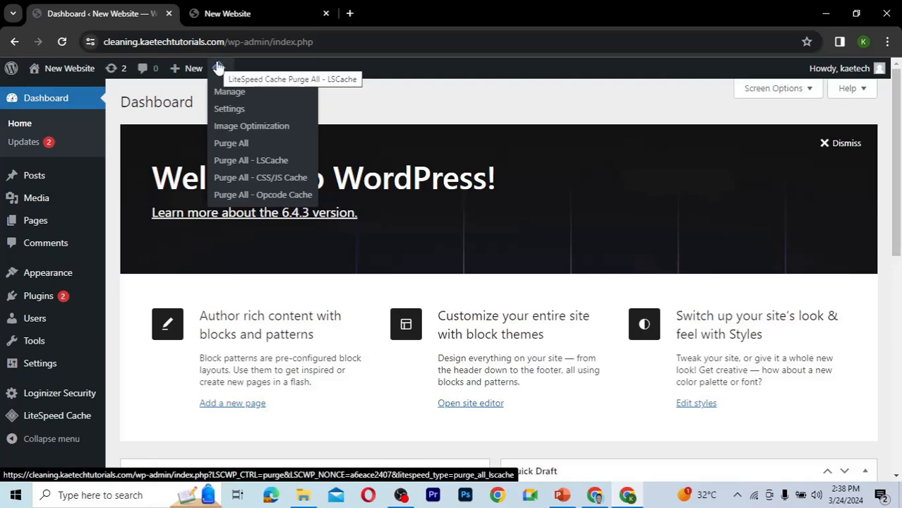
View the site's front end in the other tab and return to the WordPress dashboard.
{"action": "left_click", "coordinate": [221, 16]}
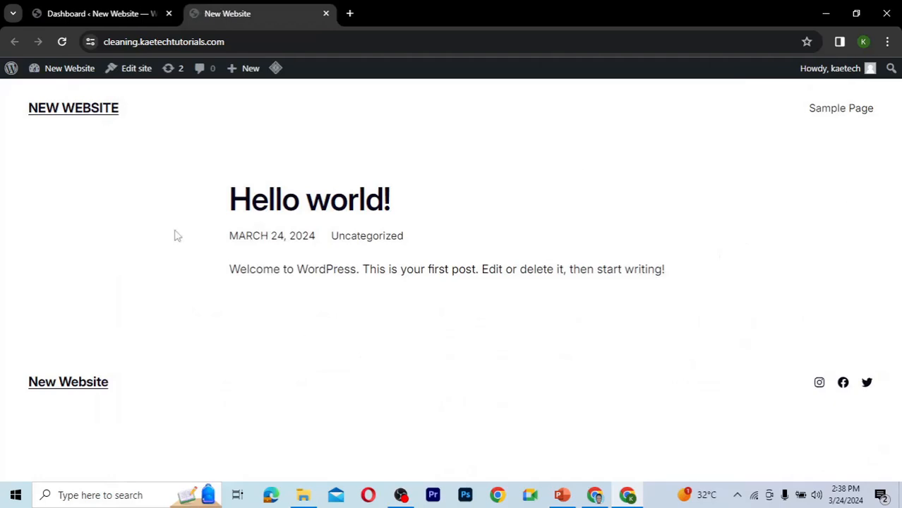
{"action": "left_click", "coordinate": [62, 42]}
{"action": "left_click", "coordinate": [118, 7]}
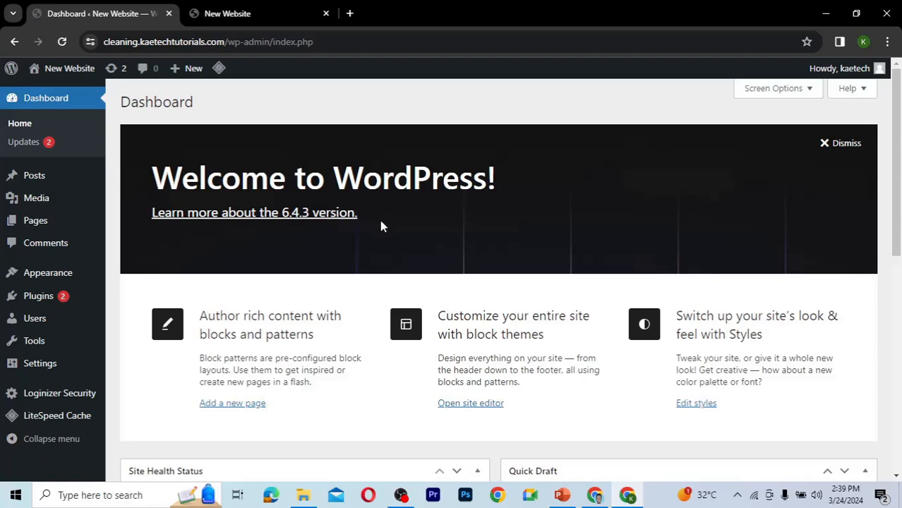
Dismiss the Welcome panel and hide all dashboard boxes: Site Health Status, At a Glance, Activity, Quick Draft, WordPress Events and News.
{"action": "left_click", "coordinate": [845, 146]}
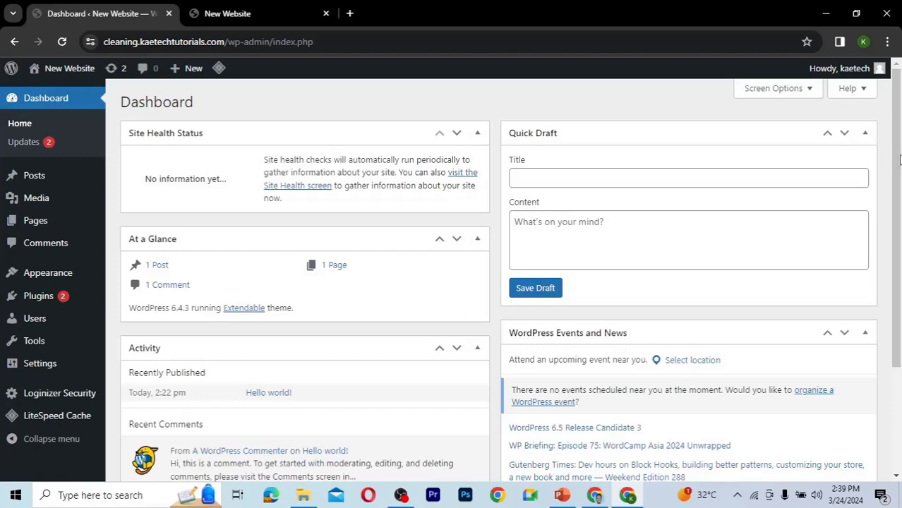
{"action": "left_click_drag", "start_coordinate": [900, 159], "coordinate": [899, 139]}
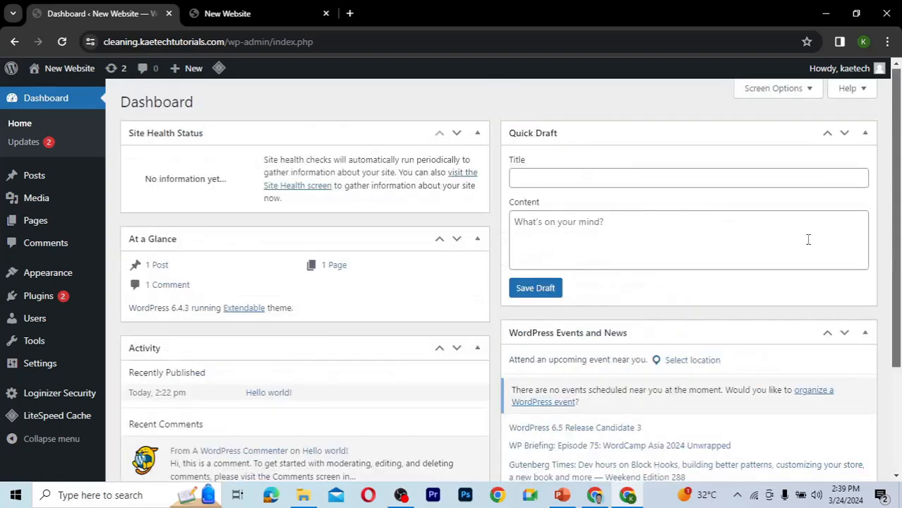
{"action": "left_click", "coordinate": [803, 90]}
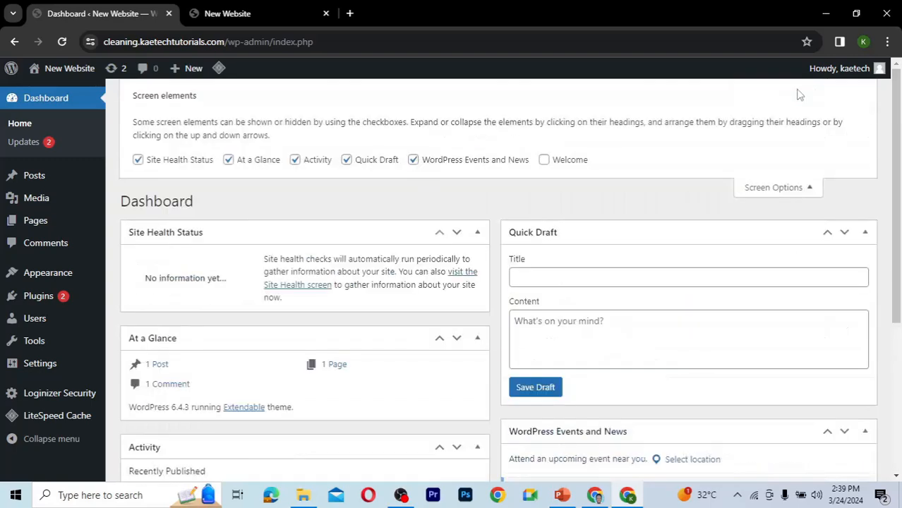
{"action": "left_click", "coordinate": [413, 160]}
{"action": "left_click", "coordinate": [347, 160]}
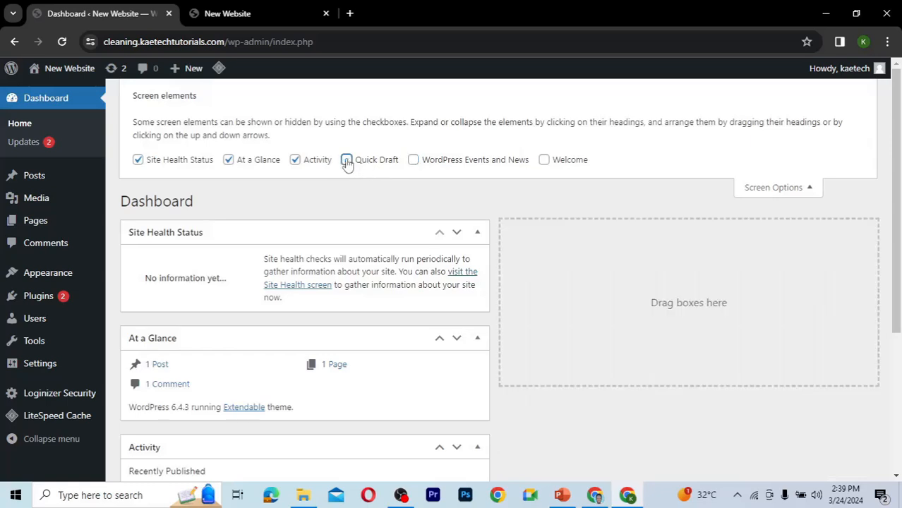
{"action": "left_click", "coordinate": [296, 161]}
{"action": "left_click", "coordinate": [229, 161]}
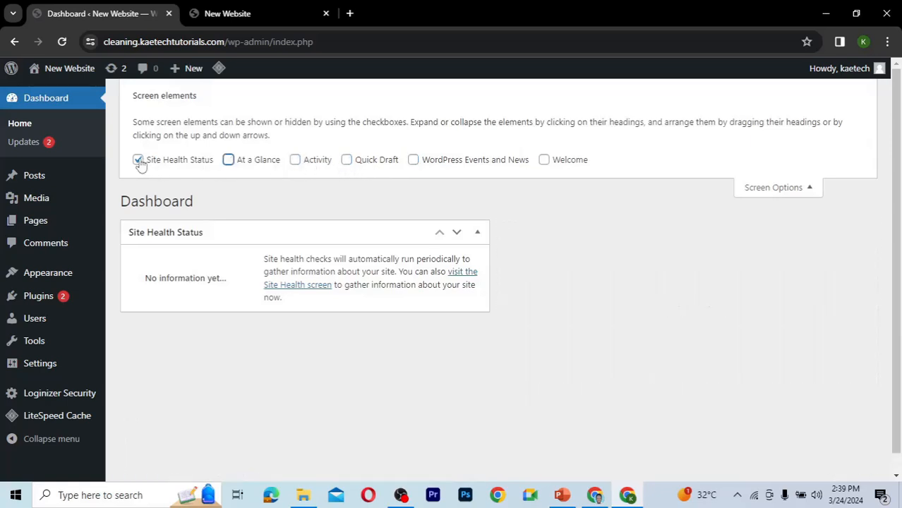
{"action": "left_click", "coordinate": [137, 160]}
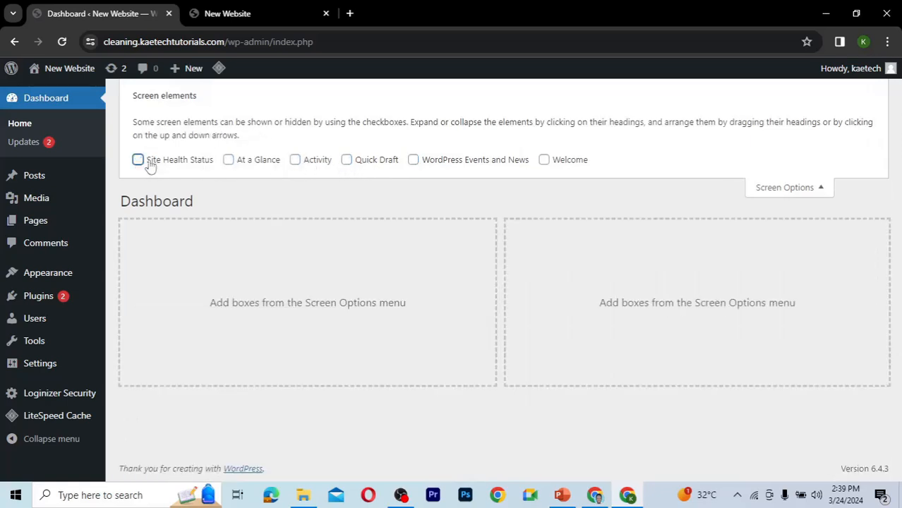
{"action": "left_click", "coordinate": [794, 187]}
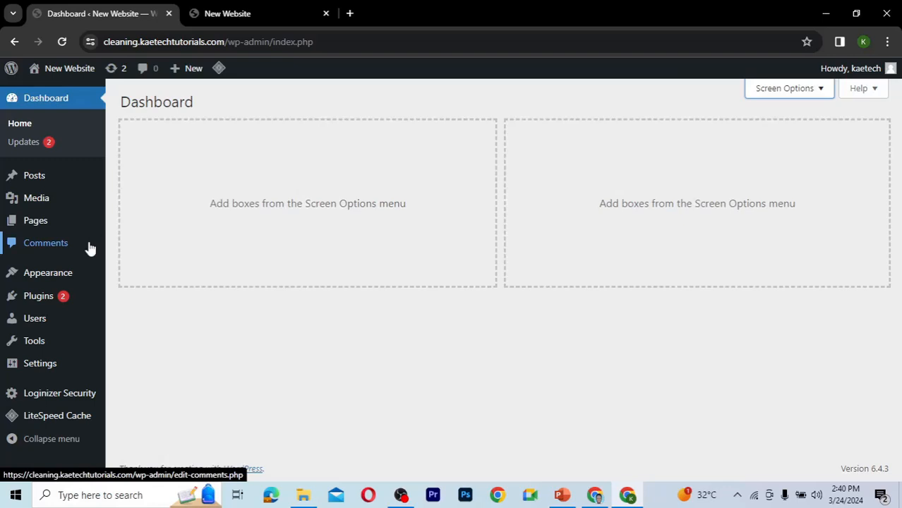
Bulk-delete the Akismet Anti-spam and Hello Dolly plugins from the installed plugins list, confirming the deletion.
{"action": "mouse_move", "coordinate": [45, 306]}
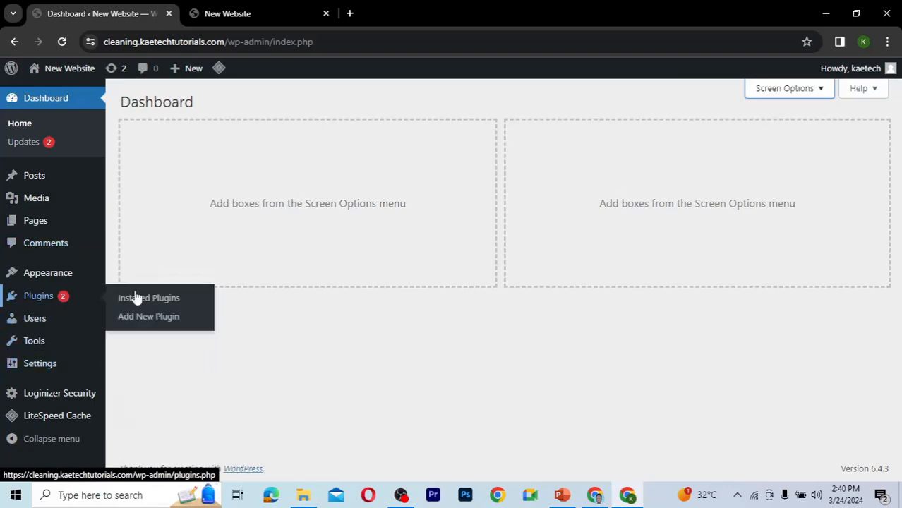
{"action": "left_click", "coordinate": [141, 295]}
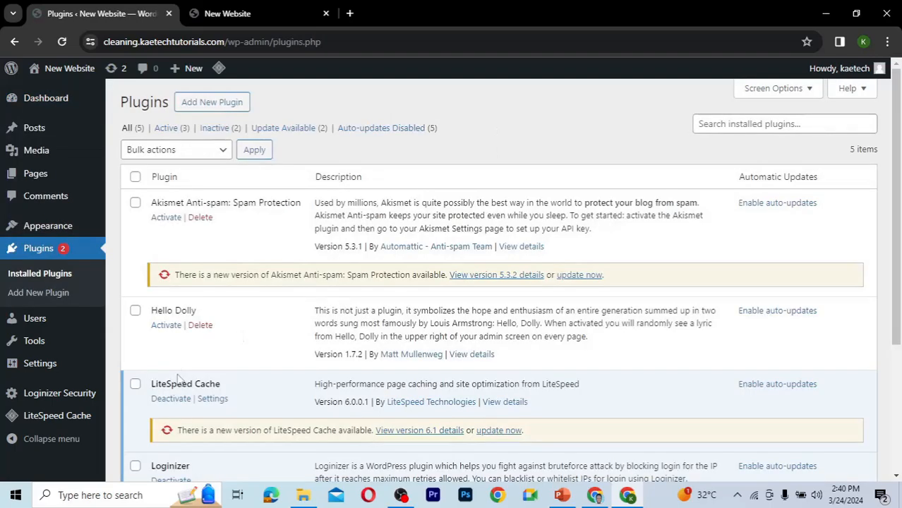
{"action": "scroll", "coordinate": [178, 379], "scroll_direction": "down", "scroll_amount": 3}
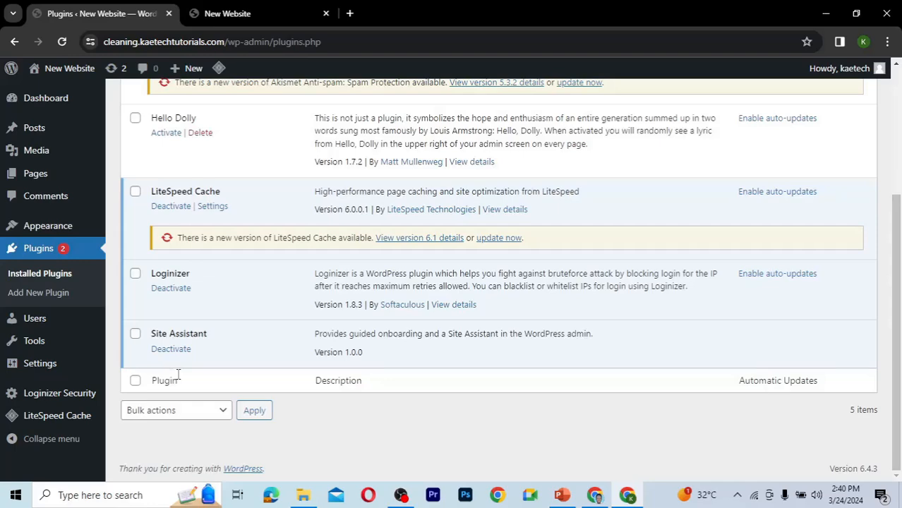
{"action": "scroll", "coordinate": [178, 374], "scroll_direction": "up", "scroll_amount": 2}
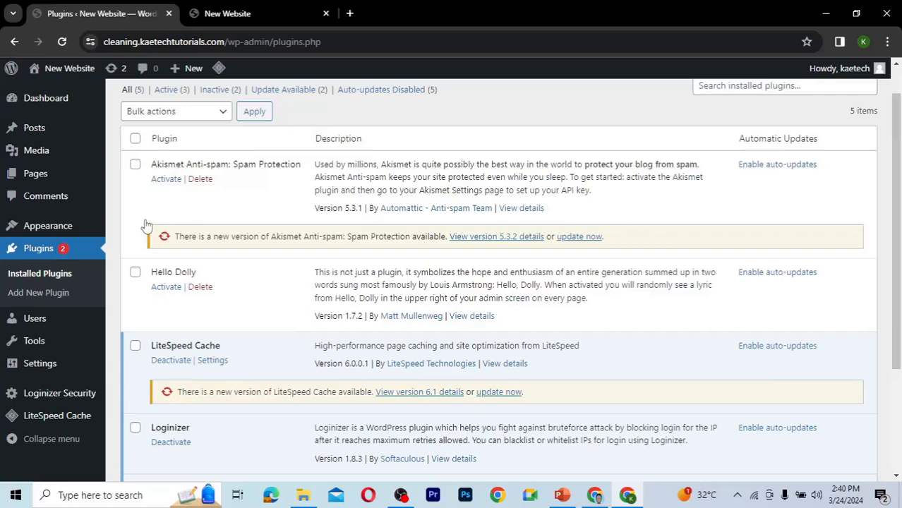
{"action": "left_click", "coordinate": [135, 165]}
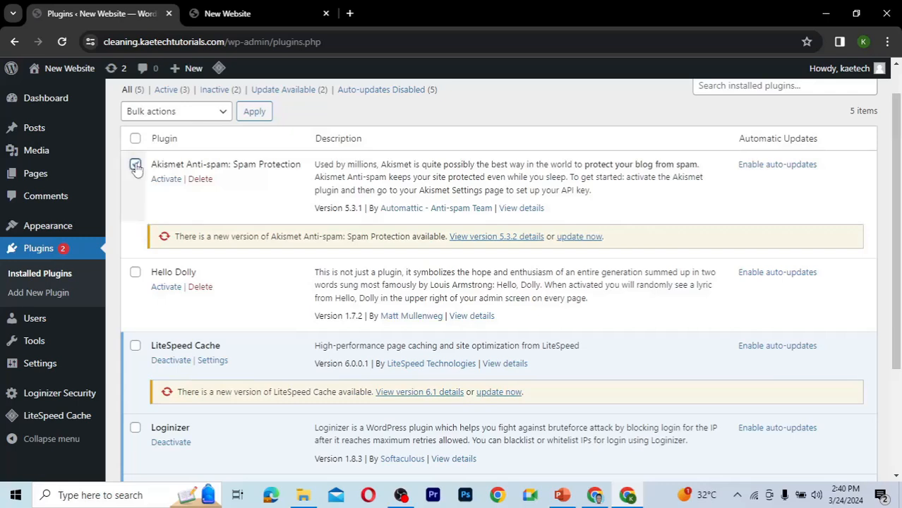
{"action": "left_click", "coordinate": [135, 272]}
{"action": "scroll", "coordinate": [226, 292], "scroll_direction": "down", "scroll_amount": 2}
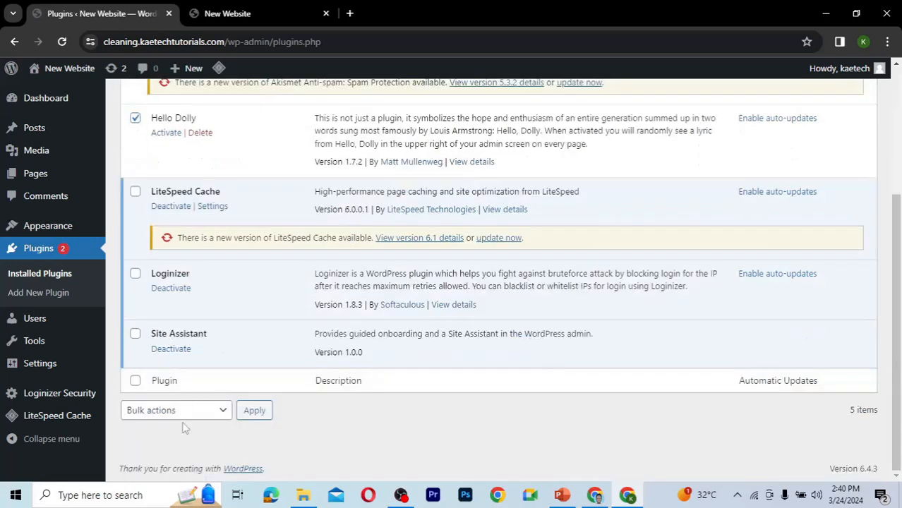
{"action": "left_click", "coordinate": [189, 416]}
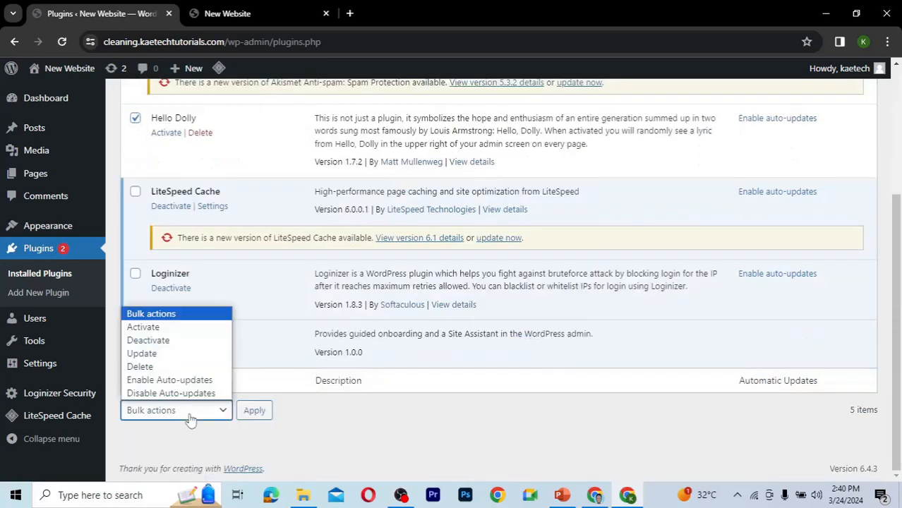
{"action": "left_click", "coordinate": [140, 366]}
{"action": "left_click", "coordinate": [260, 418]}
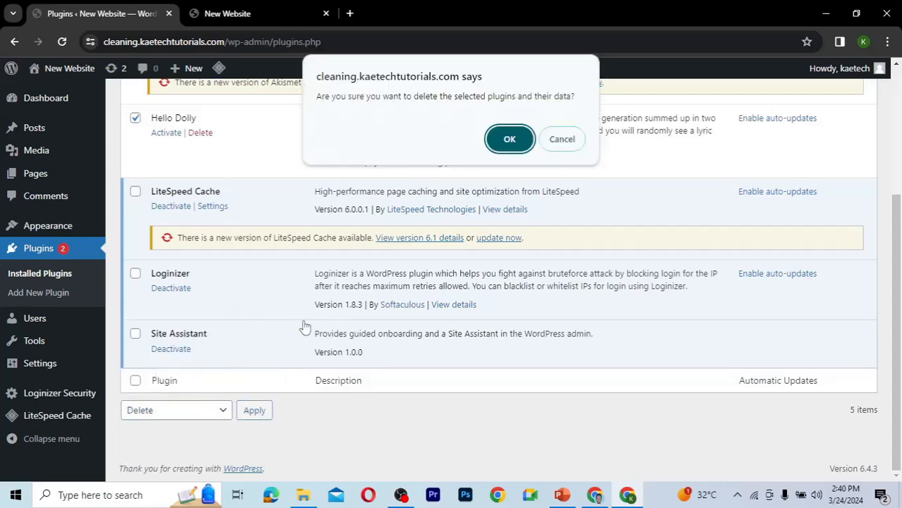
{"action": "left_click", "coordinate": [512, 141]}
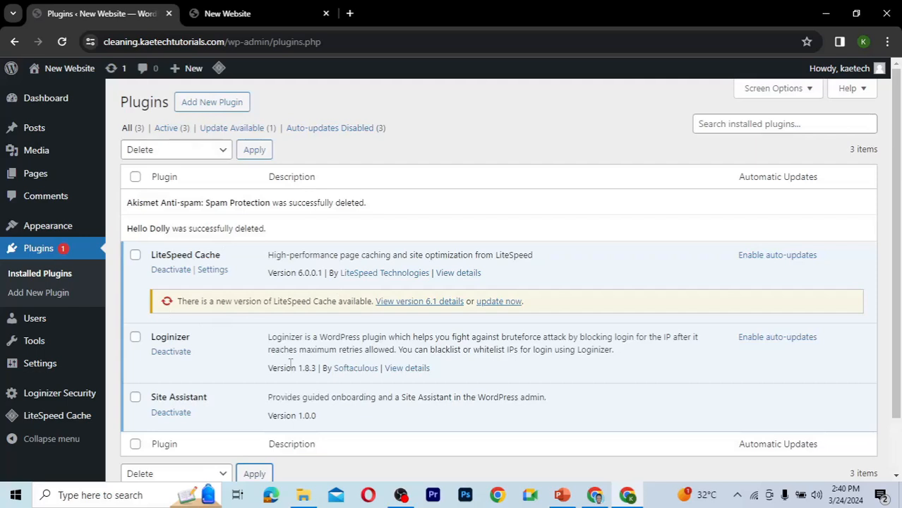
Update the LiteSpeed Cache plugin to version 6.1.
{"action": "scroll", "coordinate": [290, 364], "scroll_direction": "down", "scroll_amount": 2}
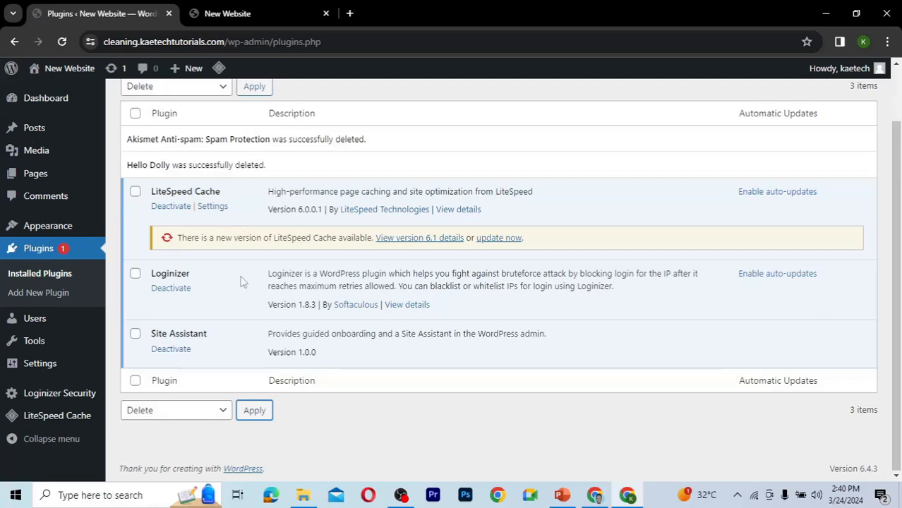
{"action": "left_click", "coordinate": [503, 239]}
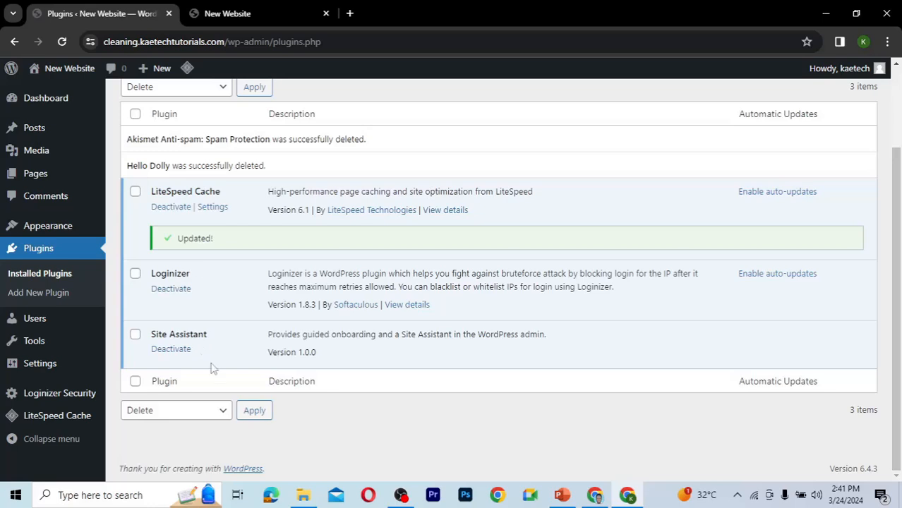
Deactivate the Site Assistant plugin and delete it, confirming the deletion.
{"action": "left_click", "coordinate": [178, 350]}
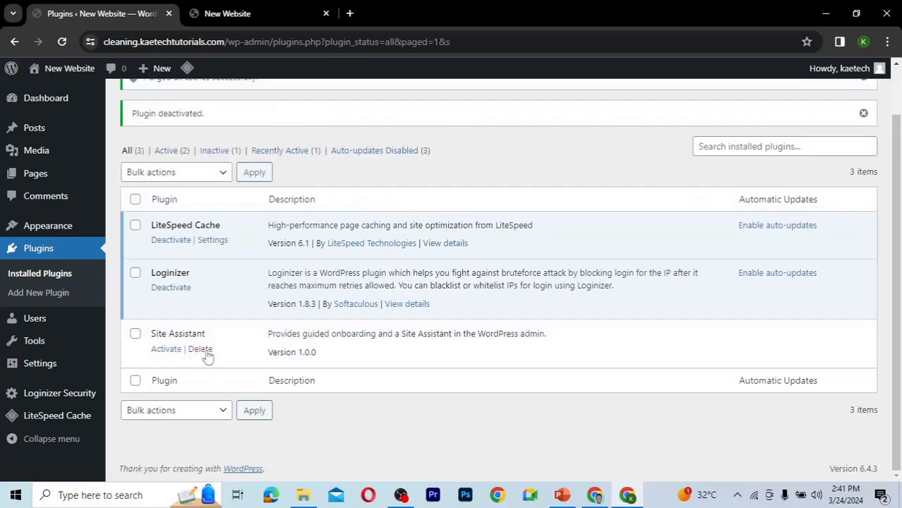
{"action": "left_click", "coordinate": [200, 349]}
{"action": "key", "text": "Return"}
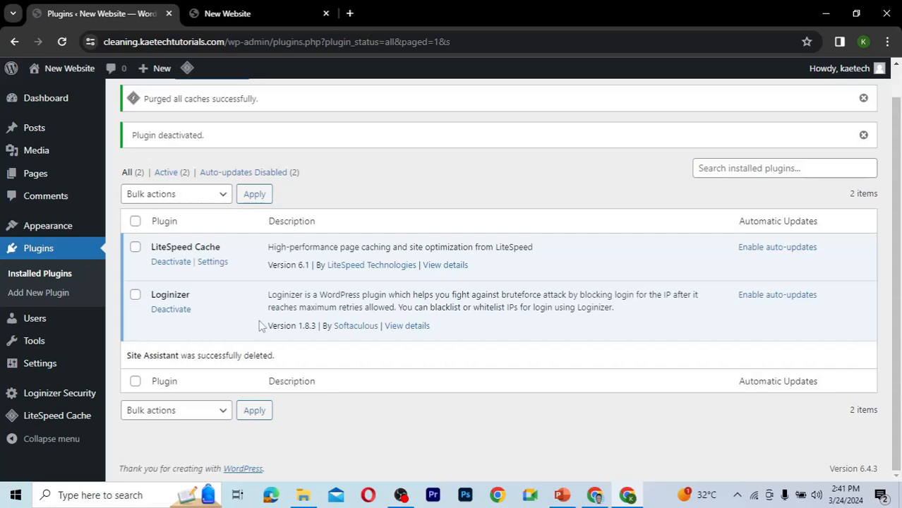
Open General Settings and change the Site Title to Tech Blog.
{"action": "mouse_move", "coordinate": [46, 404]}
{"action": "mouse_move", "coordinate": [34, 366]}
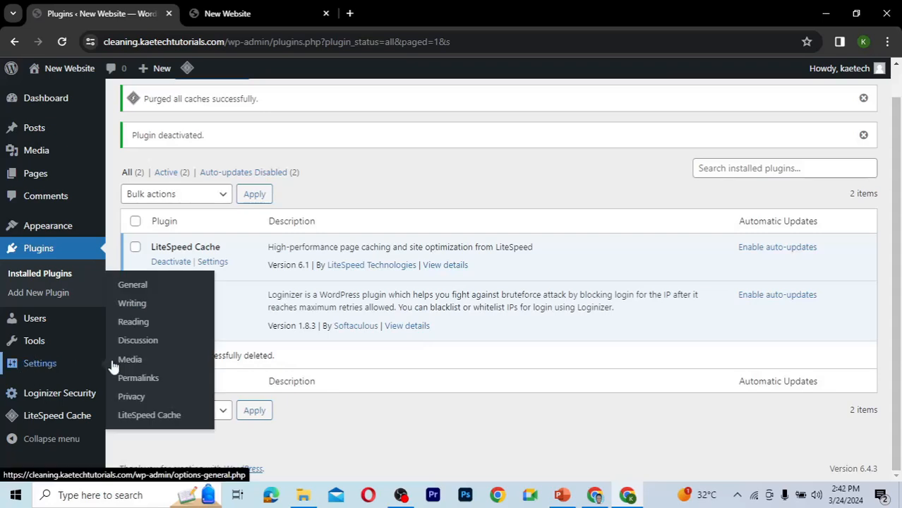
{"action": "left_click", "coordinate": [133, 289]}
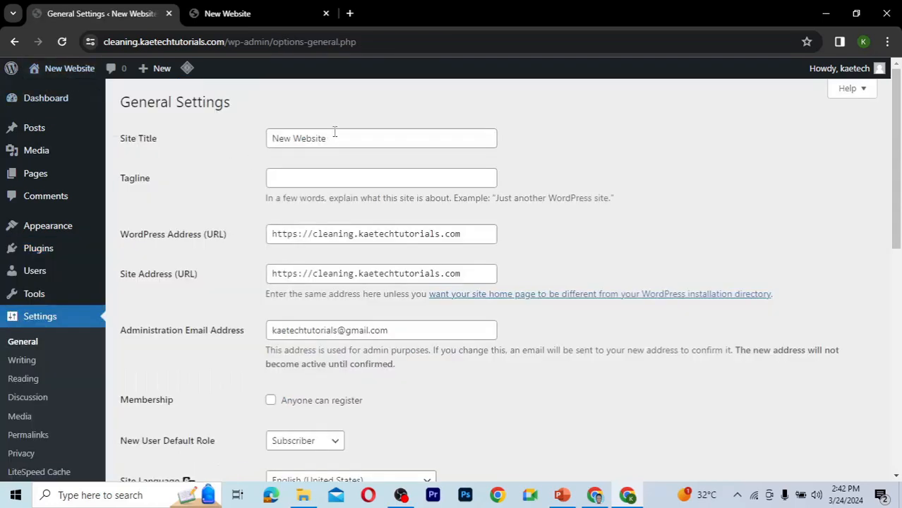
{"action": "left_click_drag", "start_coordinate": [335, 132], "coordinate": [240, 135]}
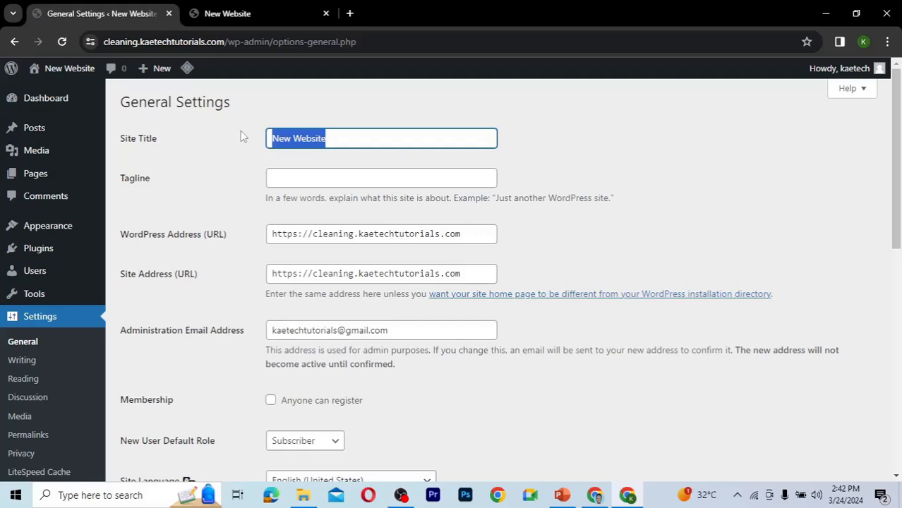
{"action": "type", "text": "Tech "}
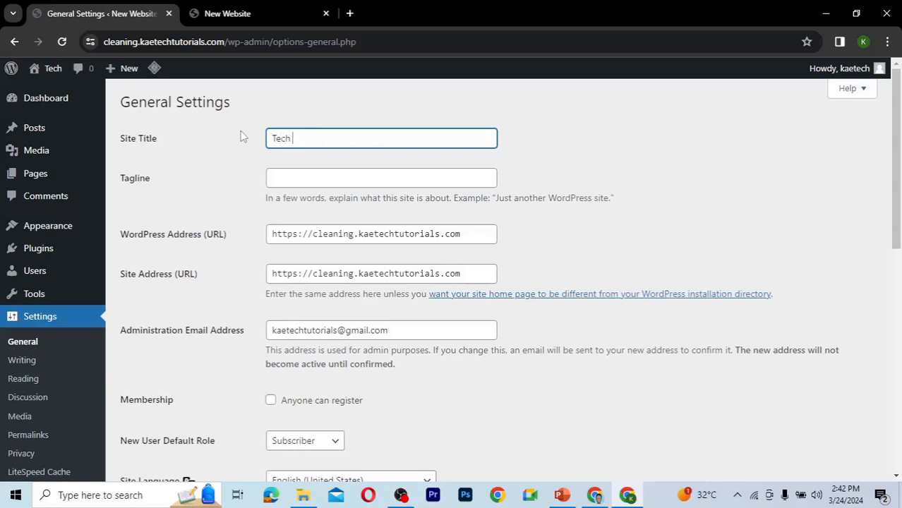
{"action": "type", "text": "Blog"}
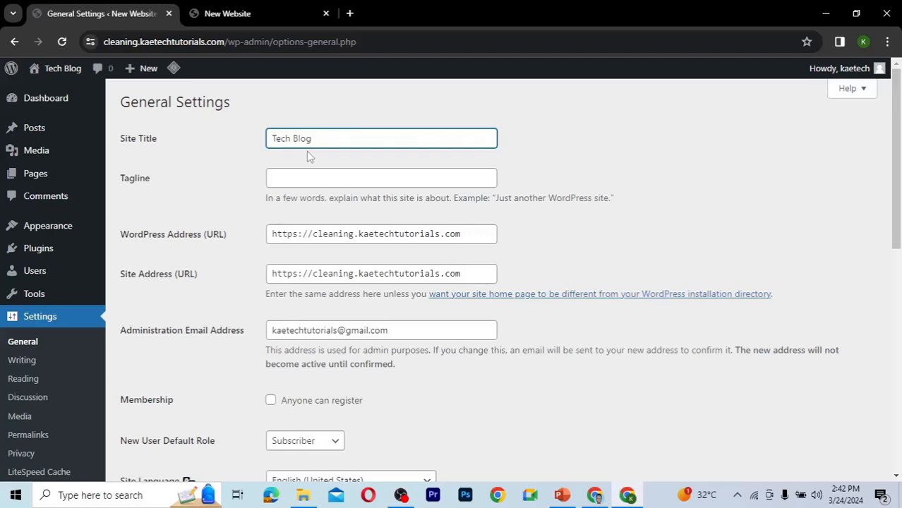
Set the site Tagline to Tech Blog and Reviews.
{"action": "left_click", "coordinate": [292, 182]}
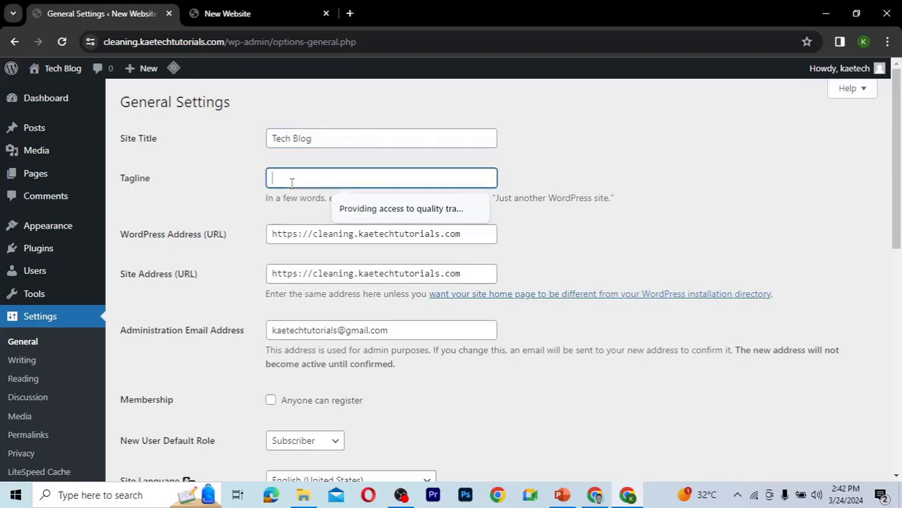
{"action": "type", "text": "Tech"}
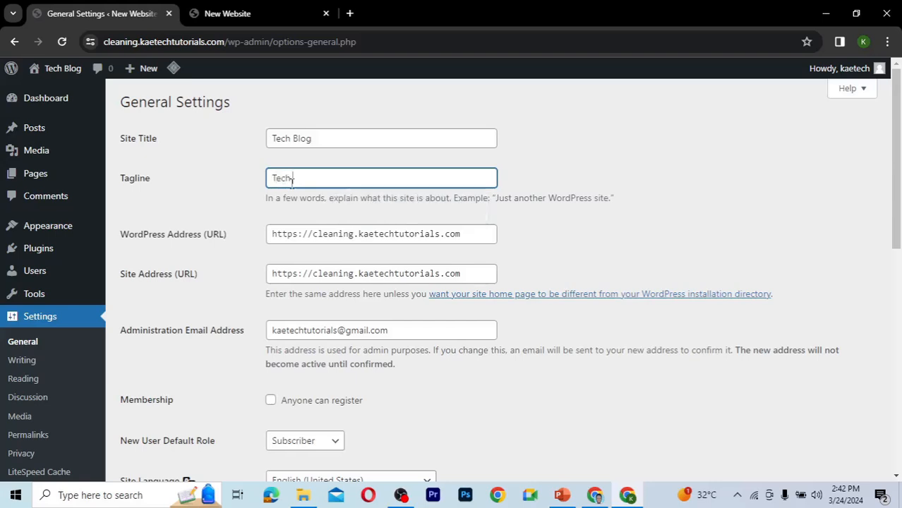
{"action": "type", "text": " Blog and Reviews"}
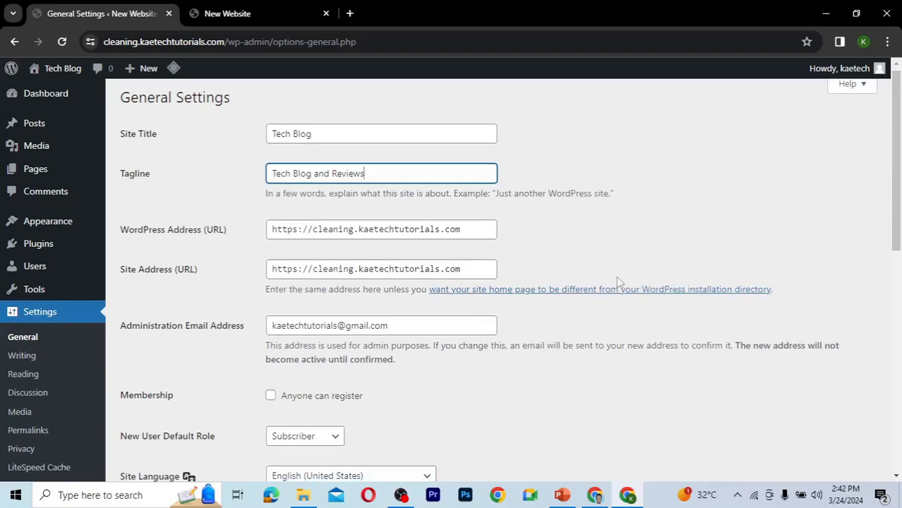
Review the remaining General Settings such as membership, default role, language, timezone and date and time formats.
{"action": "scroll", "coordinate": [617, 279], "scroll_direction": "down", "scroll_amount": 1}
{"action": "scroll", "coordinate": [618, 281], "scroll_direction": "down", "scroll_amount": 1}
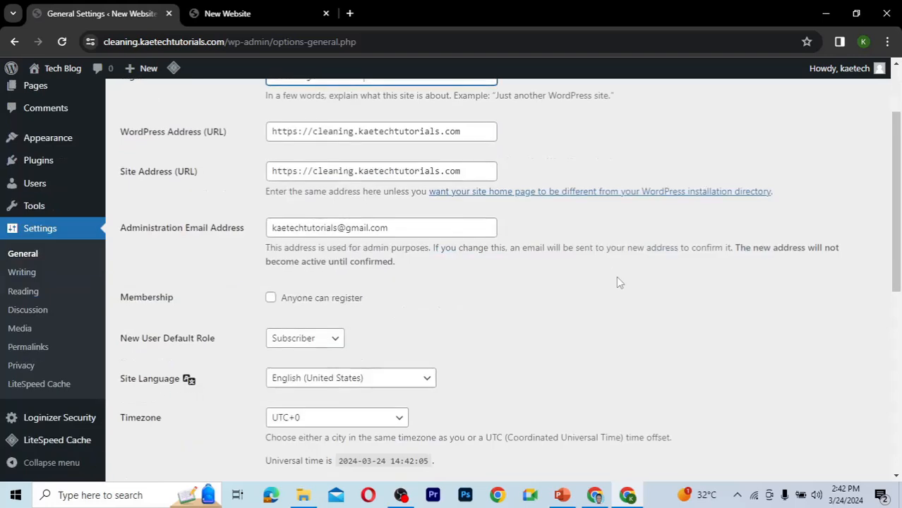
{"action": "scroll", "coordinate": [617, 281], "scroll_direction": "down", "scroll_amount": 1}
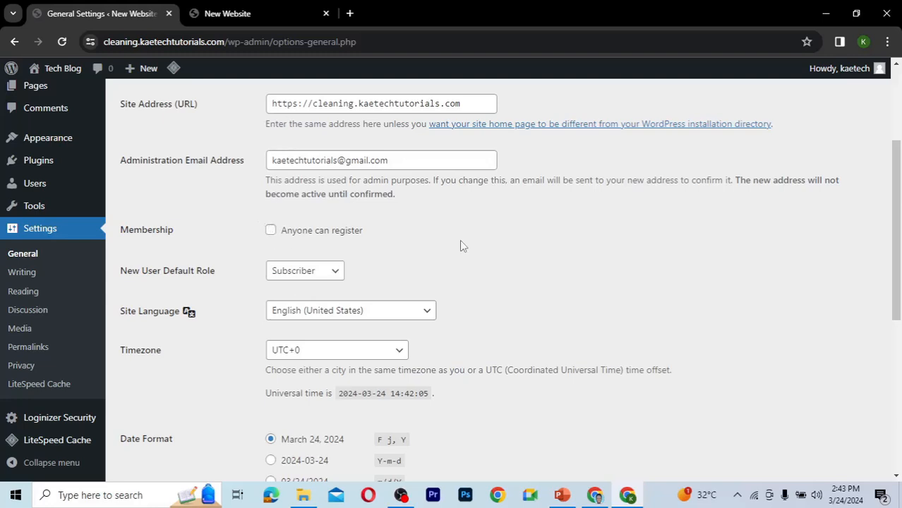
{"action": "scroll", "coordinate": [463, 245], "scroll_direction": "down", "scroll_amount": 1}
{"action": "scroll", "coordinate": [463, 245], "scroll_direction": "down", "scroll_amount": 1}
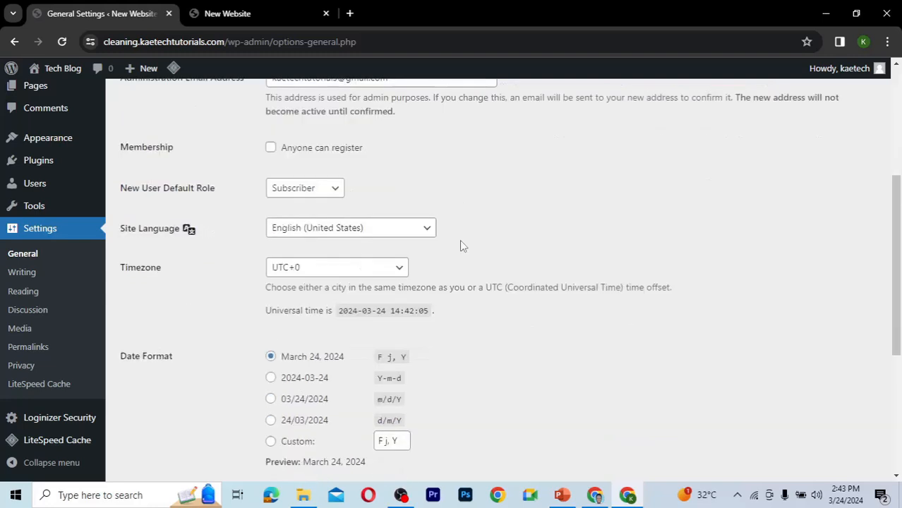
{"action": "scroll", "coordinate": [459, 240], "scroll_direction": "down", "scroll_amount": 1}
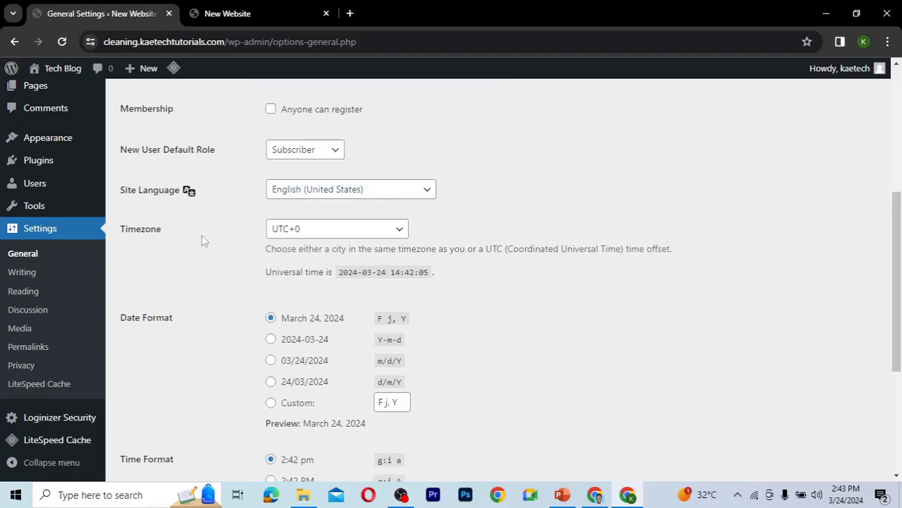
{"action": "scroll", "coordinate": [456, 245], "scroll_direction": "down", "scroll_amount": 1}
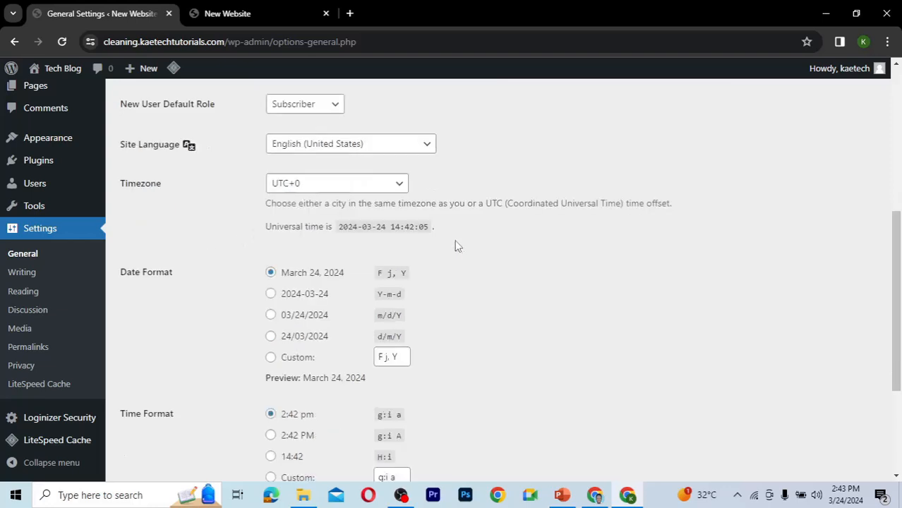
Save the General Settings and reload the site's front-end tab to check the new title.
{"action": "scroll", "coordinate": [456, 245], "scroll_direction": "down", "scroll_amount": 3}
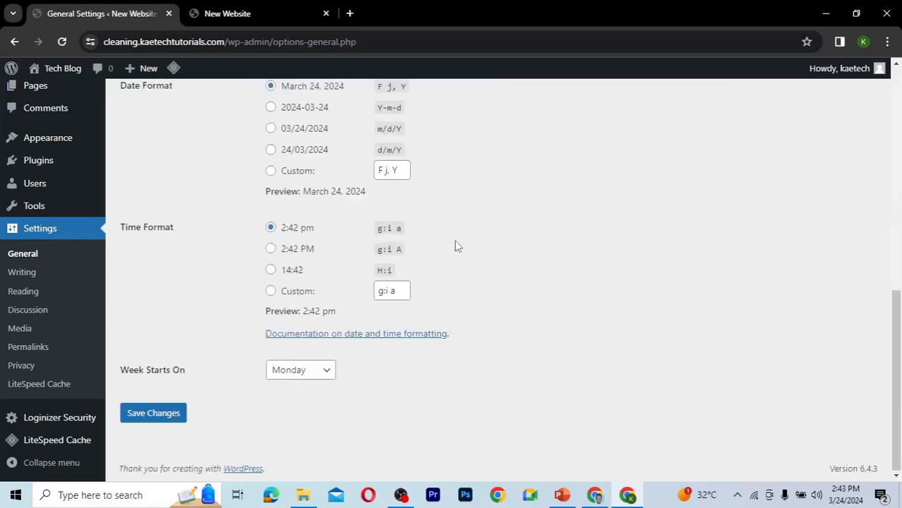
{"action": "left_click", "coordinate": [138, 415]}
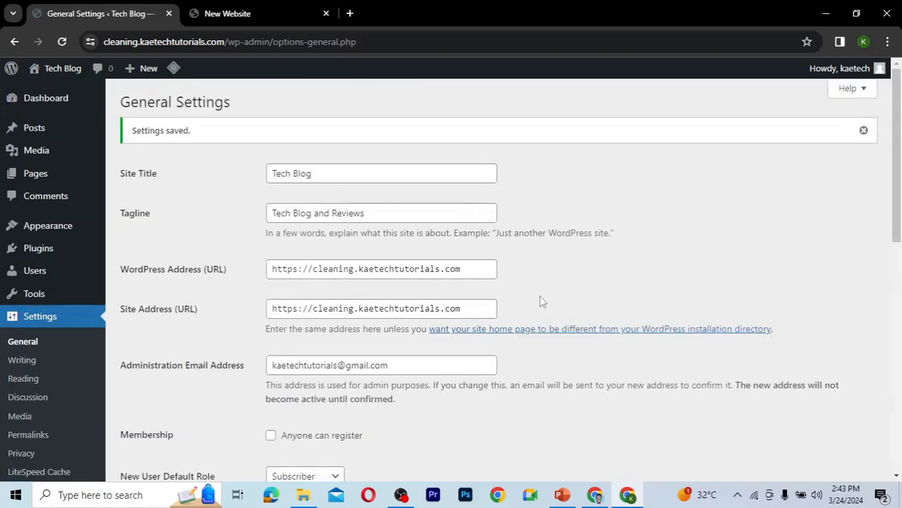
{"action": "mouse_move", "coordinate": [62, 76]}
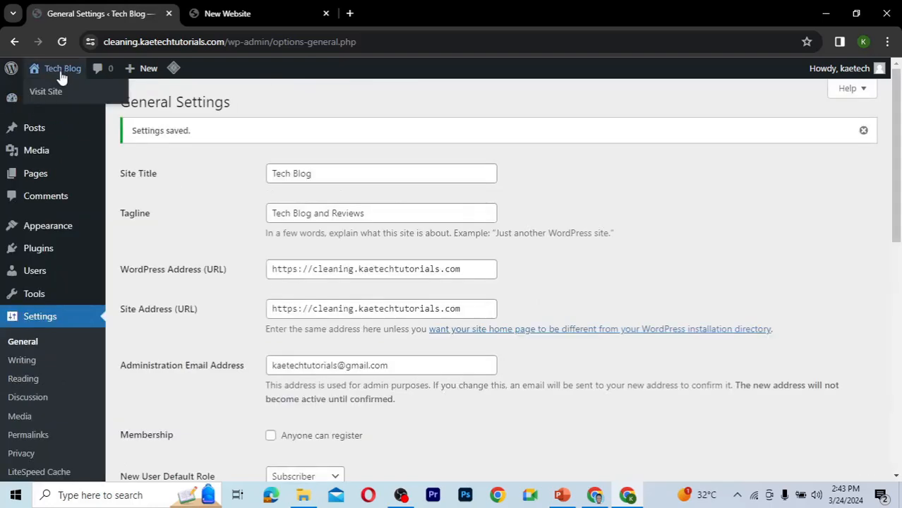
{"action": "left_click", "coordinate": [229, 17]}
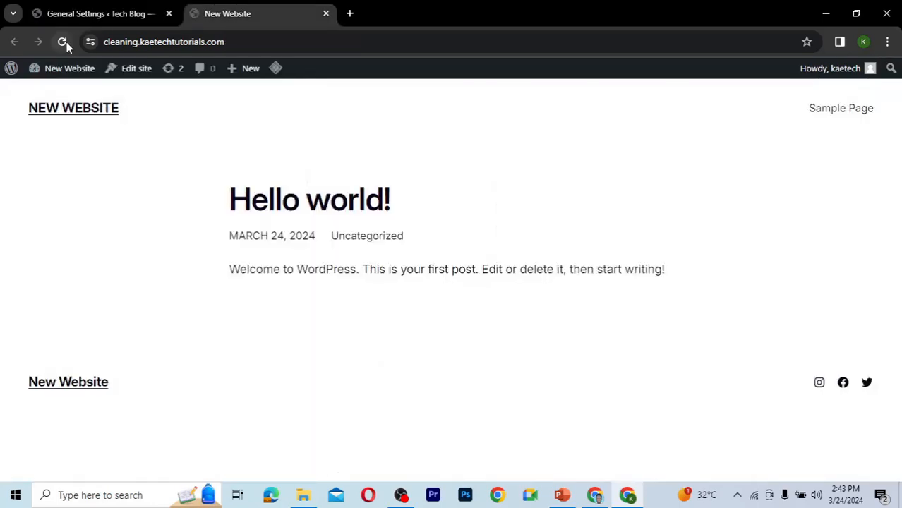
{"action": "left_click", "coordinate": [62, 42]}
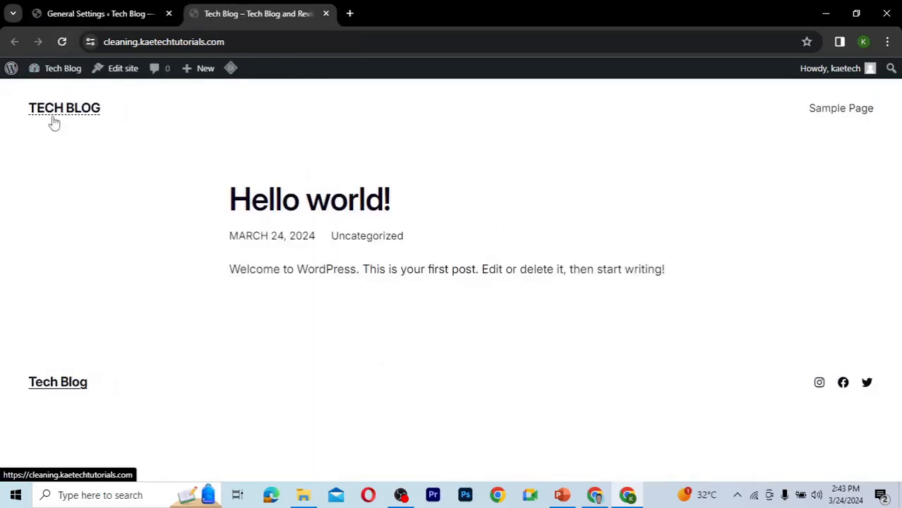
{"action": "left_click", "coordinate": [98, 20]}
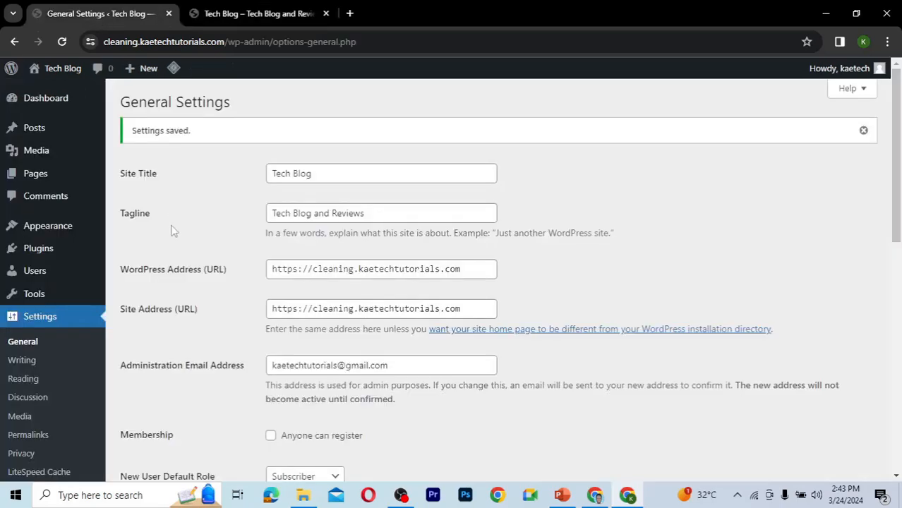
Set the permalink structure to Post name and save the permalink settings.
{"action": "scroll", "coordinate": [173, 231], "scroll_direction": "down", "scroll_amount": 3}
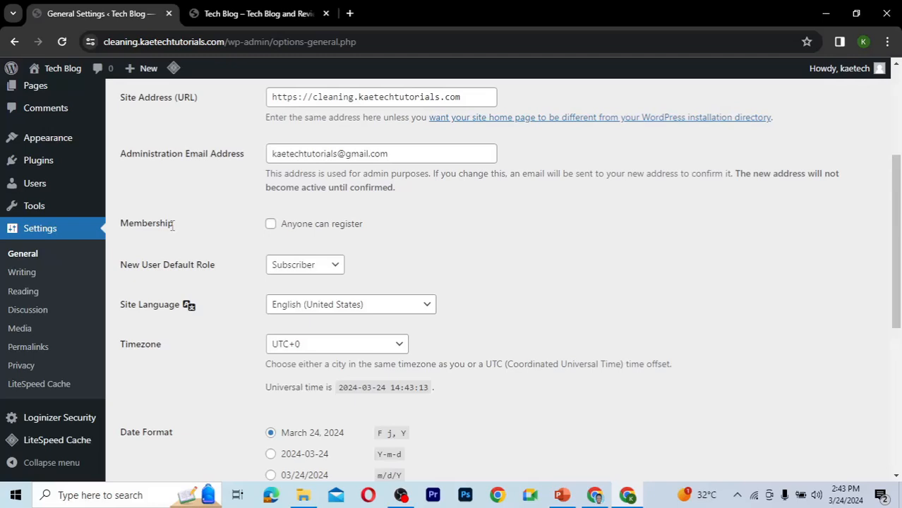
{"action": "left_click", "coordinate": [25, 351]}
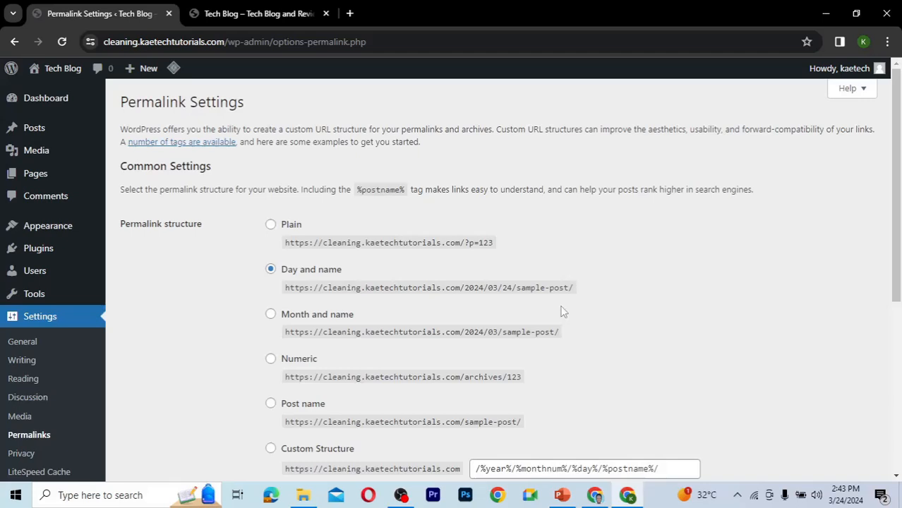
{"action": "scroll", "coordinate": [631, 322], "scroll_direction": "down", "scroll_amount": 1}
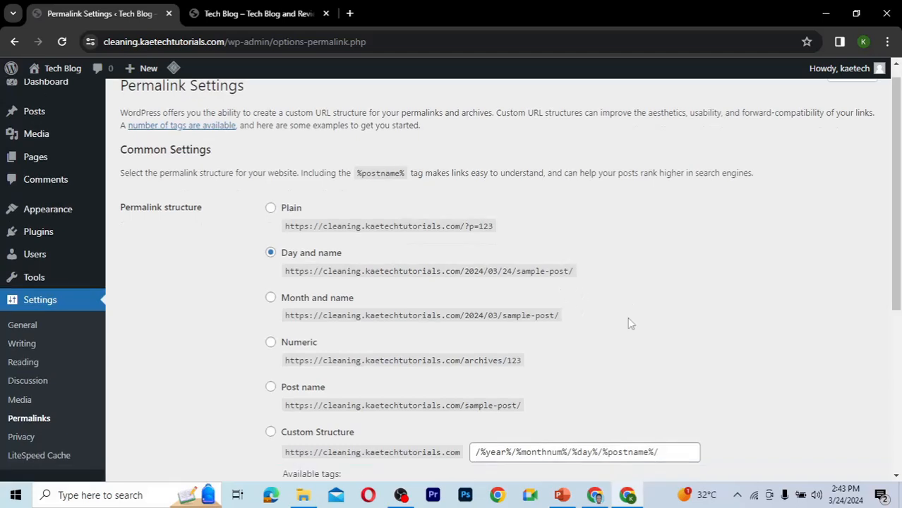
{"action": "scroll", "coordinate": [631, 322], "scroll_direction": "down", "scroll_amount": 2}
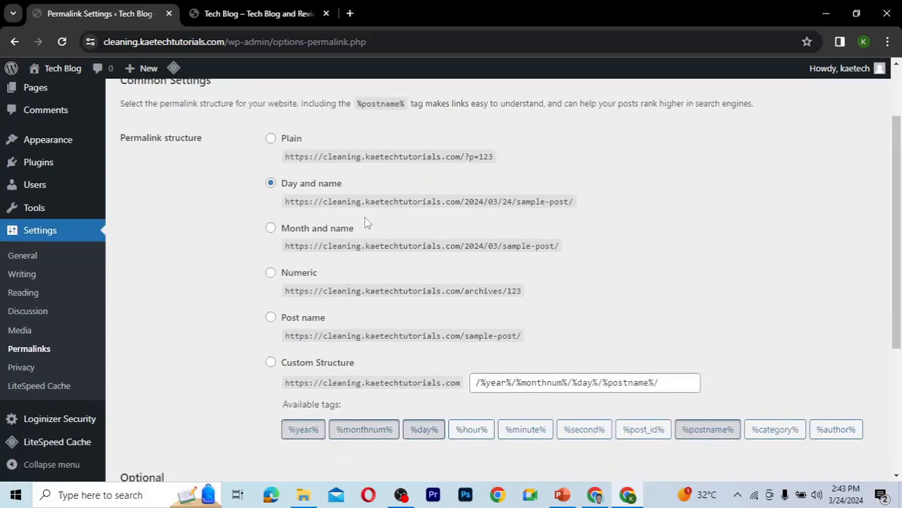
{"action": "left_click", "coordinate": [271, 318]}
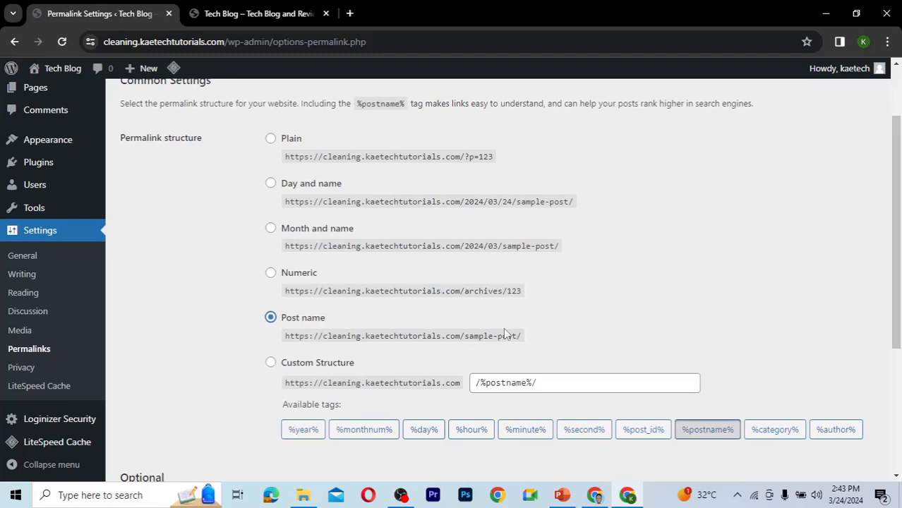
{"action": "scroll", "coordinate": [505, 332], "scroll_direction": "down", "scroll_amount": 3}
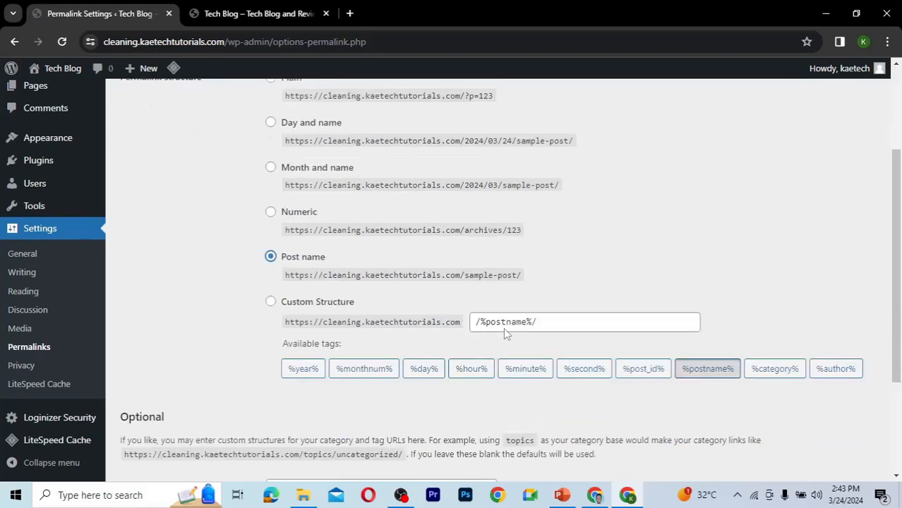
{"action": "left_click", "coordinate": [154, 414]}
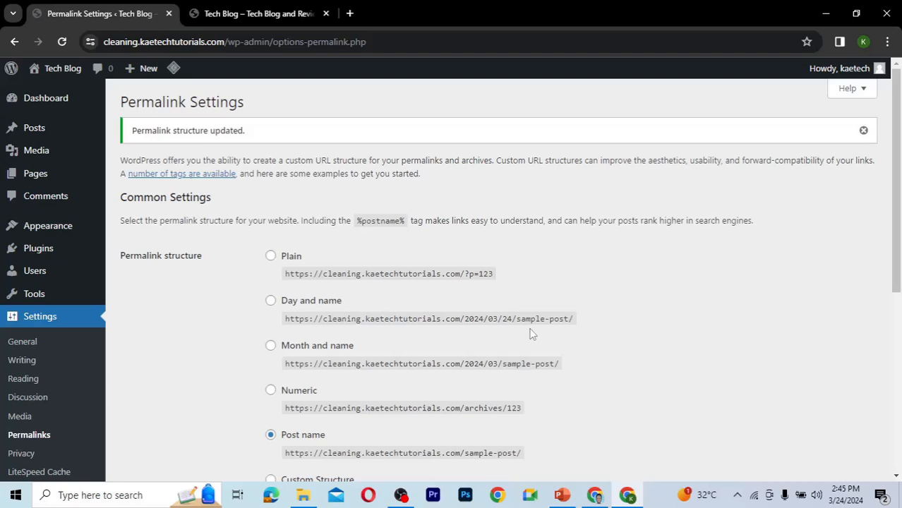
Activate the Twenty Twenty-Four theme.
{"action": "mouse_move", "coordinate": [40, 247]}
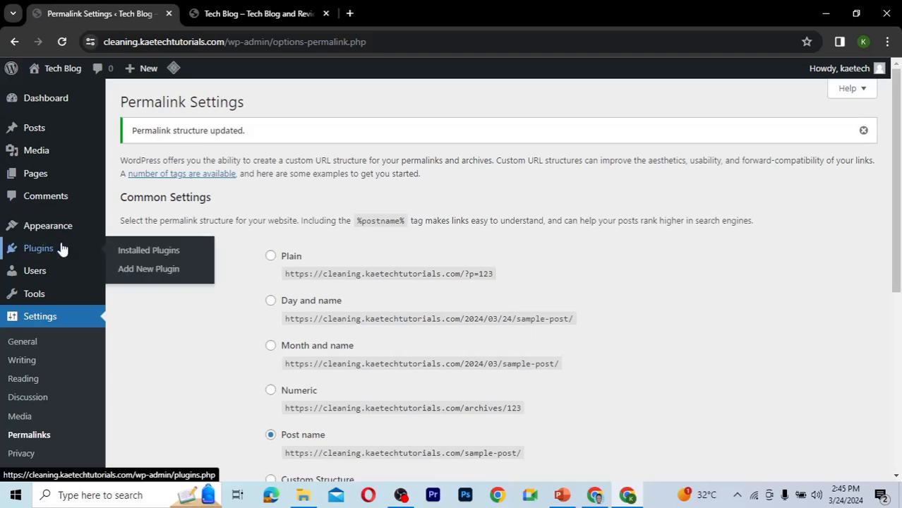
{"action": "left_click", "coordinate": [137, 274]}
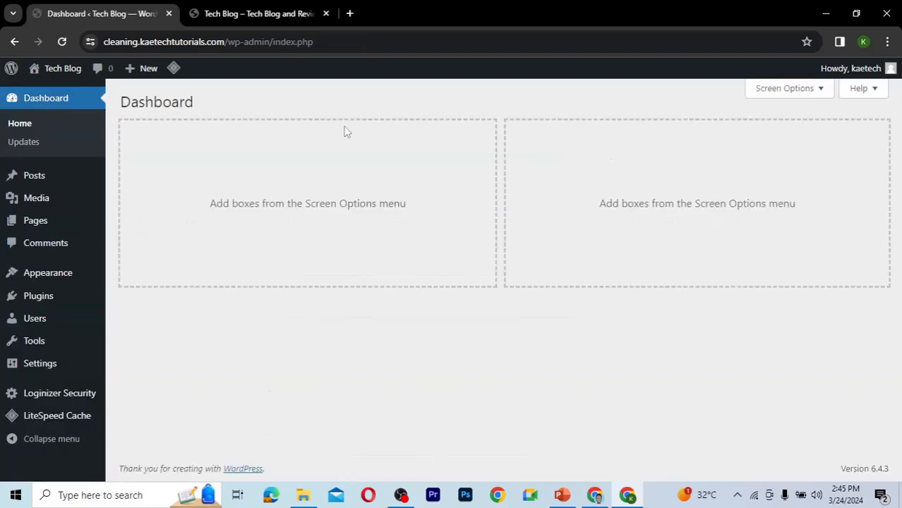
{"action": "mouse_move", "coordinate": [41, 279]}
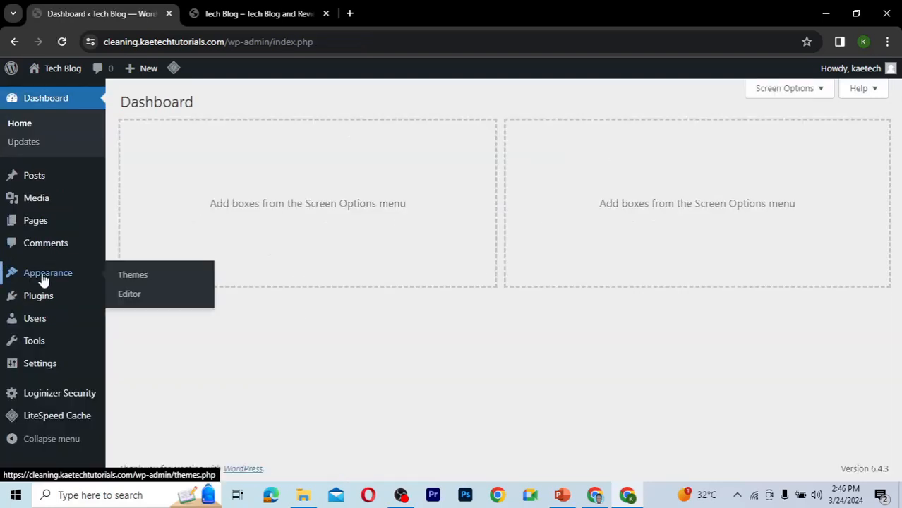
{"action": "left_click", "coordinate": [134, 276]}
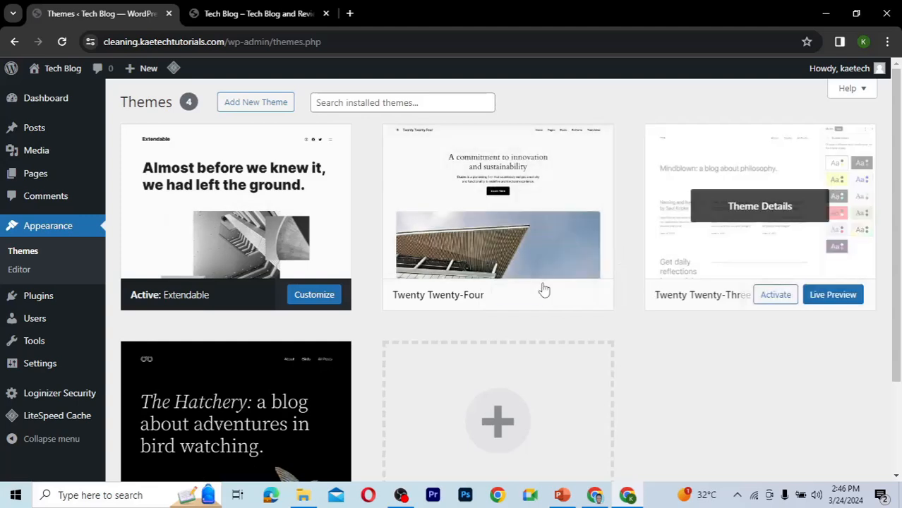
{"action": "mouse_move", "coordinate": [500, 270]}
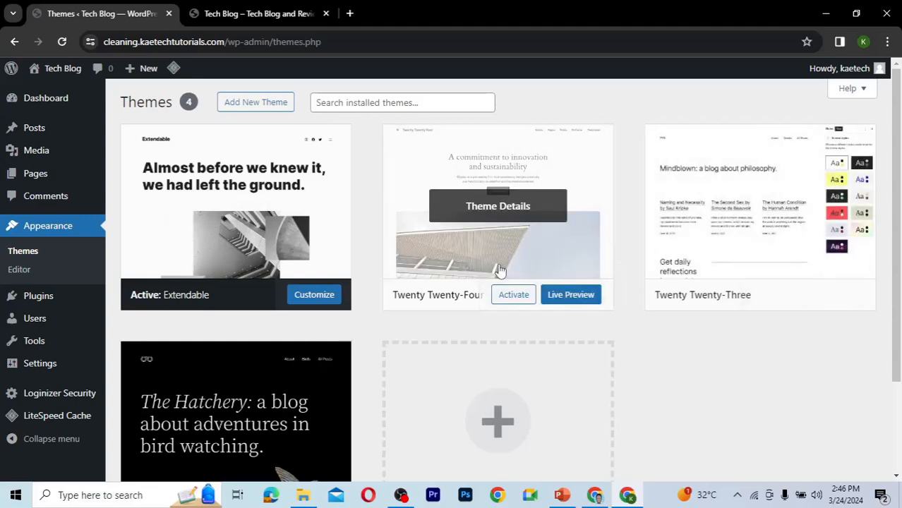
{"action": "mouse_move", "coordinate": [311, 425]}
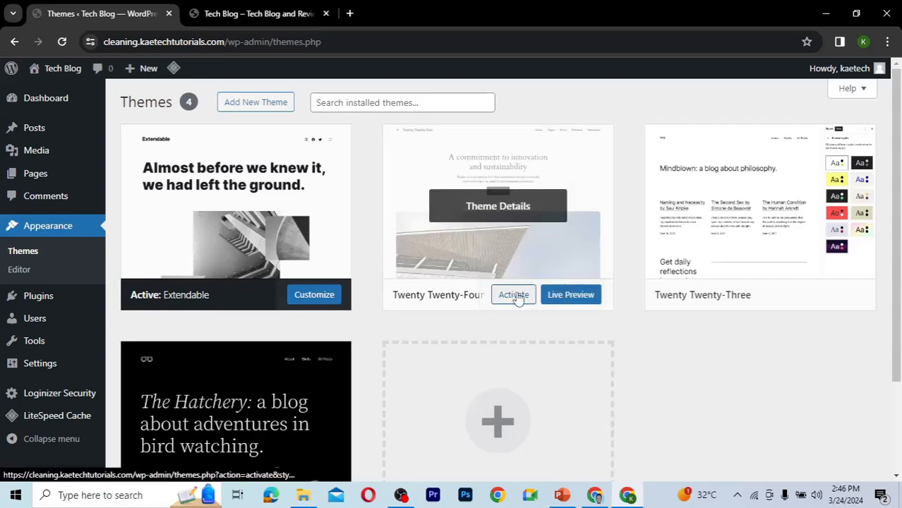
{"action": "left_click", "coordinate": [514, 296]}
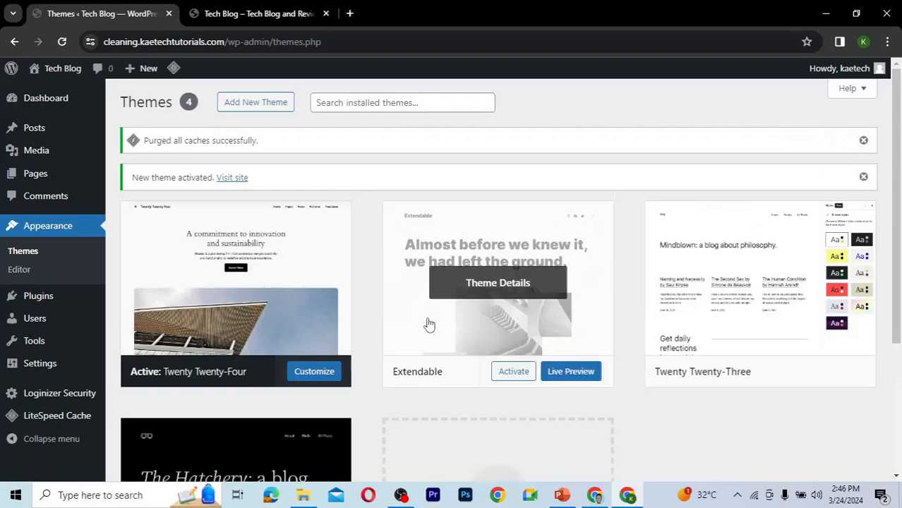
Delete the Extendable theme from its theme details, confirming the deletion.
{"action": "scroll", "coordinate": [413, 362], "scroll_direction": "down", "scroll_amount": 2}
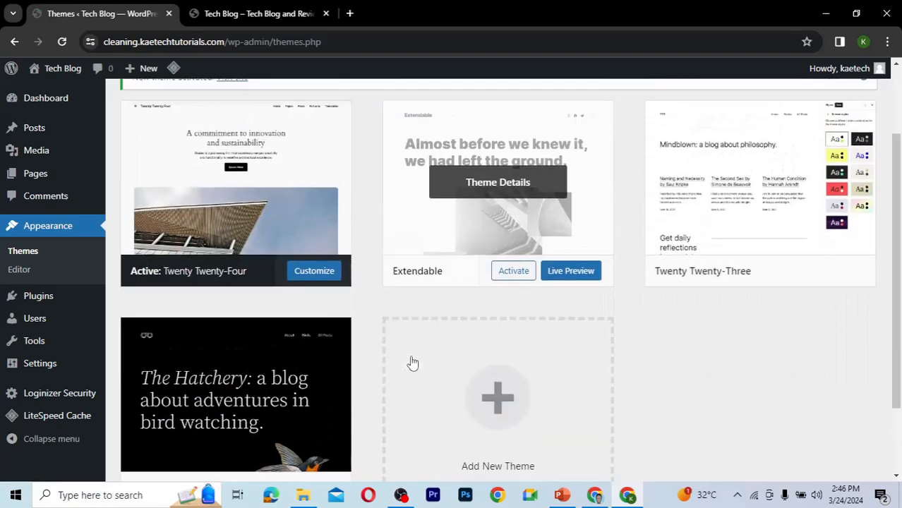
{"action": "left_click", "coordinate": [498, 184]}
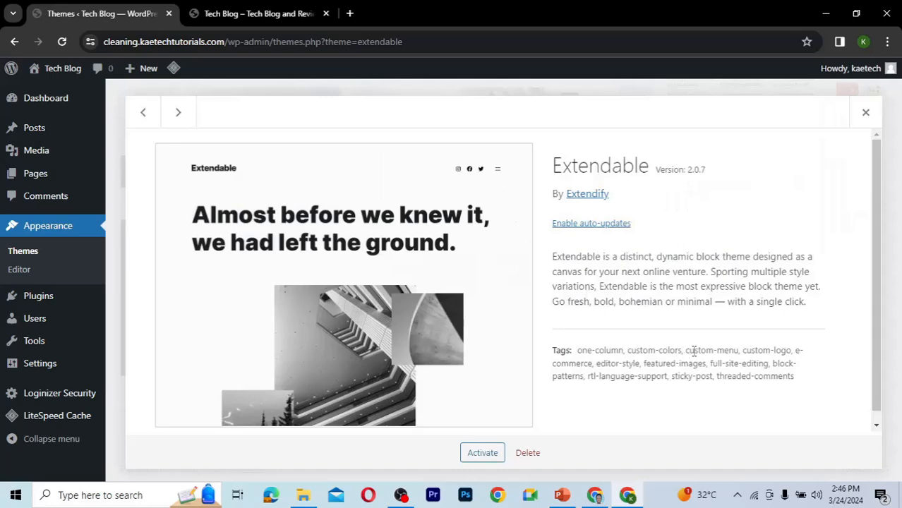
{"action": "left_click", "coordinate": [523, 460]}
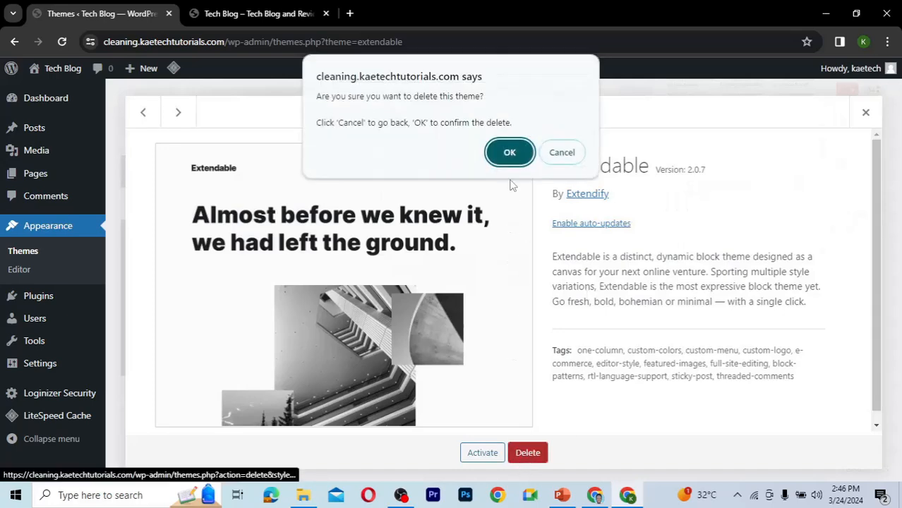
{"action": "left_click", "coordinate": [510, 151]}
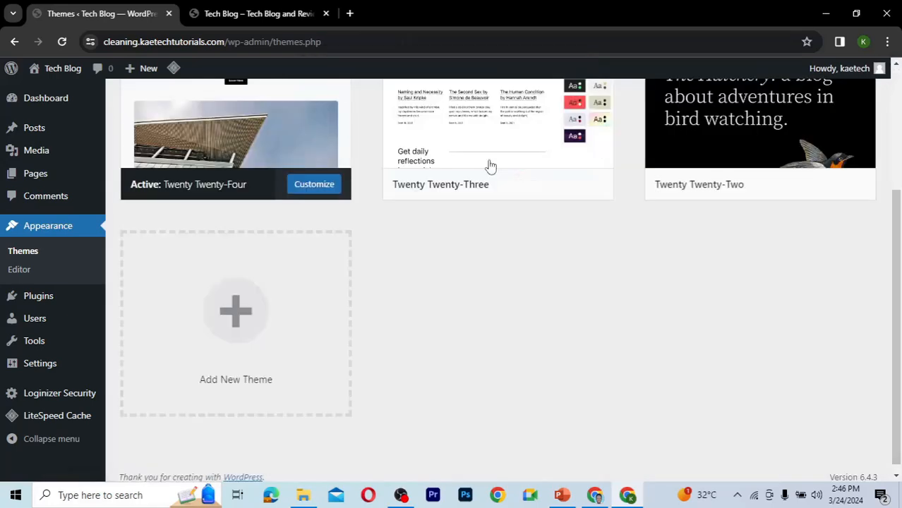
Delete the Twenty Twenty-Three theme from its theme details, confirming the deletion.
{"action": "left_click", "coordinate": [507, 93]}
{"action": "left_click", "coordinate": [528, 453]}
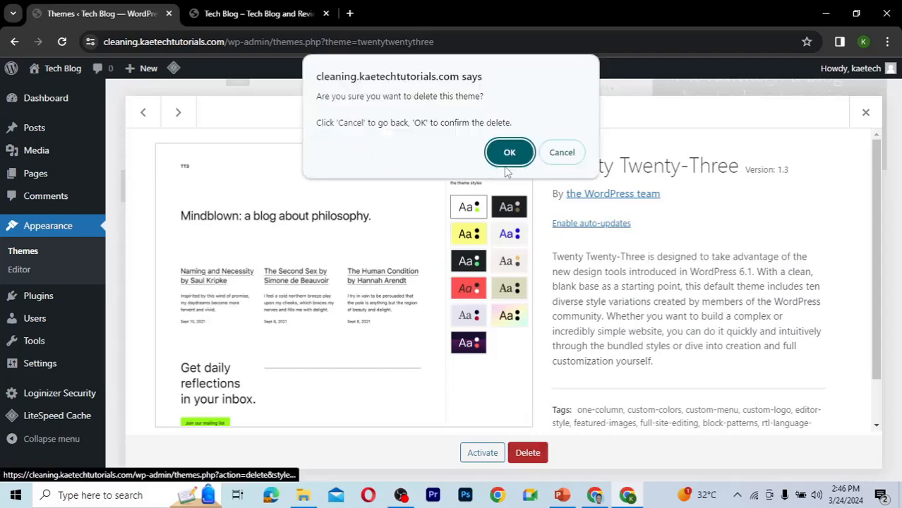
{"action": "left_click", "coordinate": [512, 152]}
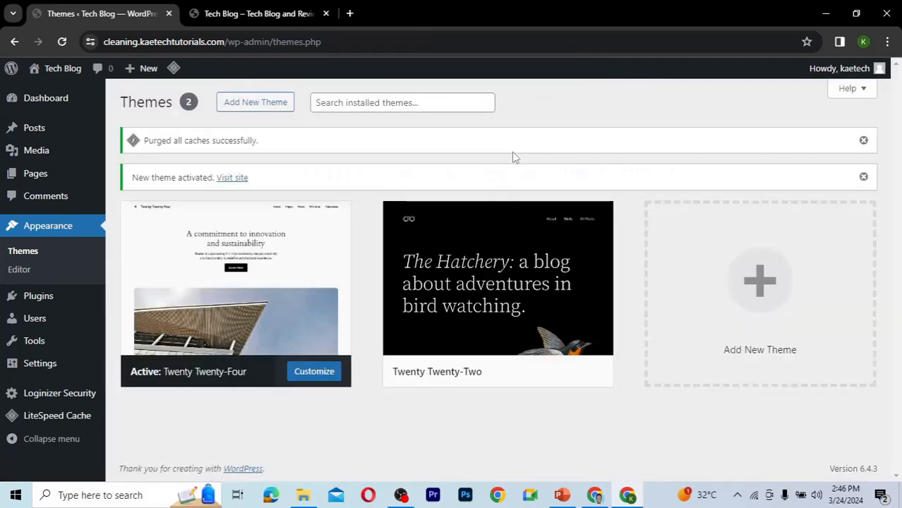
Delete the Twenty Twenty-Two theme from its theme details, confirming the deletion.
{"action": "mouse_move", "coordinate": [471, 333]}
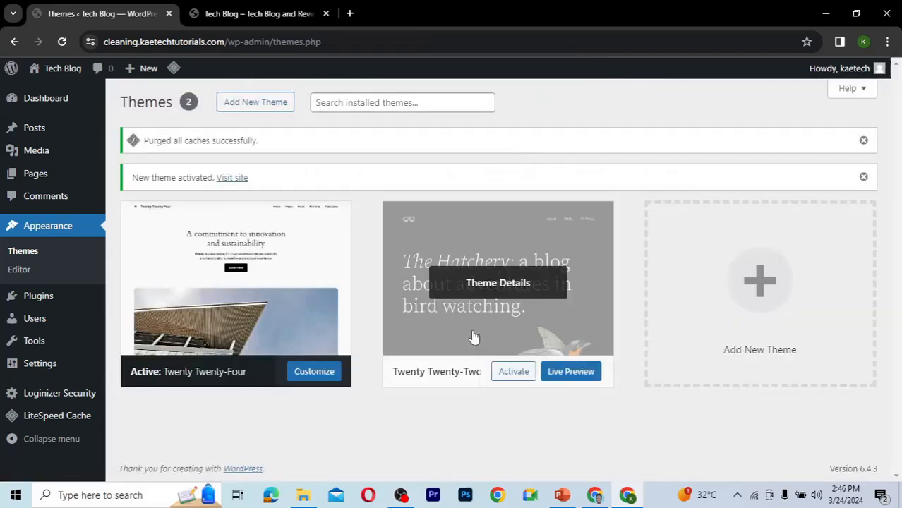
{"action": "left_click", "coordinate": [531, 366]}
{"action": "left_click", "coordinate": [528, 453]}
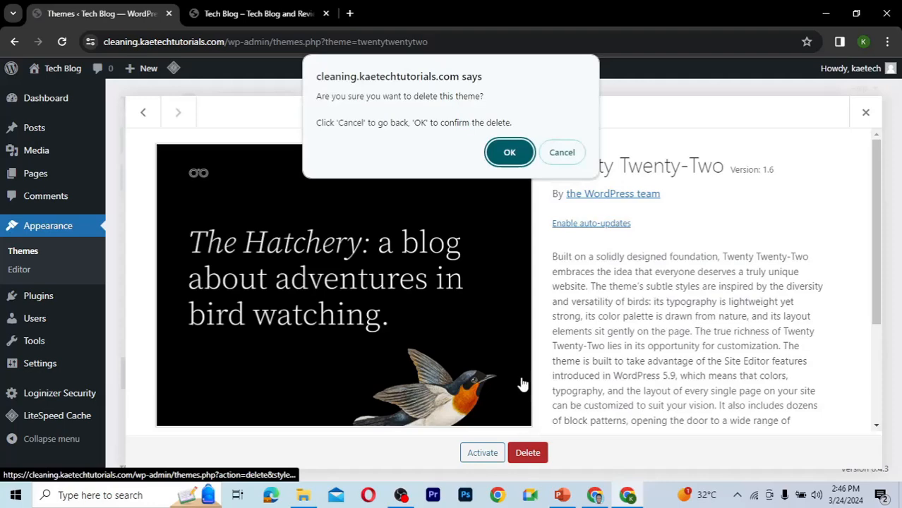
{"action": "left_click", "coordinate": [517, 154]}
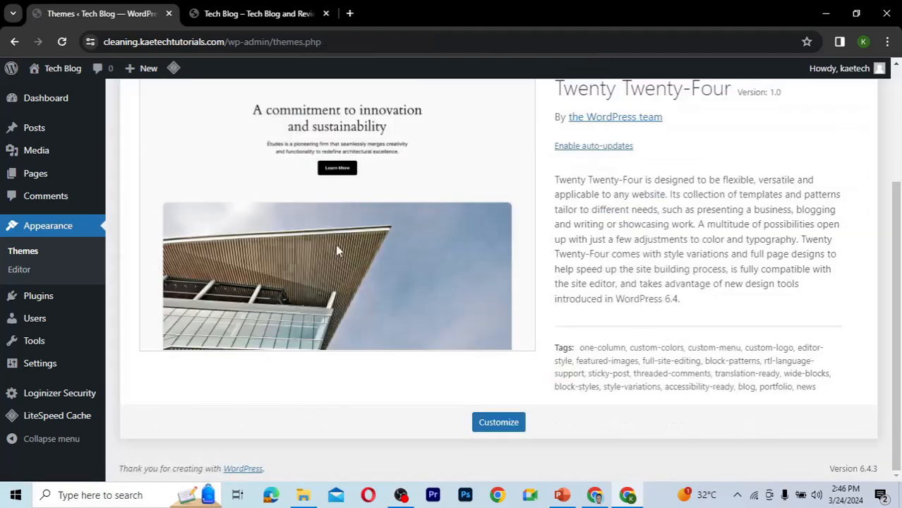
Reload the site's front-end tab to view the site with the new theme.
{"action": "scroll", "coordinate": [582, 204], "scroll_direction": "up", "scroll_amount": 2}
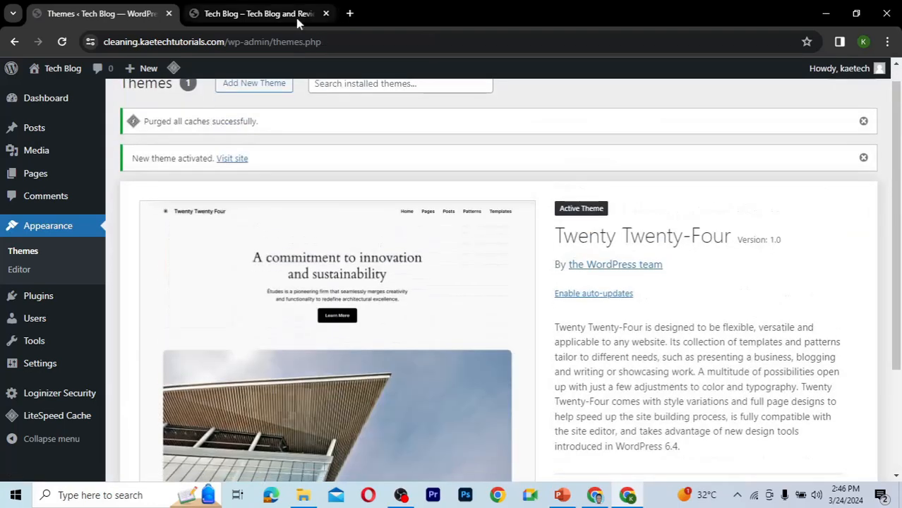
{"action": "left_click", "coordinate": [276, 14]}
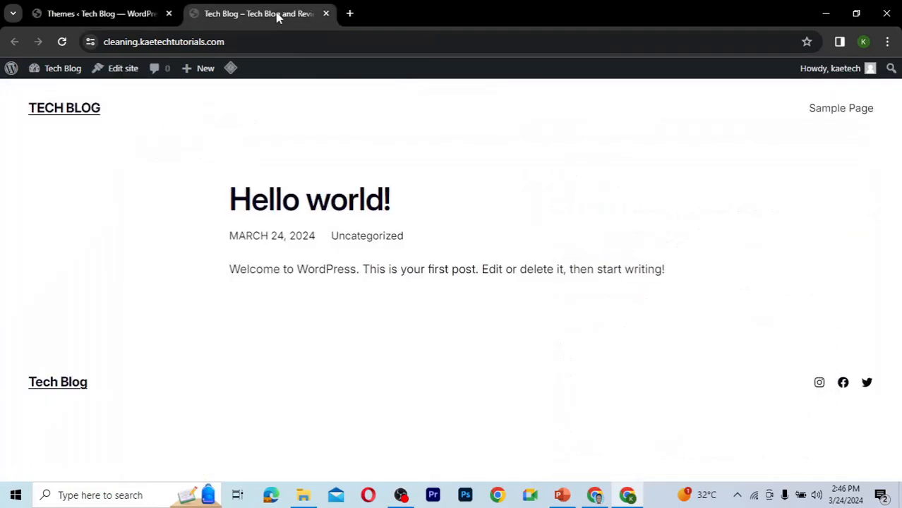
{"action": "left_click", "coordinate": [63, 40]}
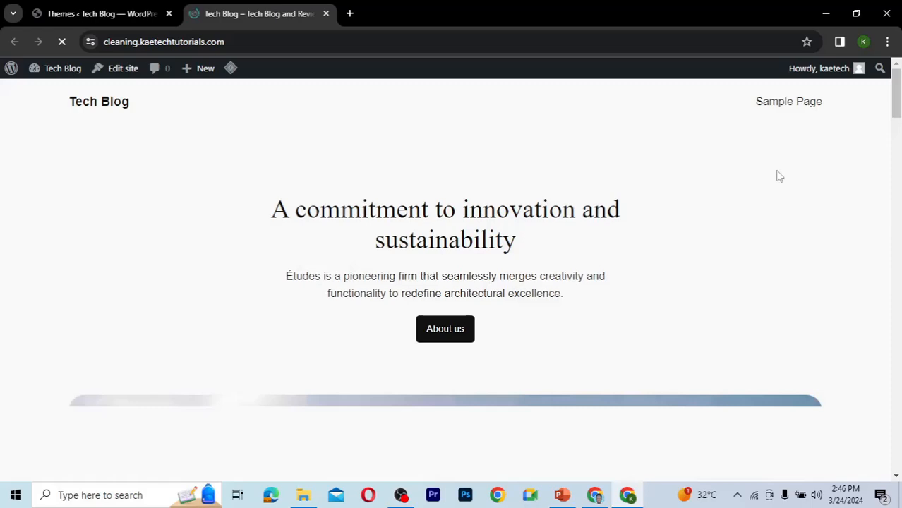
{"action": "left_click_drag", "start_coordinate": [896, 111], "coordinate": [881, 84]}
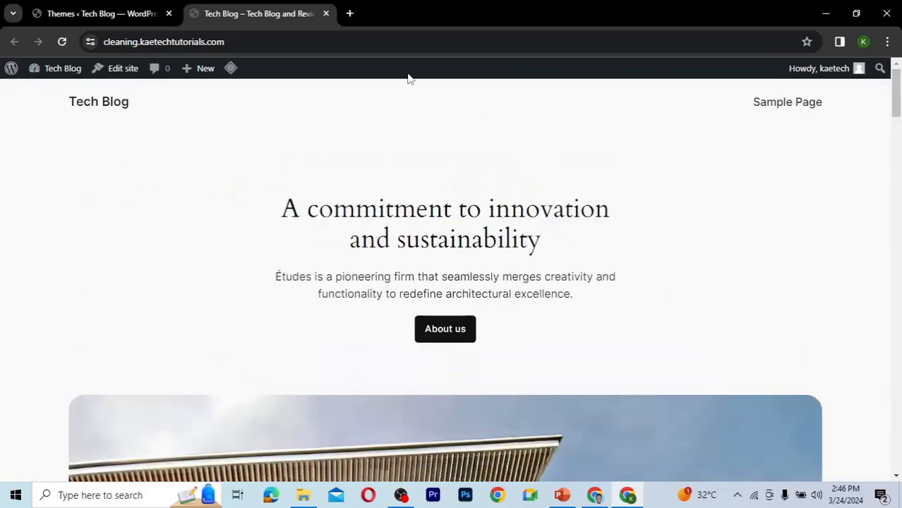
Return to the Themes page and dismiss the cache purge and theme activation notices.
{"action": "left_click", "coordinate": [132, 9]}
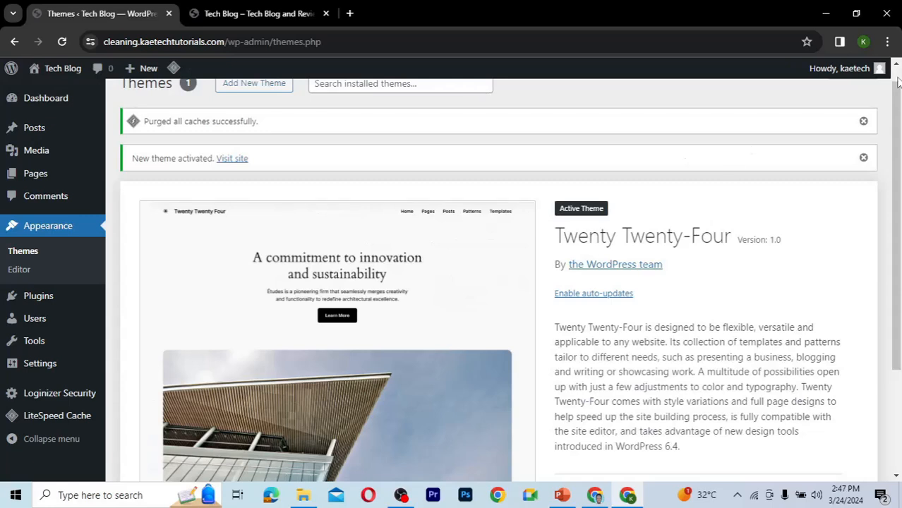
{"action": "left_click", "coordinate": [864, 122]}
{"action": "double_click", "coordinate": [864, 123]}
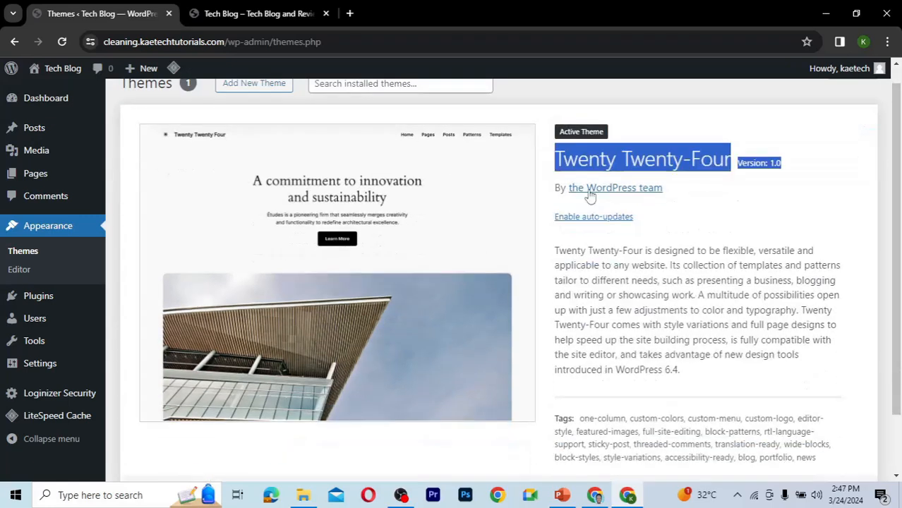
Install and activate the Kadence theme from the Add Themes page.
{"action": "left_click", "coordinate": [610, 106]}
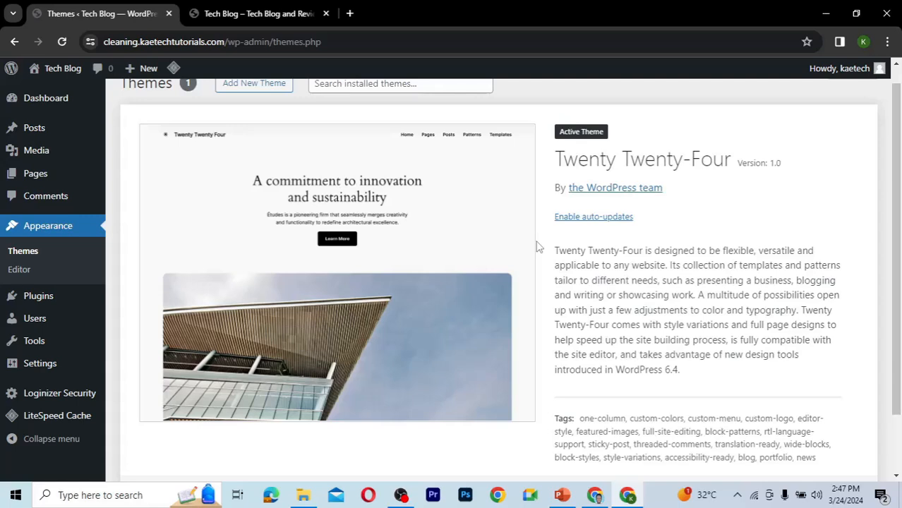
{"action": "scroll", "coordinate": [538, 246], "scroll_direction": "up", "scroll_amount": 1}
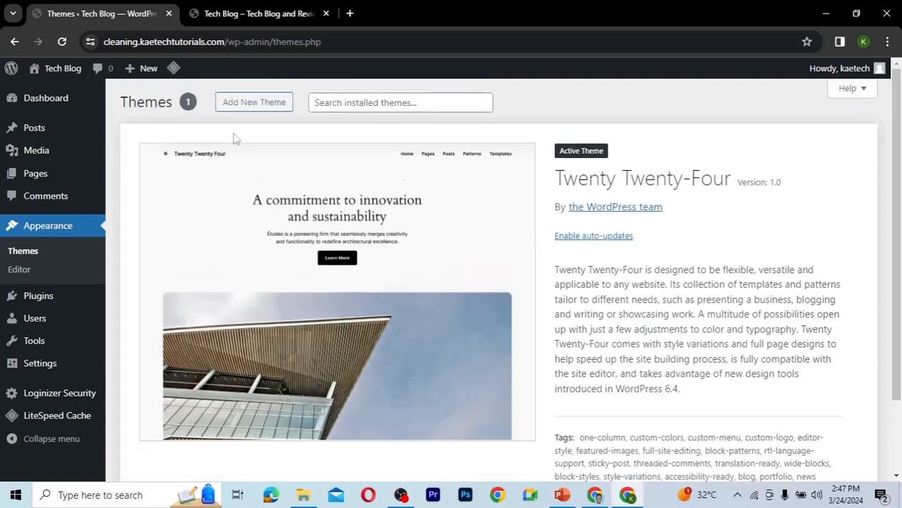
{"action": "left_click", "coordinate": [254, 102]}
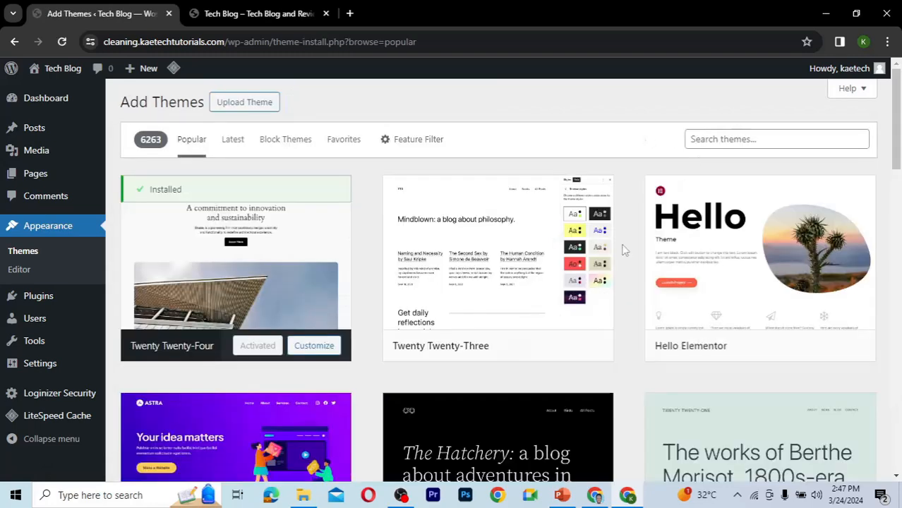
{"action": "scroll", "coordinate": [625, 249], "scroll_direction": "down", "scroll_amount": 2}
{"action": "scroll", "coordinate": [624, 249], "scroll_direction": "down", "scroll_amount": 3}
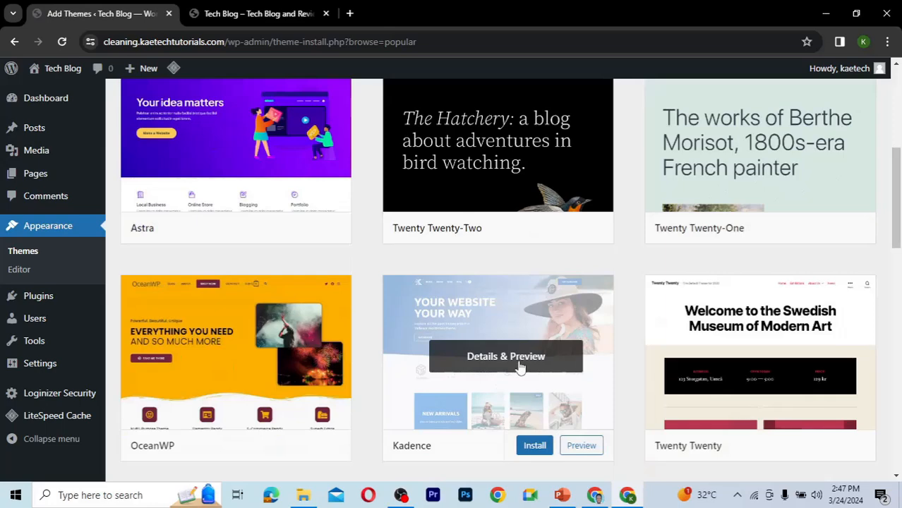
{"action": "scroll", "coordinate": [508, 374], "scroll_direction": "down", "scroll_amount": 3}
{"action": "left_click", "coordinate": [535, 274]}
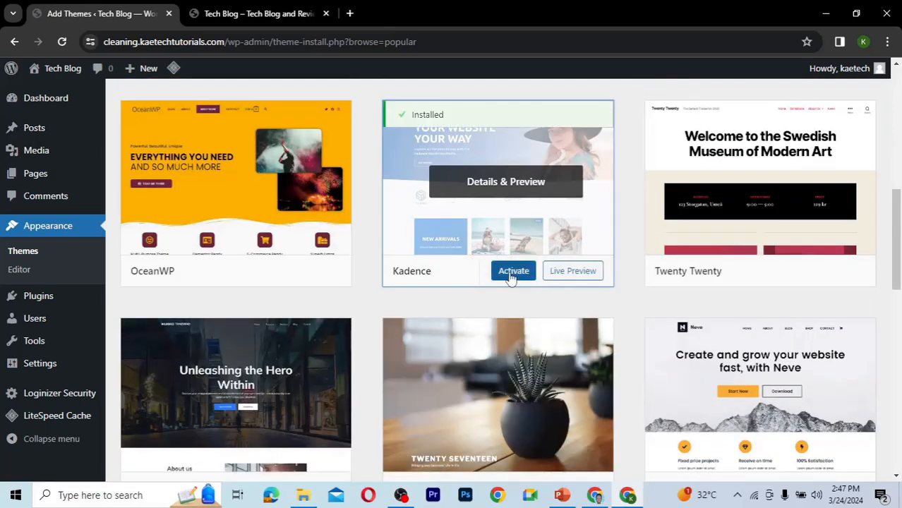
{"action": "left_click", "coordinate": [514, 274]}
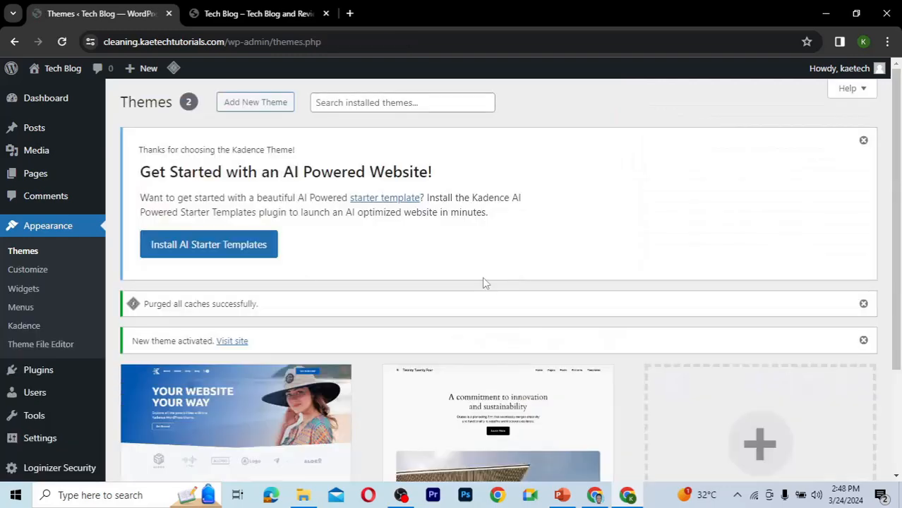
Reload the site's front-end tab to view the site with the Kadence theme, then return to the Themes tab.
{"action": "scroll", "coordinate": [483, 279], "scroll_direction": "down", "scroll_amount": 2}
{"action": "scroll", "coordinate": [483, 280], "scroll_direction": "up", "scroll_amount": 2}
{"action": "left_click", "coordinate": [242, 14]}
{"action": "left_click", "coordinate": [63, 43]}
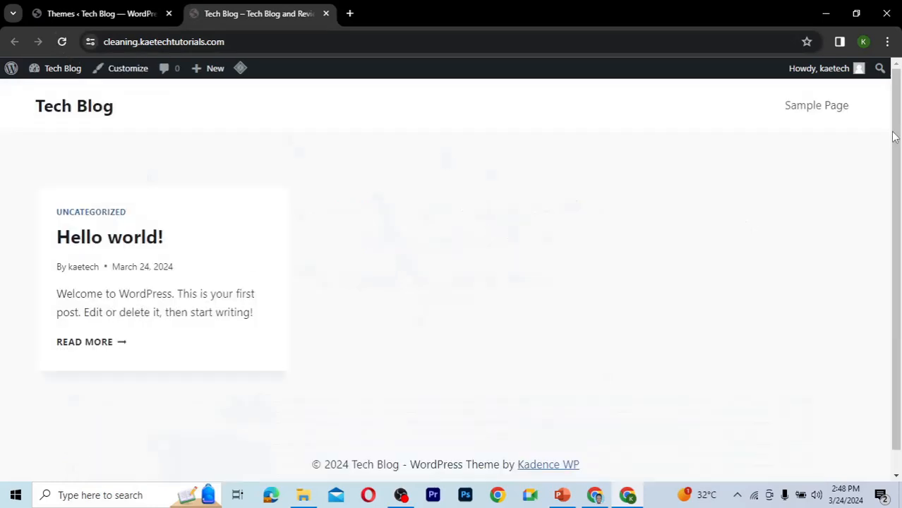
{"action": "scroll", "coordinate": [882, 242], "scroll_direction": "down", "scroll_amount": 1}
{"action": "scroll", "coordinate": [882, 123], "scroll_direction": "up", "scroll_amount": 1}
{"action": "left_click", "coordinate": [111, 17]}
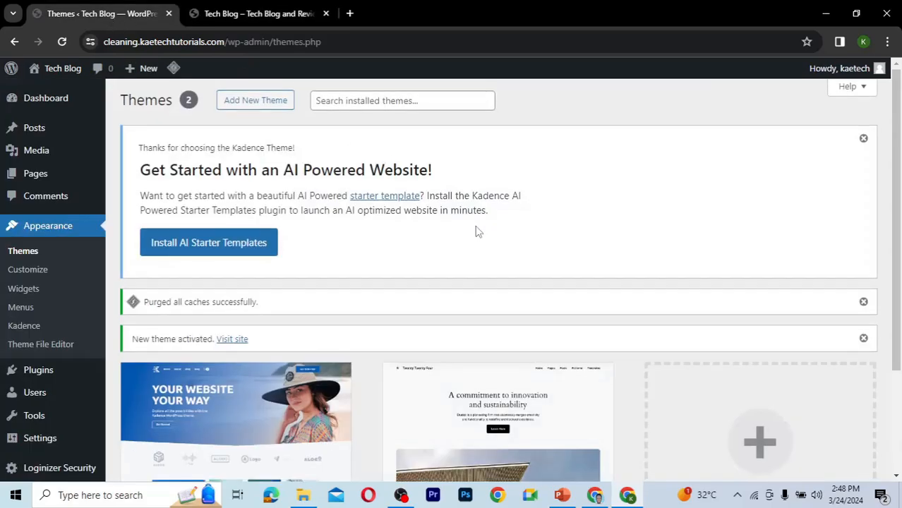
Dismiss the Kadence AI starter templates notice on the Themes page.
{"action": "scroll", "coordinate": [477, 231], "scroll_direction": "down", "scroll_amount": 3}
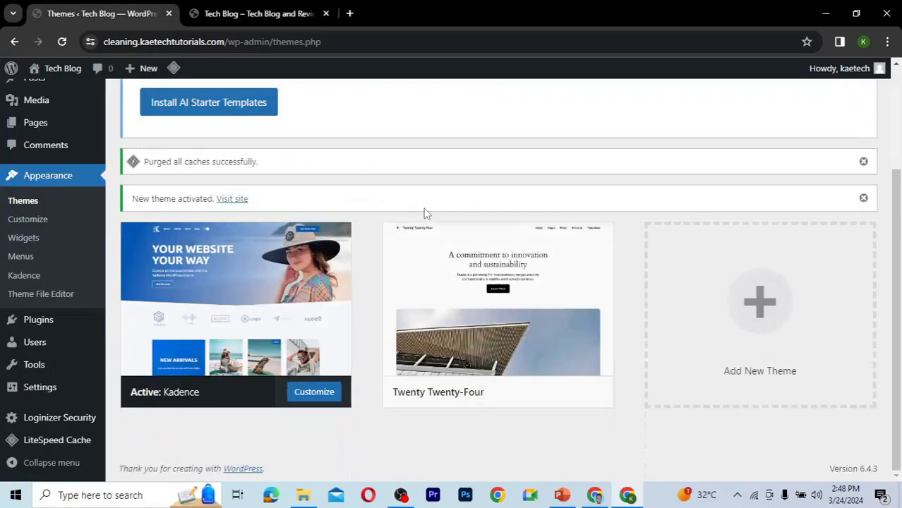
{"action": "scroll", "coordinate": [424, 213], "scroll_direction": "up", "scroll_amount": 3}
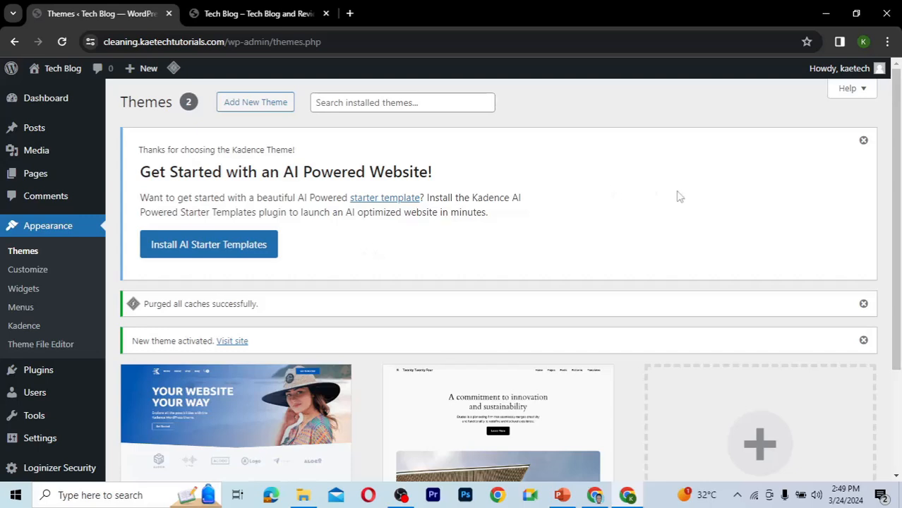
{"action": "left_click", "coordinate": [863, 141]}
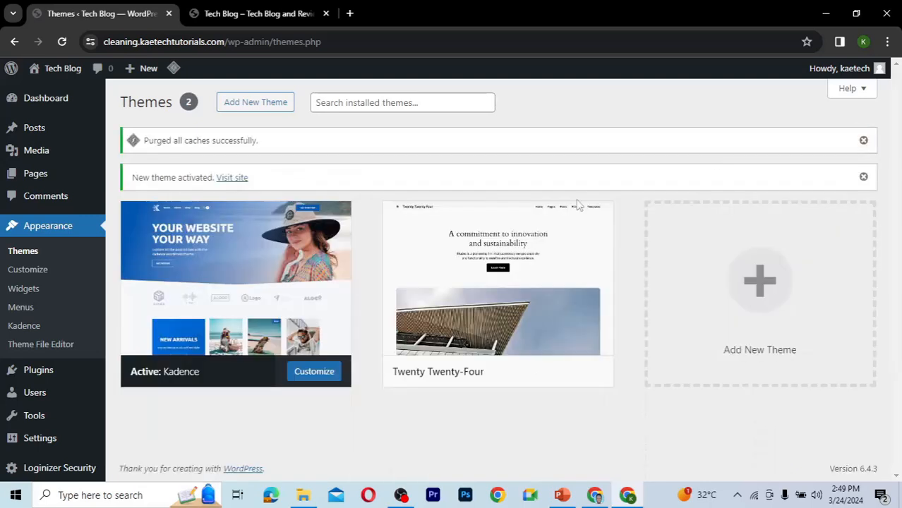
Install and activate the Elementor Website Builder plugin from the Popular plugins list, then close its setup wizard.
{"action": "mouse_move", "coordinate": [311, 261]}
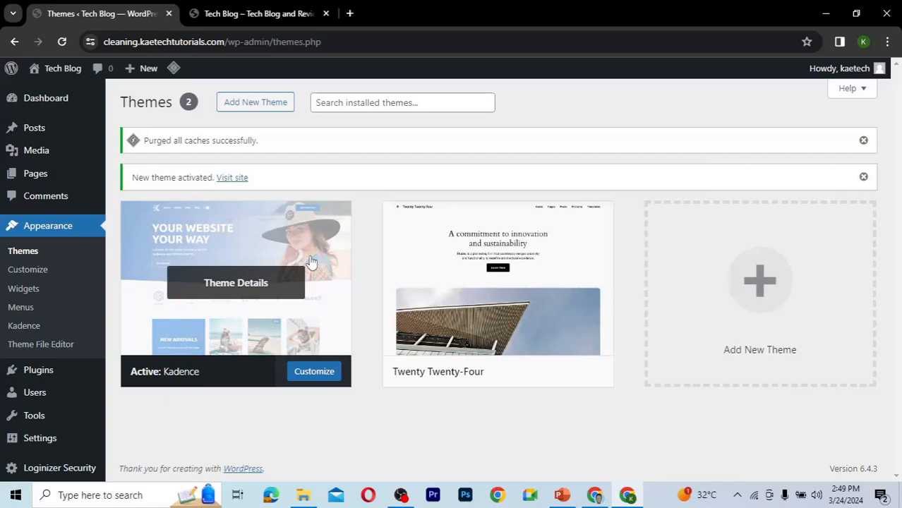
{"action": "mouse_move", "coordinate": [39, 381]}
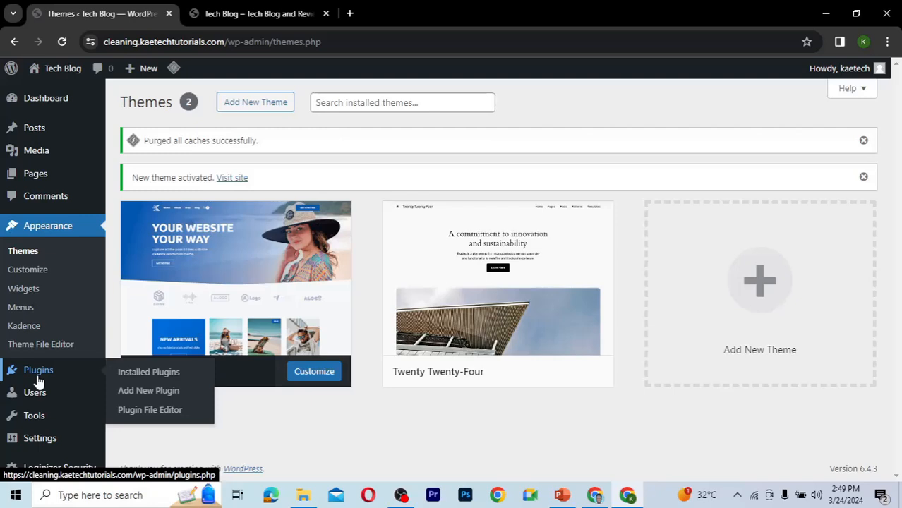
{"action": "left_click", "coordinate": [148, 394]}
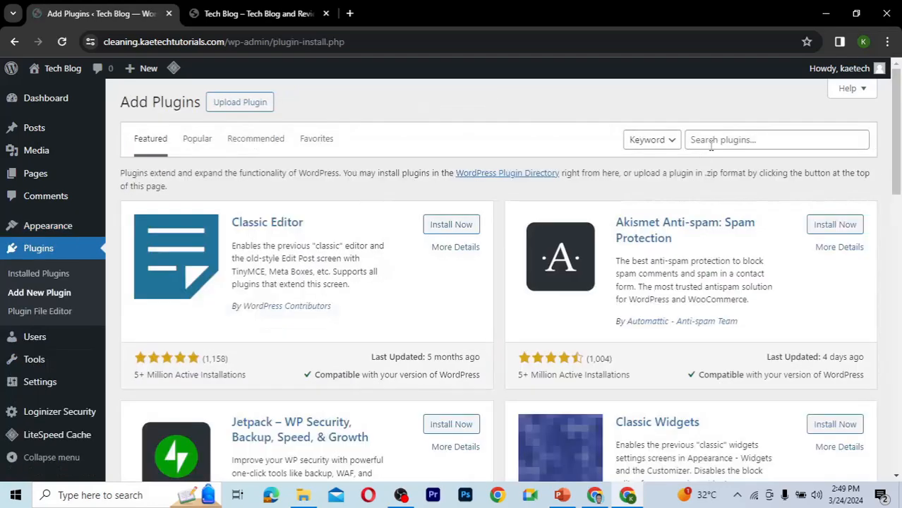
{"action": "left_click", "coordinate": [198, 143]}
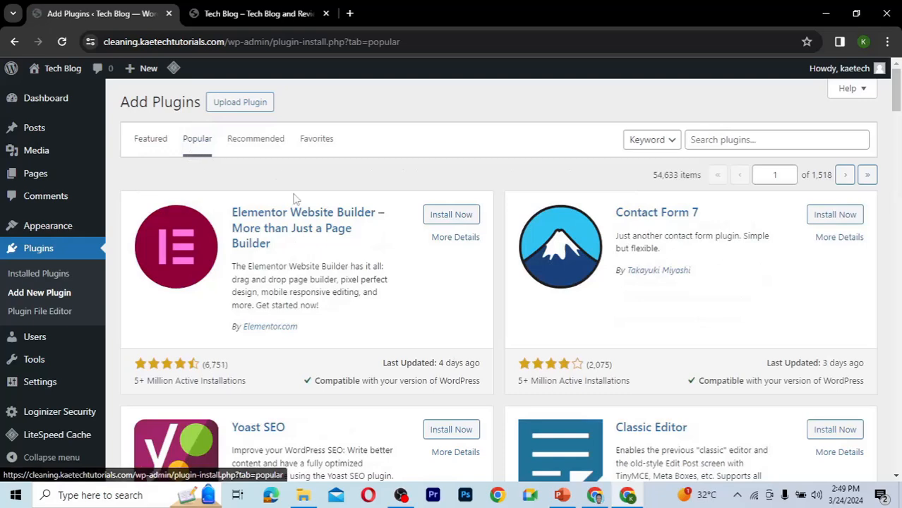
{"action": "left_click", "coordinate": [469, 216]}
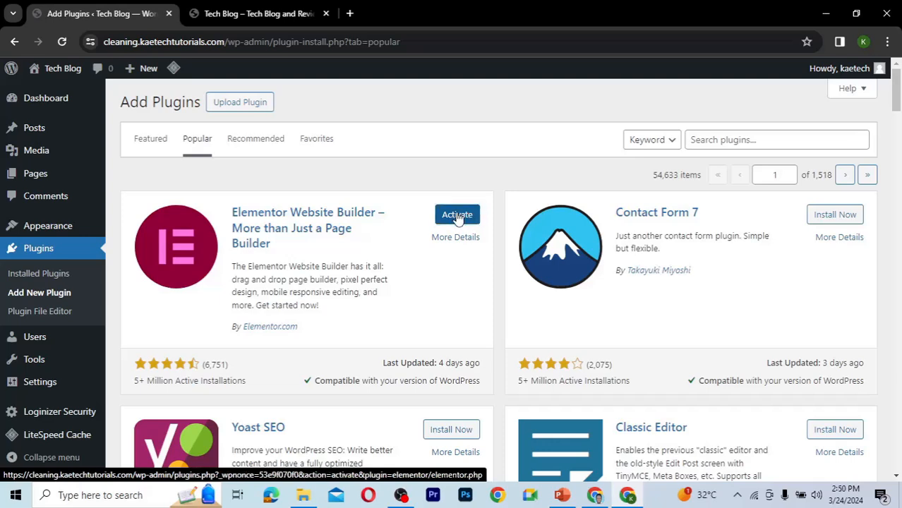
{"action": "left_click", "coordinate": [458, 217]}
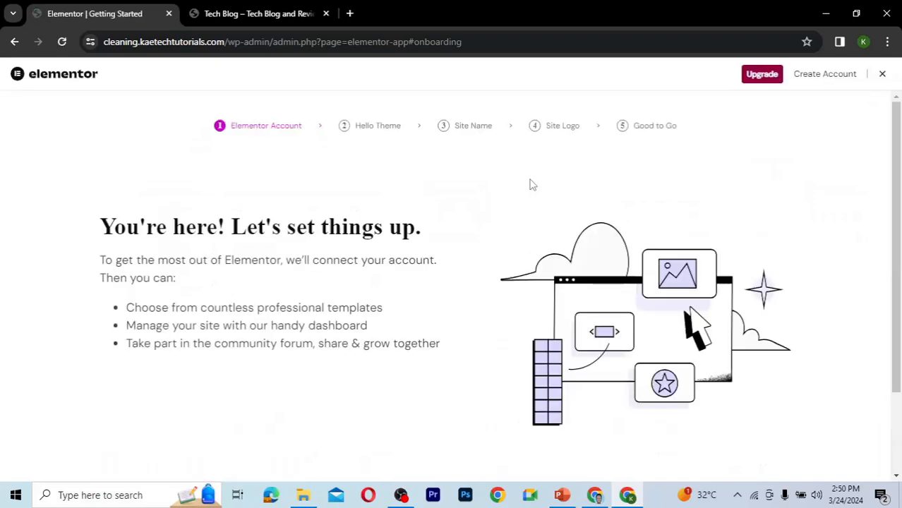
{"action": "left_click", "coordinate": [882, 75]}
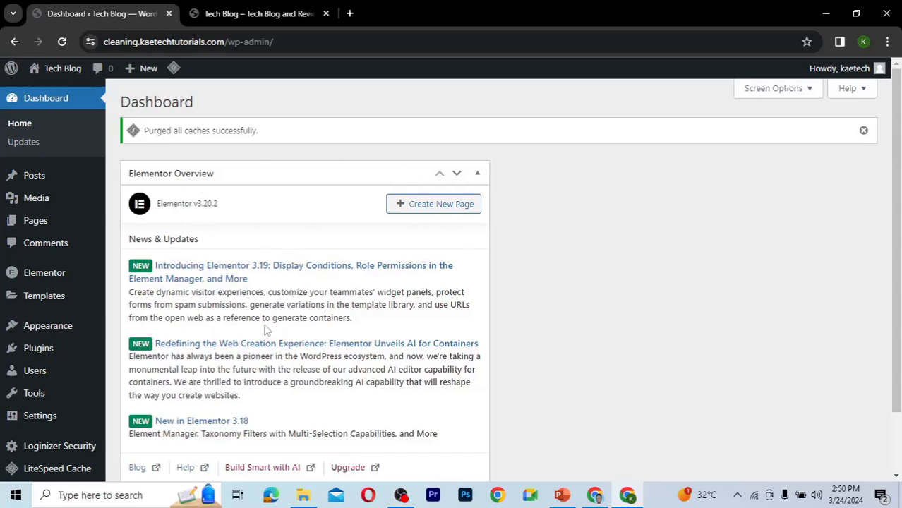
Hide the Elementor Overview box from the dashboard and dismiss the cache purge notice.
{"action": "left_click", "coordinate": [805, 89]}
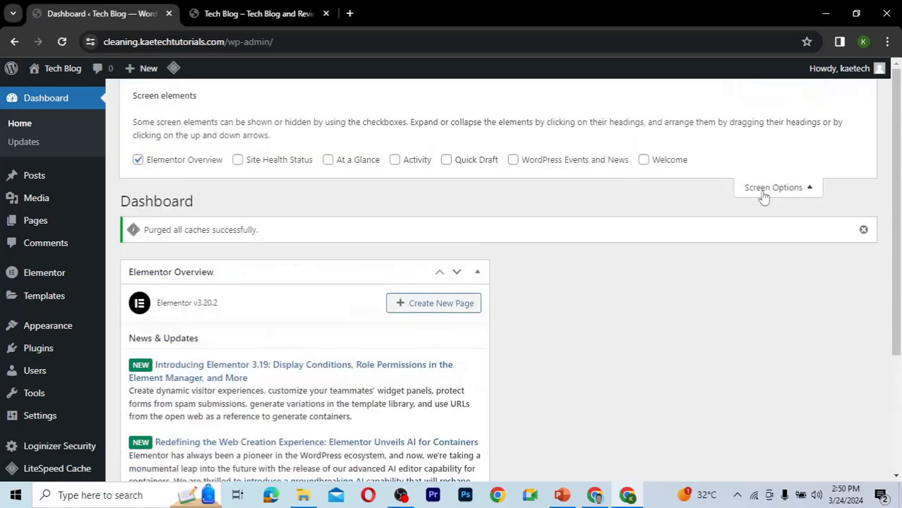
{"action": "left_click", "coordinate": [138, 161]}
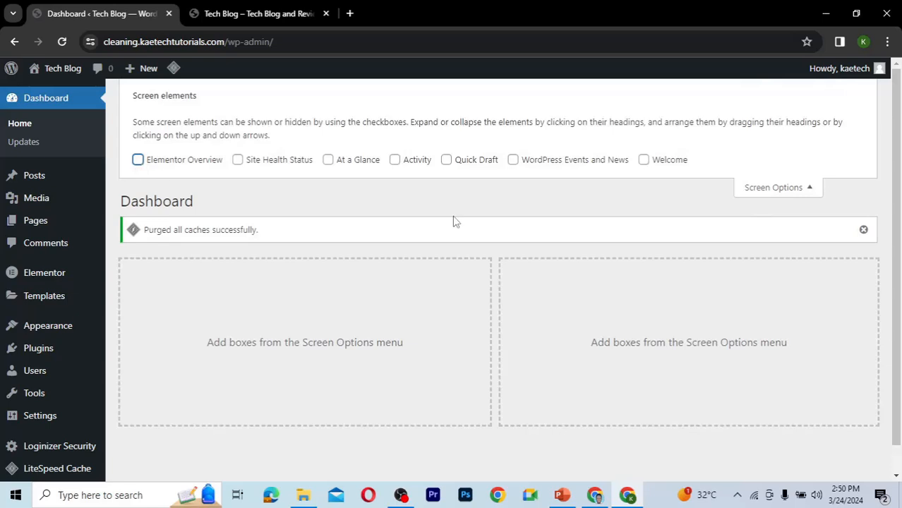
{"action": "left_click", "coordinate": [772, 196]}
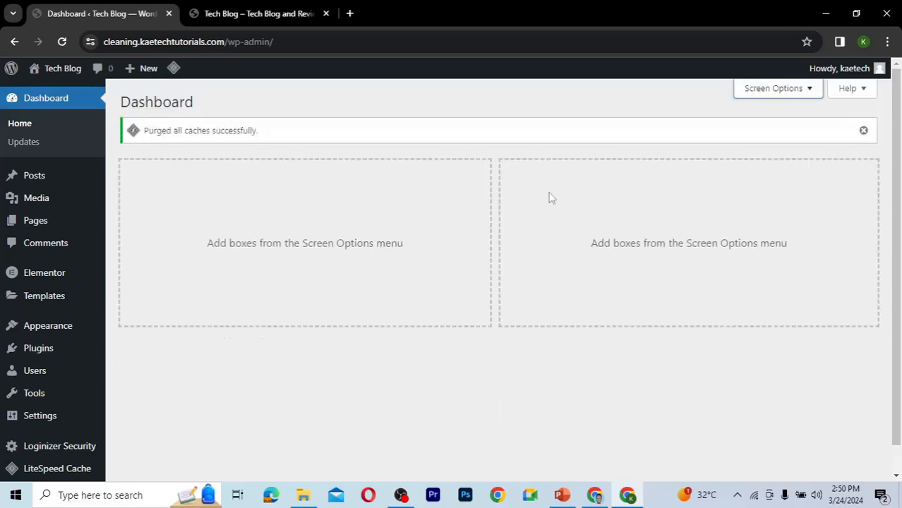
{"action": "left_click", "coordinate": [866, 133]}
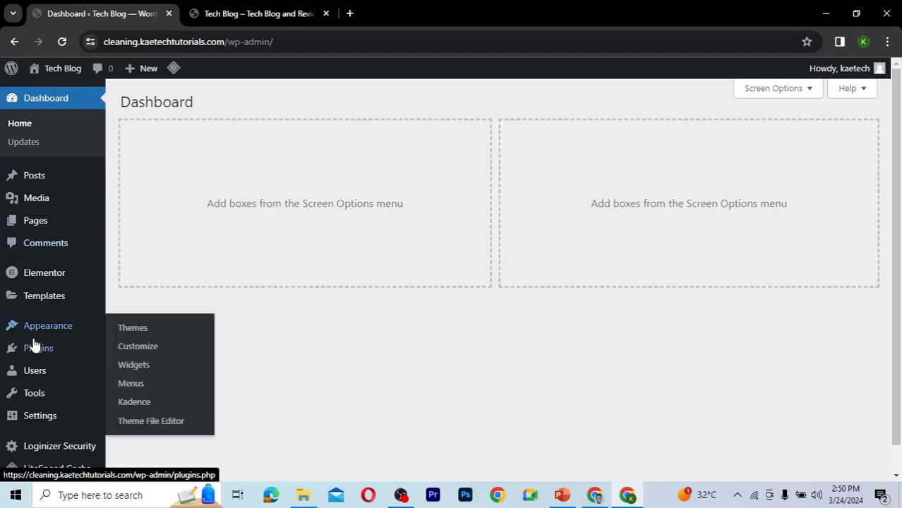
Search the plugin directory for "news & blog designer" and browse the results.
{"action": "mouse_move", "coordinate": [30, 350]}
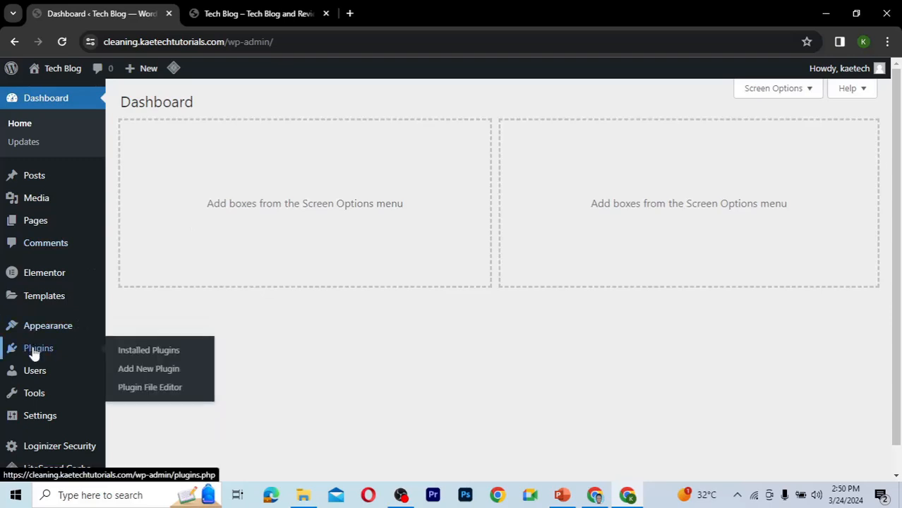
{"action": "left_click", "coordinate": [160, 374]}
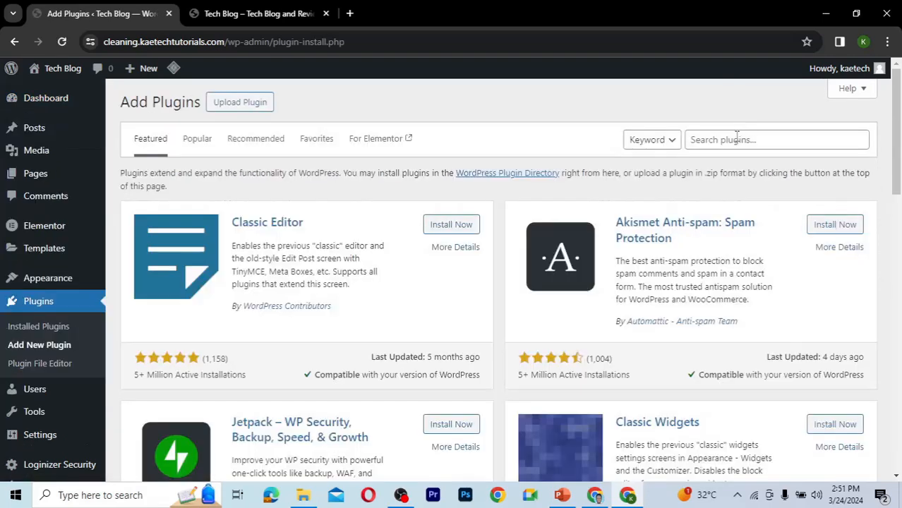
{"action": "left_click", "coordinate": [736, 139]}
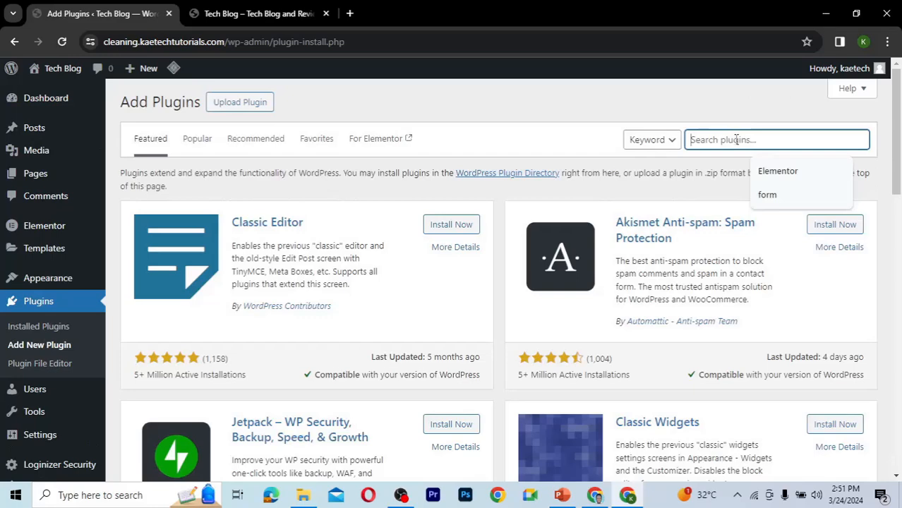
{"action": "type", "text": "news "}
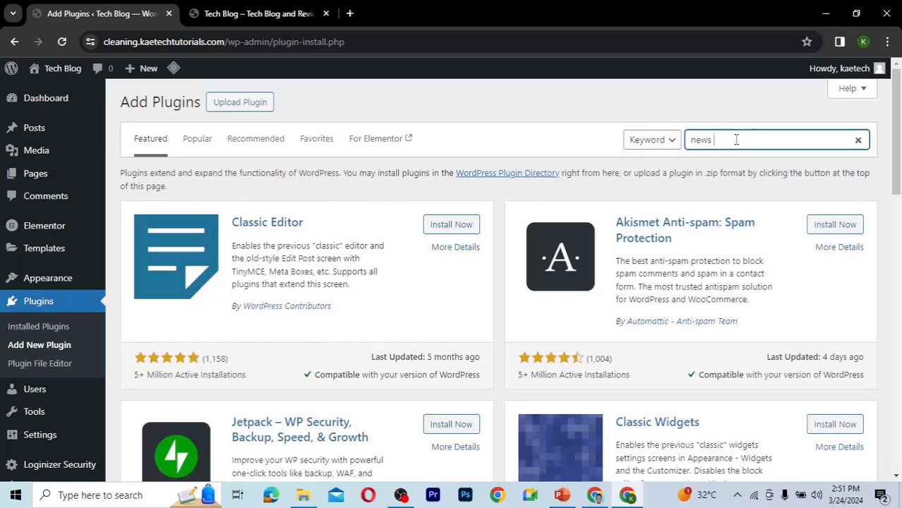
{"action": "type", "text": "& blog "}
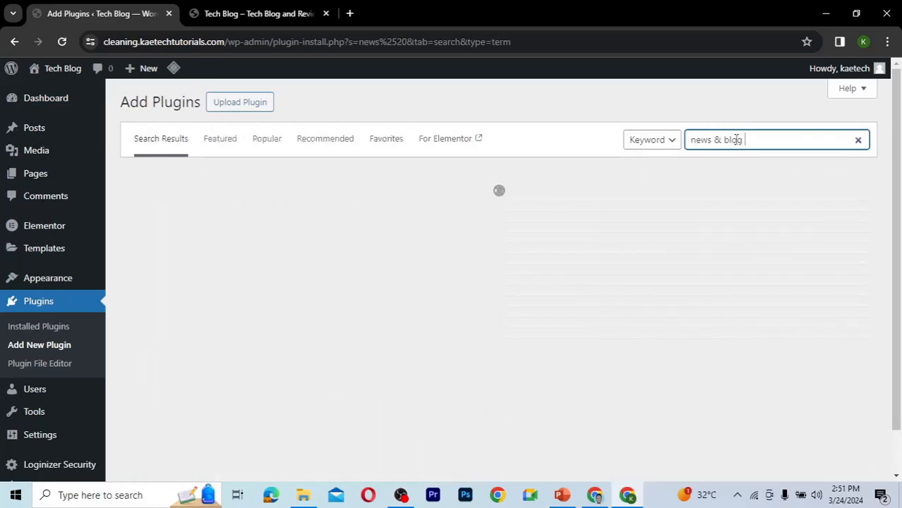
{"action": "type", "text": "designer"}
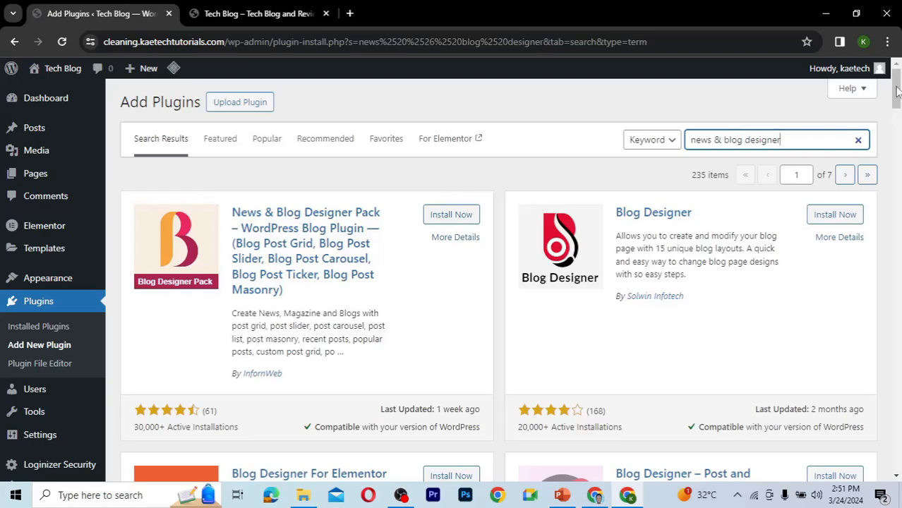
{"action": "left_click_drag", "start_coordinate": [896, 94], "coordinate": [898, 161]}
{"action": "scroll", "coordinate": [898, 163], "scroll_direction": "down", "scroll_amount": 1}
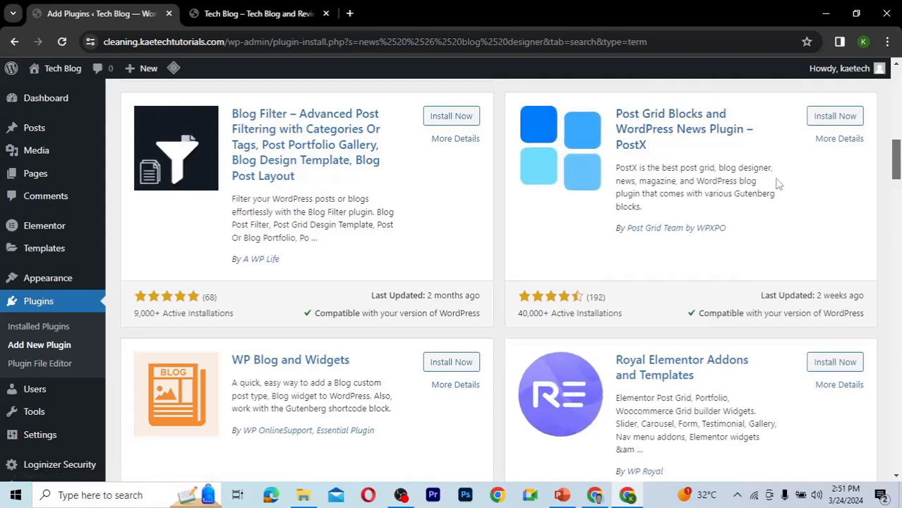
{"action": "scroll", "coordinate": [896, 176], "scroll_direction": "up", "scroll_amount": 10}
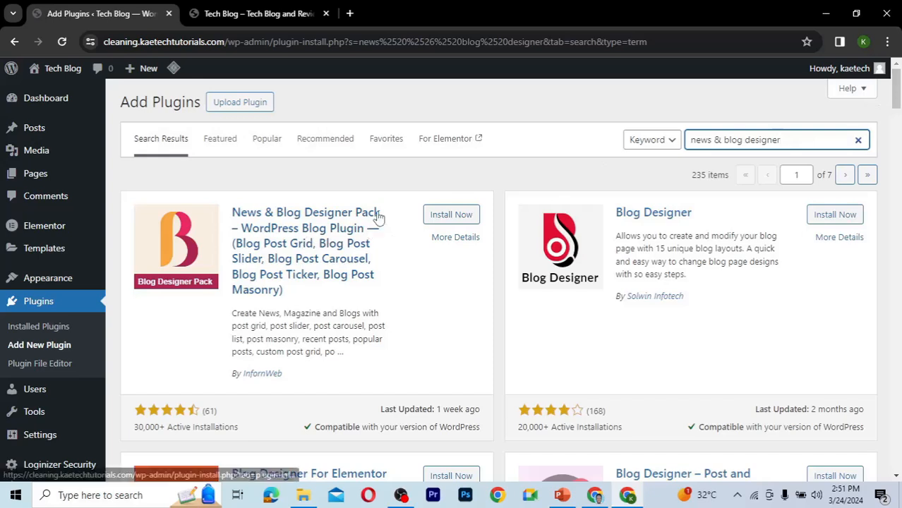
Search the plugin directory for "post x".
{"action": "left_click_drag", "start_coordinate": [779, 140], "coordinate": [655, 145]}
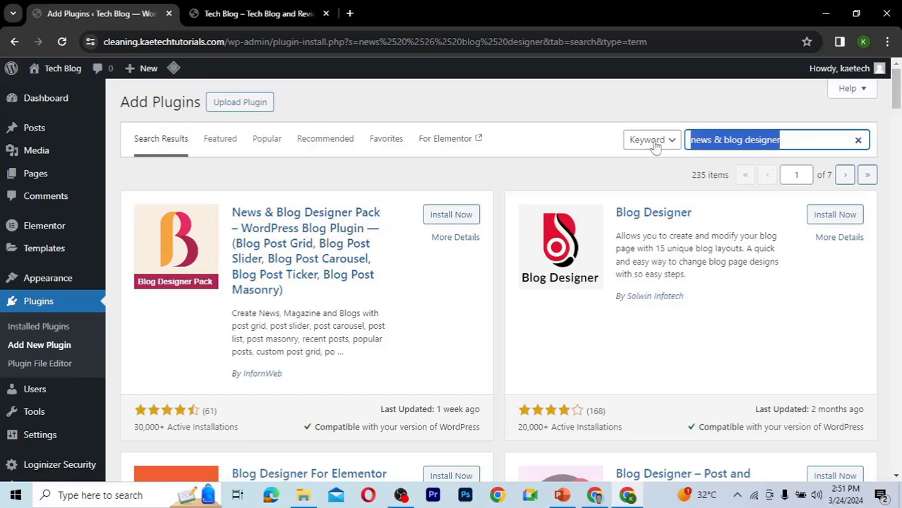
{"action": "type", "text": "post x"}
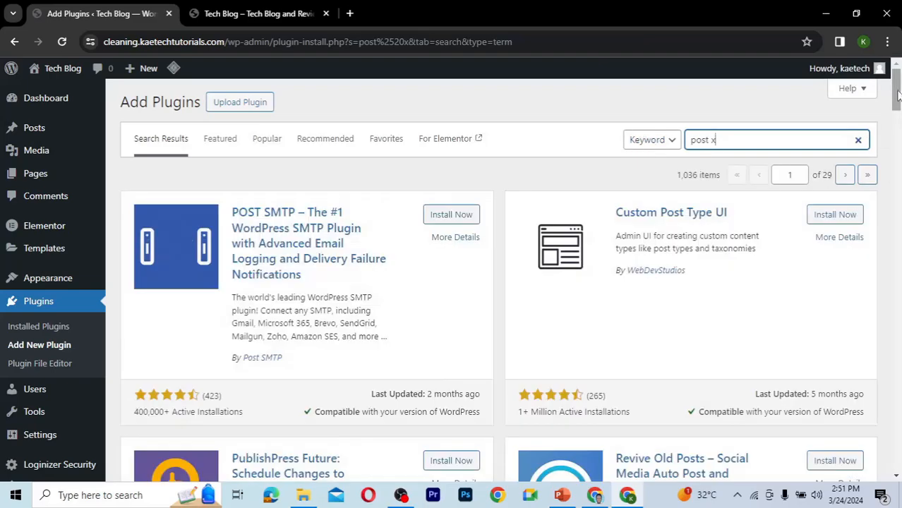
{"action": "left_click_drag", "start_coordinate": [897, 106], "coordinate": [899, 76]}
Search the plugin directory for "news and blog designer" and browse the results.
{"action": "left_click_drag", "start_coordinate": [735, 140], "coordinate": [641, 148]}
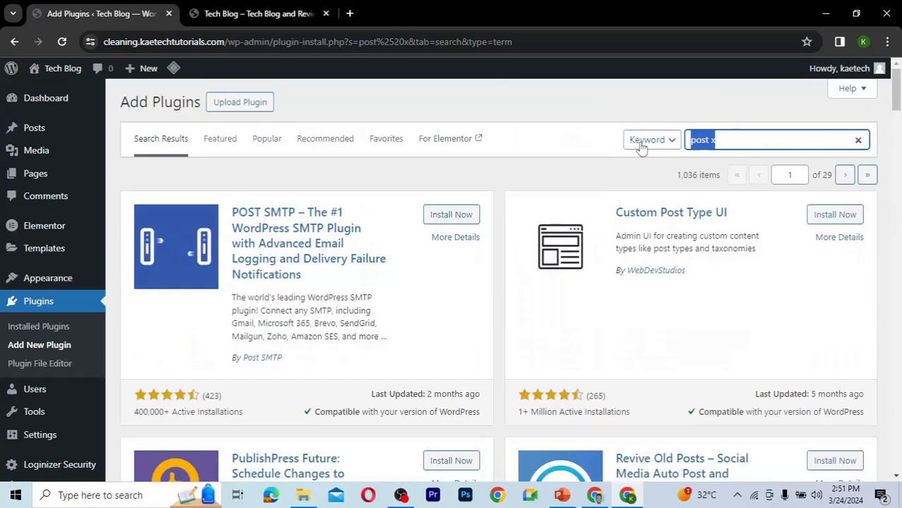
{"action": "type", "text": "news and blo"}
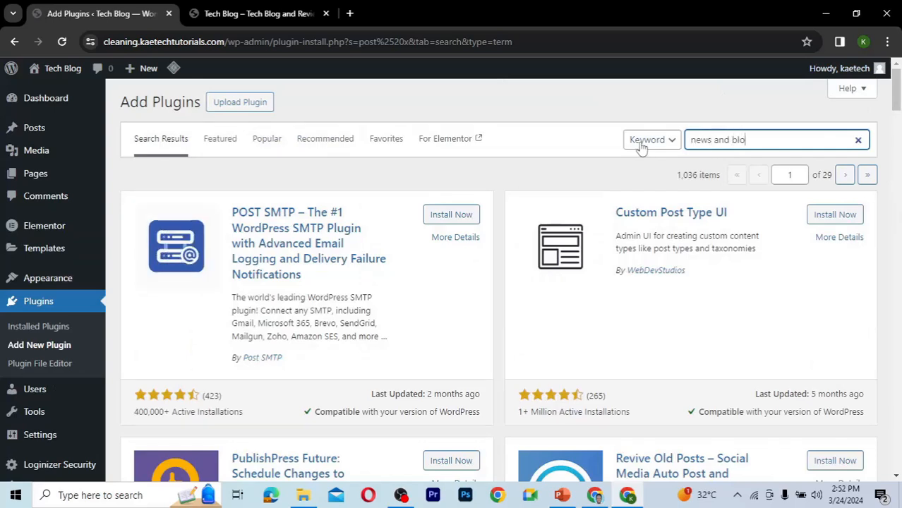
{"action": "type", "text": "g designer"}
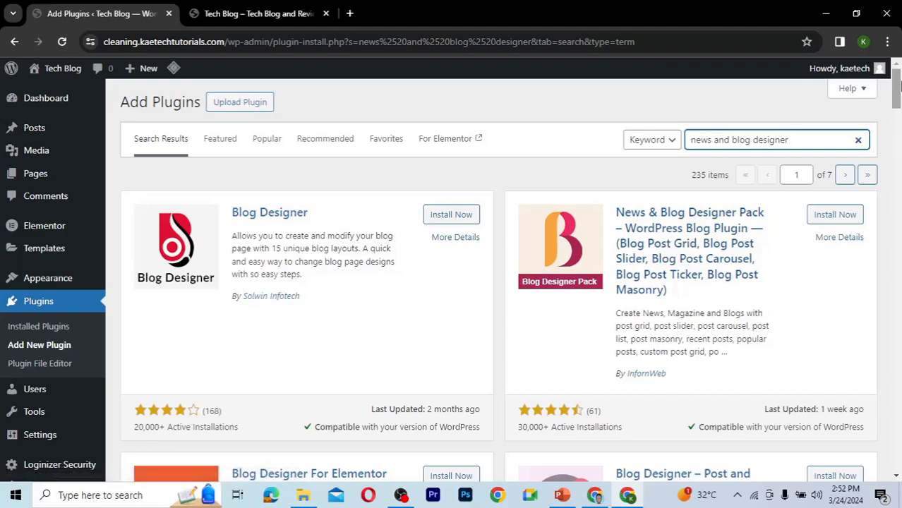
{"action": "left_click_drag", "start_coordinate": [897, 106], "coordinate": [896, 168]}
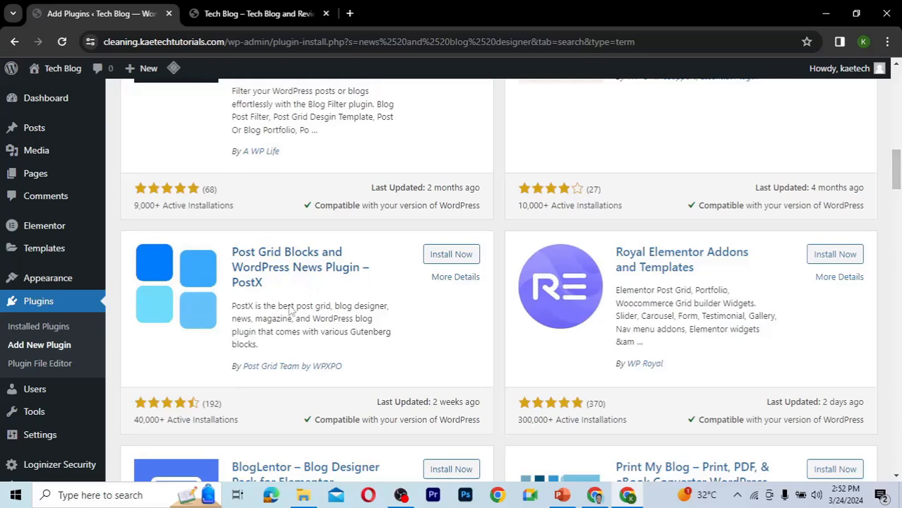
Open the PostX plugin's details and browse its screenshots before closing the details window.
{"action": "left_click", "coordinate": [454, 279]}
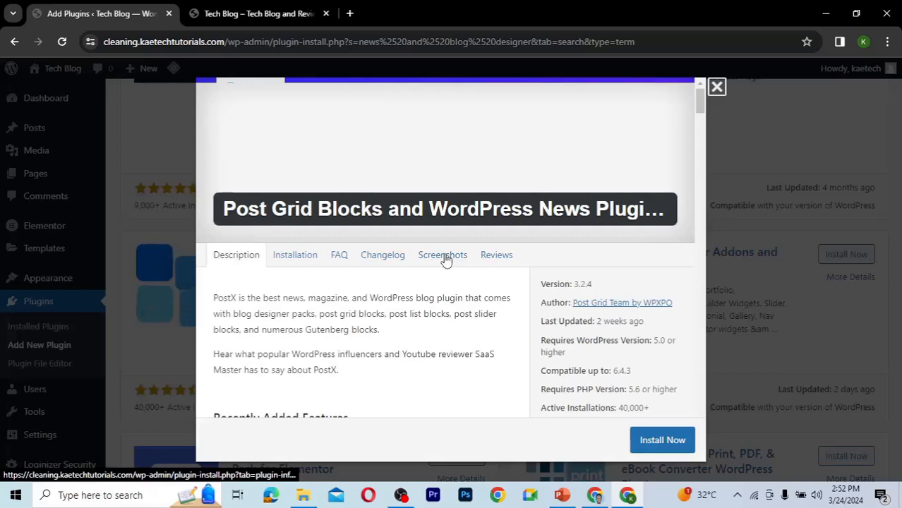
{"action": "left_click", "coordinate": [444, 256]}
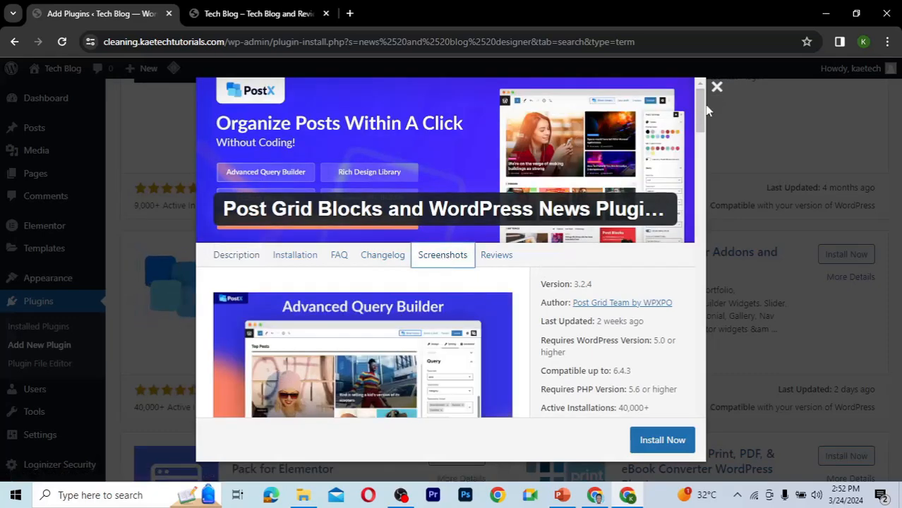
{"action": "left_click_drag", "start_coordinate": [702, 114], "coordinate": [701, 285]}
{"action": "left_click_drag", "start_coordinate": [696, 225], "coordinate": [715, 87]}
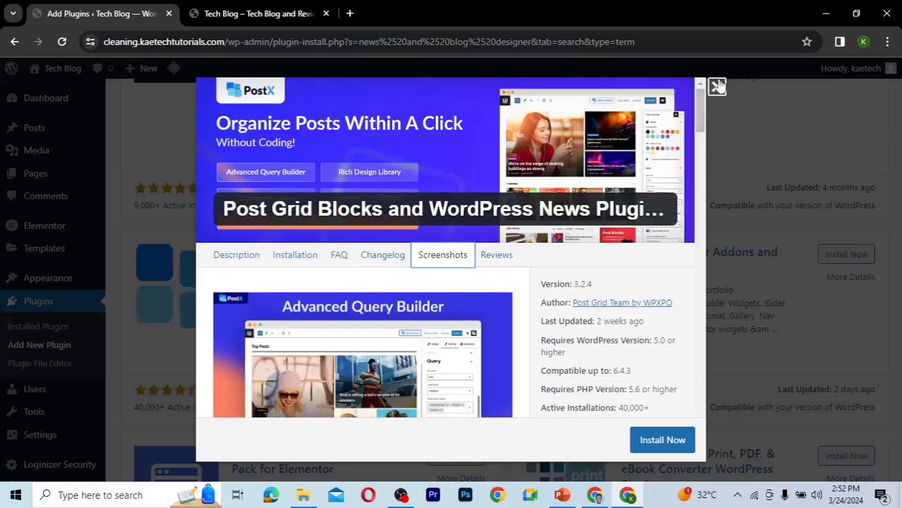
{"action": "key", "text": "Escape"}
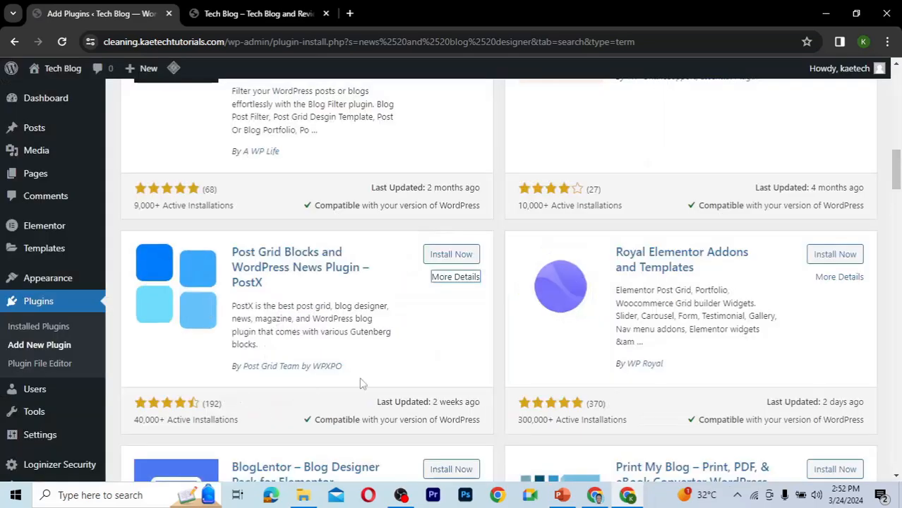
Install and activate the Post Grid Blocks and WordPress News Plugin – PostX.
{"action": "mouse_move", "coordinate": [893, 178]}
{"action": "left_mouse_down"}
{"action": "mouse_move", "coordinate": [887, 105]}
{"action": "mouse_move", "coordinate": [898, 143]}
{"action": "mouse_move", "coordinate": [892, 212]}
{"action": "mouse_move", "coordinate": [887, 173]}
{"action": "left_mouse_up"}
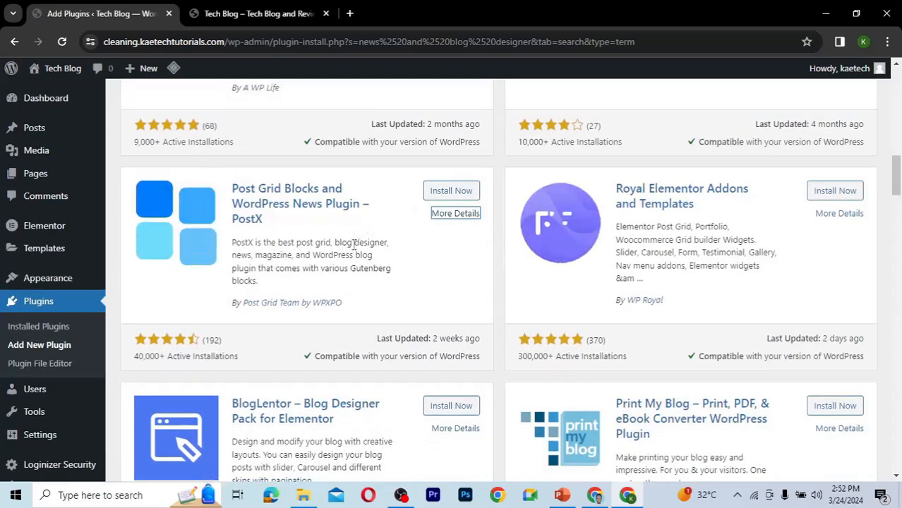
{"action": "left_click", "coordinate": [456, 193]}
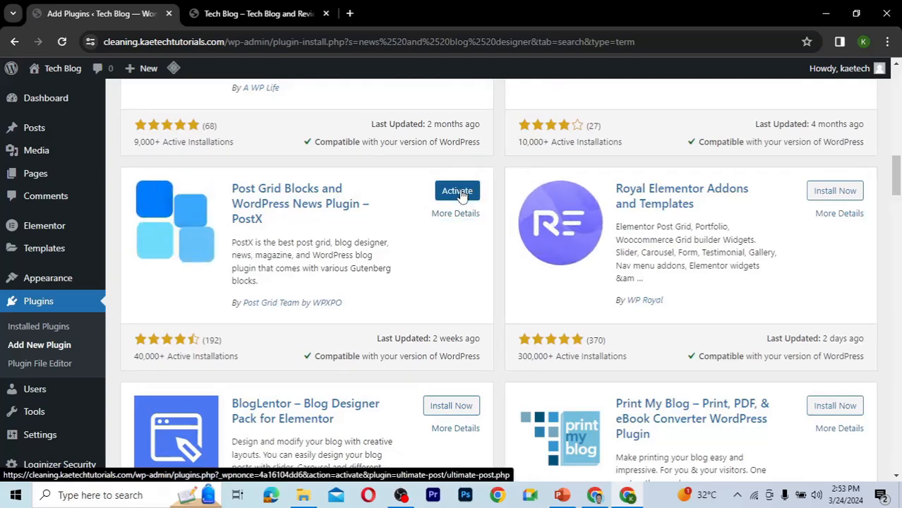
{"action": "left_click", "coordinate": [460, 193]}
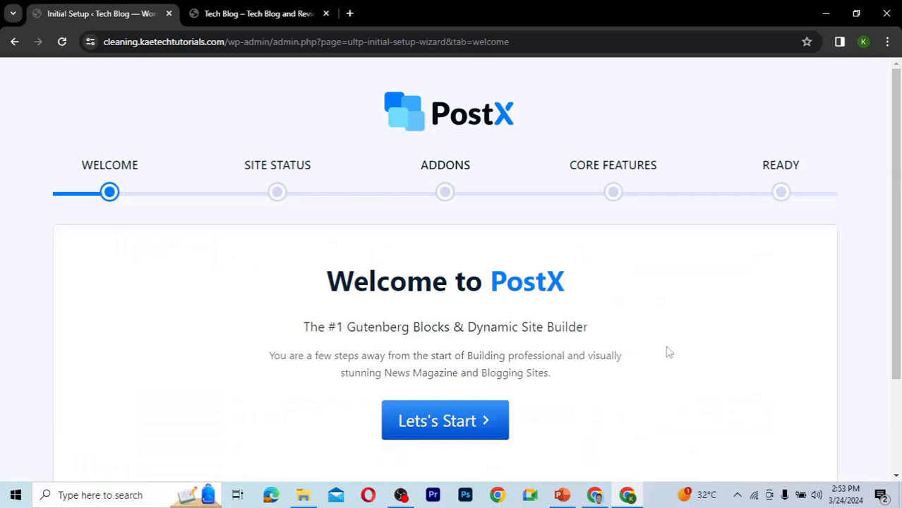
Start the PostX setup wizard, set the website type to Blog and the website name to Tech Blog.
{"action": "left_click_drag", "start_coordinate": [900, 195], "coordinate": [890, 232]}
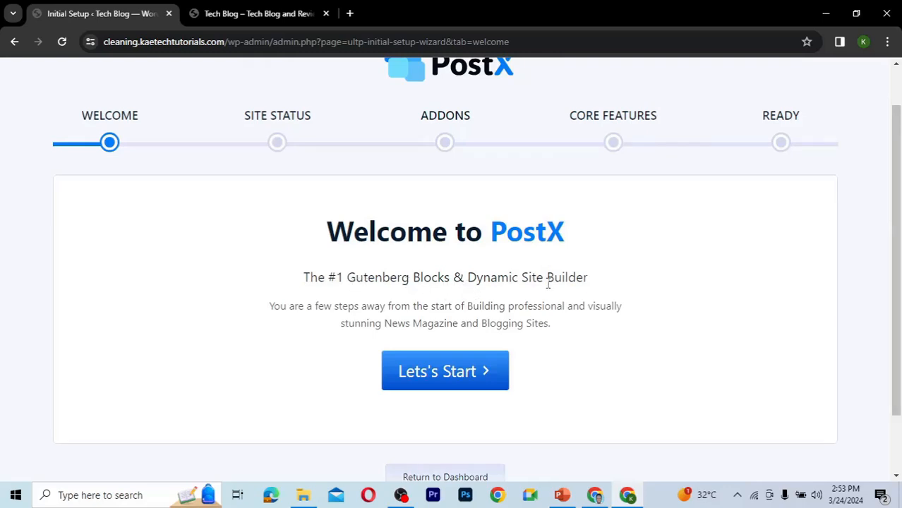
{"action": "left_click", "coordinate": [432, 379]}
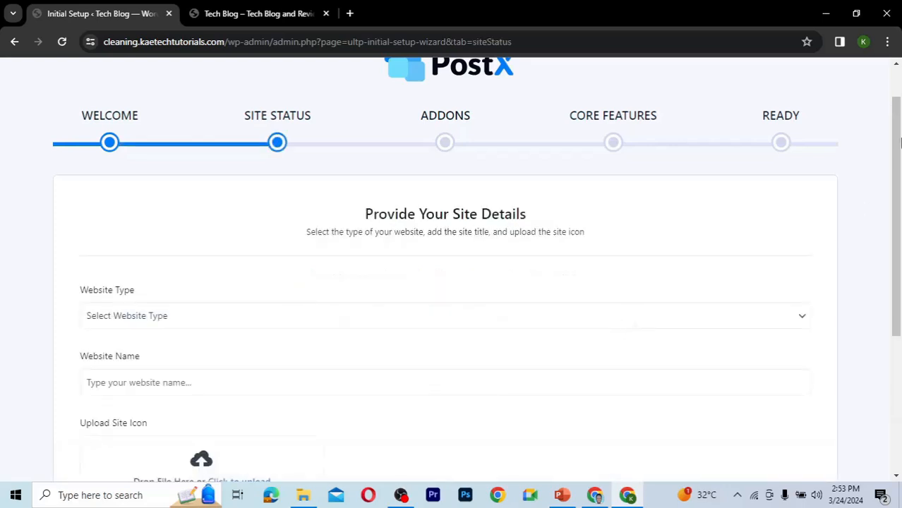
{"action": "left_click_drag", "start_coordinate": [898, 142], "coordinate": [898, 179]}
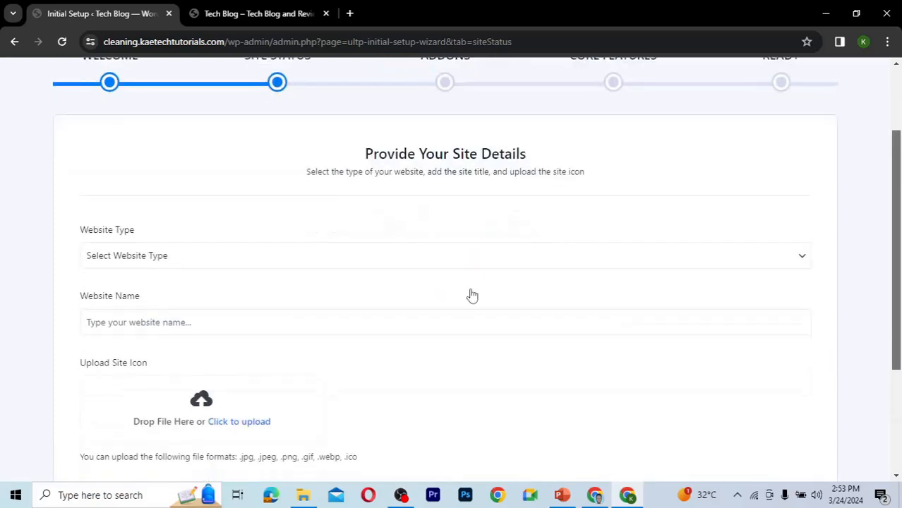
{"action": "left_click", "coordinate": [277, 260]}
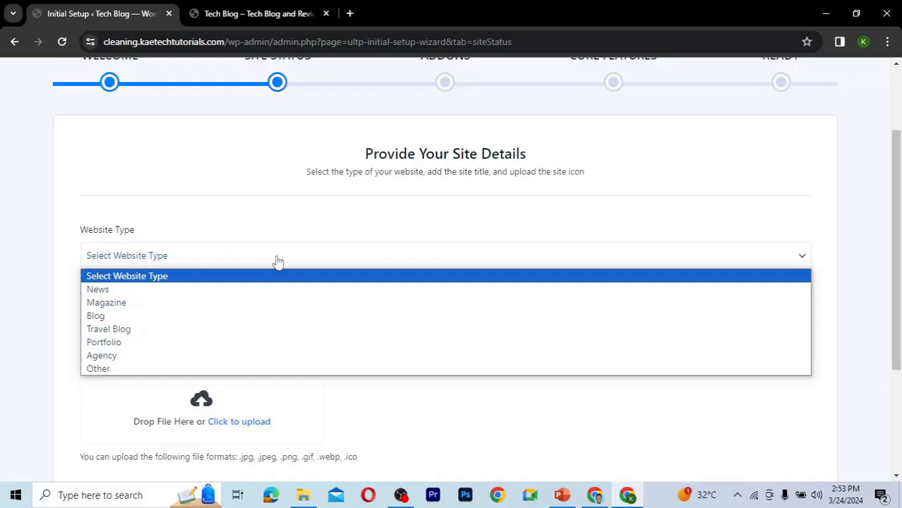
{"action": "left_click", "coordinate": [222, 317]}
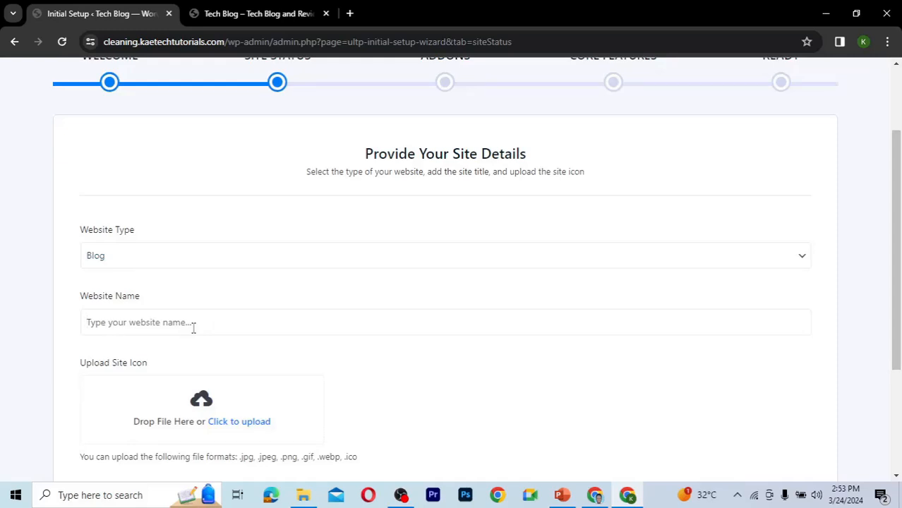
{"action": "left_click", "coordinate": [193, 328]}
{"action": "type", "text": "Tech B"}
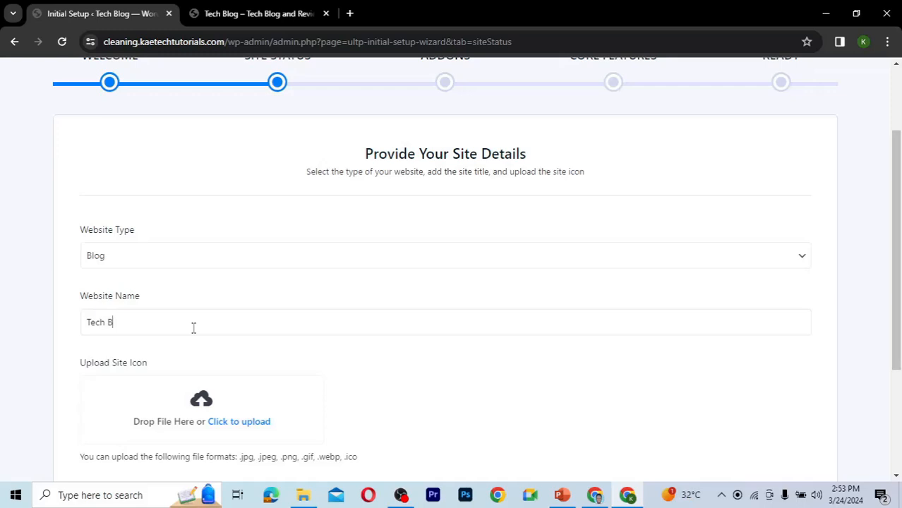
{"action": "type", "text": "log"}
{"action": "scroll", "coordinate": [193, 328], "scroll_direction": "down", "scroll_amount": 1}
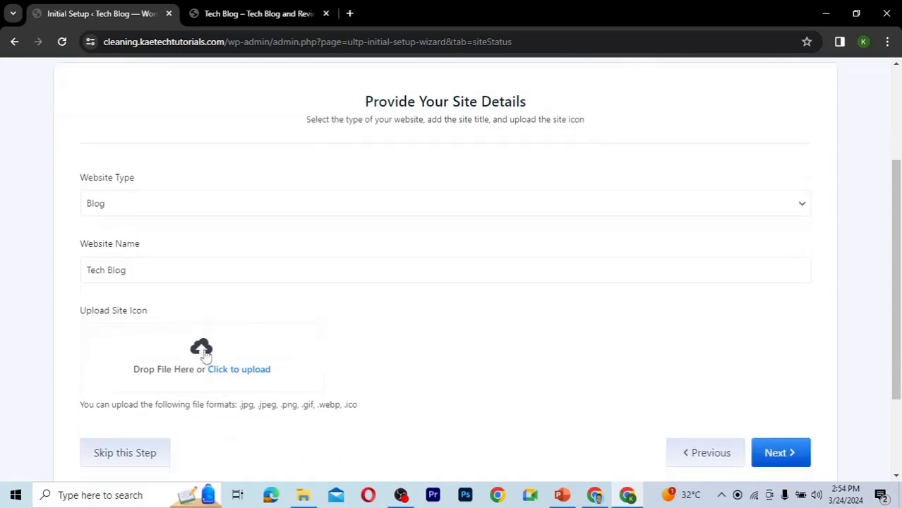
{"action": "left_click", "coordinate": [203, 356]}
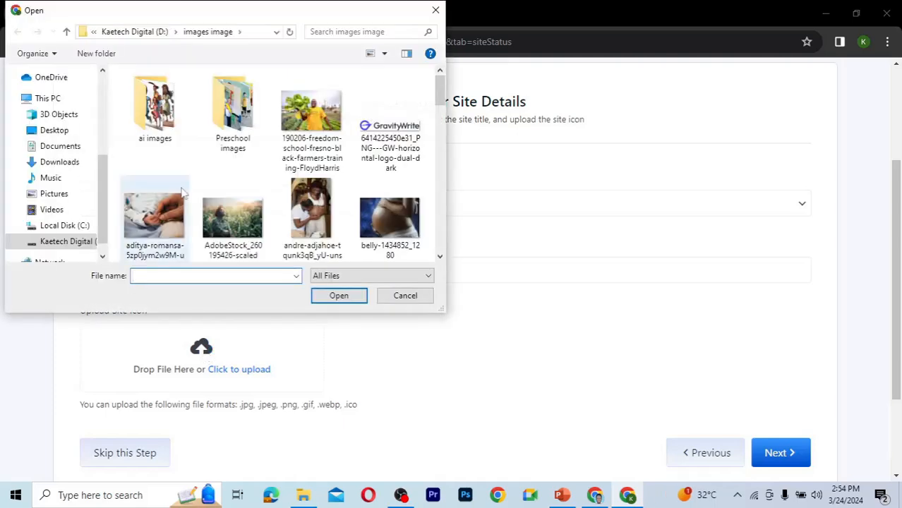
{"action": "left_click", "coordinate": [59, 163]}
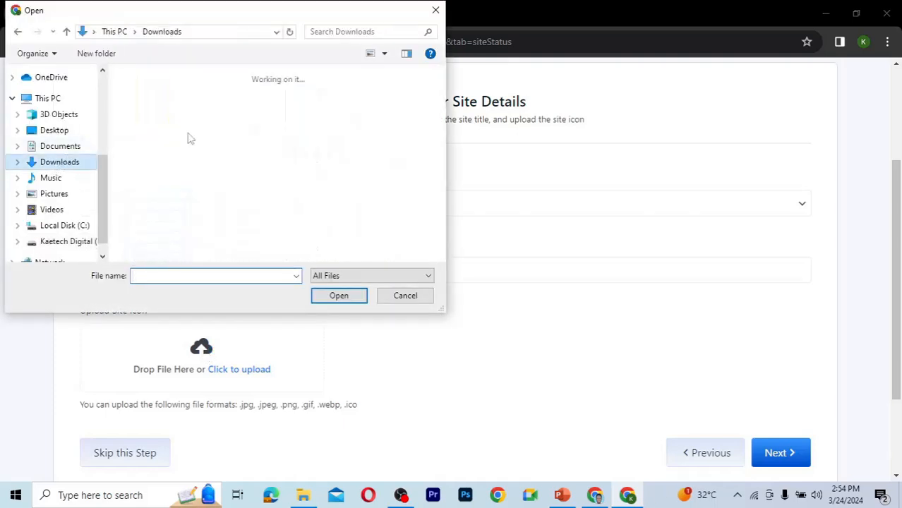
{"action": "double_click", "coordinate": [228, 131]}
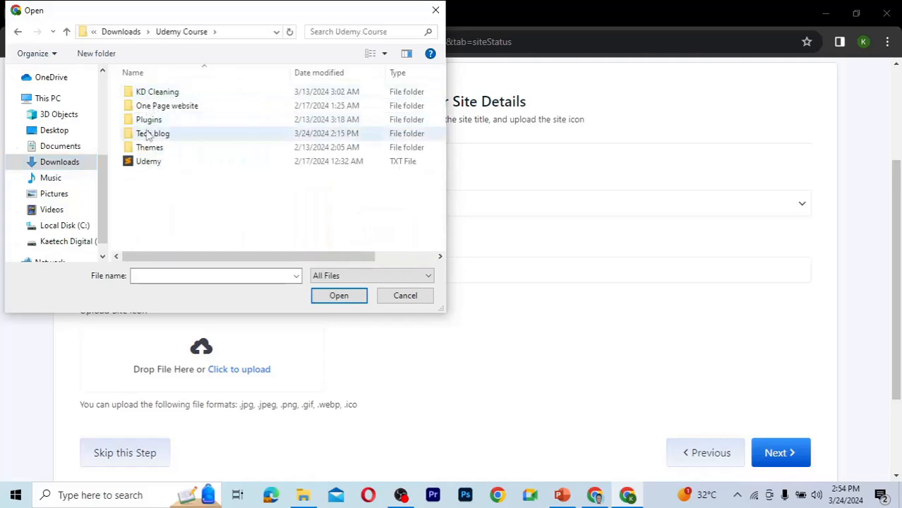
{"action": "double_click", "coordinate": [149, 134]}
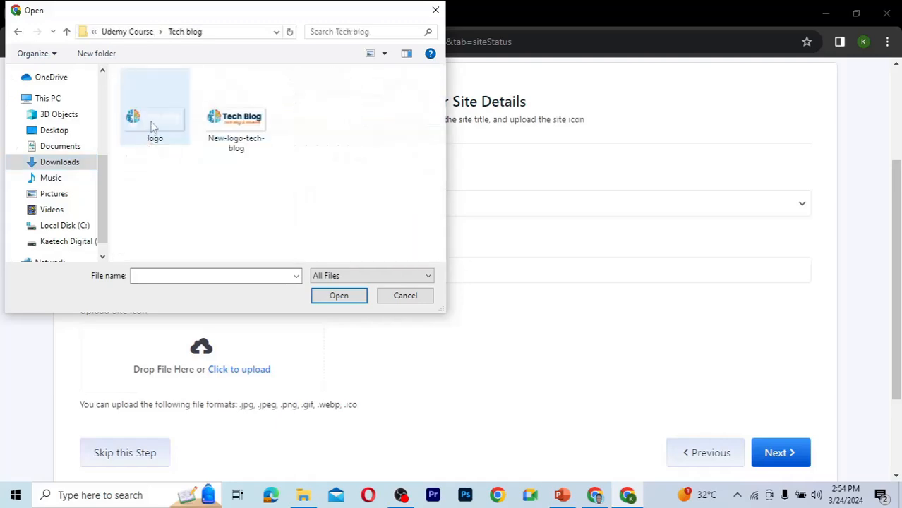
{"action": "left_click", "coordinate": [152, 126]}
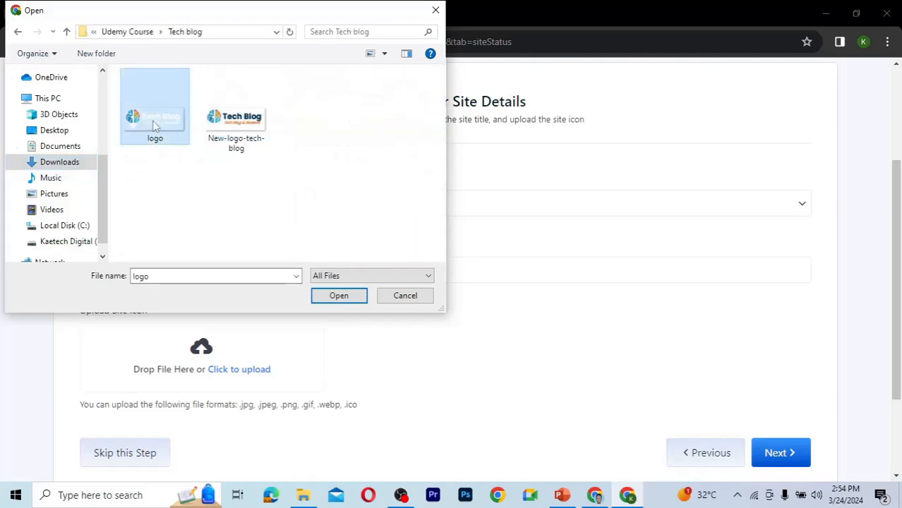
{"action": "left_click", "coordinate": [404, 296]}
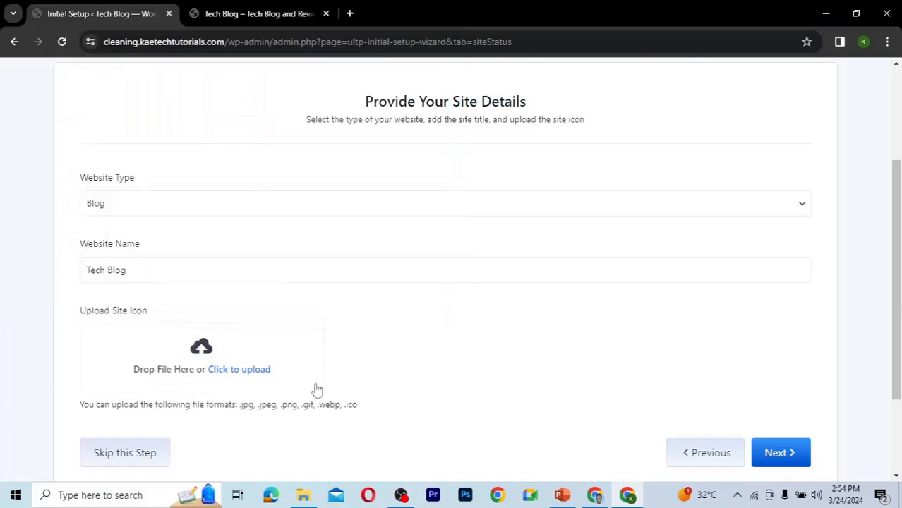
Advance the wizard to the Addons stage, enable the Dynamic Site Builder addon, and continue.
{"action": "scroll", "coordinate": [317, 390], "scroll_direction": "down", "scroll_amount": 2}
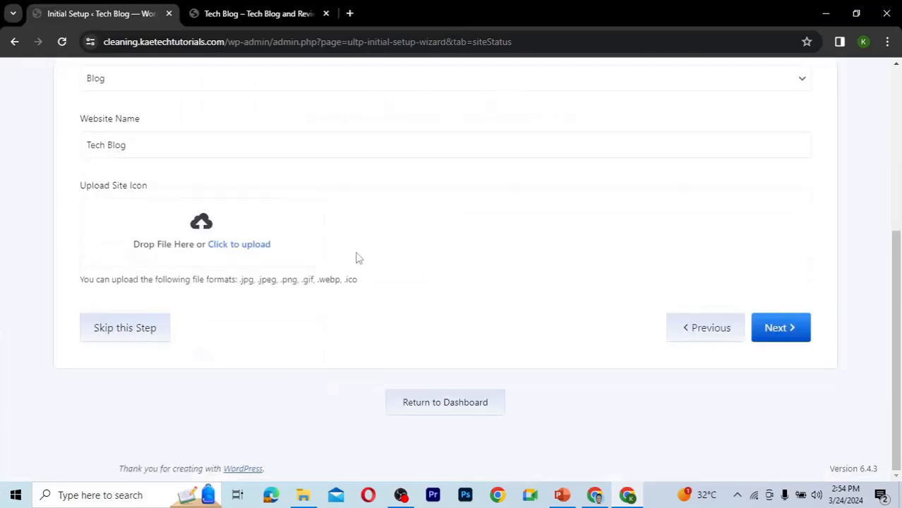
{"action": "left_click", "coordinate": [771, 334]}
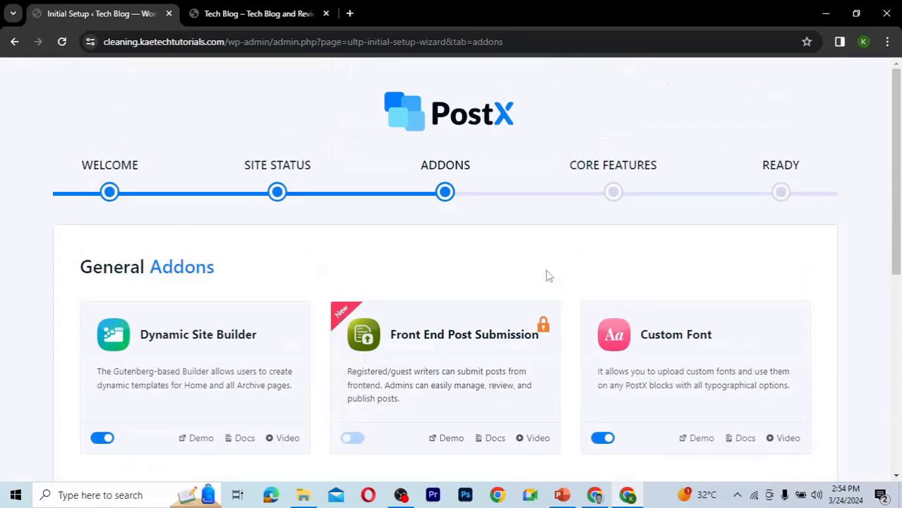
{"action": "scroll", "coordinate": [549, 276], "scroll_direction": "down", "scroll_amount": 2}
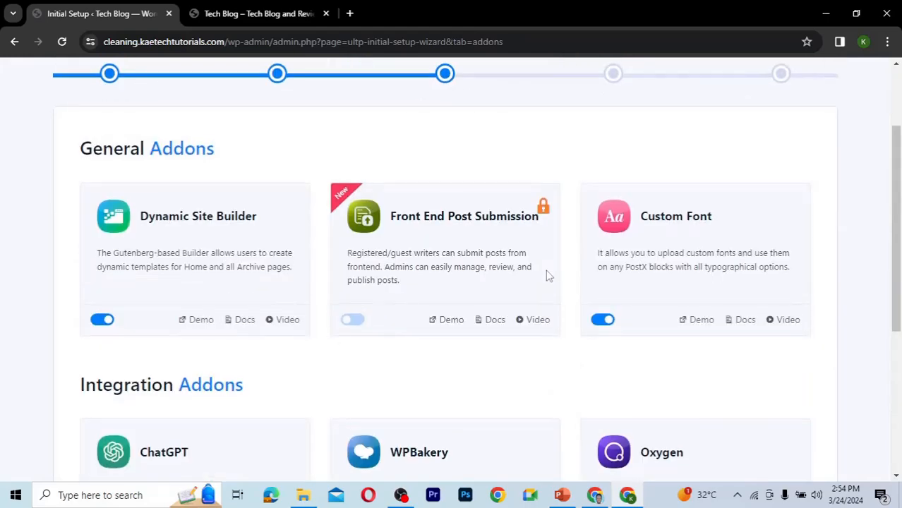
{"action": "scroll", "coordinate": [550, 276], "scroll_direction": "down", "scroll_amount": 2}
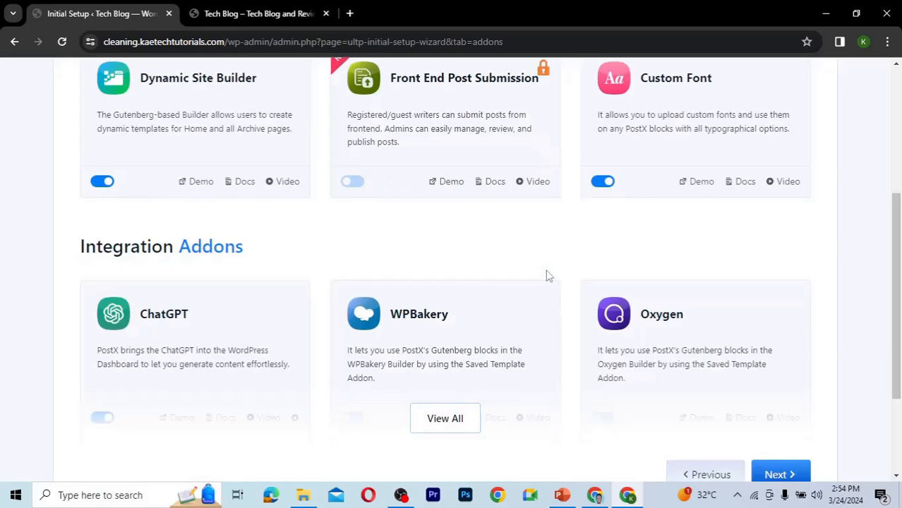
{"action": "scroll", "coordinate": [550, 276], "scroll_direction": "down", "scroll_amount": 1}
{"action": "scroll", "coordinate": [548, 275], "scroll_direction": "up", "scroll_amount": 1}
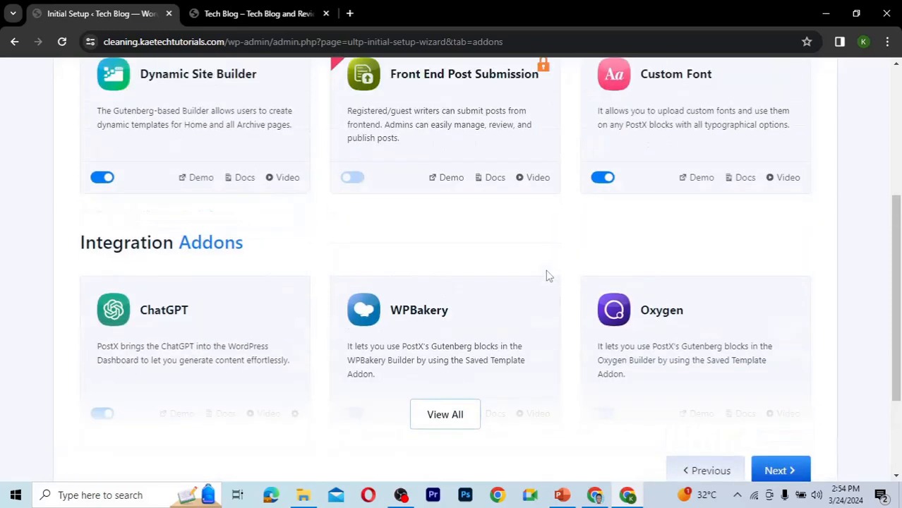
{"action": "scroll", "coordinate": [548, 275], "scroll_direction": "up", "scroll_amount": 1}
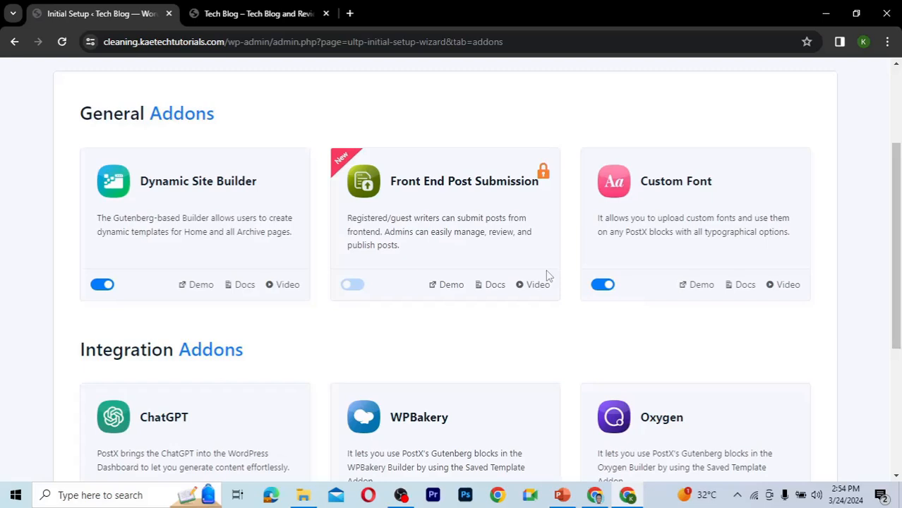
{"action": "left_click", "coordinate": [102, 285]}
{"action": "left_click", "coordinate": [103, 286]}
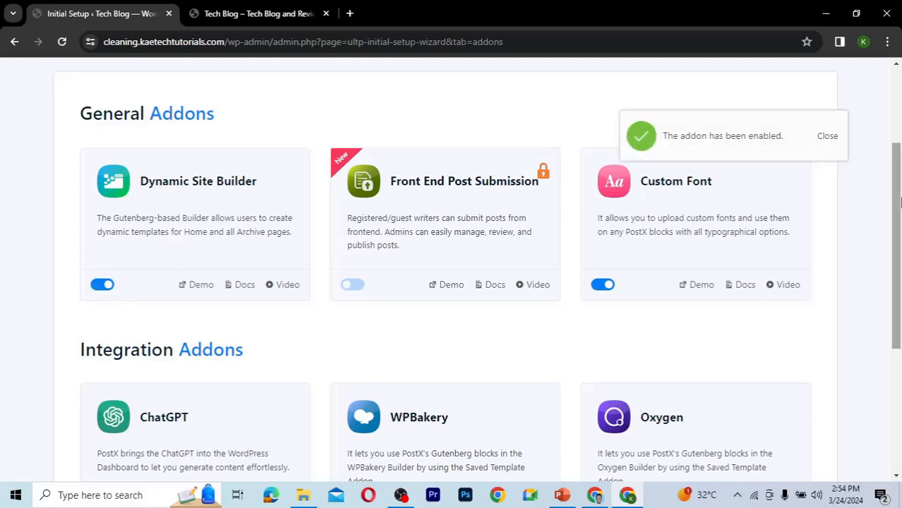
{"action": "scroll", "coordinate": [898, 240], "scroll_direction": "down", "scroll_amount": 1}
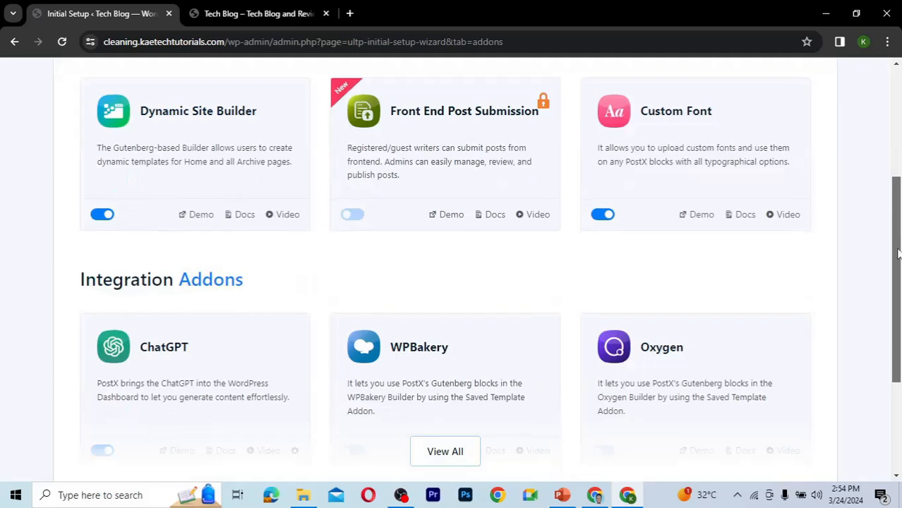
{"action": "scroll", "coordinate": [895, 323], "scroll_direction": "down", "scroll_amount": 3}
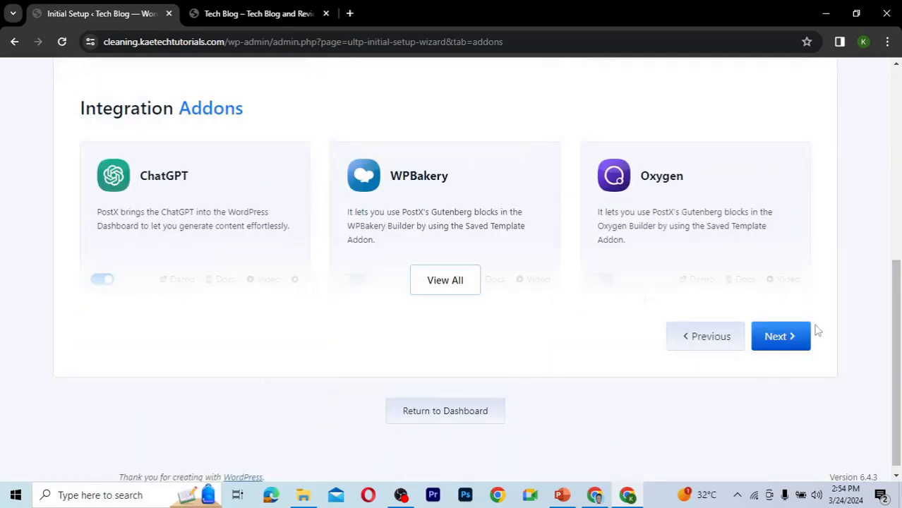
{"action": "left_click", "coordinate": [781, 336]}
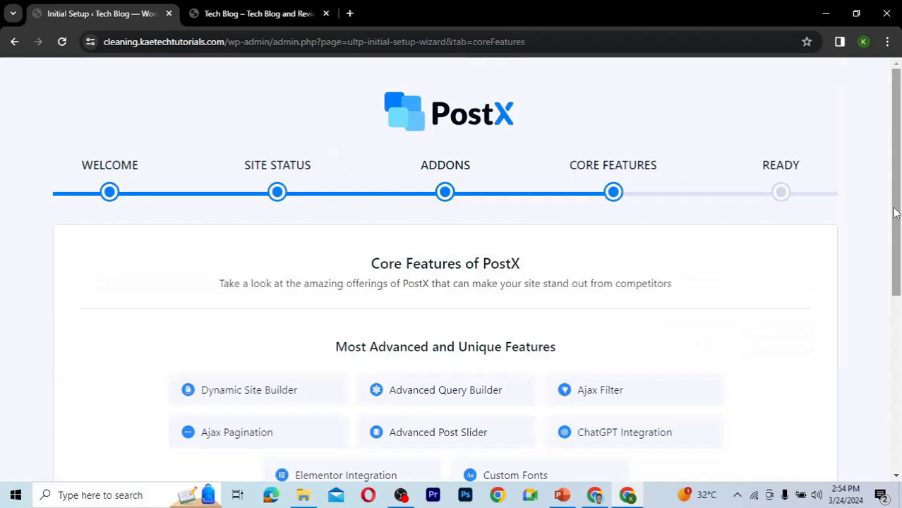
Finish the PostX setup wizard through Core Features and Ready to reach the PostX dashboard.
{"action": "left_click_drag", "start_coordinate": [897, 202], "coordinate": [899, 332]}
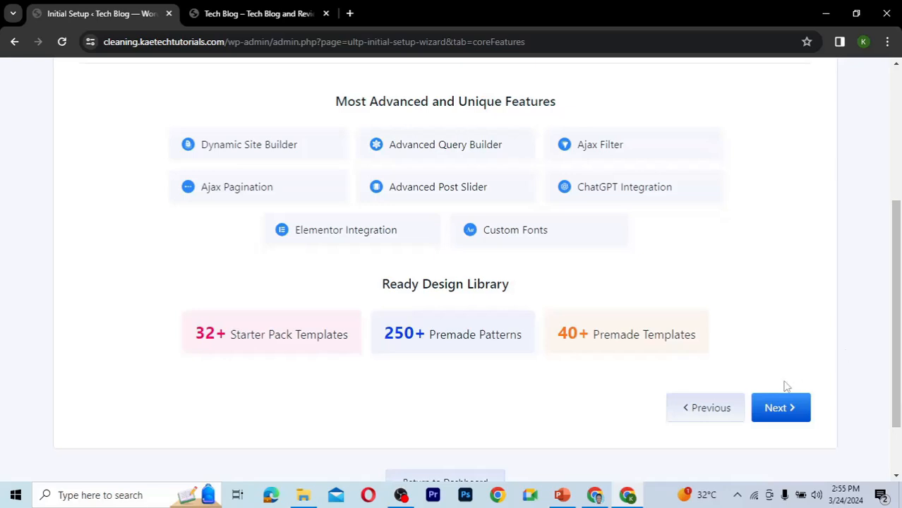
{"action": "left_click", "coordinate": [788, 411]}
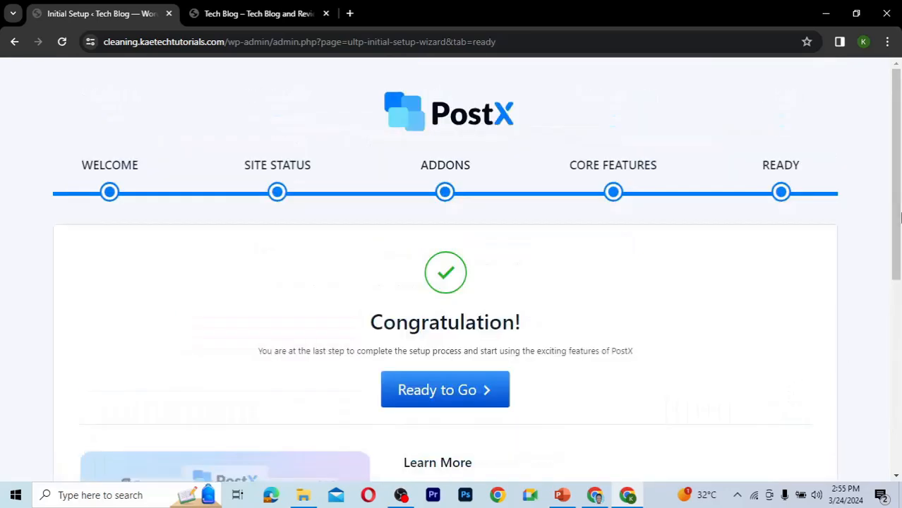
{"action": "left_click_drag", "start_coordinate": [898, 140], "coordinate": [887, 159]}
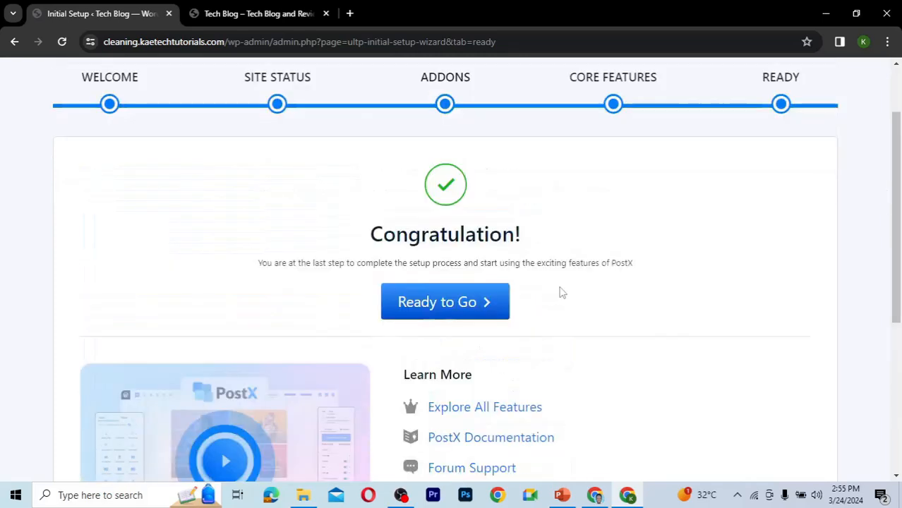
{"action": "left_click", "coordinate": [485, 310]}
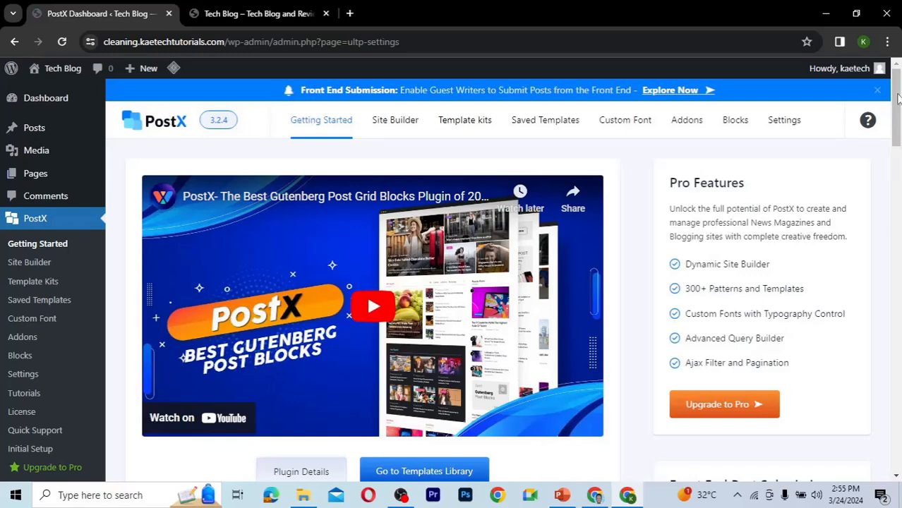
{"action": "left_click_drag", "start_coordinate": [898, 99], "coordinate": [893, 252]}
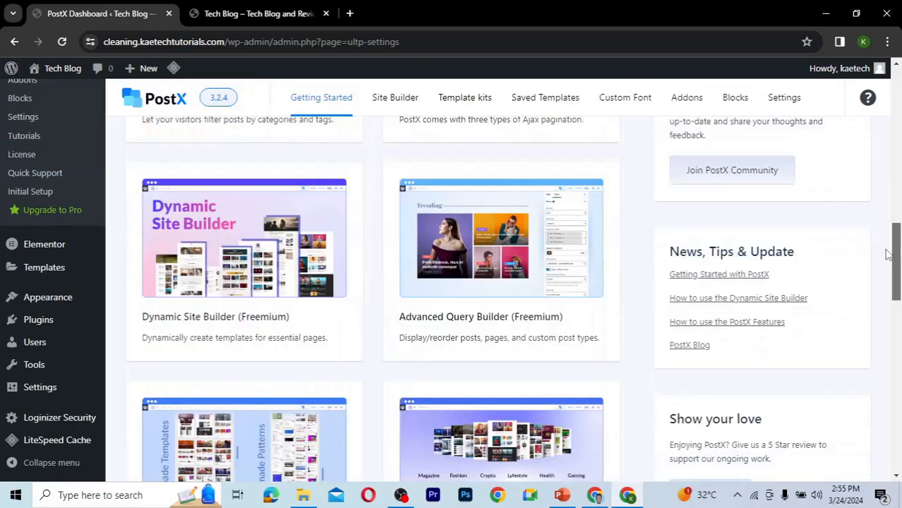
Scroll through the PostX Getting Started page, then review the installed plugins list.
{"action": "scroll", "coordinate": [874, 189], "scroll_direction": "up", "scroll_amount": 5}
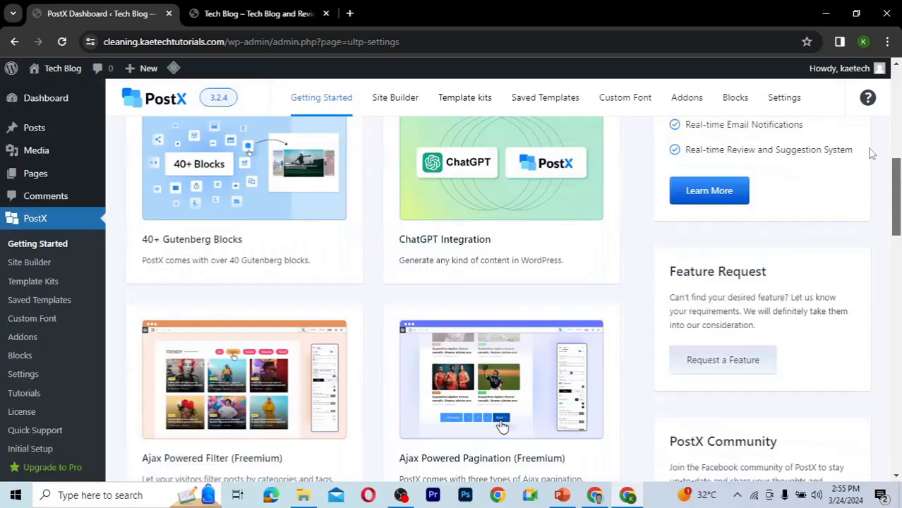
{"action": "scroll", "coordinate": [865, 87], "scroll_direction": "up", "scroll_amount": 6}
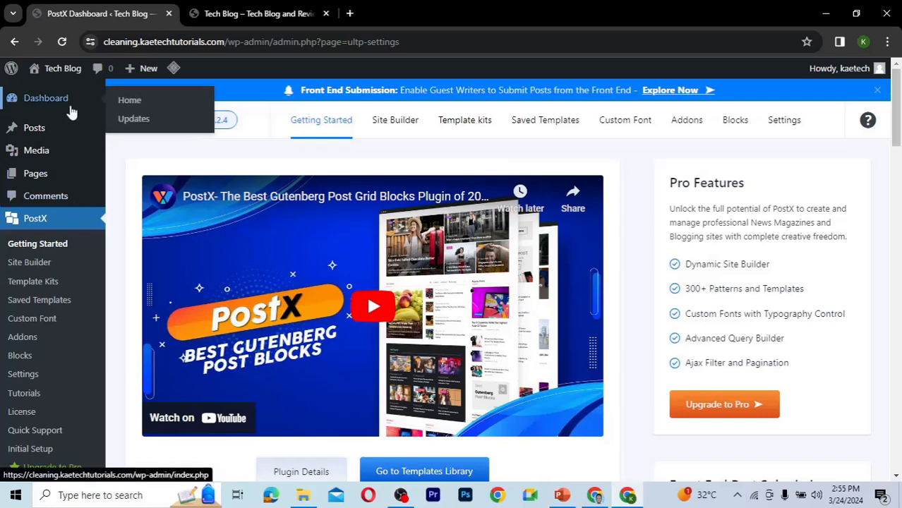
{"action": "scroll", "coordinate": [57, 382], "scroll_direction": "down", "scroll_amount": 5}
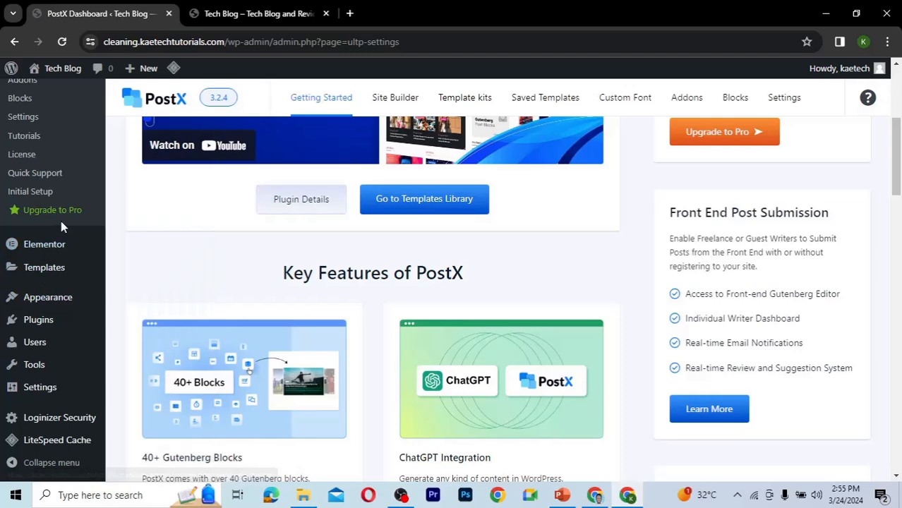
{"action": "scroll", "coordinate": [60, 221], "scroll_direction": "up", "scroll_amount": 2}
{"action": "scroll", "coordinate": [60, 221], "scroll_direction": "down", "scroll_amount": 3}
{"action": "mouse_move", "coordinate": [36, 318]}
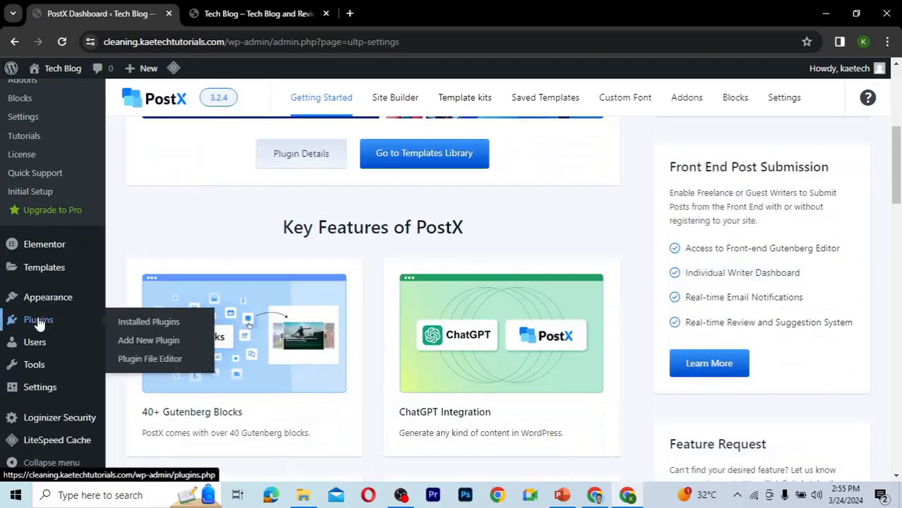
{"action": "left_click", "coordinate": [136, 322]}
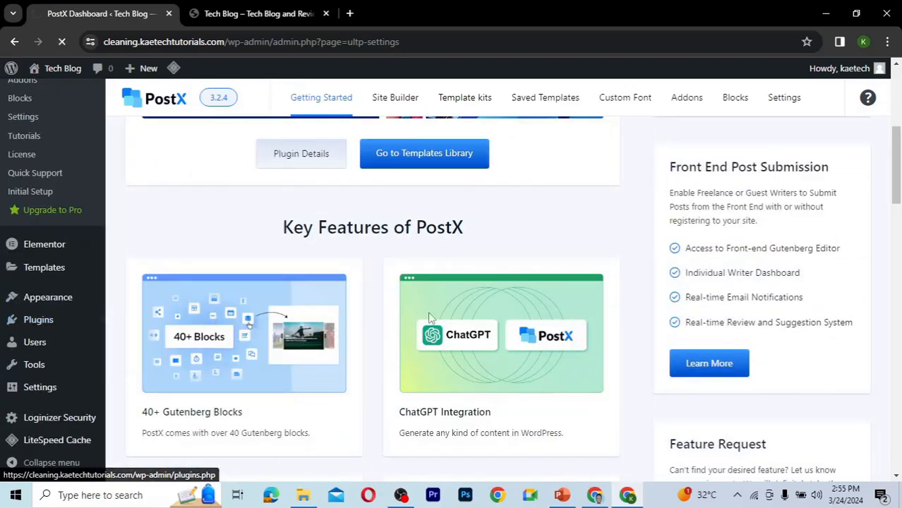
{"action": "scroll", "coordinate": [430, 318], "scroll_direction": "down", "scroll_amount": 3}
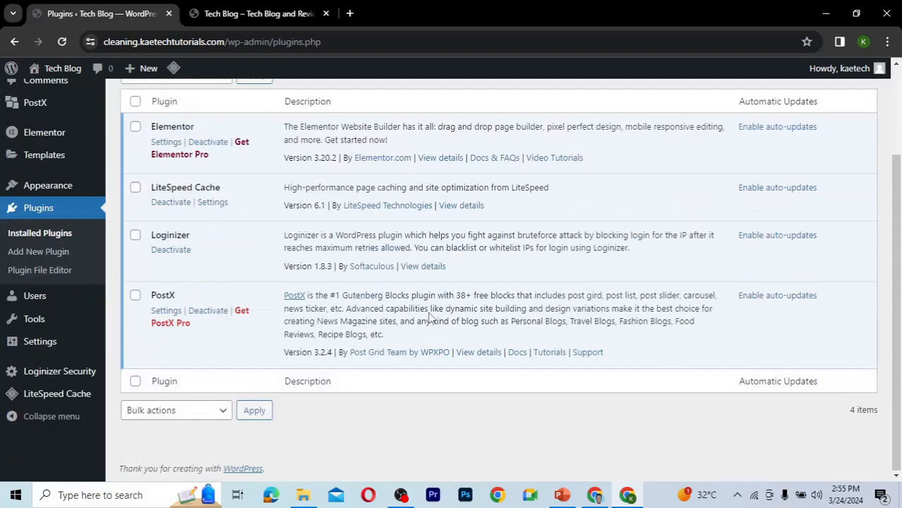
{"action": "scroll", "coordinate": [430, 318], "scroll_direction": "up", "scroll_amount": 1}
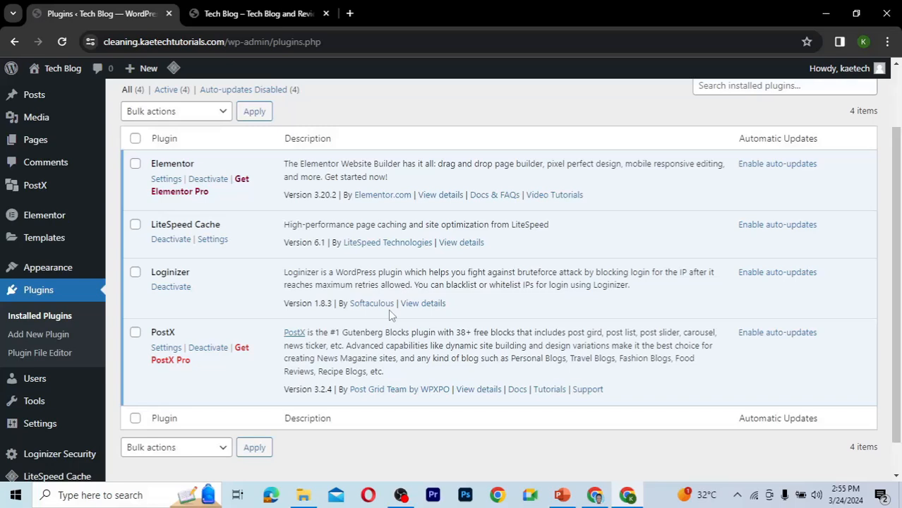
{"action": "scroll", "coordinate": [389, 315], "scroll_direction": "up", "scroll_amount": 2}
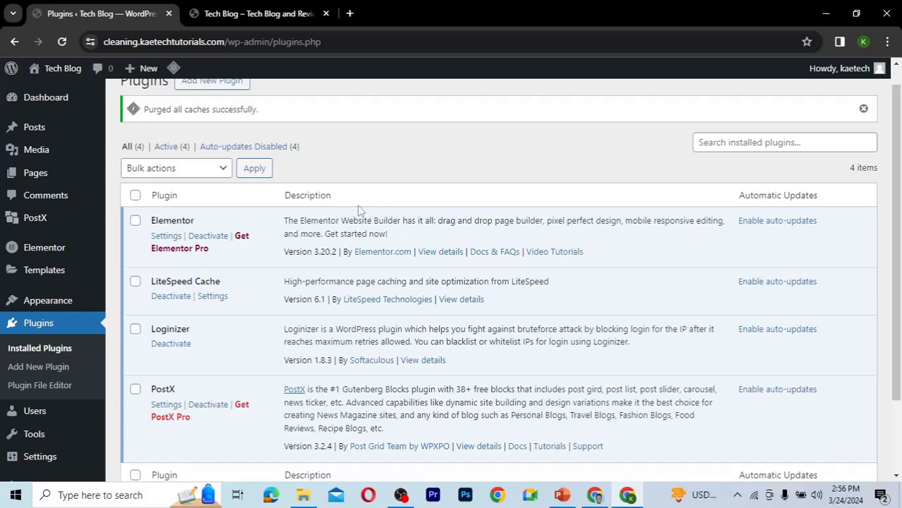
Open a new page in the block editor, closing the welcome guide and turning off fullscreen mode.
{"action": "mouse_move", "coordinate": [71, 177]}
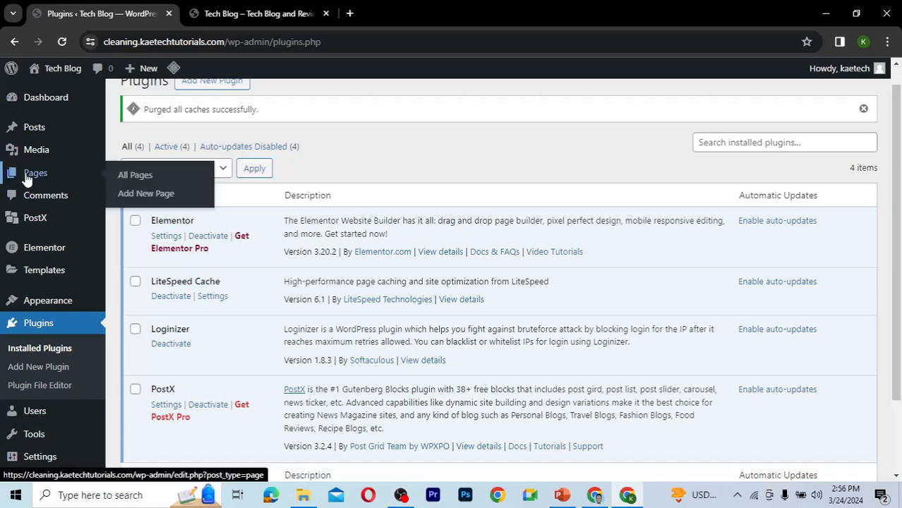
{"action": "left_click", "coordinate": [149, 198]}
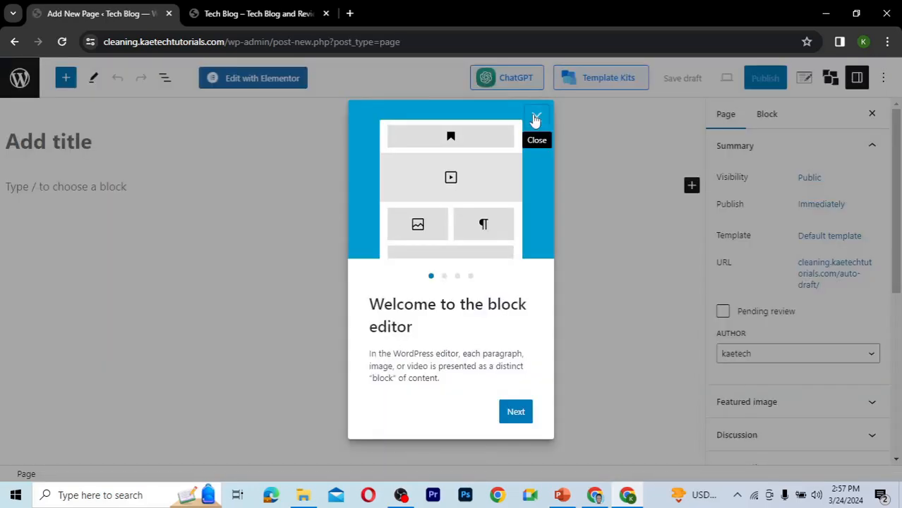
{"action": "left_click", "coordinate": [535, 118]}
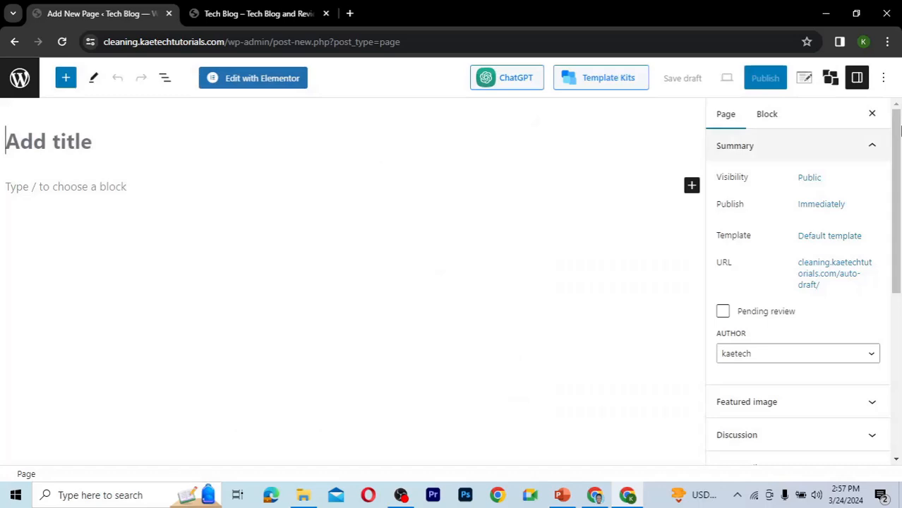
{"action": "left_click", "coordinate": [884, 79]}
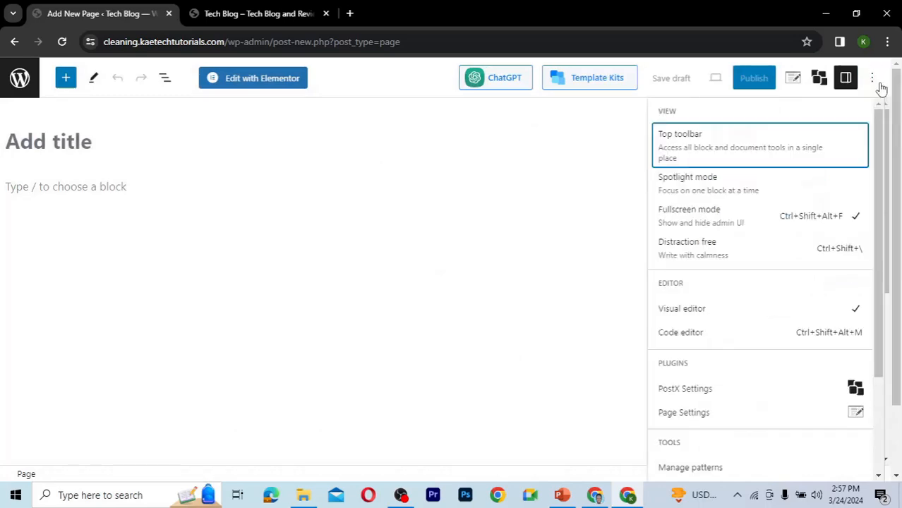
{"action": "left_click", "coordinate": [715, 221]}
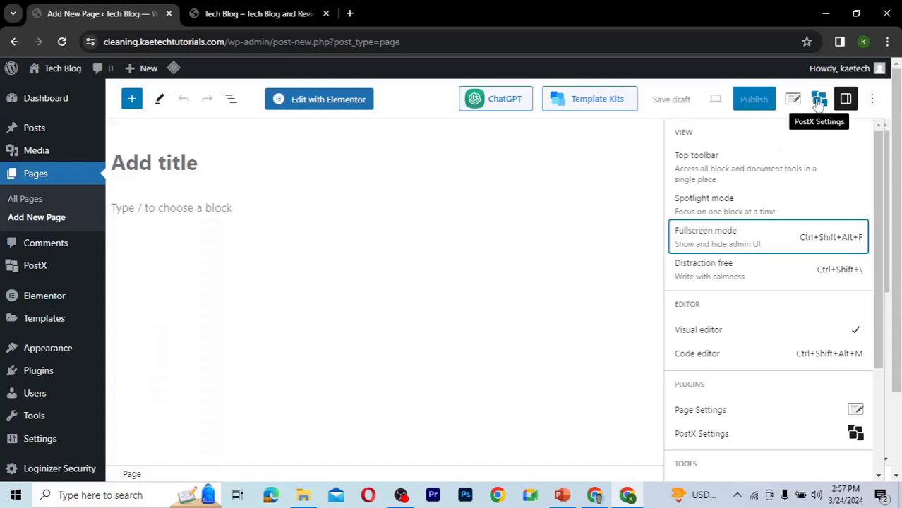
Title the page Home, set its template to Elementor Full Width, and publish it.
{"action": "left_click", "coordinate": [208, 170]}
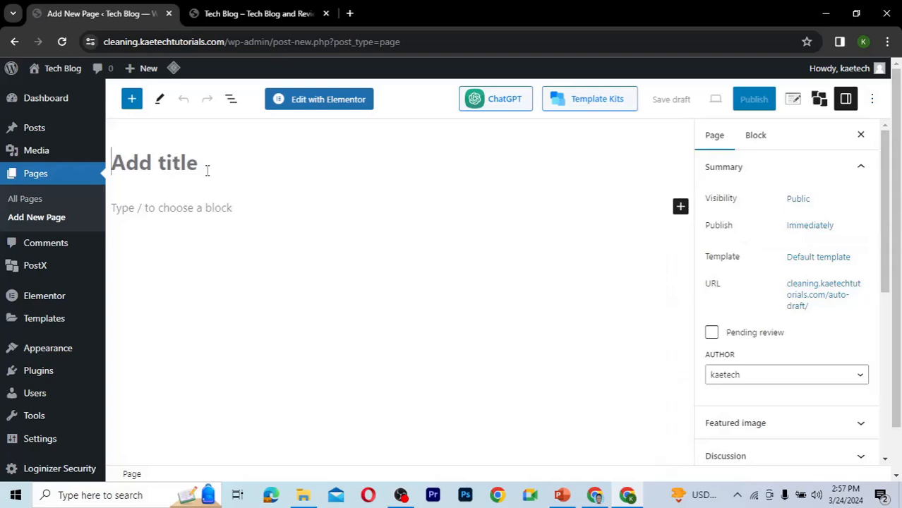
{"action": "type", "text": "Home"}
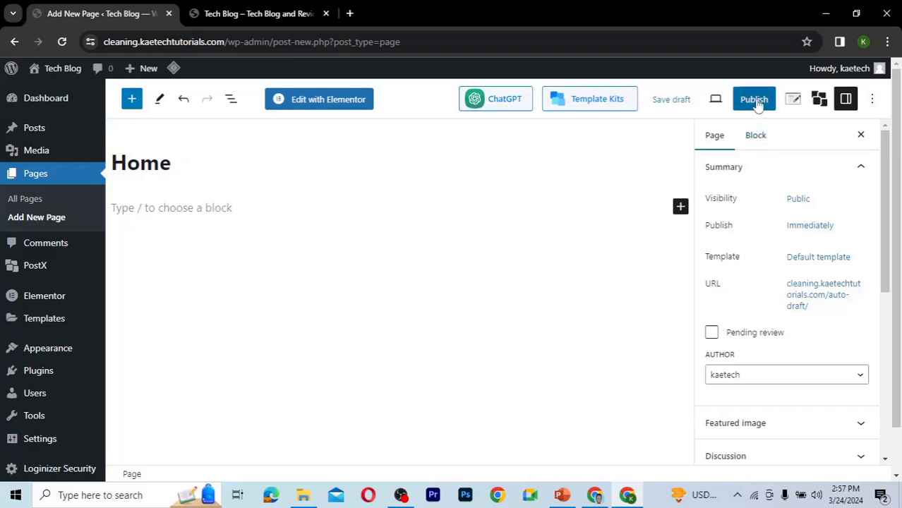
{"action": "left_click", "coordinate": [807, 260]}
{"action": "left_click", "coordinate": [749, 359]}
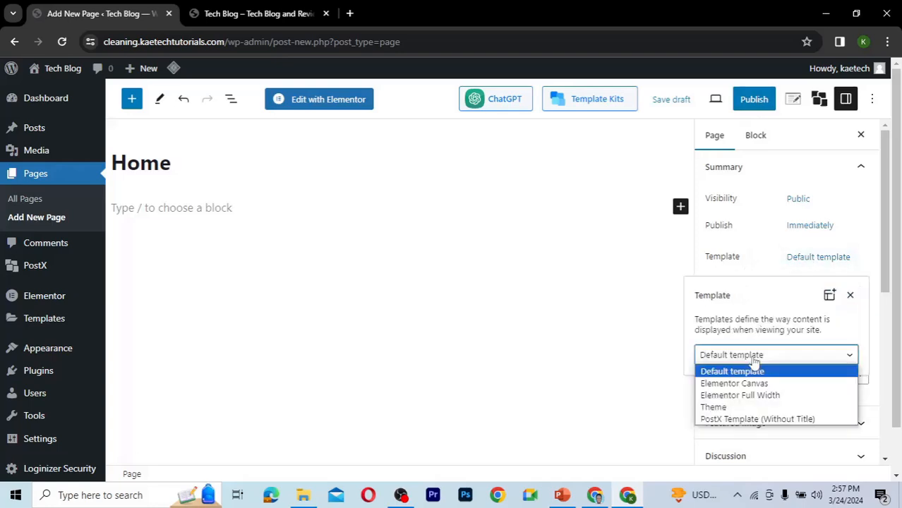
{"action": "left_click", "coordinate": [741, 396]}
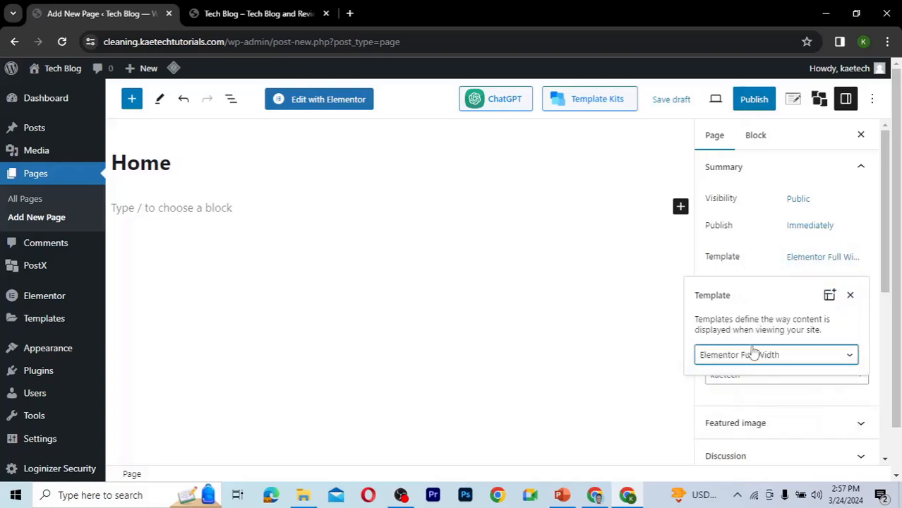
{"action": "left_click", "coordinate": [761, 265]}
{"action": "left_click", "coordinate": [753, 99]}
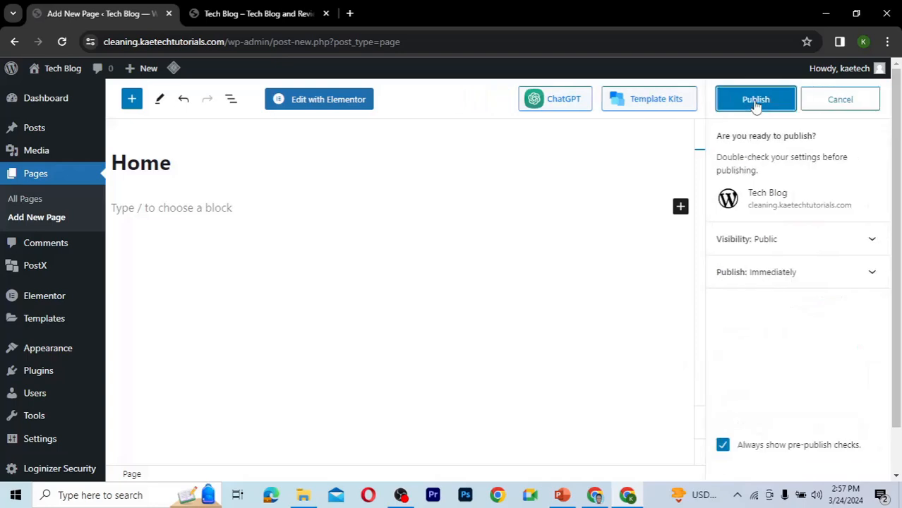
{"action": "left_click", "coordinate": [755, 100]}
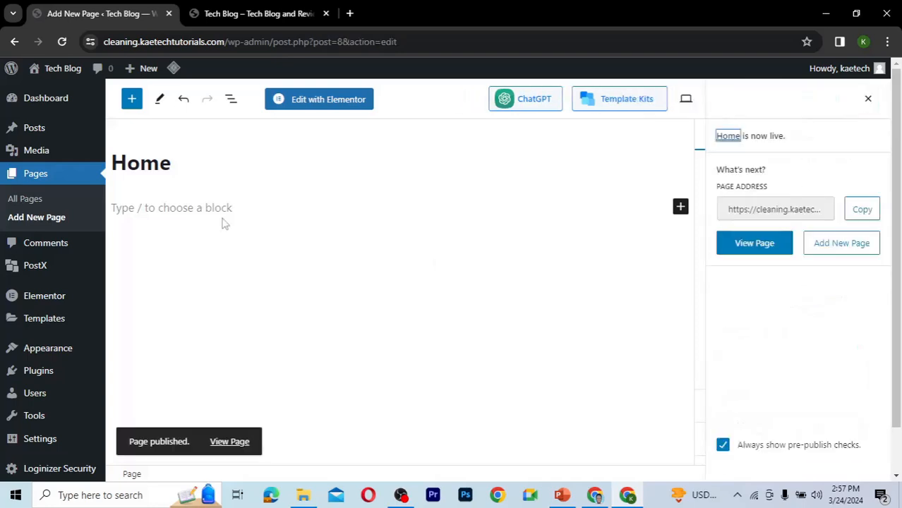
Create a new page titled Blog, keep the Default template, and publish it.
{"action": "left_click", "coordinate": [47, 219]}
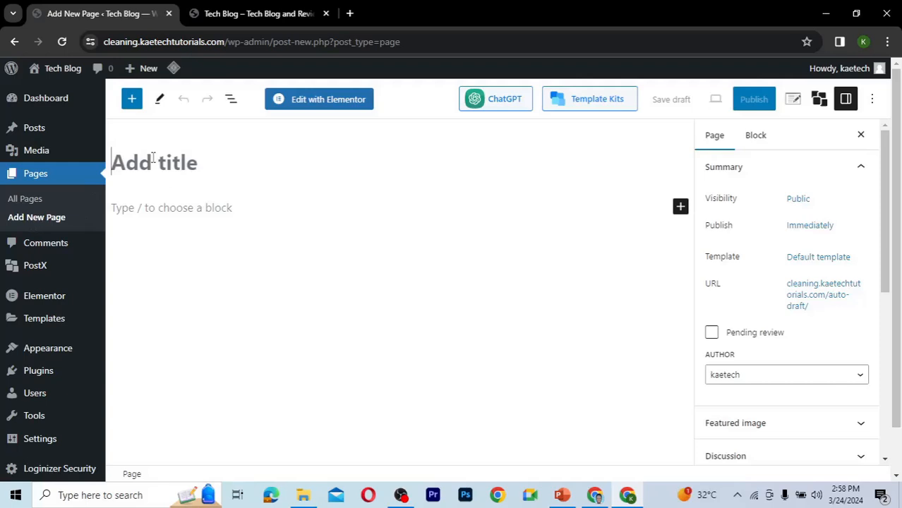
{"action": "type", "text": "Bl"}
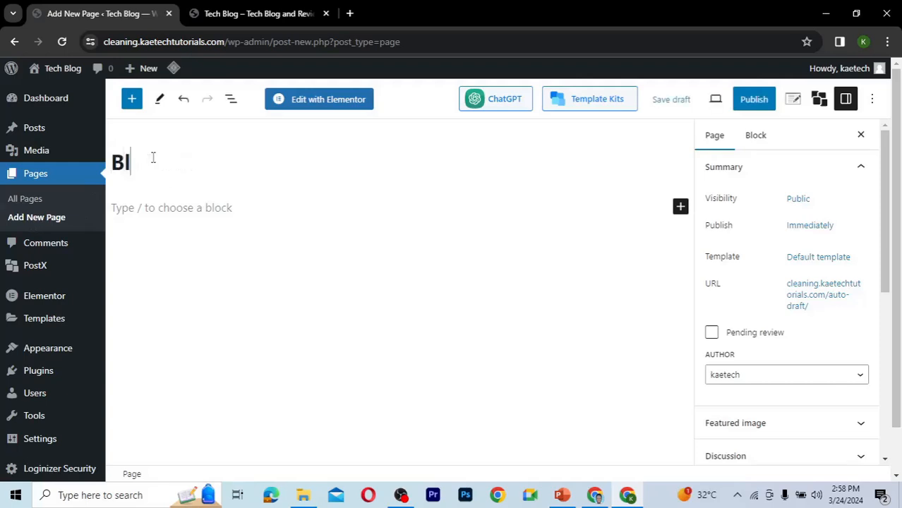
{"action": "type", "text": "og"}
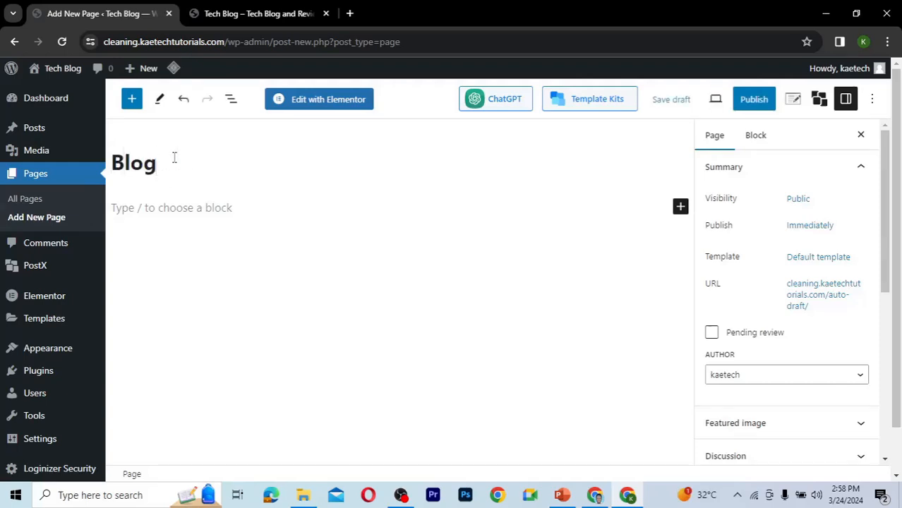
{"action": "left_click", "coordinate": [811, 259]}
{"action": "left_click", "coordinate": [743, 362]}
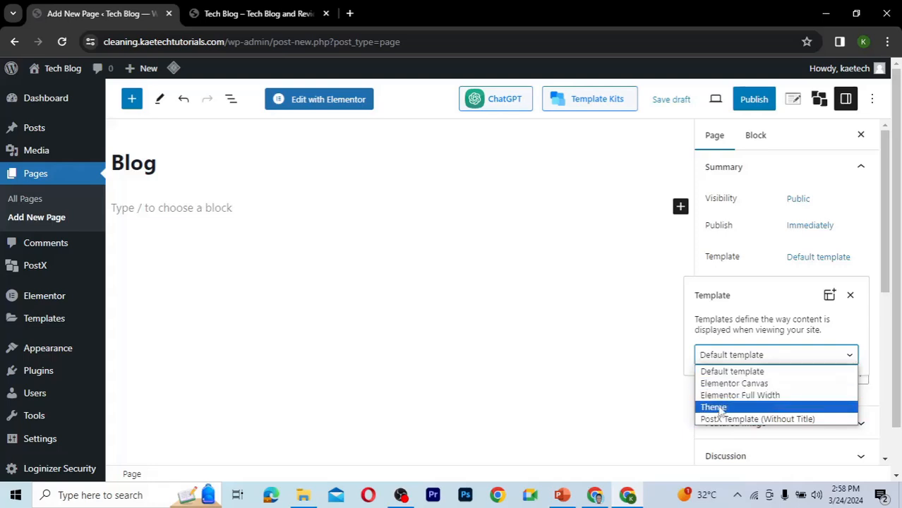
{"action": "left_click", "coordinate": [731, 372]}
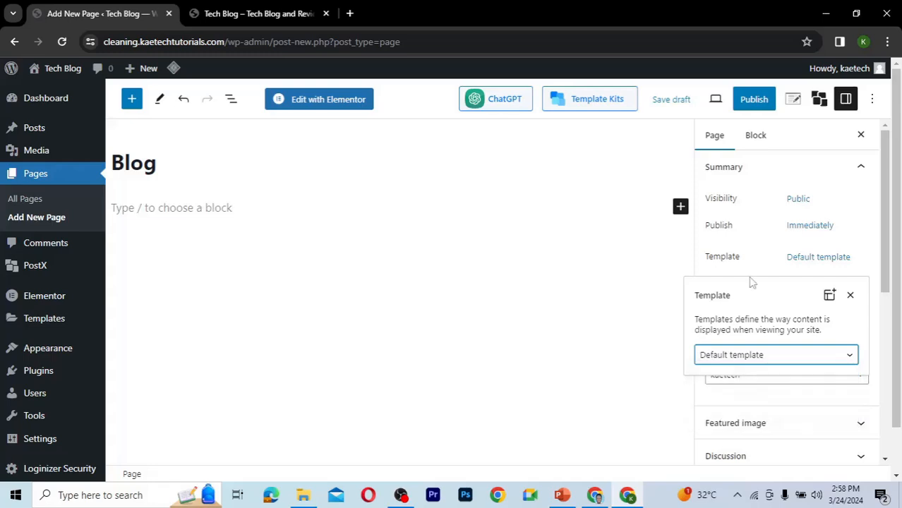
{"action": "left_click", "coordinate": [766, 255]}
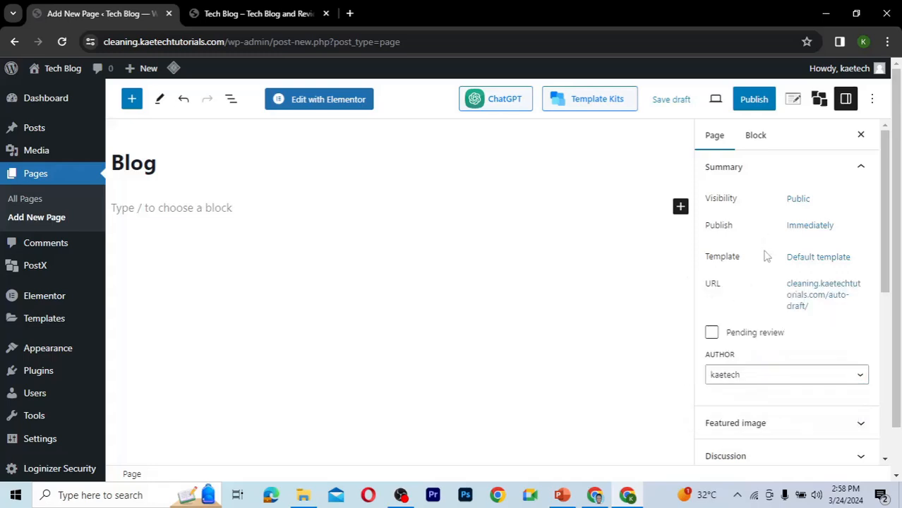
{"action": "left_click", "coordinate": [755, 100]}
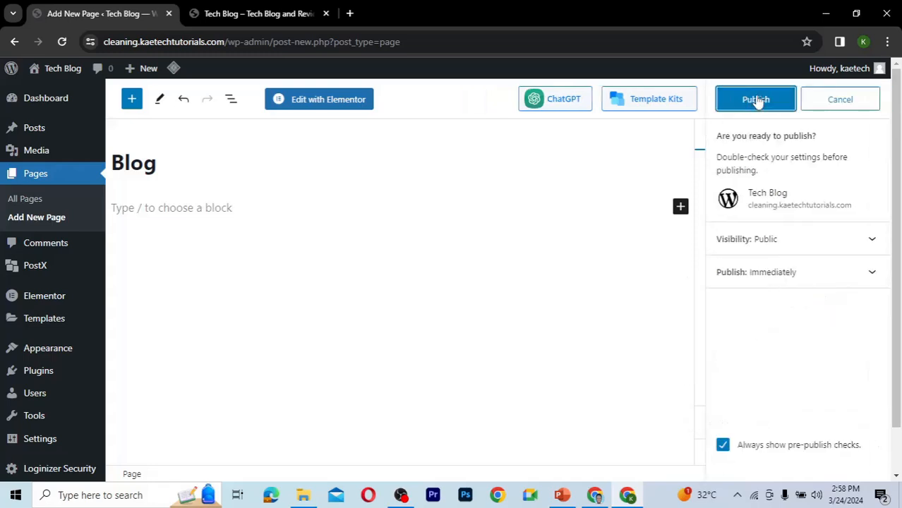
{"action": "key", "text": "Return"}
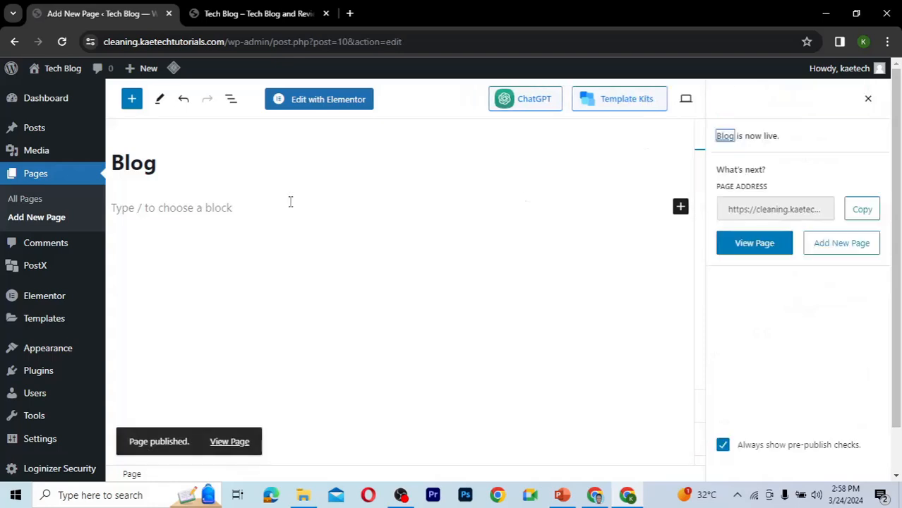
Create a new page titled Contact with the Elementor Full Width template and publish it.
{"action": "left_click", "coordinate": [42, 219]}
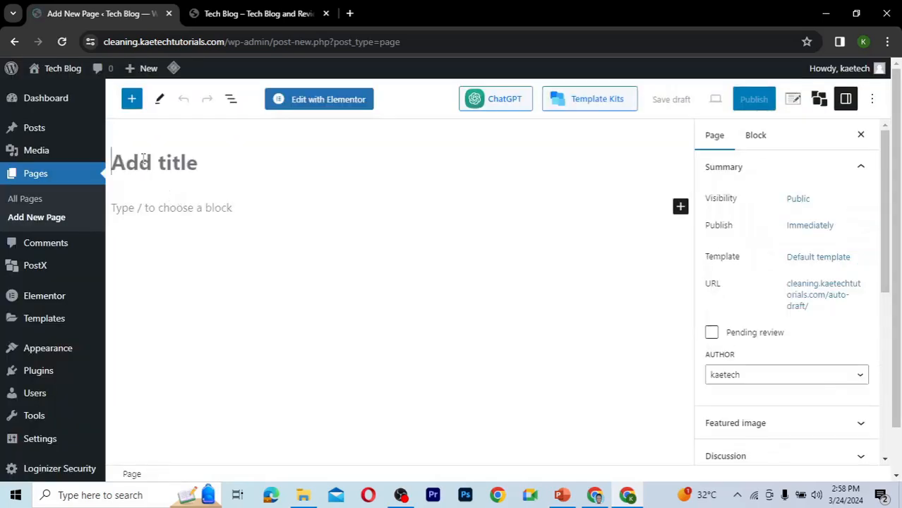
{"action": "type", "text": "Contact"}
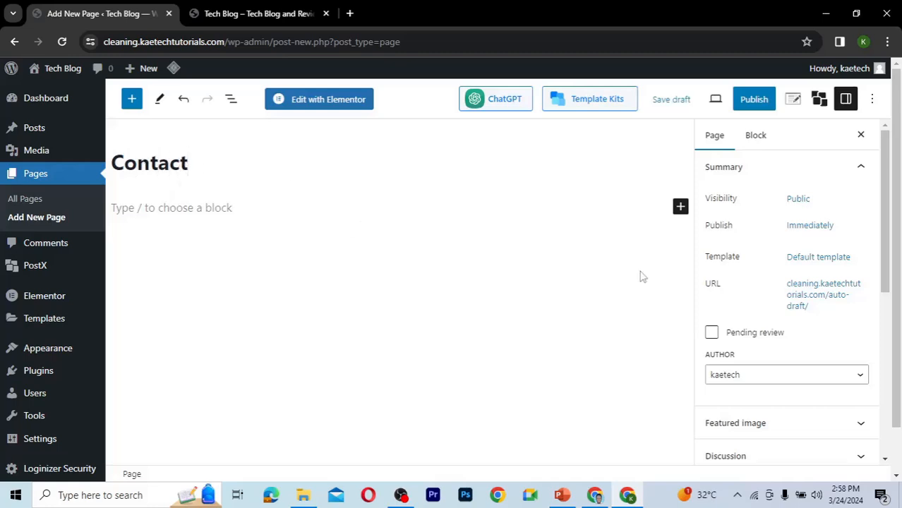
{"action": "left_click", "coordinate": [805, 258]}
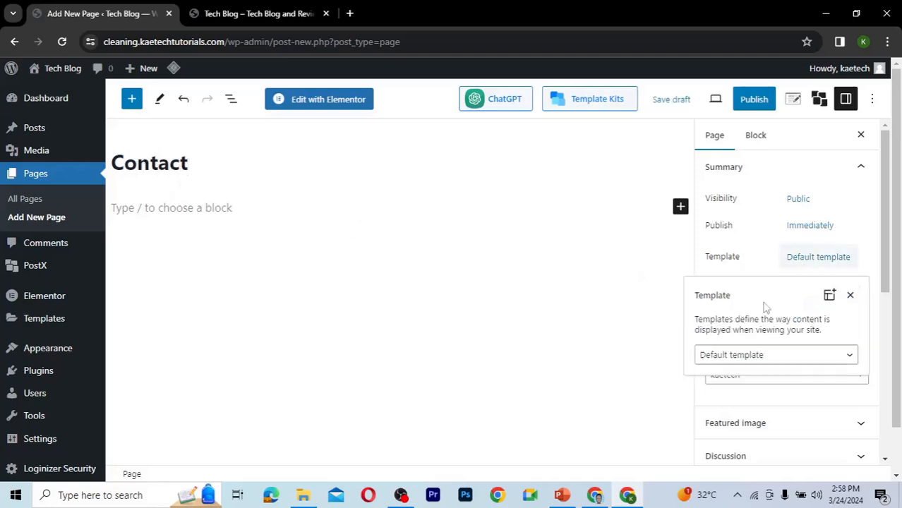
{"action": "left_click", "coordinate": [746, 355]}
{"action": "left_click", "coordinate": [731, 396]}
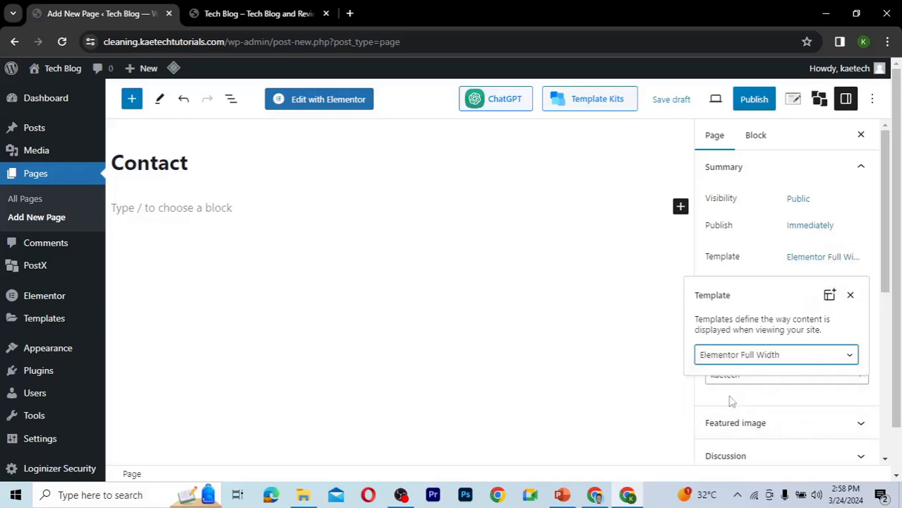
{"action": "left_click", "coordinate": [765, 263]}
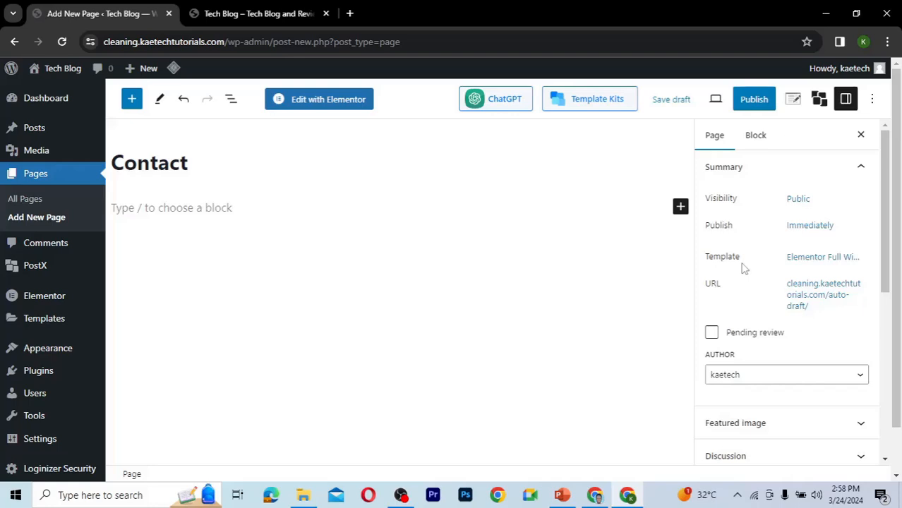
{"action": "left_click", "coordinate": [754, 103]}
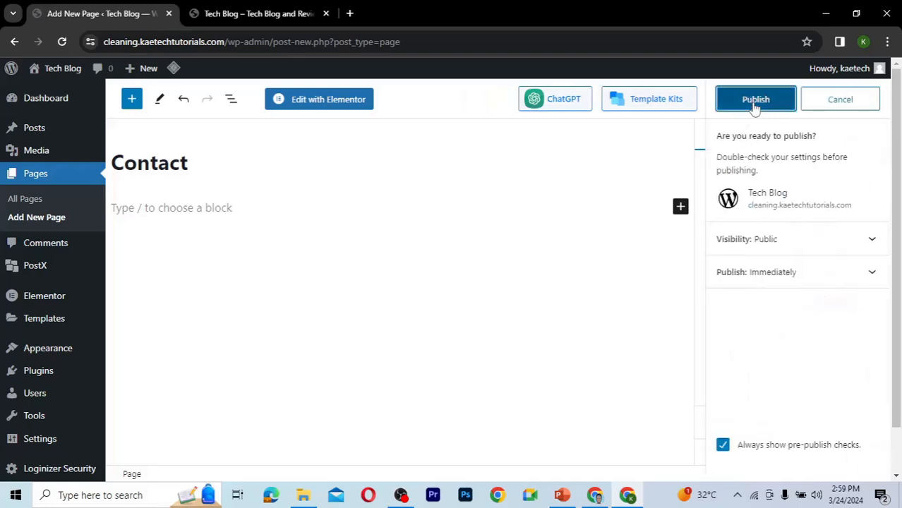
{"action": "left_click", "coordinate": [757, 106]}
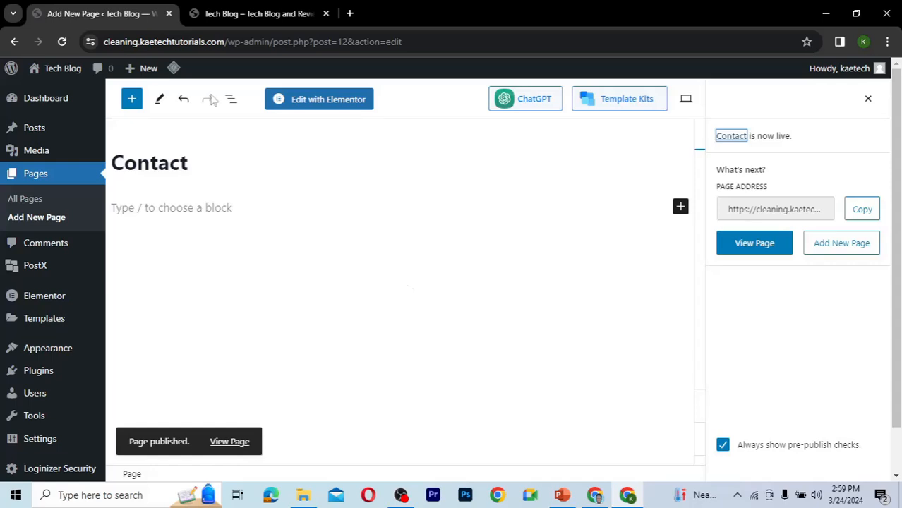
Reload the live site and open the Home page to check it.
{"action": "left_click", "coordinate": [233, 14]}
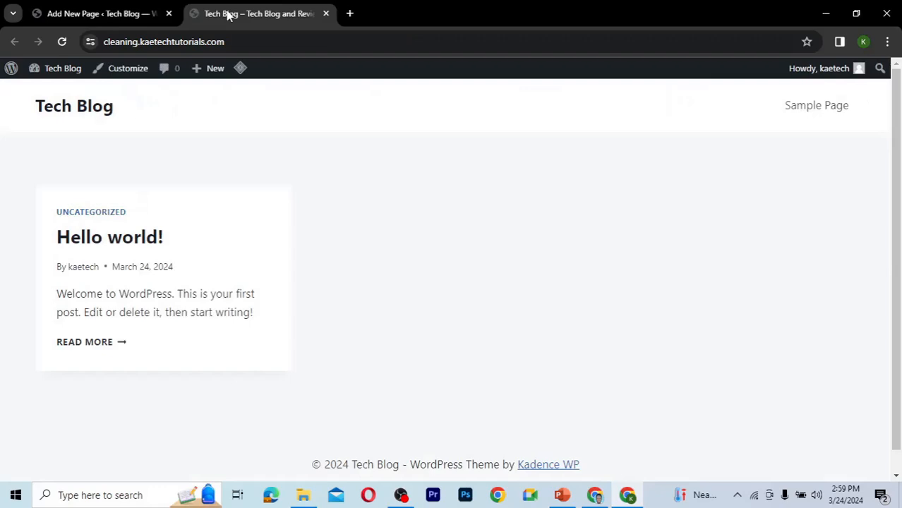
{"action": "left_click", "coordinate": [62, 42]}
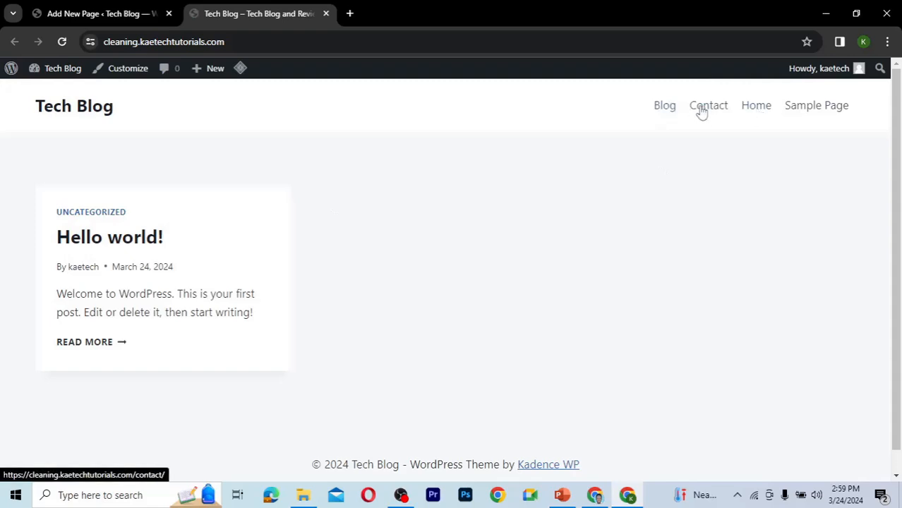
{"action": "left_click", "coordinate": [754, 111]}
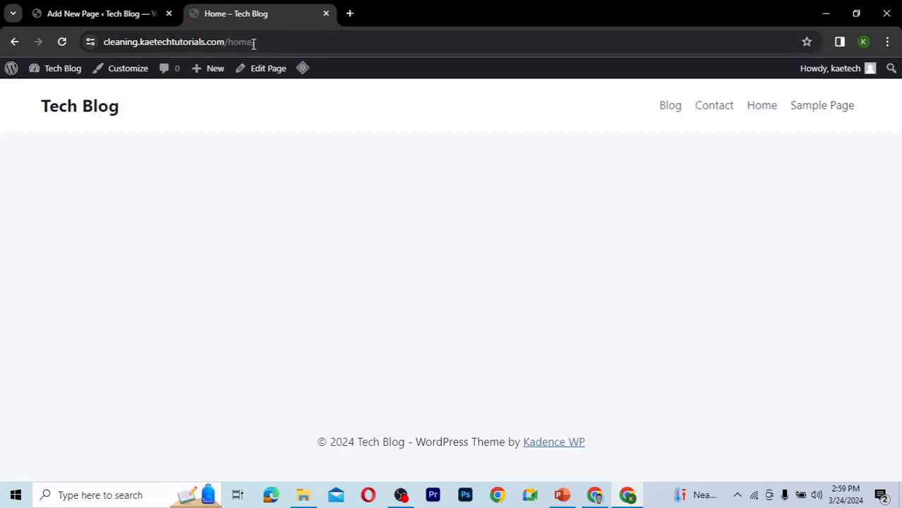
{"action": "left_click_drag", "start_coordinate": [262, 43], "coordinate": [230, 42]}
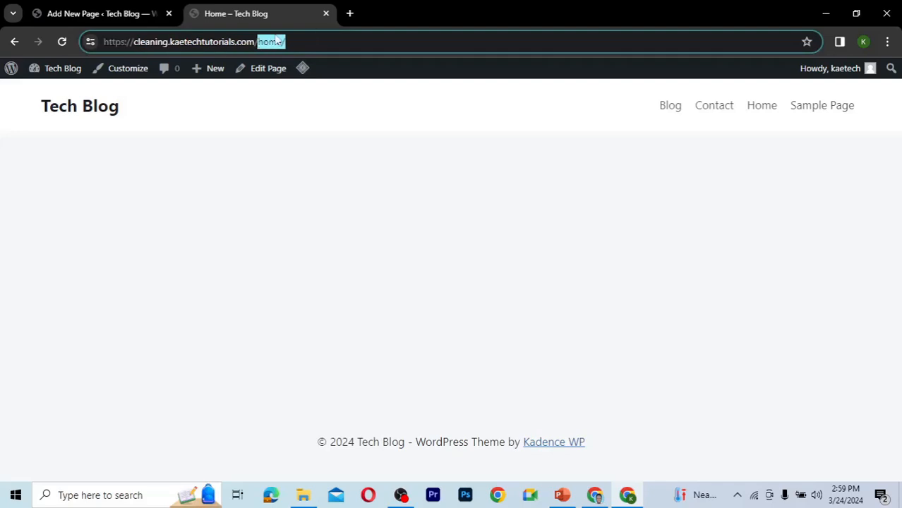
Open the Reading settings page in the dashboard.
{"action": "left_click", "coordinate": [126, 14]}
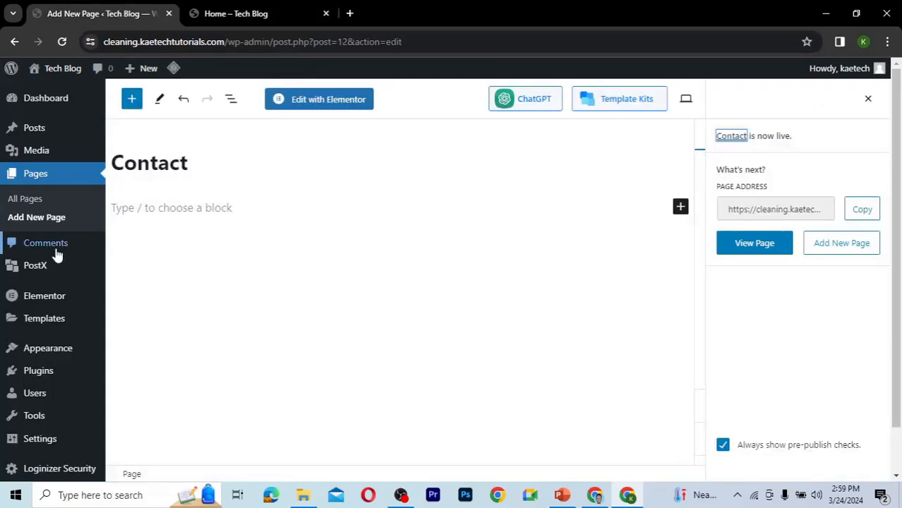
{"action": "mouse_move", "coordinate": [39, 359]}
{"action": "scroll", "coordinate": [38, 358], "scroll_direction": "down", "scroll_amount": 1}
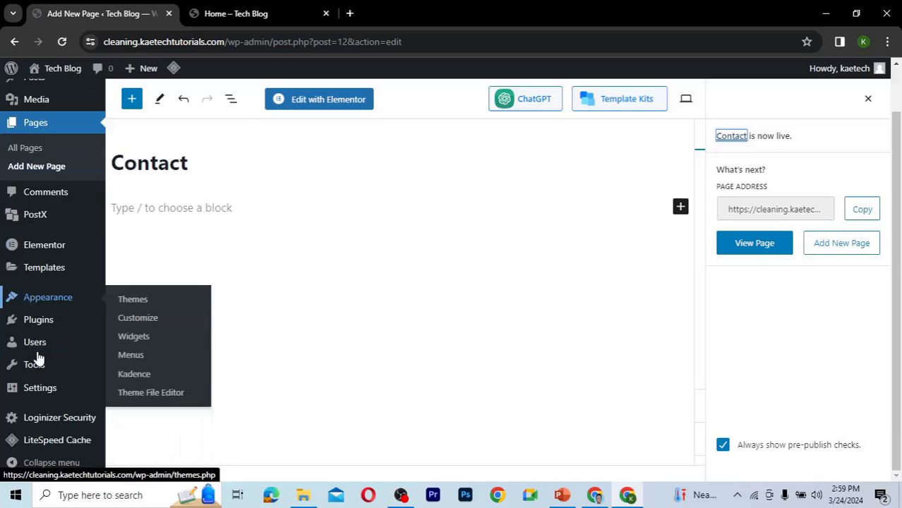
{"action": "mouse_move", "coordinate": [32, 388]}
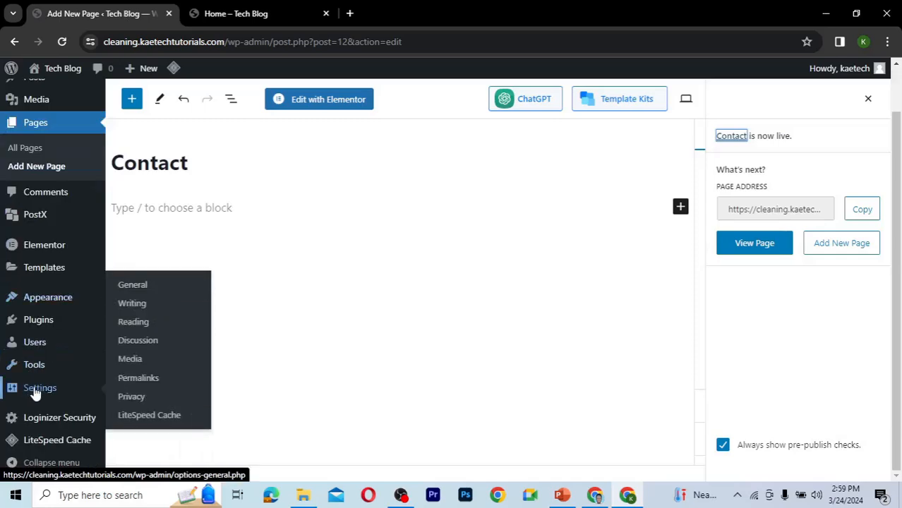
{"action": "left_click", "coordinate": [134, 322]}
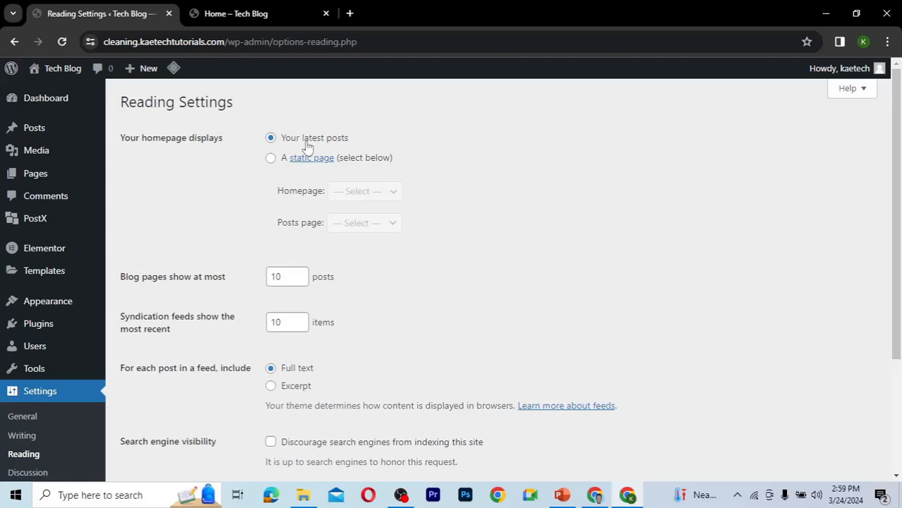
View the site's front page through the site title.
{"action": "left_click", "coordinate": [266, 16]}
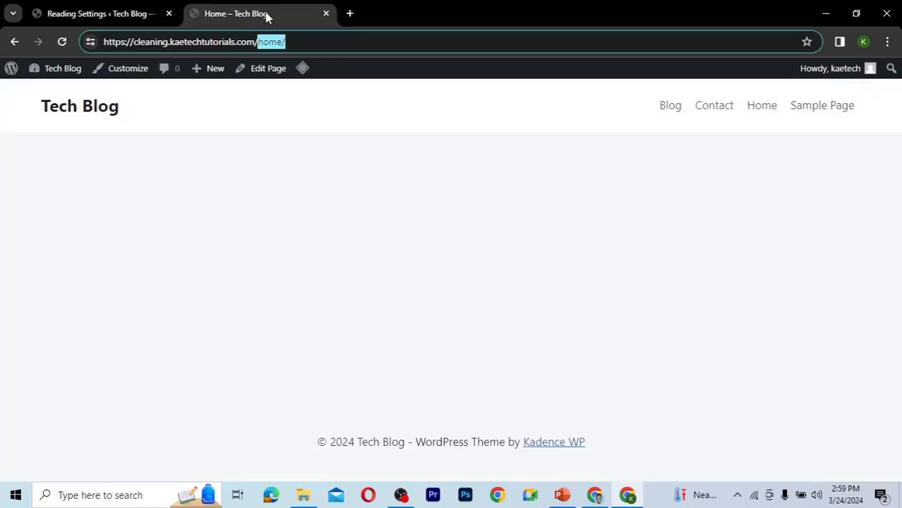
{"action": "left_click", "coordinate": [80, 110]}
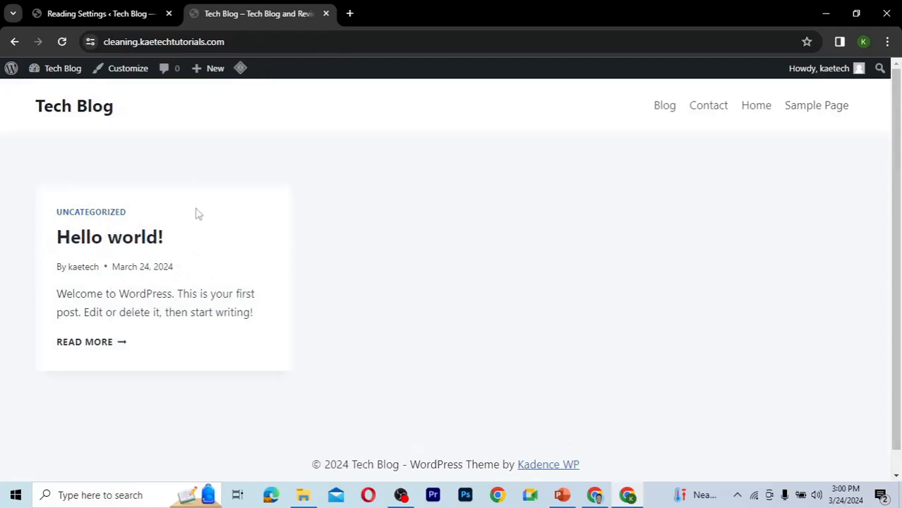
{"action": "left_click", "coordinate": [111, 16]}
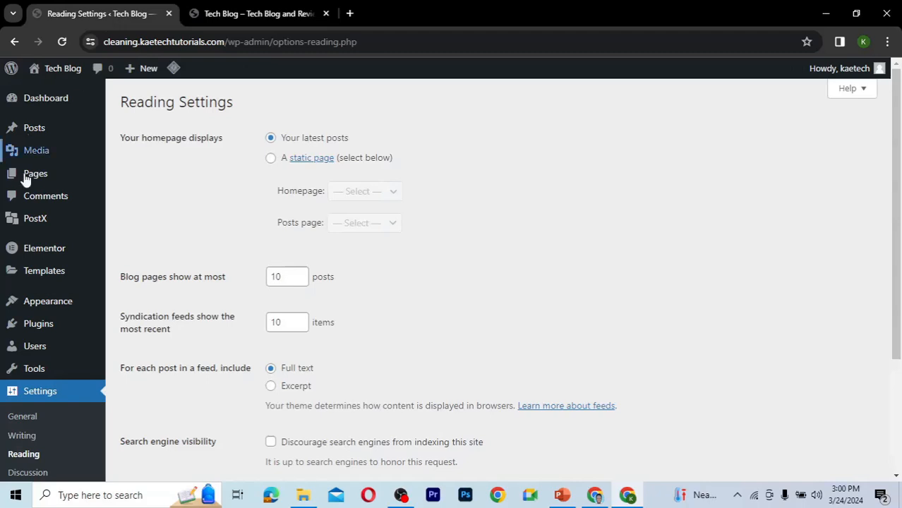
Open the All Posts list.
{"action": "mouse_move", "coordinate": [39, 131]}
{"action": "left_click", "coordinate": [129, 133]}
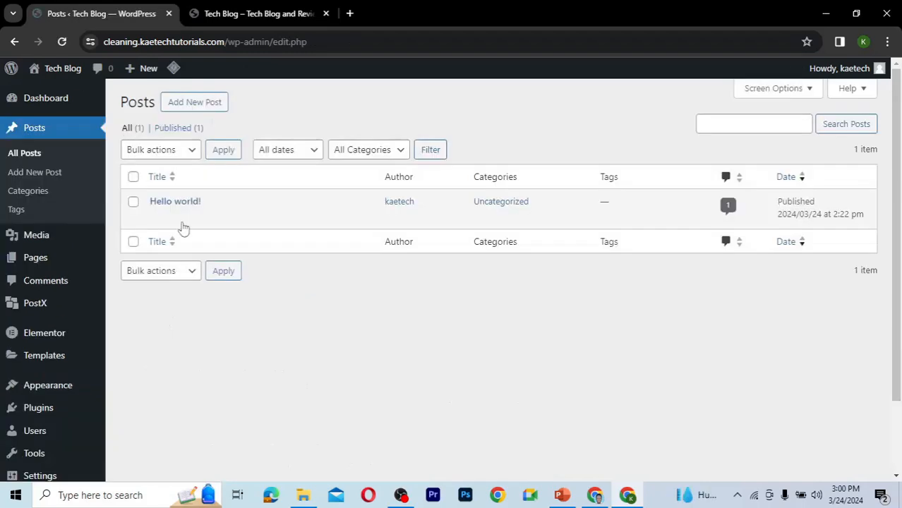
{"action": "mouse_move", "coordinate": [185, 207]}
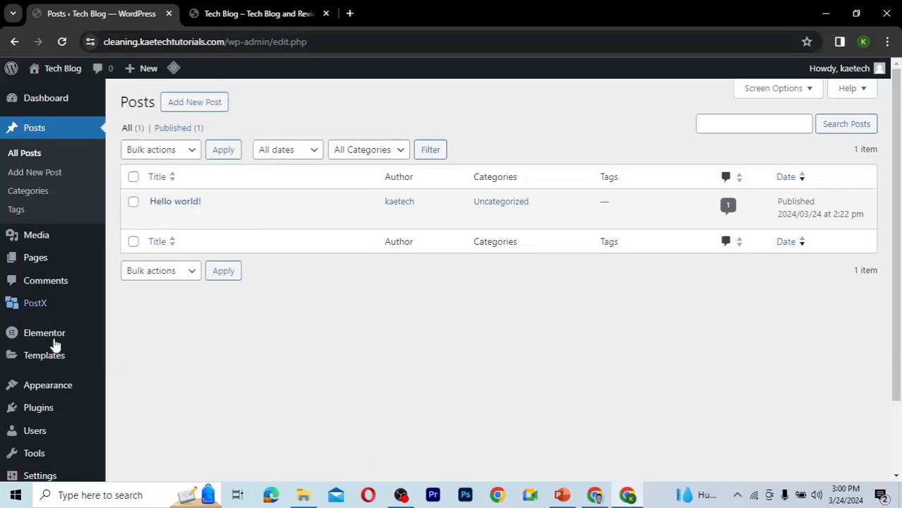
{"action": "mouse_move", "coordinate": [45, 390]}
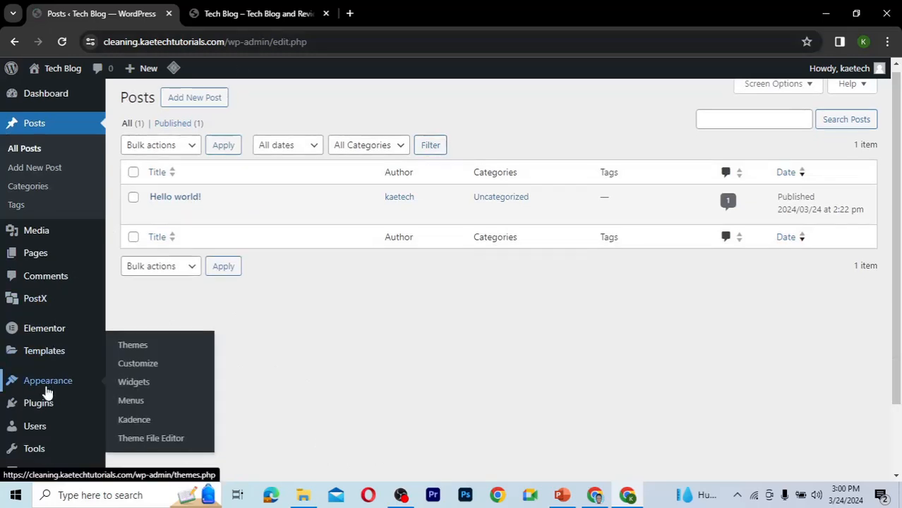
{"action": "scroll", "coordinate": [47, 392], "scroll_direction": "down", "scroll_amount": 2}
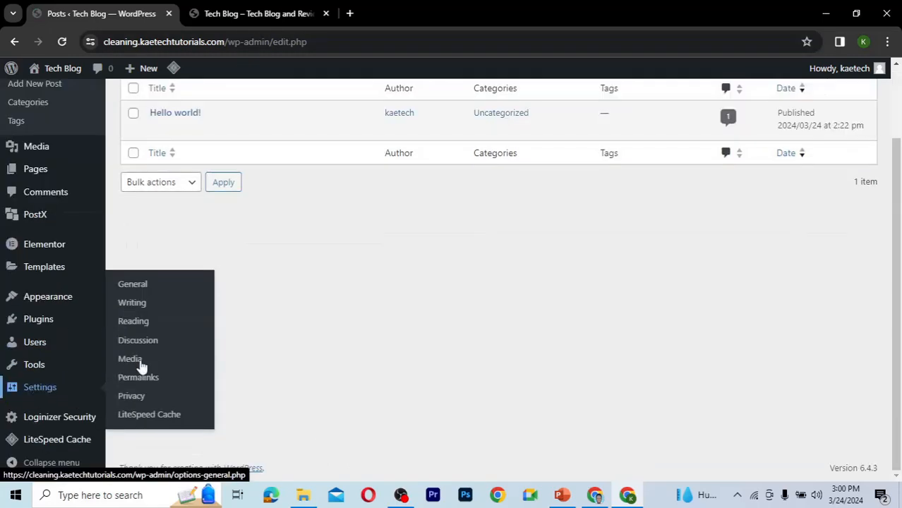
Set the homepage to a static page, with Home as Homepage and Blog as Posts page, and save.
{"action": "left_click", "coordinate": [131, 323]}
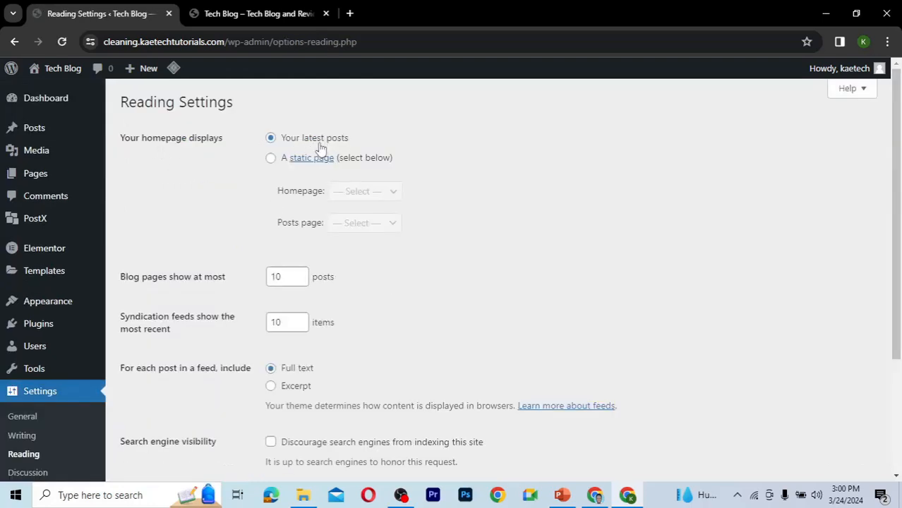
{"action": "left_click", "coordinate": [271, 158]}
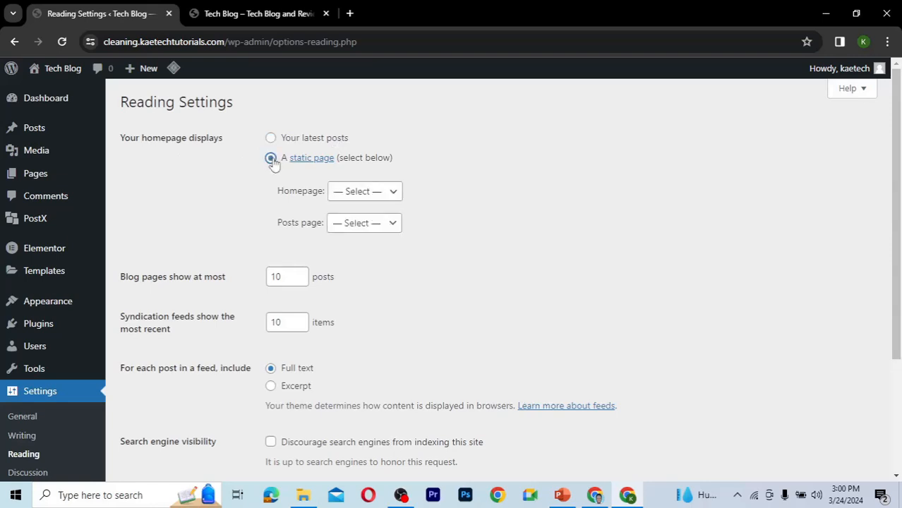
{"action": "left_click", "coordinate": [373, 194]}
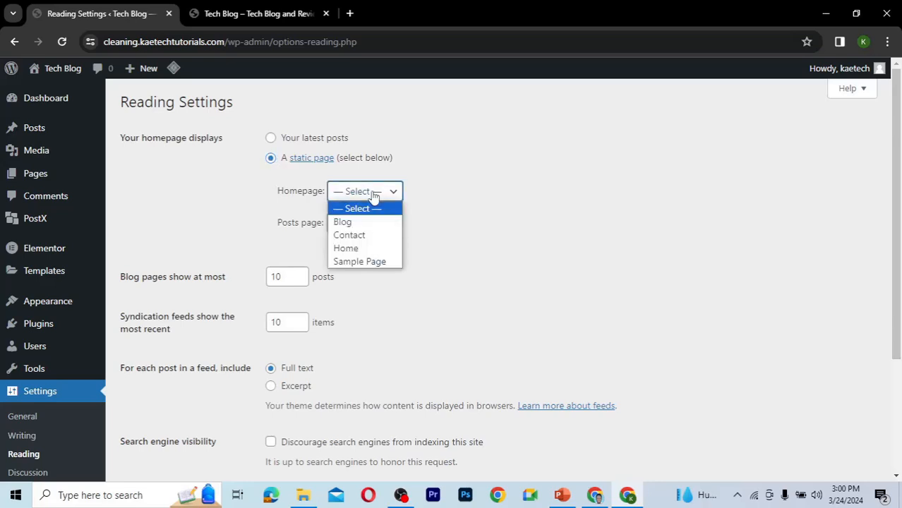
{"action": "left_click", "coordinate": [345, 251]}
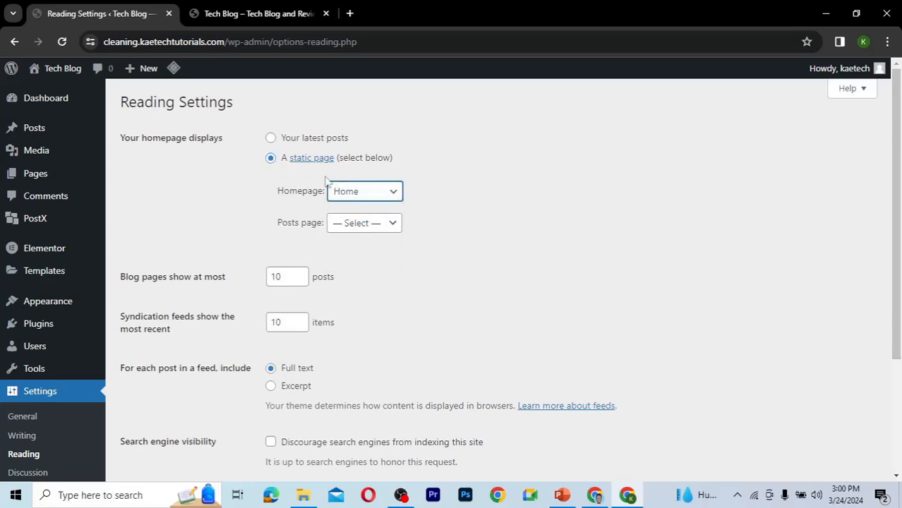
{"action": "left_click", "coordinate": [354, 233]}
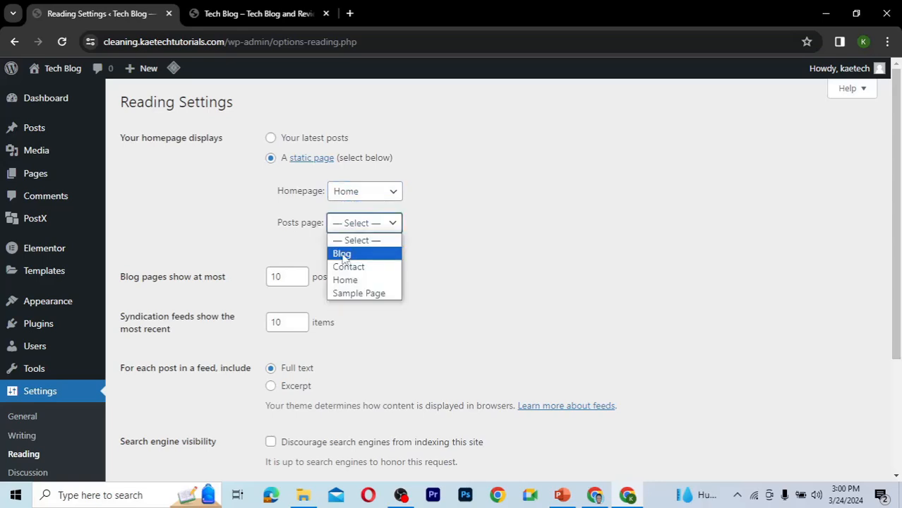
{"action": "left_click", "coordinate": [343, 254]}
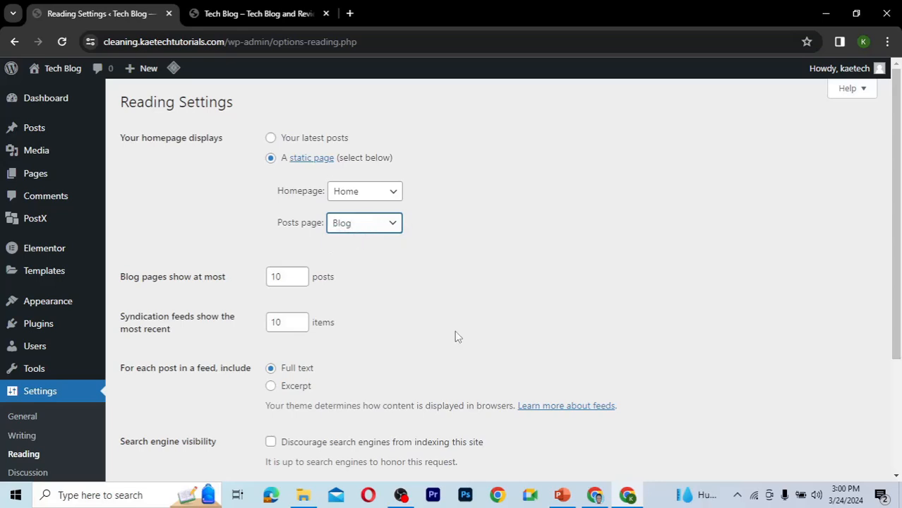
{"action": "scroll", "coordinate": [454, 337], "scroll_direction": "down", "scroll_amount": 3}
{"action": "left_click", "coordinate": [147, 339]}
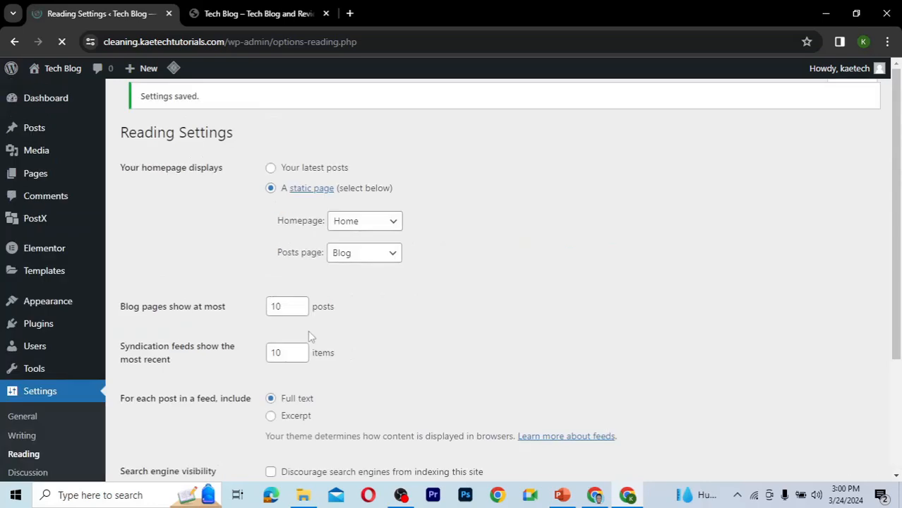
Reload the site, open the Home page, and purge all LiteSpeed caches.
{"action": "left_click", "coordinate": [240, 13]}
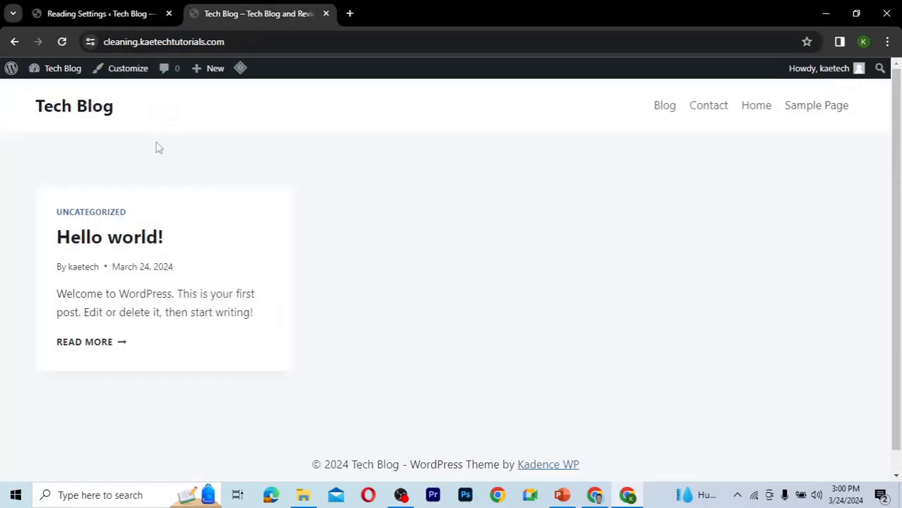
{"action": "left_click", "coordinate": [61, 44]}
{"action": "left_click", "coordinate": [756, 106]}
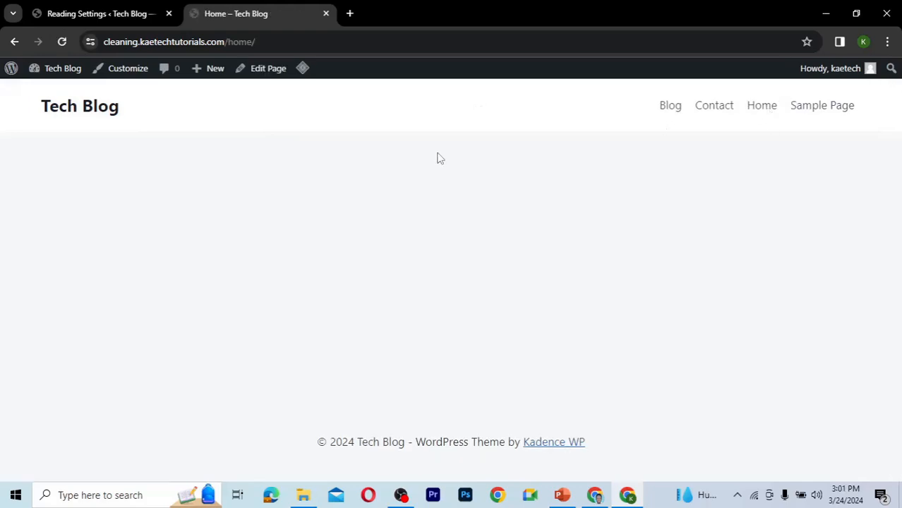
{"action": "mouse_move", "coordinate": [302, 70]}
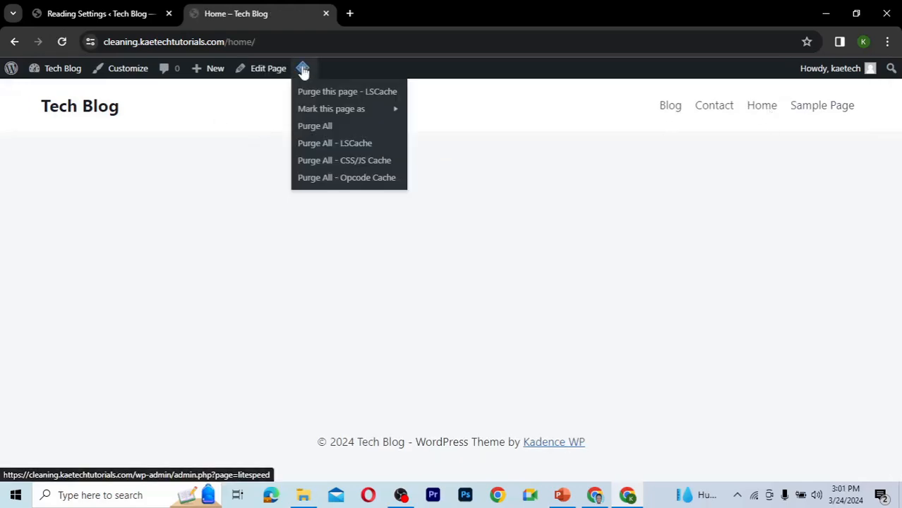
{"action": "left_click", "coordinate": [311, 133]}
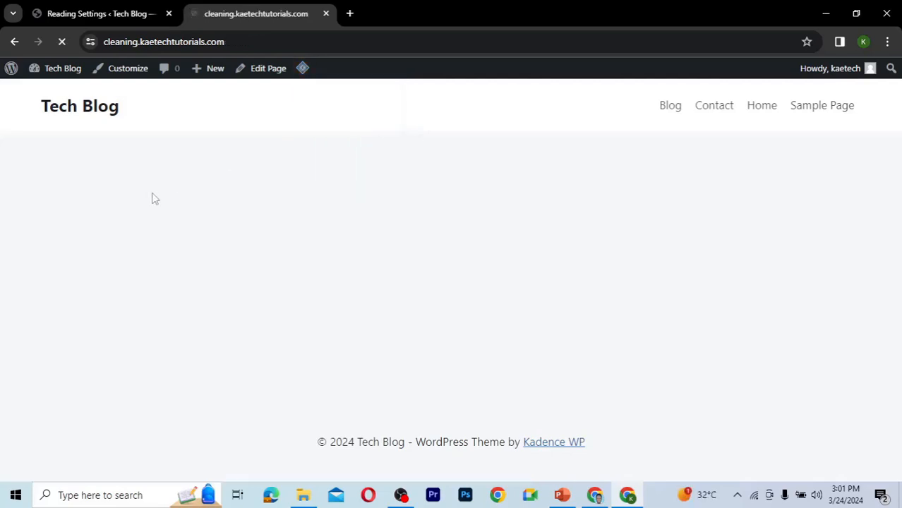
Load the site's root address, open the Blog page, and return to the front page.
{"action": "left_click", "coordinate": [236, 43]}
{"action": "key", "text": "End"}
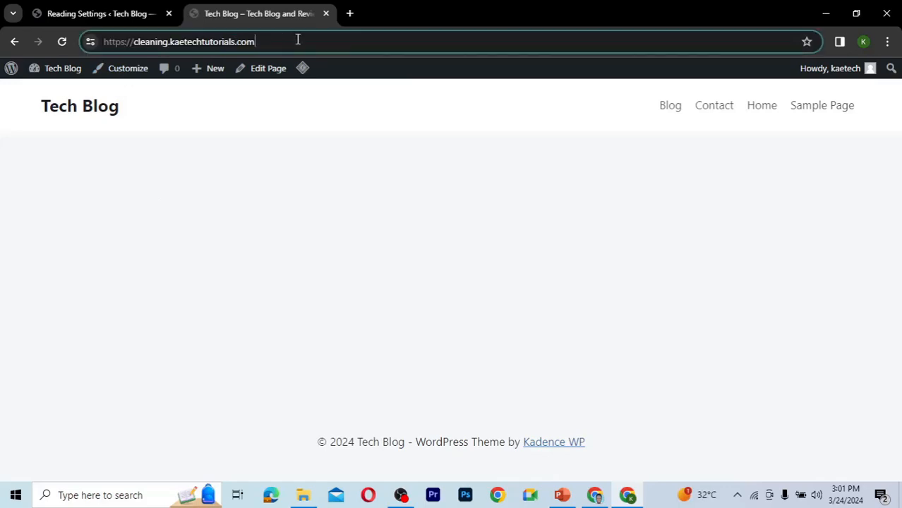
{"action": "key", "text": "Return"}
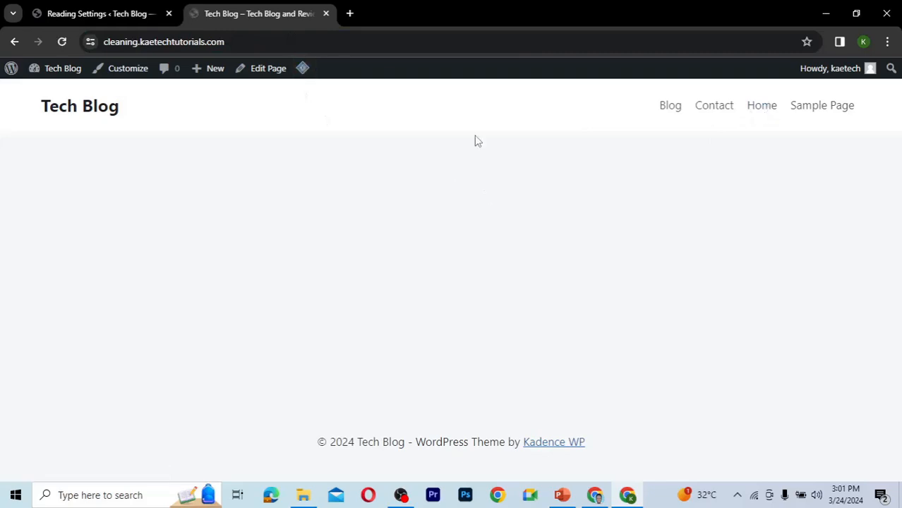
{"action": "left_click", "coordinate": [667, 112]}
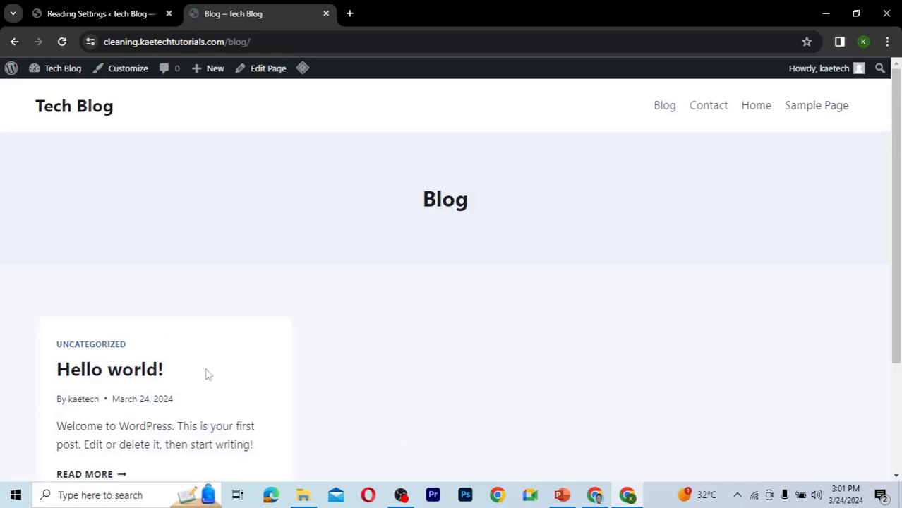
{"action": "scroll", "coordinate": [207, 374], "scroll_direction": "down", "scroll_amount": 2}
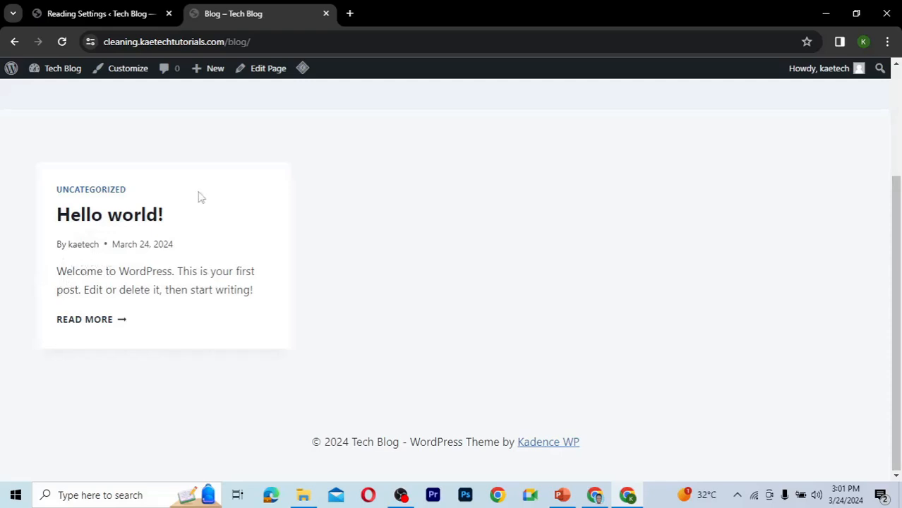
{"action": "scroll", "coordinate": [199, 197], "scroll_direction": "up", "scroll_amount": 1}
{"action": "scroll", "coordinate": [199, 198], "scroll_direction": "up", "scroll_amount": 1}
{"action": "left_click", "coordinate": [88, 109]}
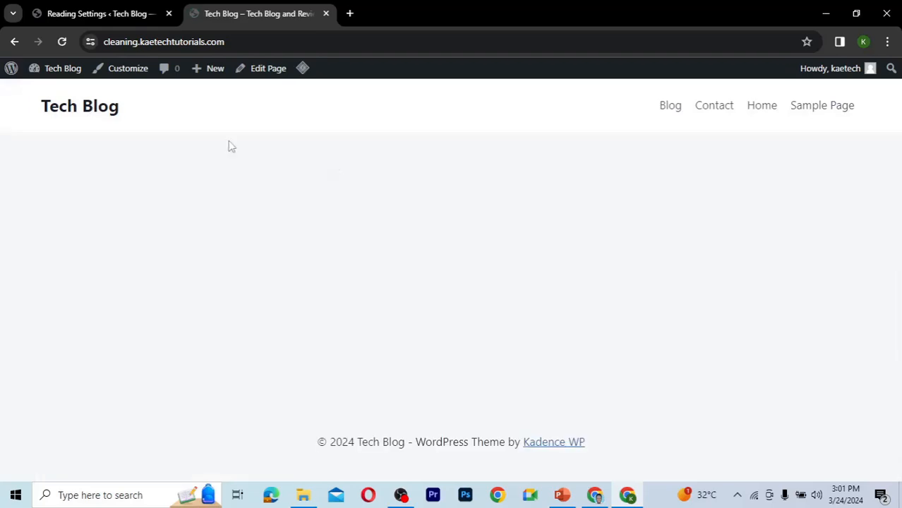
Return to the admin tab and open the post Categories page.
{"action": "left_click", "coordinate": [80, 16]}
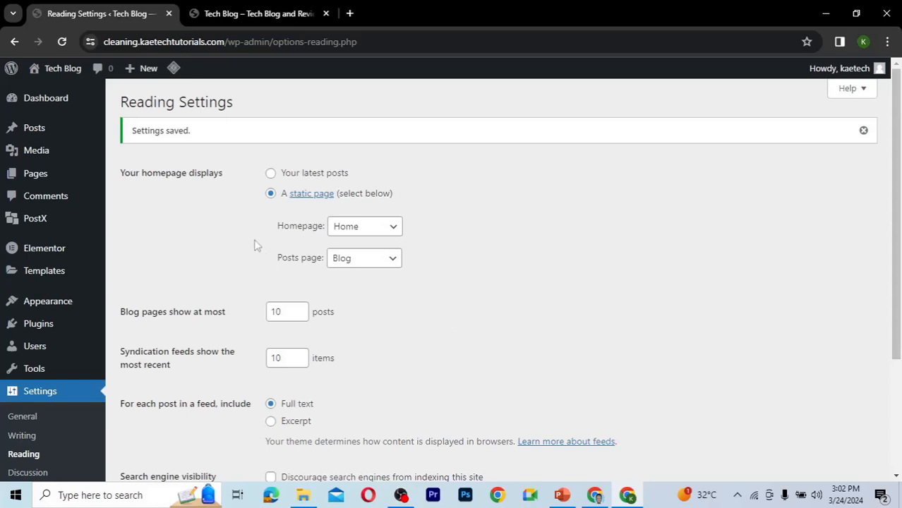
{"action": "mouse_move", "coordinate": [33, 135]}
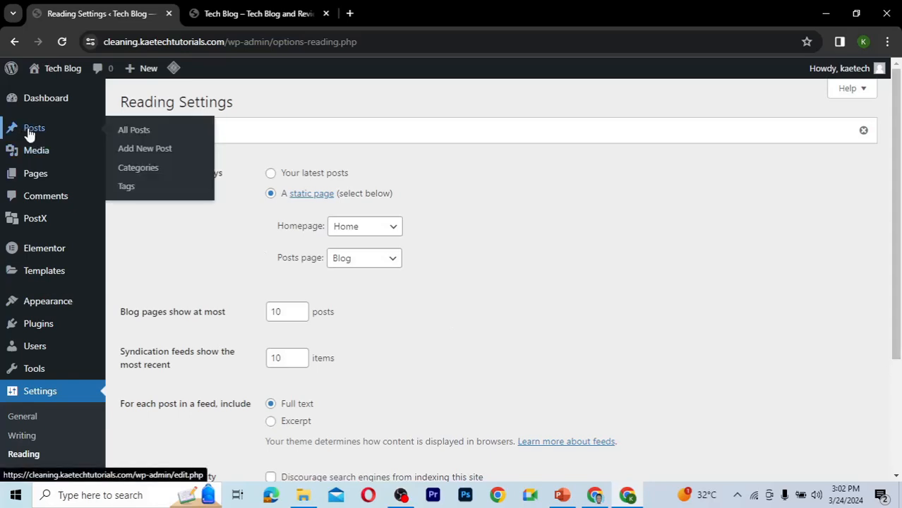
{"action": "left_click", "coordinate": [139, 169]}
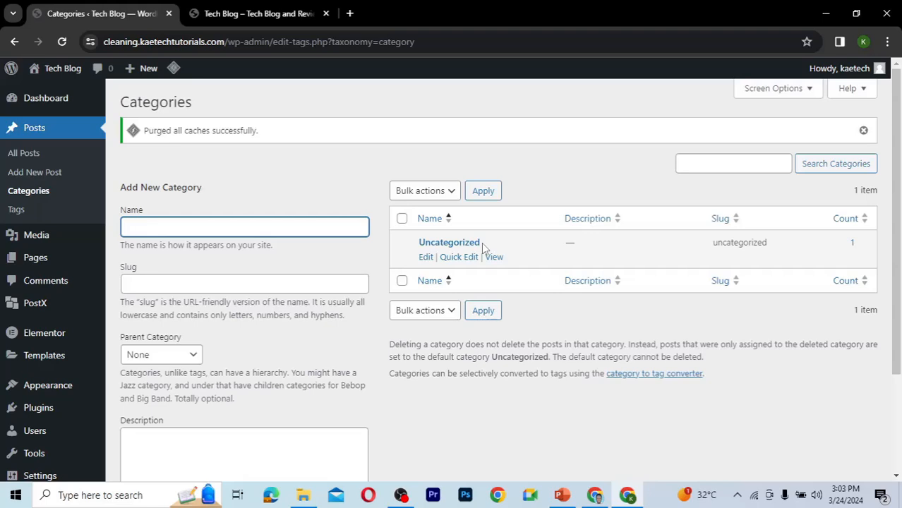
Add a new post category named Technology.
{"action": "type", "text": "Technogy"}
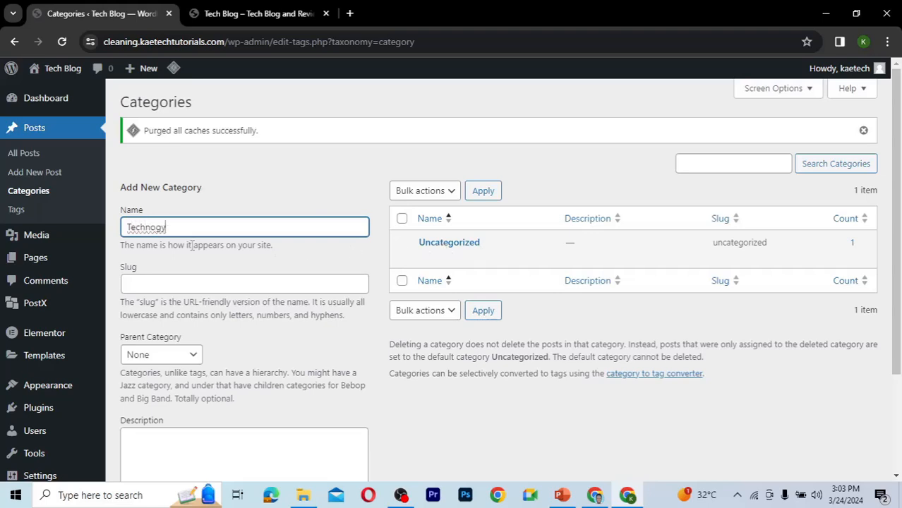
{"action": "left_click", "coordinate": [156, 228]}
{"action": "type", "text": "lo"}
{"action": "left_click", "coordinate": [189, 228]}
{"action": "scroll", "coordinate": [208, 260], "scroll_direction": "down", "scroll_amount": 2}
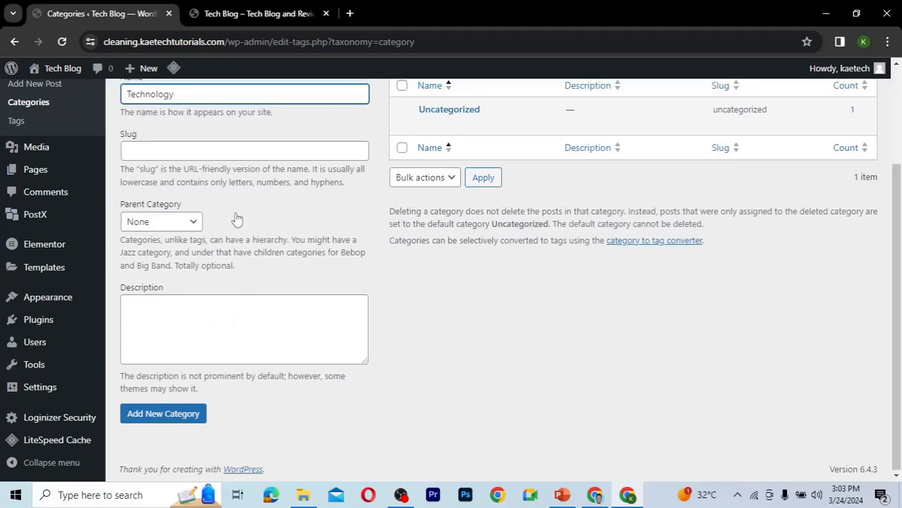
{"action": "scroll", "coordinate": [237, 220], "scroll_direction": "up", "scroll_amount": 1}
{"action": "scroll", "coordinate": [267, 252], "scroll_direction": "down", "scroll_amount": 1}
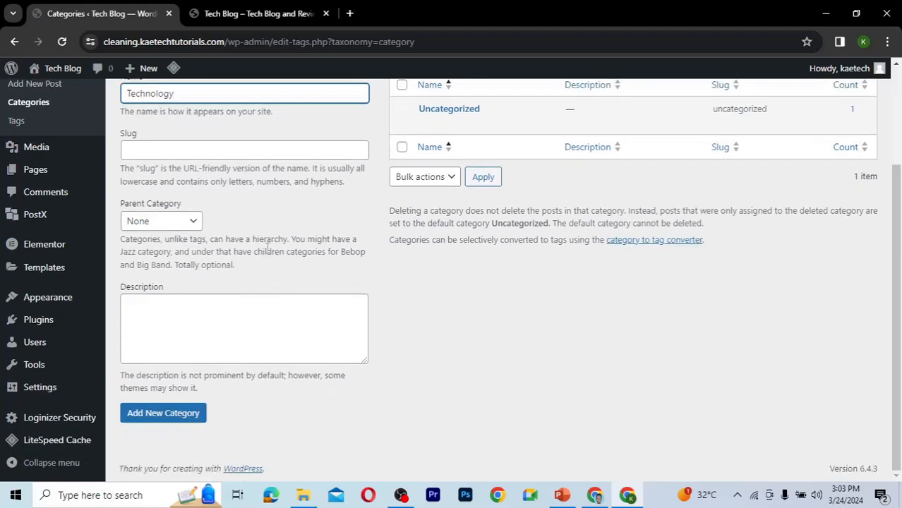
{"action": "left_click", "coordinate": [174, 417]}
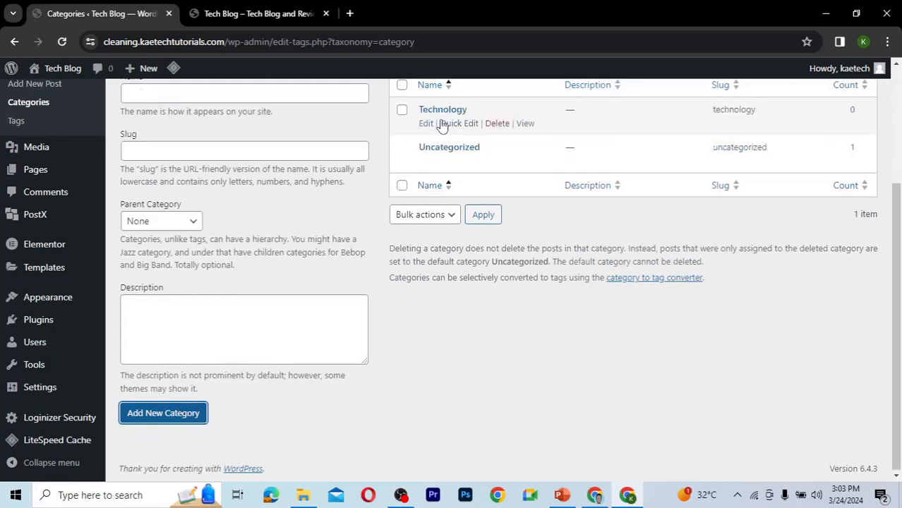
Add a new post category named Devices.
{"action": "scroll", "coordinate": [261, 210], "scroll_direction": "up", "scroll_amount": 1}
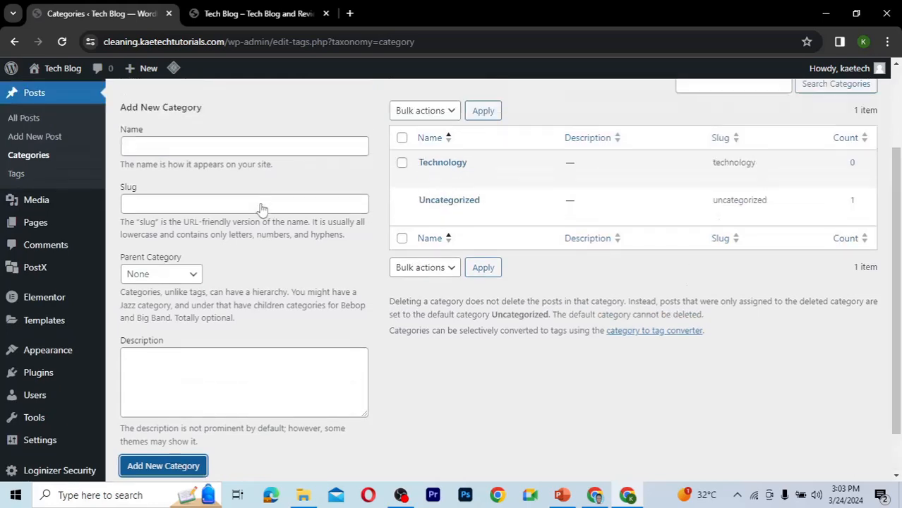
{"action": "left_click", "coordinate": [174, 146]}
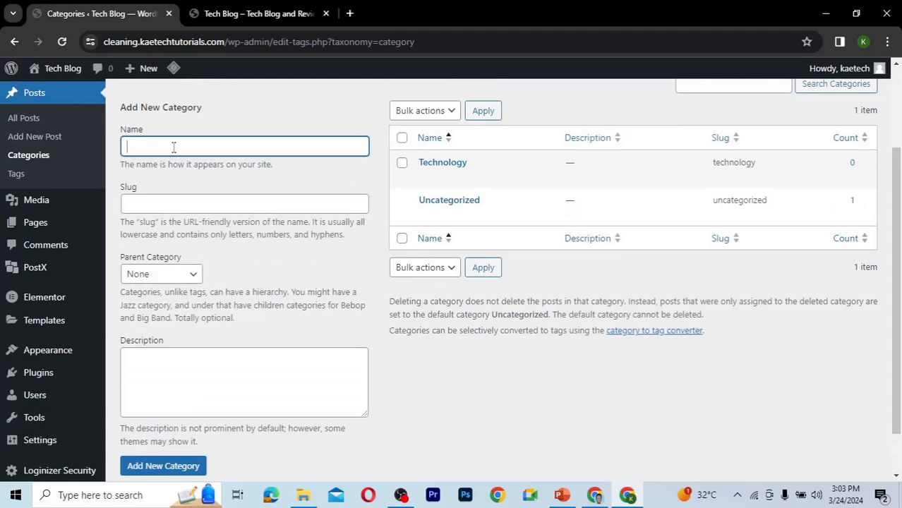
{"action": "type", "text": "Devices"}
{"action": "scroll", "coordinate": [173, 147], "scroll_direction": "down", "scroll_amount": 2}
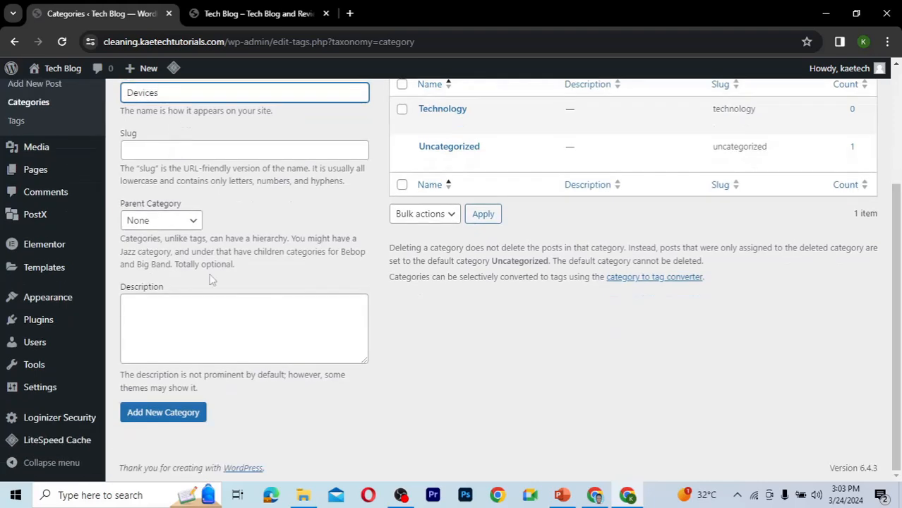
{"action": "left_click", "coordinate": [162, 413]}
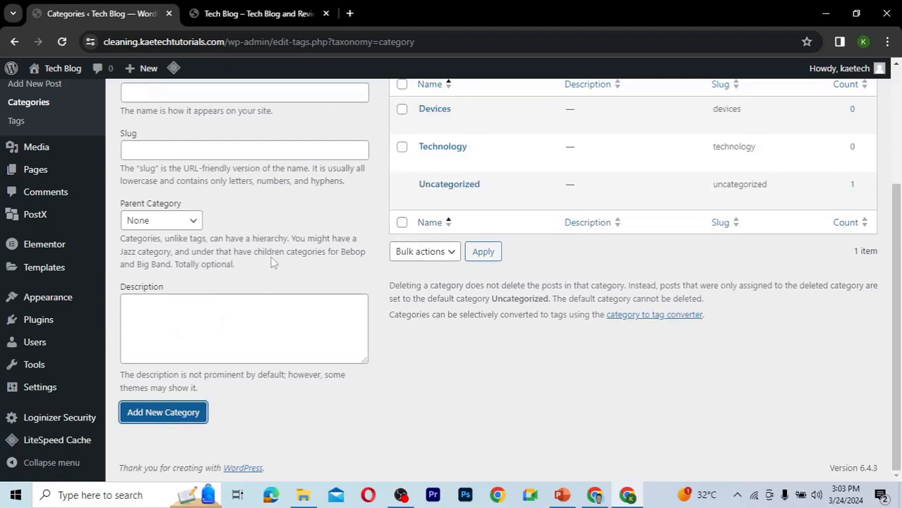
Add a new post category named Apps.
{"action": "scroll", "coordinate": [211, 212], "scroll_direction": "up", "scroll_amount": 2}
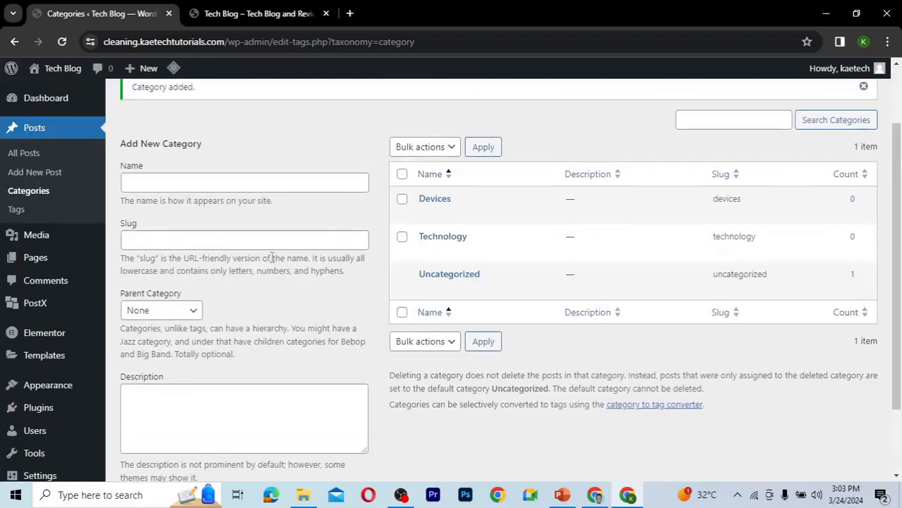
{"action": "left_click", "coordinate": [202, 185]}
{"action": "type", "text": "A"}
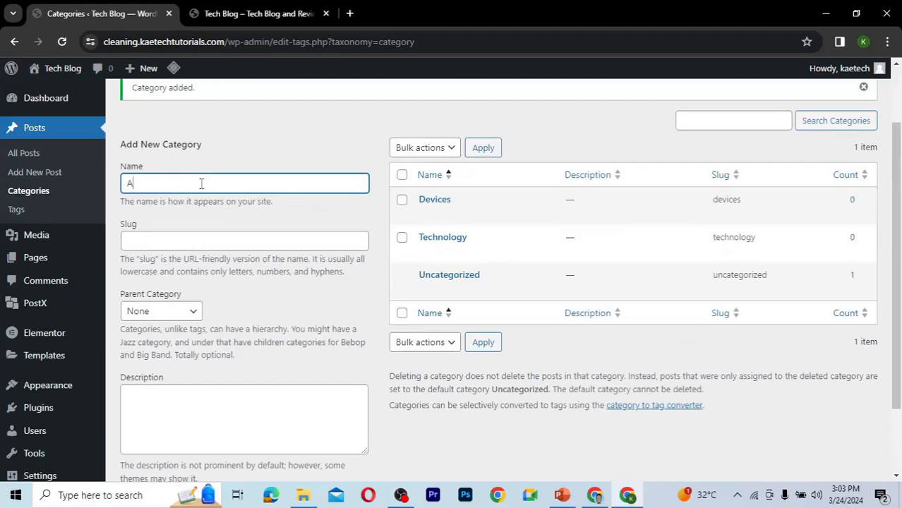
{"action": "type", "text": "pps"}
{"action": "scroll", "coordinate": [202, 183], "scroll_direction": "down", "scroll_amount": 3}
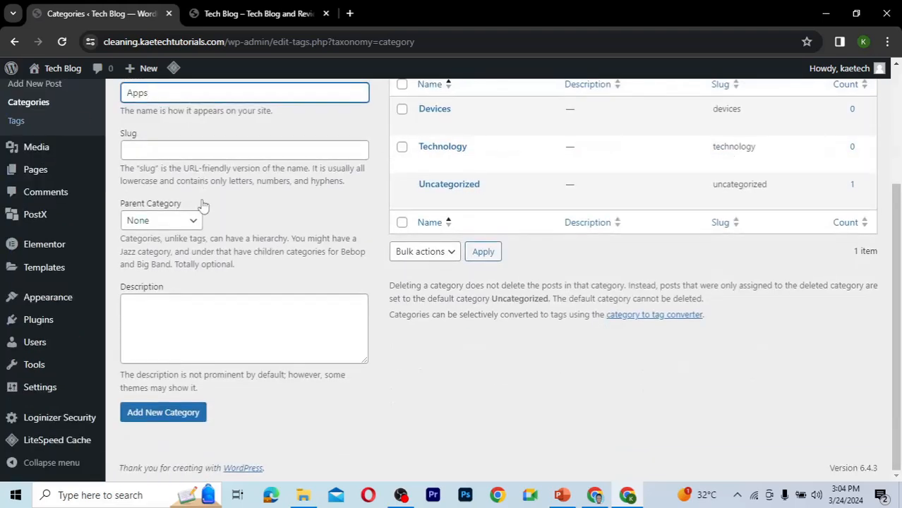
{"action": "left_click", "coordinate": [162, 422]}
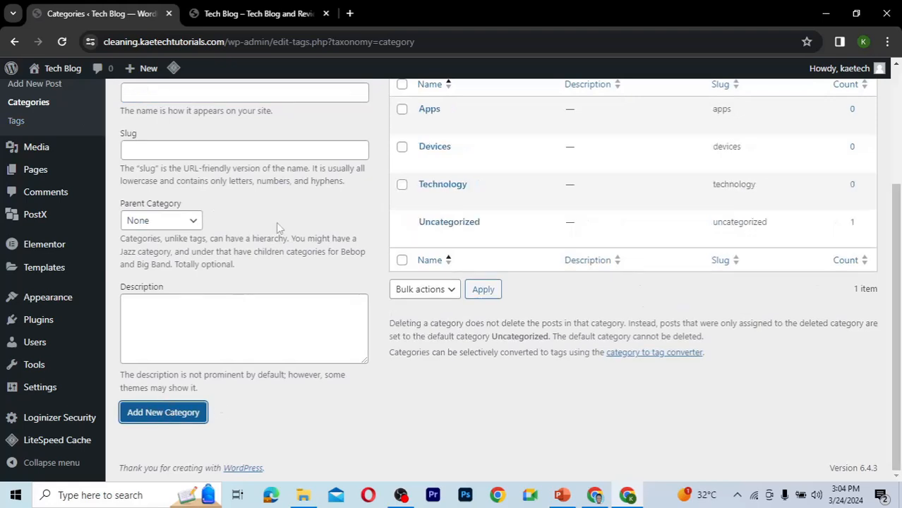
Add a new post category named Electronics.
{"action": "scroll", "coordinate": [214, 115], "scroll_direction": "up", "scroll_amount": 1}
{"action": "left_click", "coordinate": [201, 127]}
{"action": "type", "text": "E"}
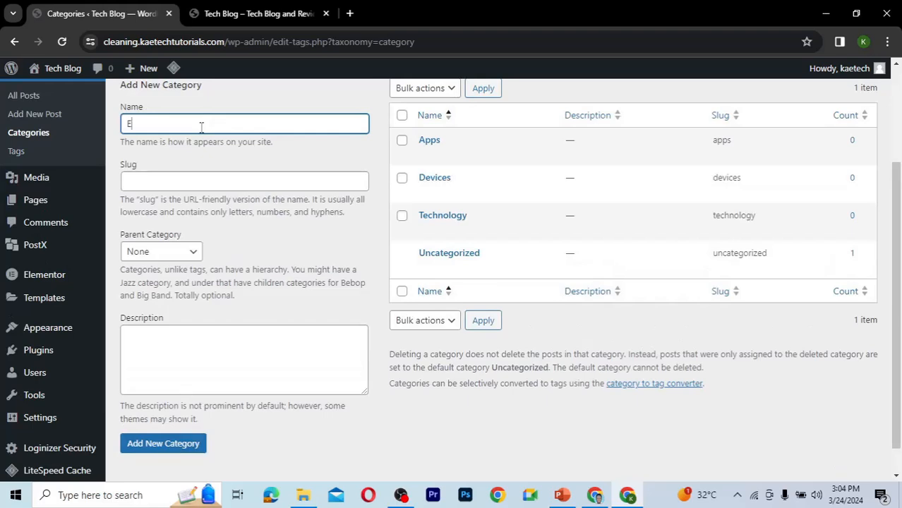
{"action": "type", "text": "lectronics"}
{"action": "scroll", "coordinate": [192, 158], "scroll_direction": "down", "scroll_amount": 1}
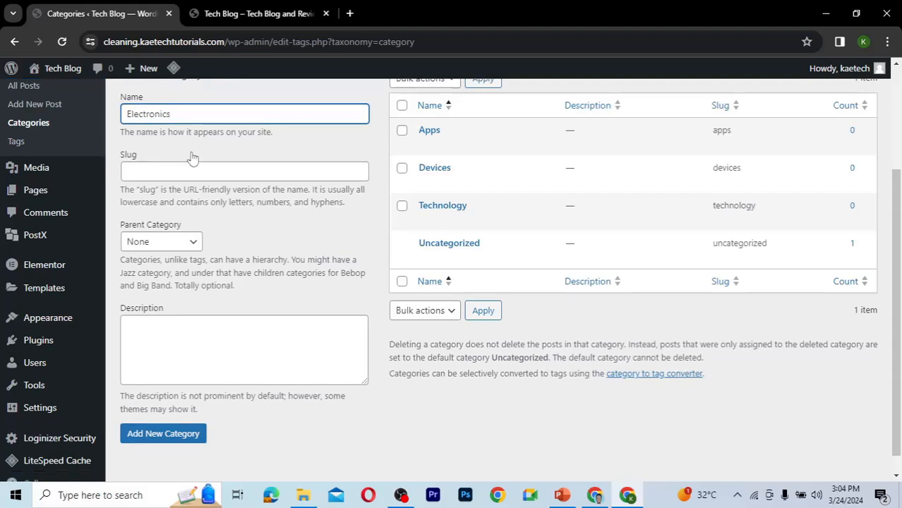
{"action": "scroll", "coordinate": [192, 158], "scroll_direction": "down", "scroll_amount": 1}
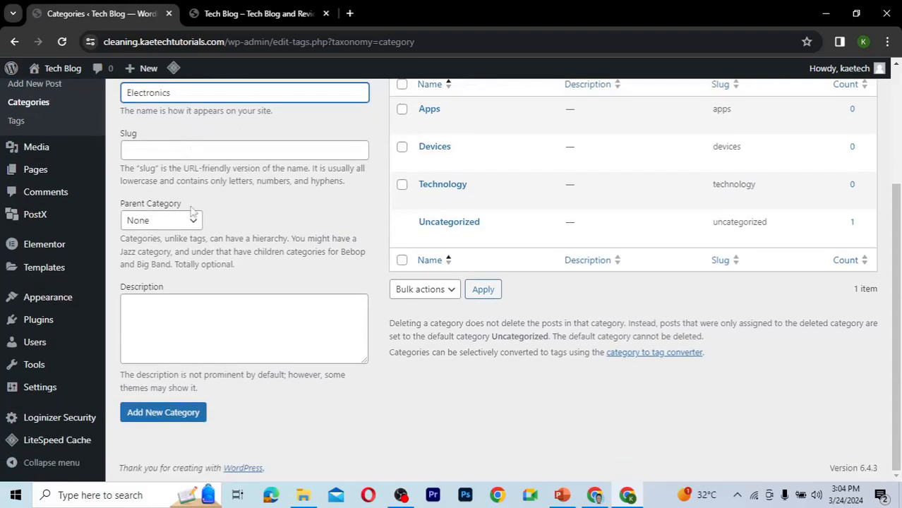
{"action": "left_click", "coordinate": [173, 415]}
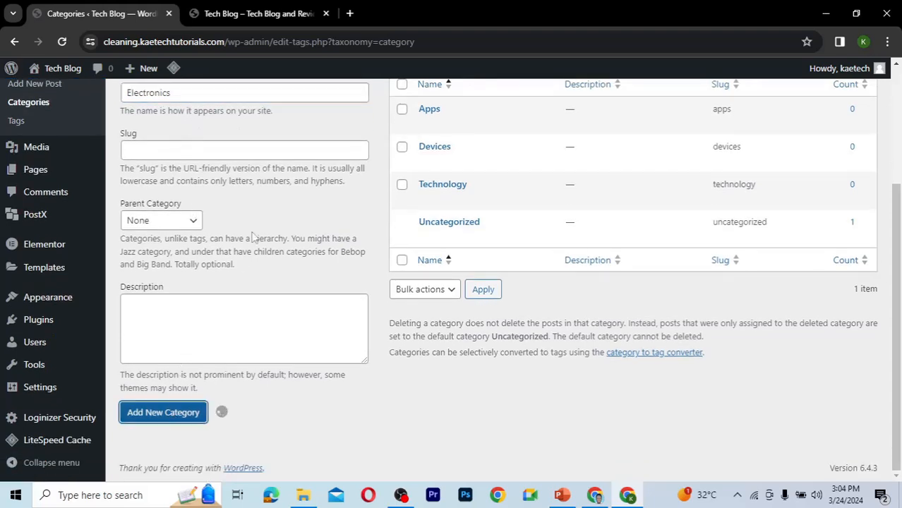
Add a new post category named How To.
{"action": "left_click", "coordinate": [176, 97]}
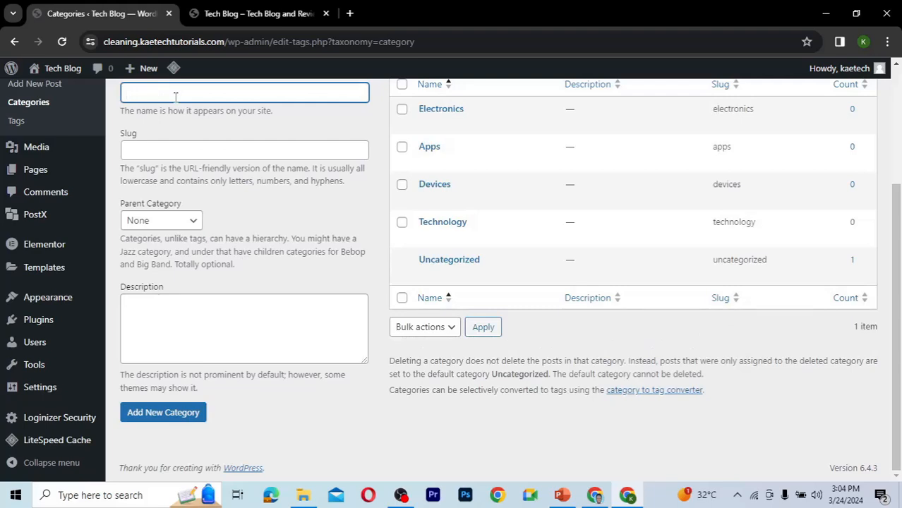
{"action": "type", "text": "How to"}
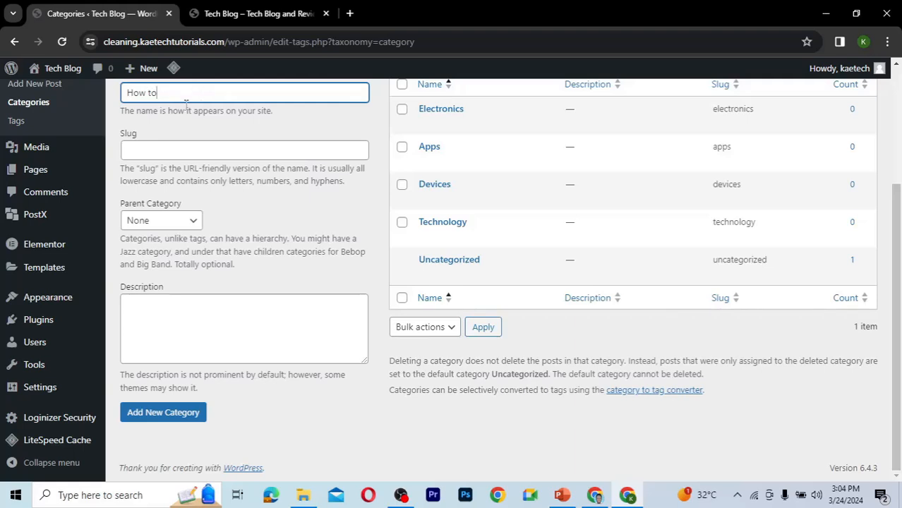
{"action": "left_click", "coordinate": [152, 93]}
{"action": "key", "text": "BackSpace"}
{"action": "type", "text": "T"}
{"action": "left_click", "coordinate": [172, 417]}
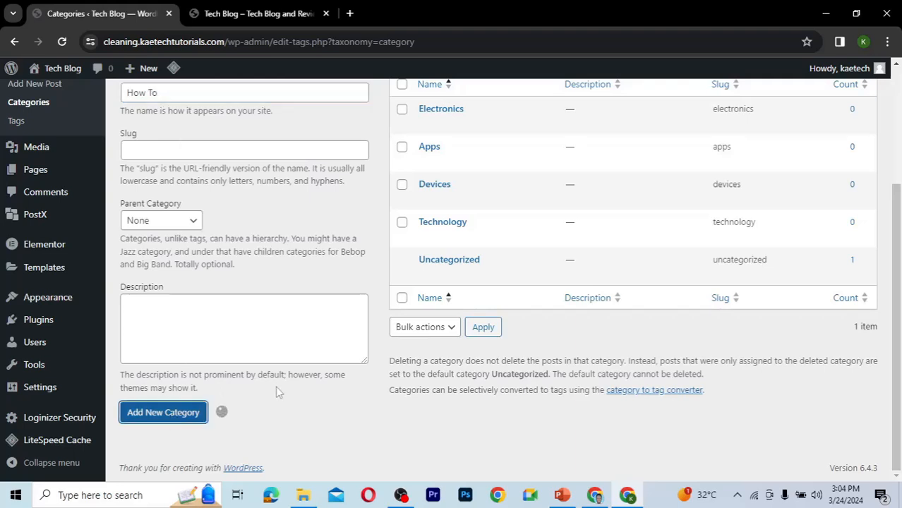
Add a new post category named Reviews.
{"action": "left_click", "coordinate": [246, 90]}
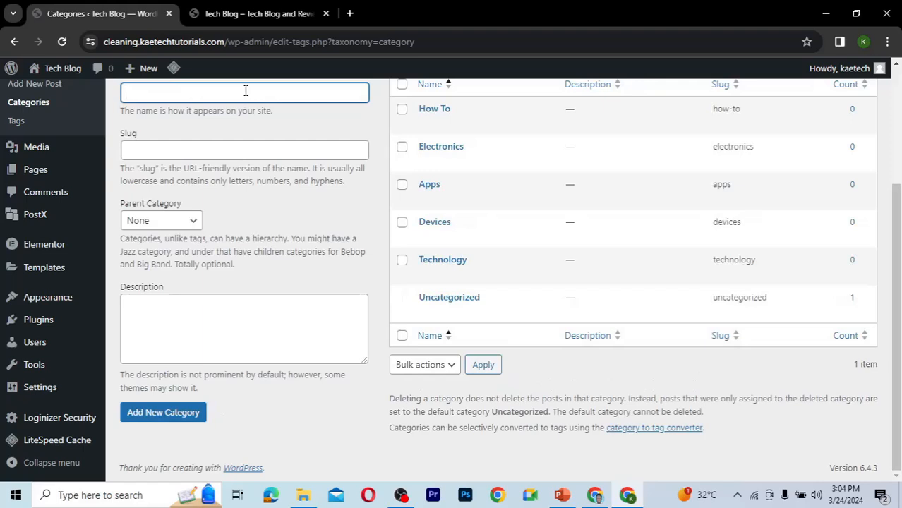
{"action": "type", "text": "Reviews"}
{"action": "left_click", "coordinate": [173, 418]}
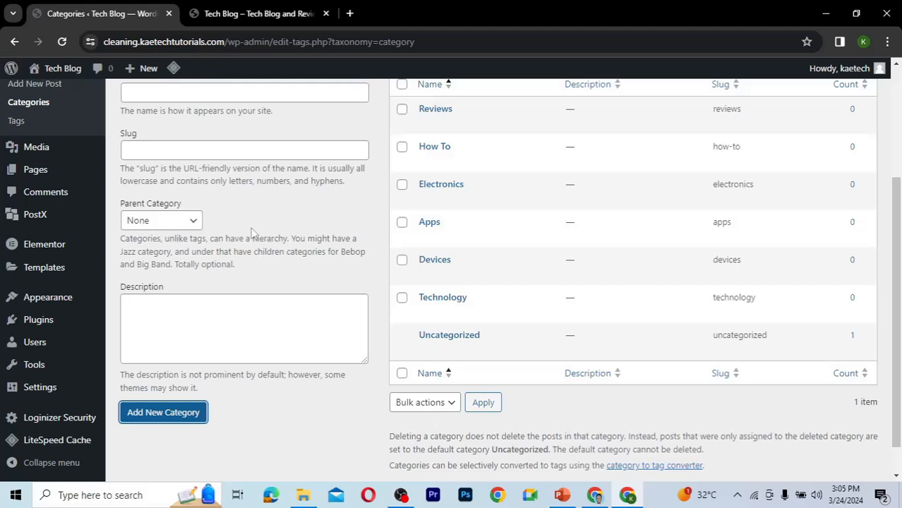
{"action": "scroll", "coordinate": [251, 233], "scroll_direction": "up", "scroll_amount": 1}
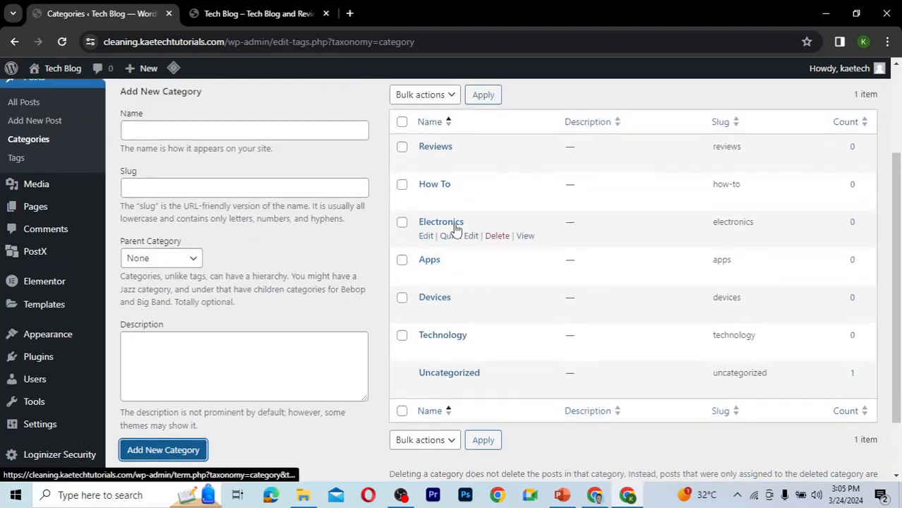
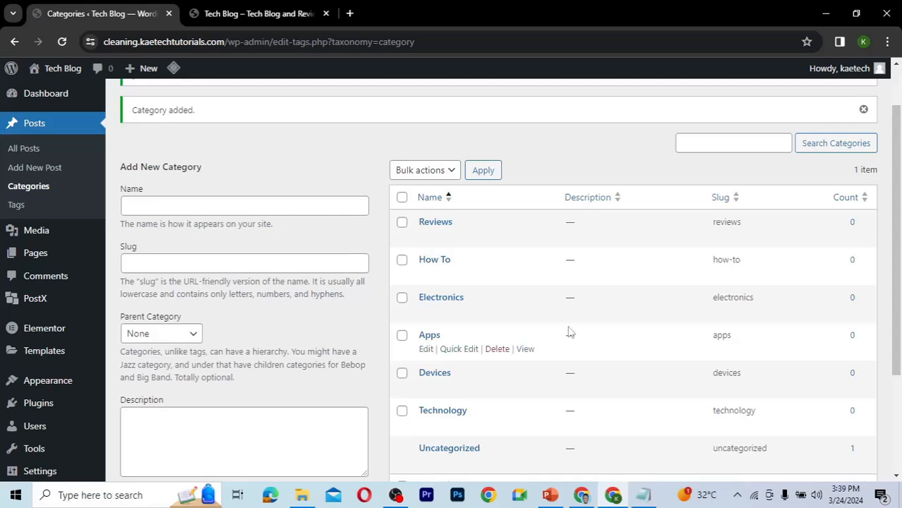
Move the default Hello world! post to the trash and empty the trash.
{"action": "left_click", "coordinate": [21, 151]}
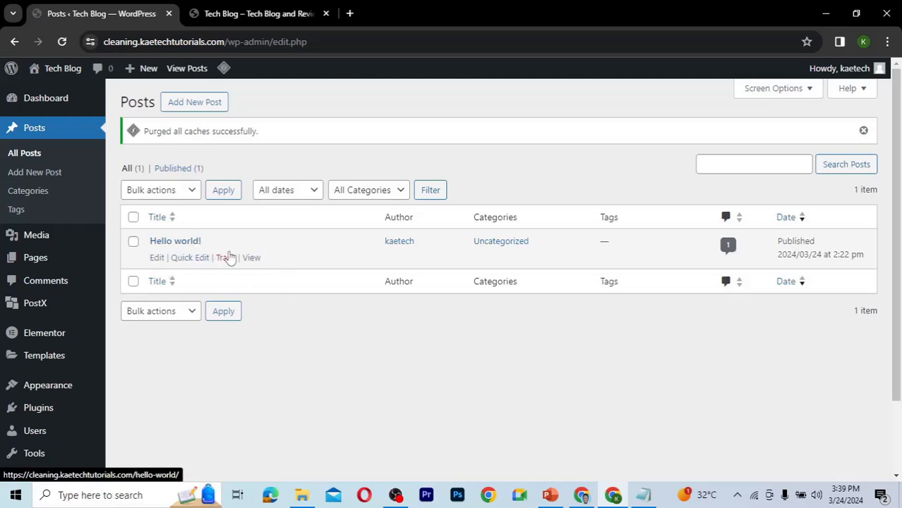
{"action": "left_click", "coordinate": [225, 257]}
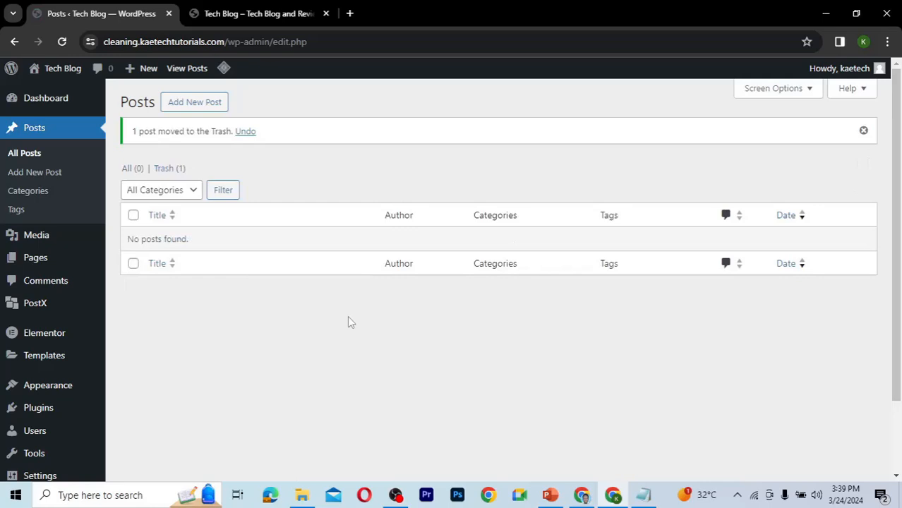
{"action": "left_click", "coordinate": [168, 169]}
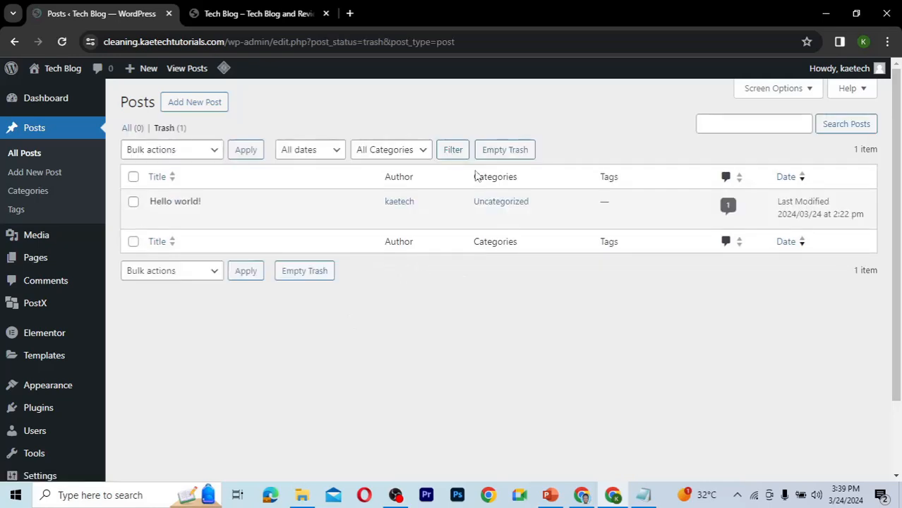
{"action": "left_click", "coordinate": [510, 155]}
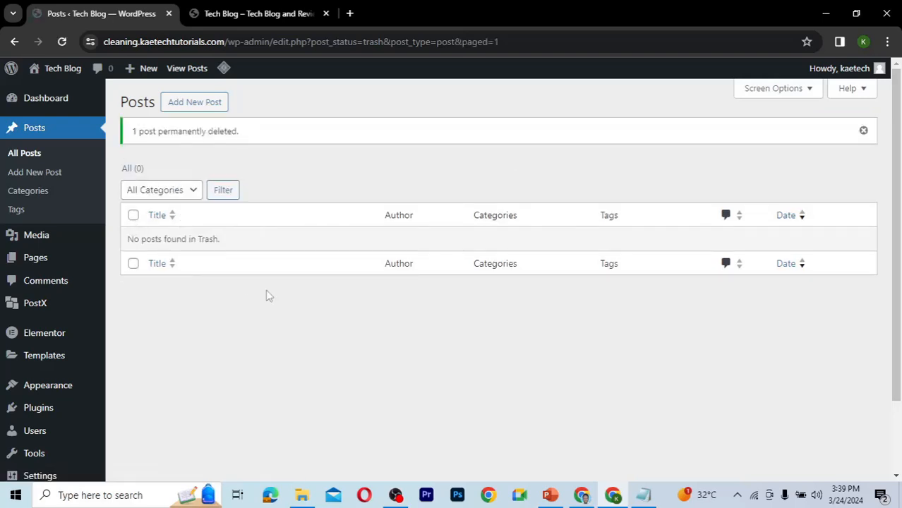
Start a new post and paste the title 5 Best iPhone Apps in 2024, copied from the Notepad list of post ideas.
{"action": "left_click", "coordinate": [30, 176]}
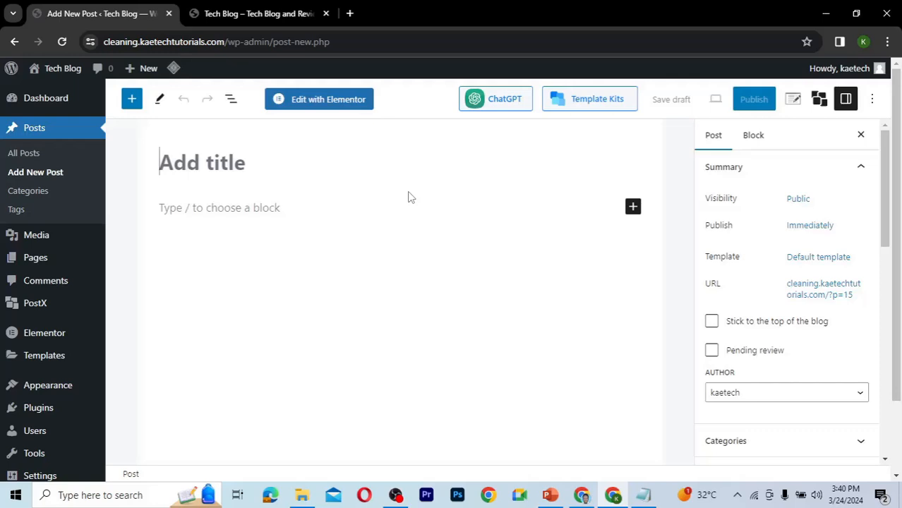
{"action": "left_click", "coordinate": [643, 495]}
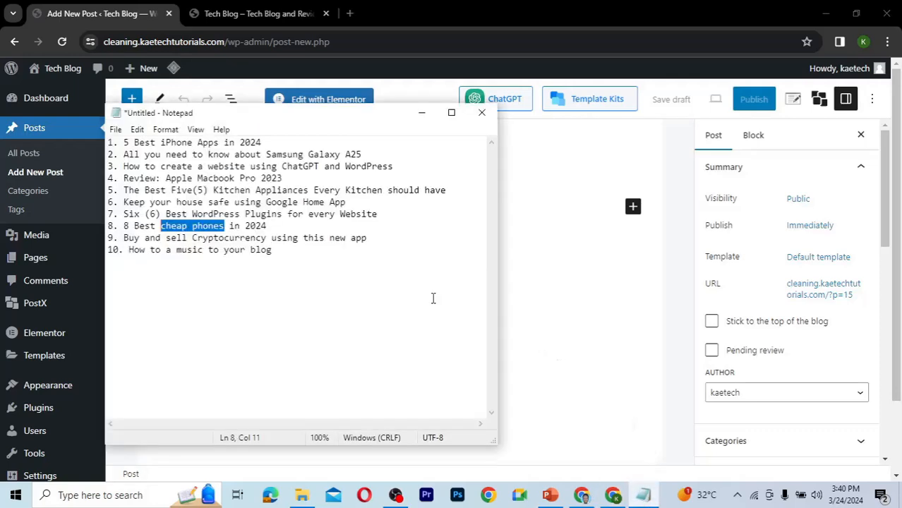
{"action": "left_click", "coordinate": [320, 245]}
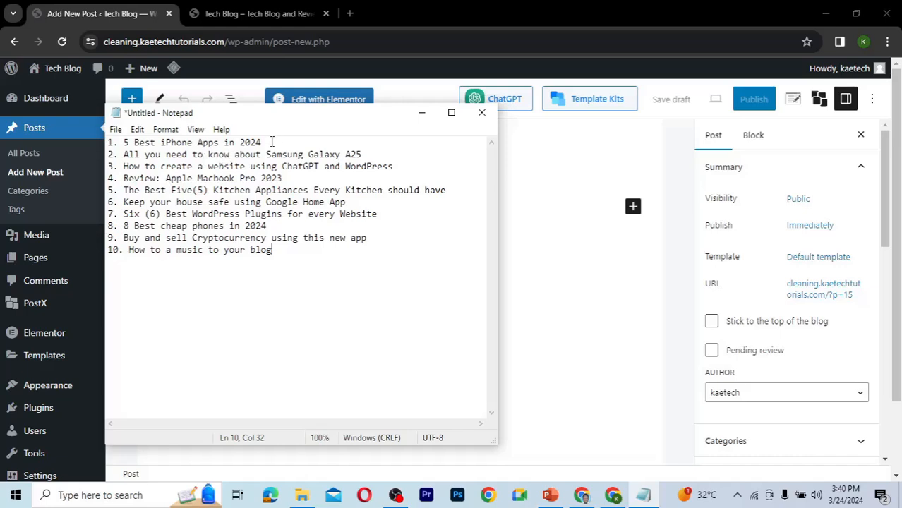
{"action": "left_click_drag", "start_coordinate": [272, 141], "coordinate": [123, 142]}
{"action": "key", "text": "ctrl+c"}
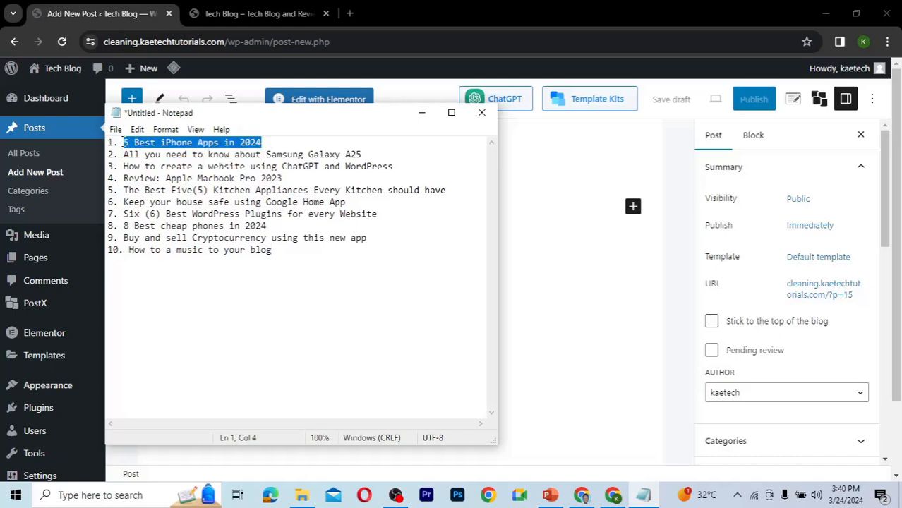
{"action": "left_click", "coordinate": [539, 211]}
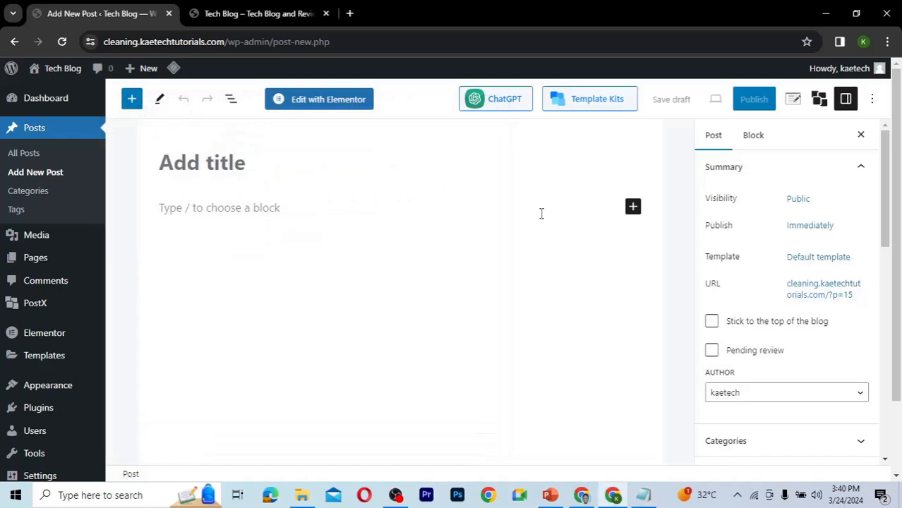
{"action": "left_click", "coordinate": [273, 163]}
{"action": "key", "text": "ctrl+v"}
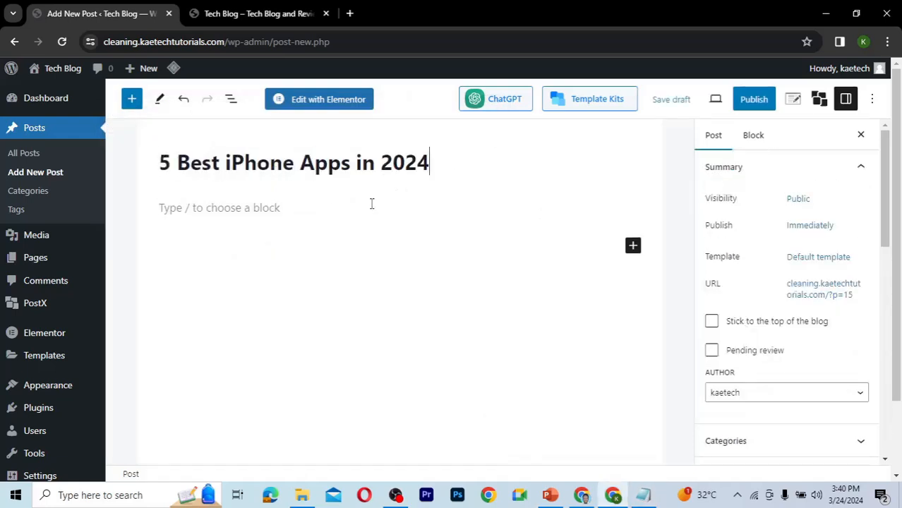
In a new browser tab, search for lorem ipsum and open the lipsum.com generator site.
{"action": "left_click", "coordinate": [256, 207]}
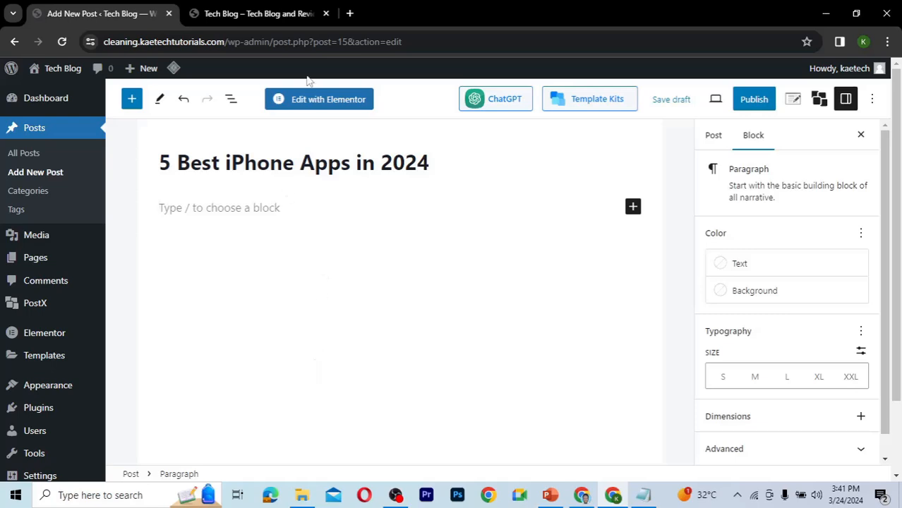
{"action": "left_click", "coordinate": [351, 14]}
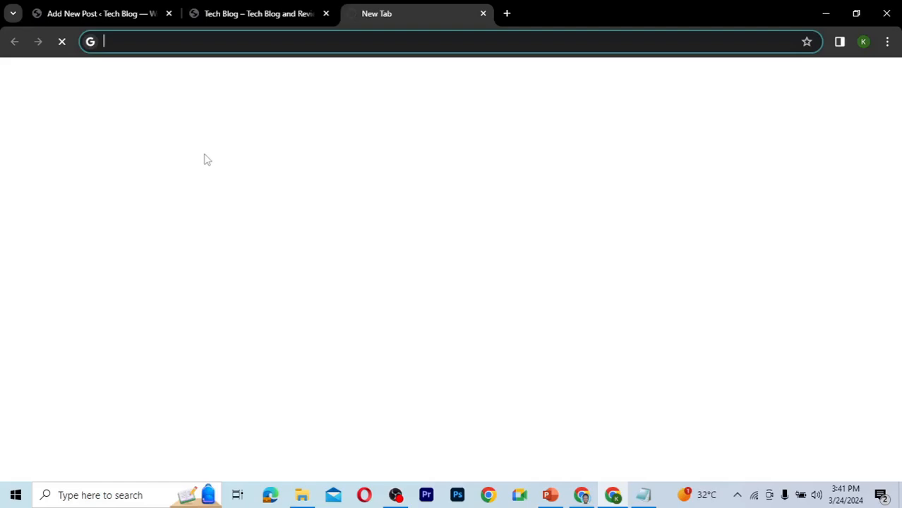
{"action": "type", "text": "lorem ip"}
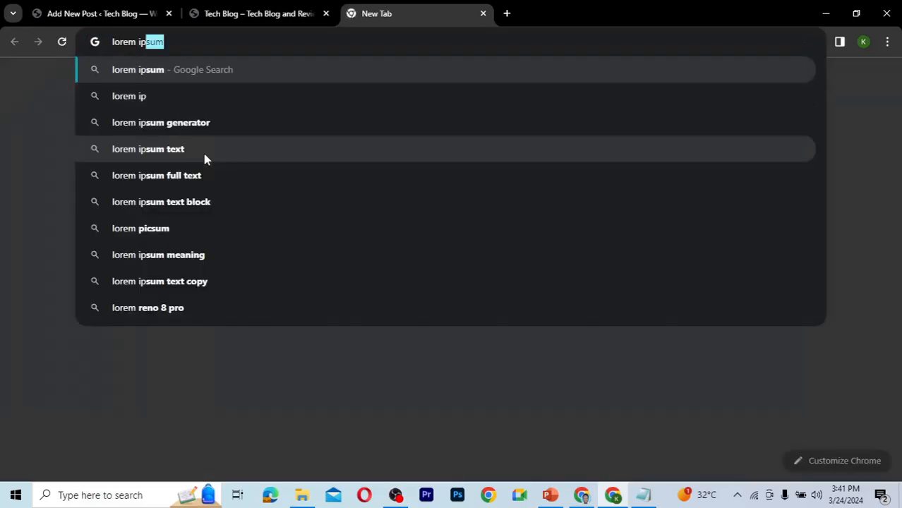
{"action": "type", "text": "sum"}
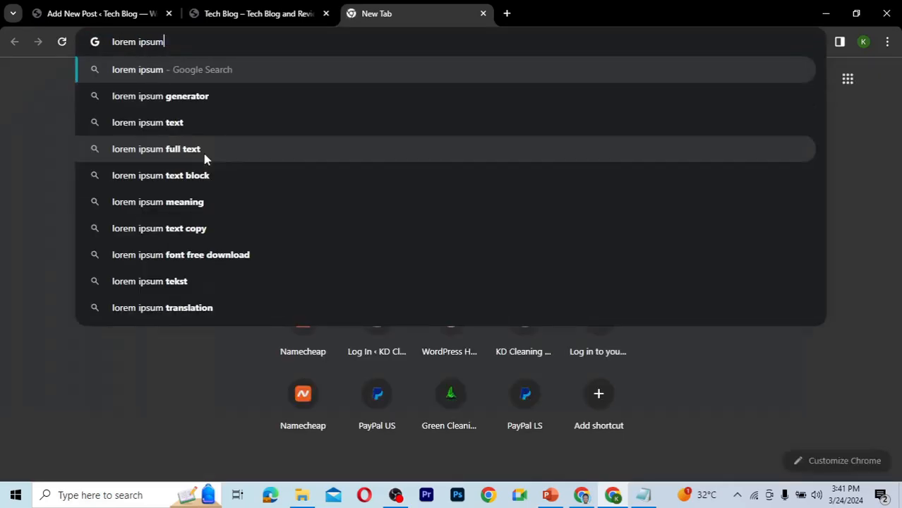
{"action": "key", "text": "Return"}
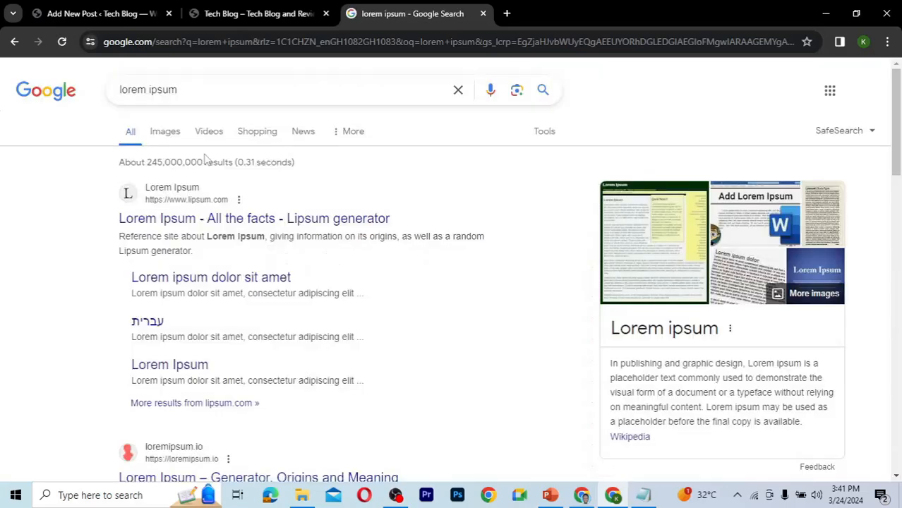
{"action": "left_click", "coordinate": [245, 223]}
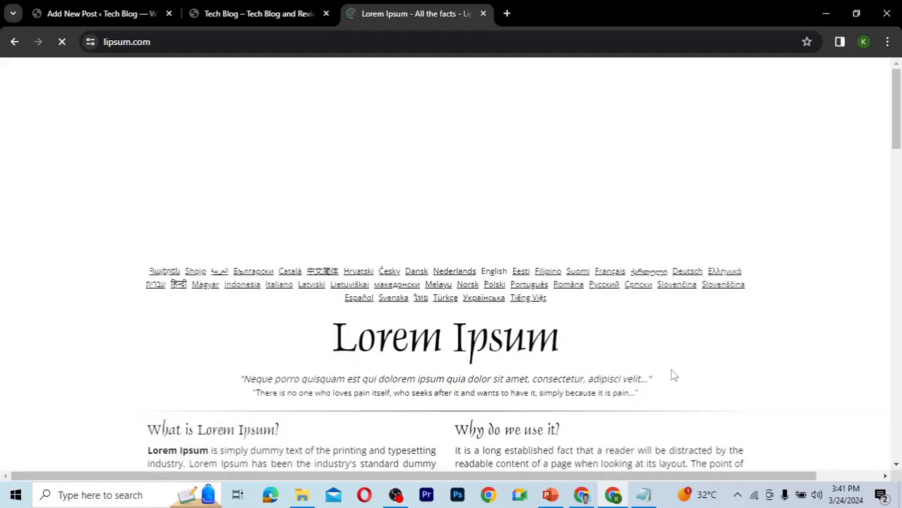
Copy the opening sentences of the generated lorem ipsum text and paste them as the post's first paragraph.
{"action": "scroll", "coordinate": [674, 377], "scroll_direction": "down", "scroll_amount": 2}
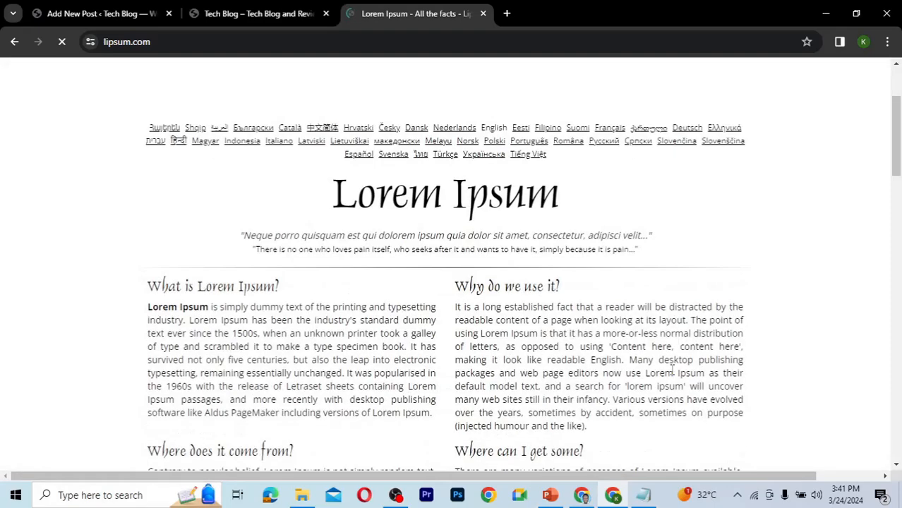
{"action": "scroll", "coordinate": [673, 368], "scroll_direction": "down", "scroll_amount": 1}
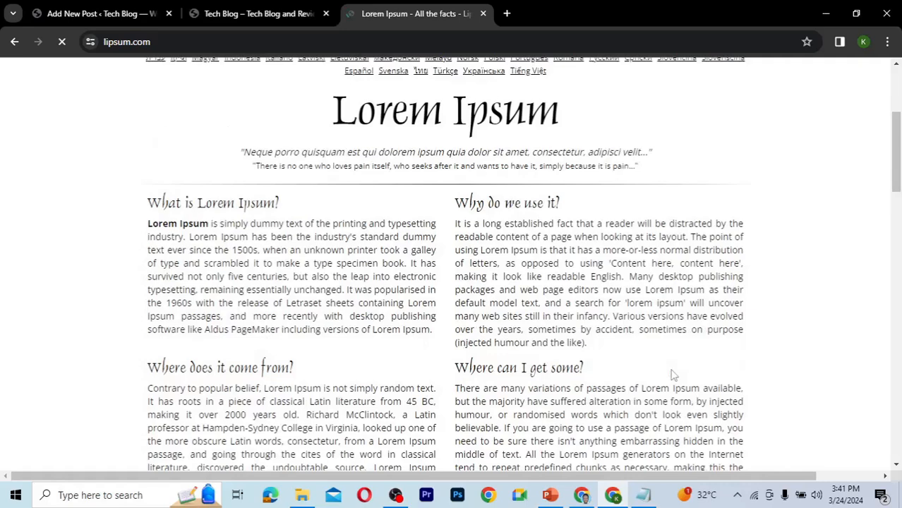
{"action": "scroll", "coordinate": [673, 369], "scroll_direction": "down", "scroll_amount": 1}
{"action": "scroll", "coordinate": [674, 376], "scroll_direction": "down", "scroll_amount": 2}
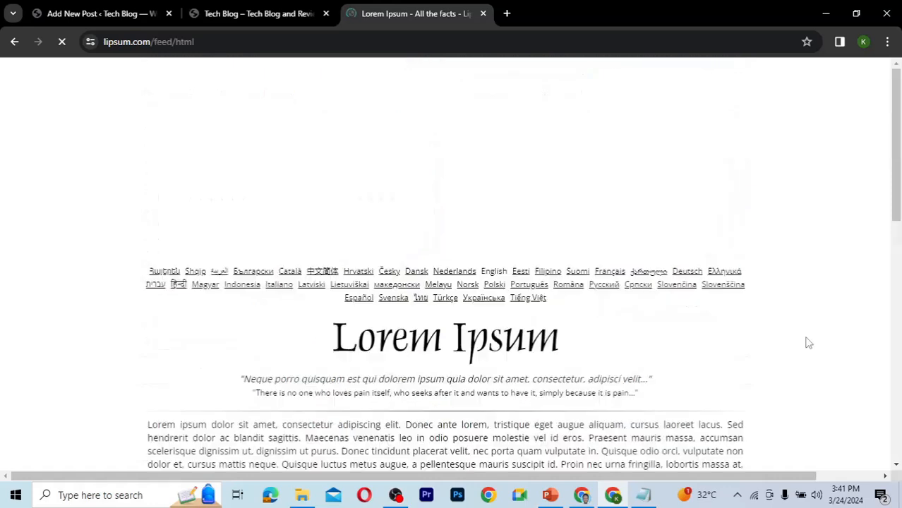
{"action": "scroll", "coordinate": [624, 370], "scroll_direction": "down", "scroll_amount": 4}
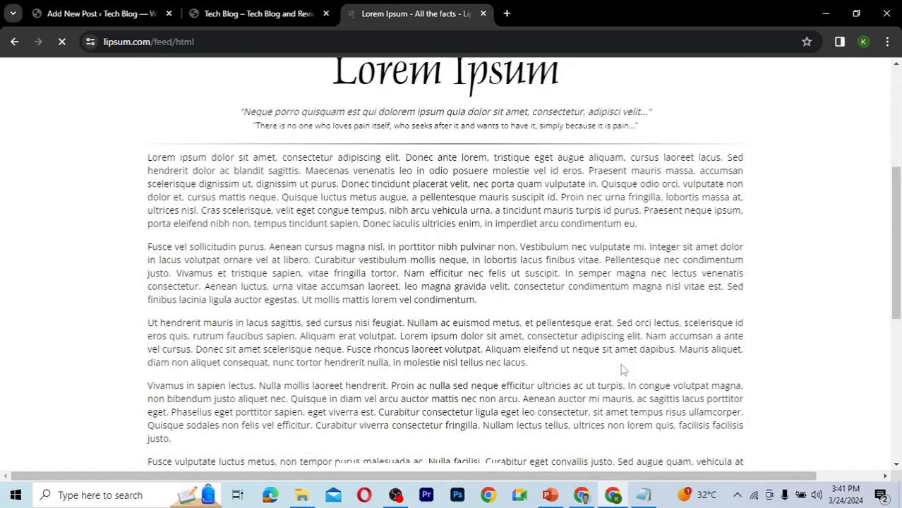
{"action": "scroll", "coordinate": [328, 259], "scroll_direction": "down", "scroll_amount": 1}
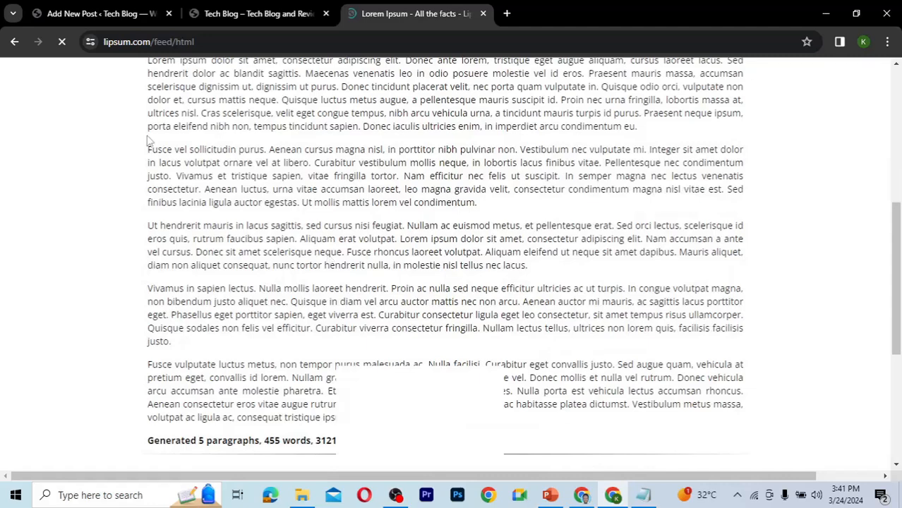
{"action": "scroll", "coordinate": [148, 141], "scroll_direction": "up", "scroll_amount": 1}
{"action": "left_click_drag", "start_coordinate": [149, 137], "coordinate": [339, 164]}
{"action": "key", "text": "ctrl+c"}
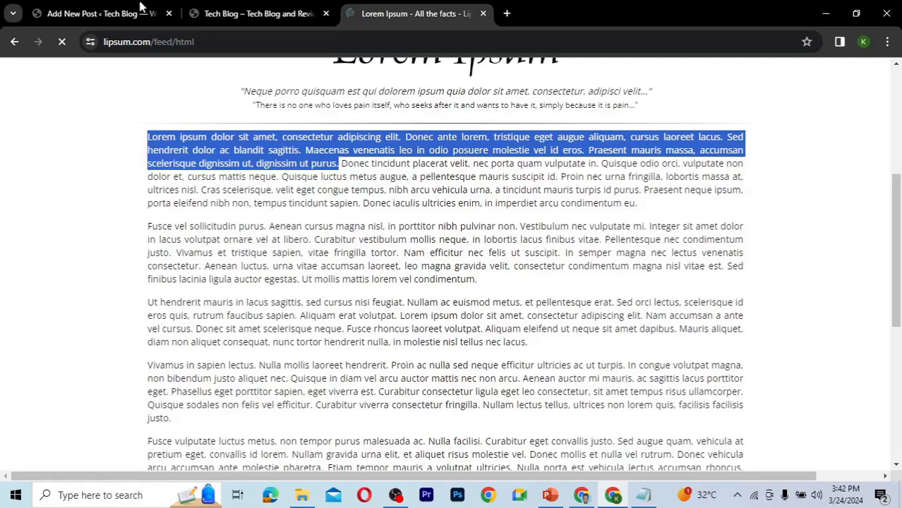
{"action": "left_click", "coordinate": [141, 9]}
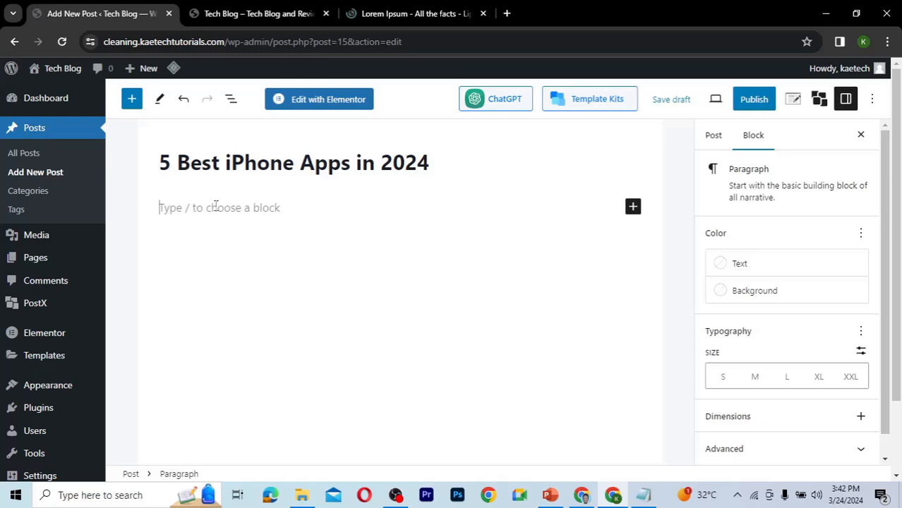
{"action": "key", "text": "ctrl+v"}
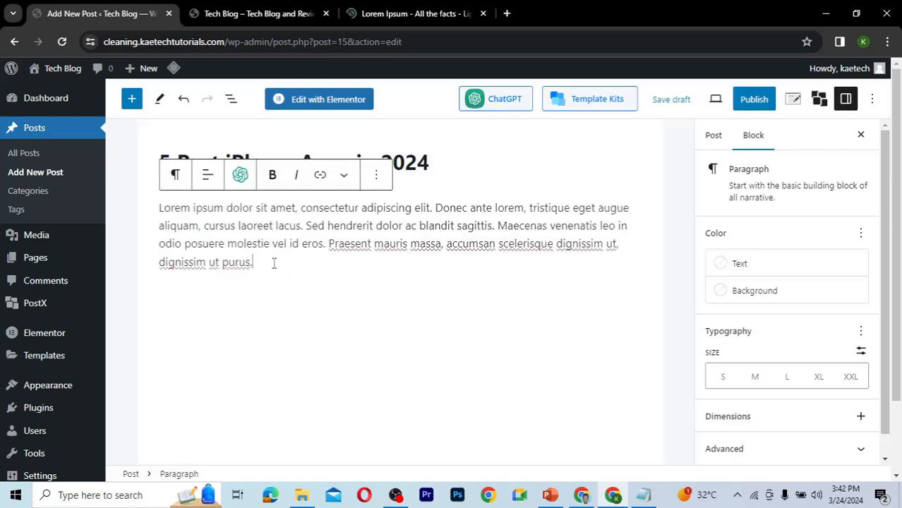
{"action": "key", "text": "Return"}
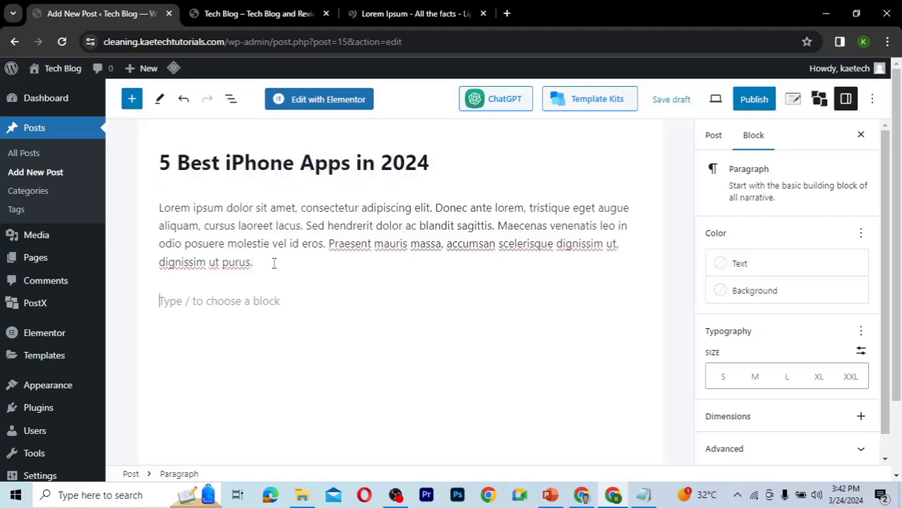
Open the block inserter and browse the full block library, including the PostX post blocks, then close it.
{"action": "mouse_move", "coordinate": [413, 306]}
{"action": "left_click", "coordinate": [633, 301]}
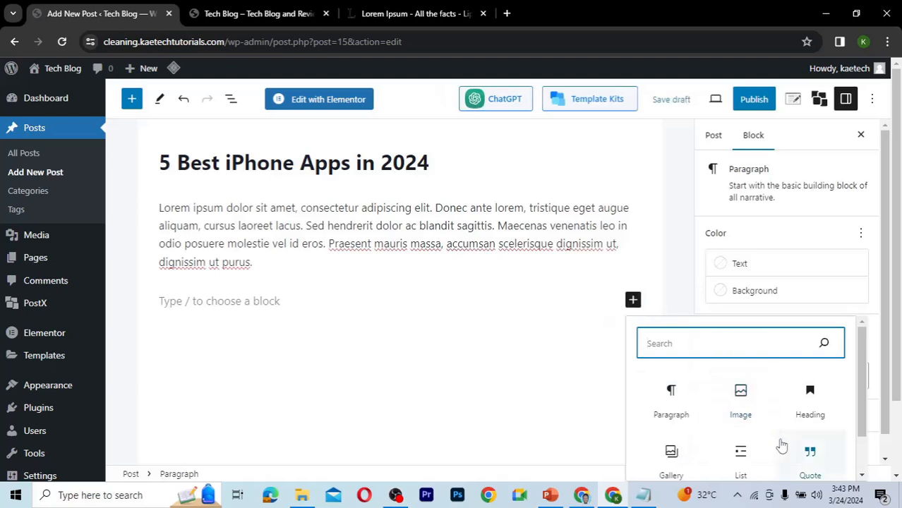
{"action": "scroll", "coordinate": [782, 446], "scroll_direction": "down", "scroll_amount": 1}
{"action": "scroll", "coordinate": [782, 446], "scroll_direction": "up", "scroll_amount": 1}
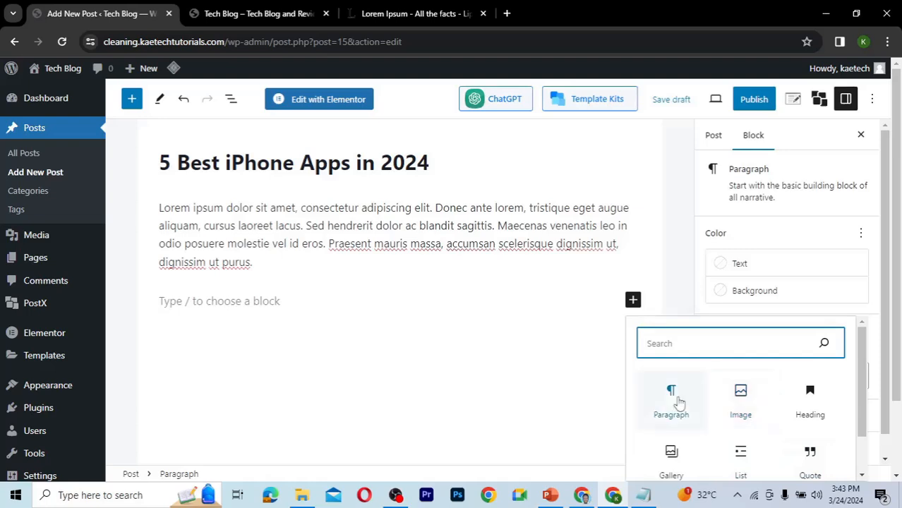
{"action": "scroll", "coordinate": [800, 425], "scroll_direction": "down", "scroll_amount": 1}
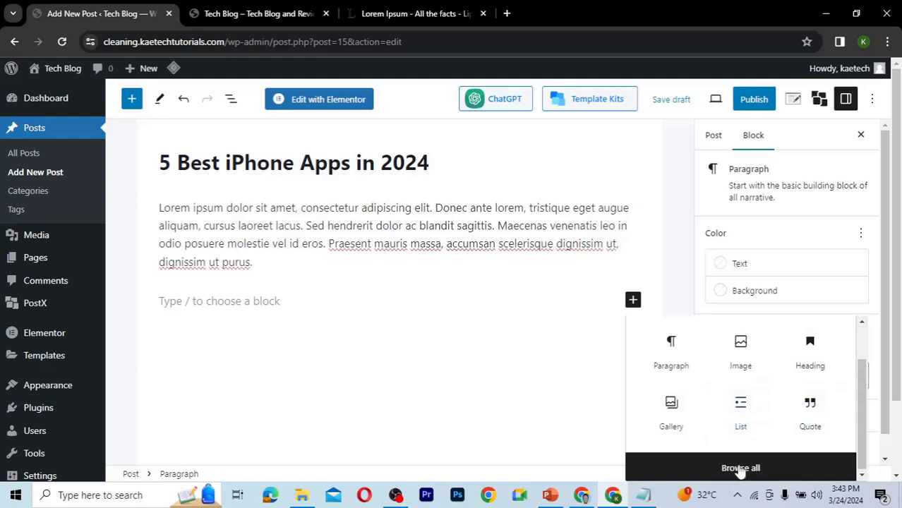
{"action": "left_click", "coordinate": [739, 469]}
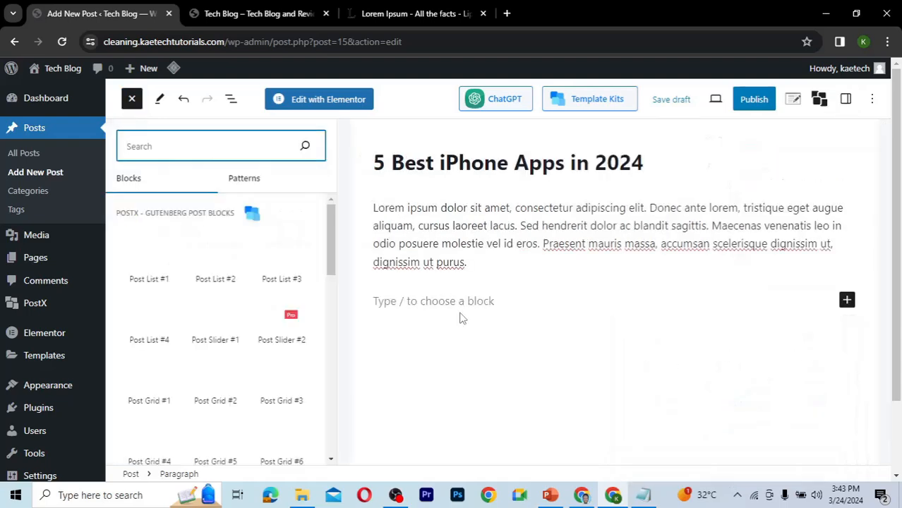
{"action": "mouse_move", "coordinate": [333, 218]}
{"action": "left_mouse_down"}
{"action": "mouse_move", "coordinate": [326, 308]}
{"action": "mouse_move", "coordinate": [325, 228]}
{"action": "left_mouse_up"}
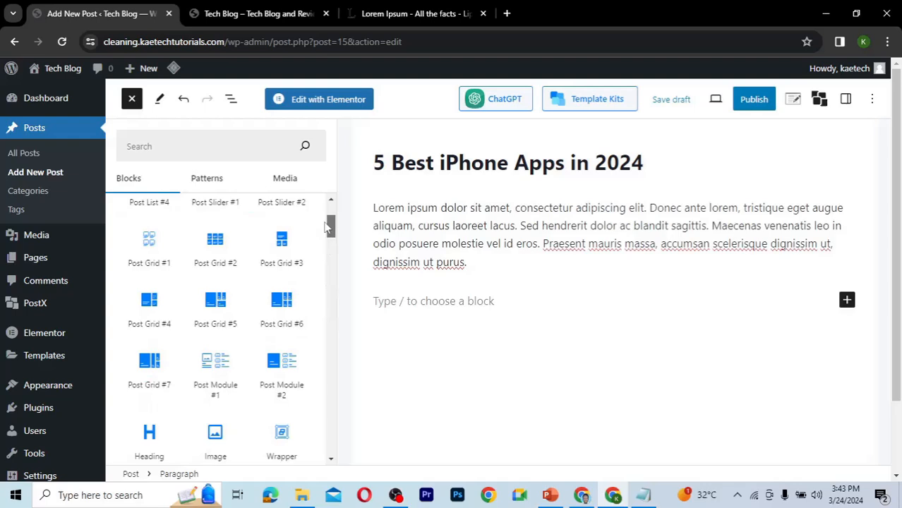
{"action": "scroll", "coordinate": [326, 226], "scroll_direction": "up", "scroll_amount": 2}
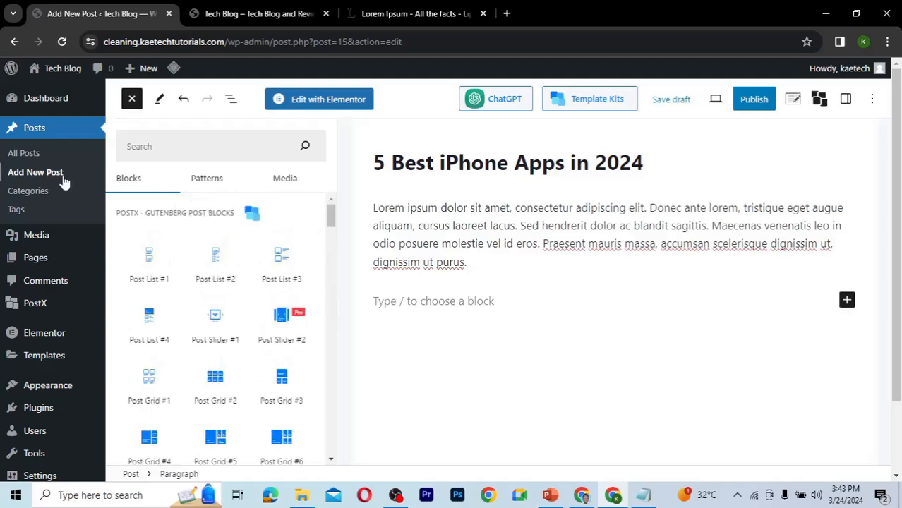
{"action": "mouse_move", "coordinate": [32, 305]}
{"action": "left_click_drag", "start_coordinate": [331, 220], "coordinate": [318, 460]}
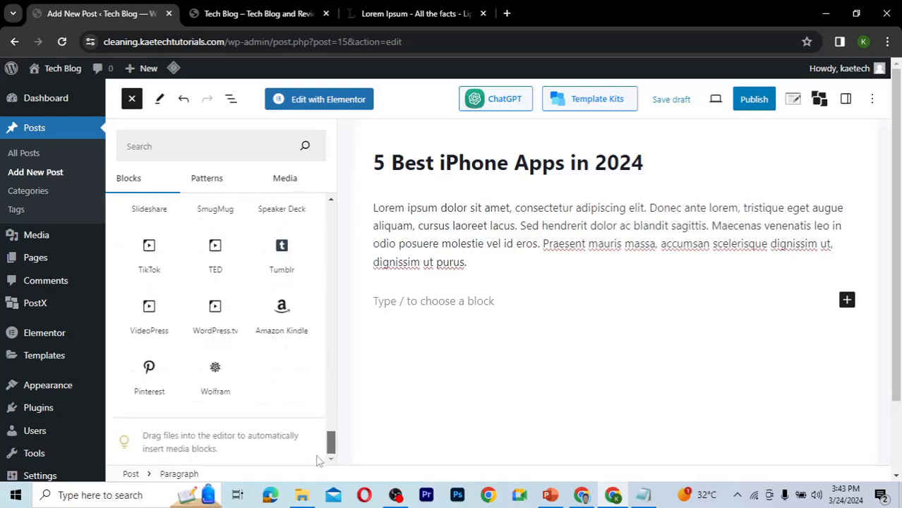
{"action": "scroll", "coordinate": [319, 401], "scroll_direction": "up", "scroll_amount": 8}
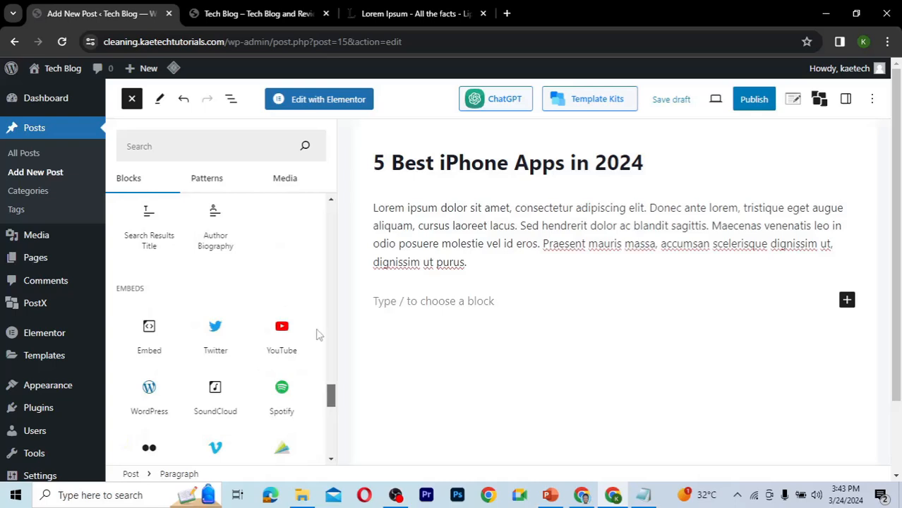
{"action": "scroll", "coordinate": [318, 222], "scroll_direction": "up", "scroll_amount": 20}
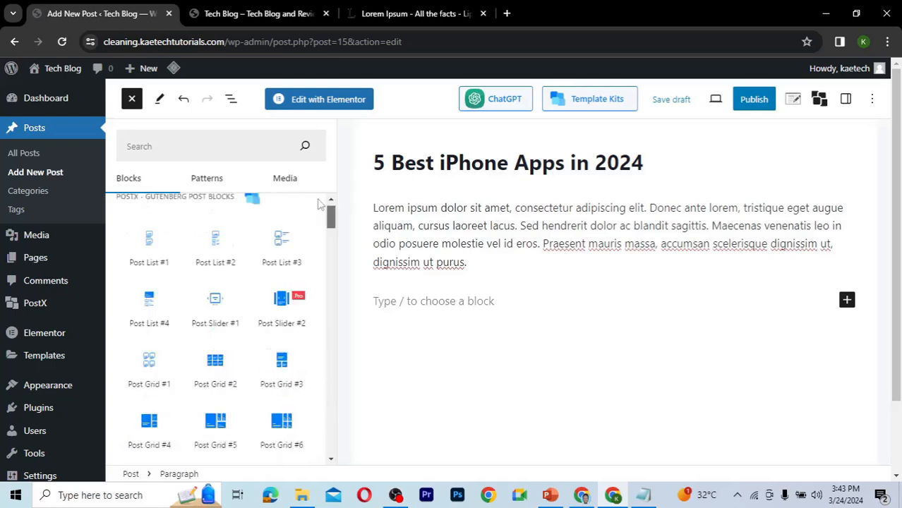
{"action": "left_click", "coordinate": [132, 99]}
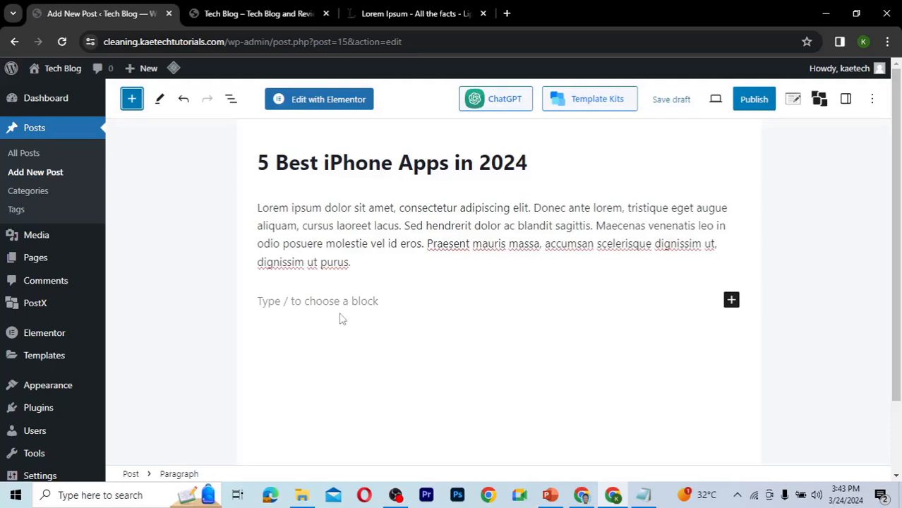
Insert a List block below the intro paragraph by searching the block inserter for lis.
{"action": "left_click", "coordinate": [731, 301]}
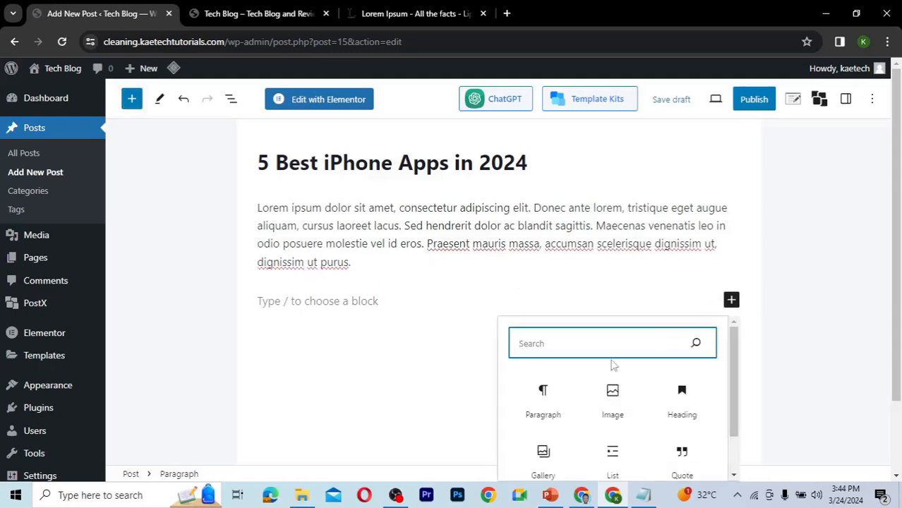
{"action": "type", "text": "li"}
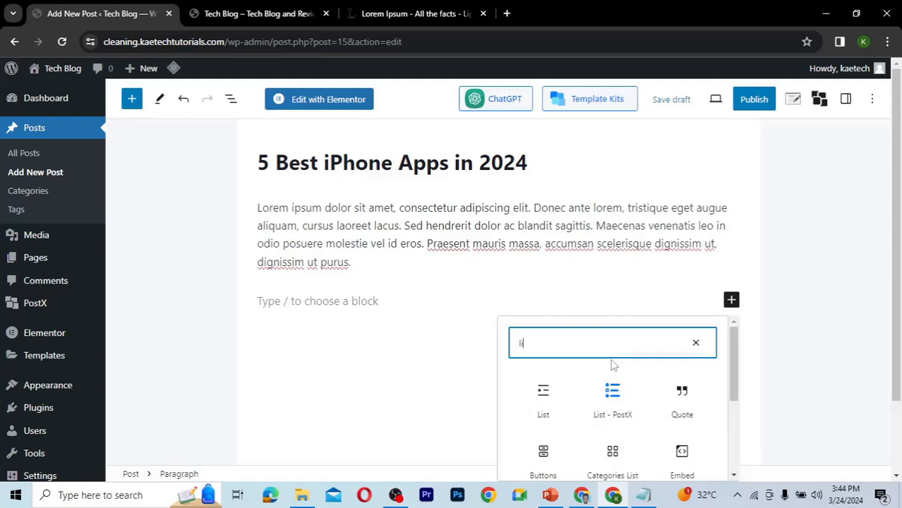
{"action": "type", "text": "s"}
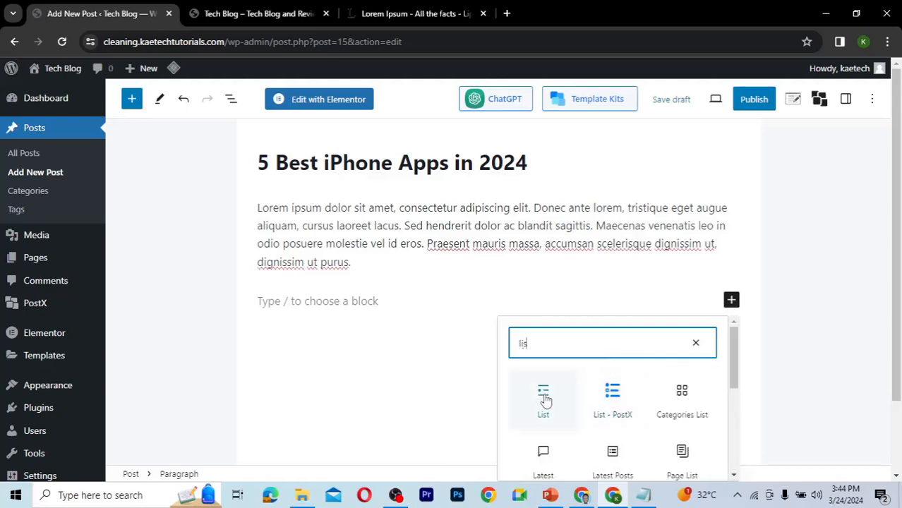
{"action": "left_click", "coordinate": [544, 397]}
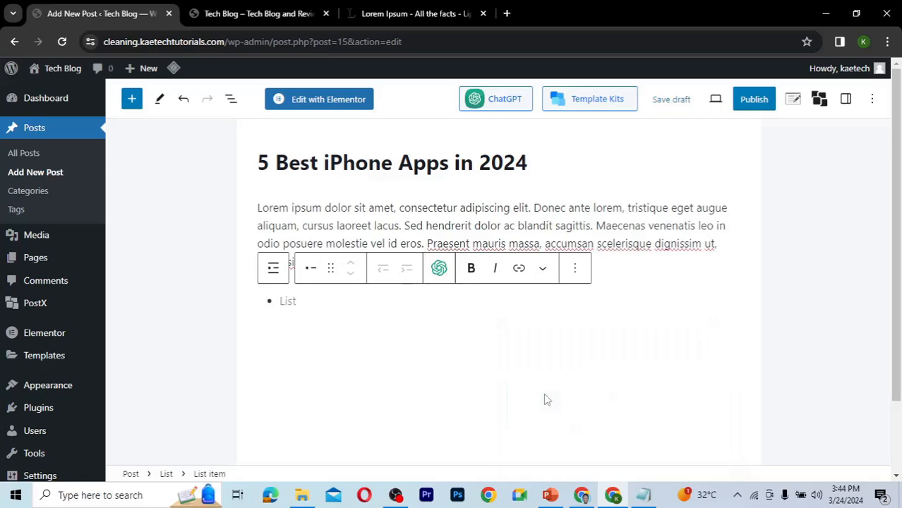
Copy the first generated lorem ipsum paragraph from the lipsum.com tab and return to the post editor.
{"action": "left_click", "coordinate": [411, 14]}
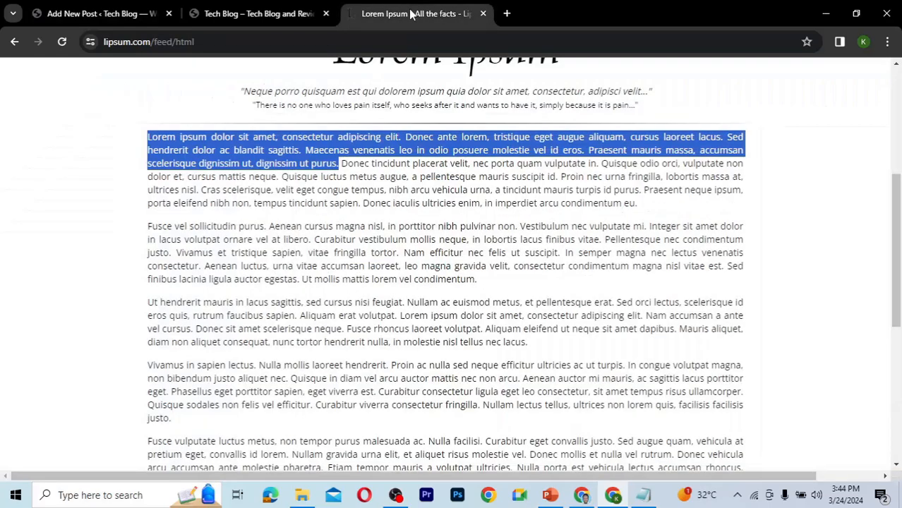
{"action": "left_click", "coordinate": [318, 200]}
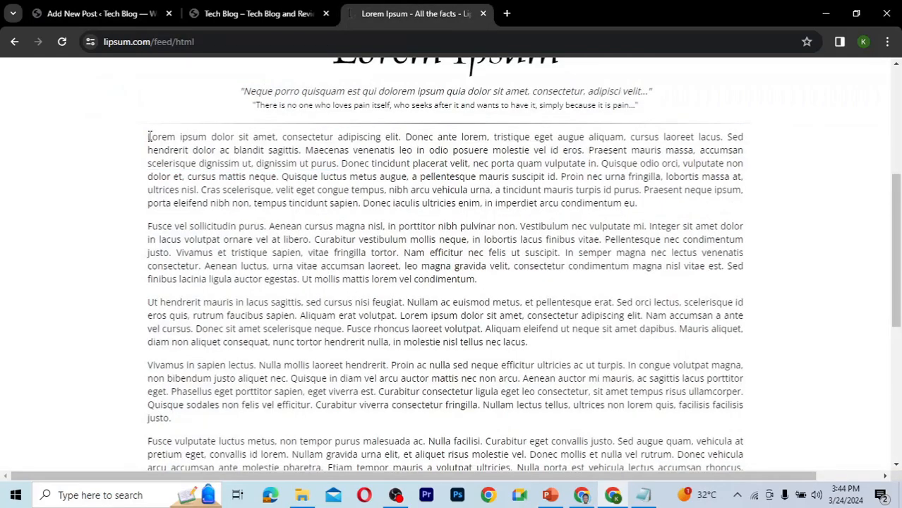
{"action": "left_click", "coordinate": [487, 202], "text": "shift"}
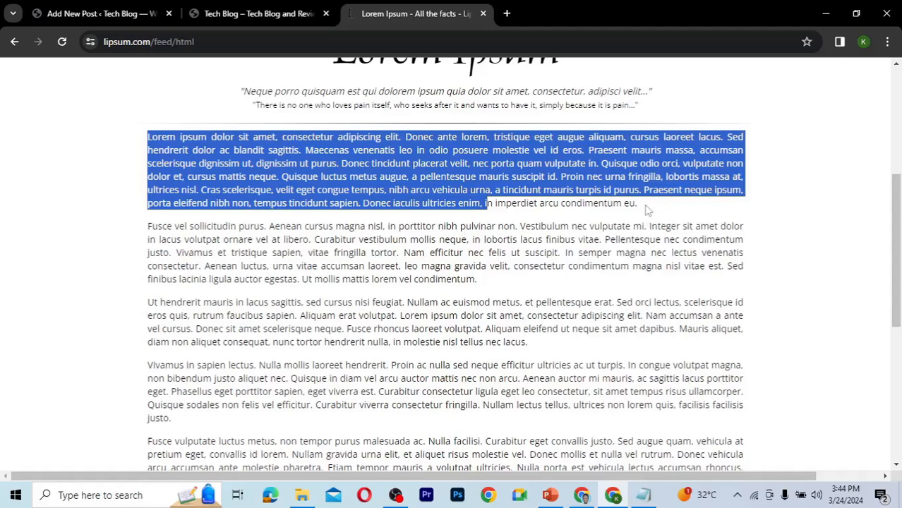
{"action": "left_click_drag", "start_coordinate": [647, 211], "coordinate": [148, 137]}
{"action": "key", "text": "ctrl+c"}
{"action": "left_click", "coordinate": [72, 13]}
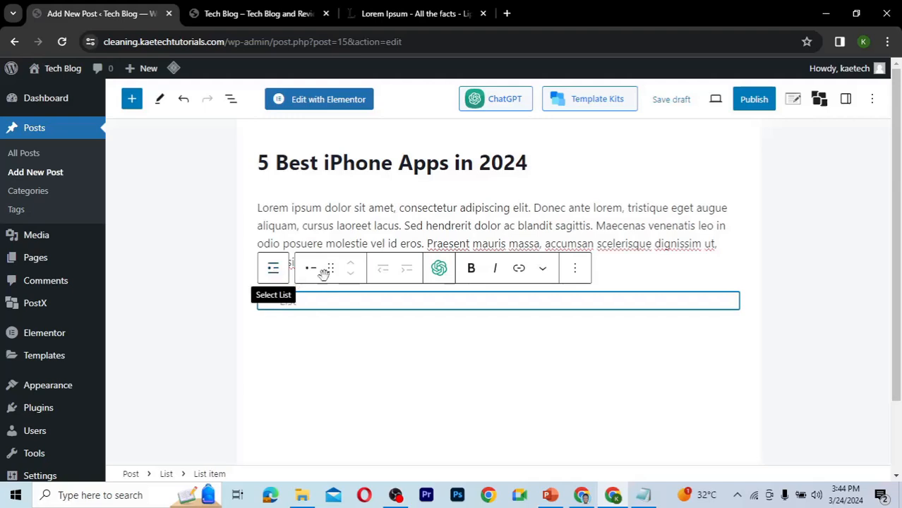
Switch the list to ordered and paste the copied paragraph as its first item, starting a second item.
{"action": "left_click", "coordinate": [274, 272]}
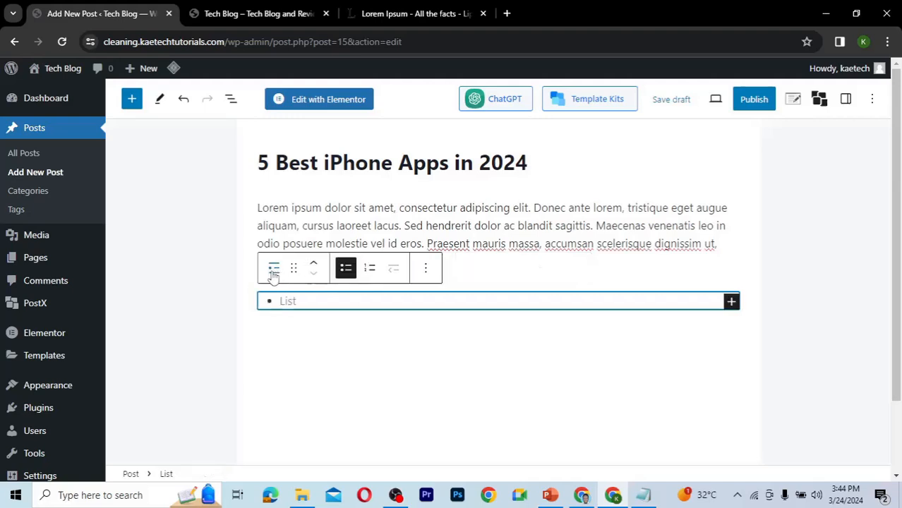
{"action": "left_click", "coordinate": [369, 272]}
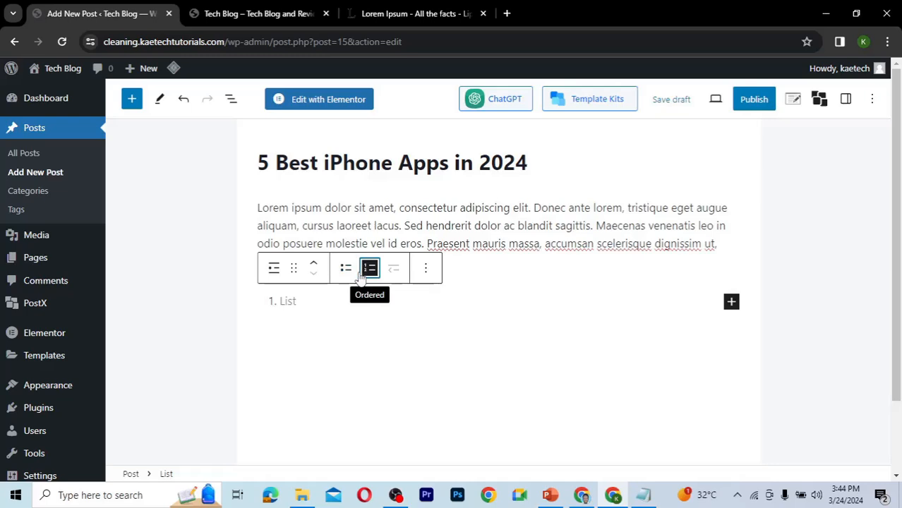
{"action": "left_click", "coordinate": [298, 302]}
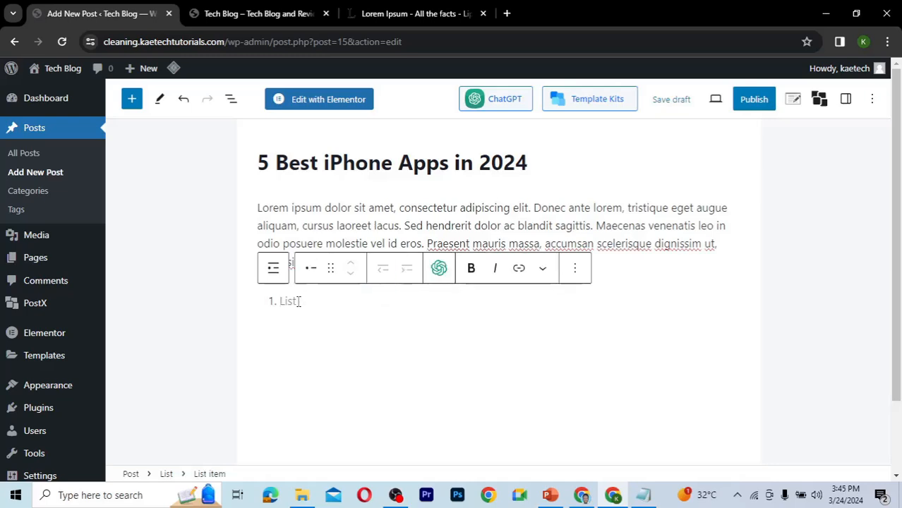
{"action": "key", "text": "ctrl+v"}
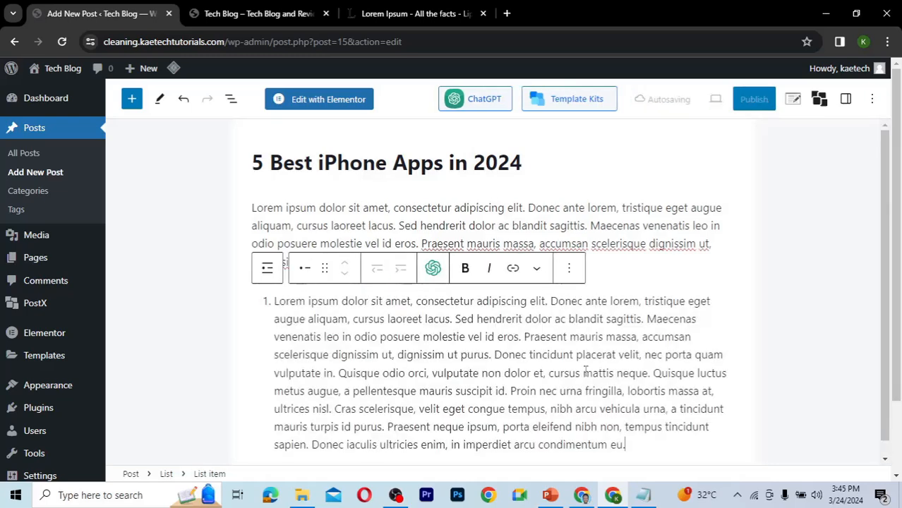
{"action": "key", "text": "Return"}
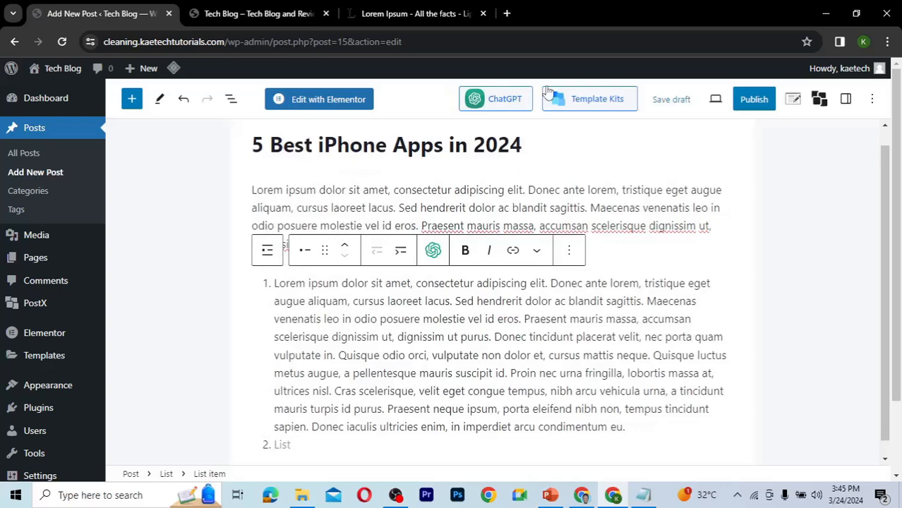
Copy the remaining four lorem ipsum paragraphs and paste them as list items two through five.
{"action": "left_click", "coordinate": [423, 14]}
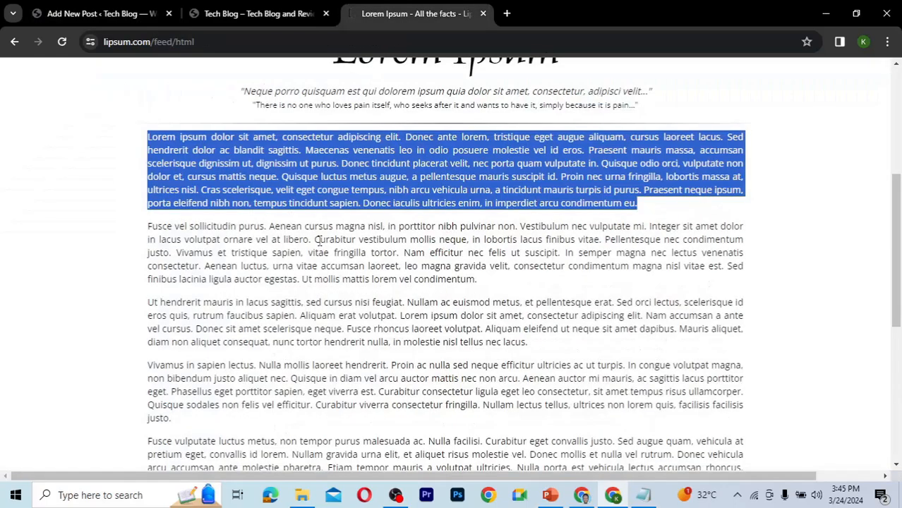
{"action": "left_click_drag", "start_coordinate": [149, 227], "coordinate": [515, 438]}
{"action": "scroll", "coordinate": [532, 452], "scroll_direction": "down", "scroll_amount": 1}
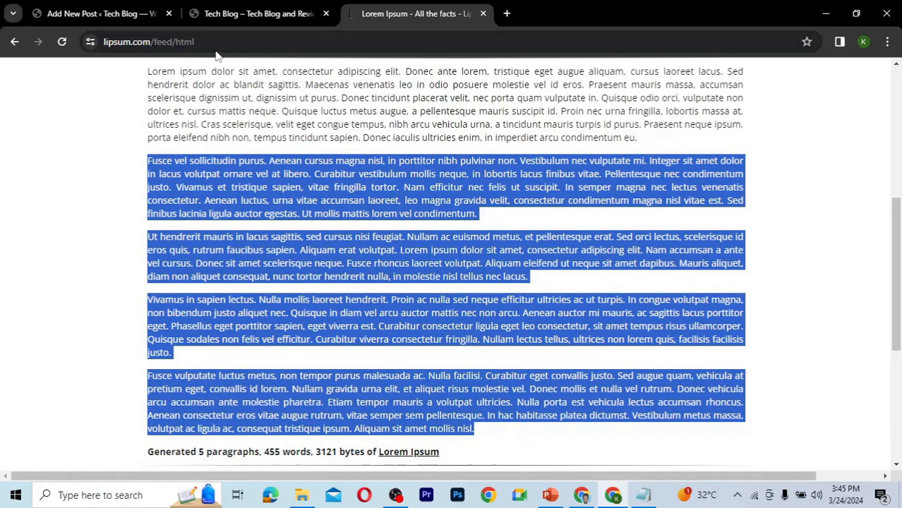
{"action": "left_click", "coordinate": [99, 13]}
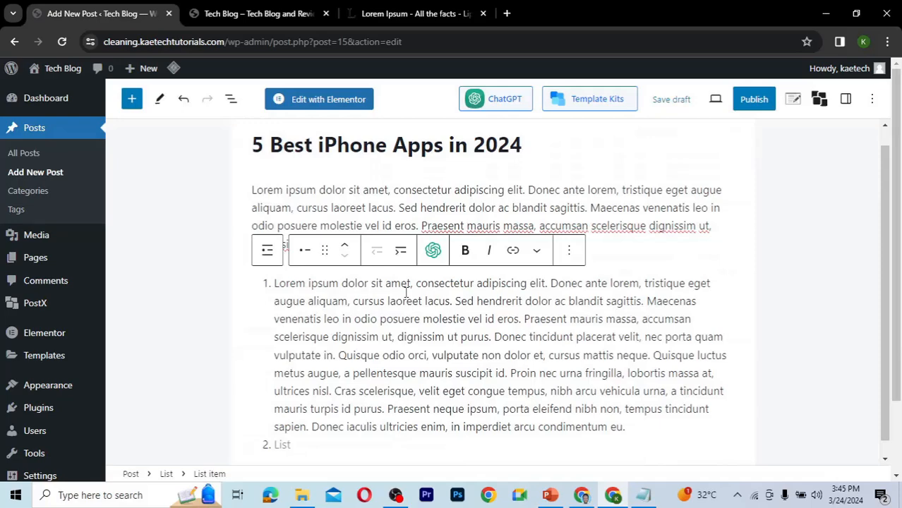
{"action": "key", "text": "ctrl+v"}
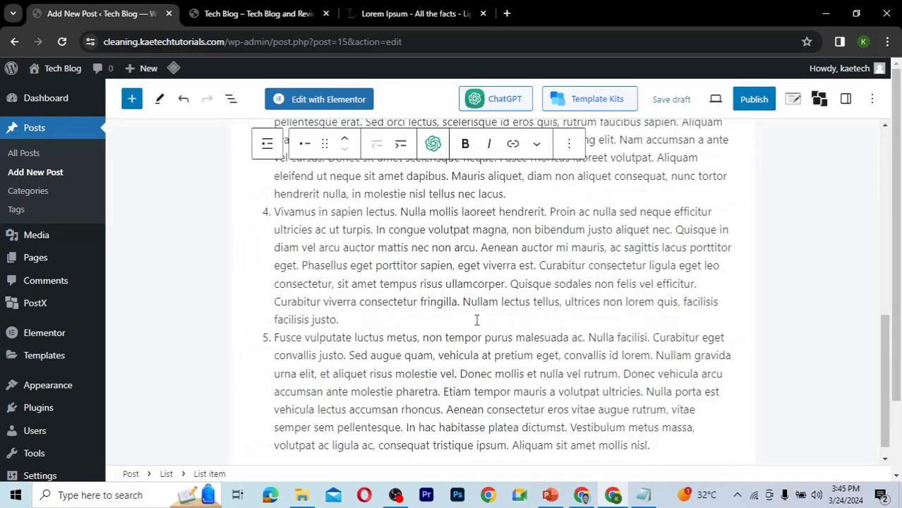
Insert an Image block between the intro paragraph and the numbered list.
{"action": "scroll", "coordinate": [439, 243], "scroll_direction": "up", "scroll_amount": 3}
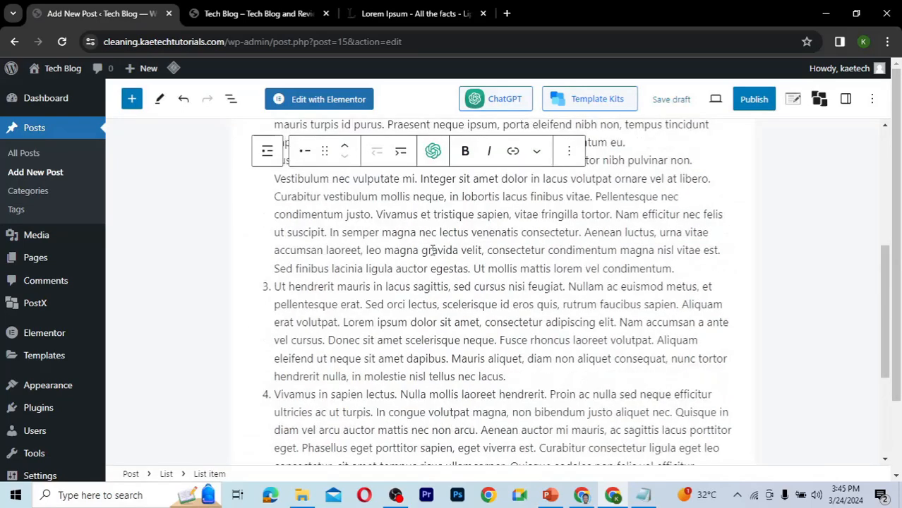
{"action": "scroll", "coordinate": [433, 250], "scroll_direction": "up", "scroll_amount": 4}
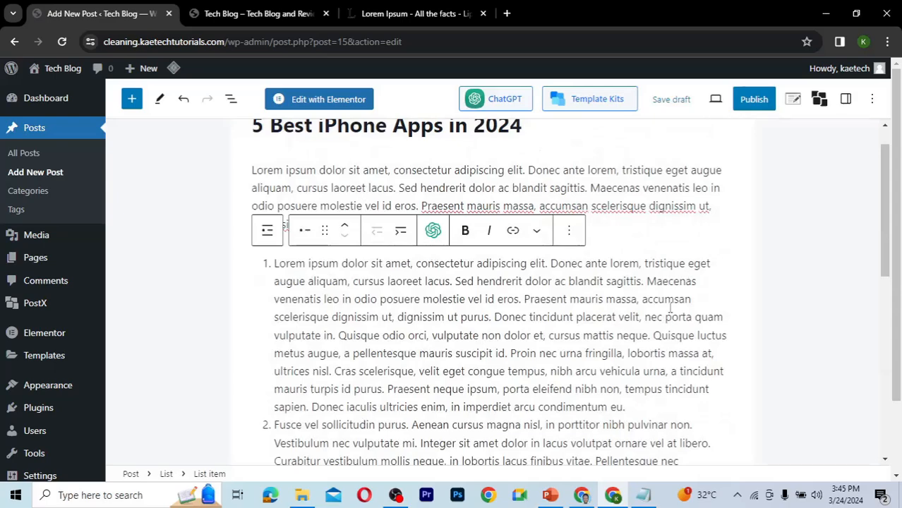
{"action": "scroll", "coordinate": [670, 309], "scroll_direction": "up", "scroll_amount": 1}
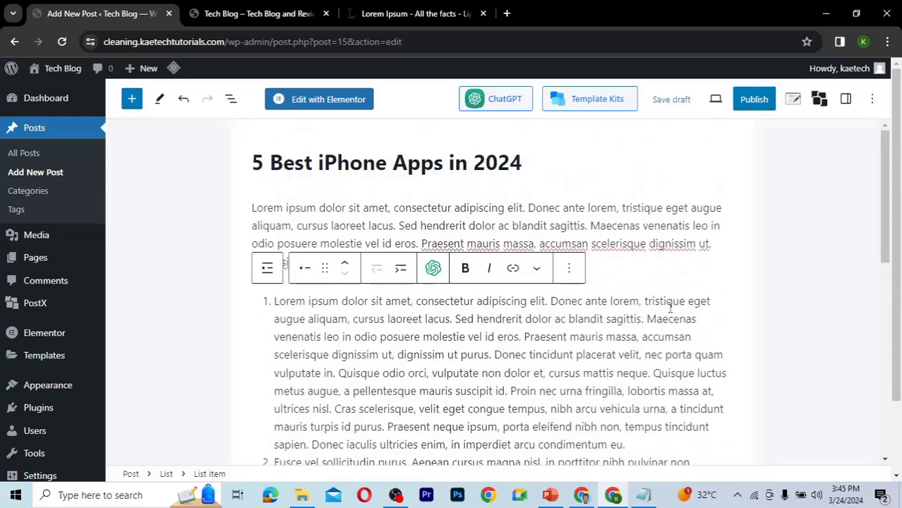
{"action": "scroll", "coordinate": [671, 309], "scroll_direction": "down", "scroll_amount": 5}
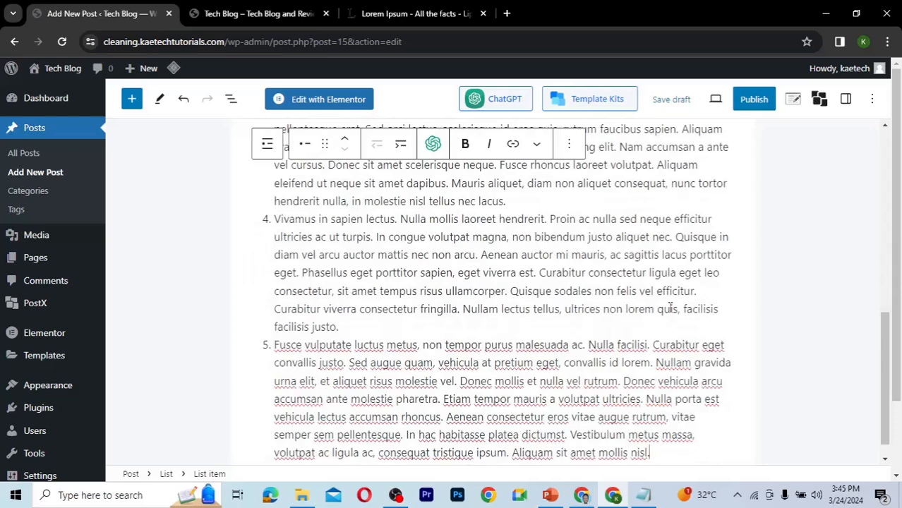
{"action": "scroll", "coordinate": [670, 318], "scroll_direction": "down", "scroll_amount": 1}
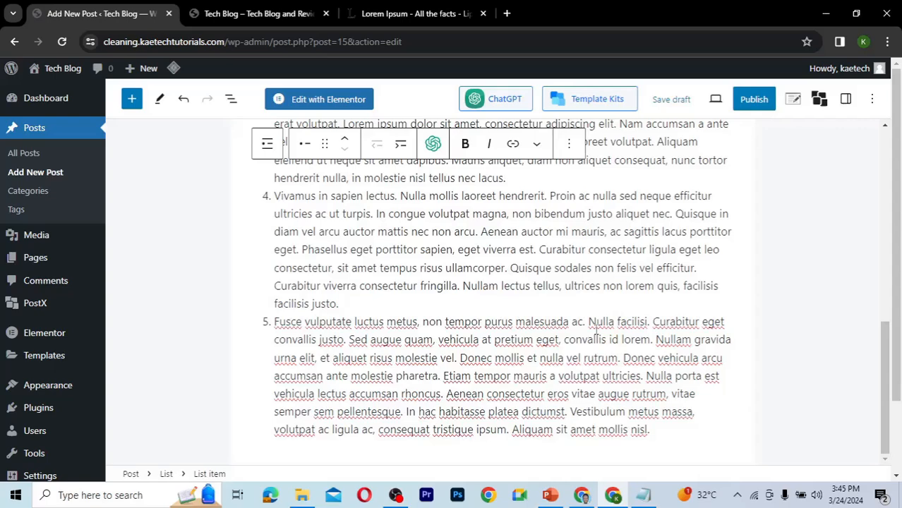
{"action": "scroll", "coordinate": [596, 330], "scroll_direction": "up", "scroll_amount": 10}
{"action": "left_click", "coordinate": [682, 258]}
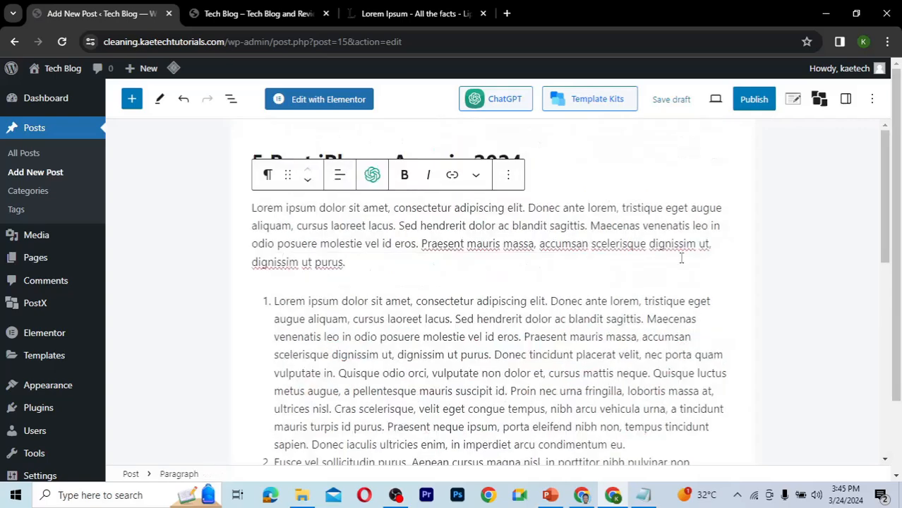
{"action": "key", "text": "Return"}
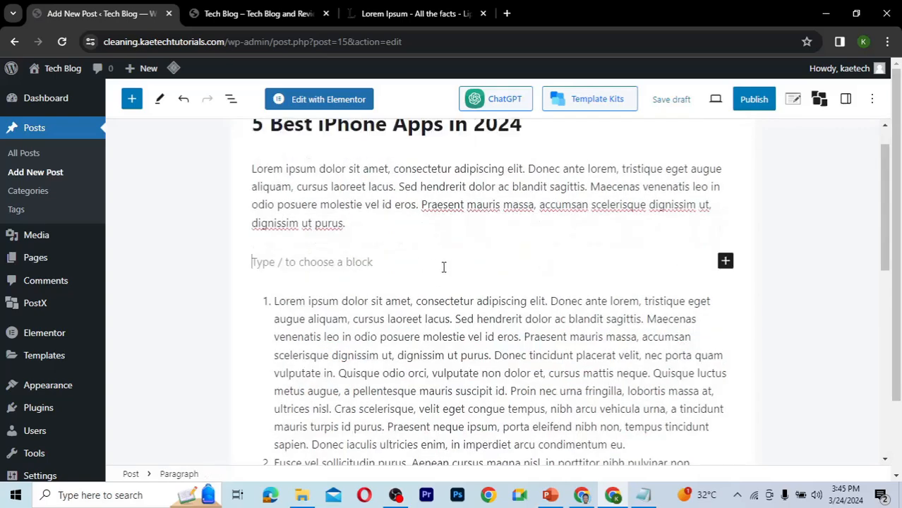
{"action": "left_click", "coordinate": [726, 262]}
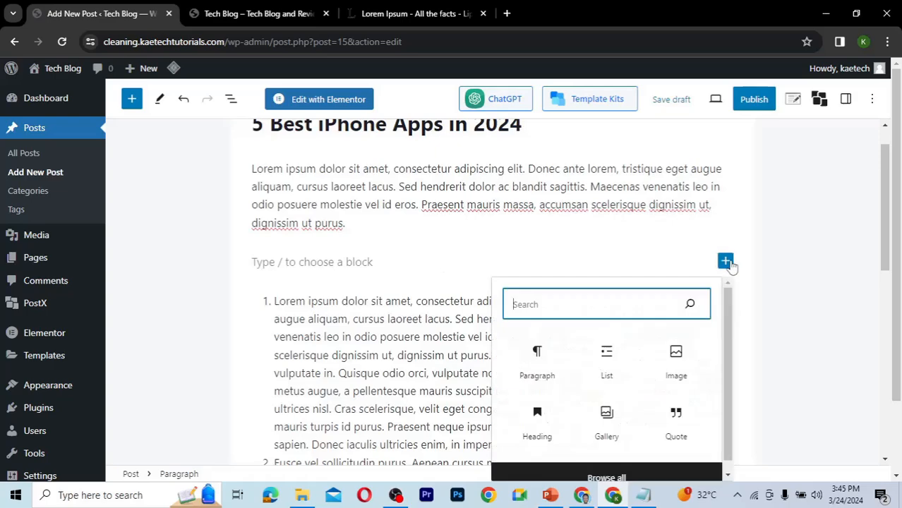
{"action": "left_click", "coordinate": [674, 360]}
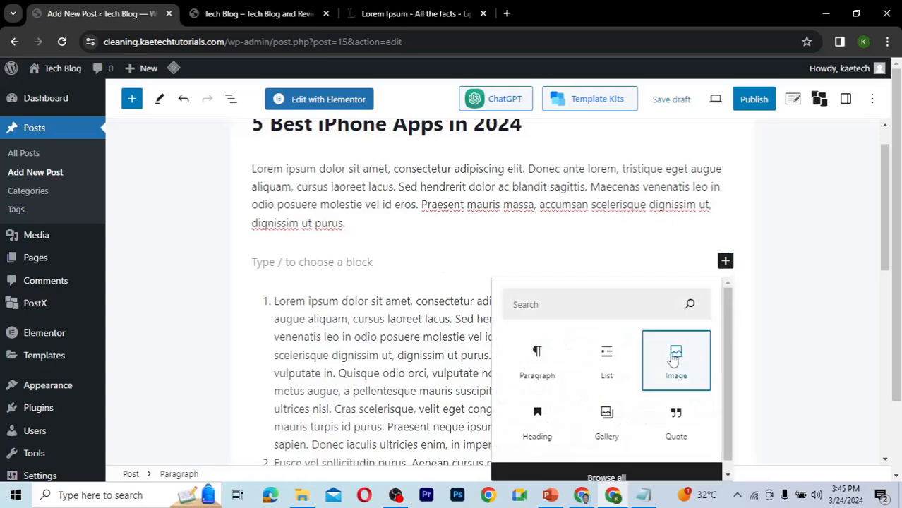
{"action": "left_click", "coordinate": [674, 360]}
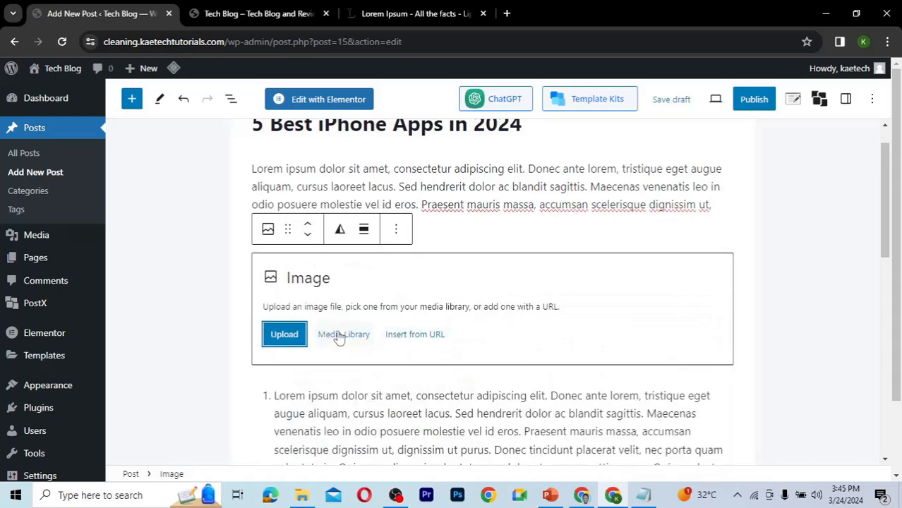
Open the media library and upload all images from the Tech blog's blog post images folder.
{"action": "left_click", "coordinate": [341, 337]}
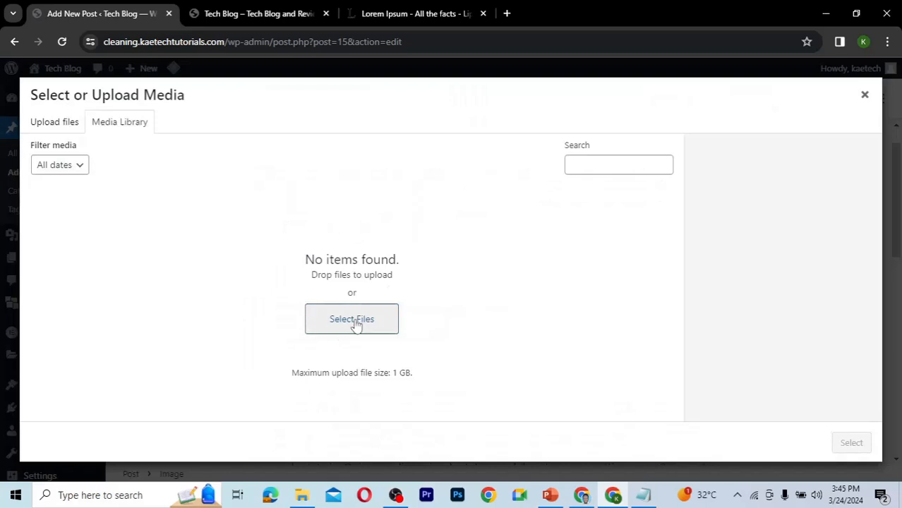
{"action": "left_click", "coordinate": [303, 497]}
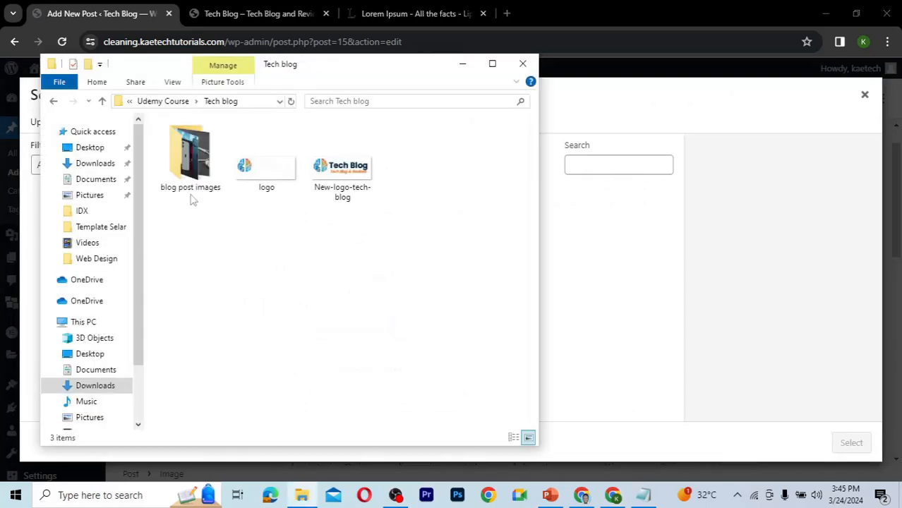
{"action": "double_click", "coordinate": [192, 162]}
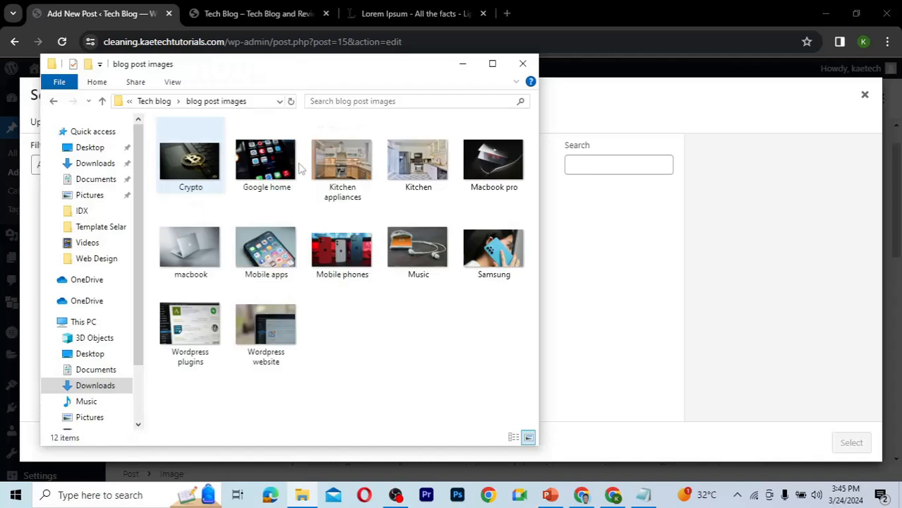
{"action": "left_click", "coordinate": [201, 161]}
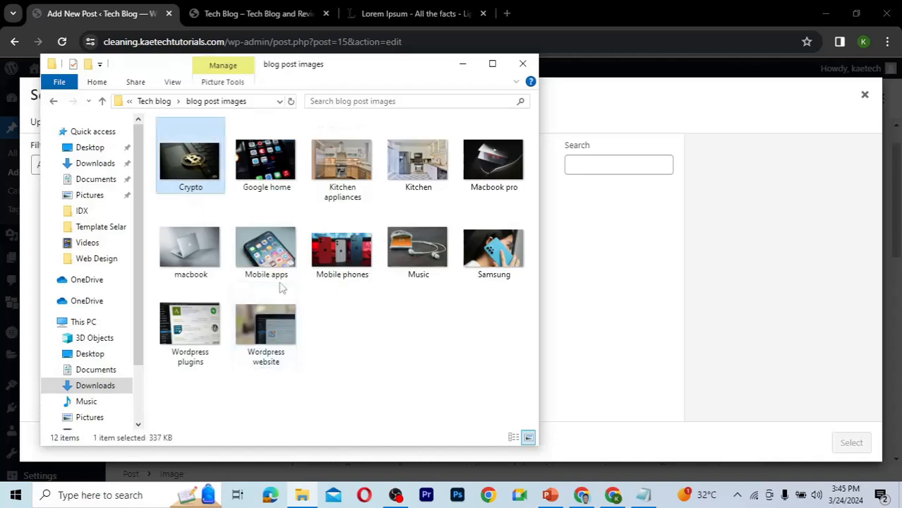
{"action": "left_click", "coordinate": [281, 336], "text": "shift"}
{"action": "left_click_drag", "start_coordinate": [279, 336], "coordinate": [595, 313]}
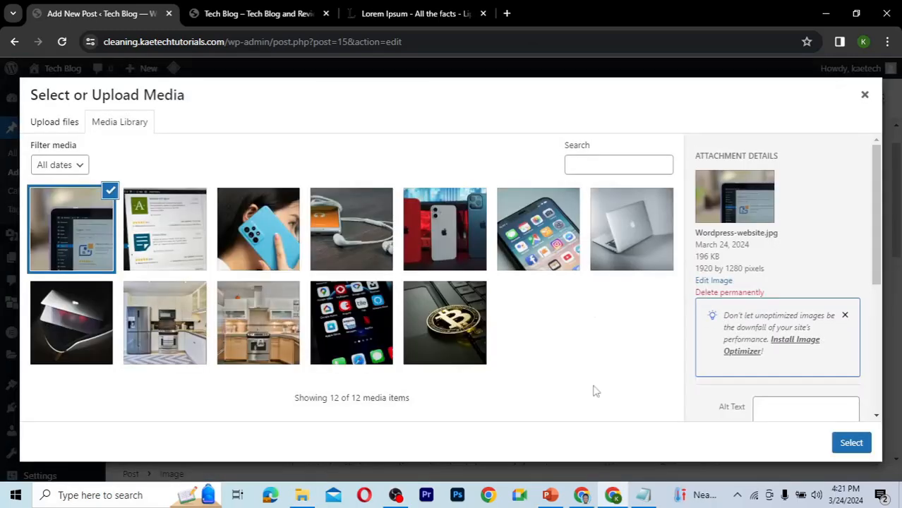
Select the Mobile-apps image from the media library and insert it into the Image block.
{"action": "left_click", "coordinate": [536, 229]}
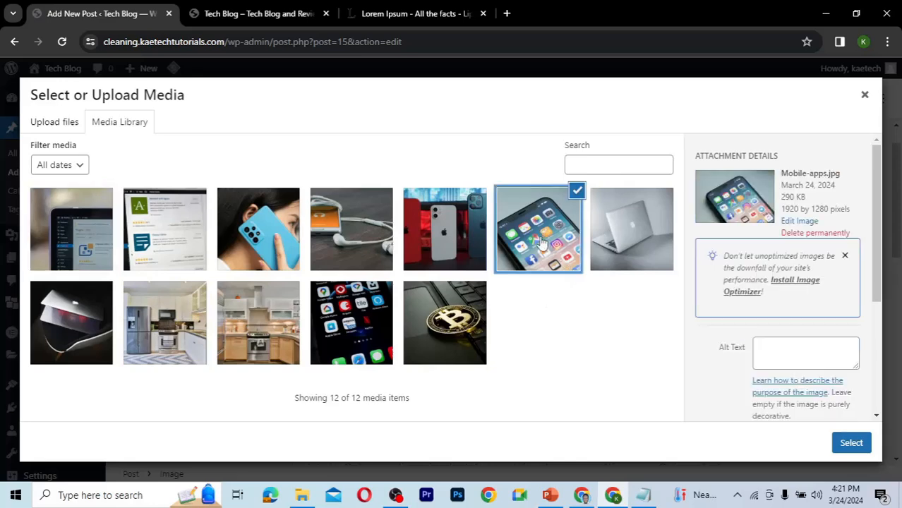
{"action": "left_click", "coordinate": [856, 448]}
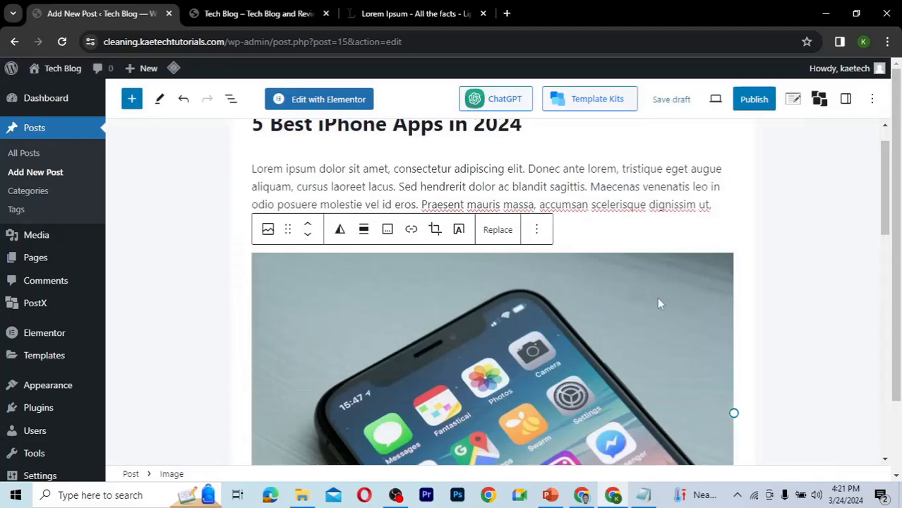
{"action": "left_click_drag", "start_coordinate": [890, 212], "coordinate": [876, 223]}
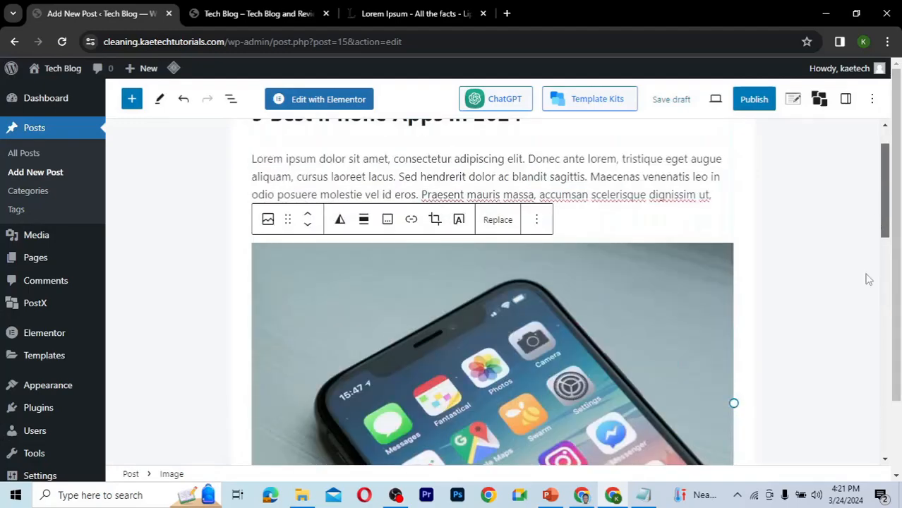
Set the Mobile-apps image as the post's featured image.
{"action": "scroll", "coordinate": [842, 363], "scroll_direction": "down", "scroll_amount": 15}
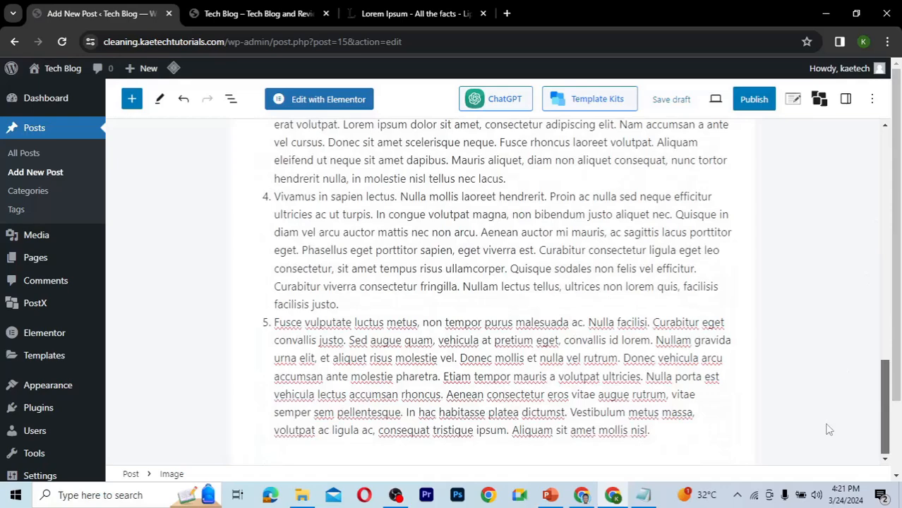
{"action": "scroll", "coordinate": [851, 269], "scroll_direction": "up", "scroll_amount": 12}
{"action": "scroll", "coordinate": [851, 269], "scroll_direction": "up", "scroll_amount": 4}
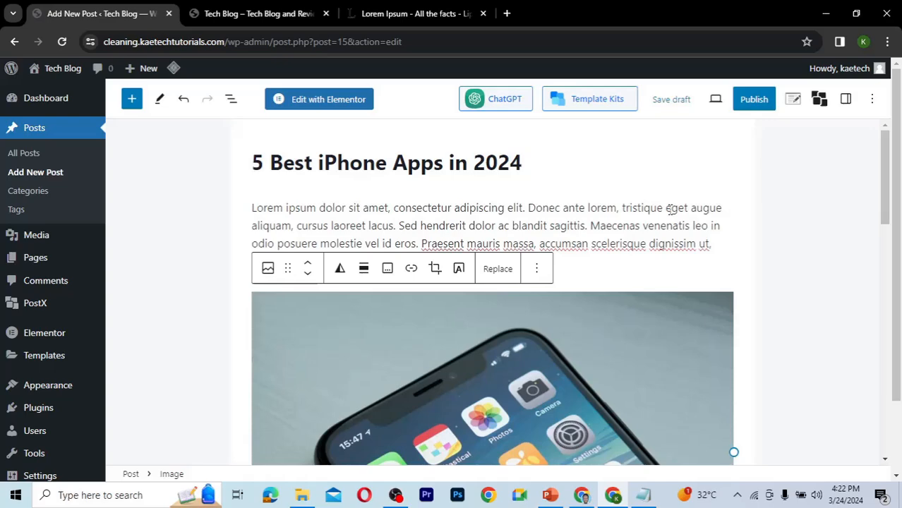
{"action": "left_click", "coordinate": [845, 100]}
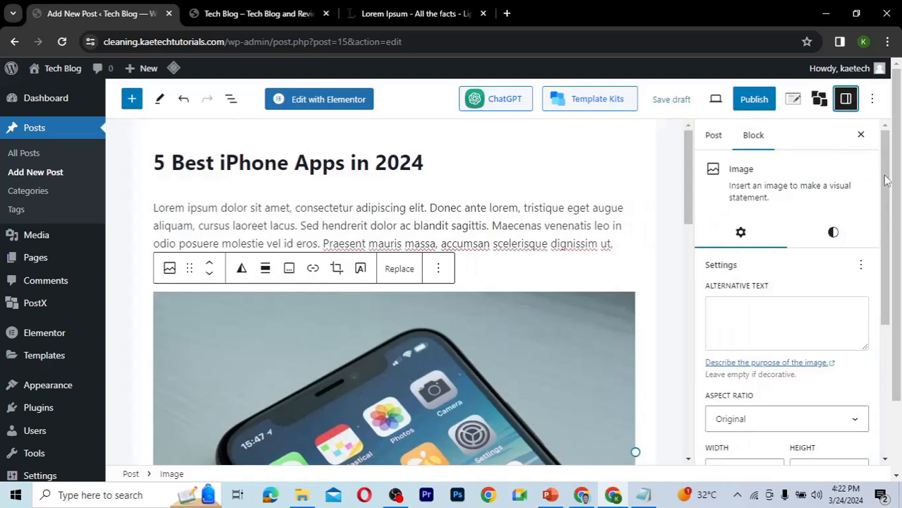
{"action": "left_click", "coordinate": [712, 139]}
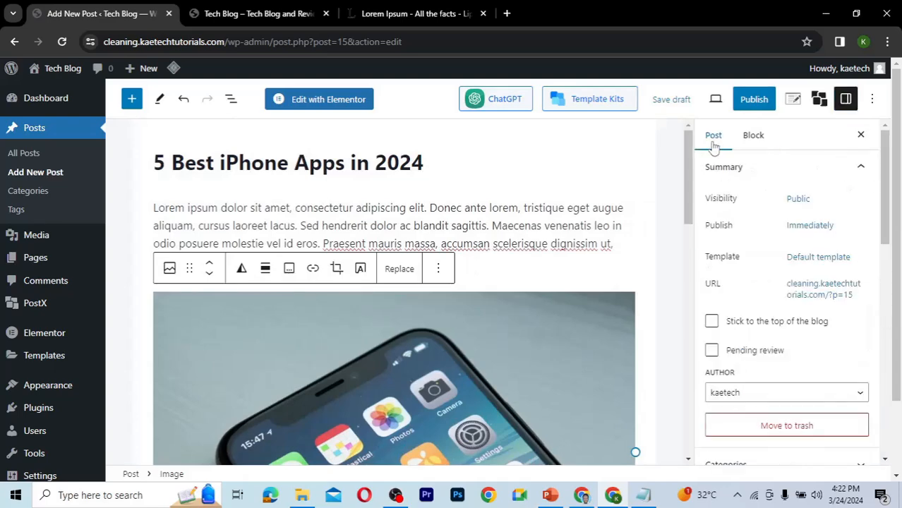
{"action": "left_click_drag", "start_coordinate": [889, 192], "coordinate": [877, 281]}
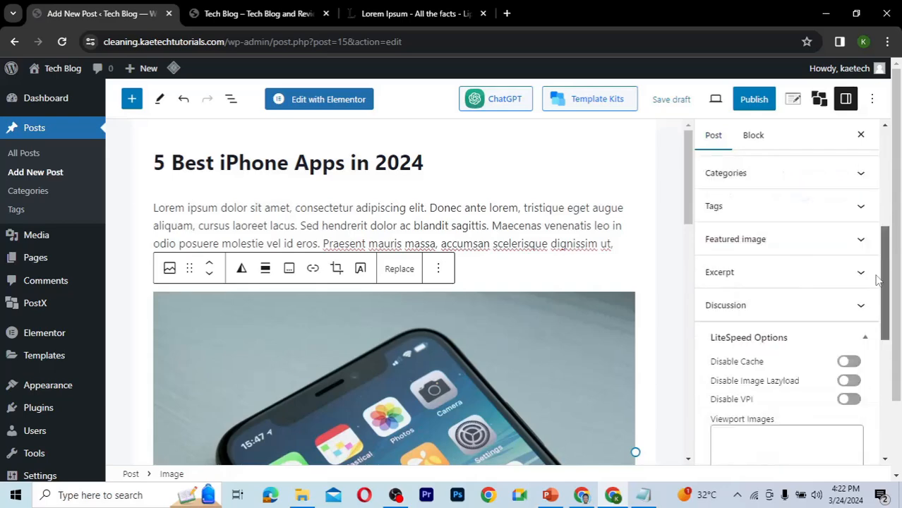
{"action": "left_click", "coordinate": [767, 244]}
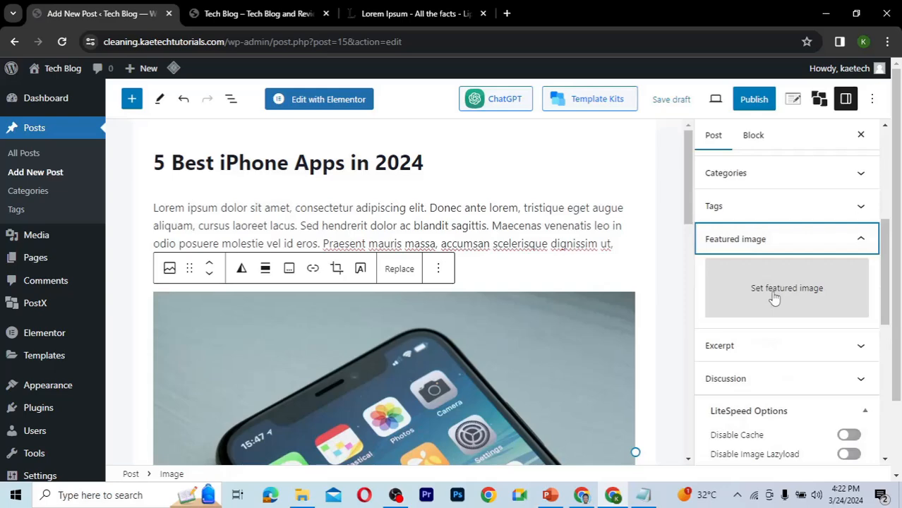
{"action": "left_click", "coordinate": [774, 295]}
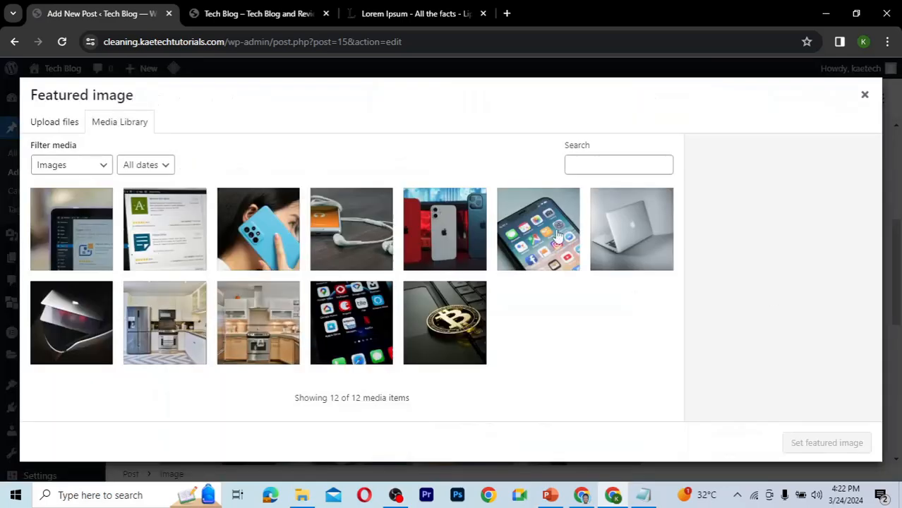
{"action": "left_click", "coordinate": [526, 231]}
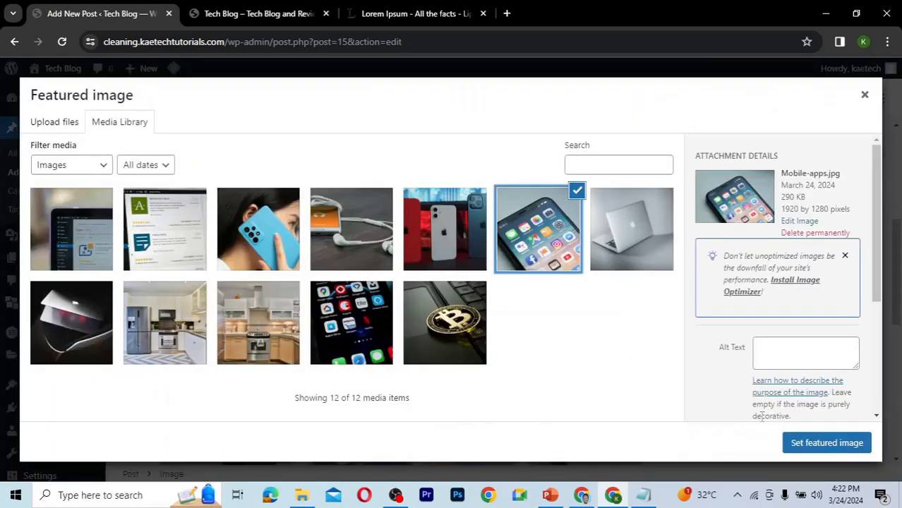
{"action": "left_click", "coordinate": [811, 443]}
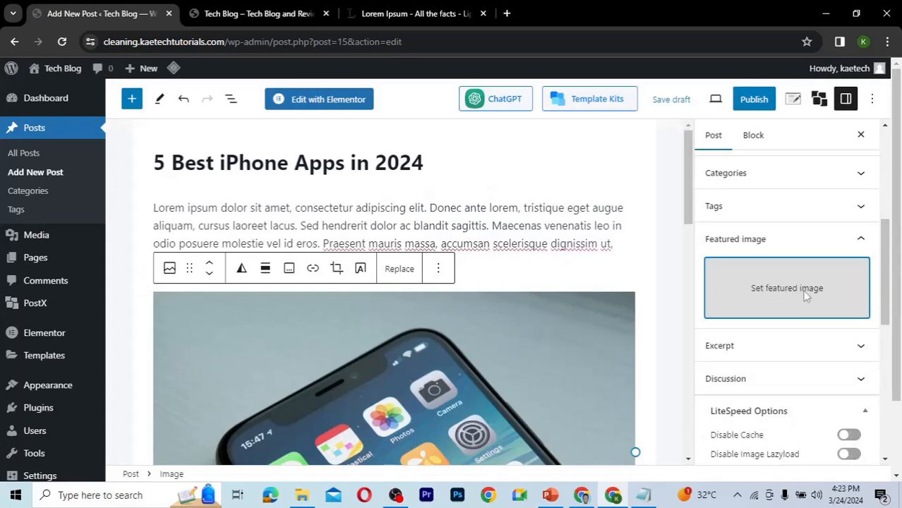
{"action": "left_click", "coordinate": [805, 297]}
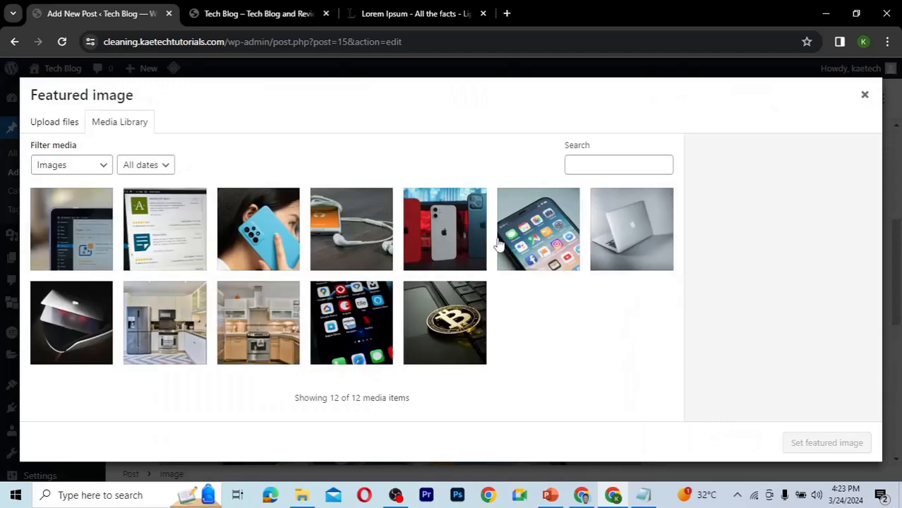
{"action": "left_click", "coordinate": [526, 247]}
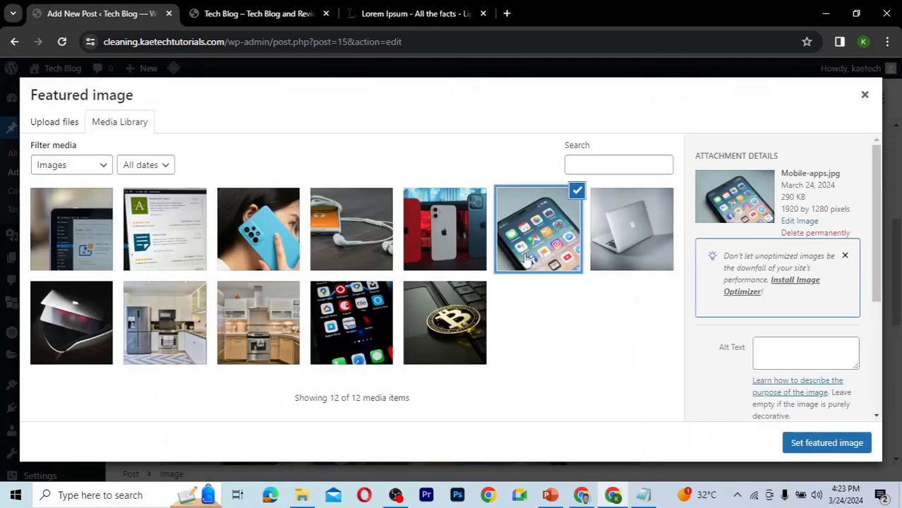
{"action": "left_click", "coordinate": [840, 449]}
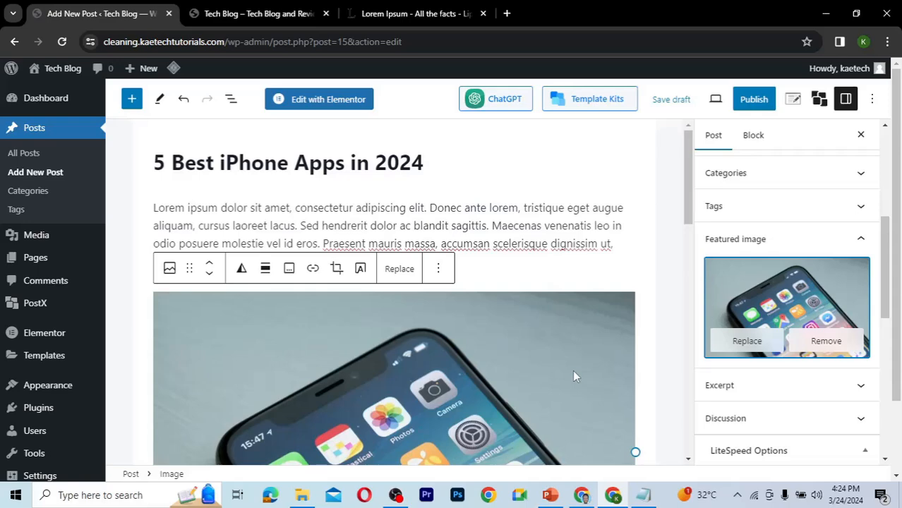
Assign the post to the Apps category.
{"action": "left_click", "coordinate": [775, 182]}
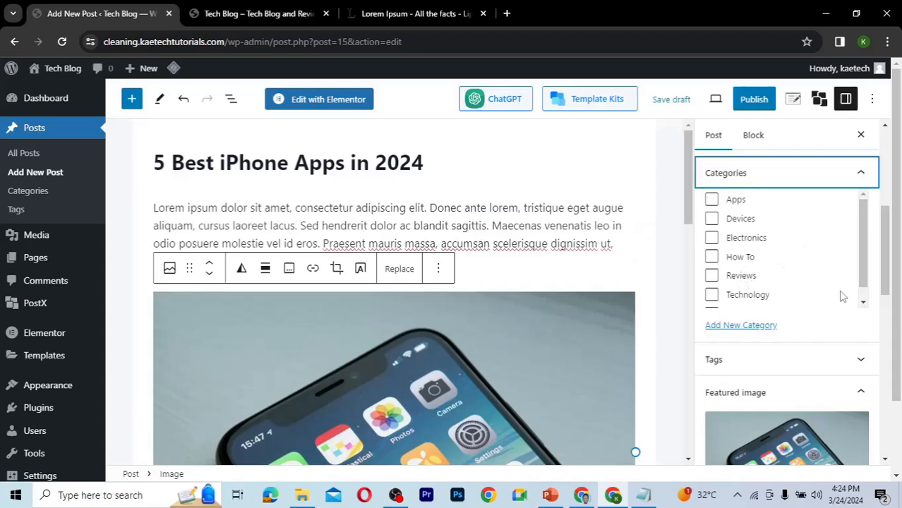
{"action": "mouse_move", "coordinate": [864, 251]}
{"action": "left_mouse_down"}
{"action": "mouse_move", "coordinate": [866, 279]}
{"action": "mouse_move", "coordinate": [865, 266]}
{"action": "left_mouse_up"}
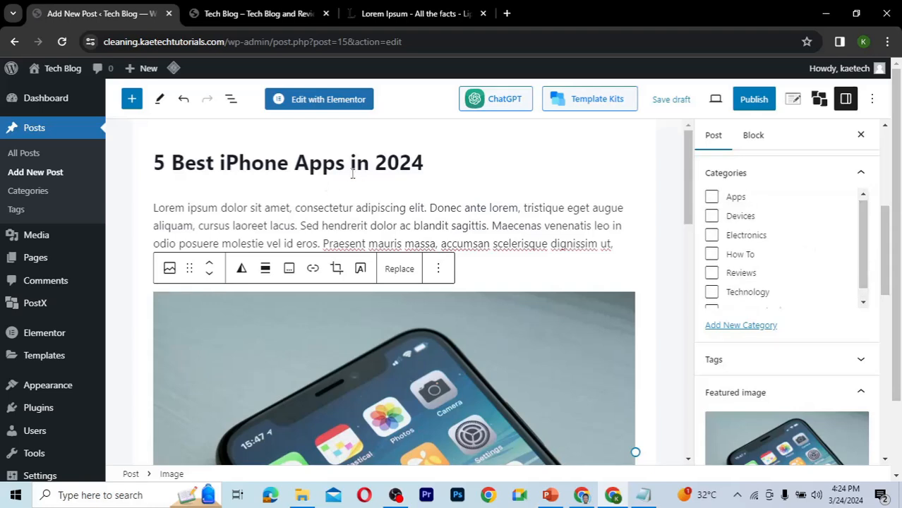
{"action": "left_click", "coordinate": [711, 197]}
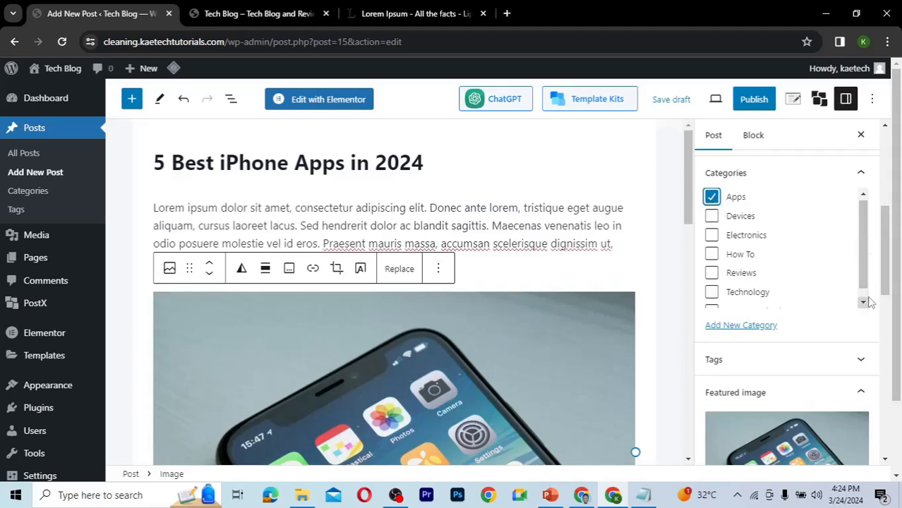
Add the tags "best apps" and "best iPhone apps" to the post.
{"action": "scroll", "coordinate": [888, 243], "scroll_direction": "down", "scroll_amount": 1}
{"action": "scroll", "coordinate": [838, 271], "scroll_direction": "down", "scroll_amount": 1}
{"action": "left_click", "coordinate": [838, 269]}
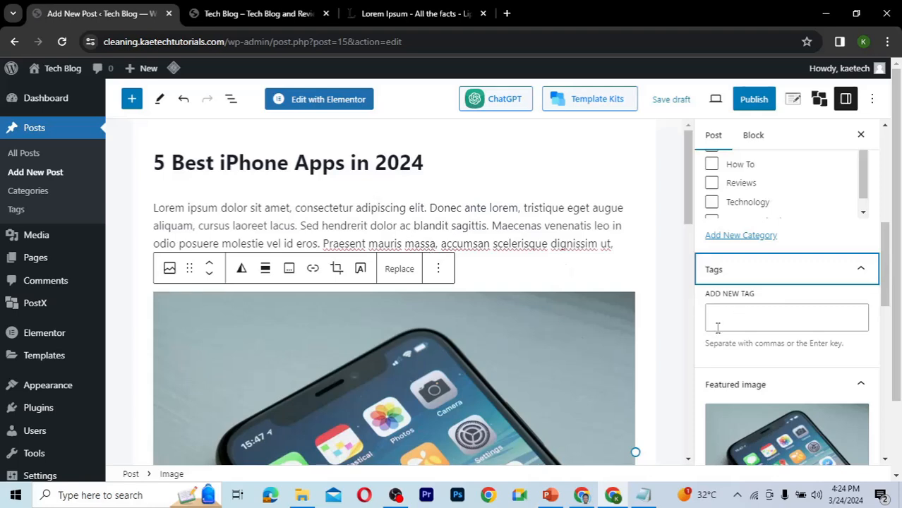
{"action": "left_click", "coordinate": [754, 324]}
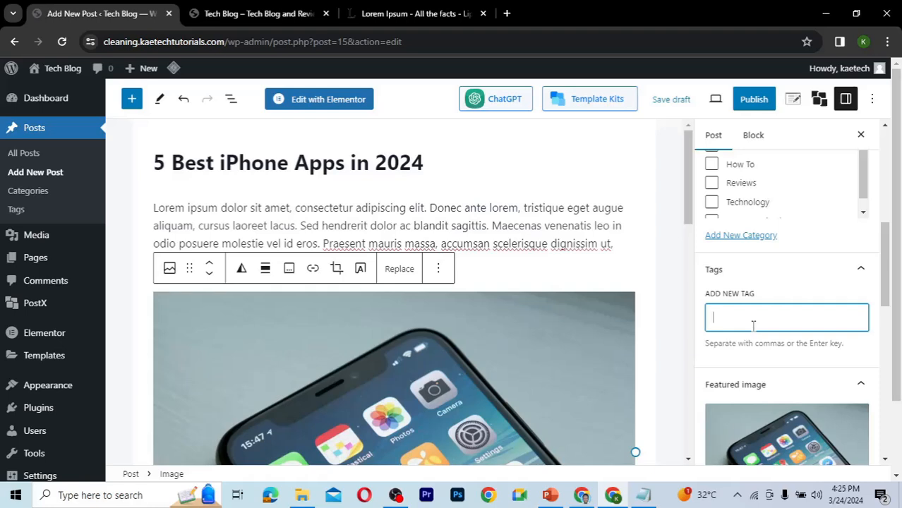
{"action": "type", "text": "best apps"}
{"action": "key", "text": "Return"}
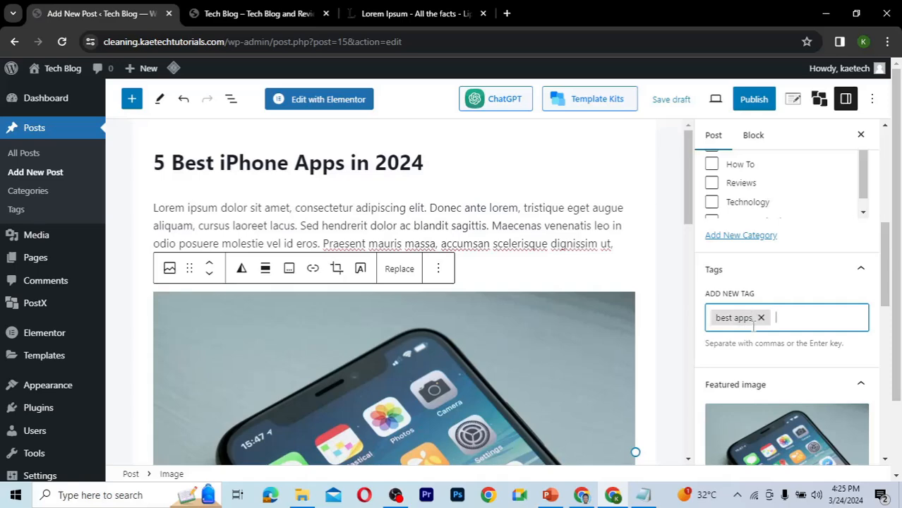
{"action": "type", "text": "best iPhone apps"}
{"action": "key", "text": "Return"}
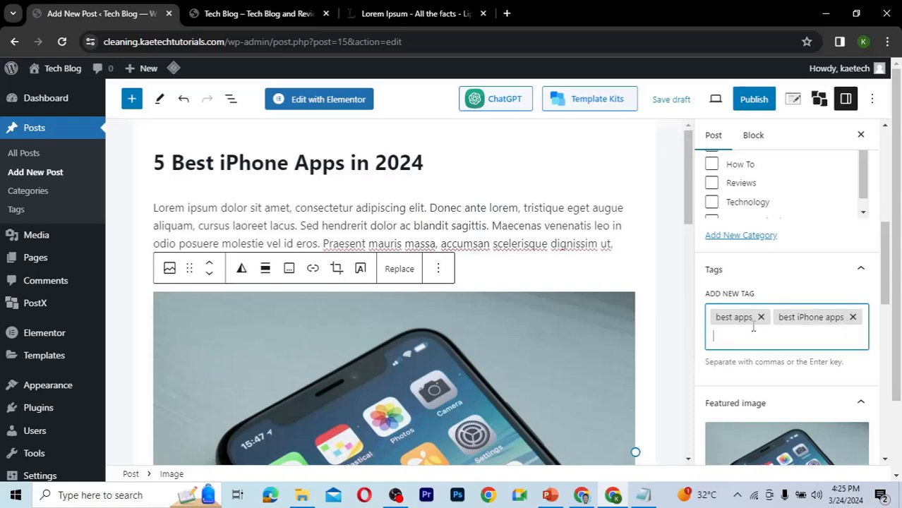
{"action": "key", "text": "BackSpace"}
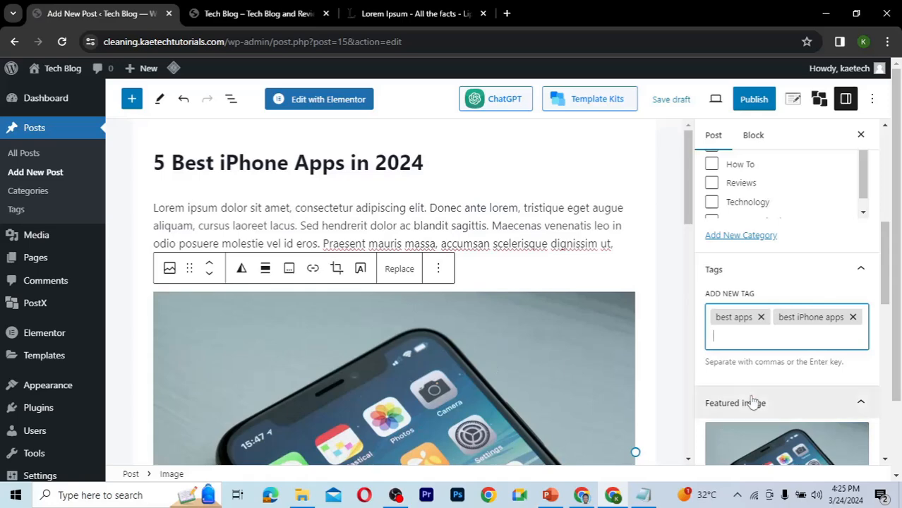
Turn off both Allow comments and Allow pingbacks & trackbacks in the post's discussion settings.
{"action": "left_click_drag", "start_coordinate": [890, 288], "coordinate": [886, 372]}
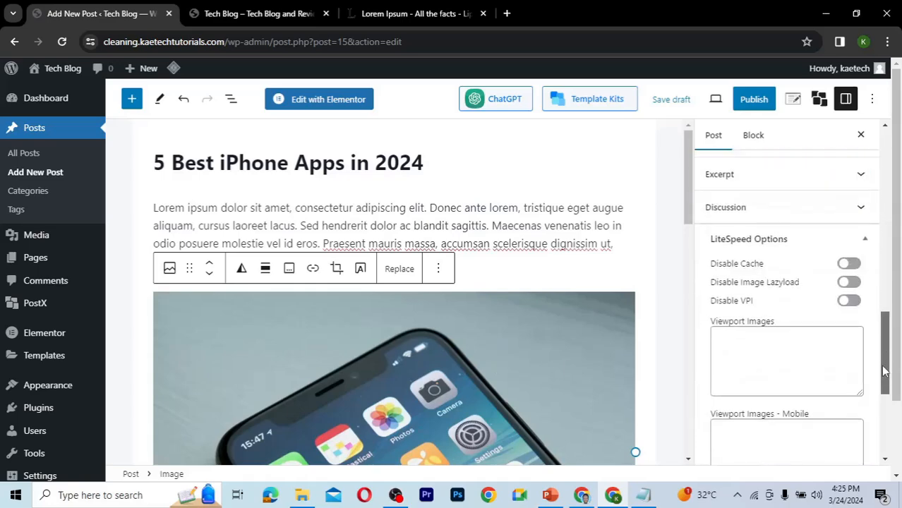
{"action": "left_click", "coordinate": [755, 213]}
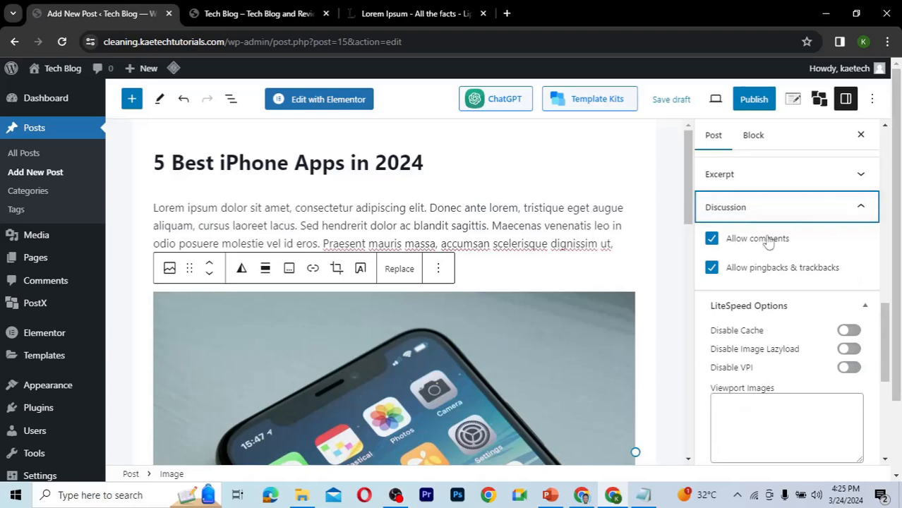
{"action": "left_click", "coordinate": [714, 242]}
{"action": "left_click", "coordinate": [712, 268]}
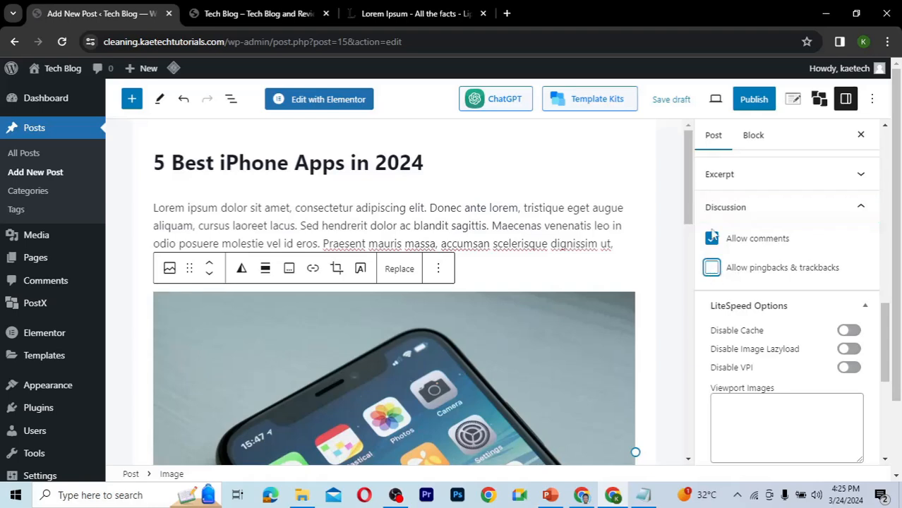
{"action": "left_click", "coordinate": [713, 236]}
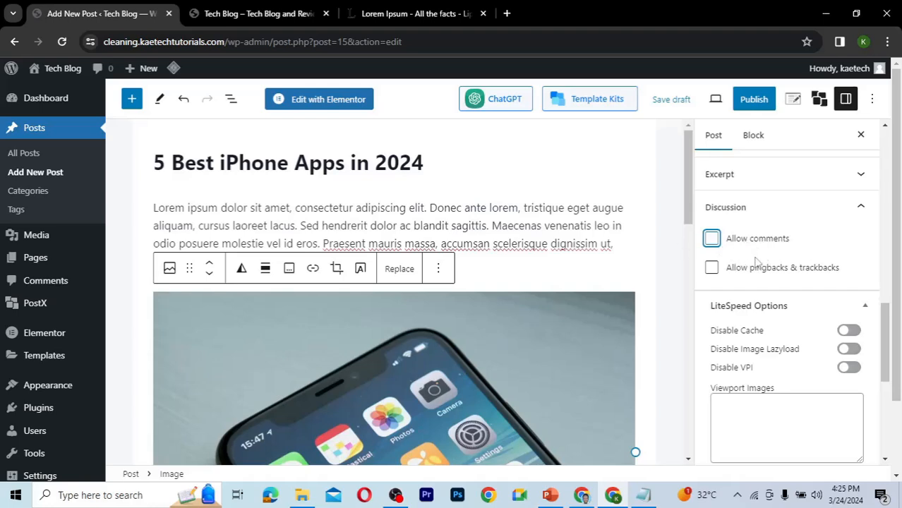
{"action": "left_click", "coordinate": [822, 220]}
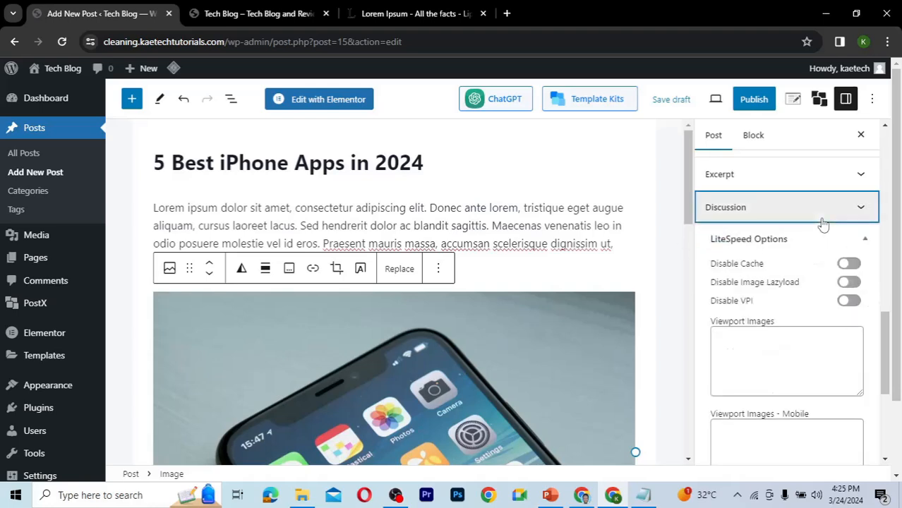
Publish the post.
{"action": "left_click_drag", "start_coordinate": [889, 349], "coordinate": [875, 138]}
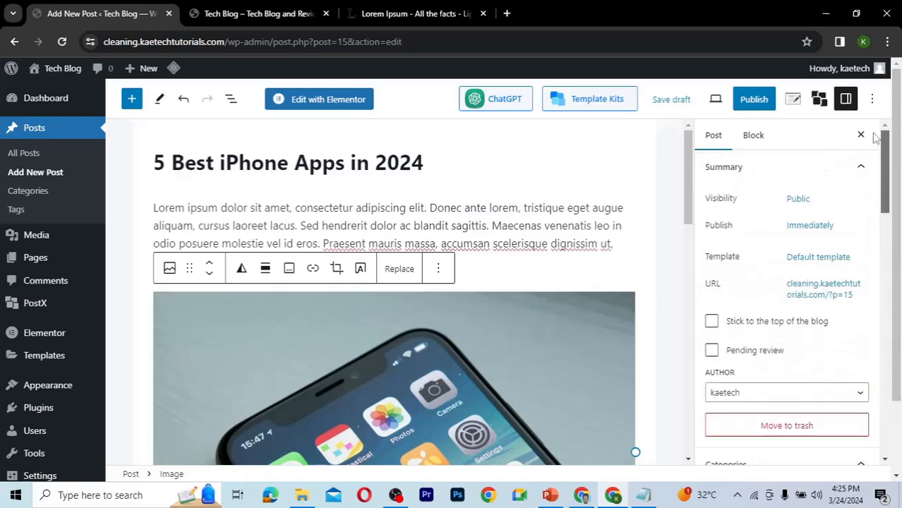
{"action": "left_click", "coordinate": [754, 100]}
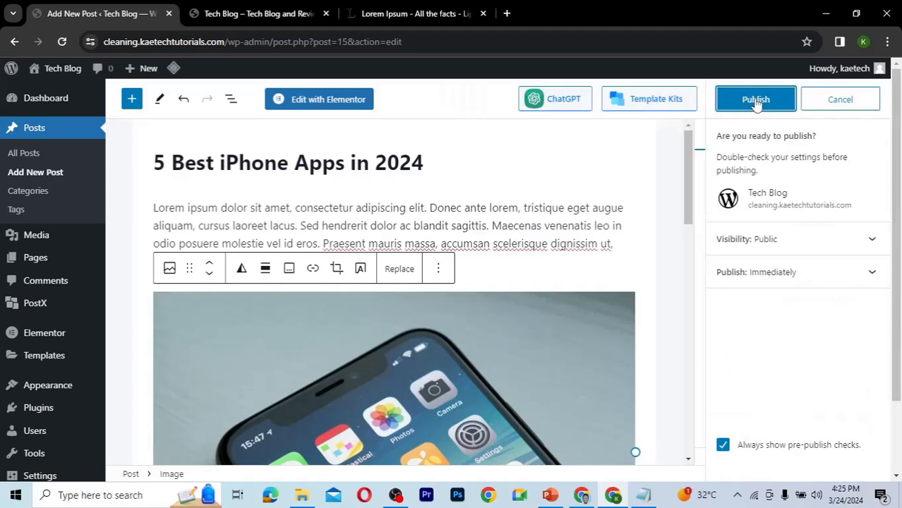
{"action": "left_click", "coordinate": [754, 100]}
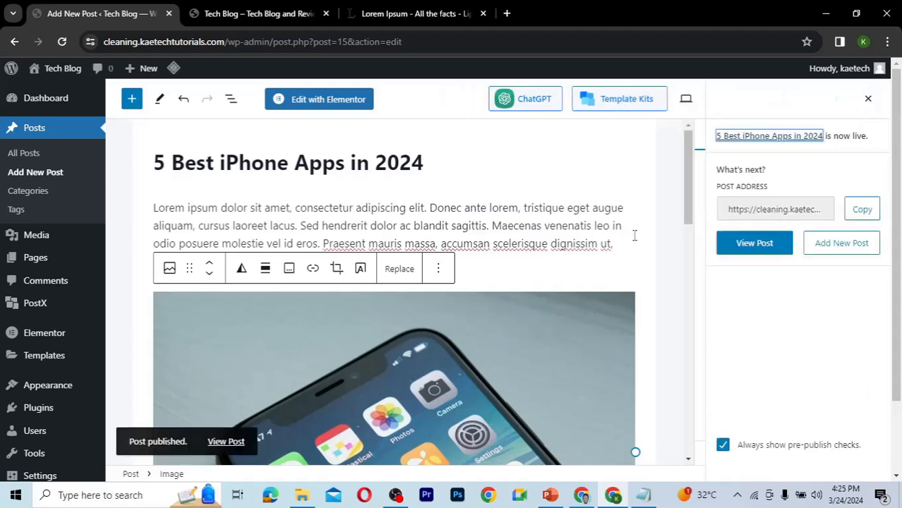
Open the published post in a new browser tab.
{"action": "left_click_drag", "start_coordinate": [687, 207], "coordinate": [672, 196]}
{"action": "left_click", "coordinate": [233, 443]}
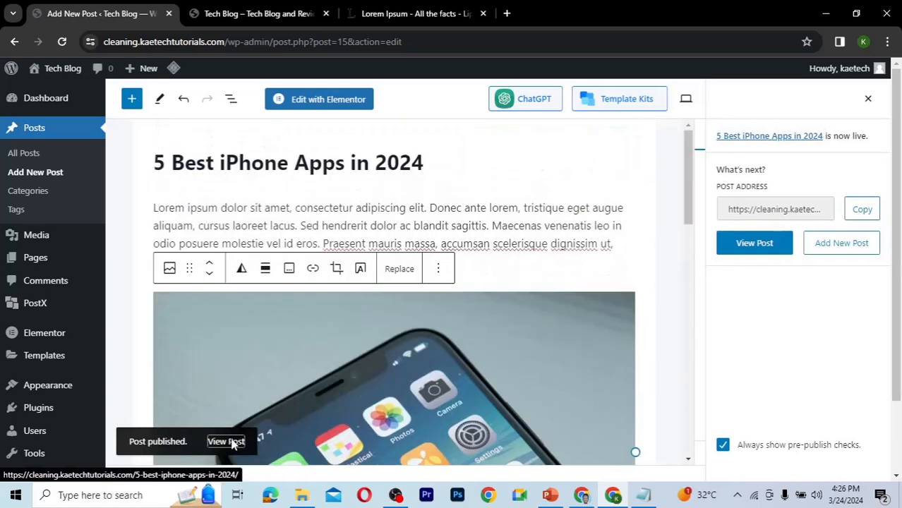
{"action": "right_click", "coordinate": [233, 443]}
{"action": "left_click", "coordinate": [286, 290]}
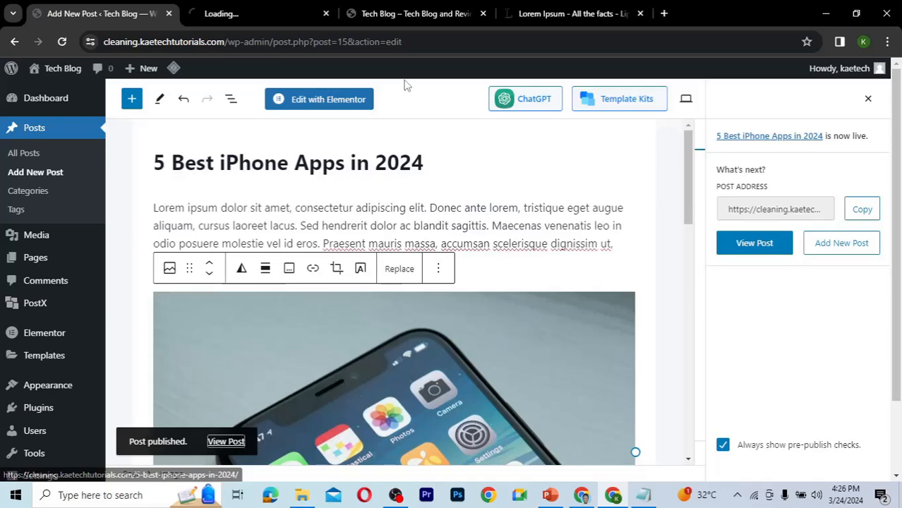
{"action": "left_click", "coordinate": [230, 14]}
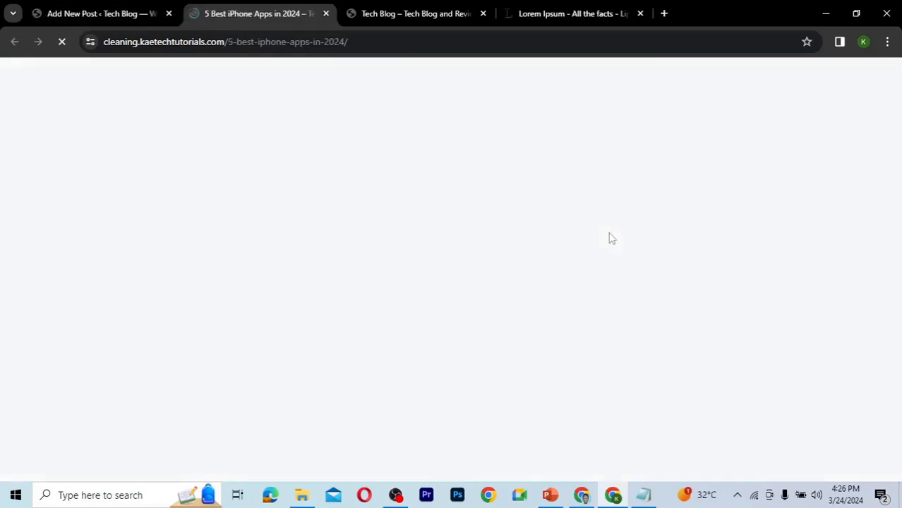
Scroll through the live post to review its image, numbered list and tags.
{"action": "scroll", "coordinate": [895, 219], "scroll_direction": "down", "scroll_amount": 1}
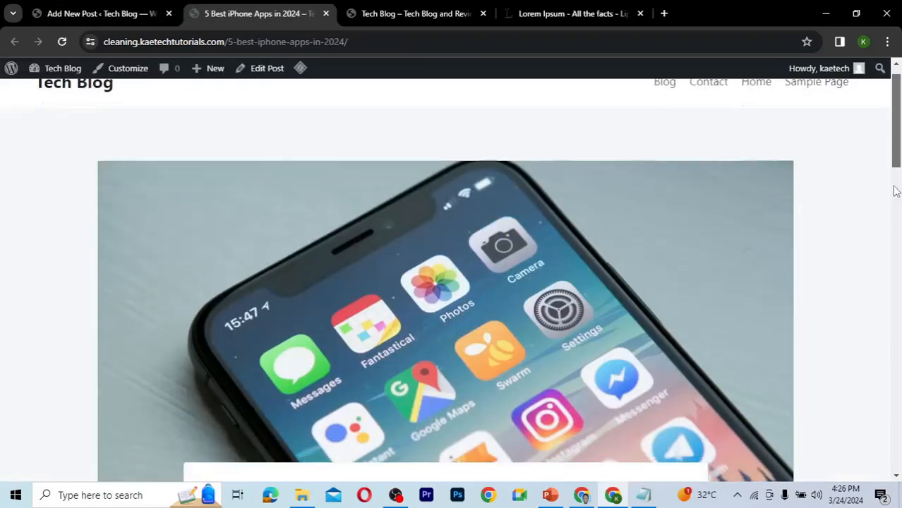
{"action": "scroll", "coordinate": [892, 247], "scroll_direction": "down", "scroll_amount": 2}
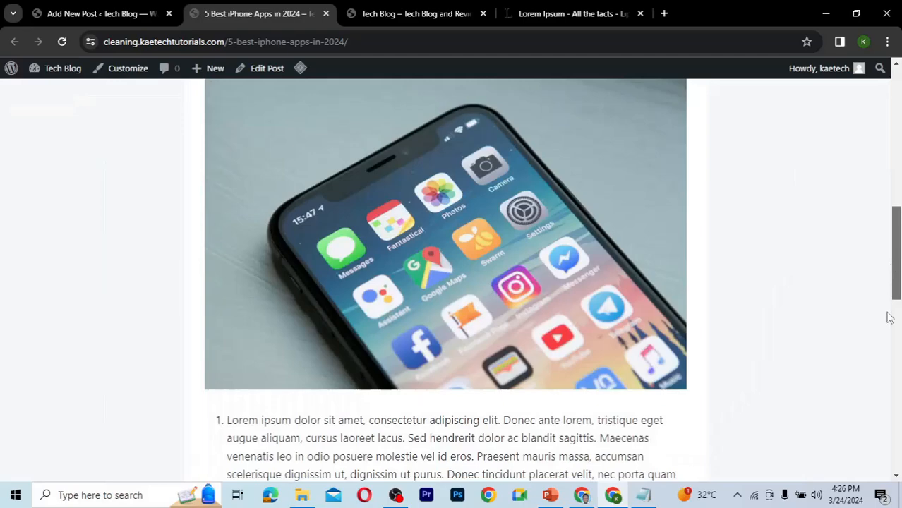
{"action": "scroll", "coordinate": [888, 316], "scroll_direction": "down", "scroll_amount": 6}
{"action": "scroll", "coordinate": [872, 424], "scroll_direction": "down", "scroll_amount": 5}
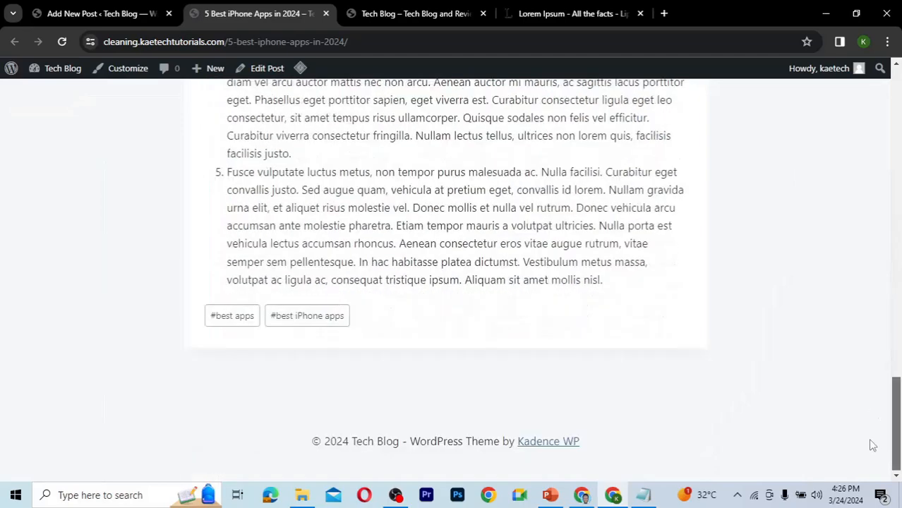
{"action": "scroll", "coordinate": [872, 397], "scroll_direction": "up", "scroll_amount": 4}
{"action": "scroll", "coordinate": [867, 423], "scroll_direction": "down", "scroll_amount": 4}
{"action": "left_click_drag", "start_coordinate": [898, 420], "coordinate": [868, 105]}
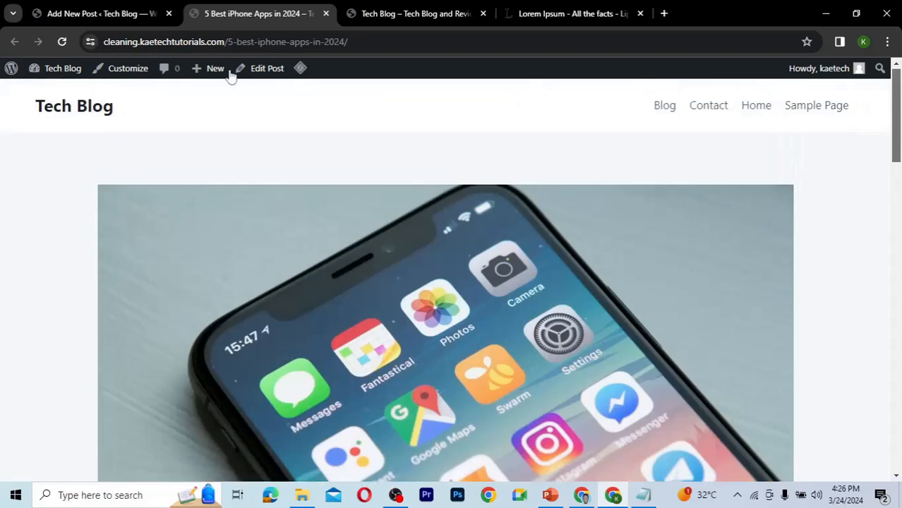
Start a new post and title it "How to create a website using ChatGPT and WordPress" from the list of post titles.
{"action": "left_click", "coordinate": [119, 14]}
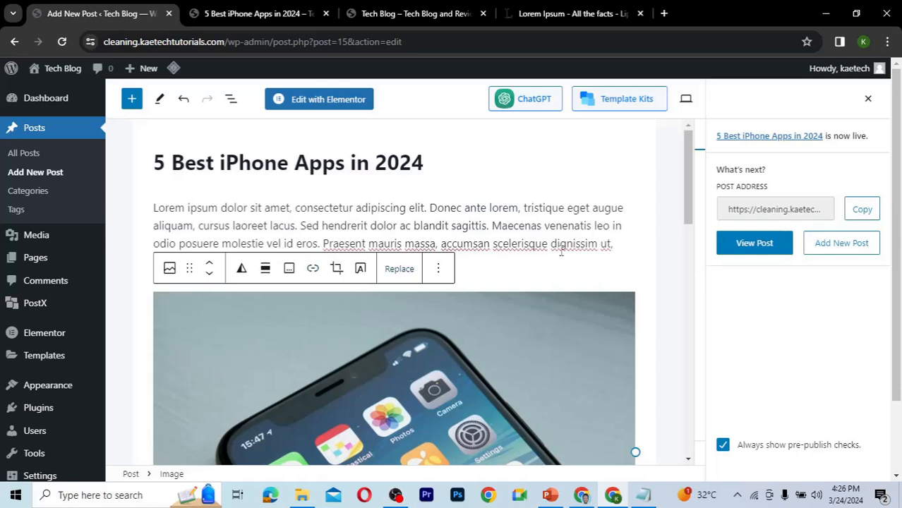
{"action": "left_click", "coordinate": [36, 175]}
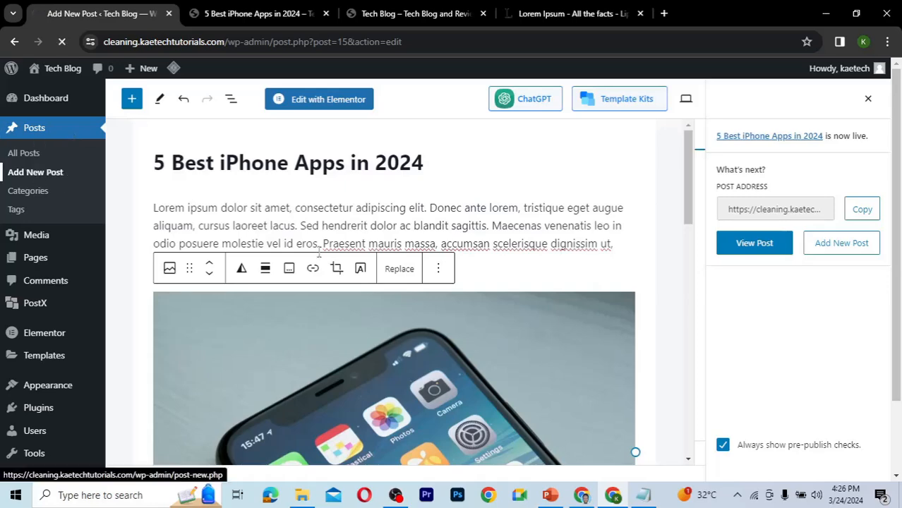
{"action": "key", "text": "alt+Tab"}
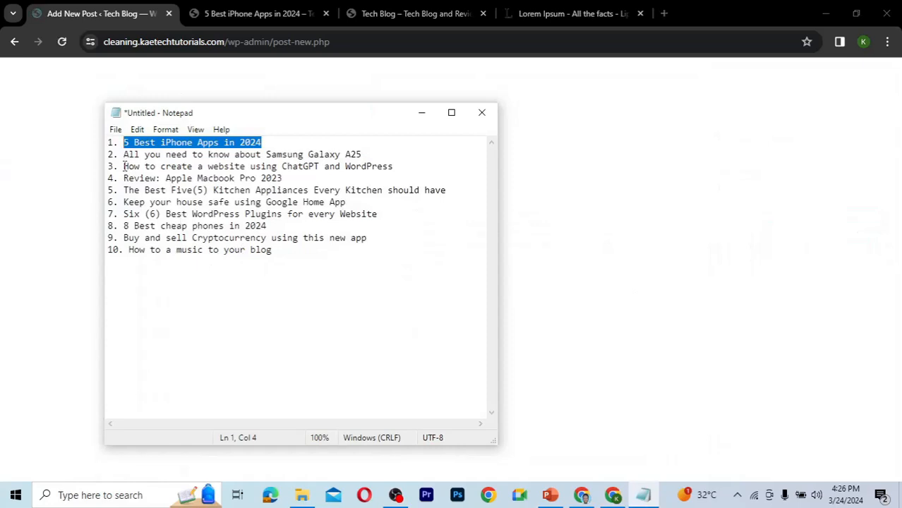
{"action": "left_click", "coordinate": [123, 167]}
{"action": "left_click", "coordinate": [396, 173], "text": "shift"}
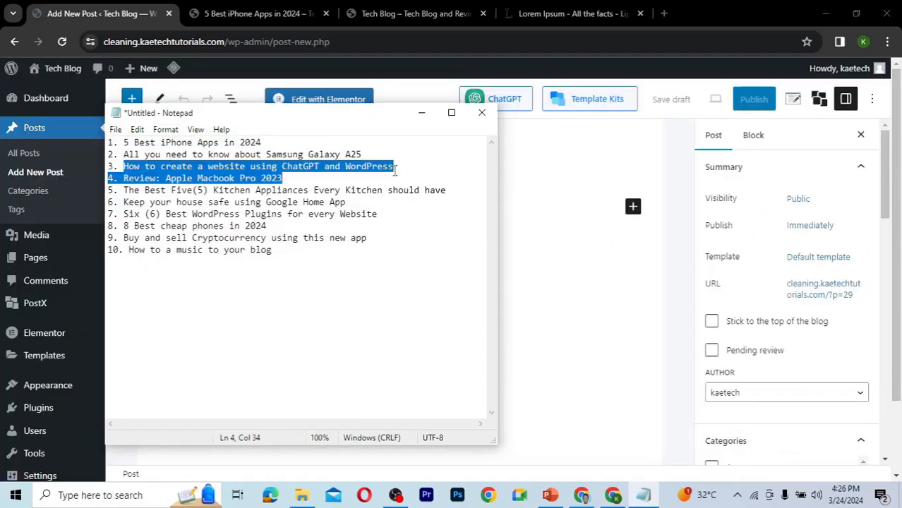
{"action": "left_click_drag", "start_coordinate": [396, 173], "coordinate": [396, 168]}
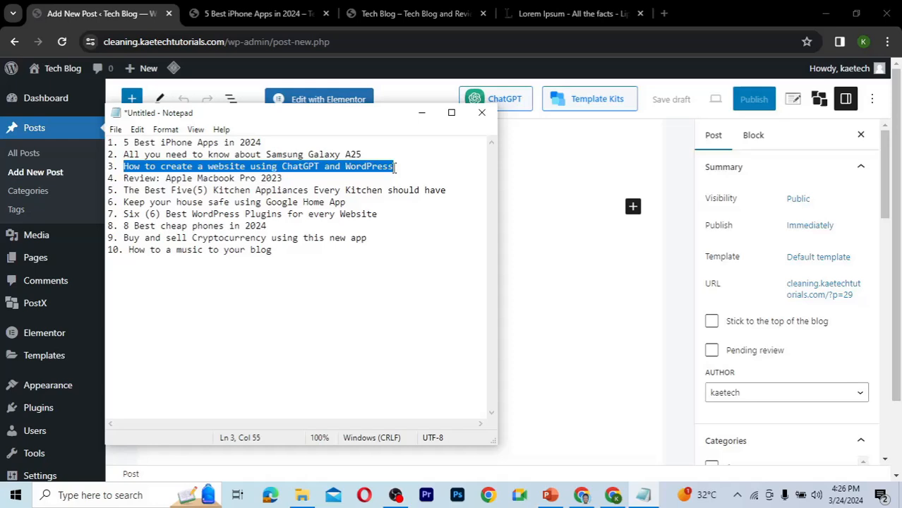
{"action": "left_click", "coordinate": [586, 157]}
{"action": "type", "text": "How to create a website using ChatGPT and WordPress"}
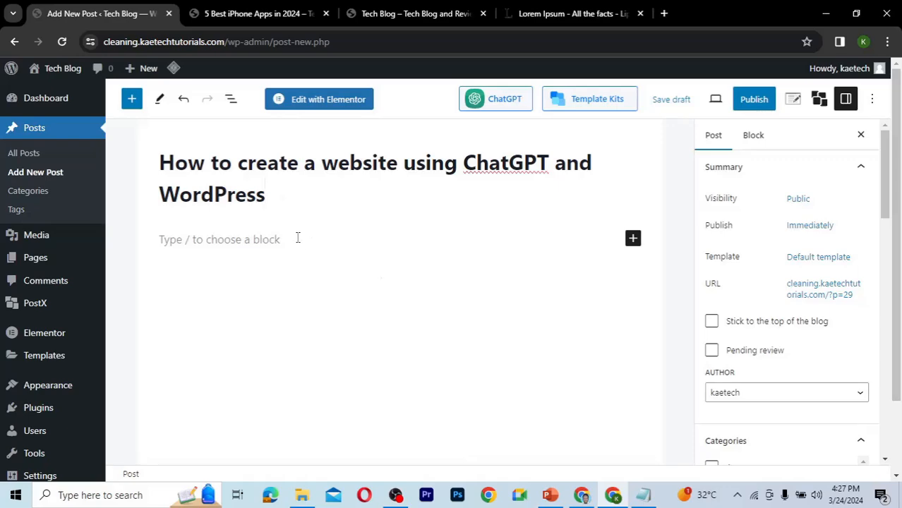
Copy the first two Lorem Ipsum paragraphs and paste them as the post's body text.
{"action": "left_click", "coordinate": [298, 238]}
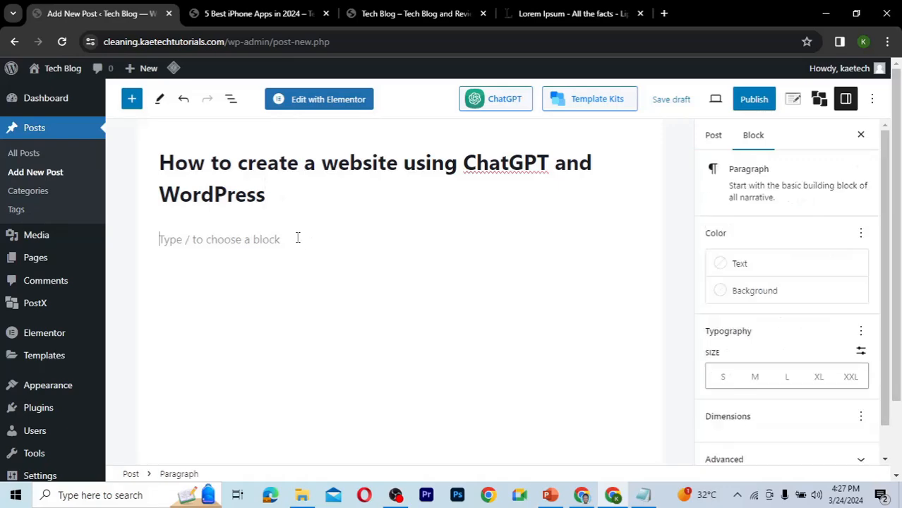
{"action": "left_click", "coordinate": [540, 13]}
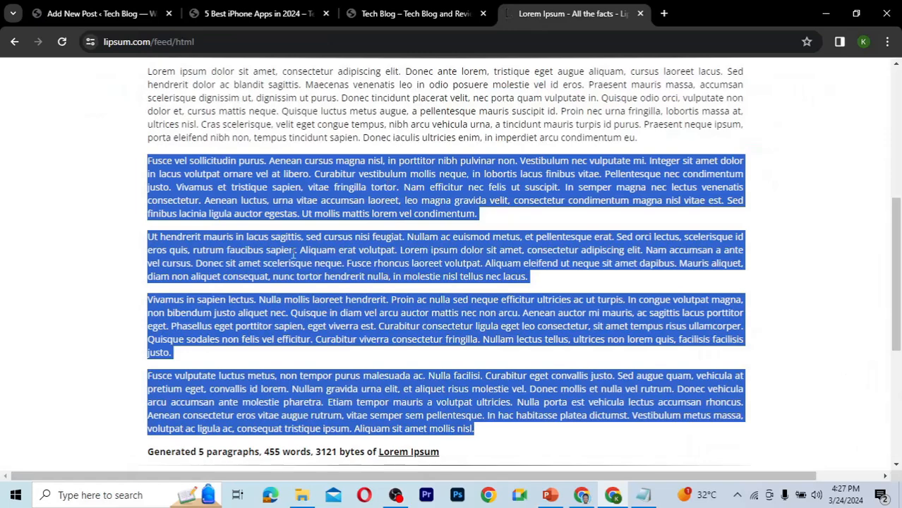
{"action": "left_click", "coordinate": [204, 120]}
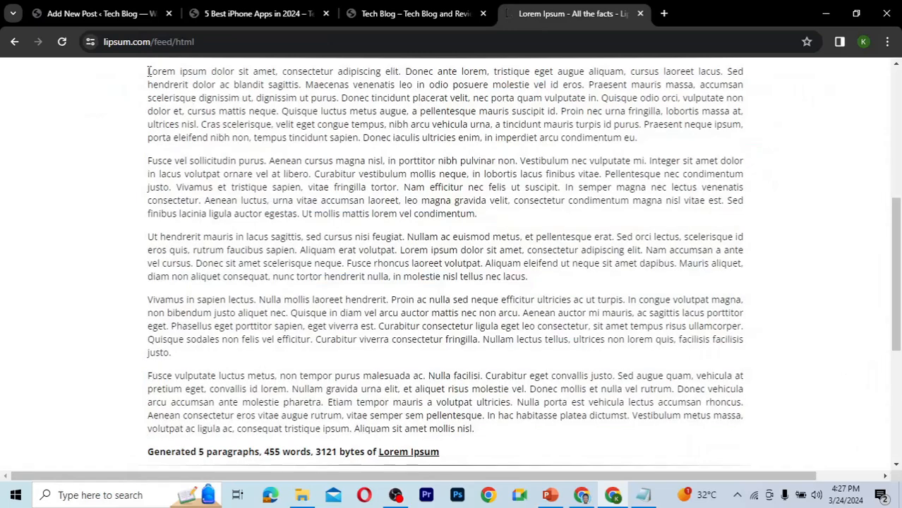
{"action": "left_click_drag", "start_coordinate": [148, 71], "coordinate": [493, 218]}
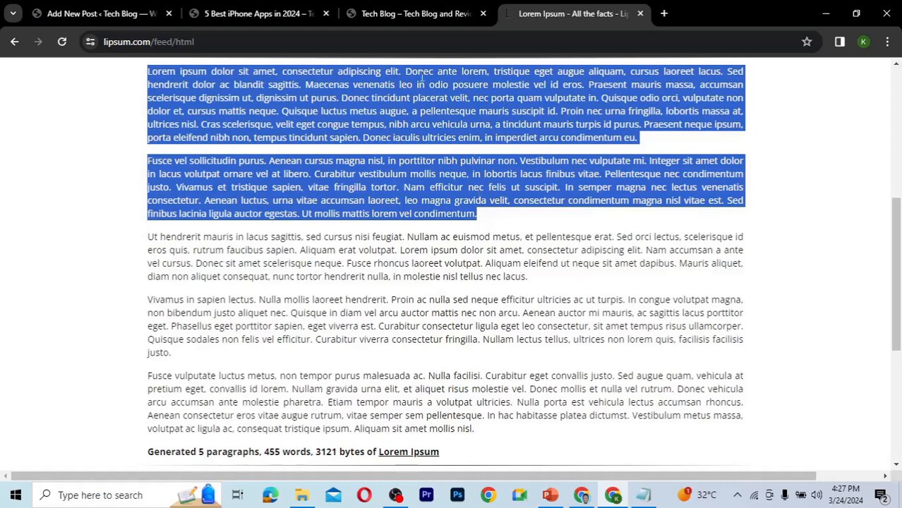
{"action": "left_click", "coordinate": [103, 16]}
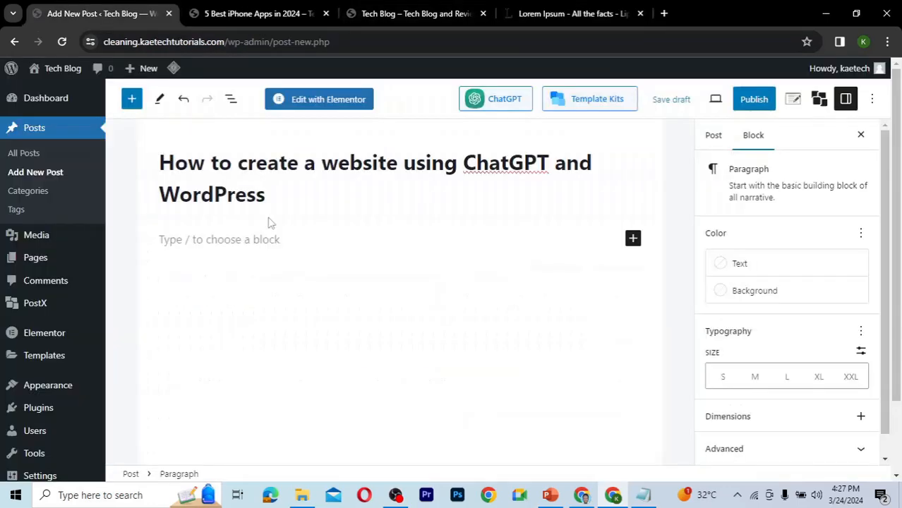
{"action": "key", "text": "ctrl+v"}
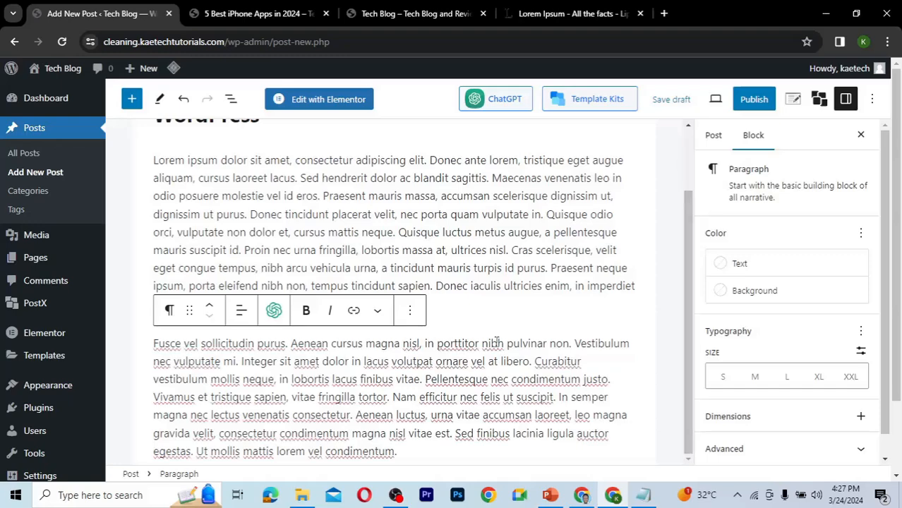
Insert a YouTube embed block between the two body paragraphs.
{"action": "left_click", "coordinate": [436, 298]}
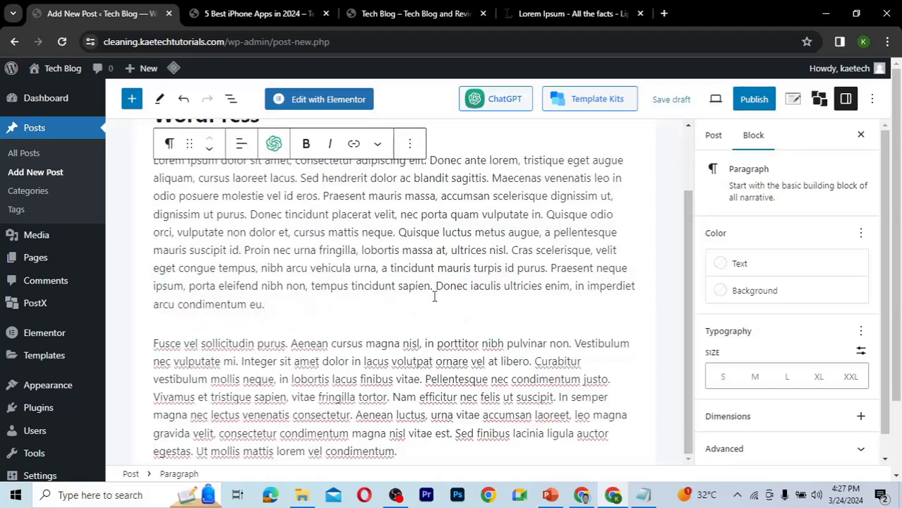
{"action": "key", "text": "Return"}
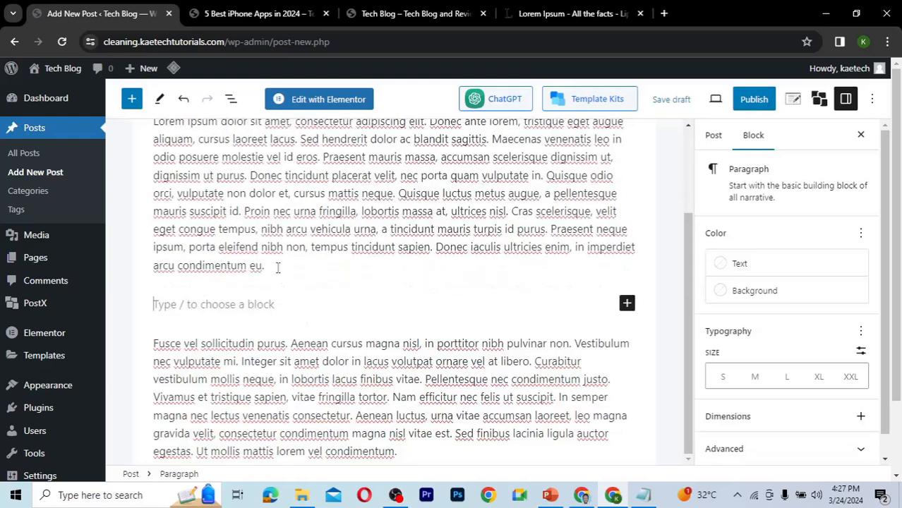
{"action": "left_click", "coordinate": [627, 304]}
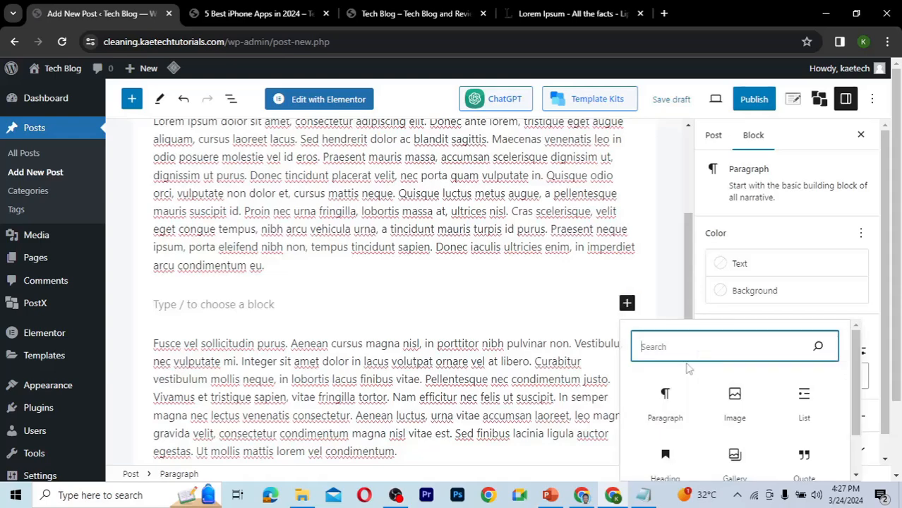
{"action": "type", "text": "v"}
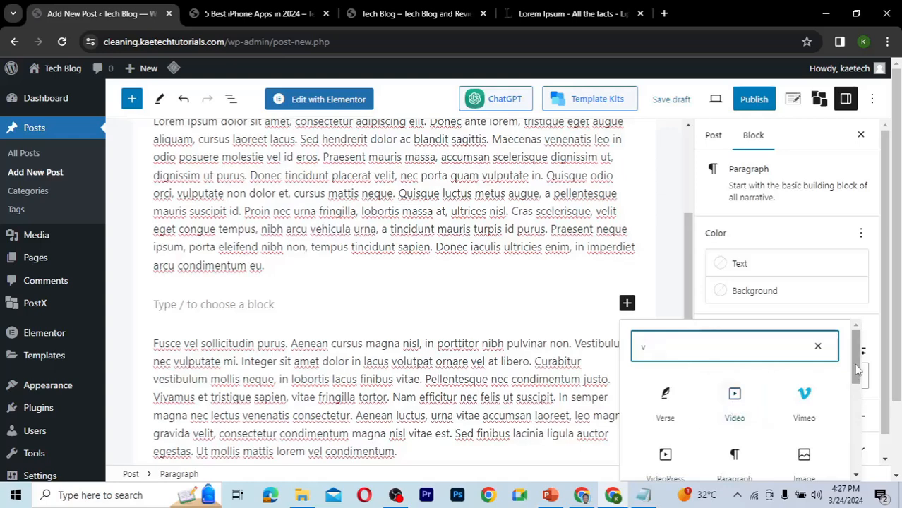
{"action": "mouse_move", "coordinate": [857, 370]}
{"action": "left_mouse_down"}
{"action": "mouse_move", "coordinate": [858, 384]}
{"action": "mouse_move", "coordinate": [854, 372]}
{"action": "left_mouse_up"}
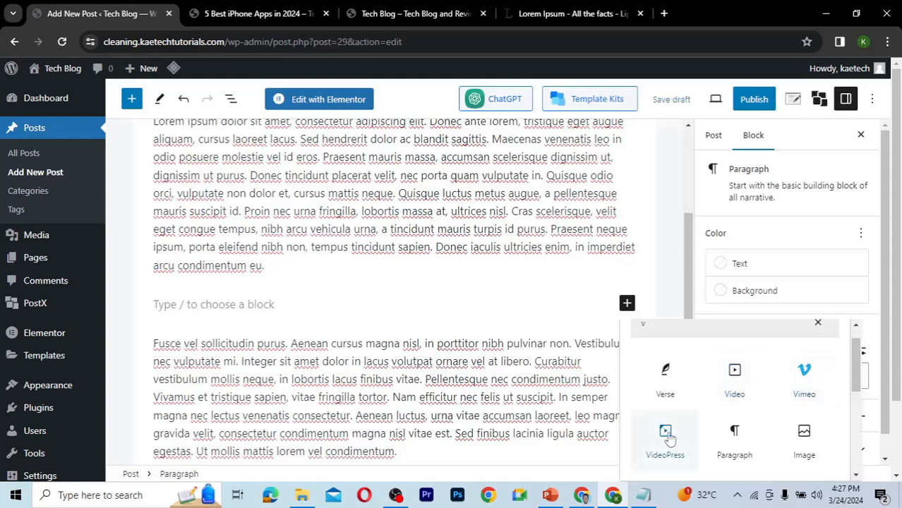
{"action": "scroll", "coordinate": [625, 330], "scroll_direction": "up", "scroll_amount": 2}
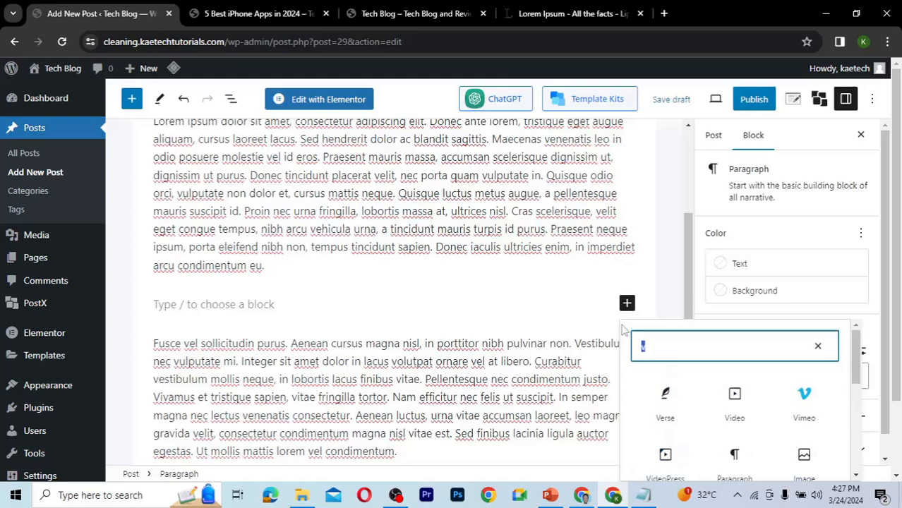
{"action": "type", "text": "ou"}
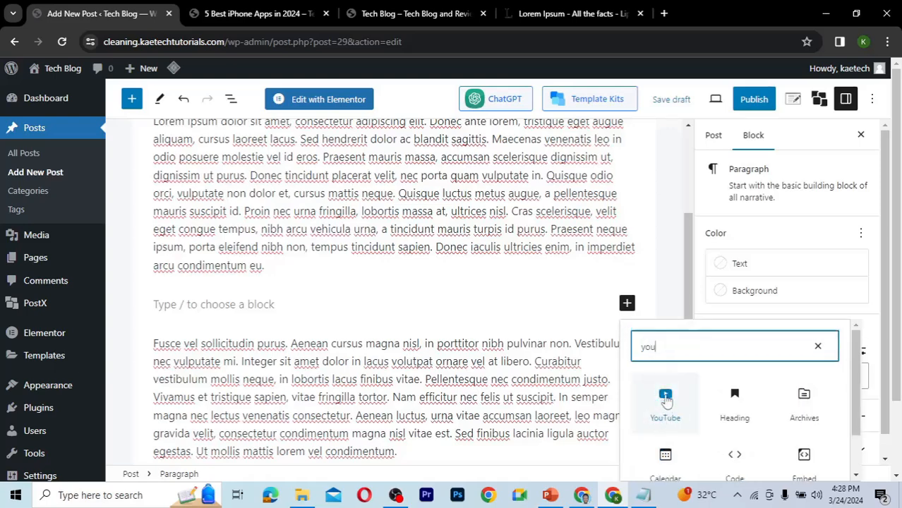
{"action": "left_click", "coordinate": [666, 403]}
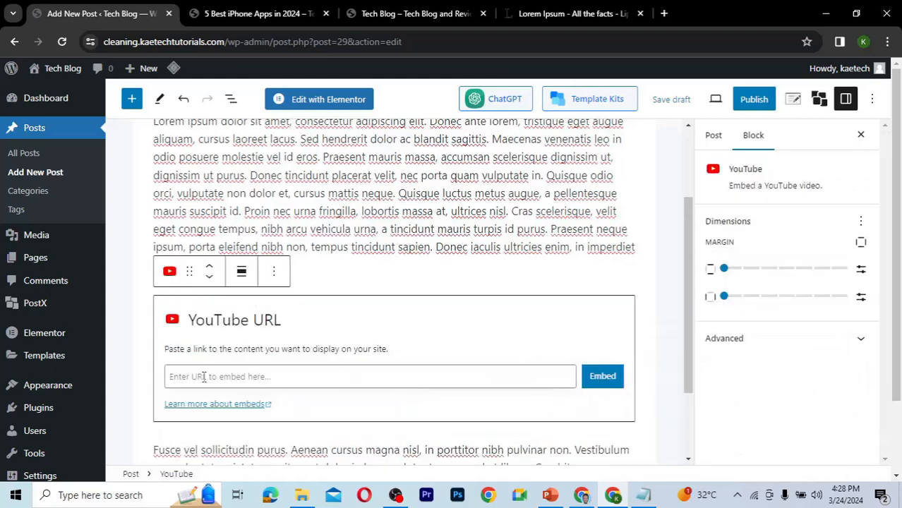
{"action": "left_click", "coordinate": [663, 13]}
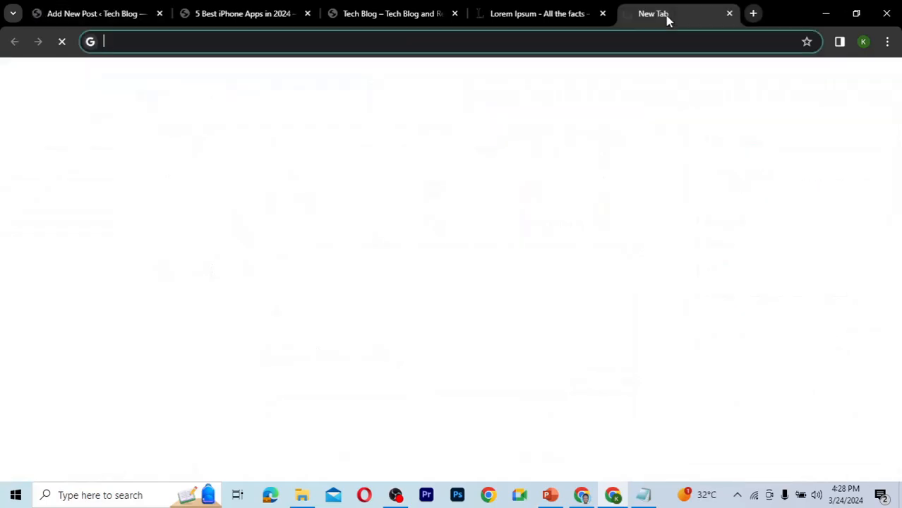
{"action": "type", "text": "ka"}
{"action": "key", "text": "BackSpace"}
{"action": "key", "text": "BackSpace"}
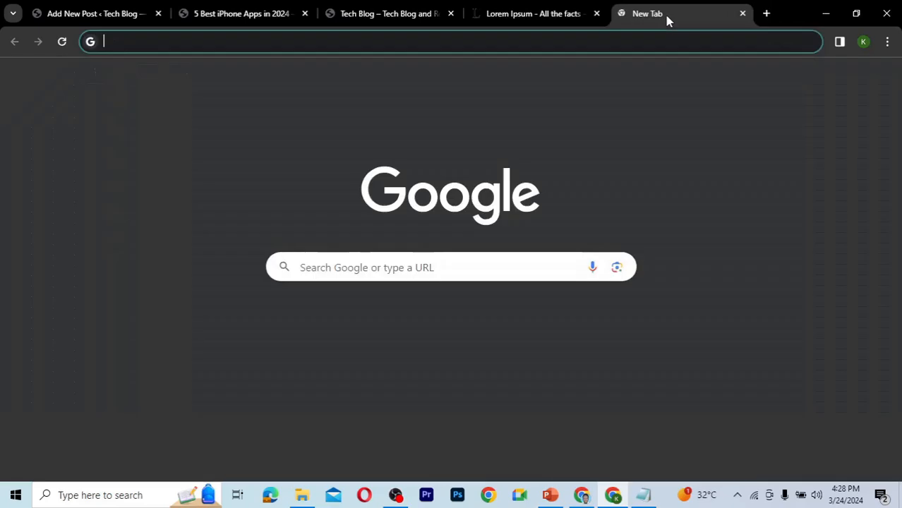
{"action": "type", "text": "you"}
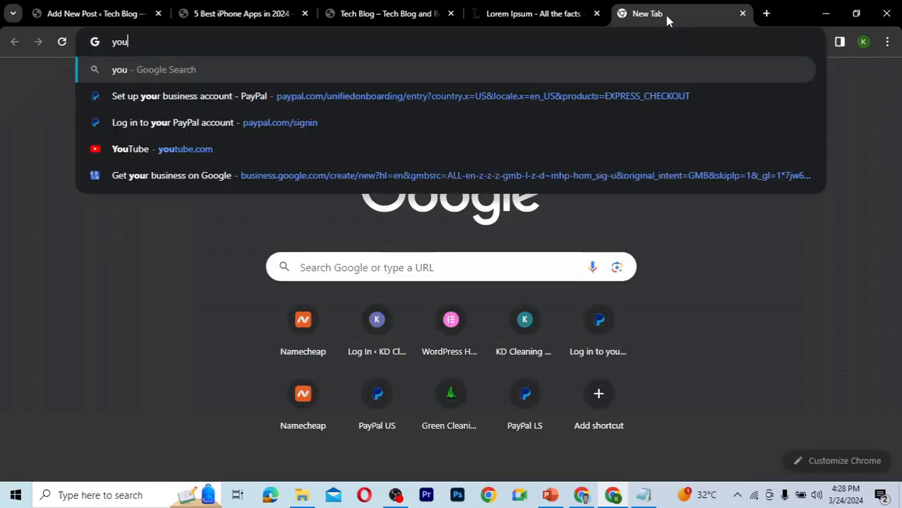
{"action": "type", "text": "tube.com/@"}
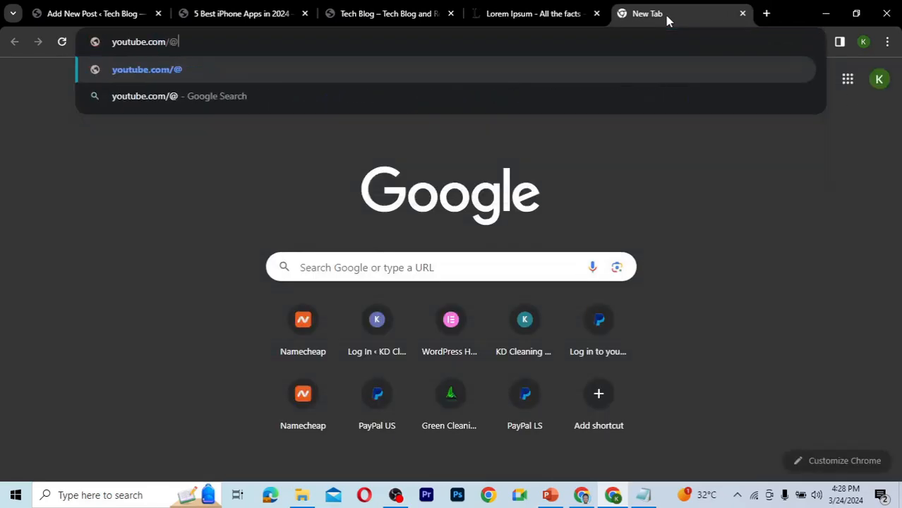
{"action": "type", "text": "kaetechdigital"}
{"action": "key", "text": "Return"}
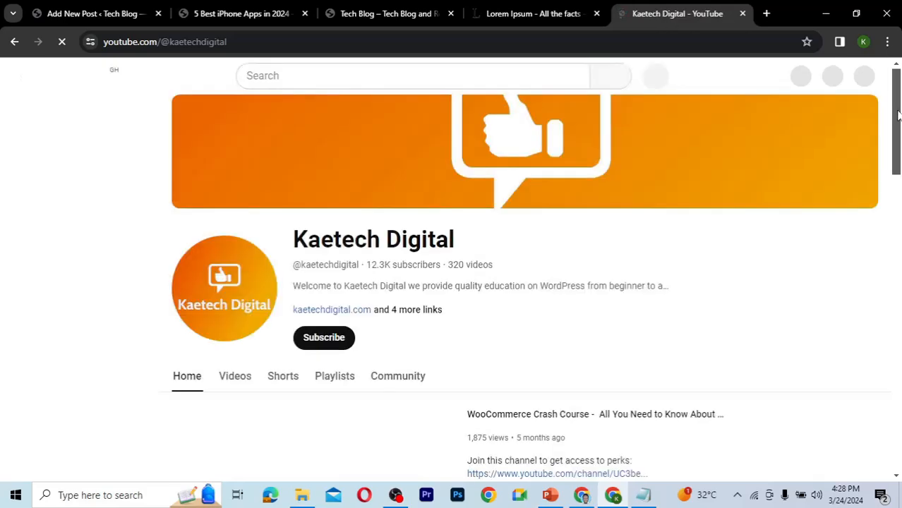
Copy the link of the "How to Create a Cleaning website Using WordPress" video.
{"action": "left_click_drag", "start_coordinate": [899, 115], "coordinate": [897, 211]}
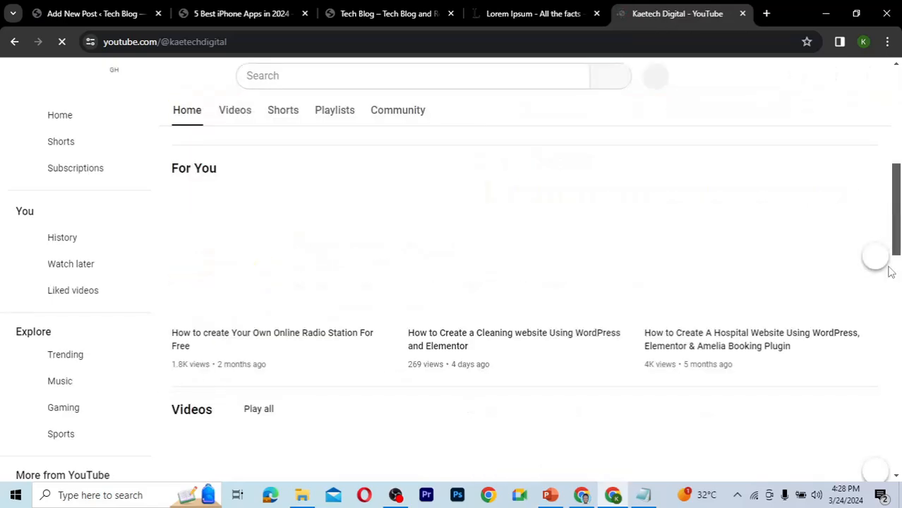
{"action": "scroll", "coordinate": [891, 271], "scroll_direction": "down", "scroll_amount": 4}
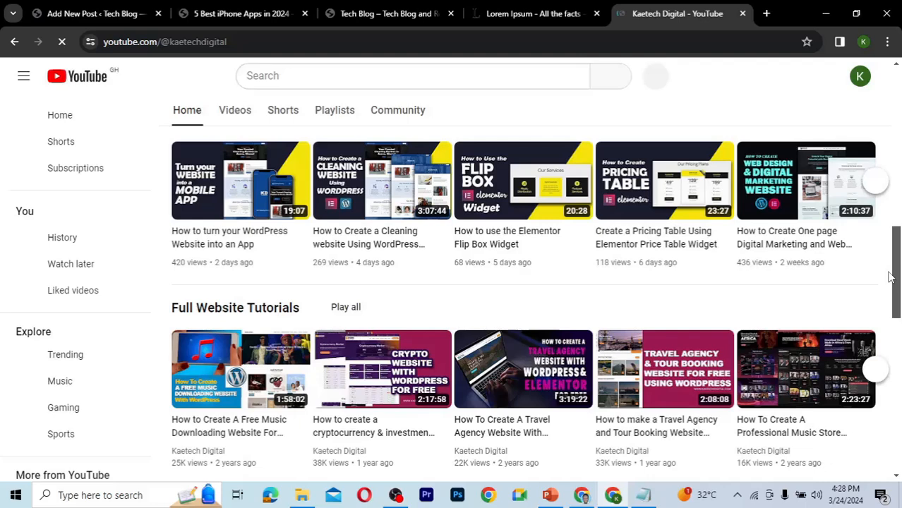
{"action": "left_click_drag", "start_coordinate": [890, 272], "coordinate": [890, 276]}
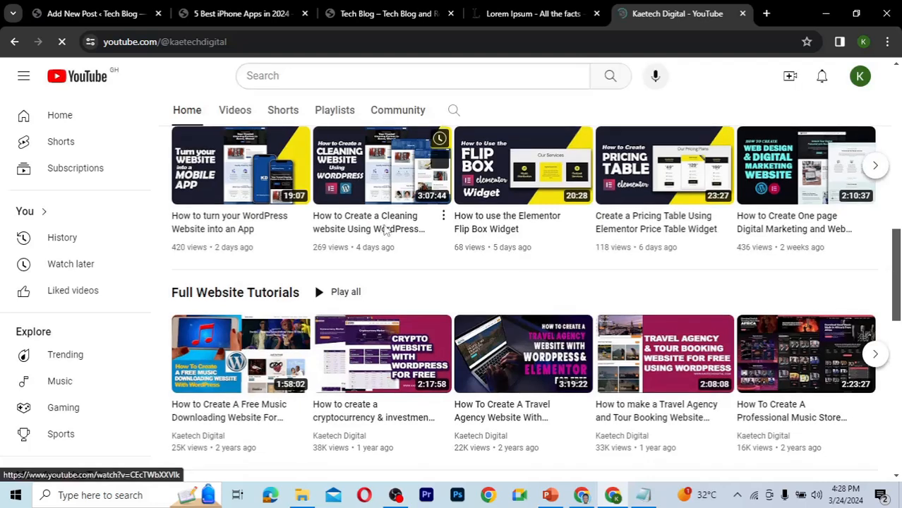
{"action": "right_click", "coordinate": [387, 231]}
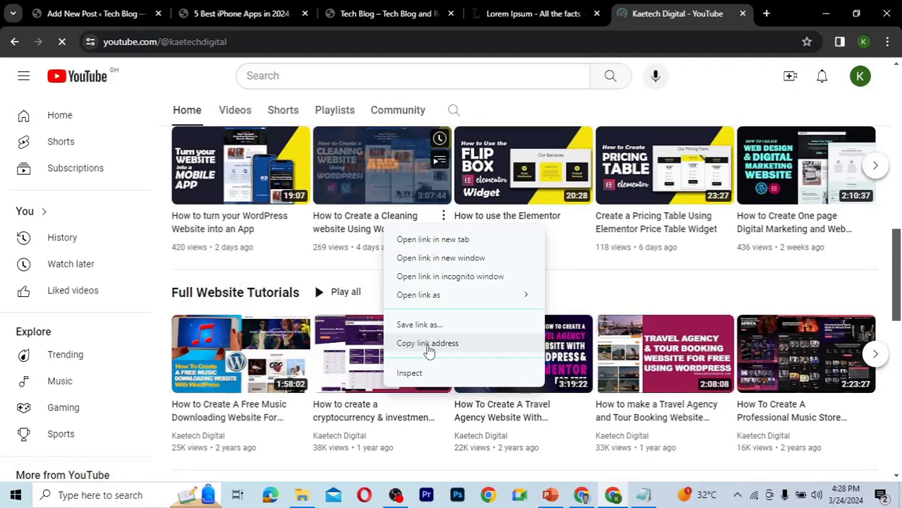
{"action": "left_click", "coordinate": [427, 344]}
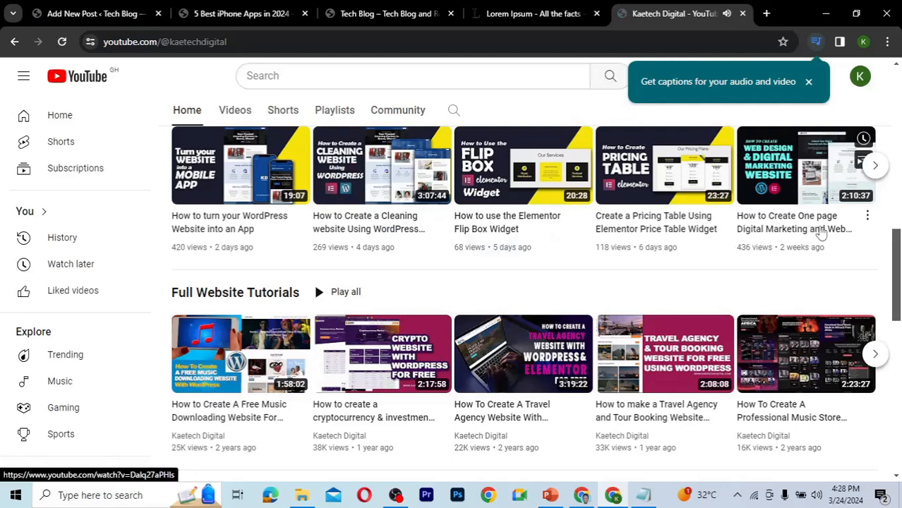
Copy the link of the "How to Create A Free Music Downloading Website" video, close the tab, and paste it into the YouTube URL field.
{"action": "left_click_drag", "start_coordinate": [898, 262], "coordinate": [898, 294]}
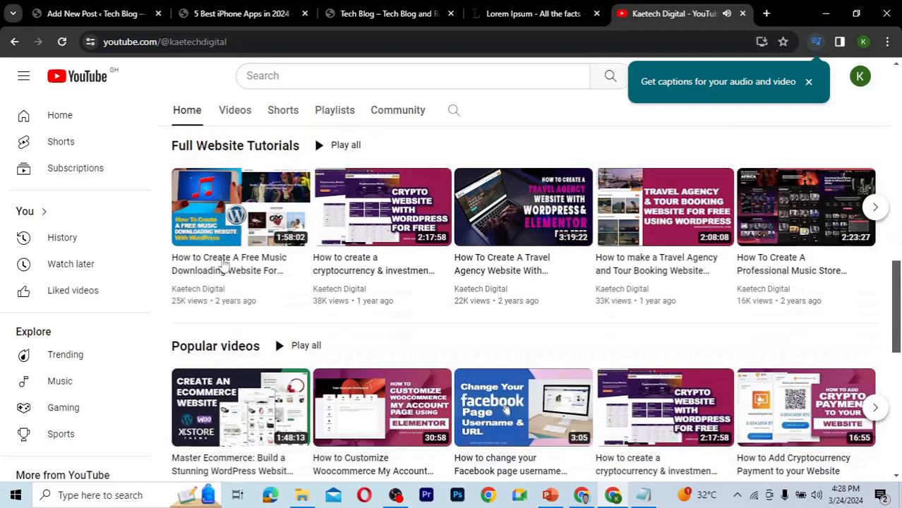
{"action": "right_click", "coordinate": [224, 264]}
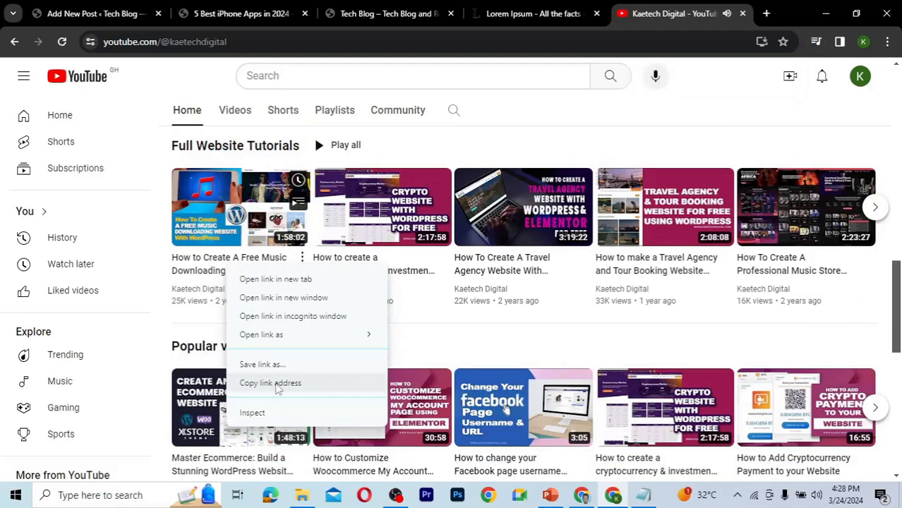
{"action": "left_click", "coordinate": [276, 383]}
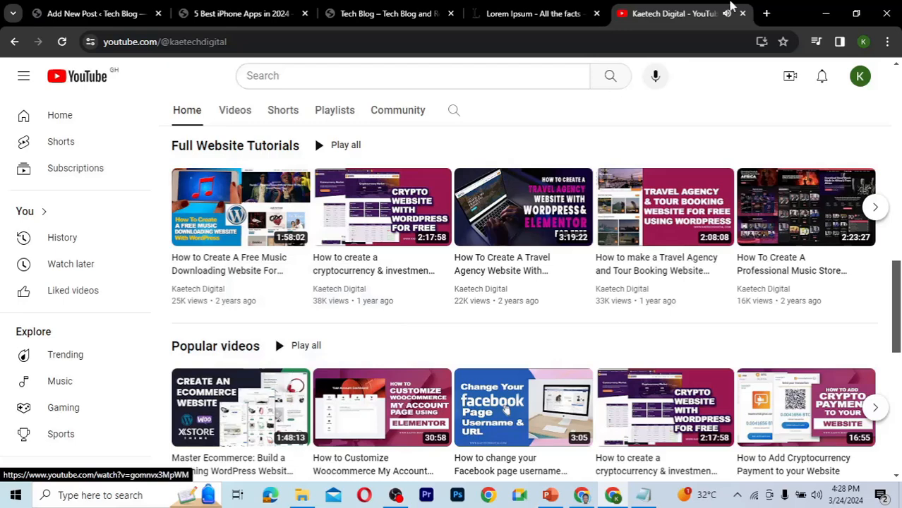
{"action": "left_click", "coordinate": [743, 13]}
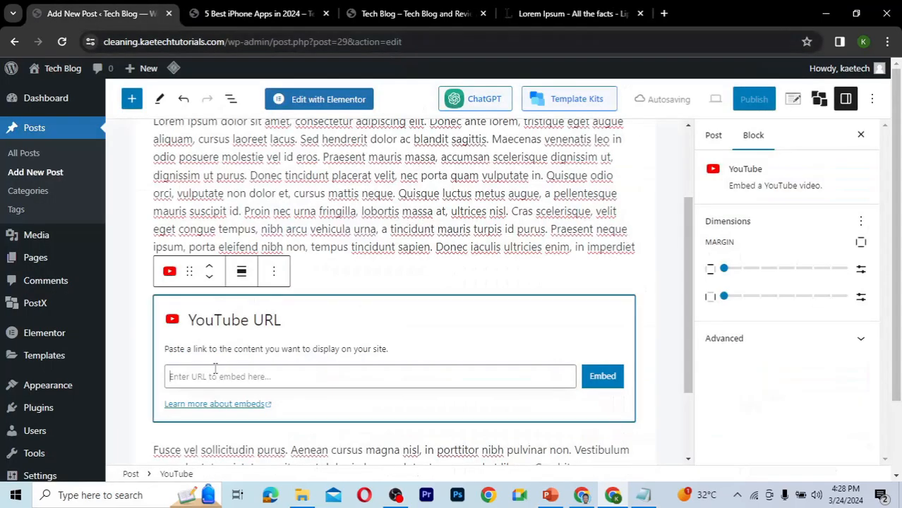
{"action": "key", "text": "ctrl+v"}
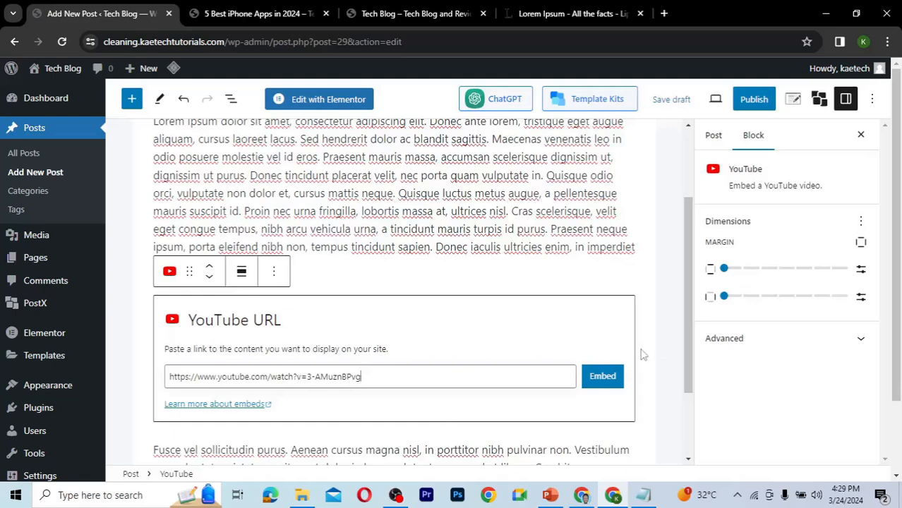
Embed the pasted YouTube video into the post.
{"action": "left_click", "coordinate": [602, 376]}
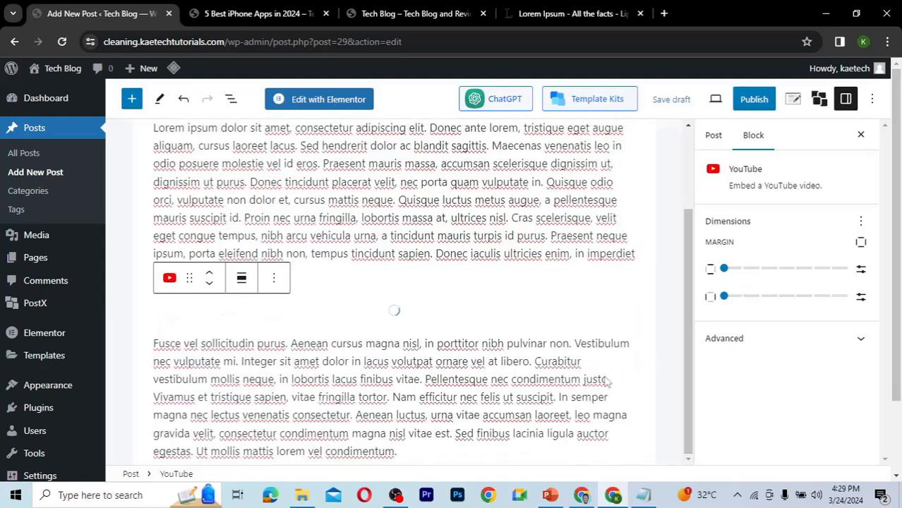
{"action": "left_click_drag", "start_coordinate": [692, 244], "coordinate": [688, 365]}
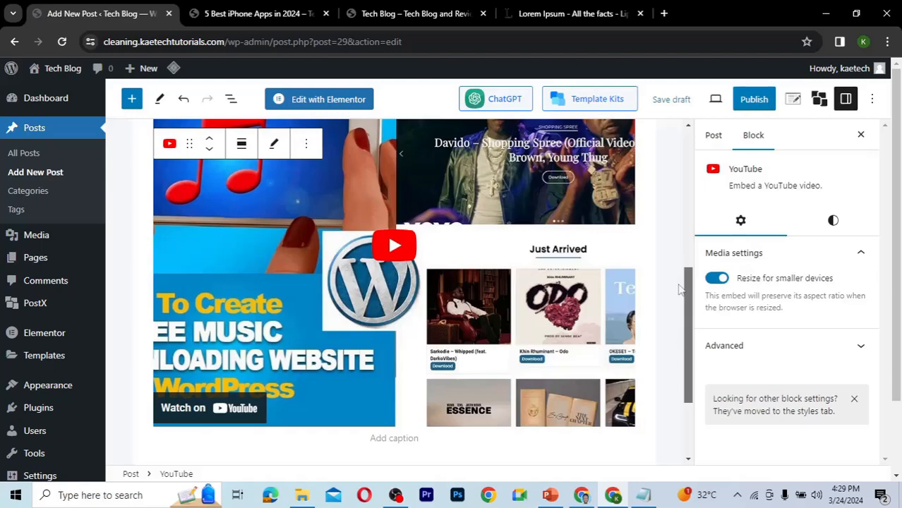
{"action": "scroll", "coordinate": [679, 290], "scroll_direction": "down", "scroll_amount": 2}
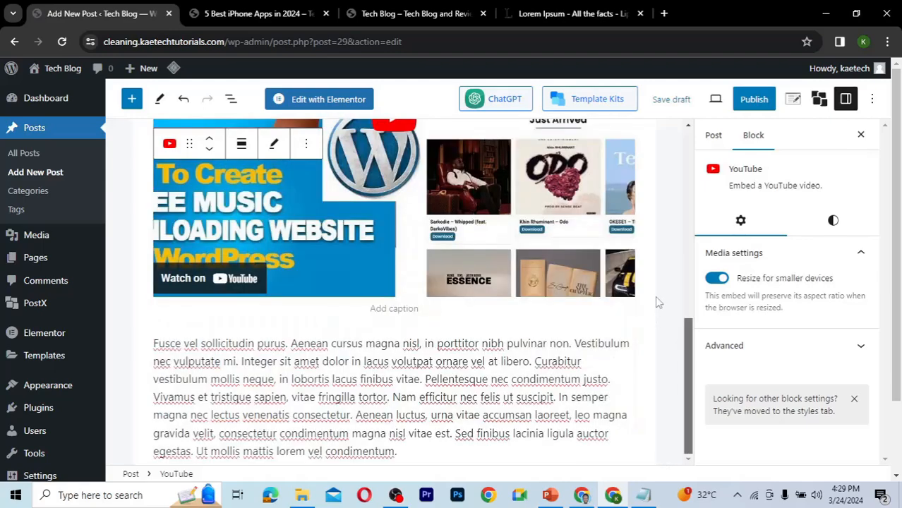
{"action": "scroll", "coordinate": [653, 210], "scroll_direction": "up", "scroll_amount": 4}
{"action": "scroll", "coordinate": [652, 210], "scroll_direction": "up", "scroll_amount": 1}
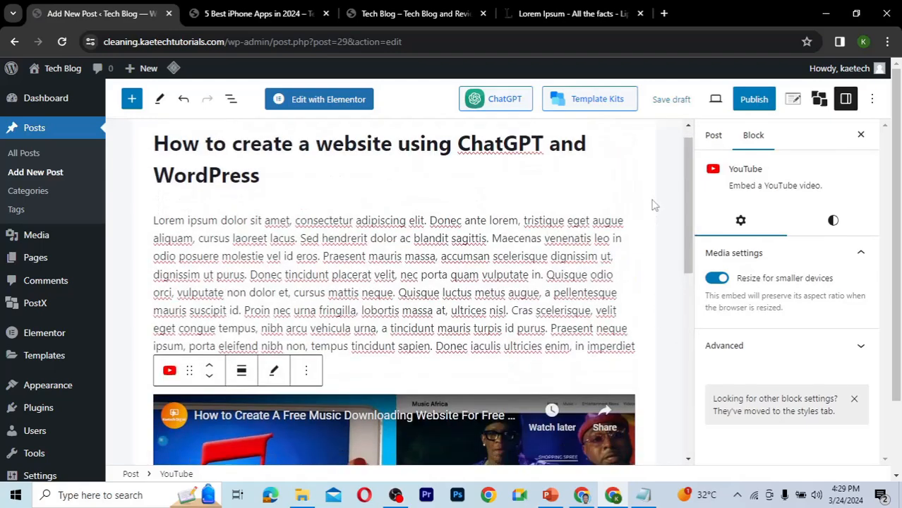
Assign the post to the How To category.
{"action": "left_click", "coordinate": [714, 136]}
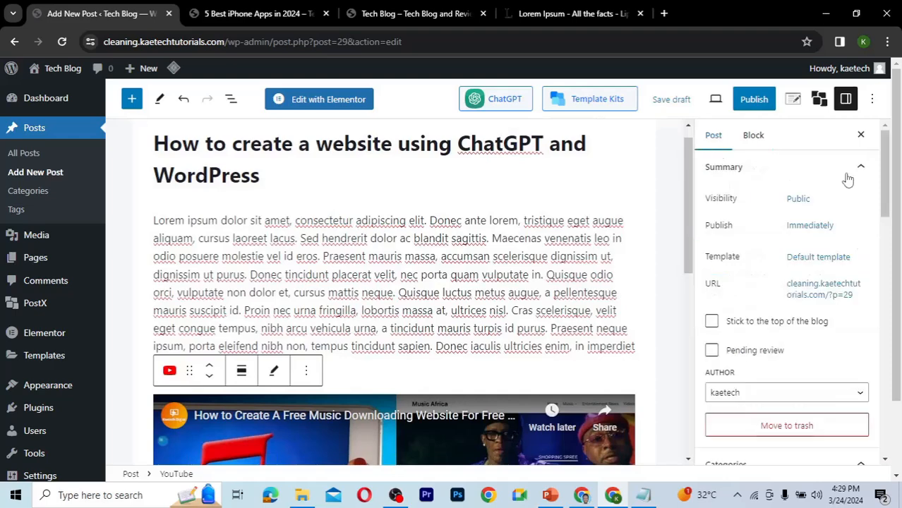
{"action": "left_click", "coordinate": [885, 228]}
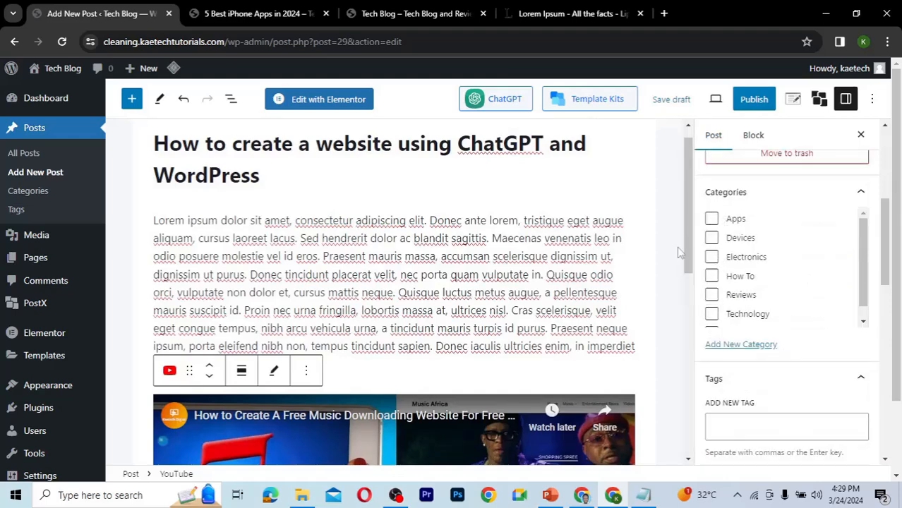
{"action": "left_click", "coordinate": [712, 276]}
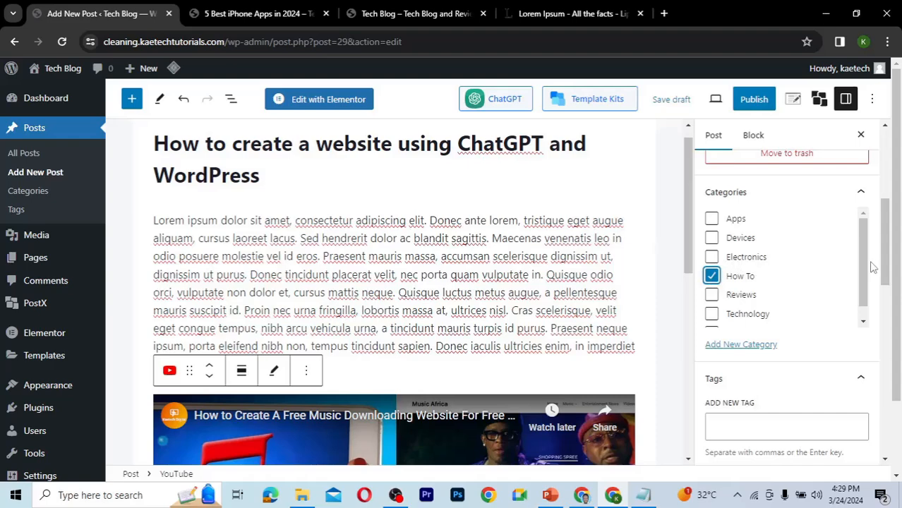
Set Wordpress-plugins.jpg from the media library as the post's featured image.
{"action": "scroll", "coordinate": [887, 256], "scroll_direction": "down", "scroll_amount": 4}
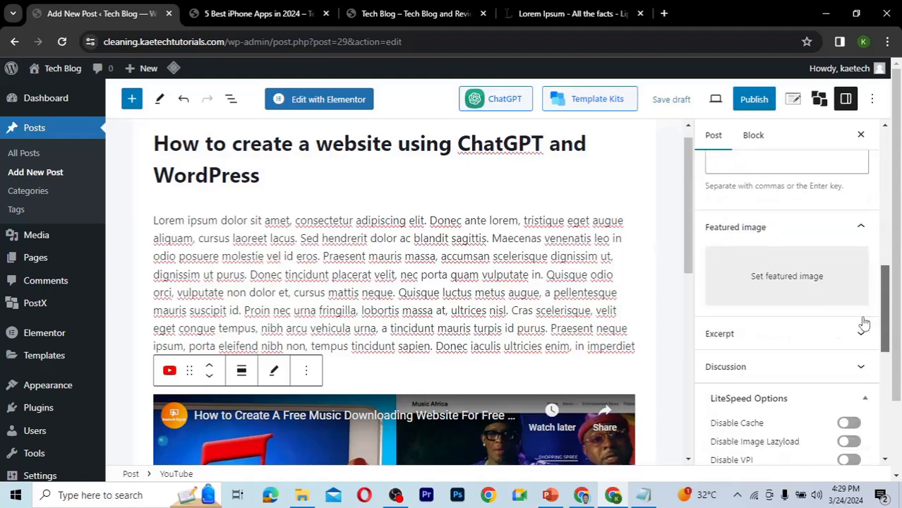
{"action": "left_click", "coordinate": [771, 283]}
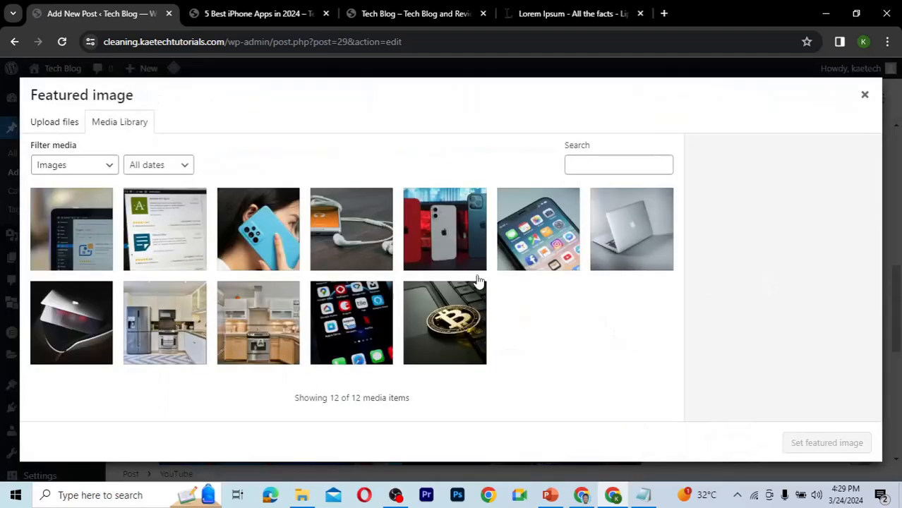
{"action": "left_click", "coordinate": [147, 240]}
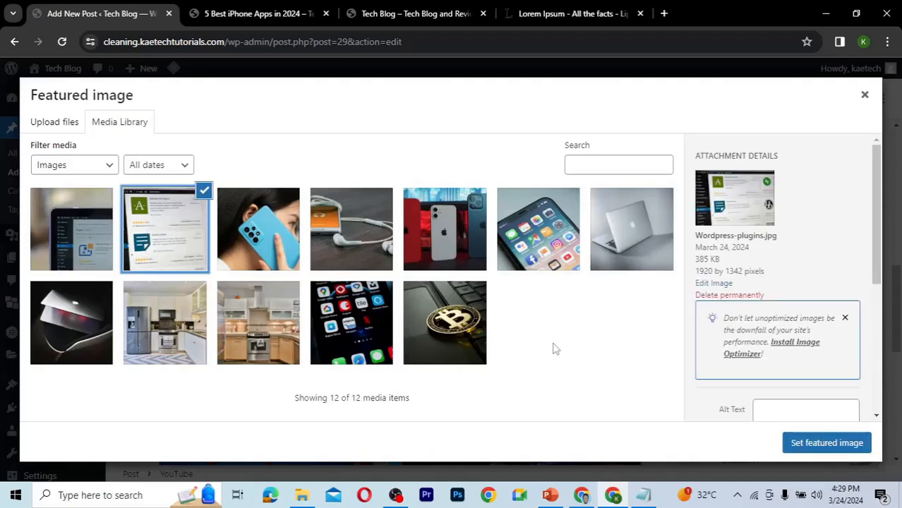
{"action": "left_click", "coordinate": [855, 451]}
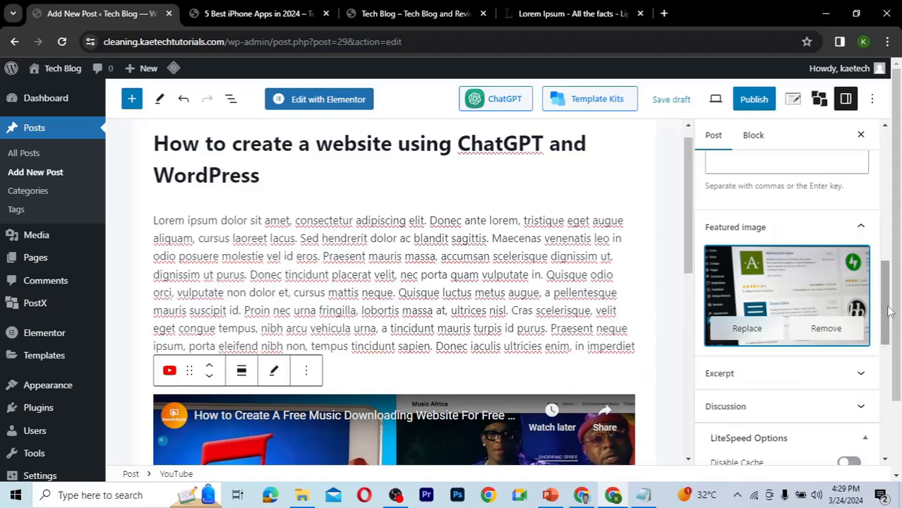
Turn off Allow comments and Allow pingbacks & trackbacks in the post's discussion settings.
{"action": "left_click_drag", "start_coordinate": [891, 311], "coordinate": [885, 363]}
{"action": "left_click", "coordinate": [771, 224]}
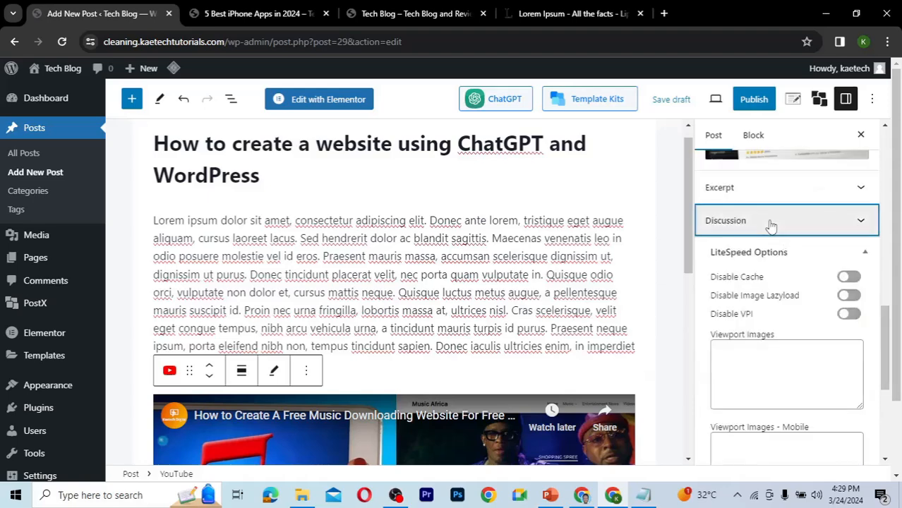
{"action": "left_click", "coordinate": [712, 252]}
{"action": "left_click", "coordinate": [712, 281]}
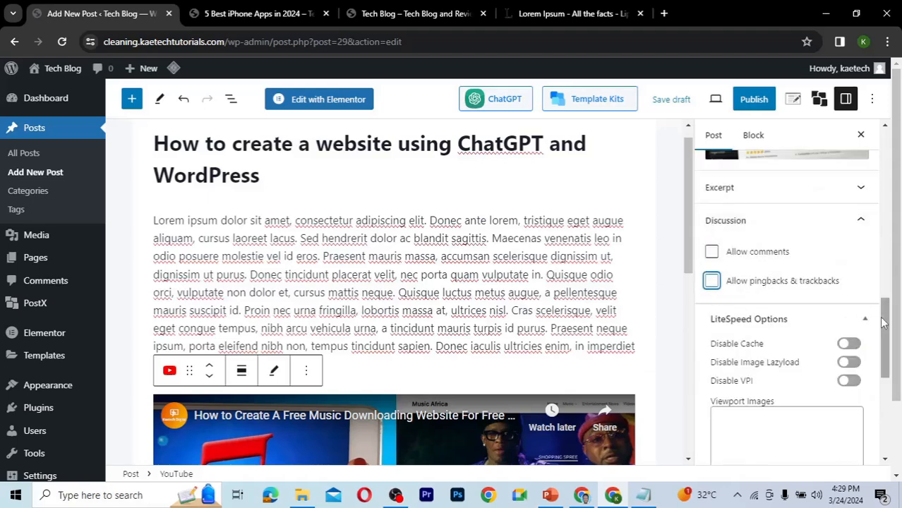
Add the tags WordPress and ChatGPT to the post.
{"action": "left_click_drag", "start_coordinate": [883, 322], "coordinate": [876, 231]}
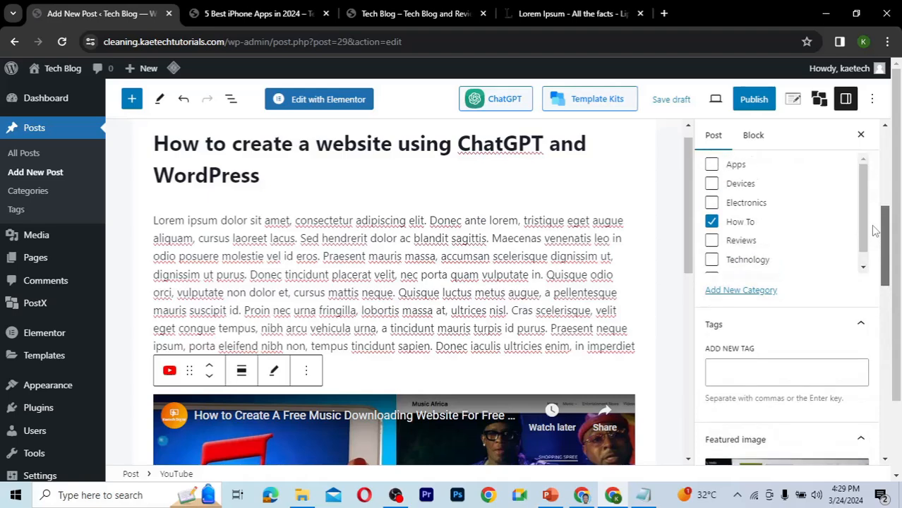
{"action": "scroll", "coordinate": [876, 231], "scroll_direction": "down", "scroll_amount": 1}
{"action": "left_click", "coordinate": [742, 327]}
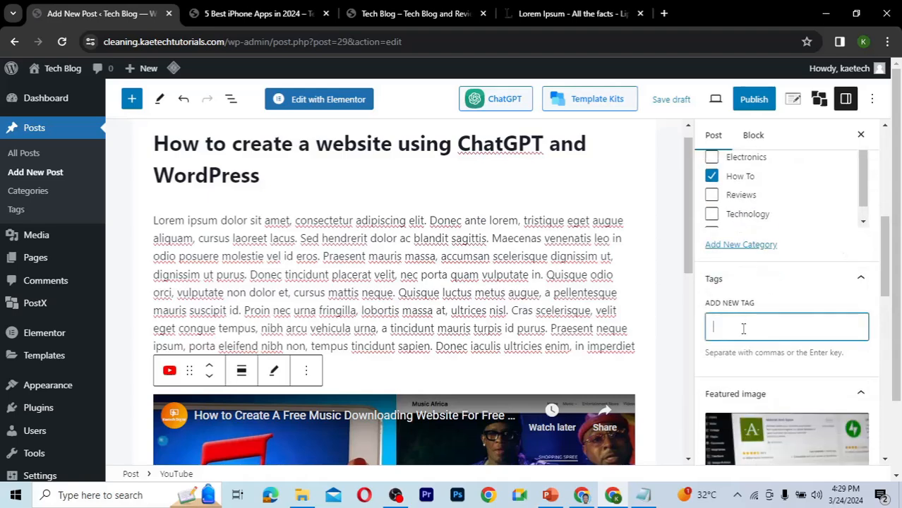
{"action": "type", "text": "WordPress"}
{"action": "key", "text": "Return"}
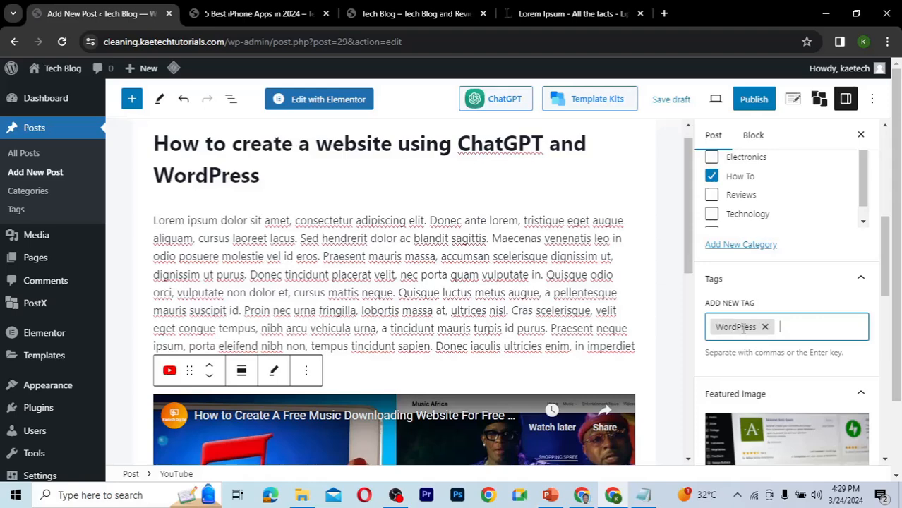
{"action": "type", "text": "ChatGPT"}
{"action": "key", "text": "Return"}
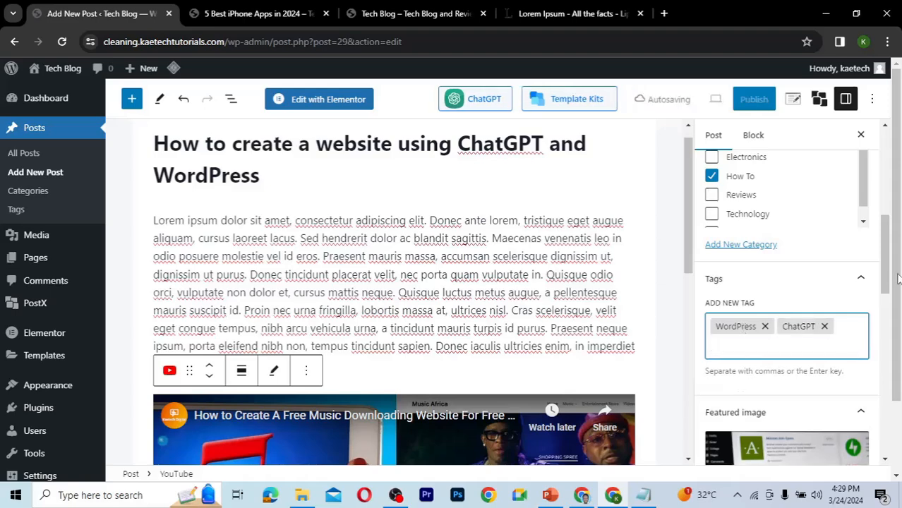
Publish the post.
{"action": "left_click_drag", "start_coordinate": [887, 279], "coordinate": [887, 251]}
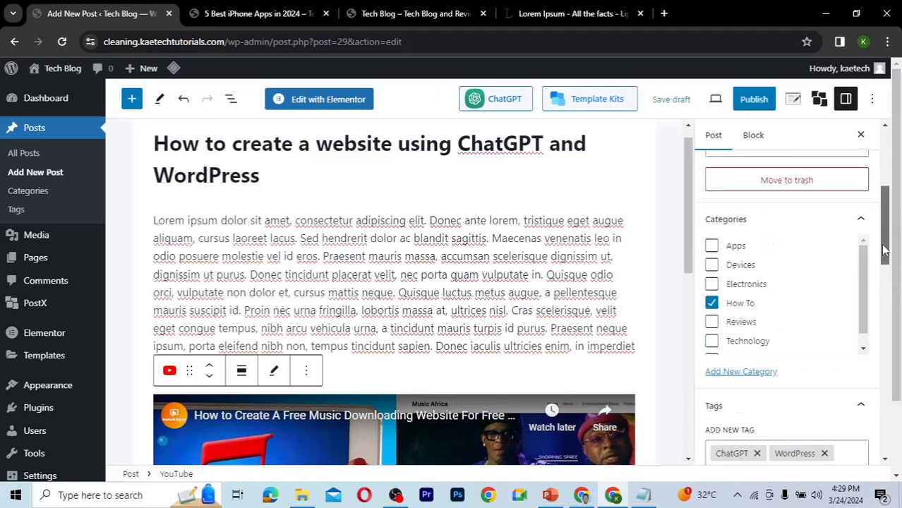
{"action": "left_click", "coordinate": [756, 99]}
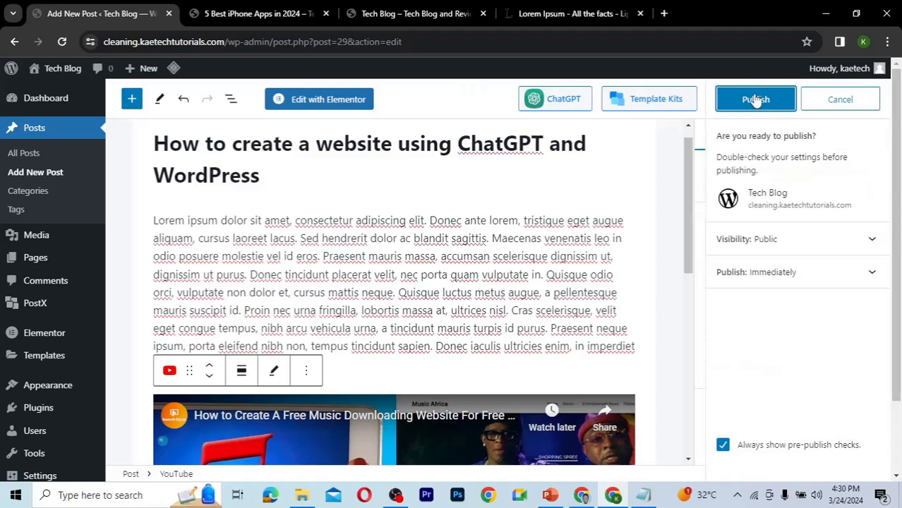
{"action": "left_click", "coordinate": [756, 100]}
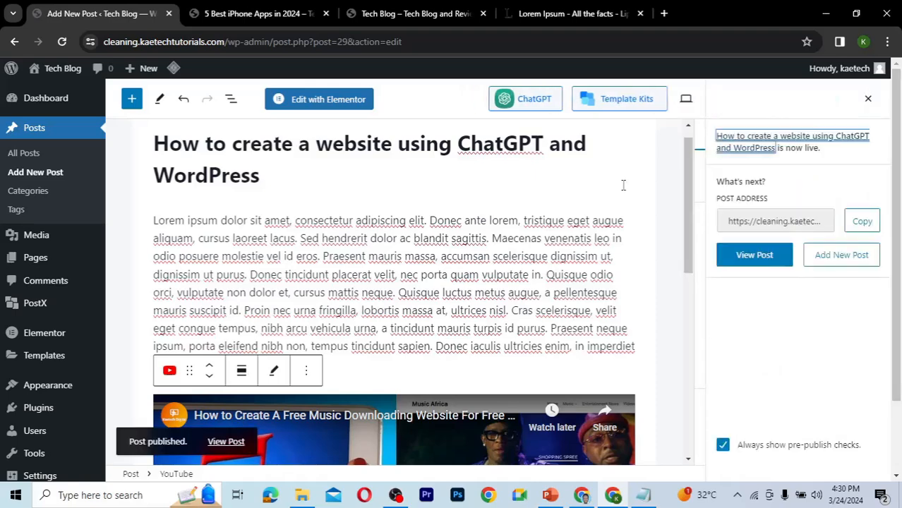
Open the published post in a new tab and scroll through its text and embedded video.
{"action": "right_click", "coordinate": [225, 443]}
{"action": "left_click", "coordinate": [291, 295]}
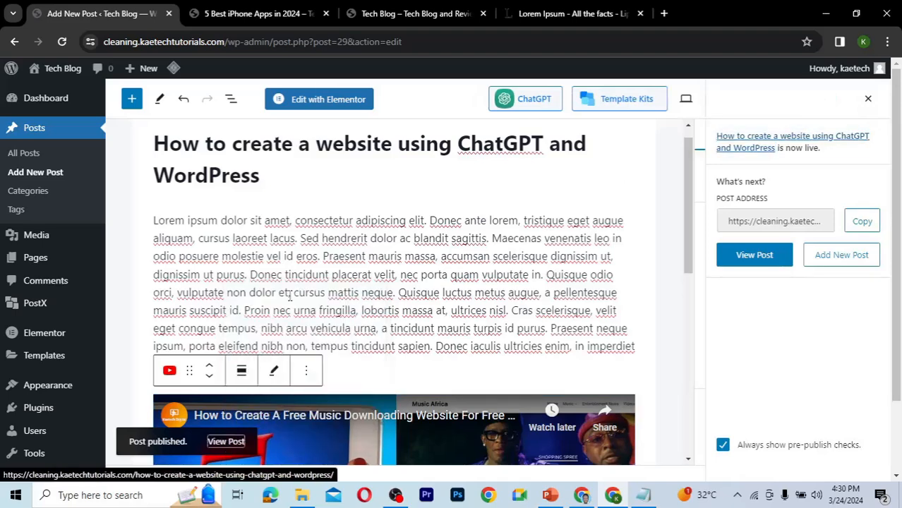
{"action": "left_click", "coordinate": [243, 14]}
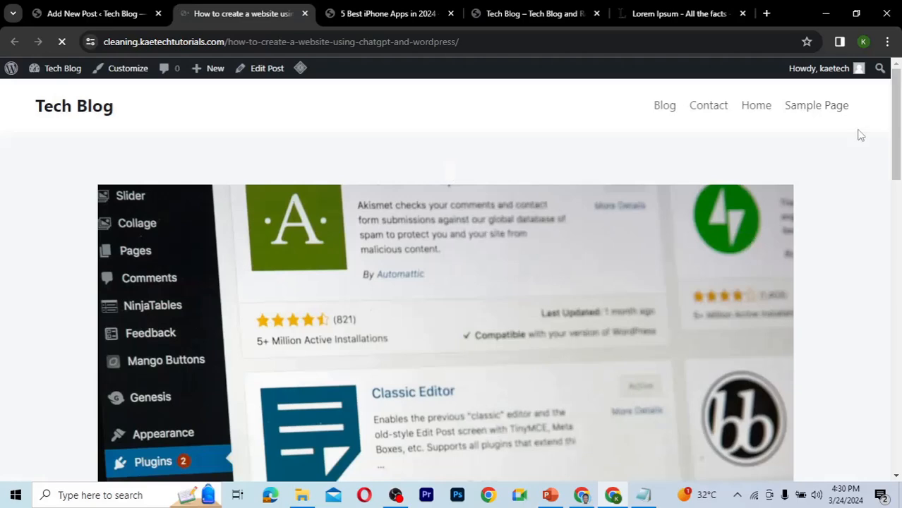
{"action": "left_click", "coordinate": [894, 239]}
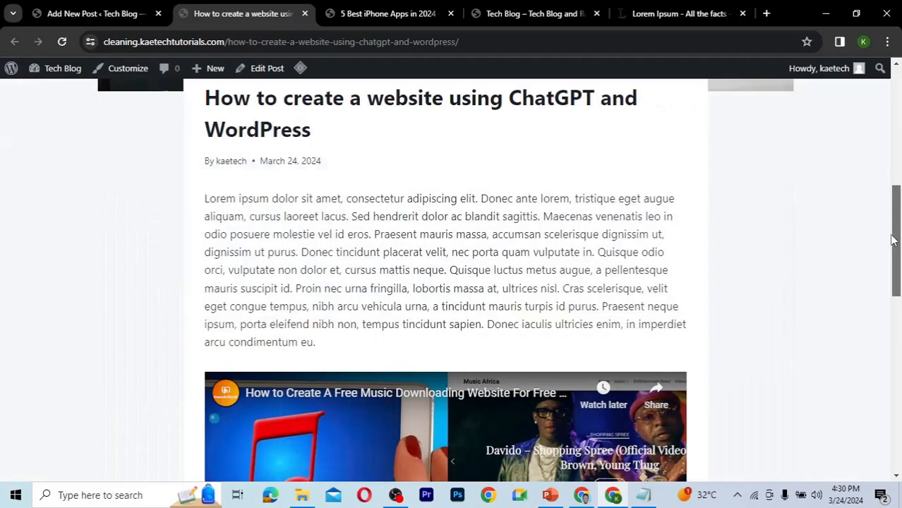
{"action": "left_click_drag", "start_coordinate": [893, 239], "coordinate": [894, 309]}
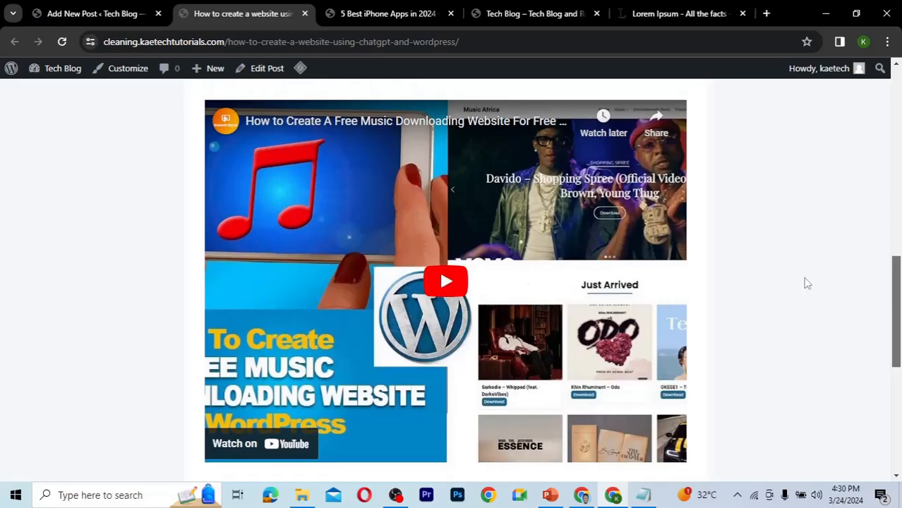
{"action": "scroll", "coordinate": [896, 318], "scroll_direction": "up", "scroll_amount": 1}
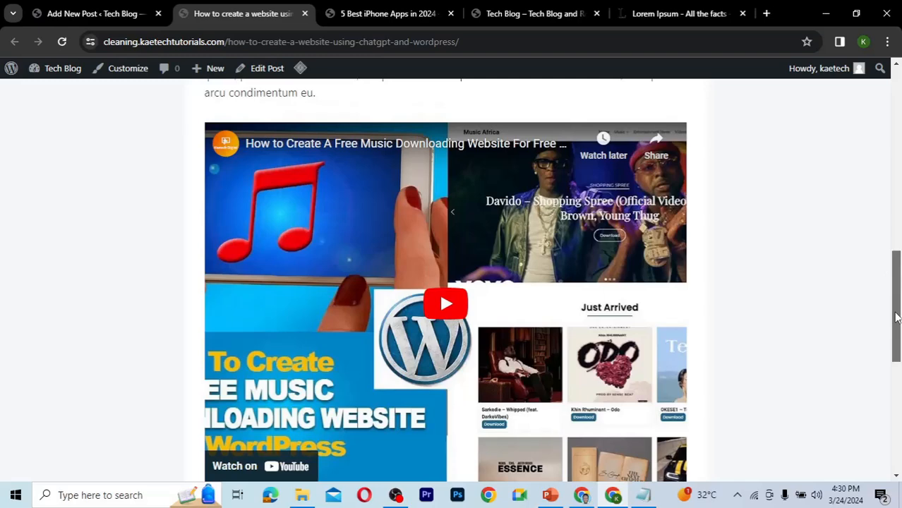
{"action": "scroll", "coordinate": [895, 282], "scroll_direction": "up", "scroll_amount": 1}
{"action": "scroll", "coordinate": [891, 177], "scroll_direction": "up", "scroll_amount": 3}
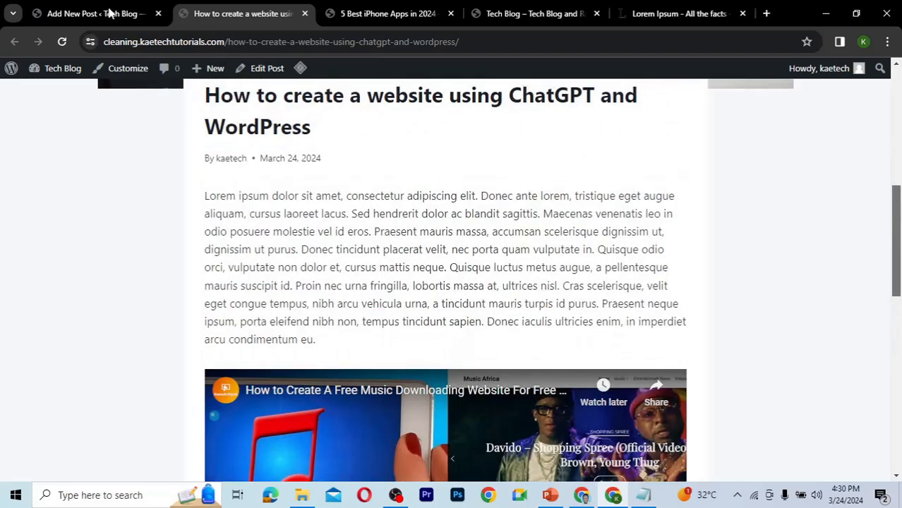
Start a new post in the editor and bring up the Notepad list of post titles.
{"action": "left_click", "coordinate": [109, 14]}
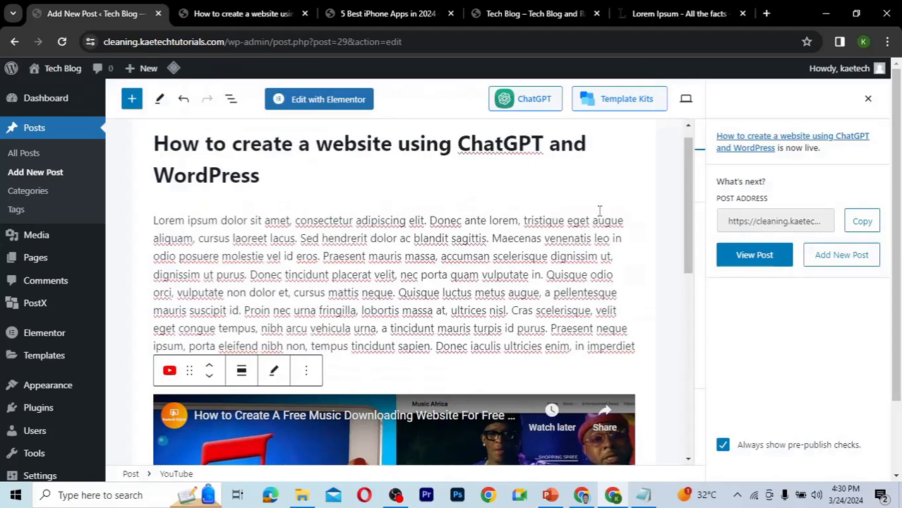
{"action": "left_click", "coordinate": [31, 177]}
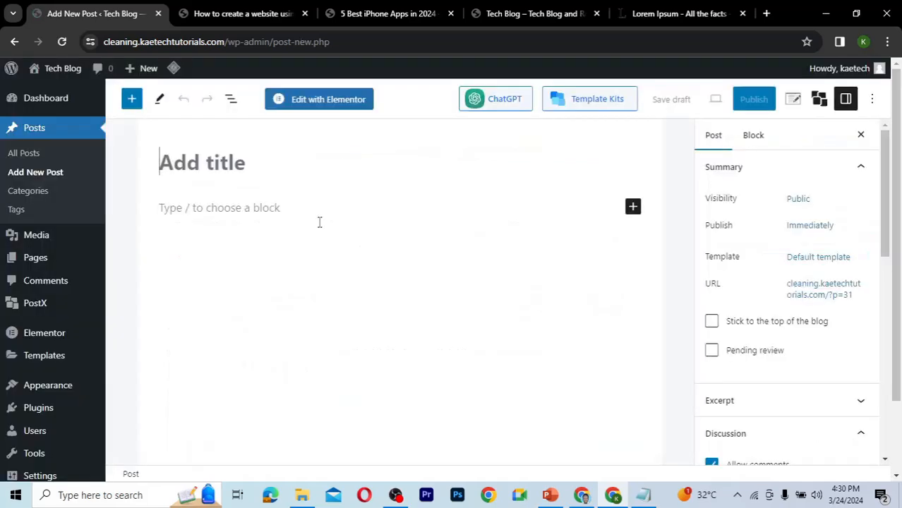
{"action": "left_click", "coordinate": [643, 495]}
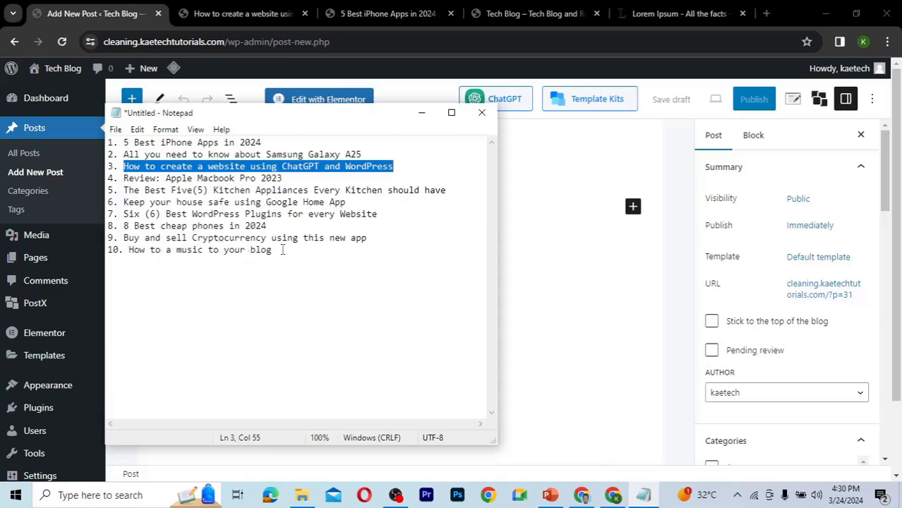
Correct the tenth Notepad title to read "How to add a music to your blog".
{"action": "left_click_drag", "start_coordinate": [281, 250], "coordinate": [202, 258]}
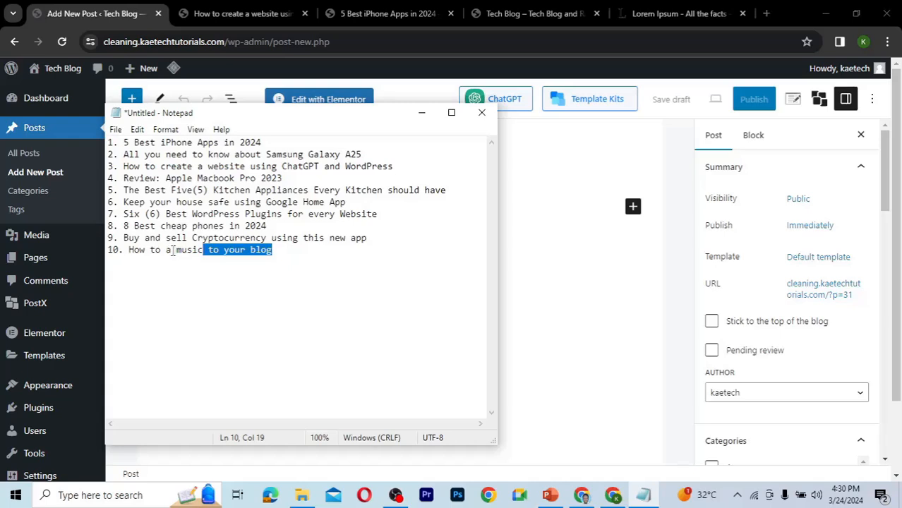
{"action": "left_click", "coordinate": [171, 251]}
{"action": "type", "text": "dd"}
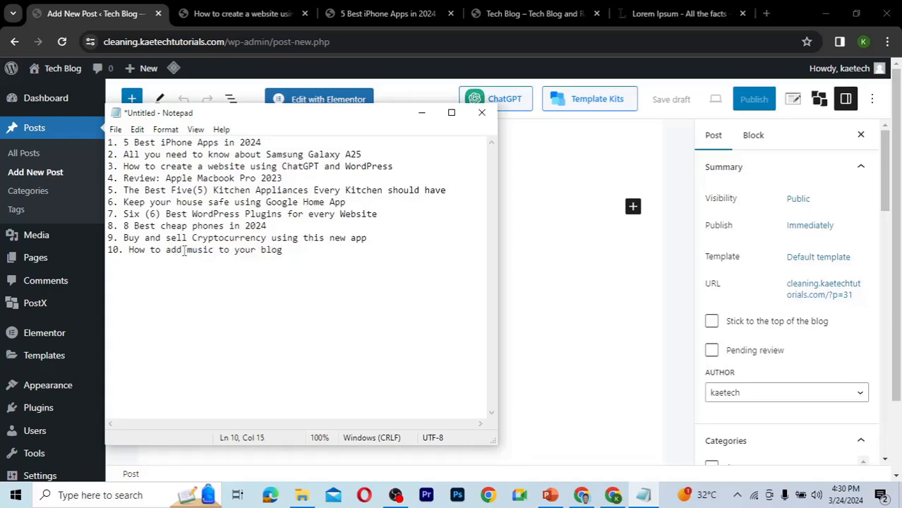
{"action": "type", "text": " a"}
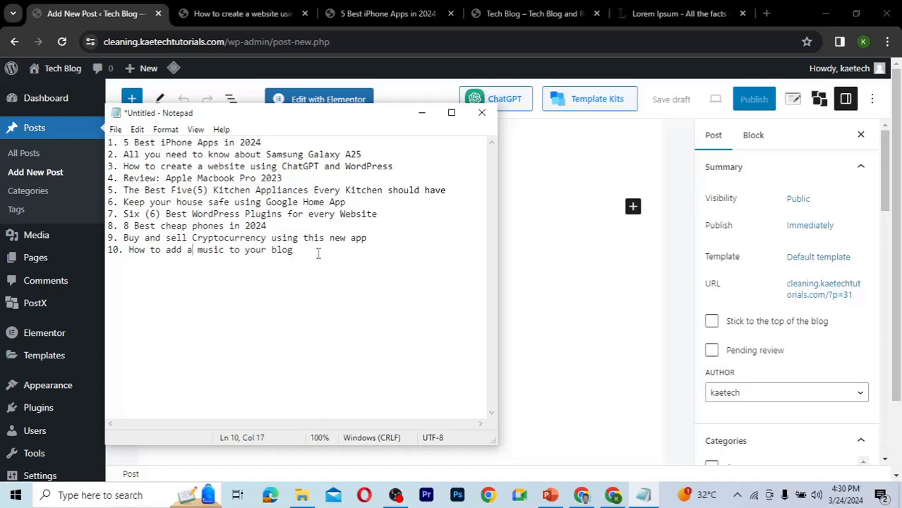
Copy the corrected title and paste it as the new post's title.
{"action": "left_click_drag", "start_coordinate": [308, 251], "coordinate": [129, 259]}
{"action": "key", "text": "ctrl+c"}
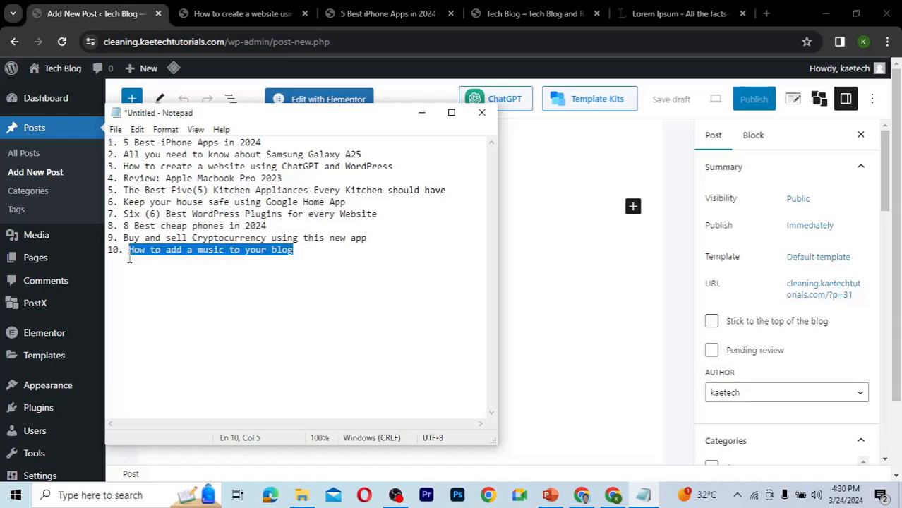
{"action": "left_click", "coordinate": [541, 192]}
{"action": "left_click", "coordinate": [326, 161]}
{"action": "key", "text": "ctrl+v"}
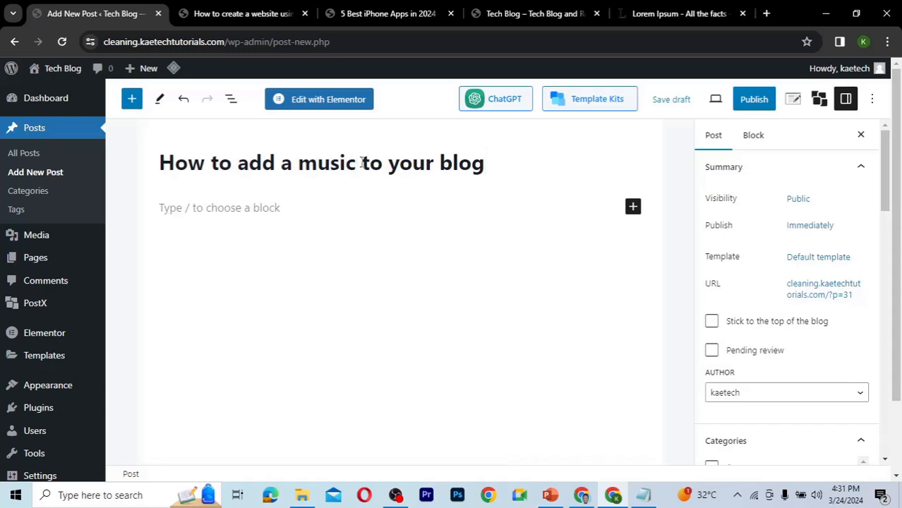
Insert "or an audio" into the post title after "music".
{"action": "left_click", "coordinate": [362, 163]}
{"action": "type", "text": "or an au"}
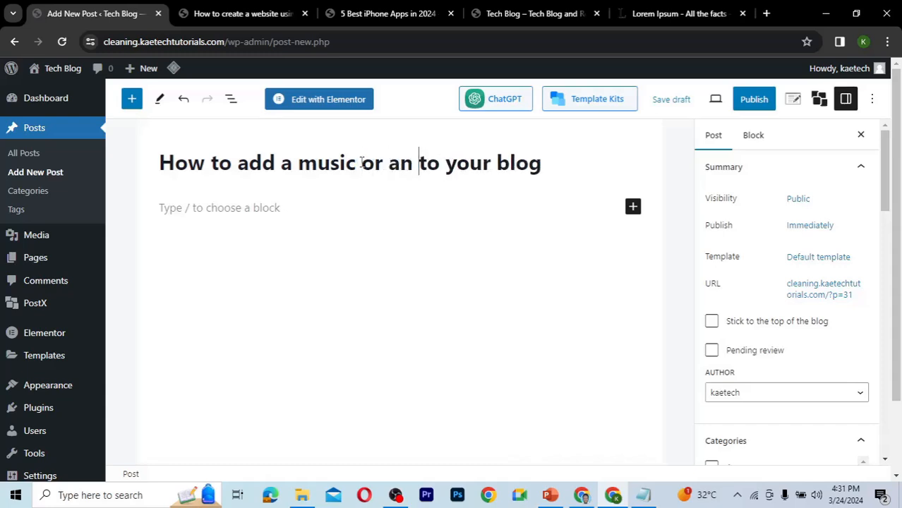
{"action": "type", "text": "dio"}
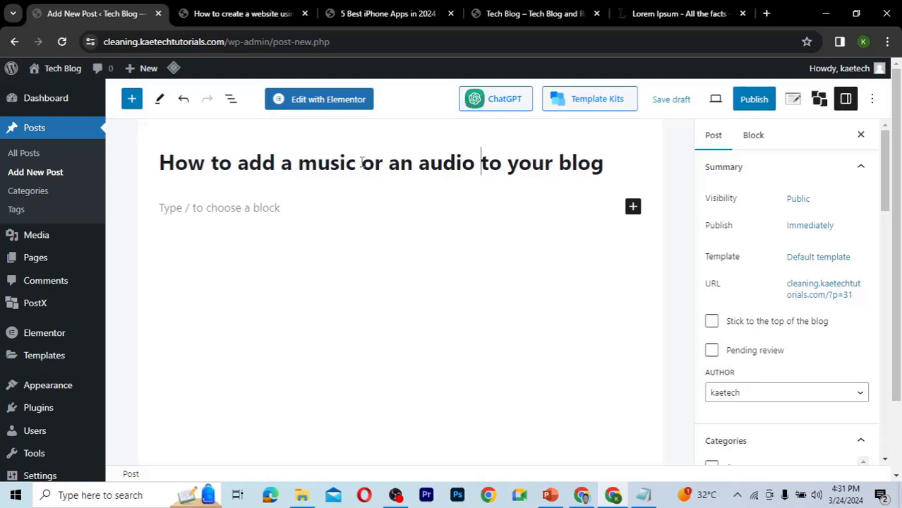
Paste the two copied Lorem Ipsum paragraphs as the post body, replacing the text pasted there first.
{"action": "left_click", "coordinate": [317, 206]}
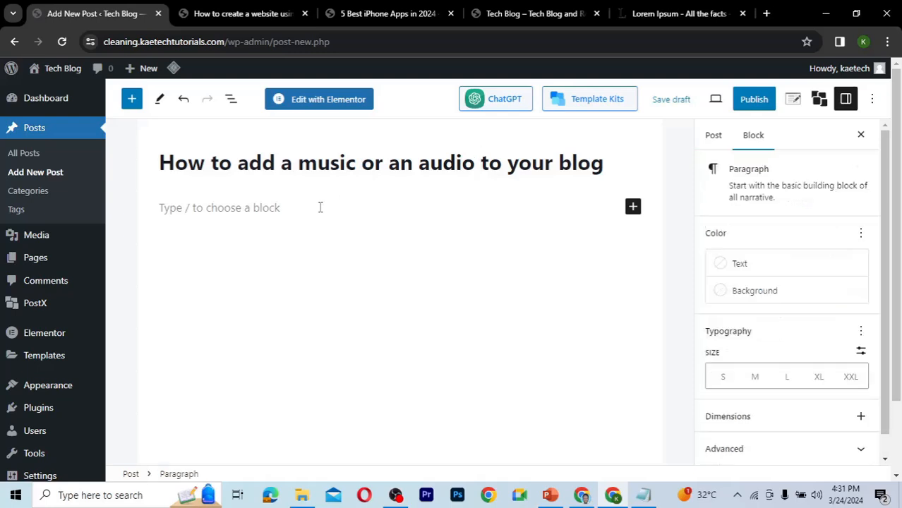
{"action": "key", "text": "ctrl+v"}
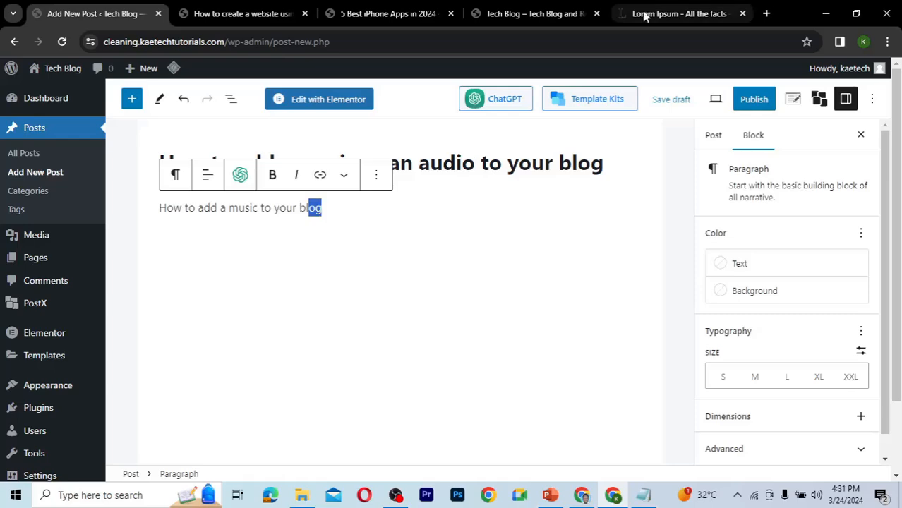
{"action": "left_click", "coordinate": [671, 13]}
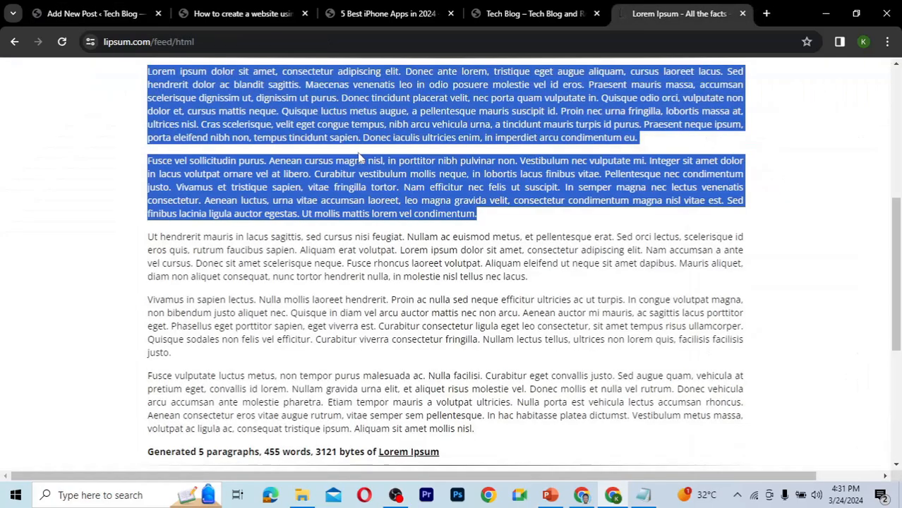
{"action": "left_click", "coordinate": [108, 16]}
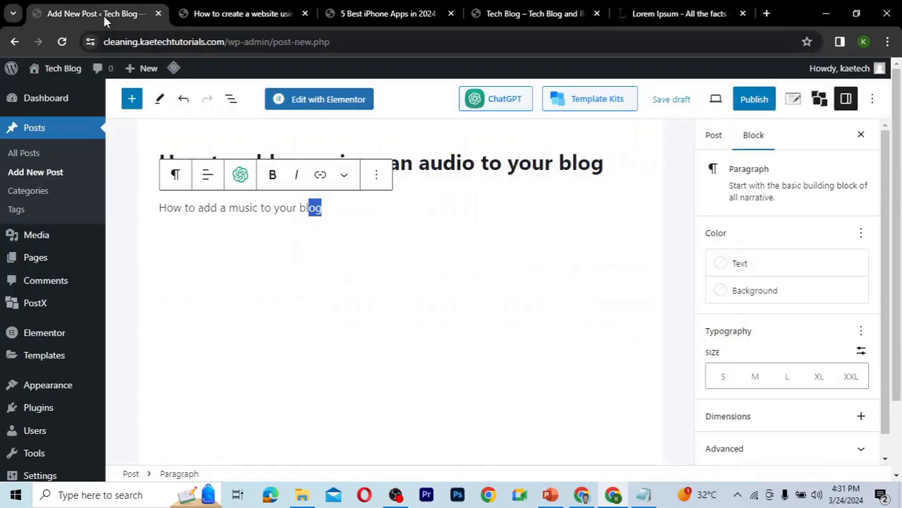
{"action": "left_click", "coordinate": [333, 207]}
{"action": "key", "text": "ctrl+a"}
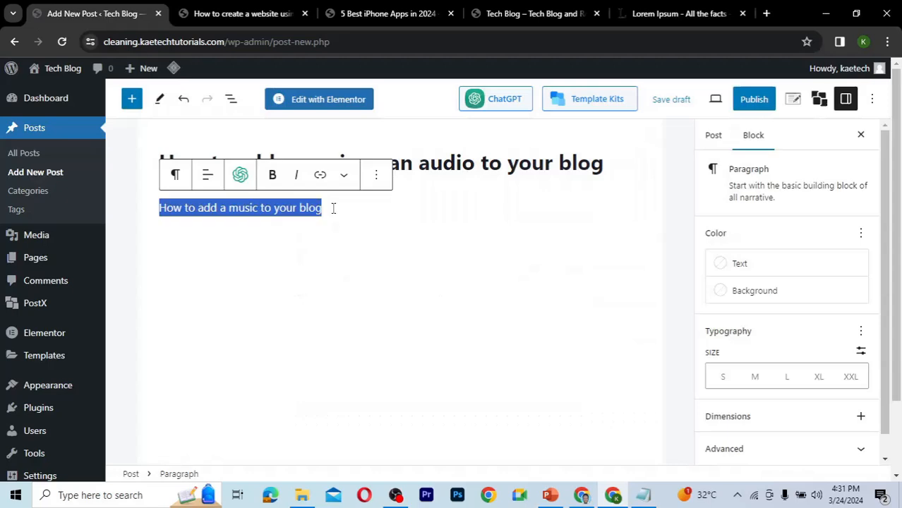
{"action": "key", "text": "ctrl+v"}
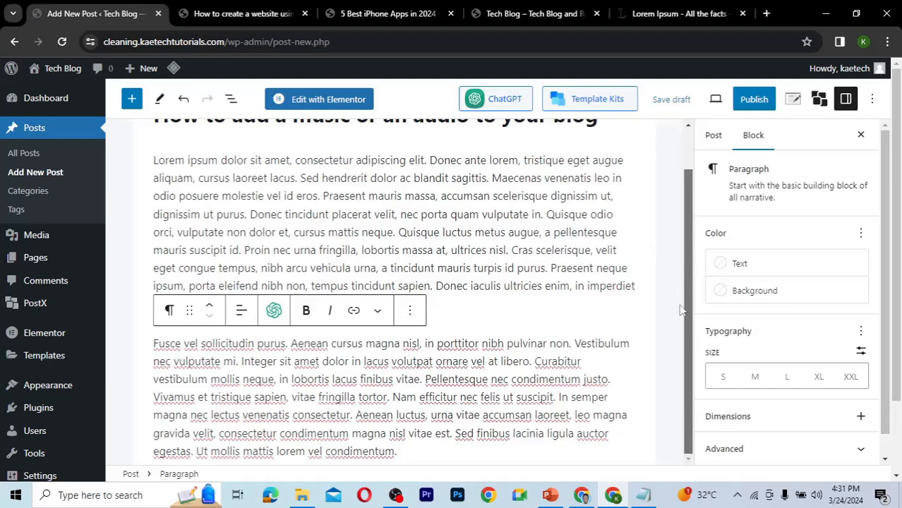
Add an Audio block below the second paragraph.
{"action": "left_click", "coordinate": [459, 457]}
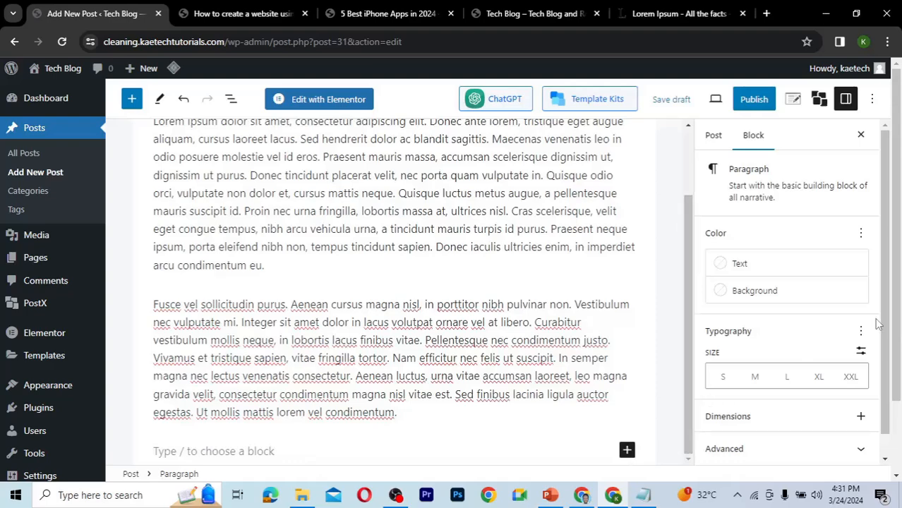
{"action": "scroll", "coordinate": [889, 313], "scroll_direction": "down", "scroll_amount": 1}
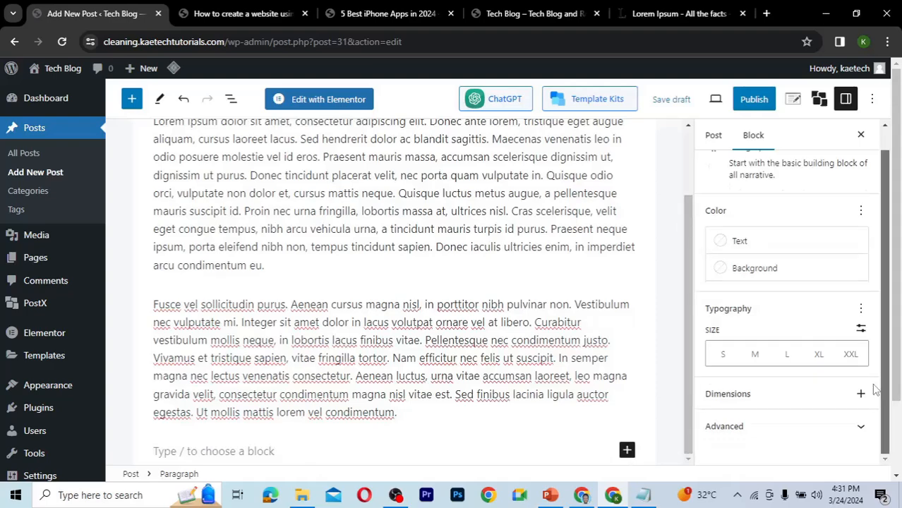
{"action": "left_click", "coordinate": [626, 451]}
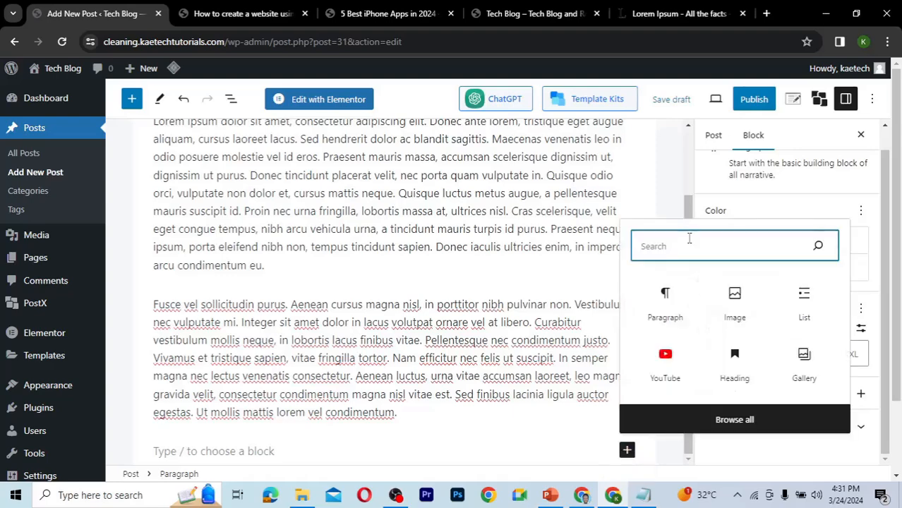
{"action": "type", "text": "au"}
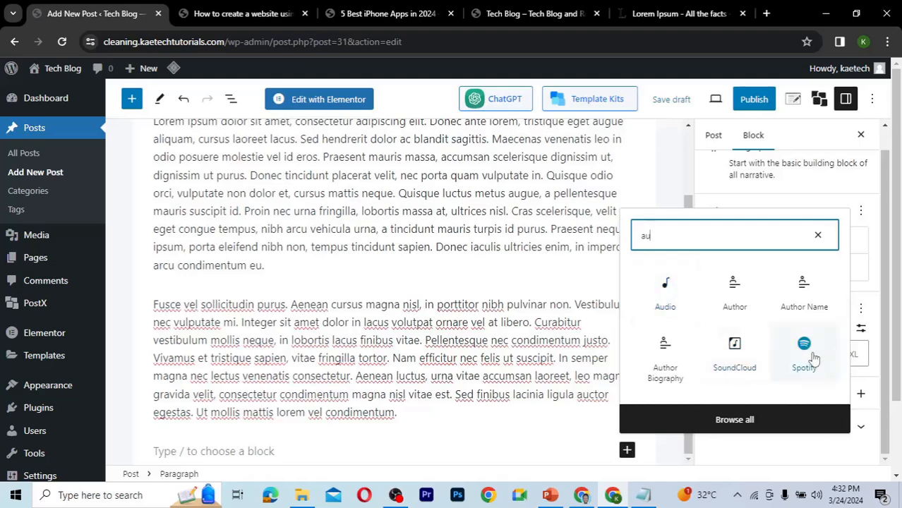
{"action": "left_click", "coordinate": [665, 304]}
{"action": "left_click", "coordinate": [665, 302]}
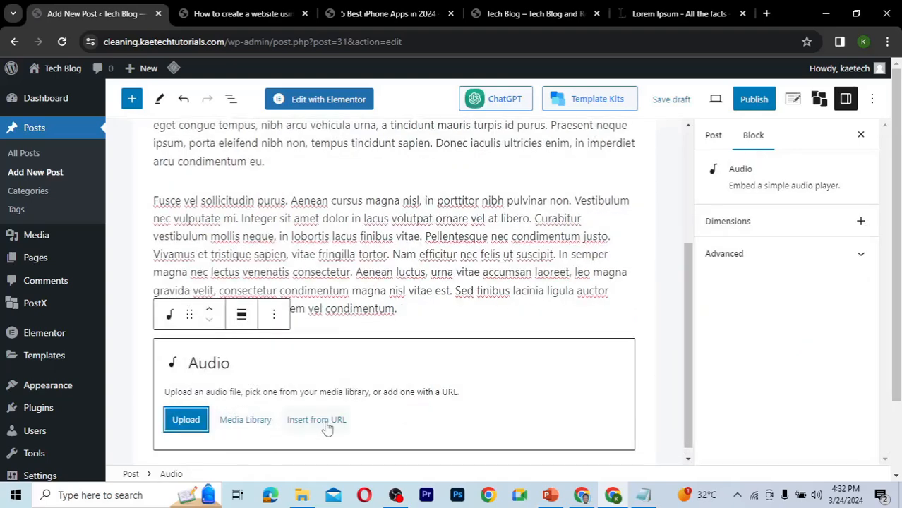
Upload the "My Blue Heaven - Freedom Trail Studio" music file from the Tech blog folder into the media library.
{"action": "left_click", "coordinate": [238, 422]}
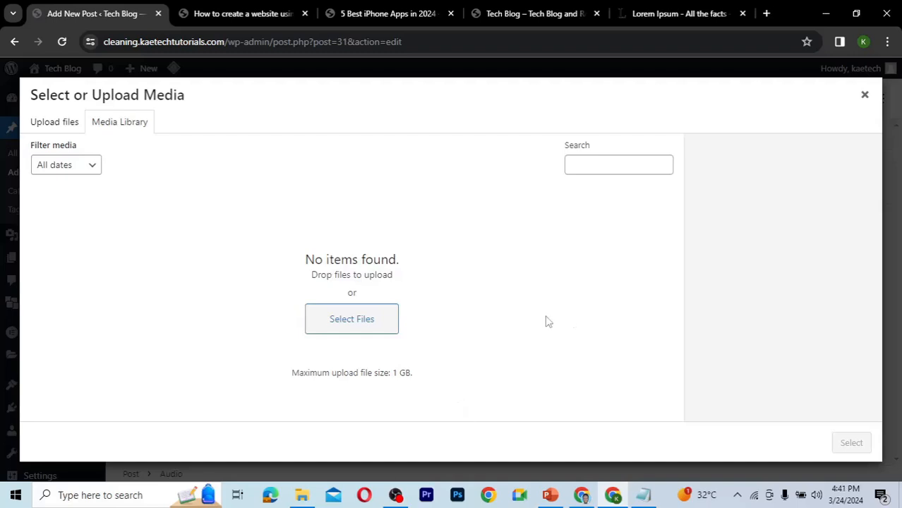
{"action": "left_click", "coordinate": [304, 500]}
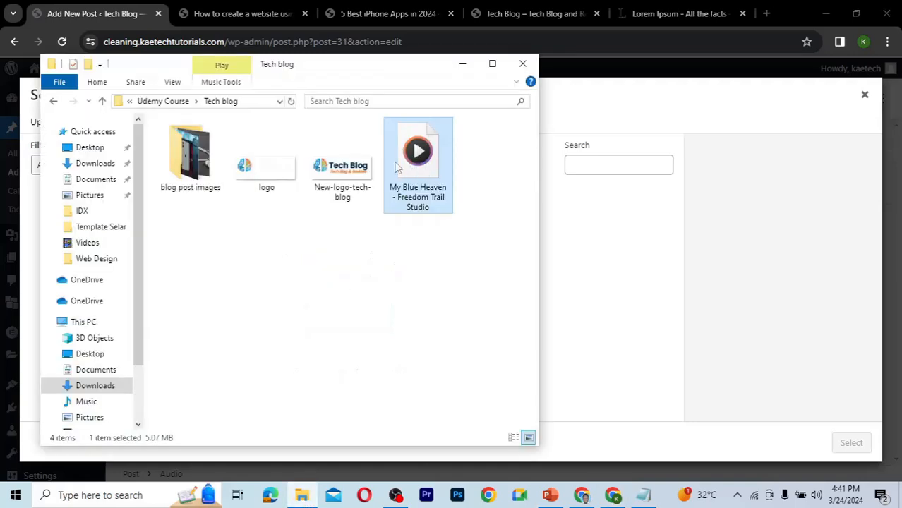
{"action": "left_click_drag", "start_coordinate": [417, 158], "coordinate": [585, 268]}
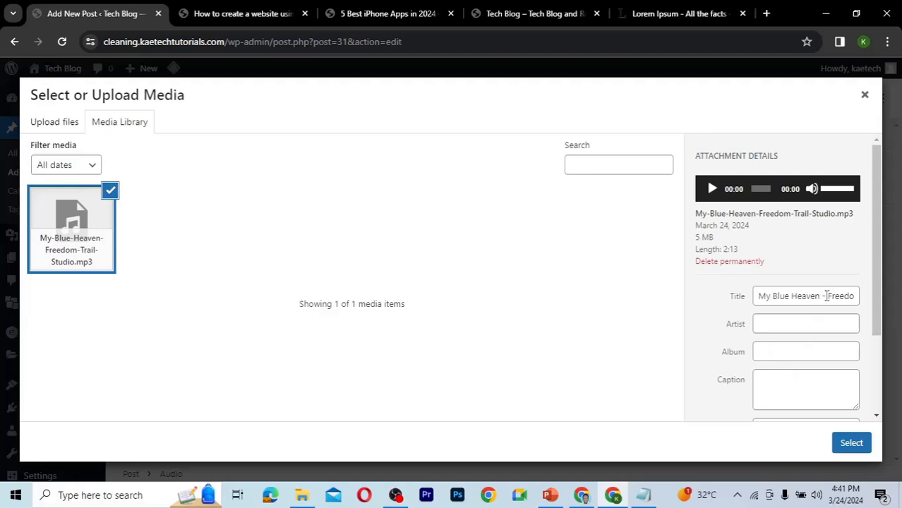
Set the audio's title to "My Blue Heaven" and artist to "Freedom Trail Studio", then insert it.
{"action": "left_click_drag", "start_coordinate": [827, 296], "coordinate": [854, 296]}
{"action": "key", "text": "ctrl+c"}
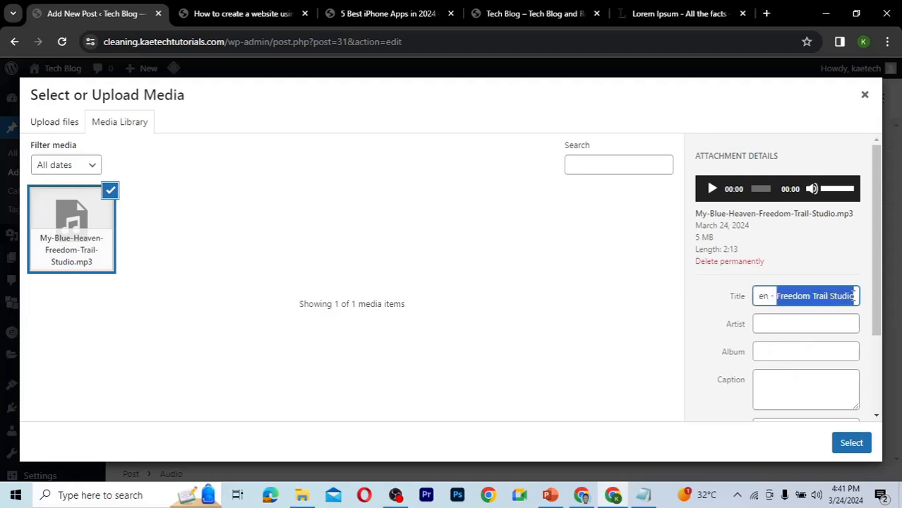
{"action": "key", "text": "BackSpace"}
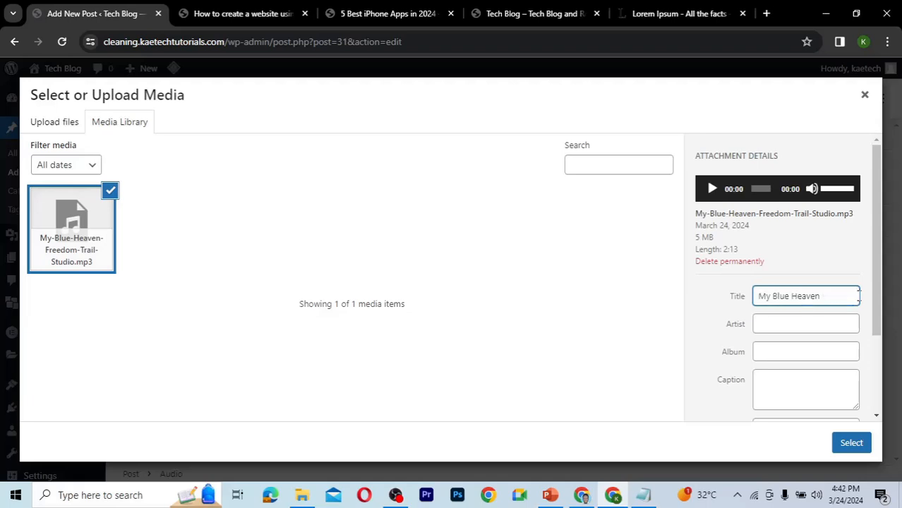
{"action": "left_click", "coordinate": [782, 326]}
{"action": "key", "text": "ctrl+v"}
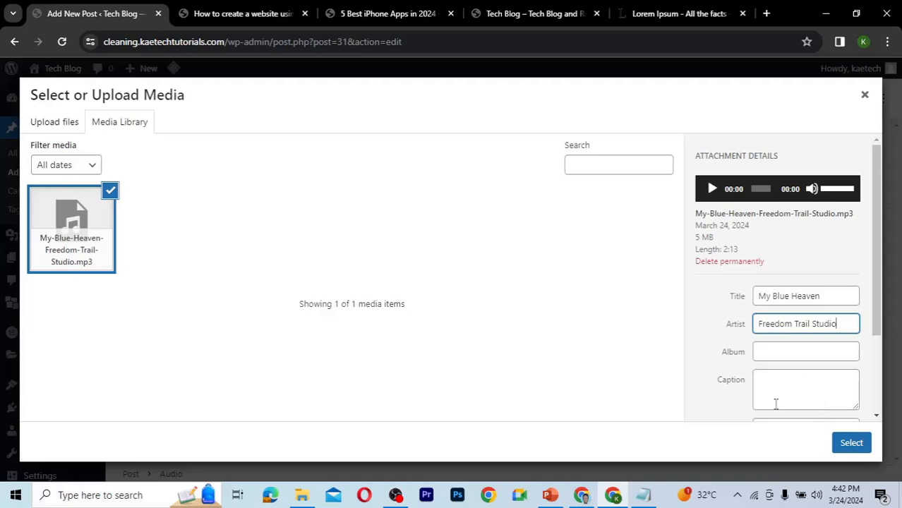
{"action": "left_click", "coordinate": [853, 445]}
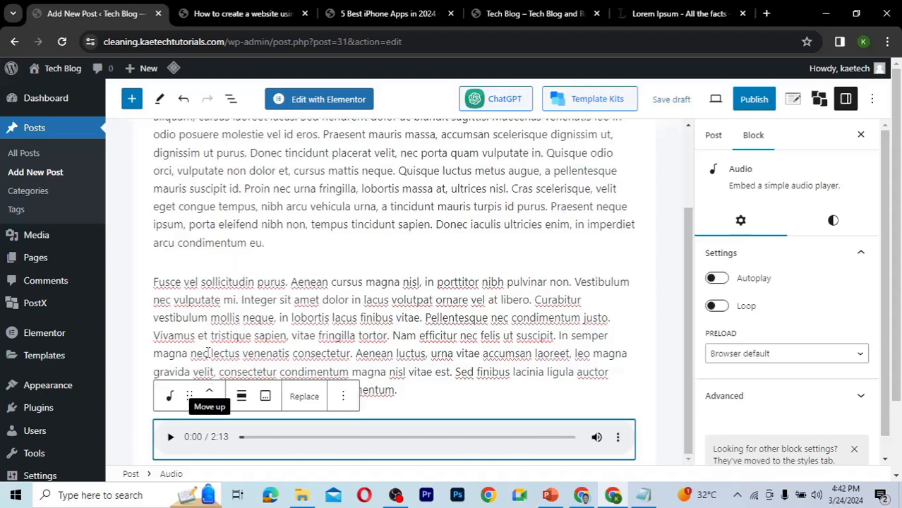
Move the audio block up one position and back down again.
{"action": "left_click", "coordinate": [209, 392]}
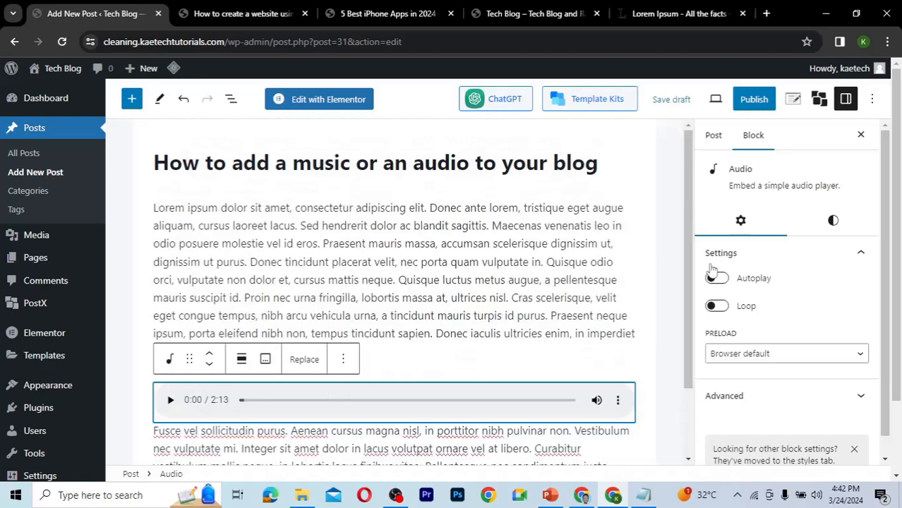
{"action": "scroll", "coordinate": [686, 275], "scroll_direction": "down", "scroll_amount": 1}
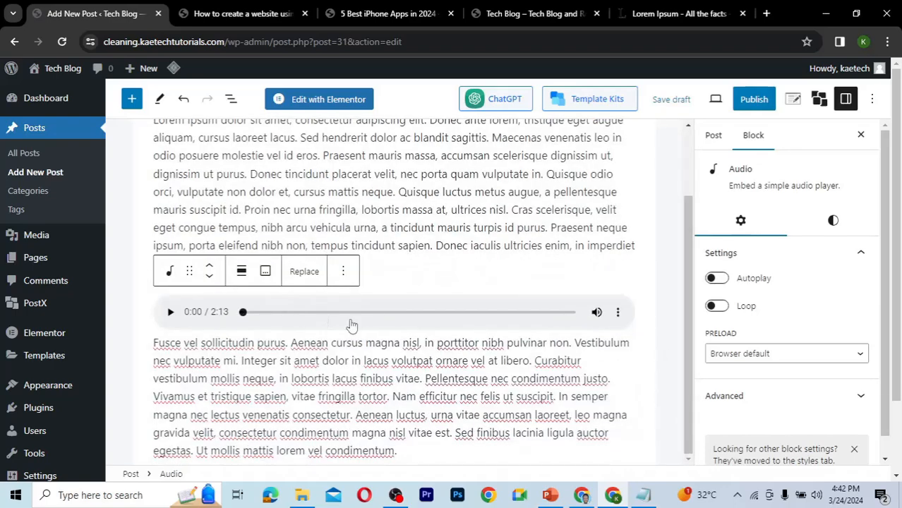
{"action": "left_click", "coordinate": [210, 279]}
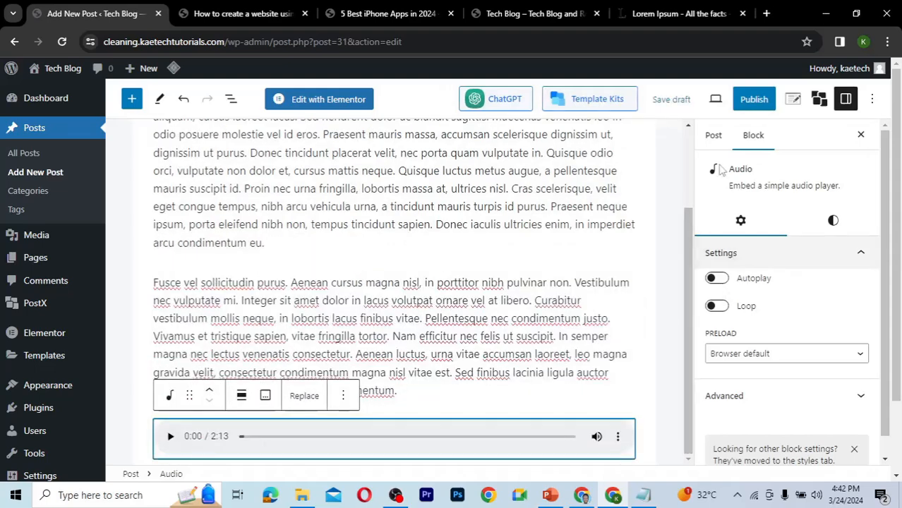
Assign the post to the How To category.
{"action": "left_click", "coordinate": [713, 138]}
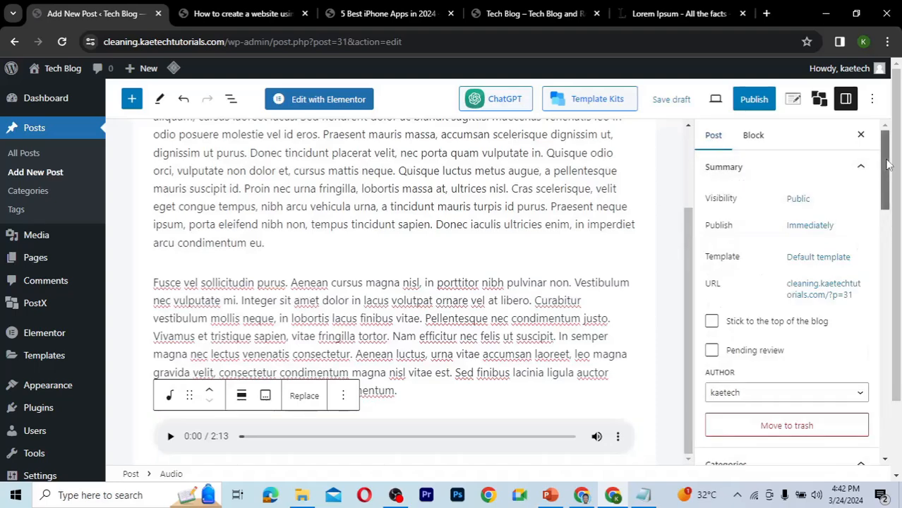
{"action": "scroll", "coordinate": [867, 219], "scroll_direction": "down", "scroll_amount": 3}
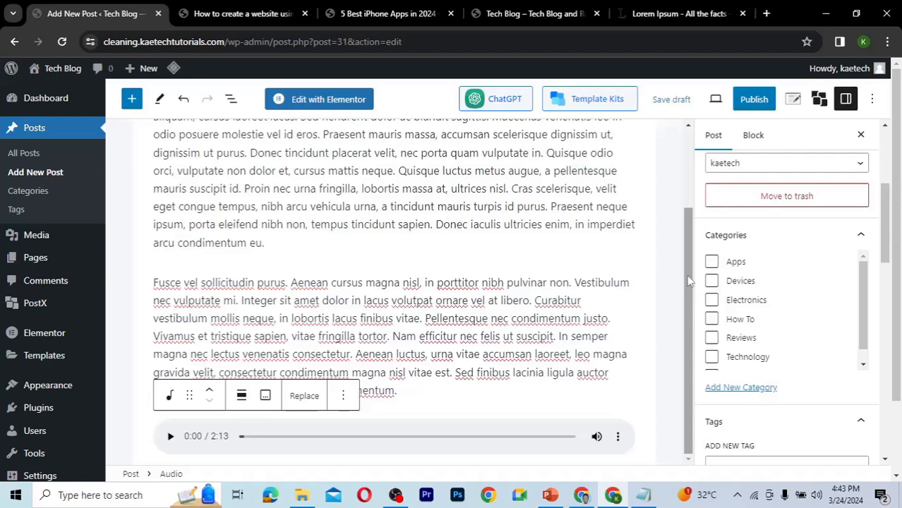
{"action": "left_click_drag", "start_coordinate": [686, 275], "coordinate": [690, 164]}
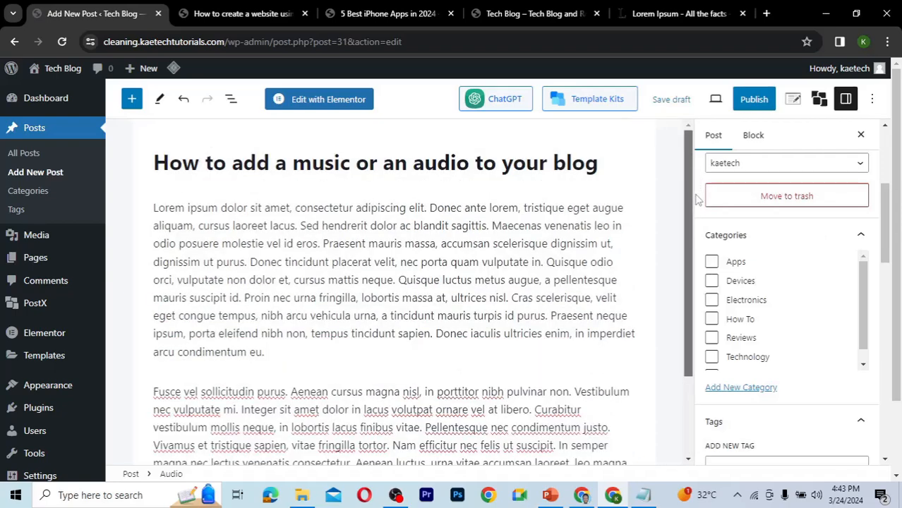
{"action": "left_click_drag", "start_coordinate": [696, 197], "coordinate": [698, 281]}
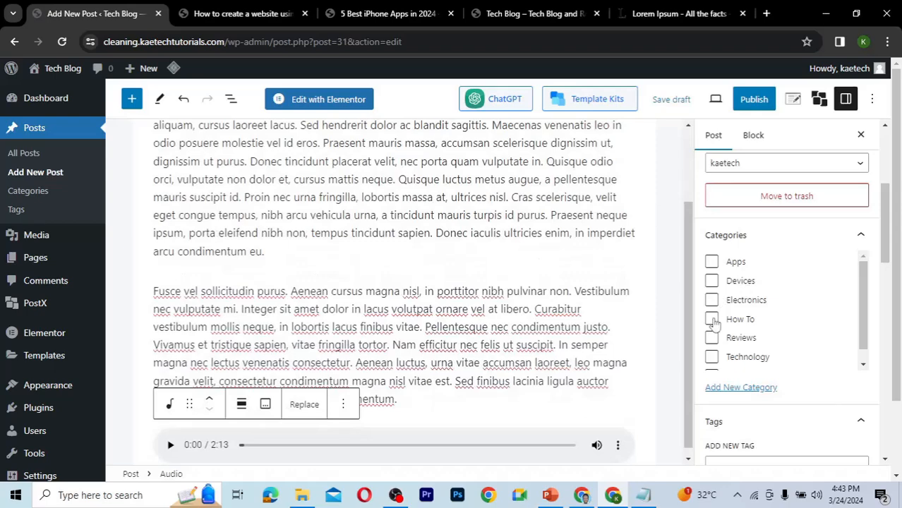
{"action": "left_click", "coordinate": [712, 320]}
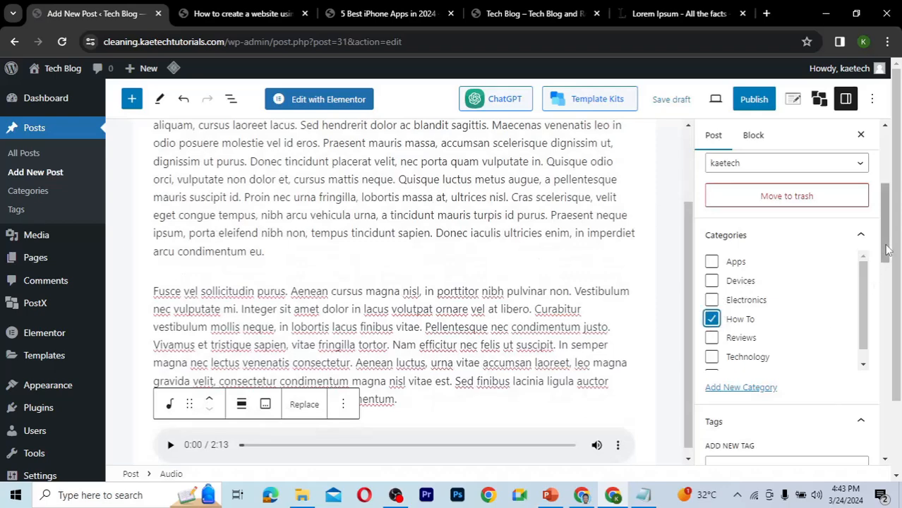
Add the tags Music, audio and How to to the post.
{"action": "scroll", "coordinate": [875, 297], "scroll_direction": "down", "scroll_amount": 3}
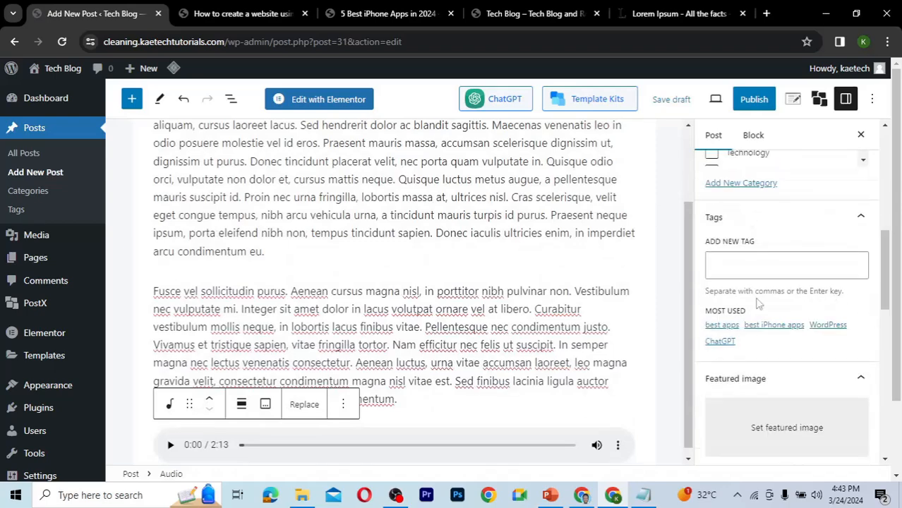
{"action": "left_click", "coordinate": [748, 265]}
{"action": "type", "text": "Mus"}
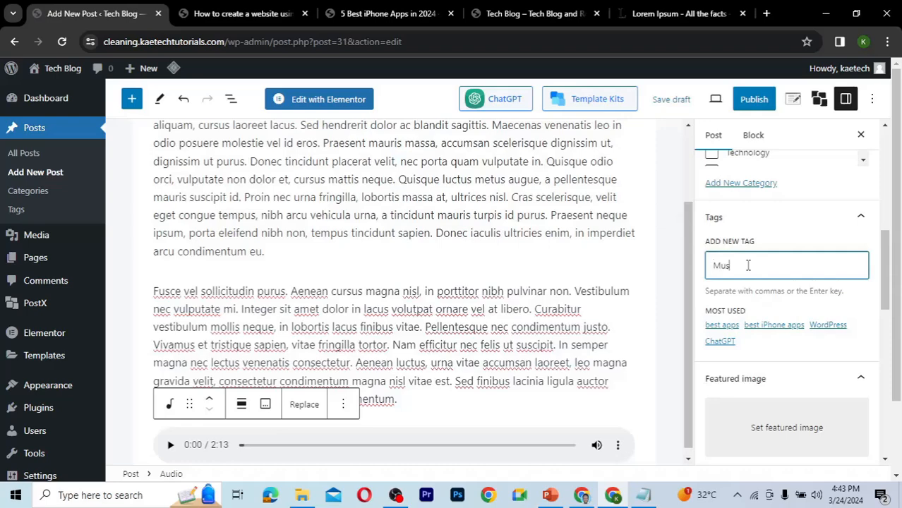
{"action": "type", "text": "ic"}
{"action": "key", "text": "Return"}
{"action": "type", "text": "audio"}
{"action": "key", "text": "Return"}
{"action": "type", "text": "How to"}
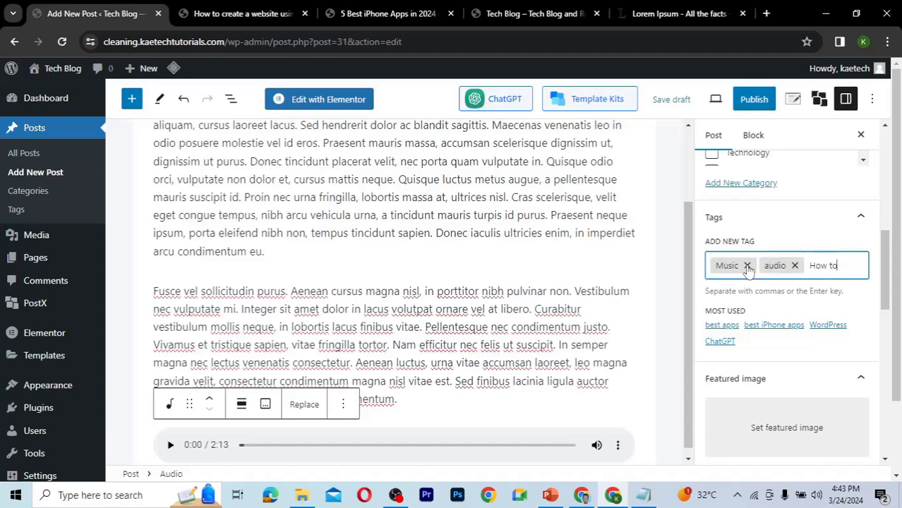
{"action": "key", "text": "Return"}
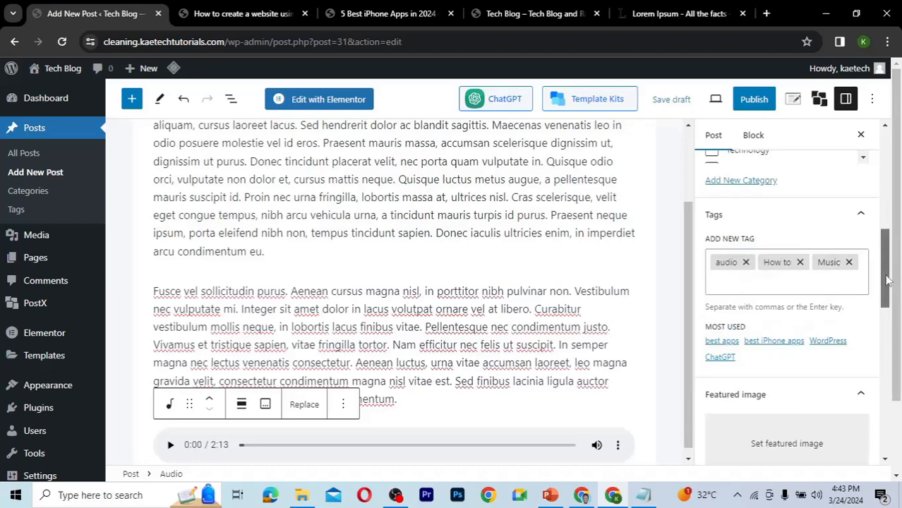
Set the phone-with-earphones photo from the media library as the featured image.
{"action": "left_click_drag", "start_coordinate": [886, 280], "coordinate": [881, 309]}
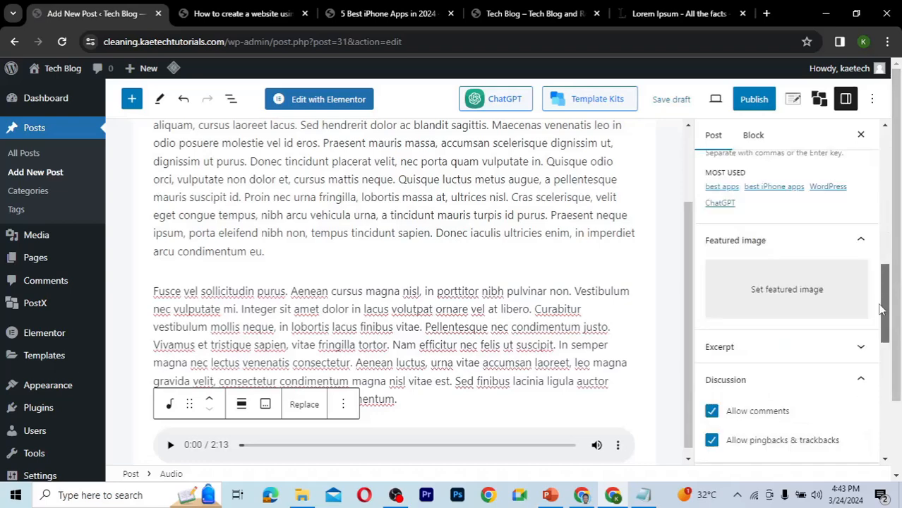
{"action": "left_click", "coordinate": [768, 296]}
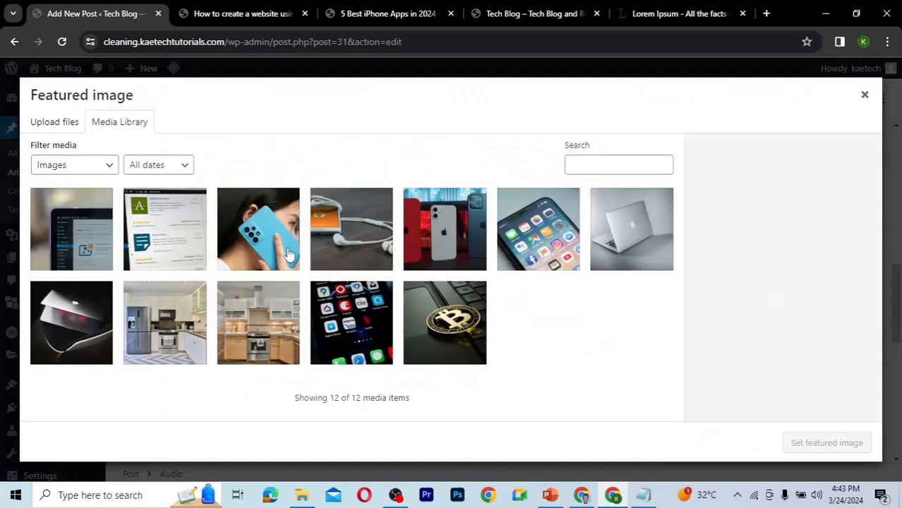
{"action": "left_click", "coordinate": [351, 241]}
{"action": "left_click", "coordinate": [805, 441]}
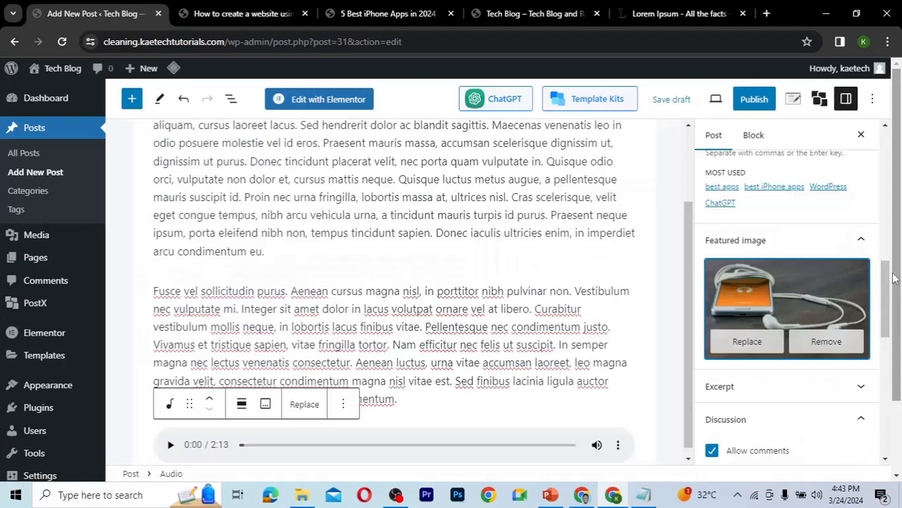
Disable comments and pingbacks & trackbacks for the post, and publish it.
{"action": "scroll", "coordinate": [791, 297], "scroll_direction": "down", "scroll_amount": 4}
{"action": "left_click", "coordinate": [712, 217]}
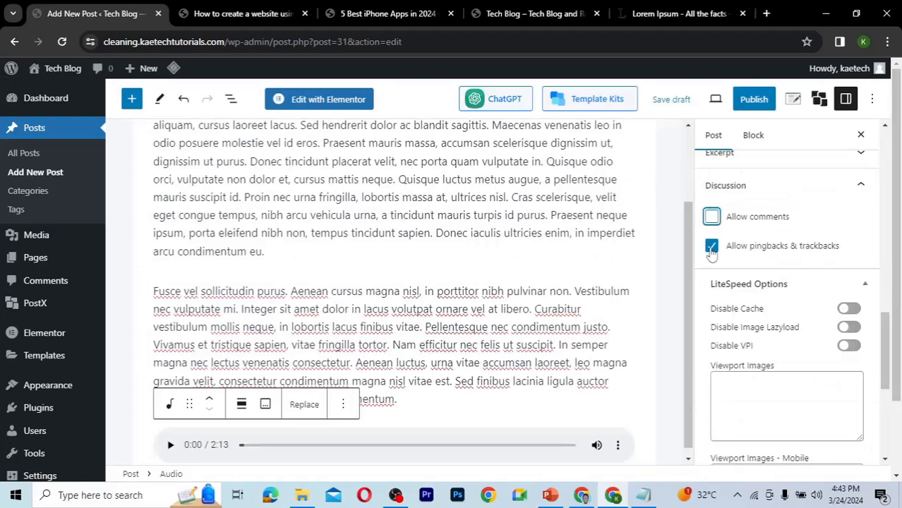
{"action": "left_click", "coordinate": [711, 248]}
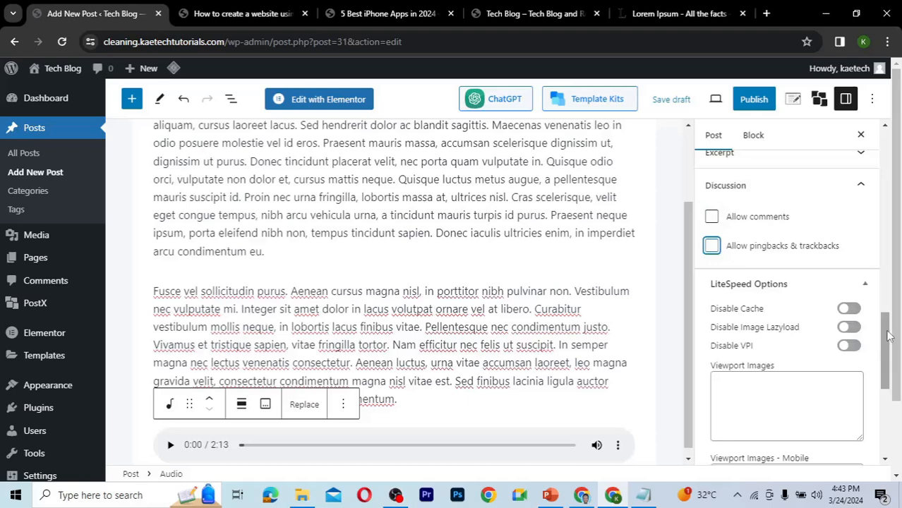
{"action": "left_click", "coordinate": [764, 102]}
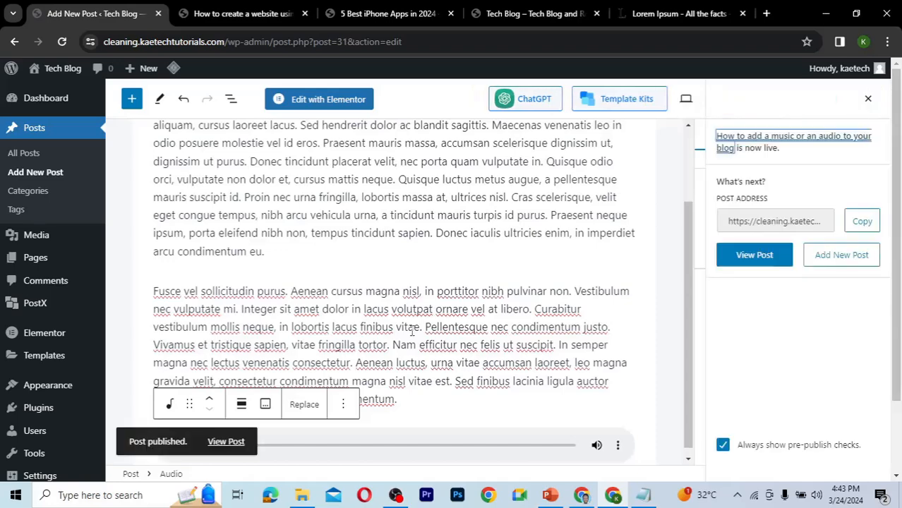
Open the published post in a new tab and review it from the audio player up to the title.
{"action": "right_click", "coordinate": [223, 449]}
{"action": "left_click", "coordinate": [258, 299]}
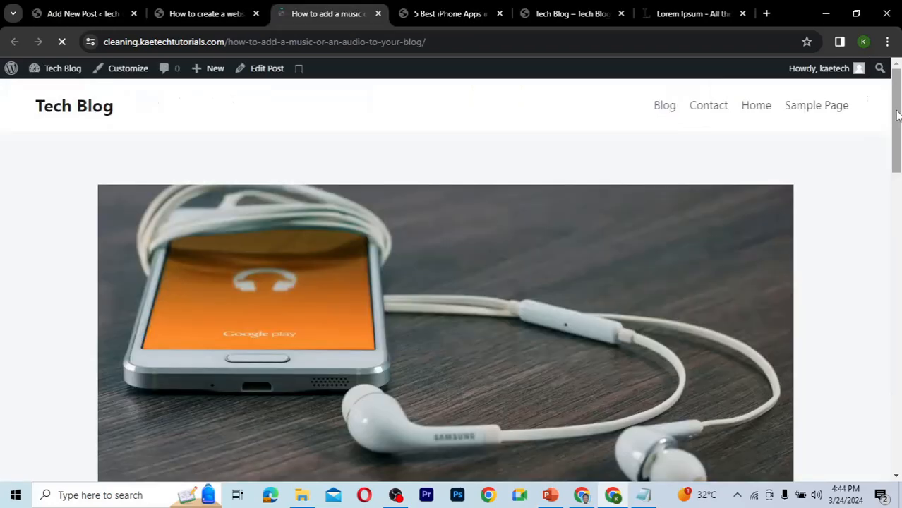
{"action": "left_click_drag", "start_coordinate": [895, 111], "coordinate": [870, 238]}
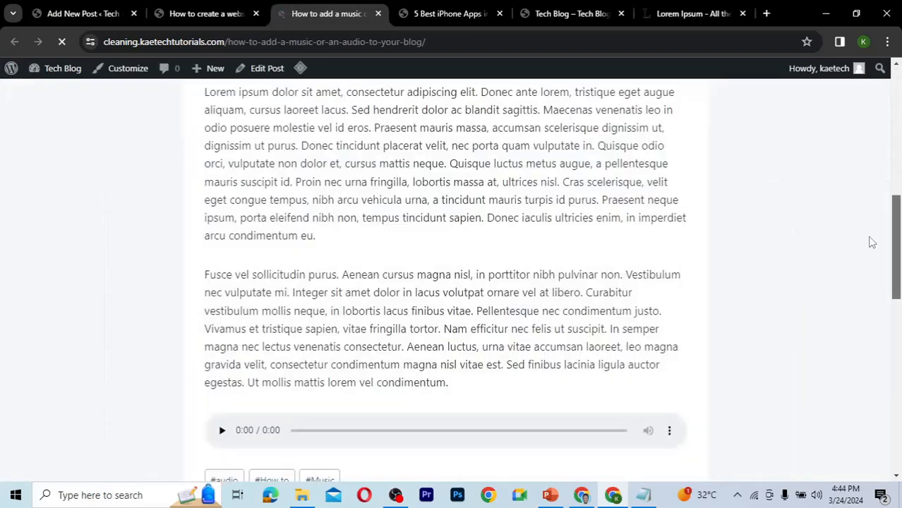
{"action": "scroll", "coordinate": [862, 264], "scroll_direction": "down", "scroll_amount": 2}
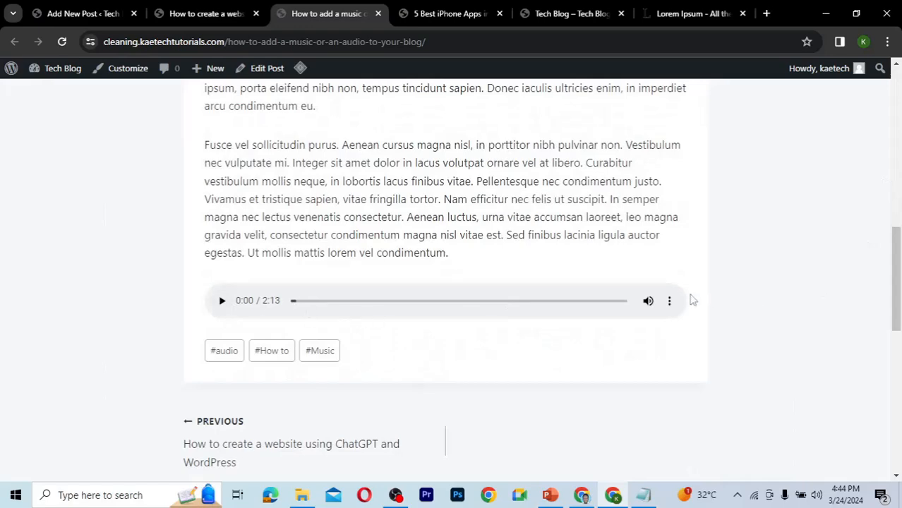
{"action": "left_click_drag", "start_coordinate": [896, 303], "coordinate": [898, 238]}
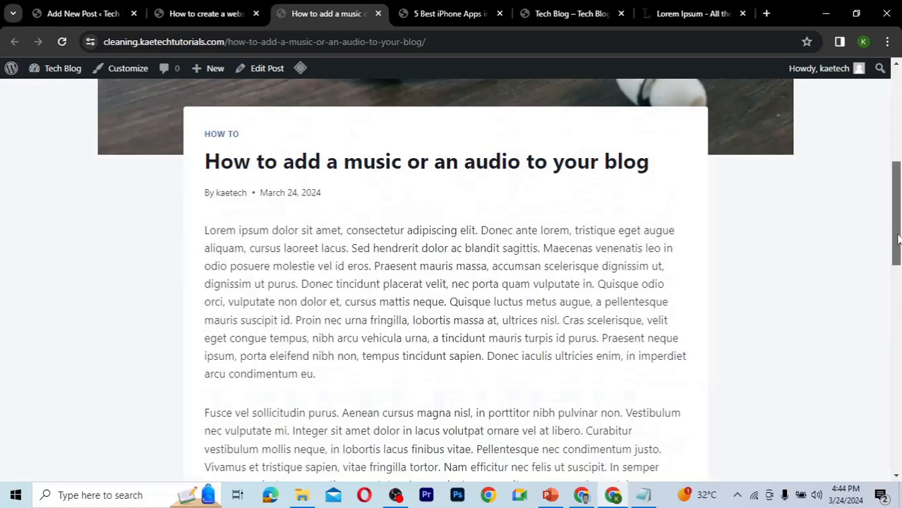
{"action": "left_click_drag", "start_coordinate": [898, 239], "coordinate": [899, 134]}
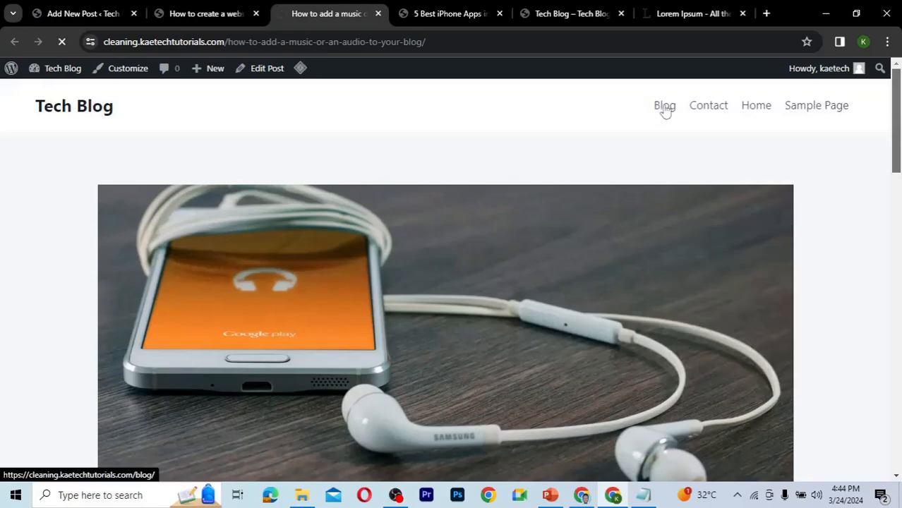
Open the site's Blog page and review the listed posts.
{"action": "left_click", "coordinate": [664, 106]}
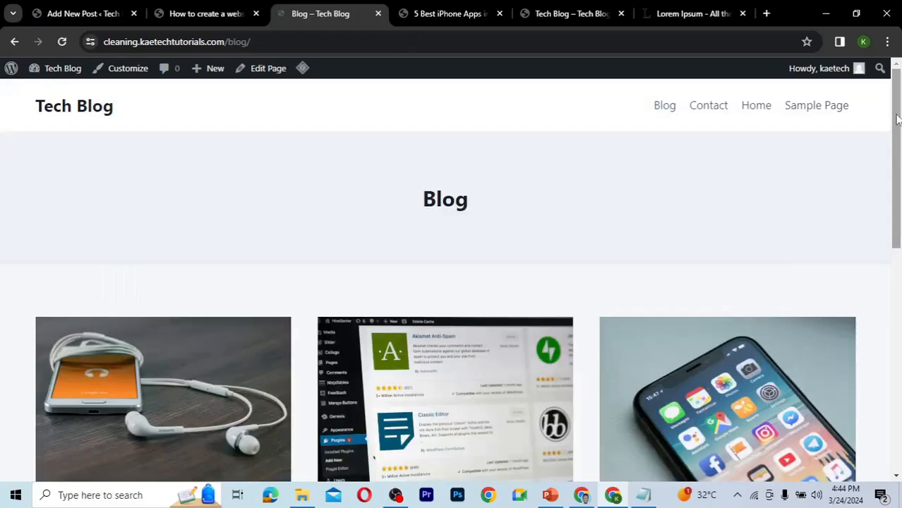
{"action": "left_click_drag", "start_coordinate": [897, 128], "coordinate": [891, 242]}
{"action": "scroll", "coordinate": [886, 311], "scroll_direction": "down", "scroll_amount": 5}
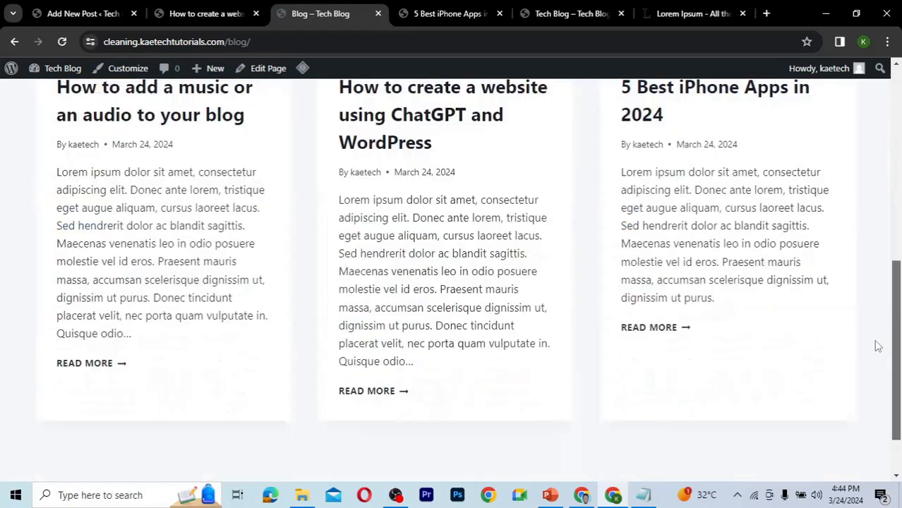
{"action": "scroll", "coordinate": [880, 276], "scroll_direction": "up", "scroll_amount": 4}
{"action": "scroll", "coordinate": [883, 228], "scroll_direction": "up", "scroll_amount": 2}
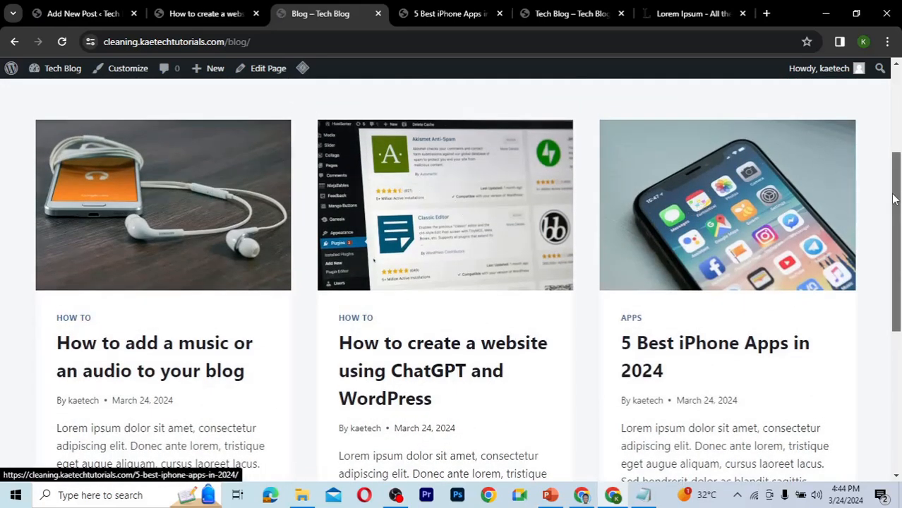
{"action": "left_click_drag", "start_coordinate": [899, 208], "coordinate": [900, 81]}
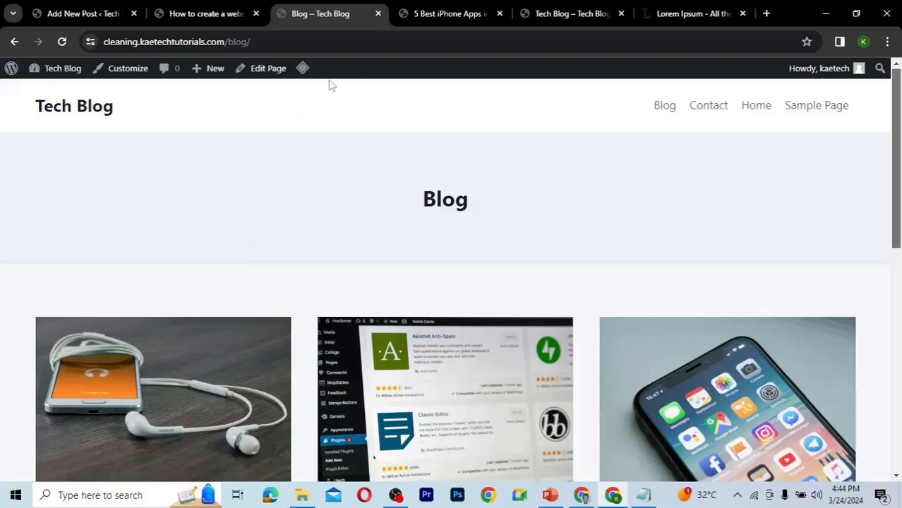
Switch back to the post editor tab and return to the top of the post.
{"action": "left_click", "coordinate": [85, 19]}
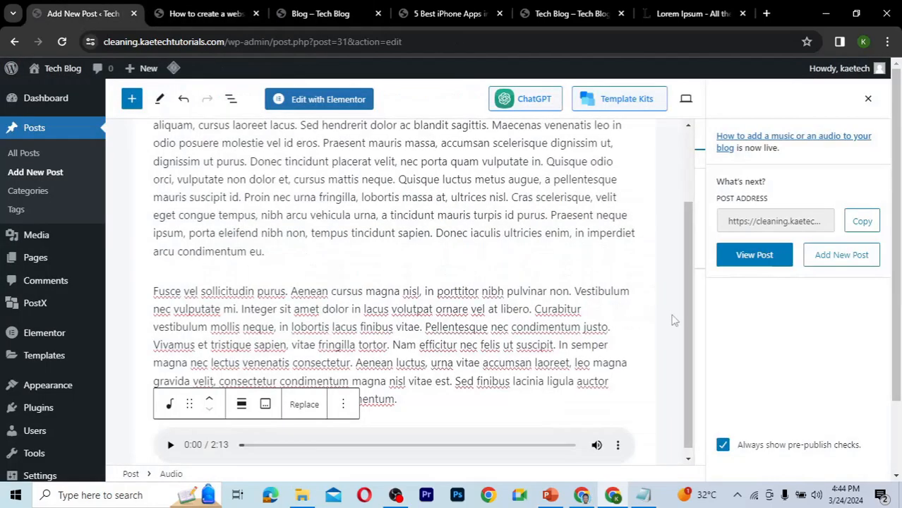
{"action": "scroll", "coordinate": [684, 321], "scroll_direction": "up", "scroll_amount": 1}
{"action": "scroll", "coordinate": [687, 245], "scroll_direction": "up", "scroll_amount": 2}
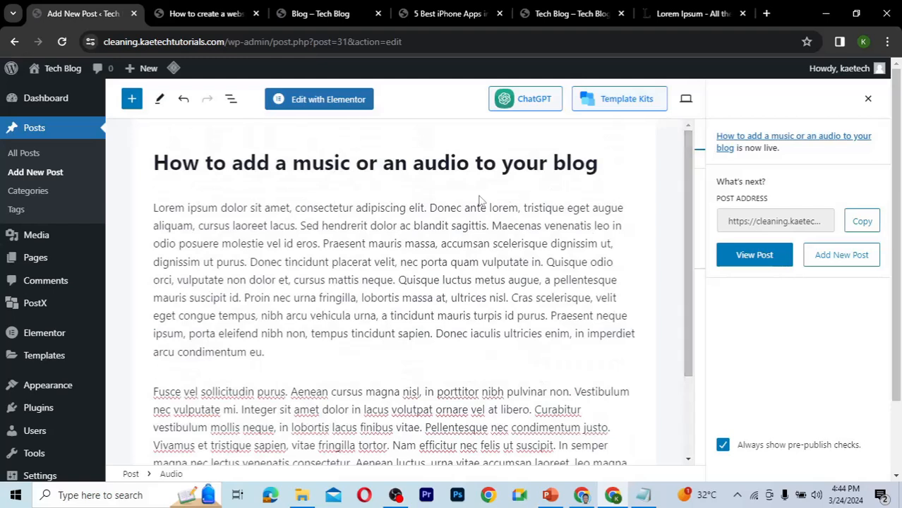
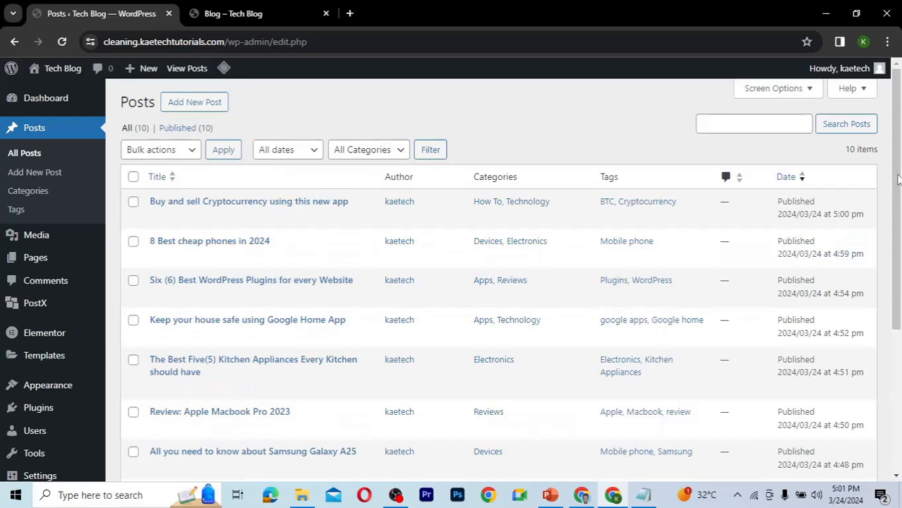
Open the Home page for editing from the Pages list.
{"action": "left_click_drag", "start_coordinate": [898, 181], "coordinate": [880, 221]}
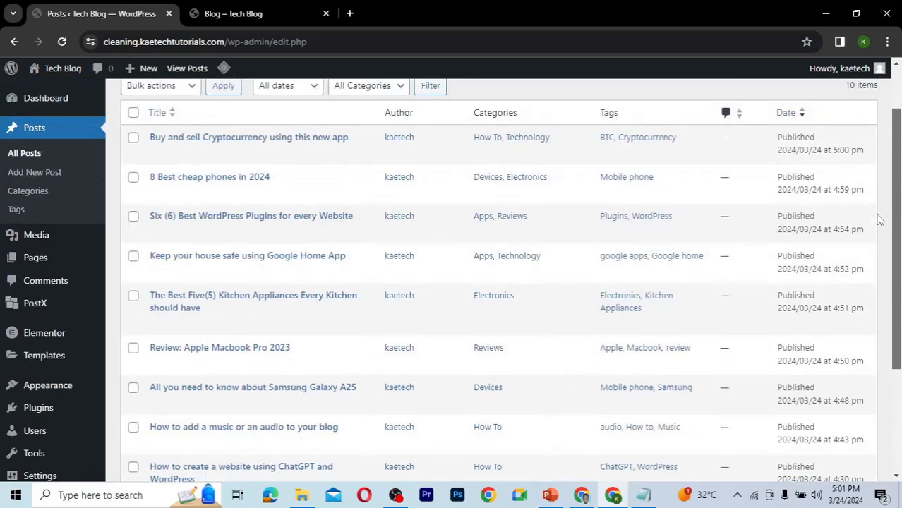
{"action": "left_click_drag", "start_coordinate": [880, 220], "coordinate": [883, 197]}
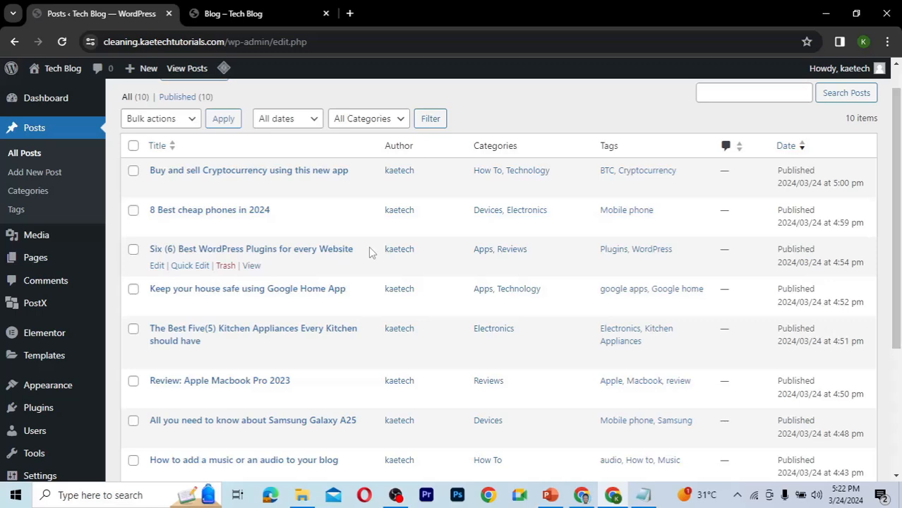
{"action": "mouse_move", "coordinate": [32, 258]}
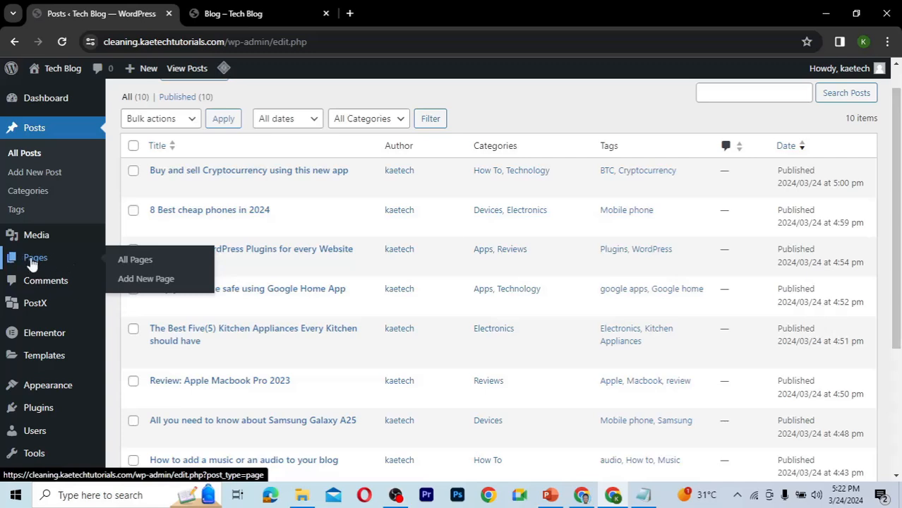
{"action": "left_click", "coordinate": [136, 262]}
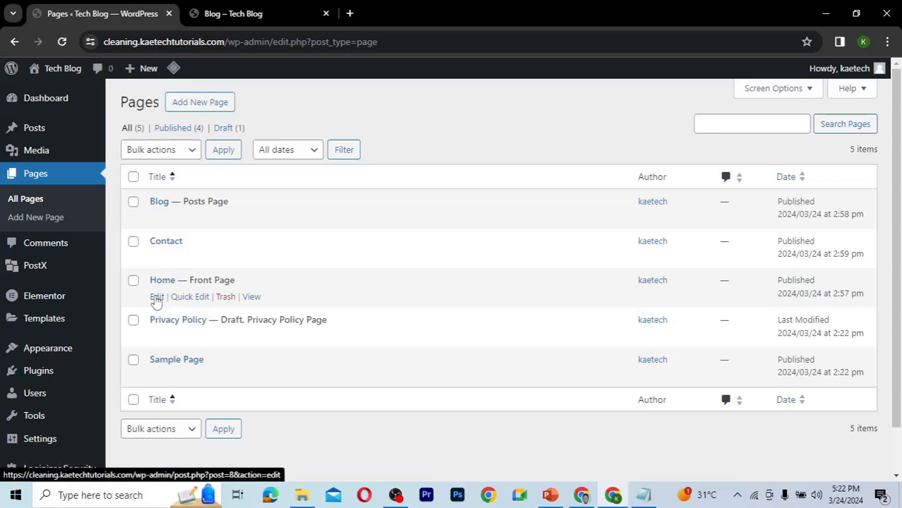
{"action": "left_click", "coordinate": [156, 298]}
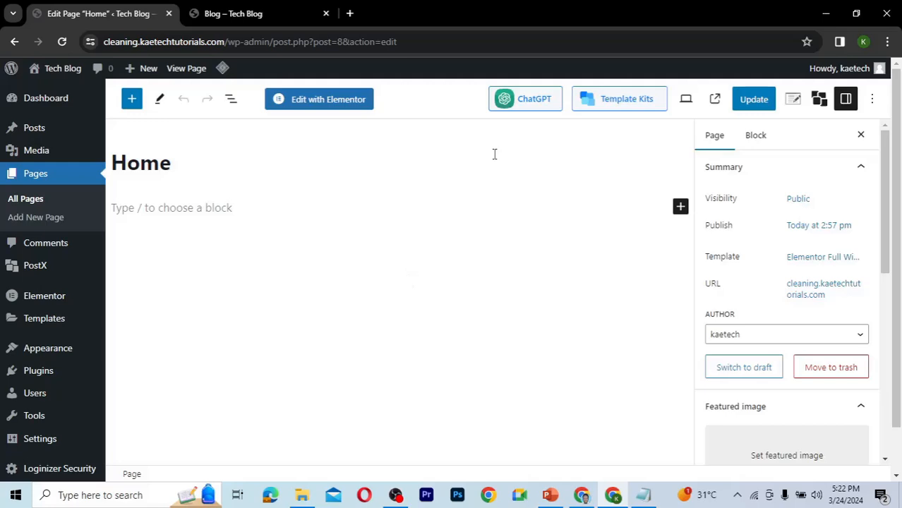
Open the Template Kits library and browse through the available starter pack designs.
{"action": "left_click", "coordinate": [596, 106]}
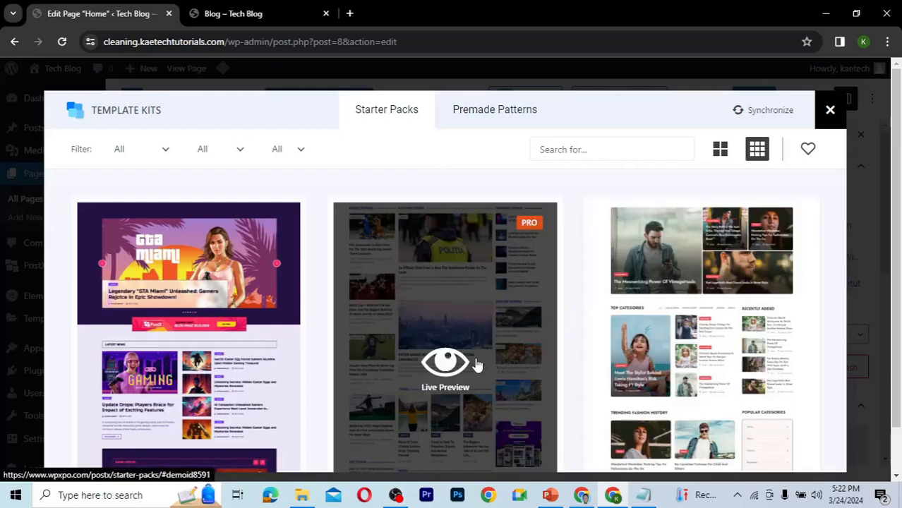
{"action": "scroll", "coordinate": [477, 364], "scroll_direction": "down", "scroll_amount": 4}
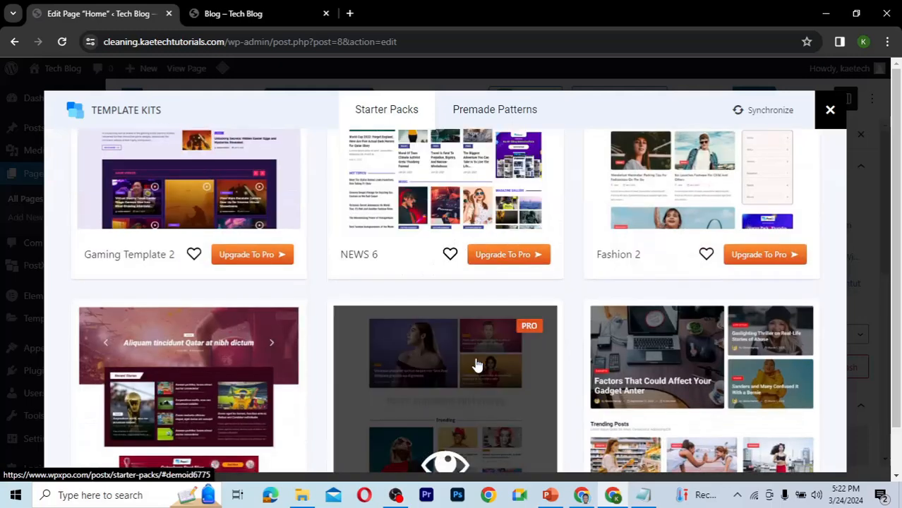
{"action": "scroll", "coordinate": [477, 364], "scroll_direction": "down", "scroll_amount": 2}
{"action": "scroll", "coordinate": [477, 364], "scroll_direction": "down", "scroll_amount": 3}
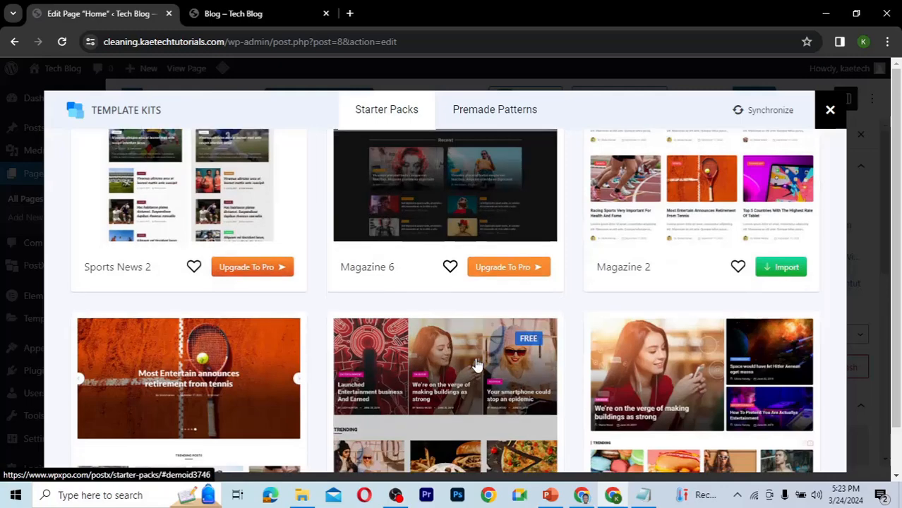
{"action": "scroll", "coordinate": [477, 365], "scroll_direction": "up", "scroll_amount": 5}
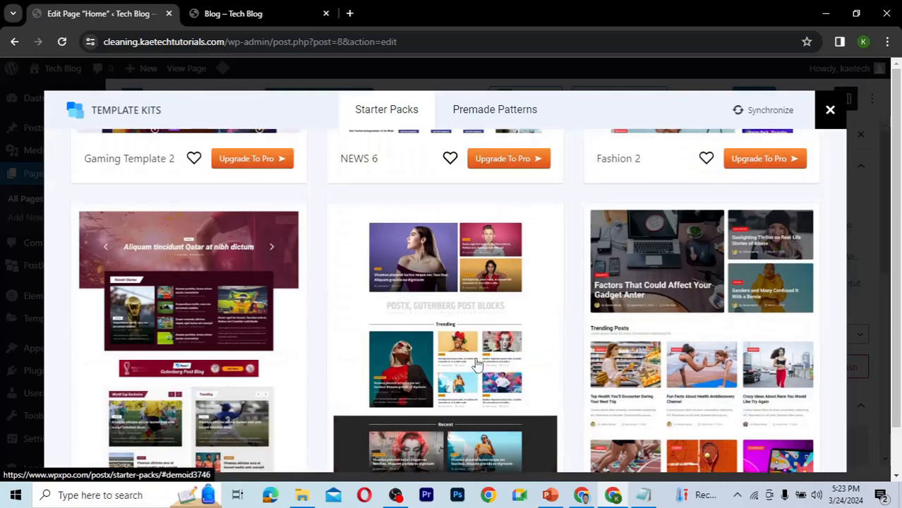
{"action": "scroll", "coordinate": [477, 364], "scroll_direction": "down", "scroll_amount": 1}
{"action": "scroll", "coordinate": [477, 364], "scroll_direction": "up", "scroll_amount": 4}
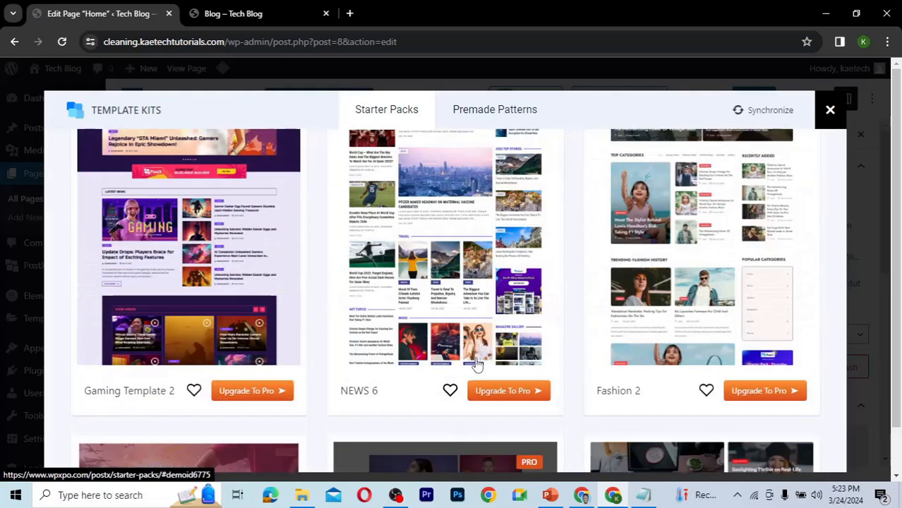
{"action": "scroll", "coordinate": [478, 364], "scroll_direction": "down", "scroll_amount": 1}
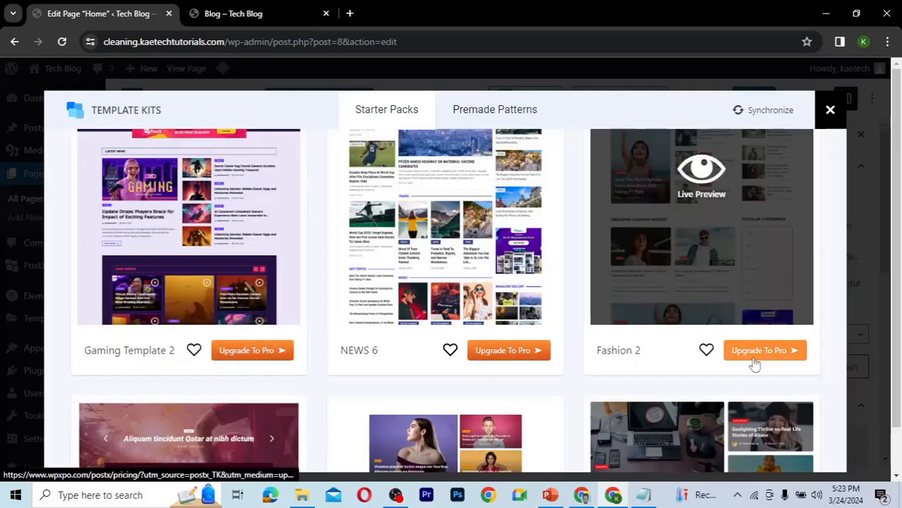
{"action": "scroll", "coordinate": [484, 404], "scroll_direction": "down", "scroll_amount": 4}
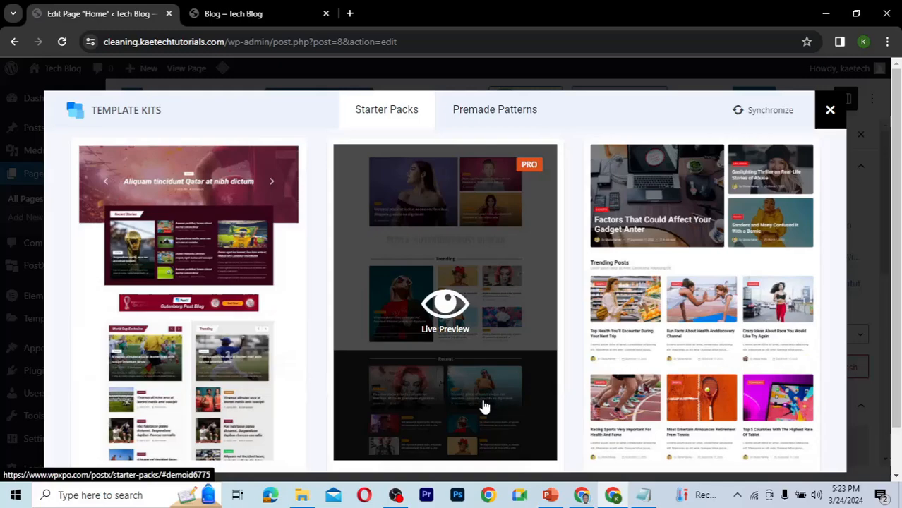
{"action": "scroll", "coordinate": [484, 406], "scroll_direction": "down", "scroll_amount": 3}
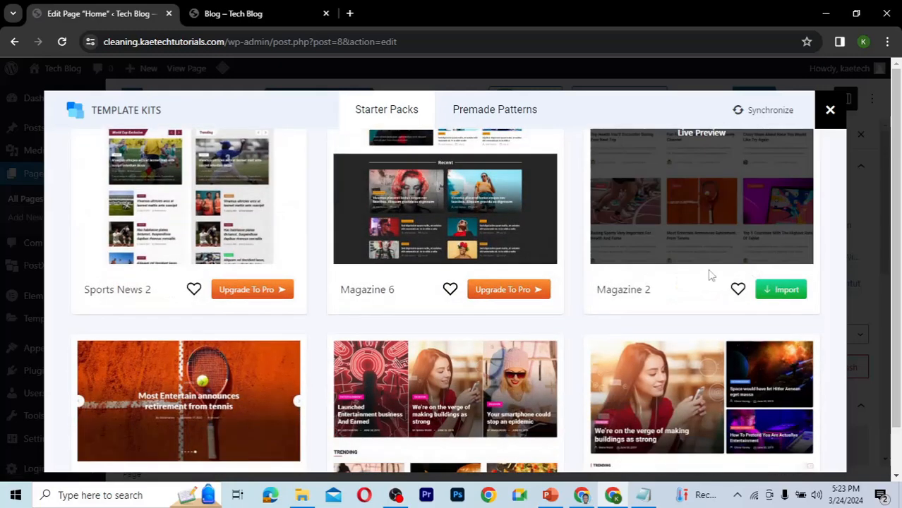
{"action": "scroll", "coordinate": [674, 267], "scroll_direction": "up", "scroll_amount": 3}
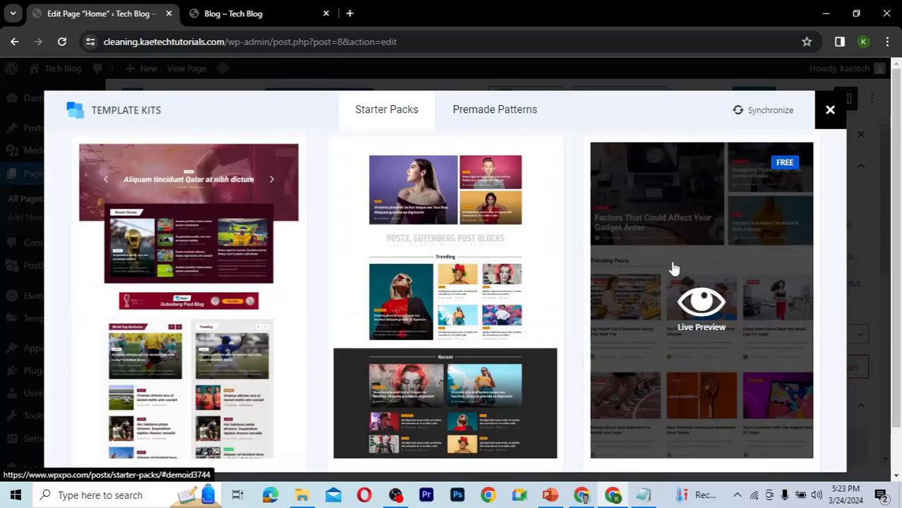
{"action": "scroll", "coordinate": [674, 267], "scroll_direction": "down", "scroll_amount": 1}
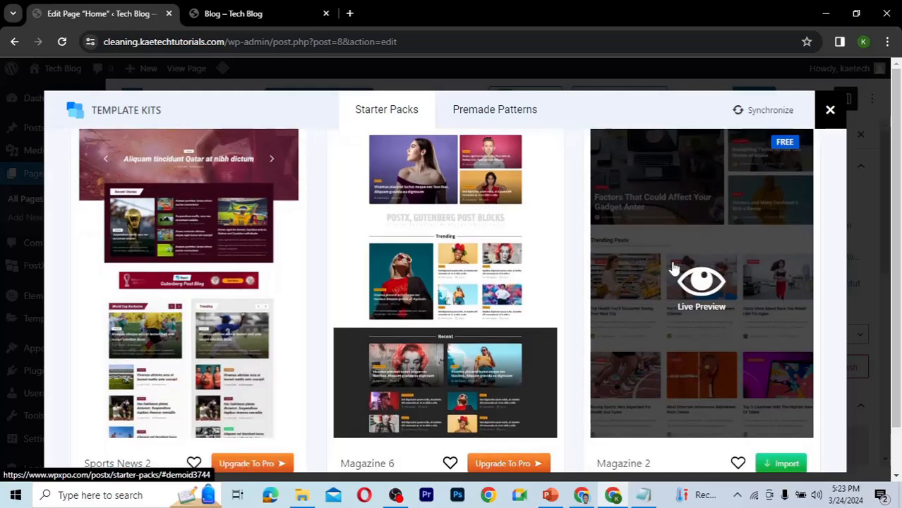
{"action": "scroll", "coordinate": [422, 375], "scroll_direction": "down", "scroll_amount": 4}
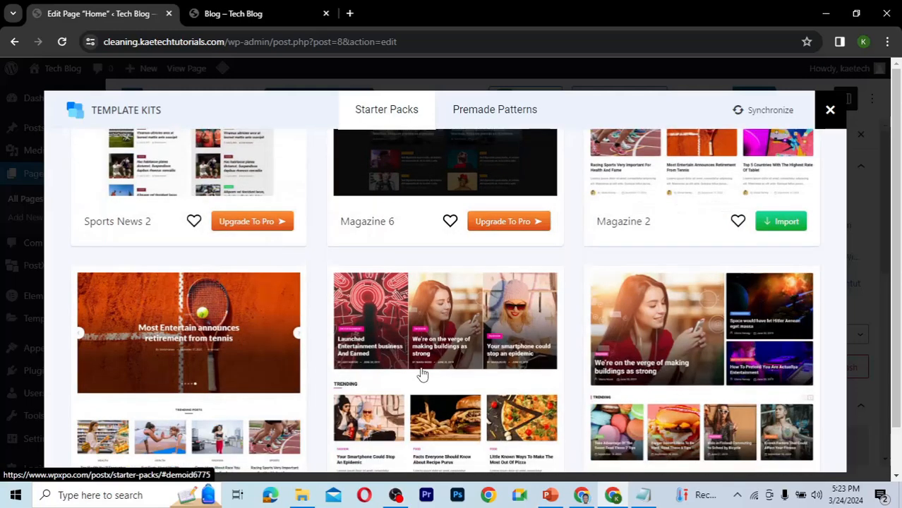
{"action": "scroll", "coordinate": [421, 374], "scroll_direction": "down", "scroll_amount": 2}
{"action": "scroll", "coordinate": [421, 374], "scroll_direction": "down", "scroll_amount": 1}
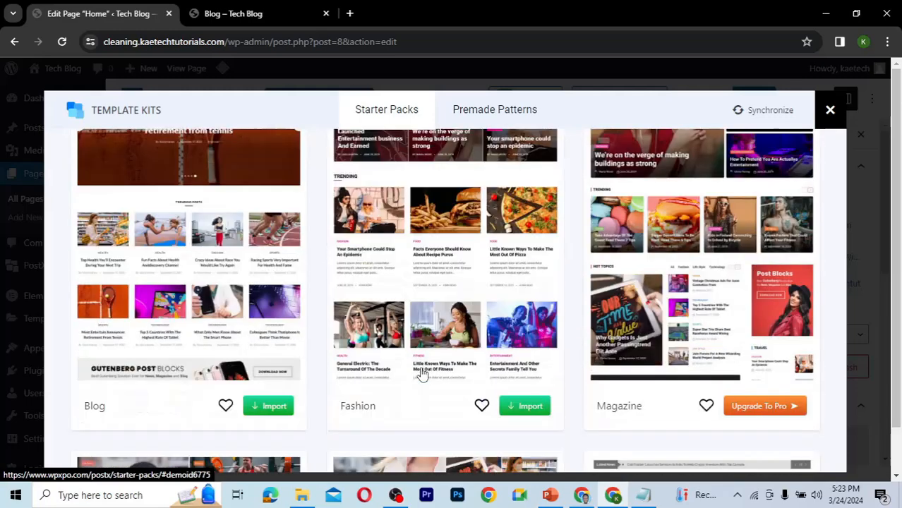
{"action": "mouse_move", "coordinate": [217, 338]}
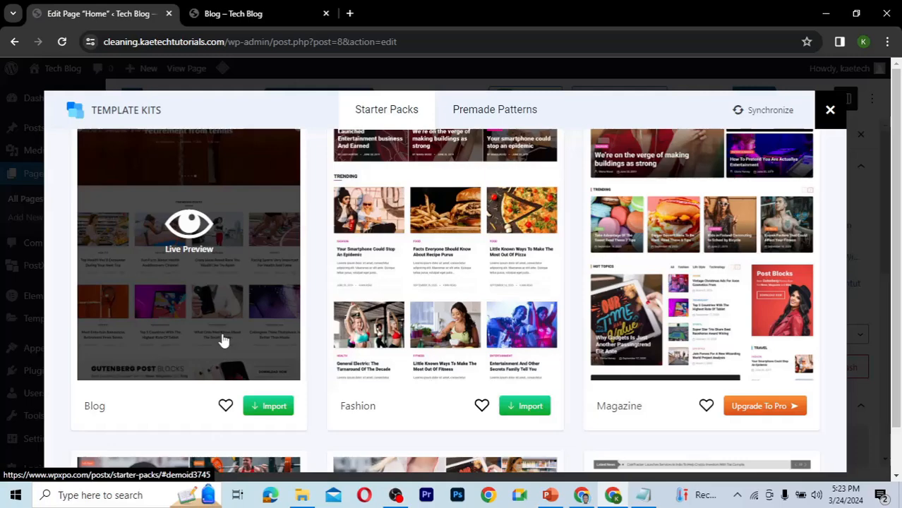
{"action": "mouse_move", "coordinate": [383, 343]}
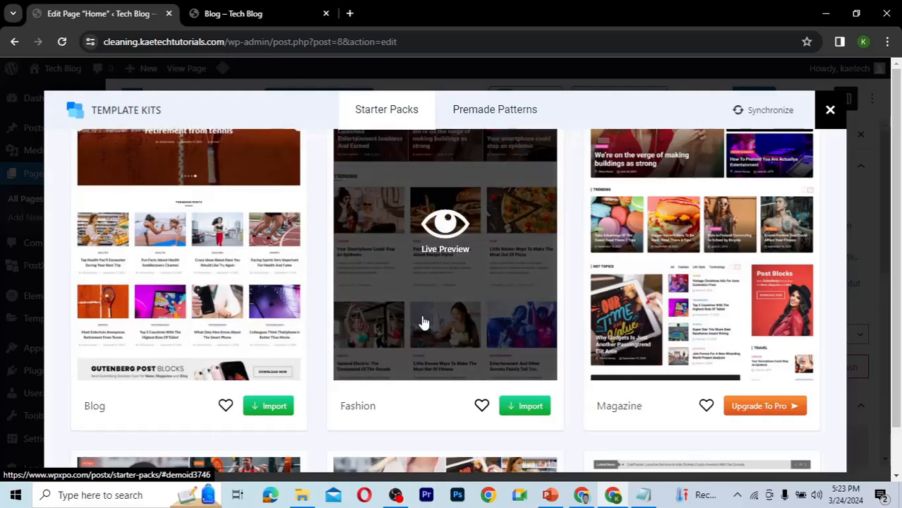
{"action": "scroll", "coordinate": [422, 322], "scroll_direction": "down", "scroll_amount": 4}
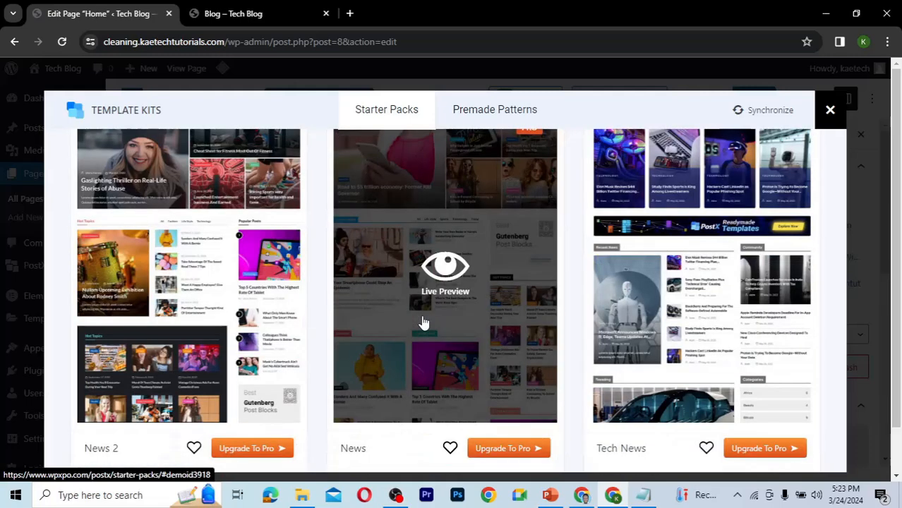
{"action": "scroll", "coordinate": [422, 323], "scroll_direction": "down", "scroll_amount": 1}
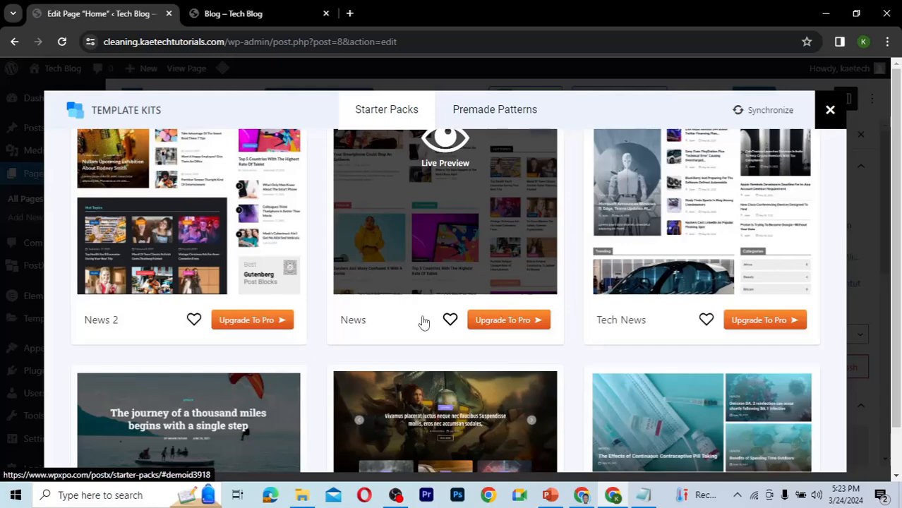
{"action": "scroll", "coordinate": [422, 323], "scroll_direction": "down", "scroll_amount": 3}
{"action": "scroll", "coordinate": [422, 322], "scroll_direction": "down", "scroll_amount": 3}
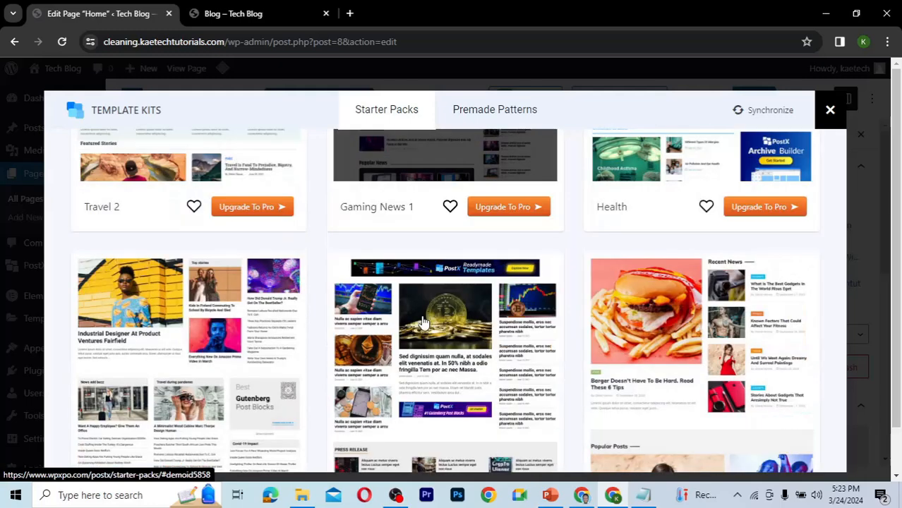
{"action": "scroll", "coordinate": [422, 323], "scroll_direction": "down", "scroll_amount": 4}
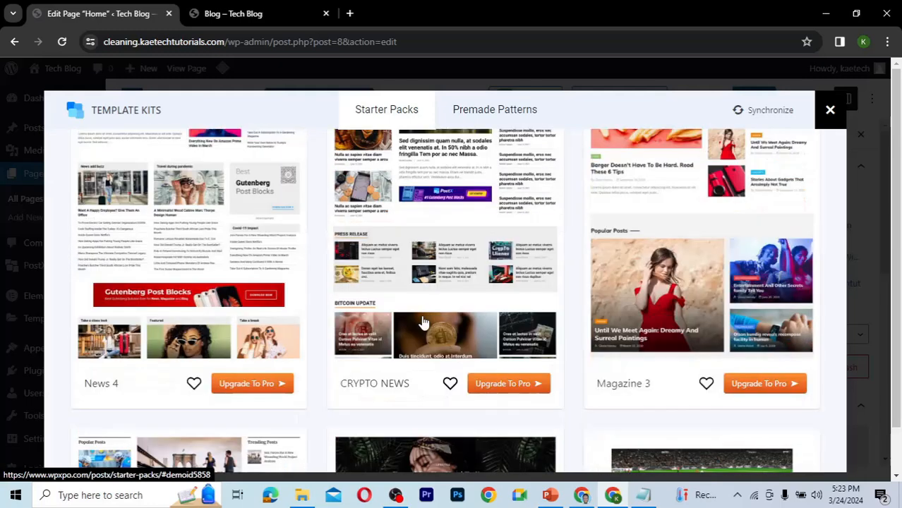
{"action": "scroll", "coordinate": [423, 323], "scroll_direction": "down", "scroll_amount": 1}
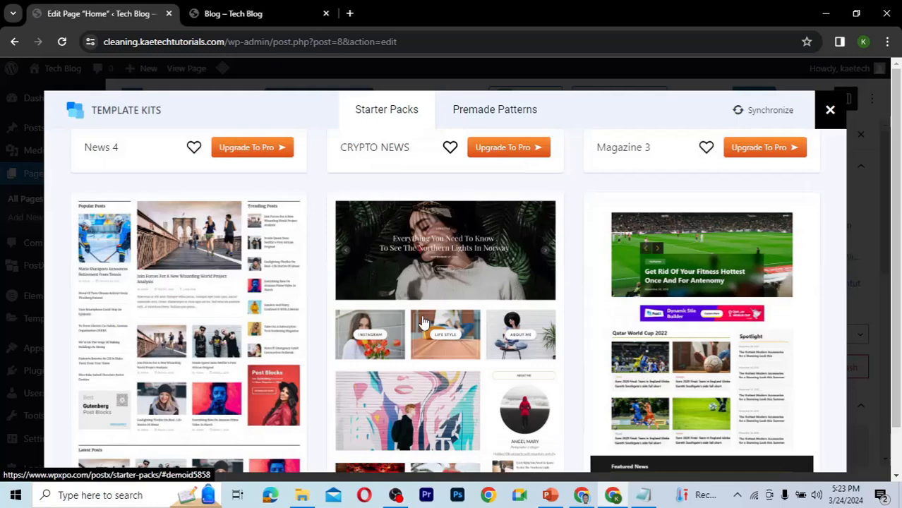
{"action": "scroll", "coordinate": [422, 323], "scroll_direction": "down", "scroll_amount": 2}
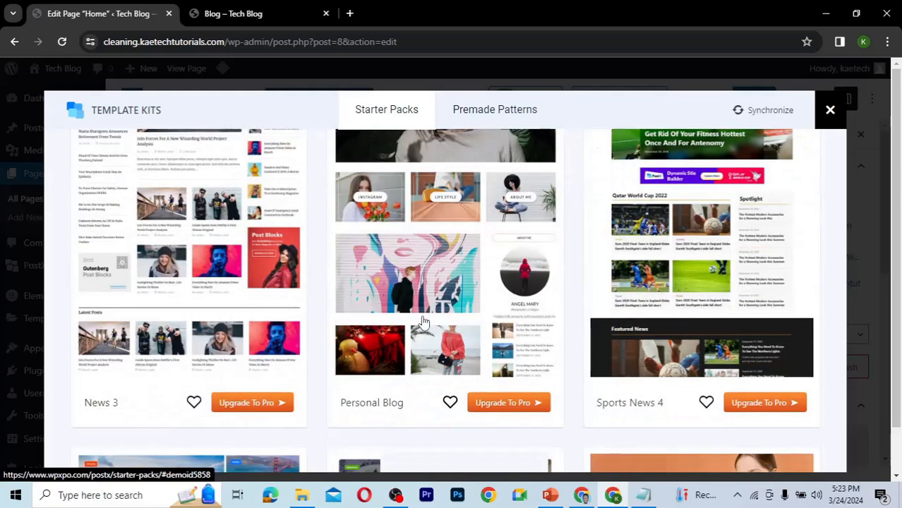
{"action": "scroll", "coordinate": [423, 323], "scroll_direction": "up", "scroll_amount": 2}
{"action": "scroll", "coordinate": [422, 322], "scroll_direction": "down", "scroll_amount": 1}
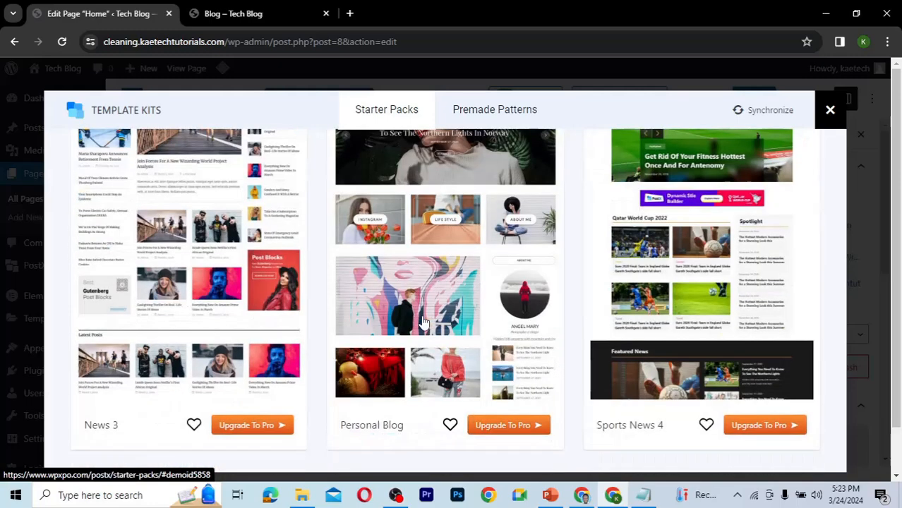
{"action": "scroll", "coordinate": [422, 323], "scroll_direction": "down", "scroll_amount": 3}
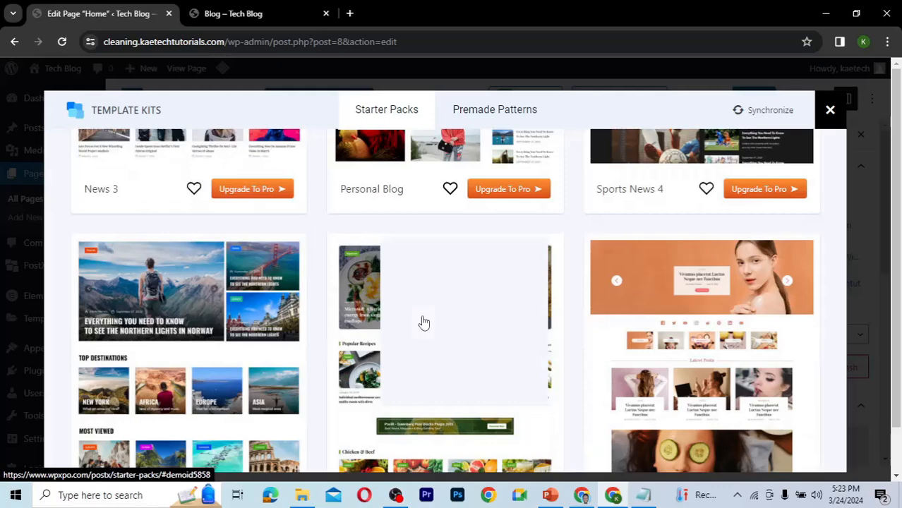
{"action": "scroll", "coordinate": [424, 322], "scroll_direction": "down", "scroll_amount": 5}
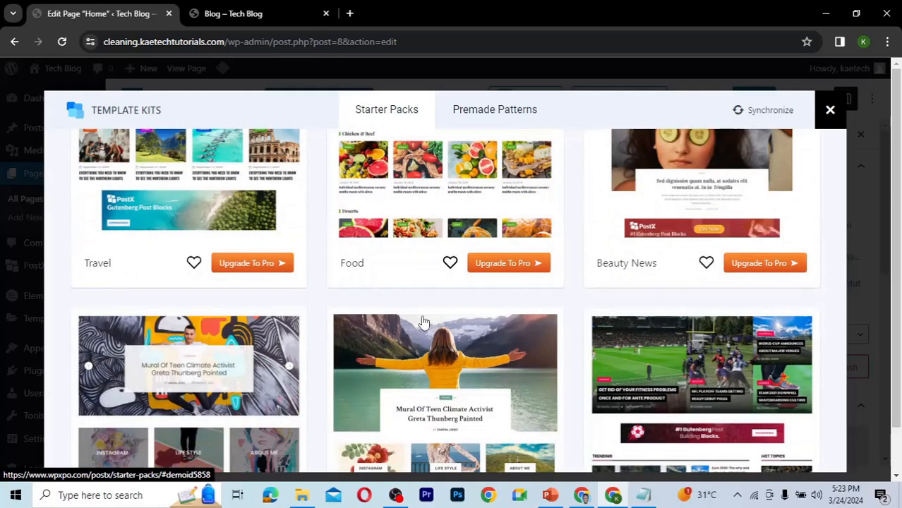
{"action": "scroll", "coordinate": [423, 323], "scroll_direction": "down", "scroll_amount": 3}
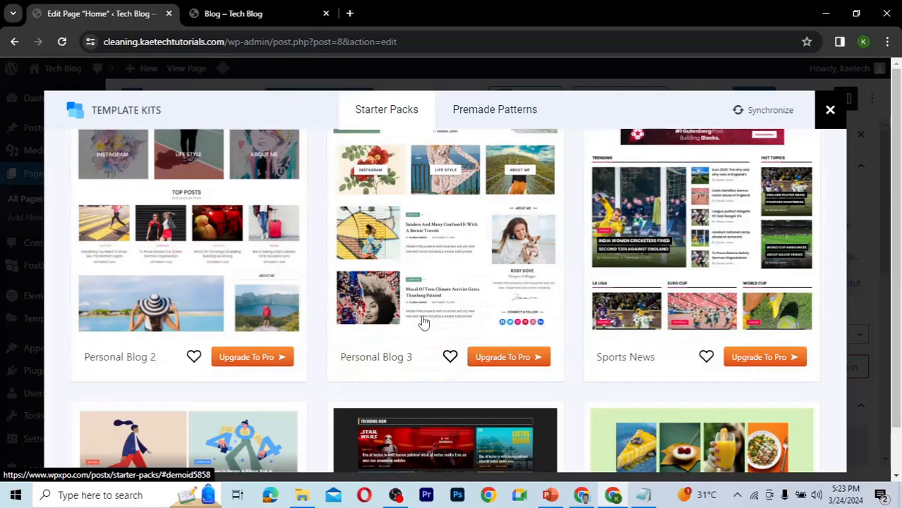
{"action": "scroll", "coordinate": [423, 323], "scroll_direction": "down", "scroll_amount": 5}
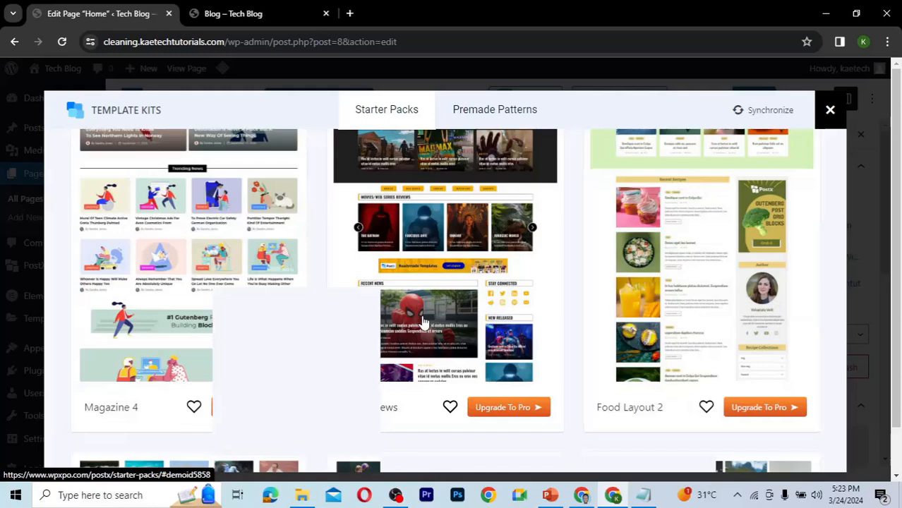
{"action": "scroll", "coordinate": [424, 323], "scroll_direction": "down", "scroll_amount": 3}
{"action": "scroll", "coordinate": [423, 323], "scroll_direction": "down", "scroll_amount": 3}
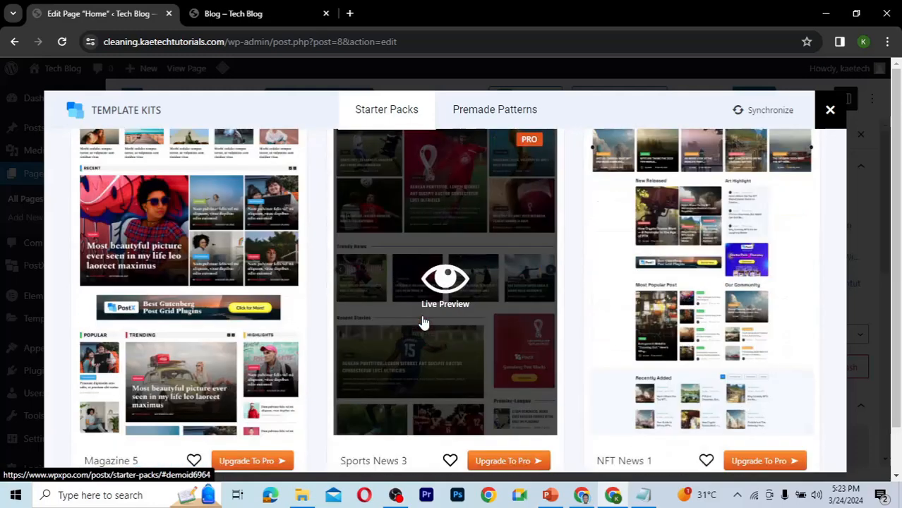
{"action": "scroll", "coordinate": [424, 322], "scroll_direction": "down", "scroll_amount": 4}
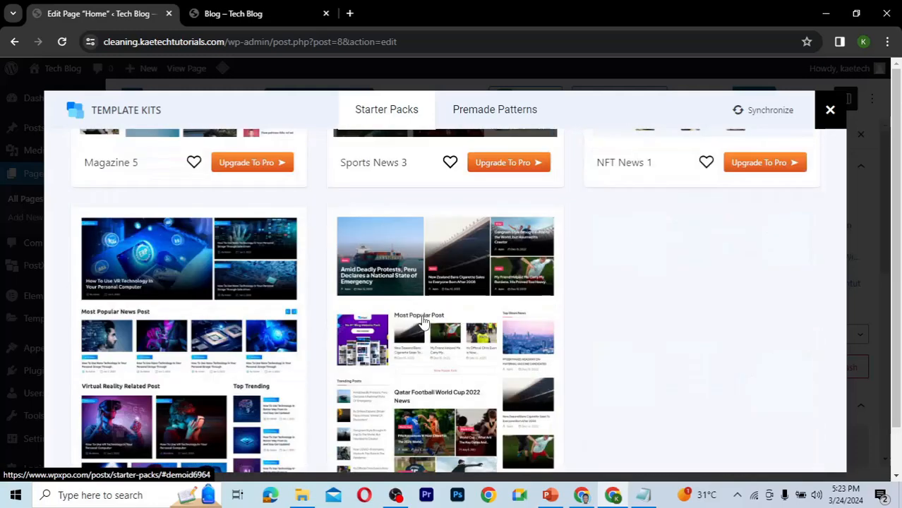
{"action": "scroll", "coordinate": [424, 322], "scroll_direction": "down", "scroll_amount": 1}
{"action": "scroll", "coordinate": [424, 323], "scroll_direction": "down", "scroll_amount": 1}
{"action": "scroll", "coordinate": [424, 323], "scroll_direction": "up", "scroll_amount": 4}
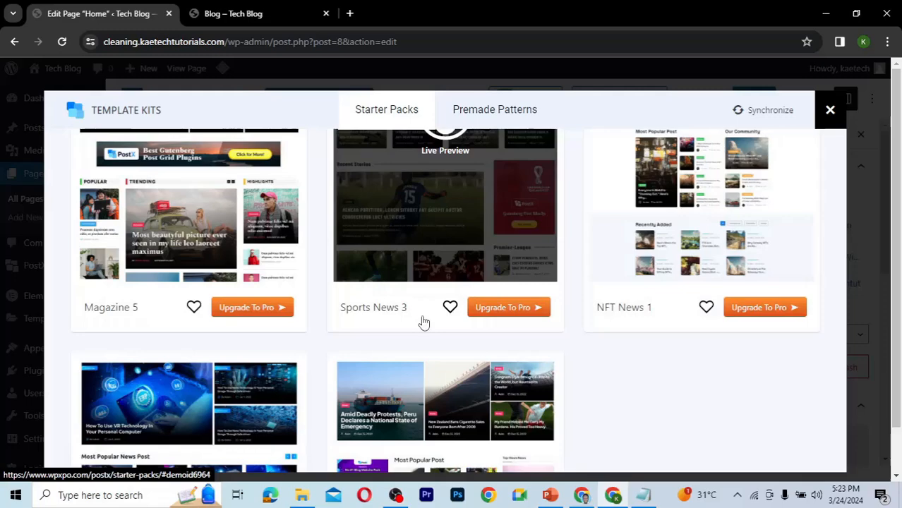
{"action": "scroll", "coordinate": [423, 323], "scroll_direction": "up", "scroll_amount": 6}
{"action": "scroll", "coordinate": [424, 323], "scroll_direction": "up", "scroll_amount": 9}
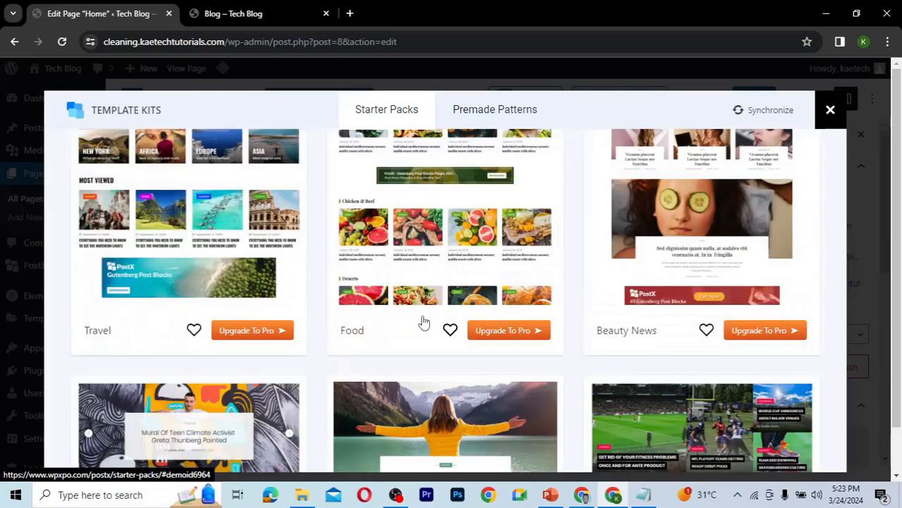
{"action": "scroll", "coordinate": [423, 323], "scroll_direction": "up", "scroll_amount": 5}
{"action": "scroll", "coordinate": [423, 323], "scroll_direction": "up", "scroll_amount": 3}
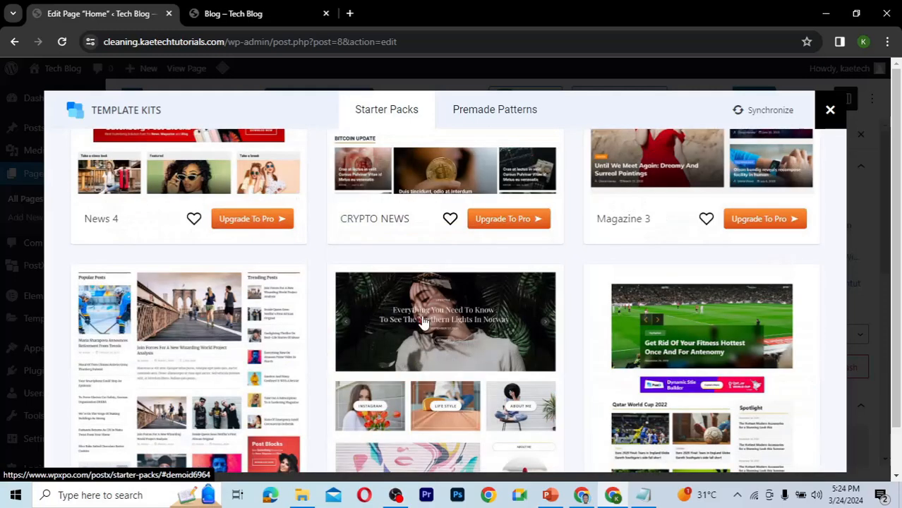
Scroll up and down through the Starter Packs list to compare the free kit designs.
{"action": "scroll", "coordinate": [424, 323], "scroll_direction": "up", "scroll_amount": 3}
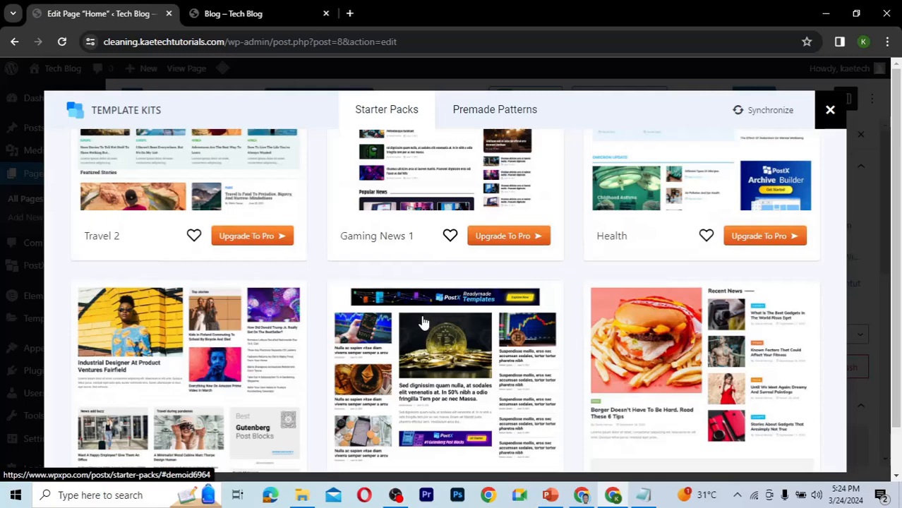
{"action": "scroll", "coordinate": [424, 323], "scroll_direction": "up", "scroll_amount": 3}
{"action": "scroll", "coordinate": [424, 323], "scroll_direction": "up", "scroll_amount": 3}
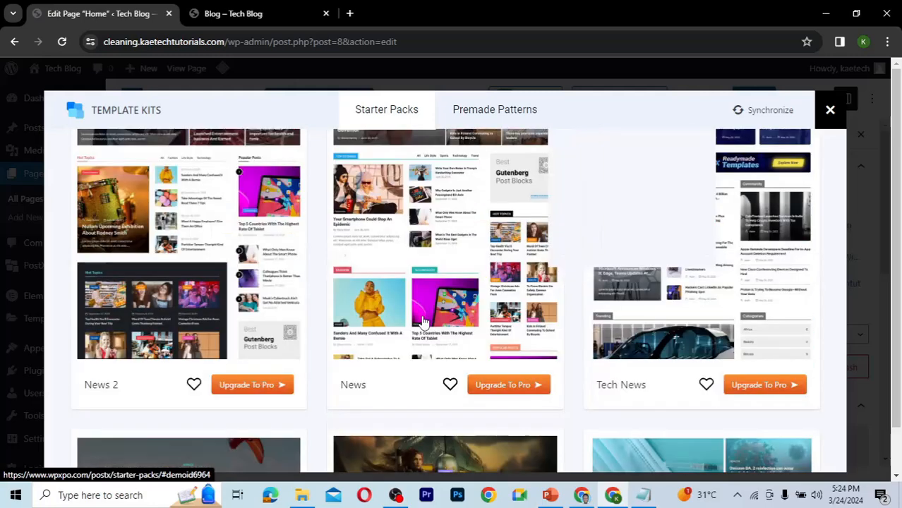
{"action": "scroll", "coordinate": [423, 323], "scroll_direction": "up", "scroll_amount": 3}
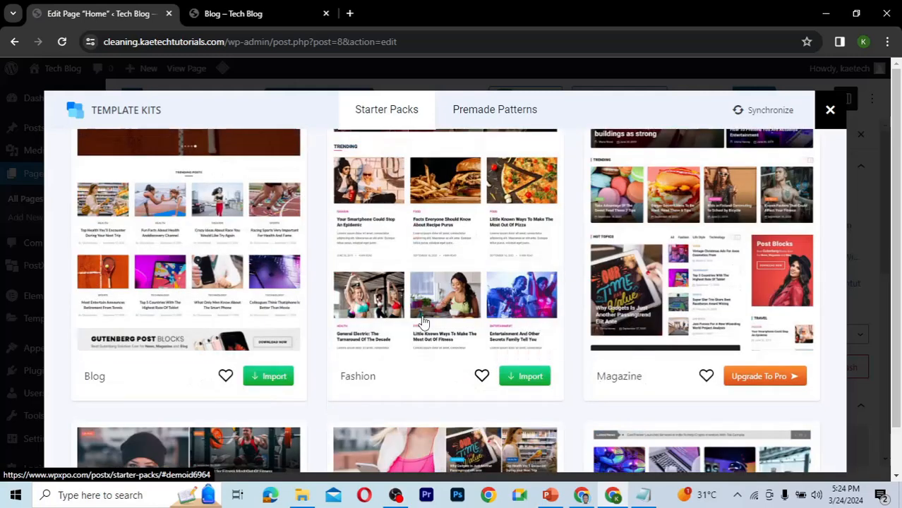
{"action": "scroll", "coordinate": [423, 323], "scroll_direction": "up", "scroll_amount": 3}
{"action": "scroll", "coordinate": [424, 322], "scroll_direction": "up", "scroll_amount": 3}
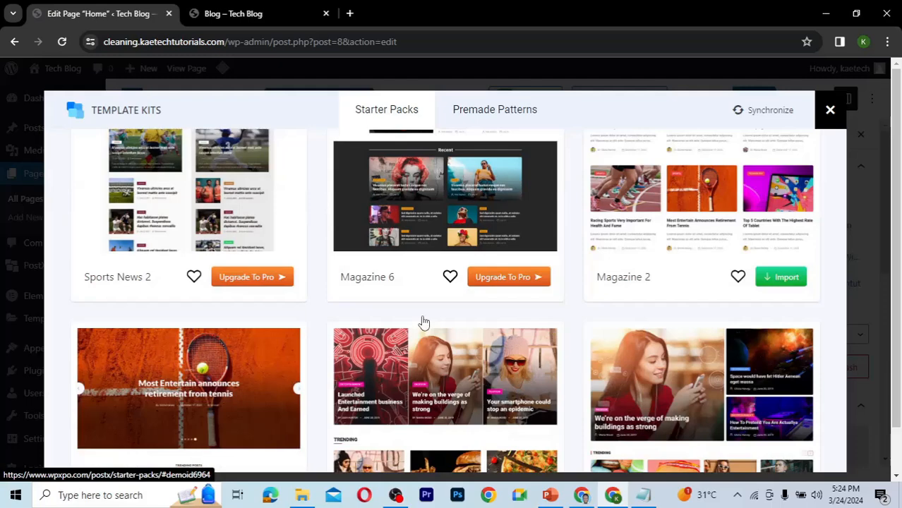
{"action": "scroll", "coordinate": [424, 323], "scroll_direction": "up", "scroll_amount": 3}
{"action": "scroll", "coordinate": [424, 322], "scroll_direction": "up", "scroll_amount": 5}
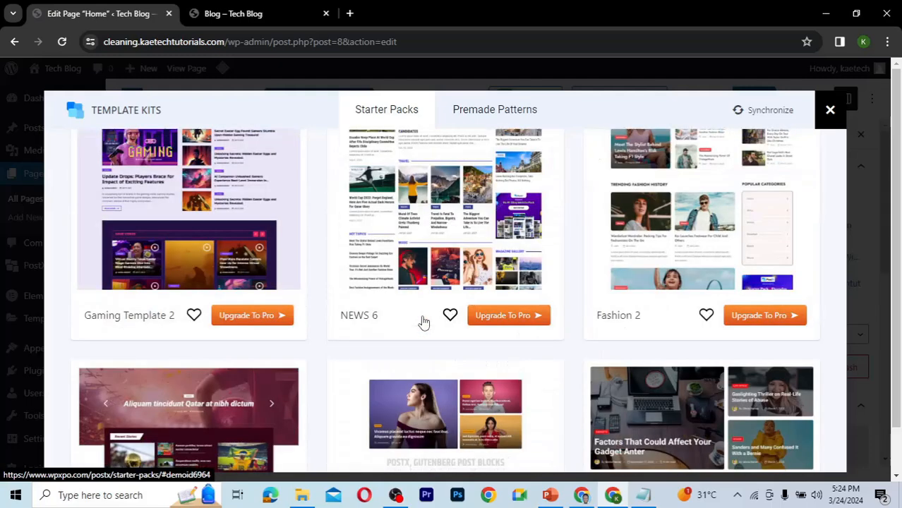
{"action": "scroll", "coordinate": [424, 322], "scroll_direction": "up", "scroll_amount": 3}
{"action": "scroll", "coordinate": [424, 323], "scroll_direction": "up", "scroll_amount": 2}
{"action": "scroll", "coordinate": [424, 323], "scroll_direction": "down", "scroll_amount": 6}
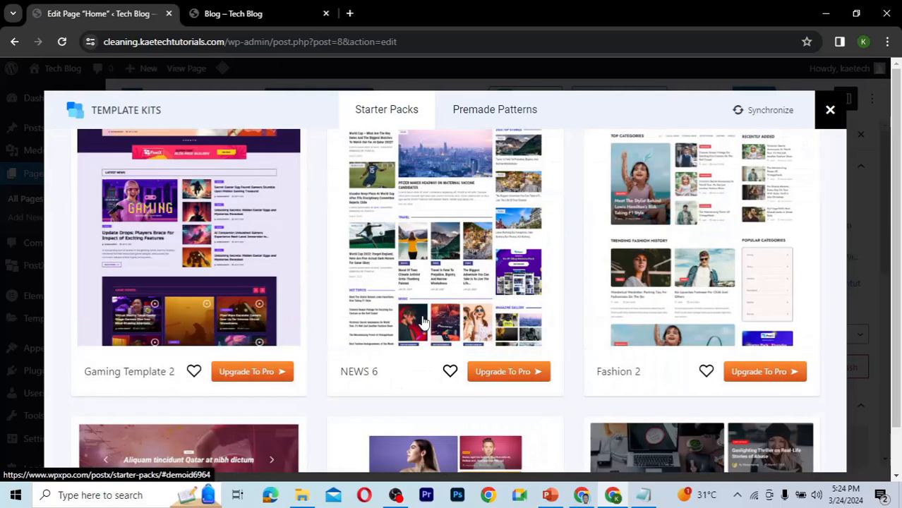
{"action": "scroll", "coordinate": [423, 323], "scroll_direction": "down", "scroll_amount": 3}
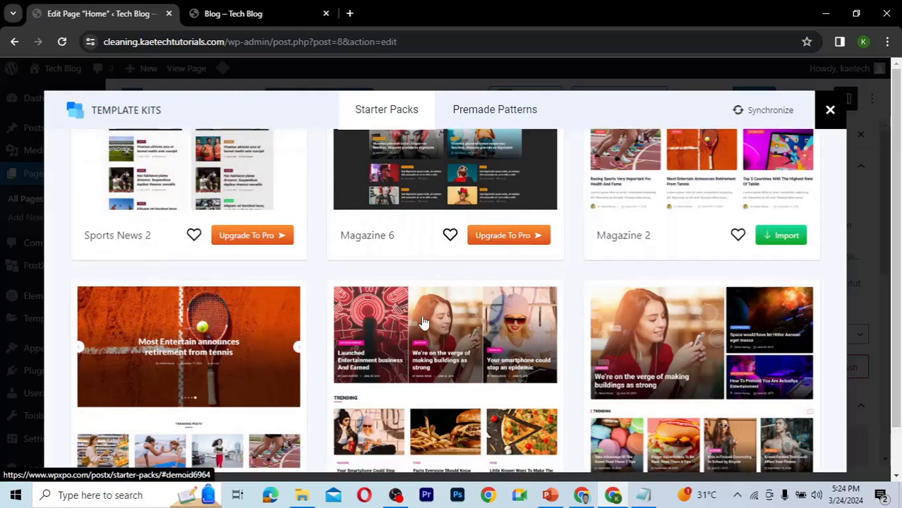
{"action": "scroll", "coordinate": [424, 323], "scroll_direction": "down", "scroll_amount": 4}
{"action": "scroll", "coordinate": [424, 322], "scroll_direction": "up", "scroll_amount": 3}
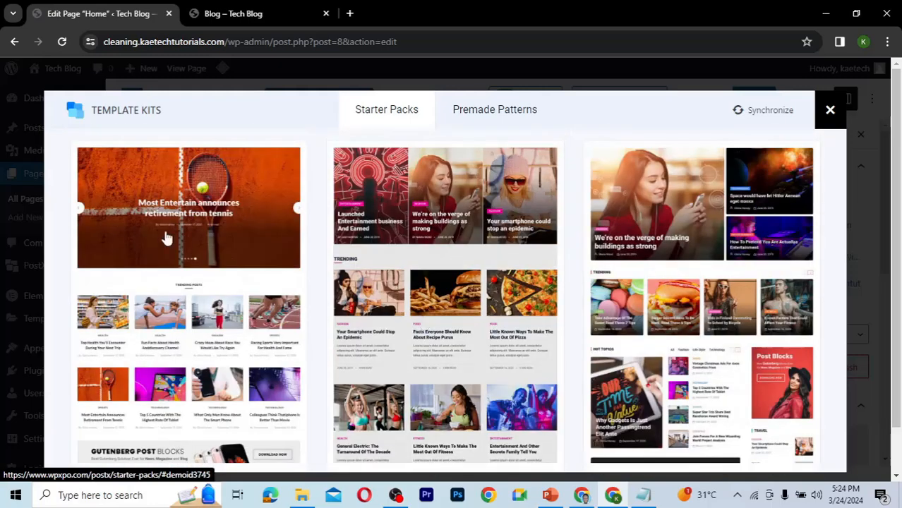
{"action": "mouse_move", "coordinate": [189, 264]}
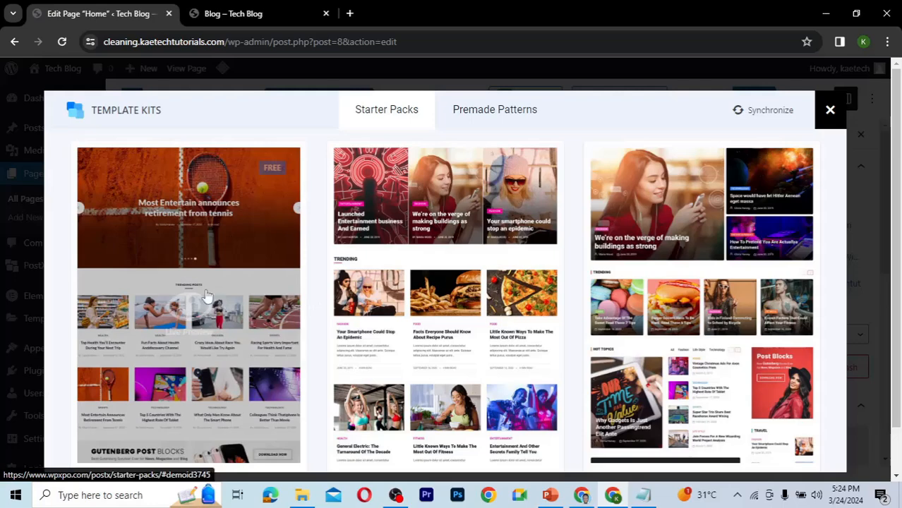
{"action": "mouse_move", "coordinate": [421, 257]}
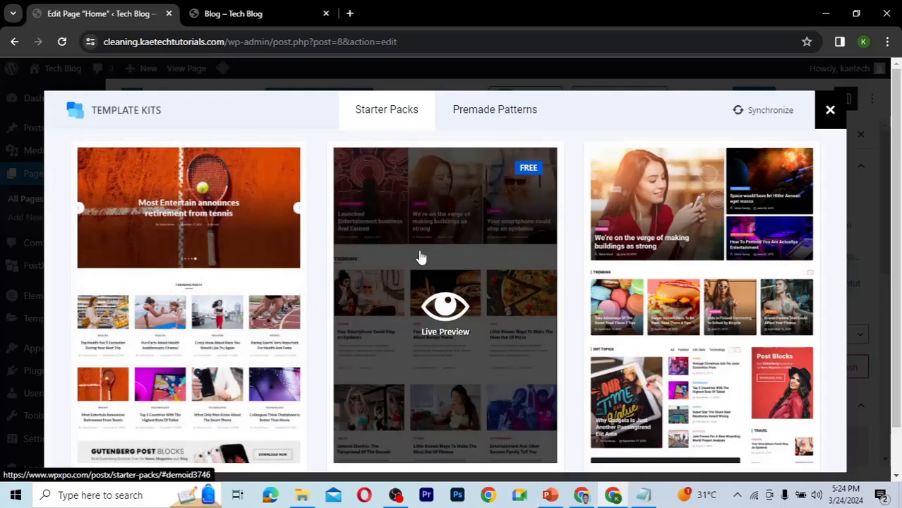
{"action": "mouse_move", "coordinate": [255, 292]}
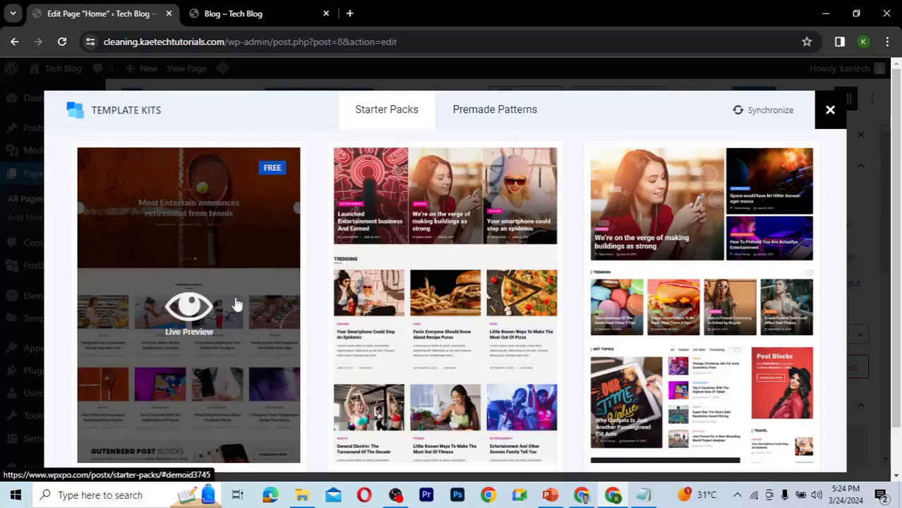
{"action": "scroll", "coordinate": [238, 331], "scroll_direction": "down", "scroll_amount": 2}
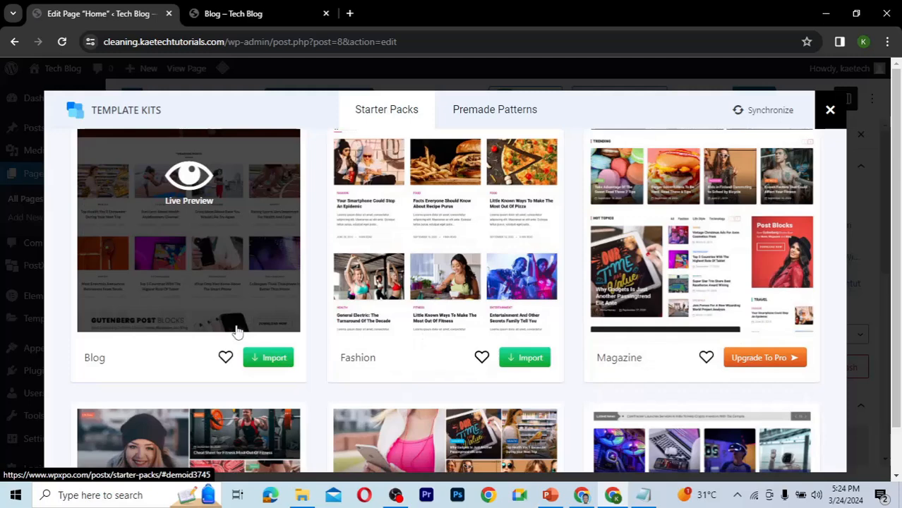
{"action": "scroll", "coordinate": [237, 332], "scroll_direction": "up", "scroll_amount": 1}
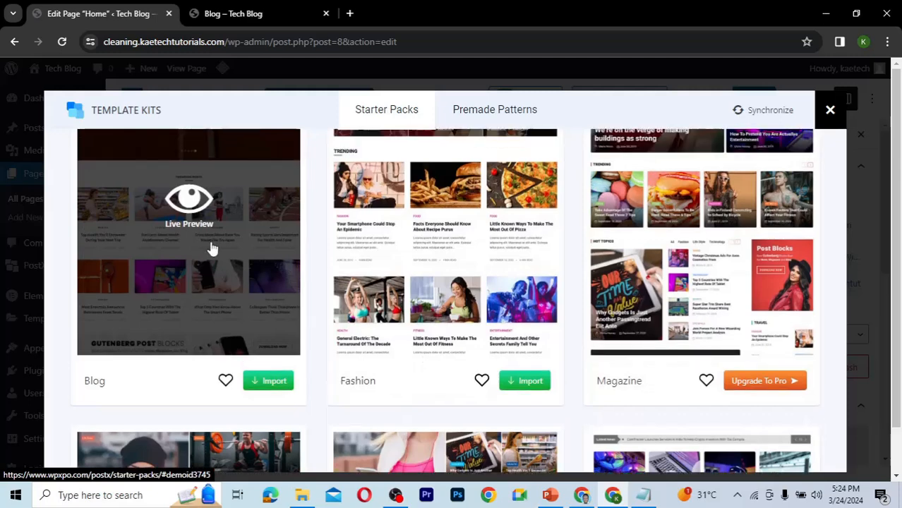
Open the live preview of the Blog starter pack, scroll through its demo layout, and close the preview tab.
{"action": "left_click", "coordinate": [194, 210]}
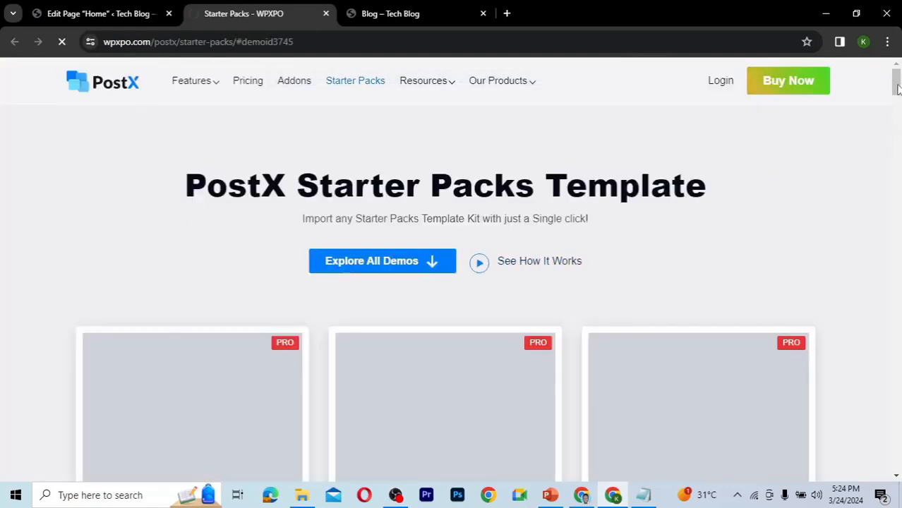
{"action": "left_click_drag", "start_coordinate": [898, 87], "coordinate": [898, 152]}
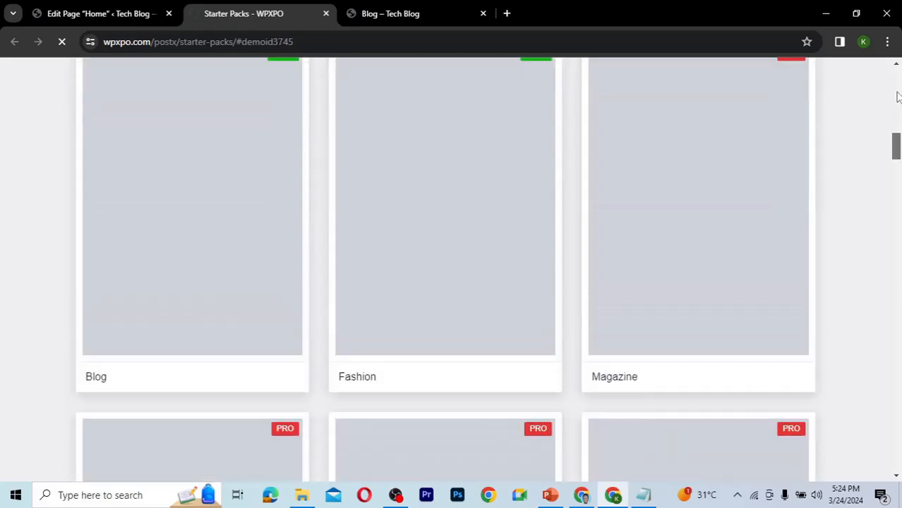
{"action": "left_click_drag", "start_coordinate": [898, 97], "coordinate": [898, 150]}
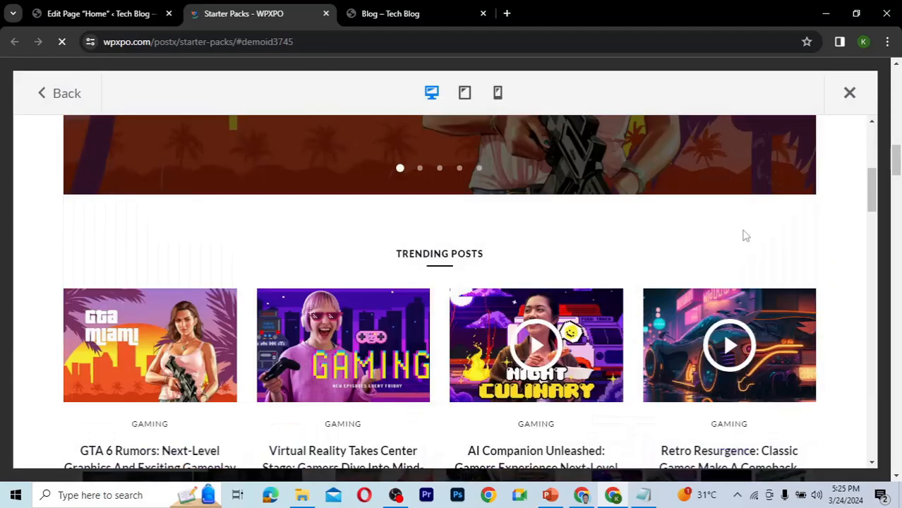
{"action": "scroll", "coordinate": [743, 231], "scroll_direction": "up", "scroll_amount": 5}
{"action": "scroll", "coordinate": [744, 231], "scroll_direction": "down", "scroll_amount": 7}
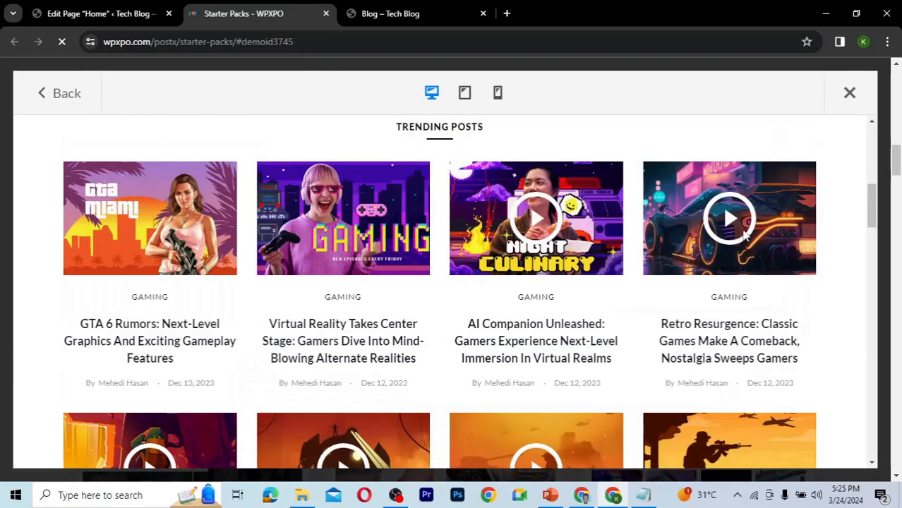
{"action": "scroll", "coordinate": [743, 236], "scroll_direction": "down", "scroll_amount": 7}
{"action": "scroll", "coordinate": [744, 236], "scroll_direction": "down", "scroll_amount": 3}
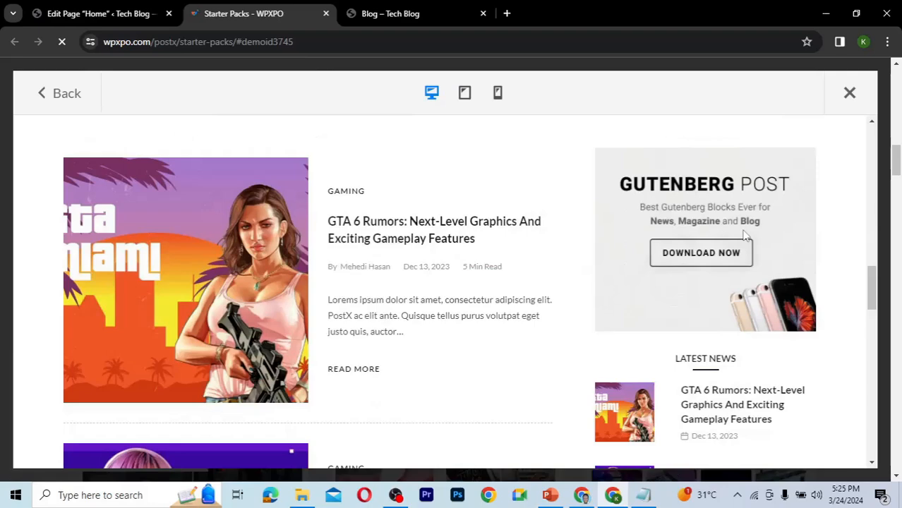
{"action": "scroll", "coordinate": [745, 235], "scroll_direction": "down", "scroll_amount": 12}
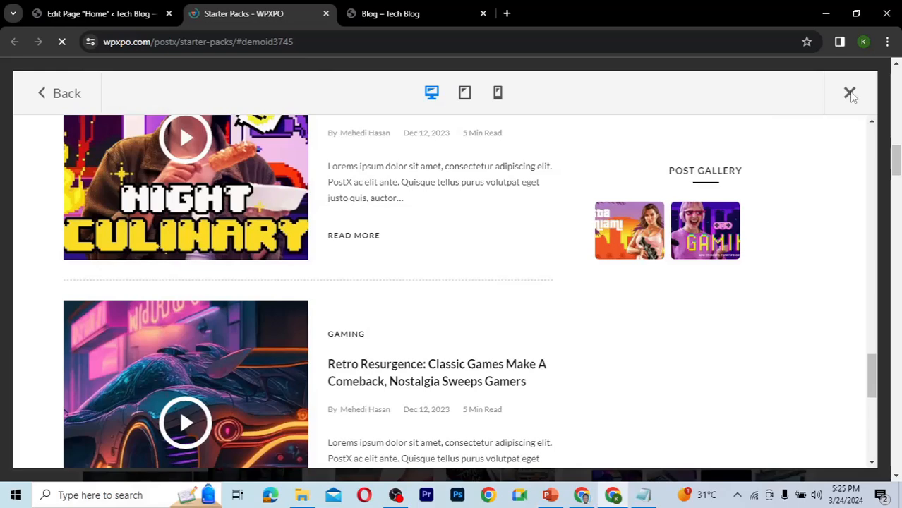
{"action": "left_click", "coordinate": [851, 94]}
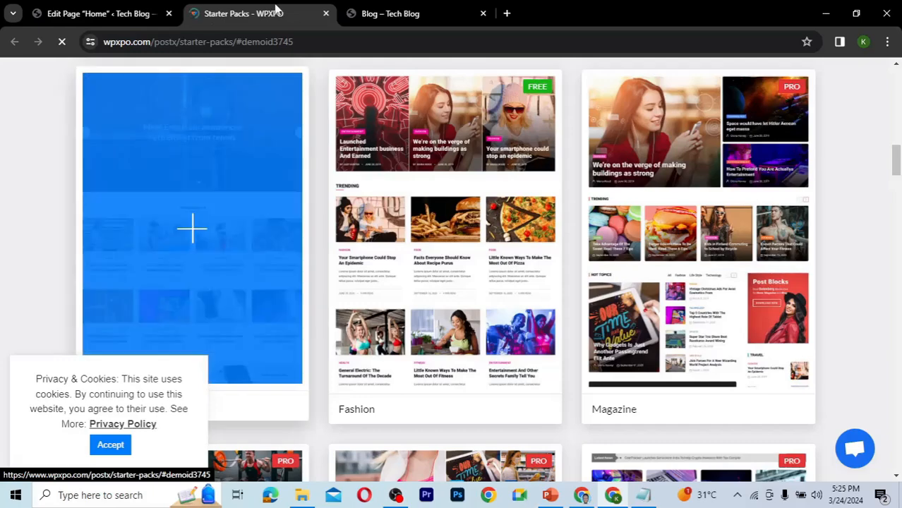
{"action": "left_click", "coordinate": [325, 13]}
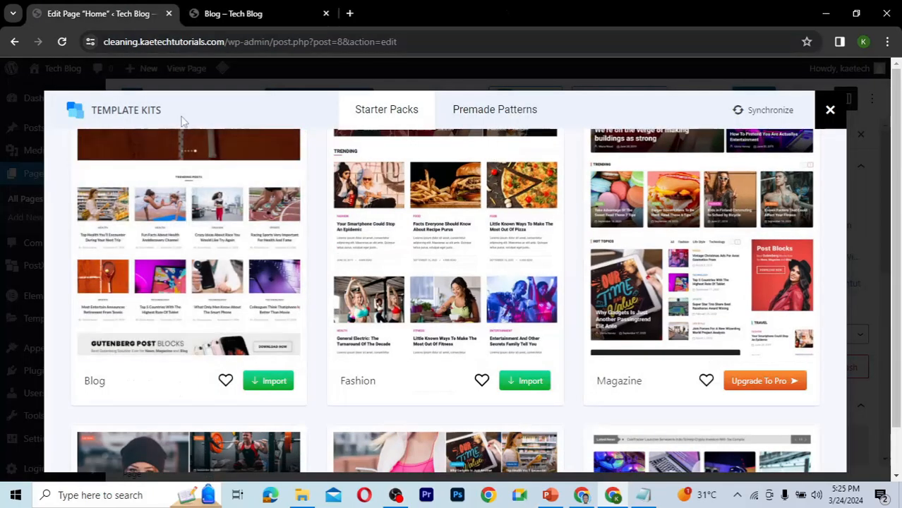
Import the Blog starter pack into the Home page and update the page.
{"action": "left_click", "coordinate": [262, 384]}
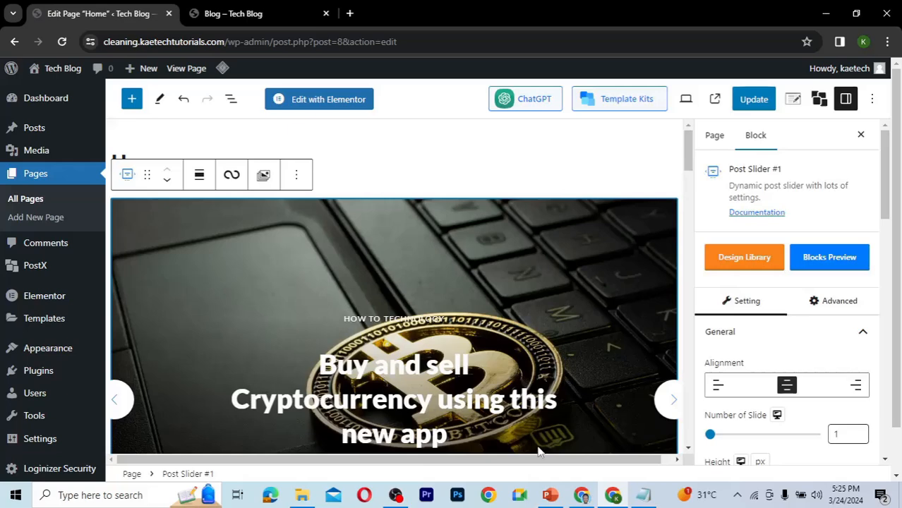
{"action": "scroll", "coordinate": [690, 173], "scroll_direction": "down", "scroll_amount": 2}
{"action": "scroll", "coordinate": [690, 184], "scroll_direction": "down", "scroll_amount": 1}
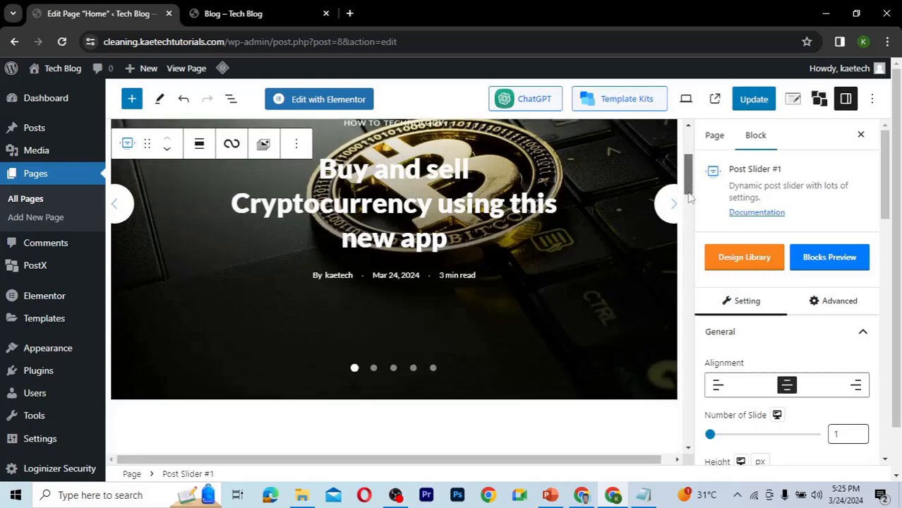
{"action": "scroll", "coordinate": [689, 204], "scroll_direction": "down", "scroll_amount": 3}
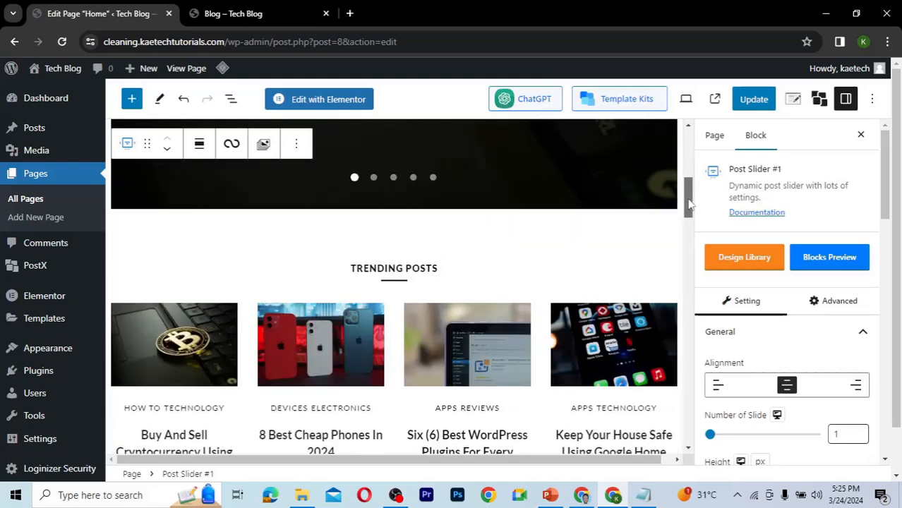
{"action": "left_click_drag", "start_coordinate": [690, 203], "coordinate": [681, 438]}
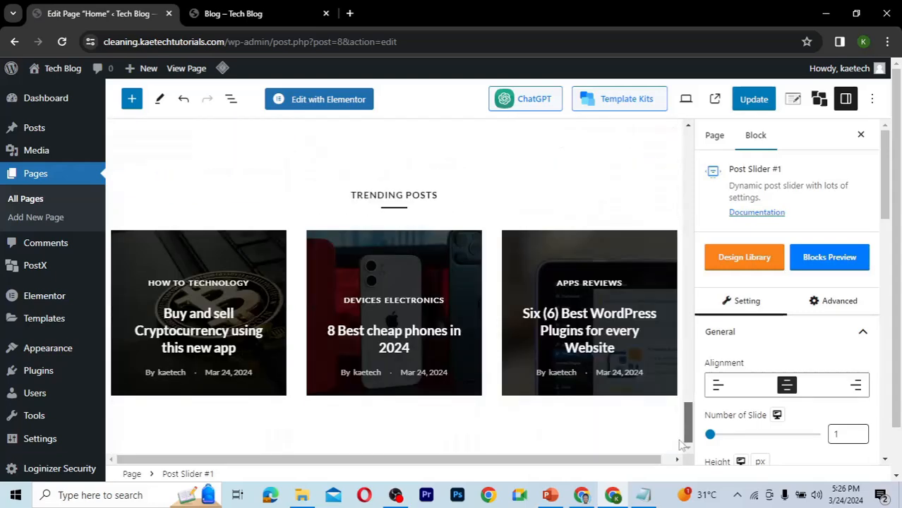
{"action": "left_click", "coordinate": [761, 103]}
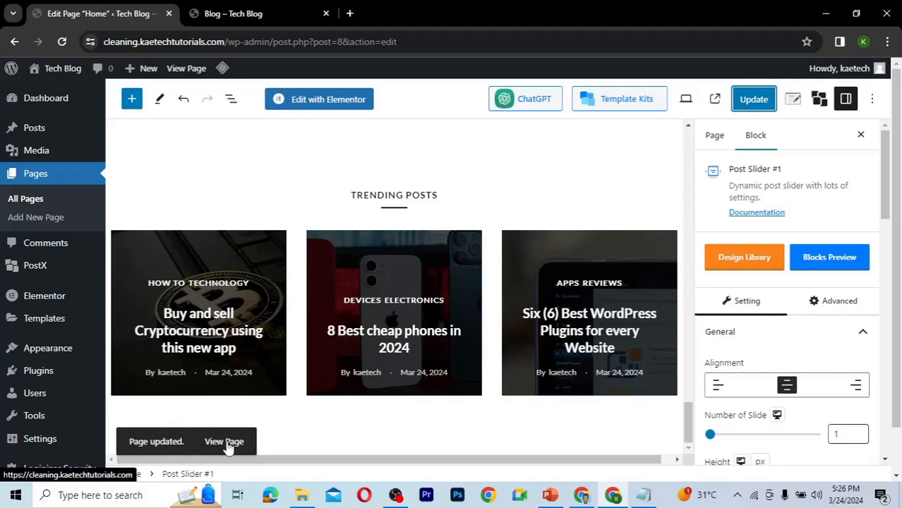
Open the published Home page in a new tab and scroll through its imported layout.
{"action": "right_click", "coordinate": [227, 446]}
{"action": "left_click", "coordinate": [286, 297]}
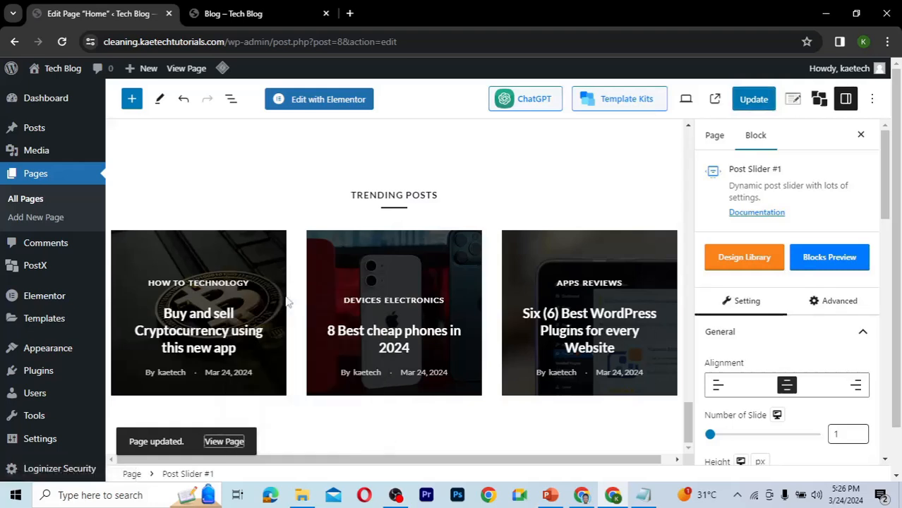
{"action": "left_click", "coordinate": [252, 13]}
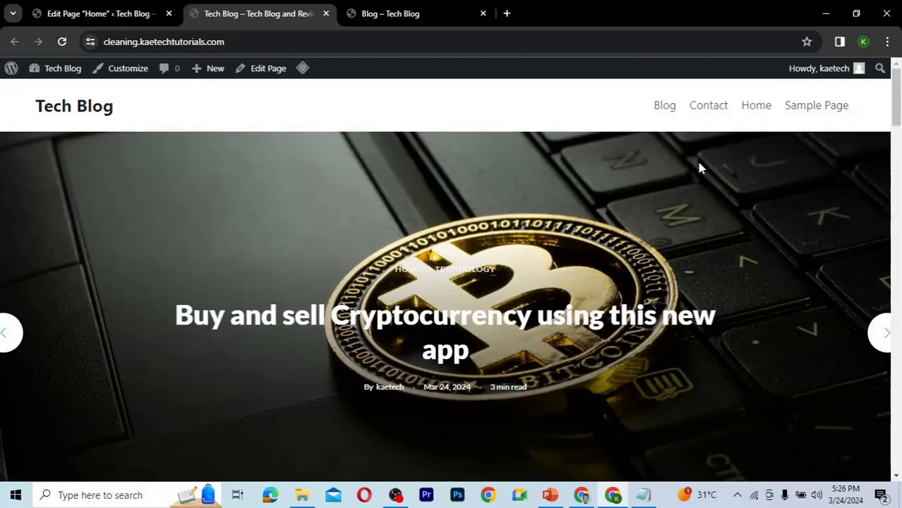
{"action": "left_click_drag", "start_coordinate": [899, 120], "coordinate": [862, 336]}
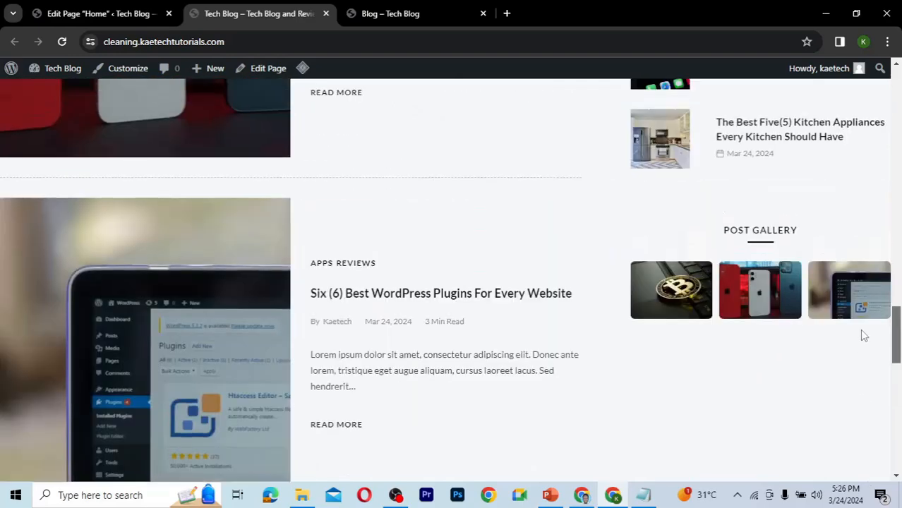
{"action": "left_click_drag", "start_coordinate": [858, 259], "coordinate": [858, 182]}
{"action": "scroll", "coordinate": [856, 194], "scroll_direction": "down", "scroll_amount": 3}
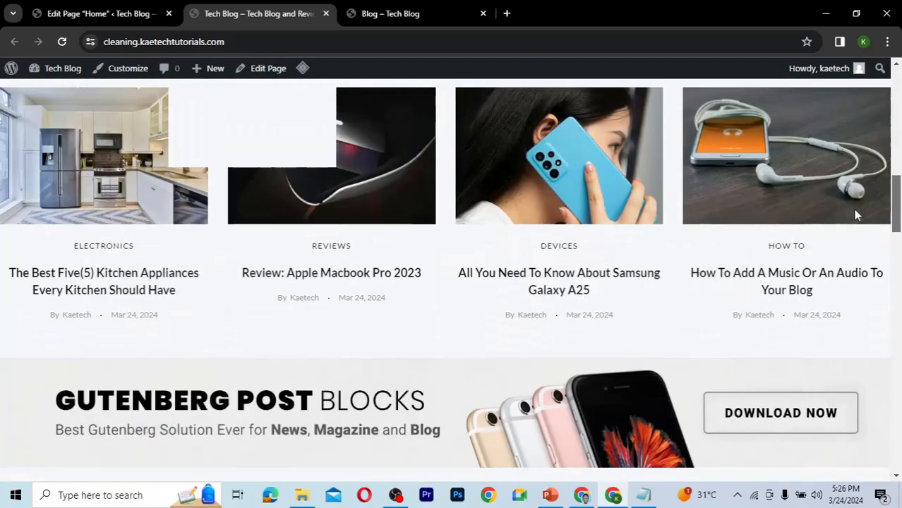
{"action": "scroll", "coordinate": [854, 206], "scroll_direction": "up", "scroll_amount": 10}
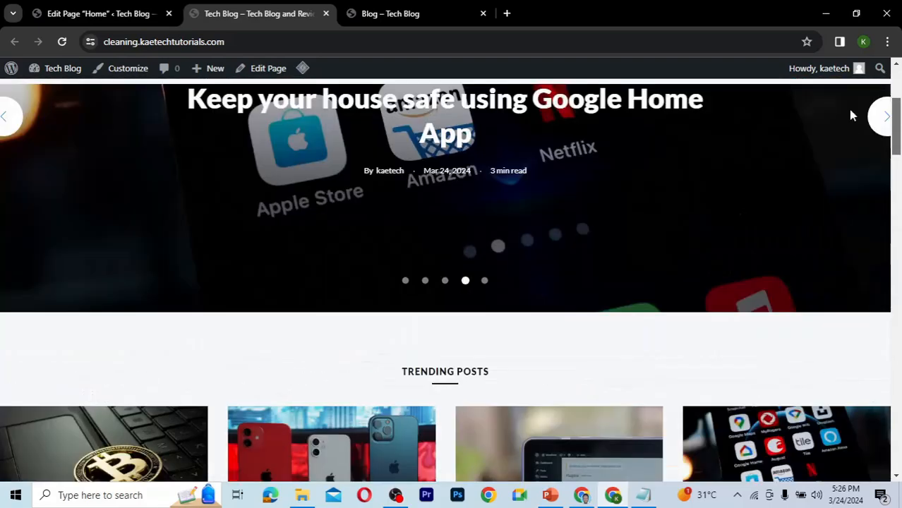
{"action": "scroll", "coordinate": [851, 111], "scroll_direction": "up", "scroll_amount": 1}
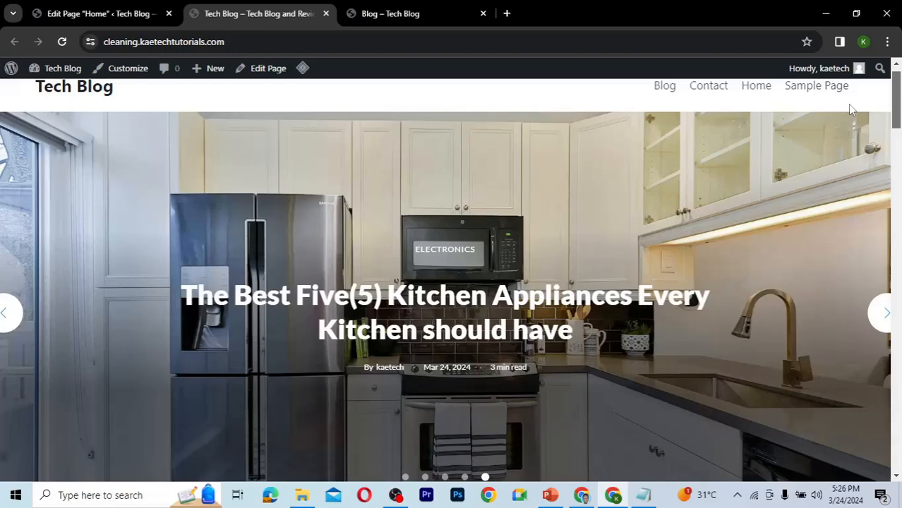
{"action": "scroll", "coordinate": [848, 104], "scroll_direction": "up", "scroll_amount": 1}
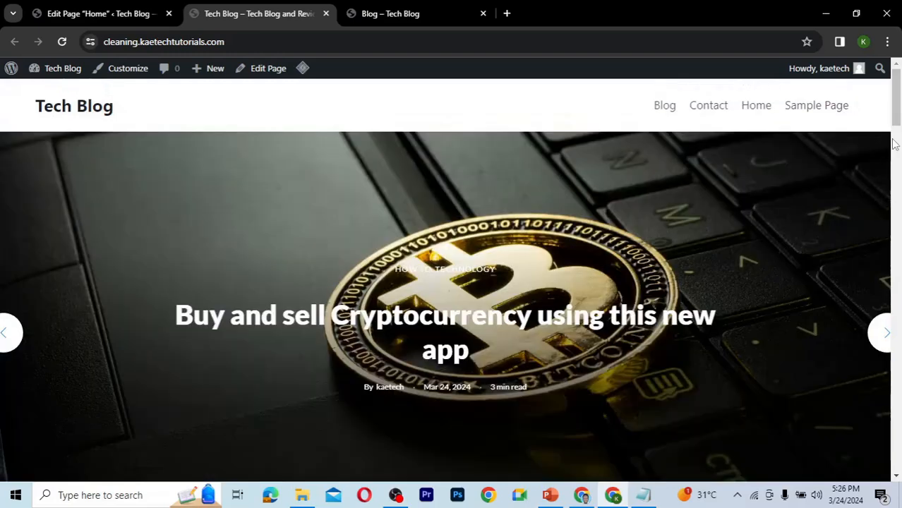
Return to the Home page editor and open the page settings sidebar.
{"action": "left_click", "coordinate": [94, 9]}
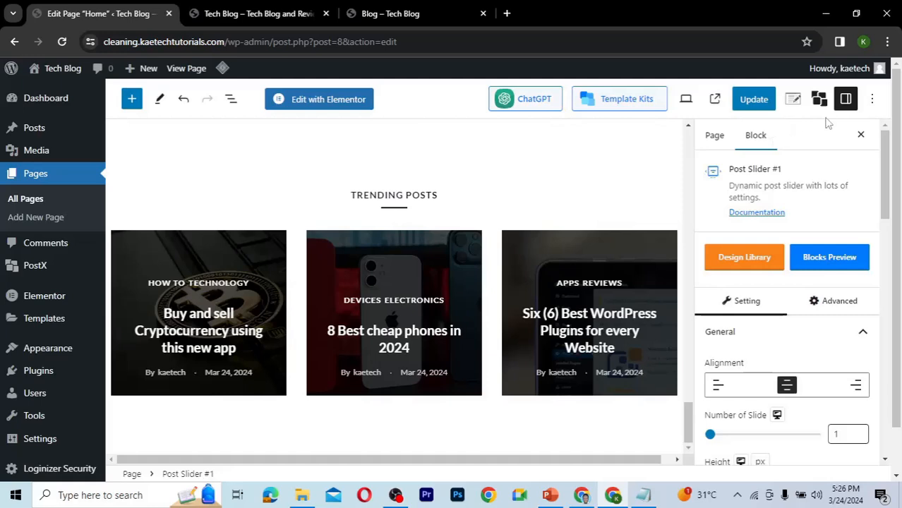
{"action": "left_click", "coordinate": [721, 141]}
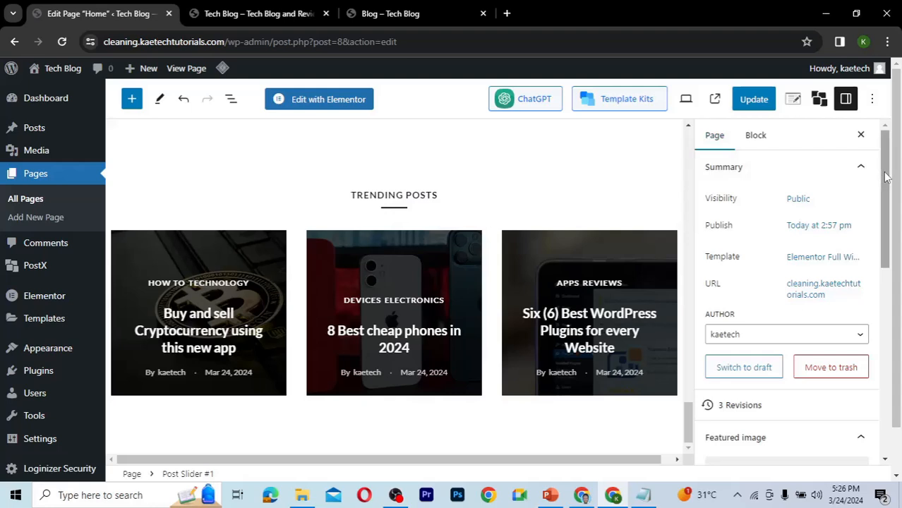
Change the Home page's template to Default template and save the page.
{"action": "mouse_move", "coordinate": [887, 178]}
{"action": "left_mouse_down"}
{"action": "mouse_move", "coordinate": [887, 259]}
{"action": "mouse_move", "coordinate": [887, 187]}
{"action": "left_mouse_up"}
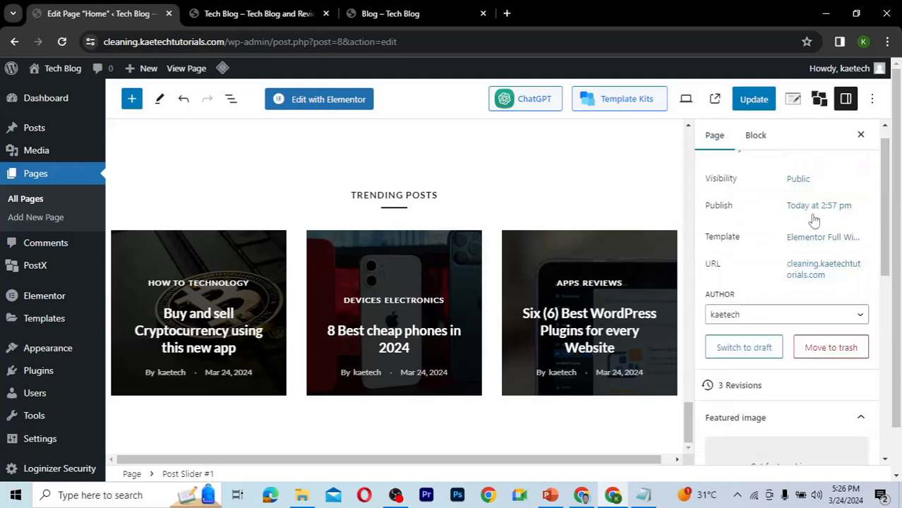
{"action": "left_click", "coordinate": [818, 238]}
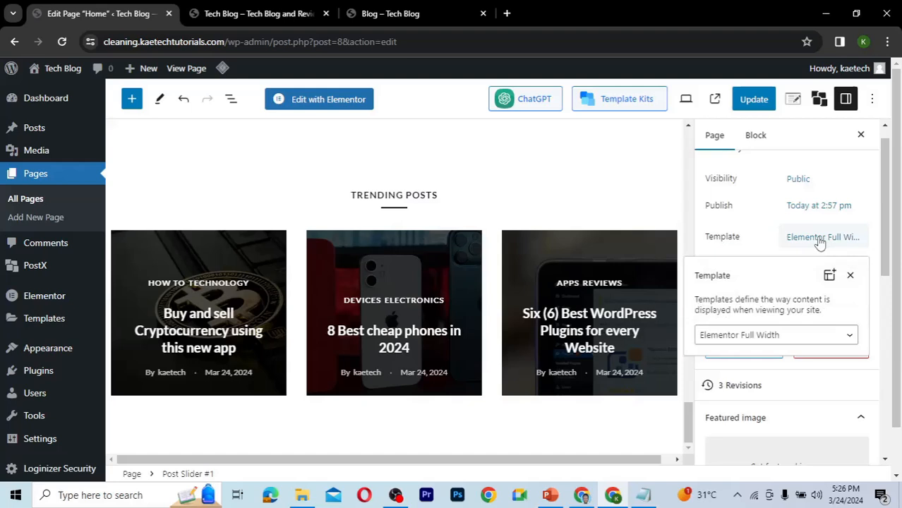
{"action": "left_click", "coordinate": [760, 338]}
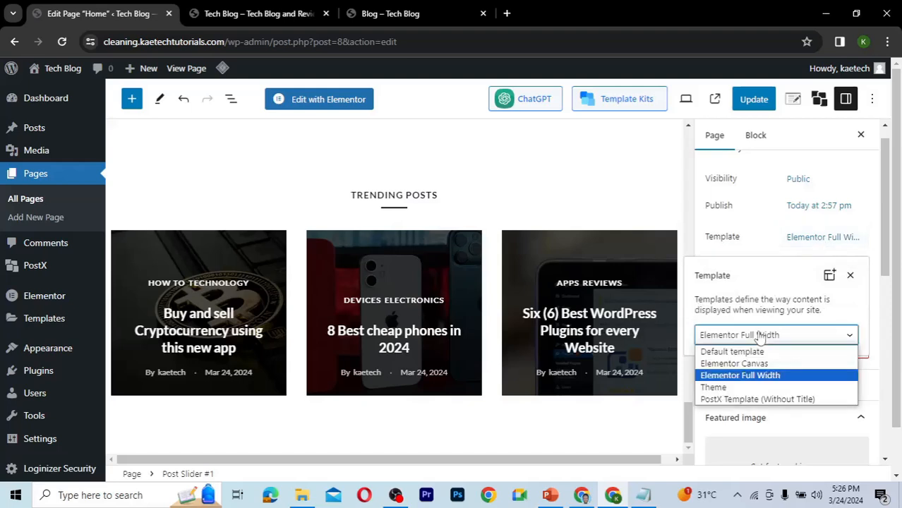
{"action": "left_click", "coordinate": [741, 374]}
{"action": "left_click", "coordinate": [770, 240]}
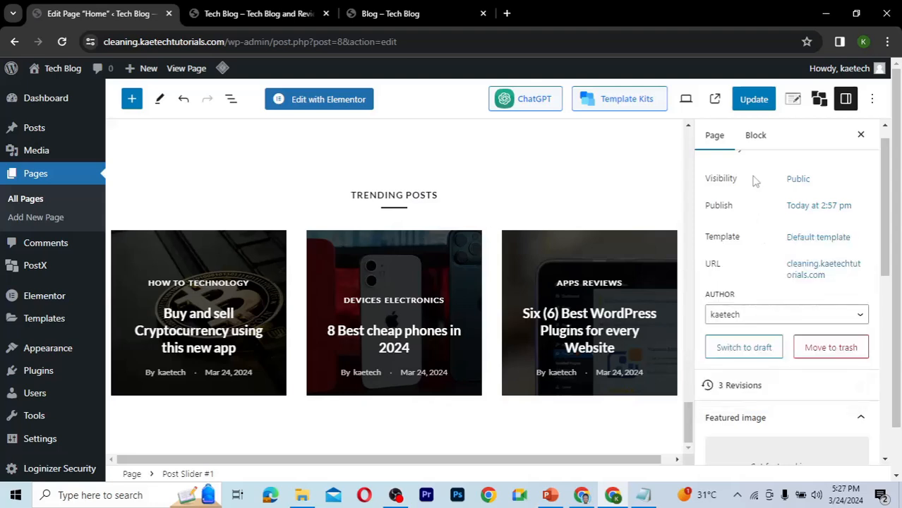
{"action": "key", "text": "ctrl+s"}
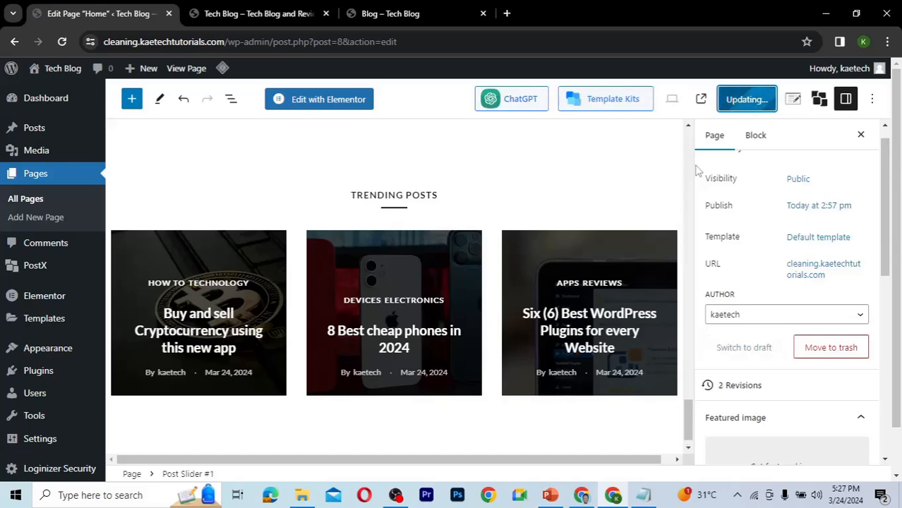
Reload the live site tab and scroll through the Home page to check its layout.
{"action": "left_click", "coordinate": [238, 12]}
{"action": "left_click", "coordinate": [61, 42]}
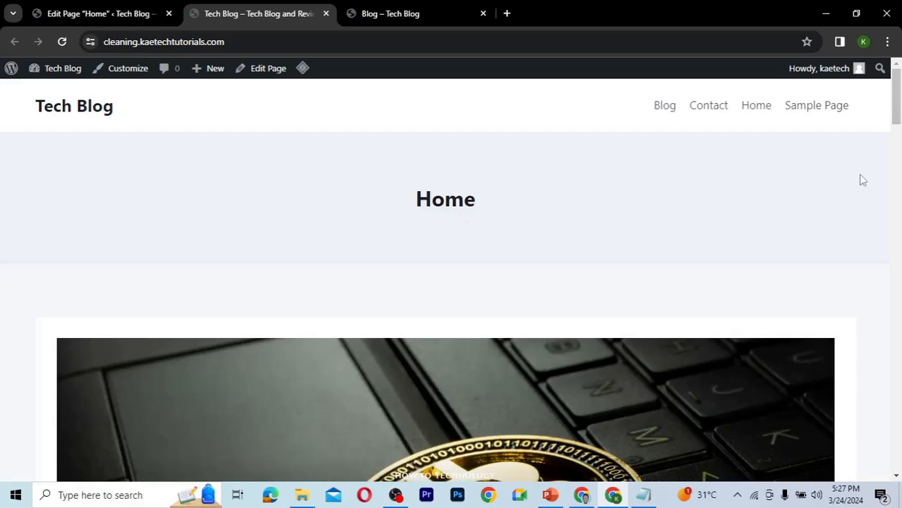
{"action": "left_click_drag", "start_coordinate": [895, 112], "coordinate": [878, 497]}
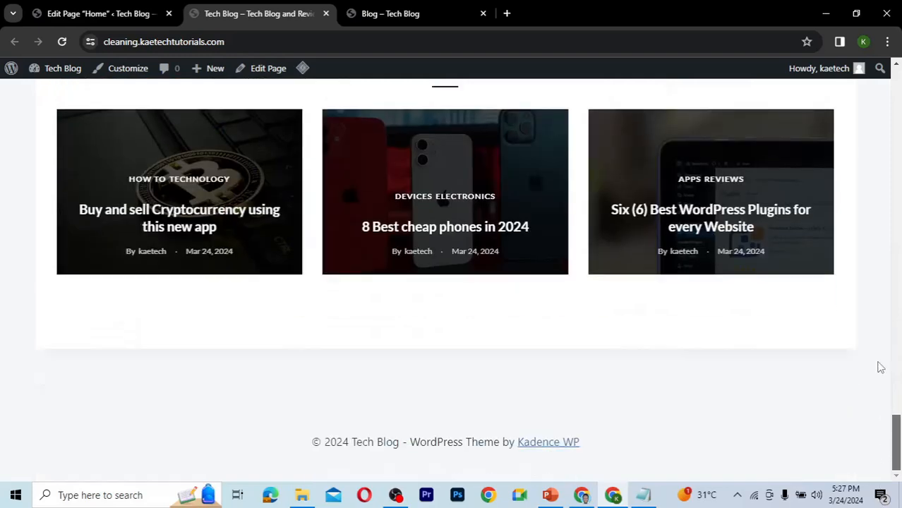
{"action": "left_click_drag", "start_coordinate": [880, 367], "coordinate": [874, 106]}
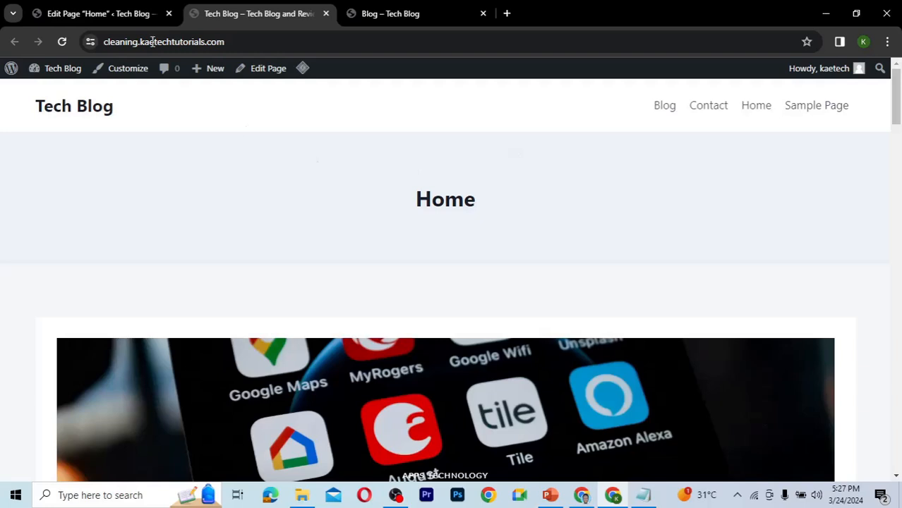
Set the Home page's template to PostX Template (Without Title) and update the page.
{"action": "left_click", "coordinate": [118, 16]}
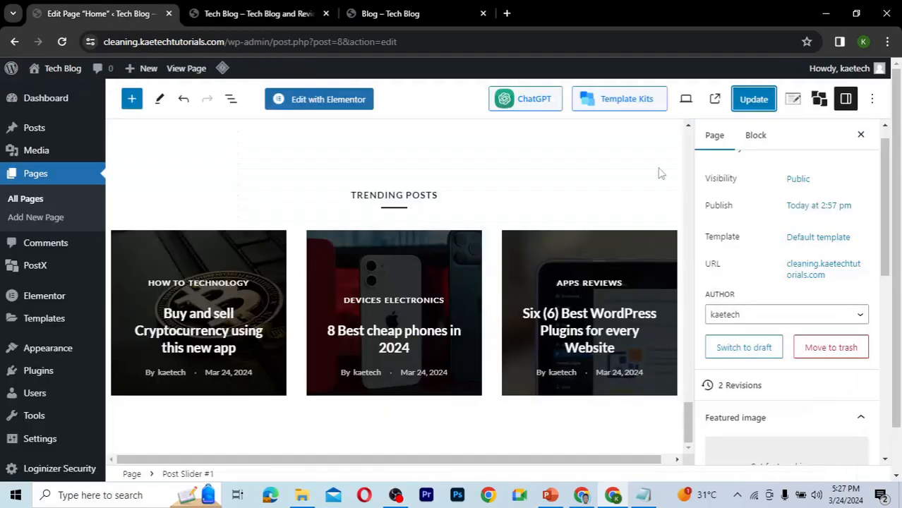
{"action": "left_click", "coordinate": [812, 240]}
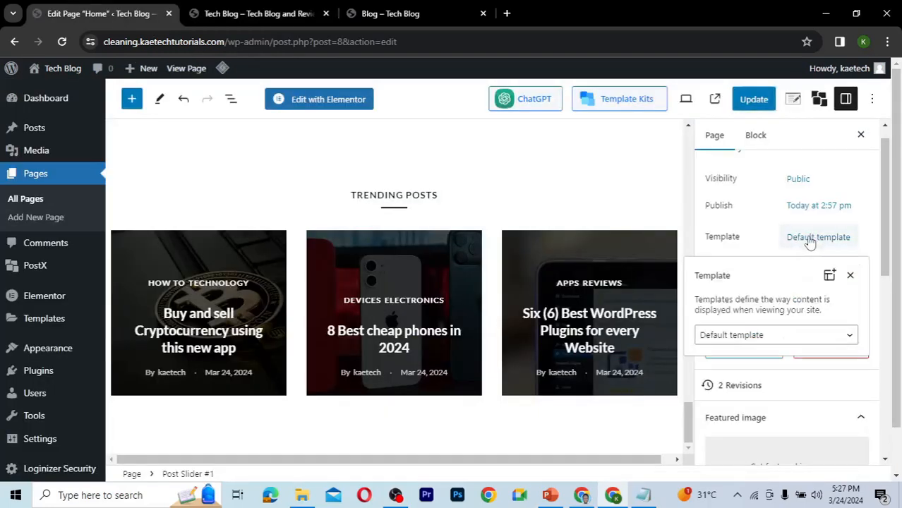
{"action": "left_click", "coordinate": [761, 336]}
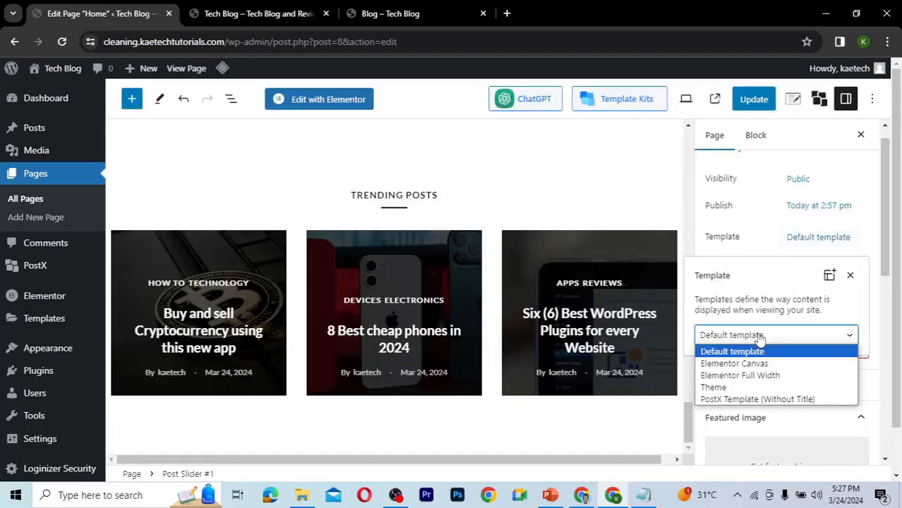
{"action": "left_click", "coordinate": [736, 400]}
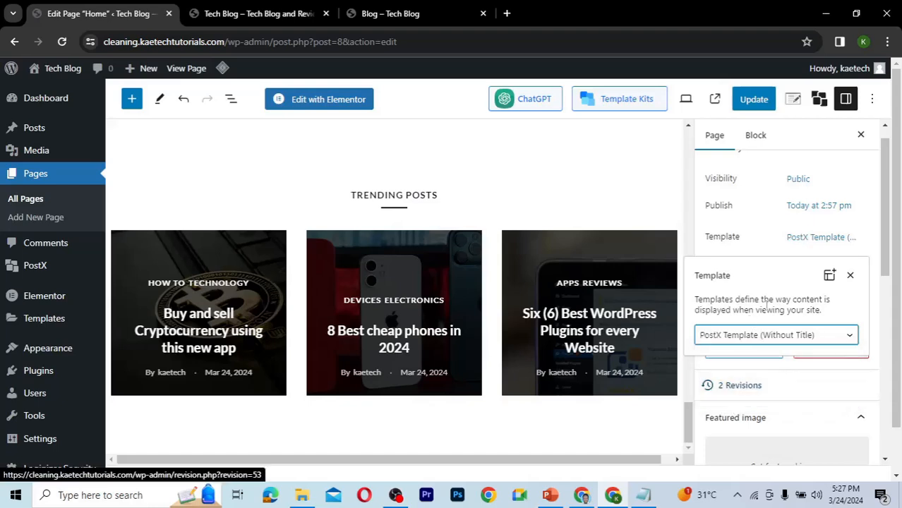
{"action": "left_click", "coordinate": [757, 249]}
{"action": "left_click", "coordinate": [756, 101]}
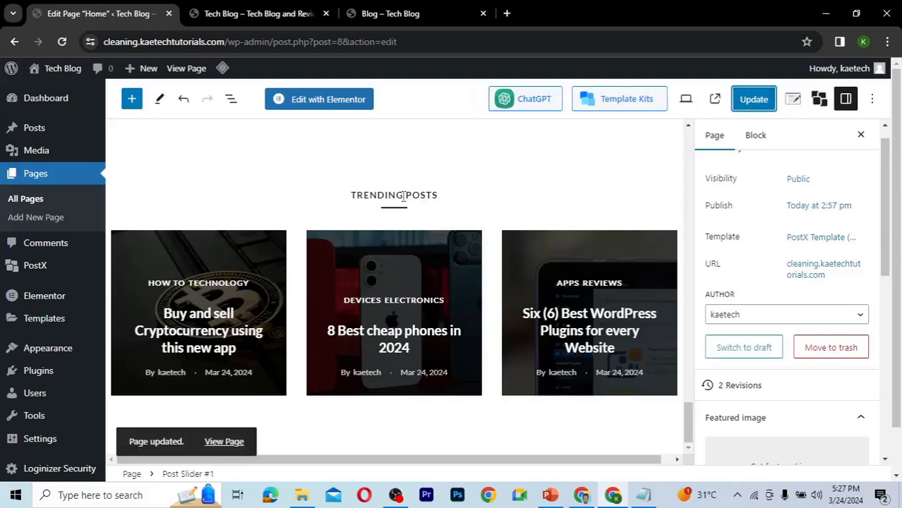
Reload the live Home page and scroll through it to review the new layout, then return to the editor.
{"action": "left_click", "coordinate": [254, 13]}
{"action": "left_click", "coordinate": [62, 41]}
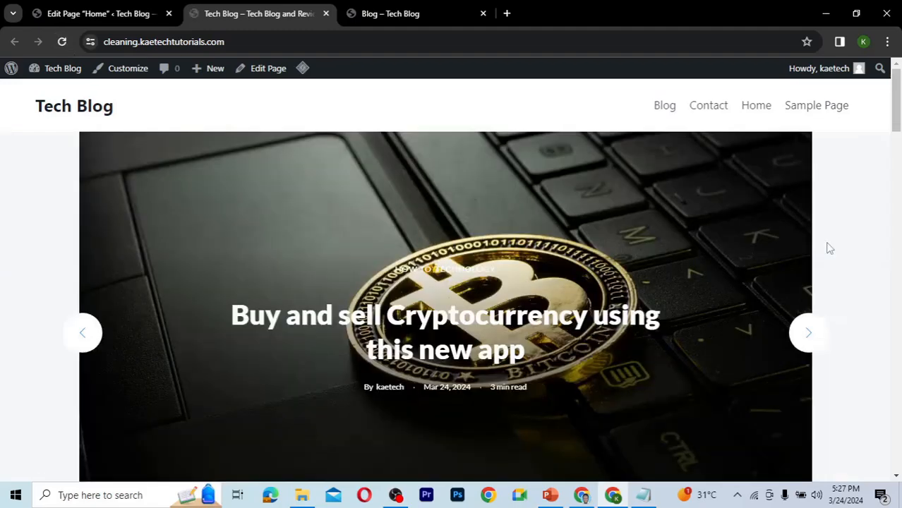
{"action": "left_click_drag", "start_coordinate": [899, 104], "coordinate": [898, 382]}
{"action": "left_click_drag", "start_coordinate": [897, 436], "coordinate": [852, 107]}
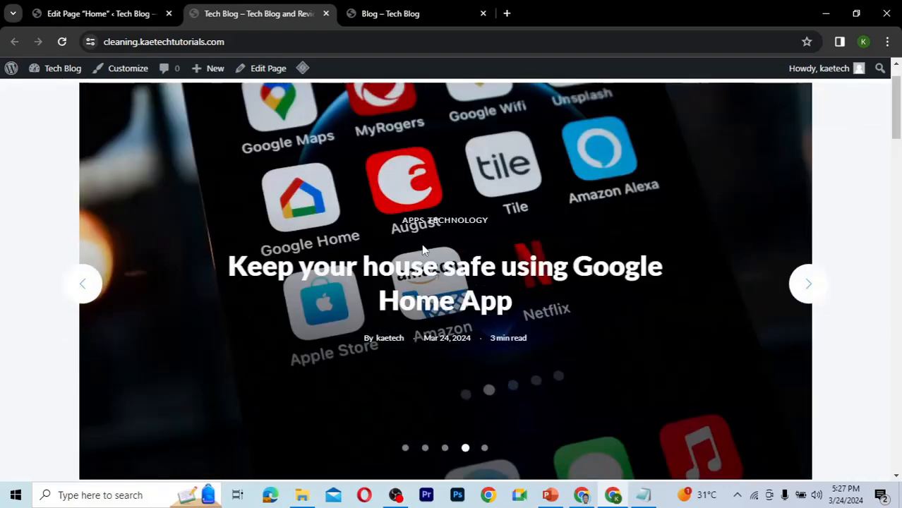
{"action": "left_click", "coordinate": [102, 18]}
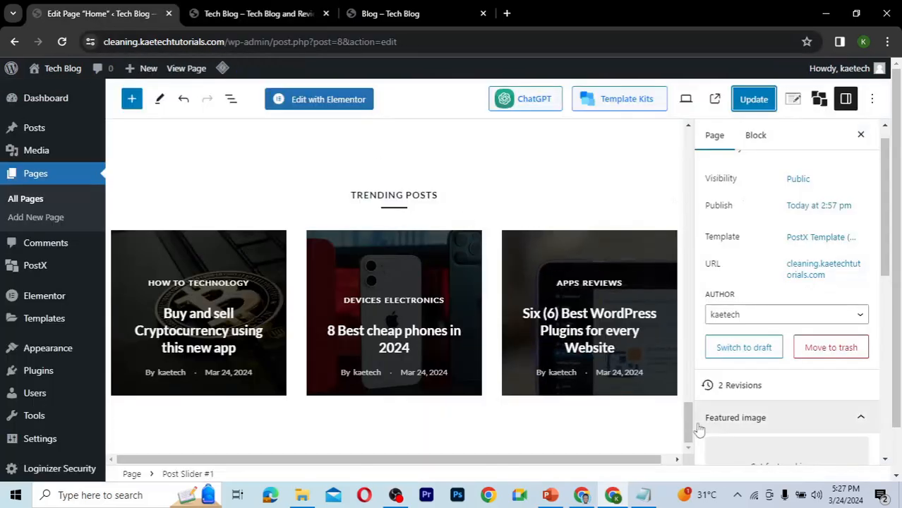
Set the Post Slider block's alignment to Full width and update the page.
{"action": "left_click_drag", "start_coordinate": [689, 419], "coordinate": [684, 125]}
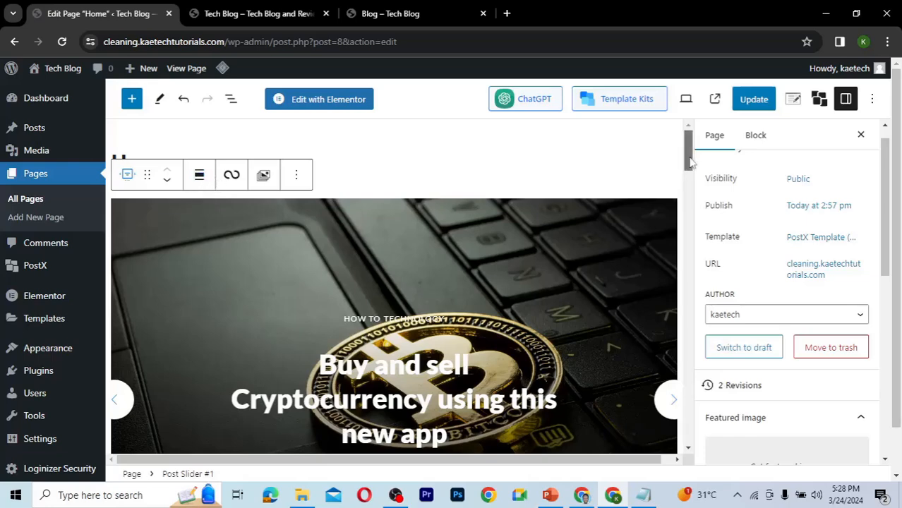
{"action": "mouse_move", "coordinate": [688, 170]}
{"action": "left_mouse_down"}
{"action": "mouse_move", "coordinate": [689, 202]}
{"action": "mouse_move", "coordinate": [689, 162]}
{"action": "left_mouse_up"}
{"action": "left_click", "coordinate": [199, 177]}
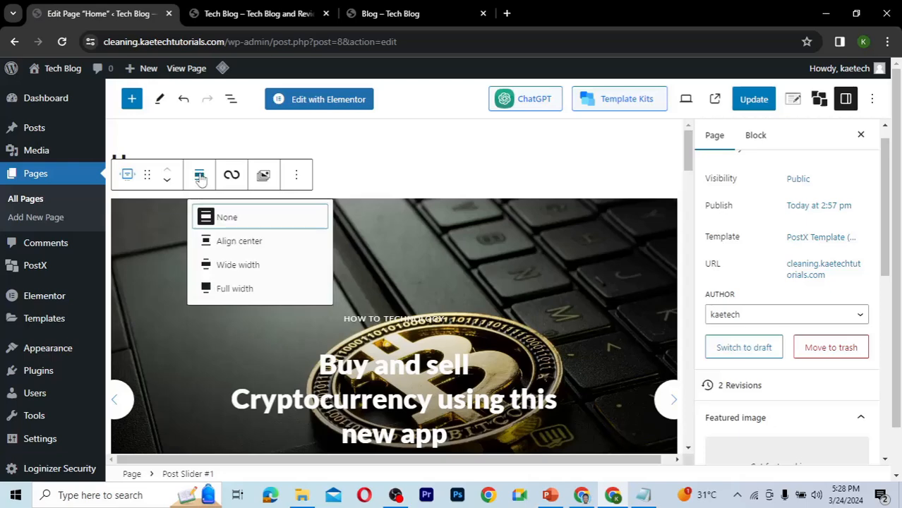
{"action": "left_click", "coordinate": [236, 290]}
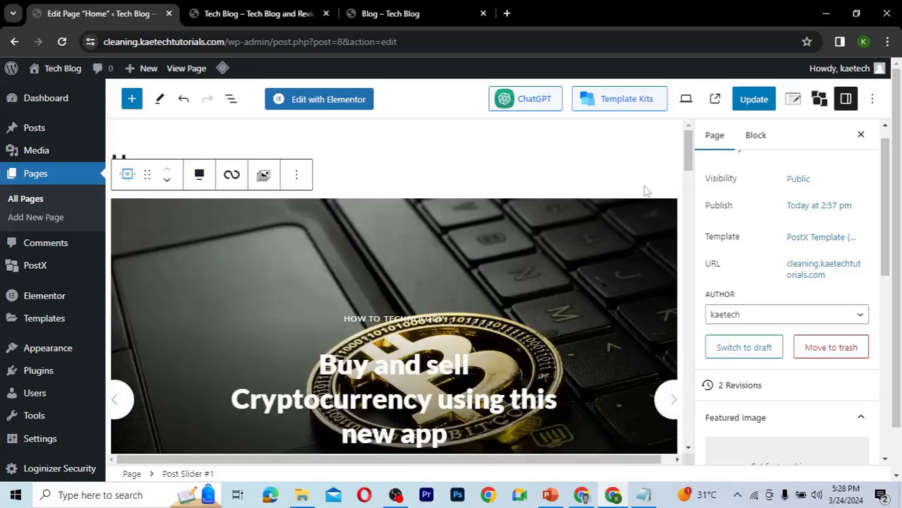
{"action": "left_click", "coordinate": [756, 101]}
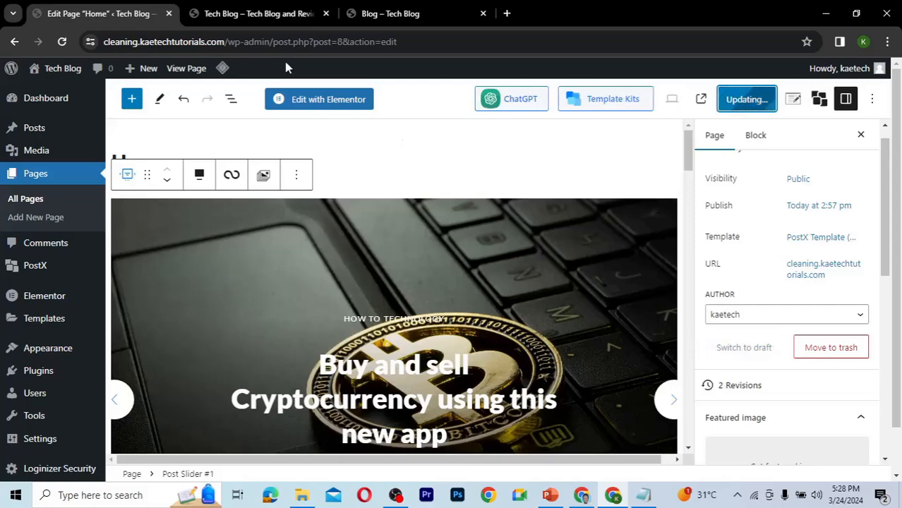
Reload the live Home page and scroll through the full-width slider and trending posts, then return to the editor.
{"action": "left_click", "coordinate": [255, 14]}
{"action": "left_click", "coordinate": [62, 43]}
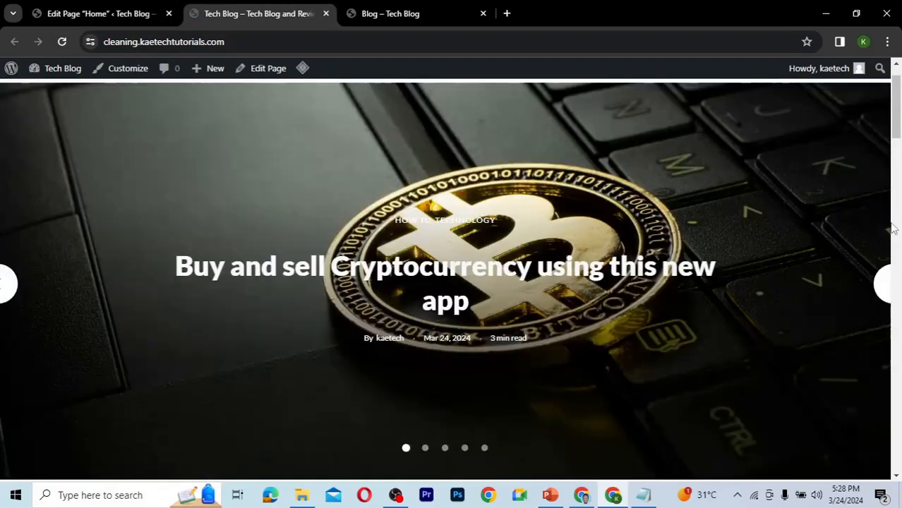
{"action": "left_click_drag", "start_coordinate": [894, 144], "coordinate": [897, 173]}
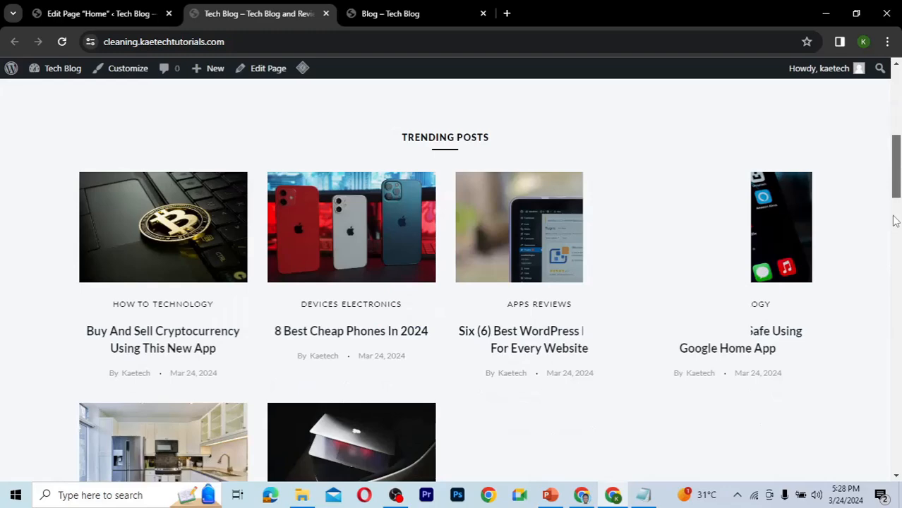
{"action": "left_click_drag", "start_coordinate": [895, 221], "coordinate": [892, 113]}
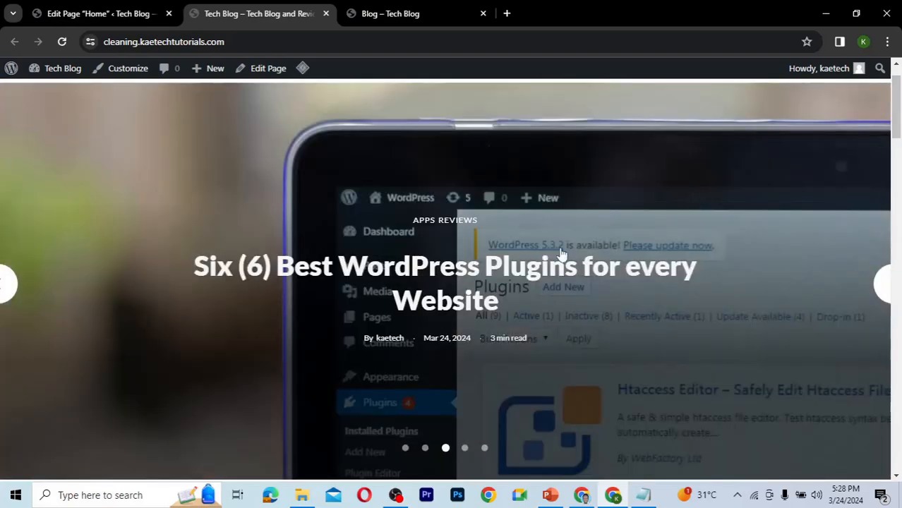
{"action": "left_click", "coordinate": [113, 16]}
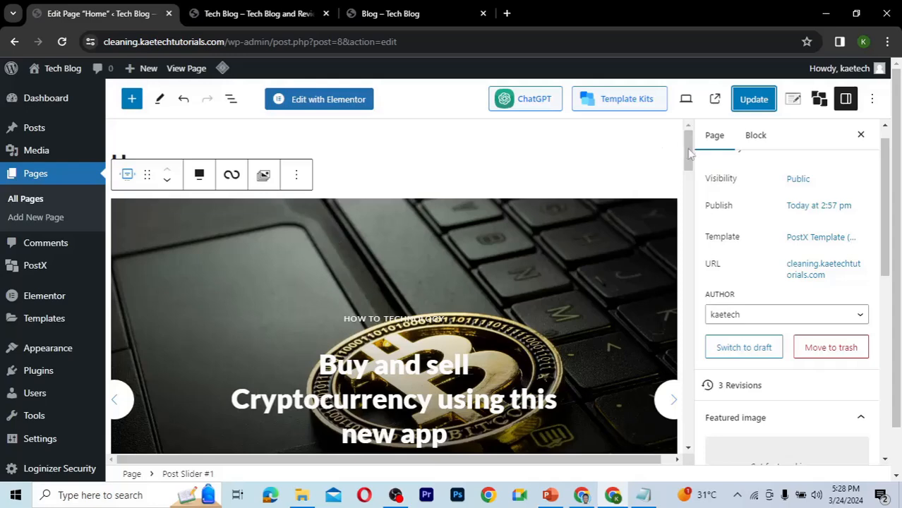
Open the Post Slider block's settings and scroll through its available options.
{"action": "left_click_drag", "start_coordinate": [686, 152], "coordinate": [690, 175]}
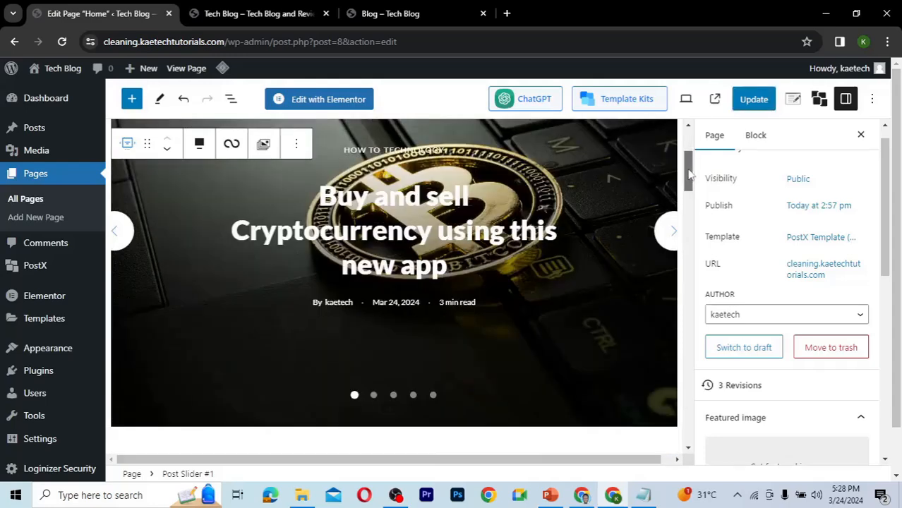
{"action": "left_click", "coordinate": [755, 135]}
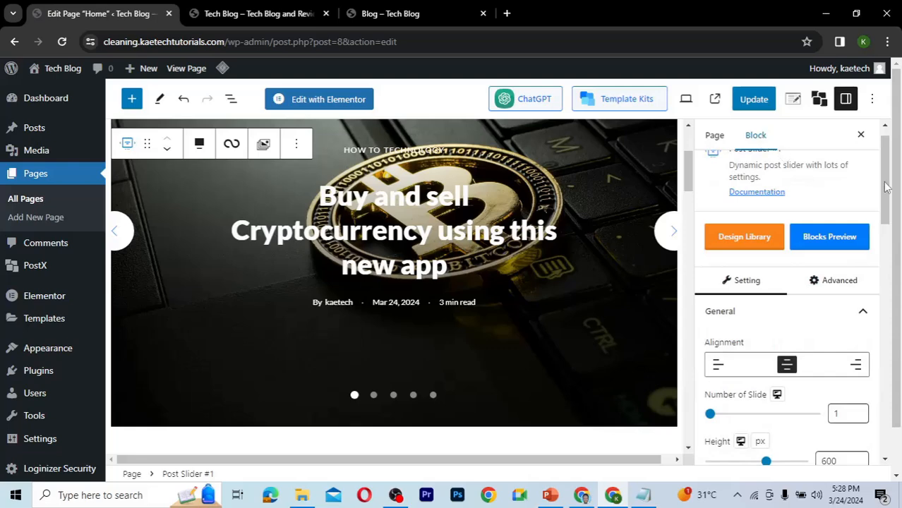
{"action": "left_click_drag", "start_coordinate": [884, 190], "coordinate": [883, 168]}
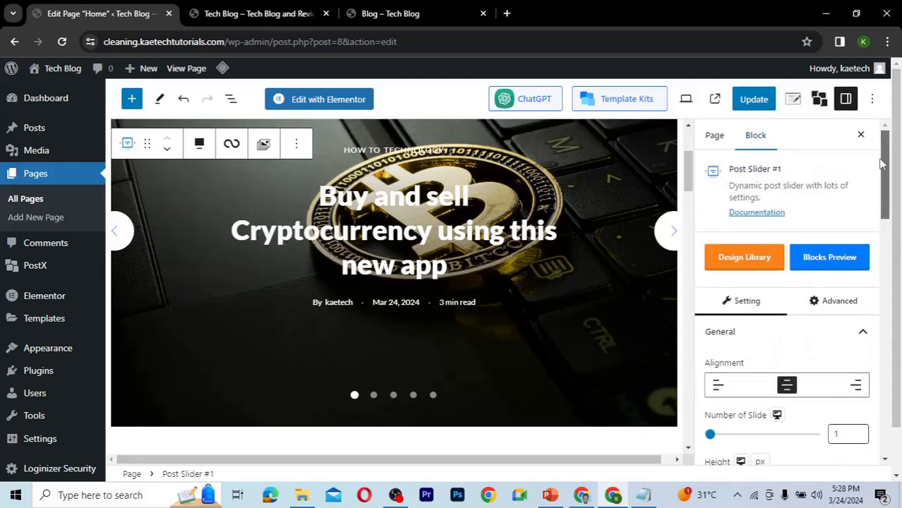
{"action": "scroll", "coordinate": [882, 199], "scroll_direction": "down", "scroll_amount": 1}
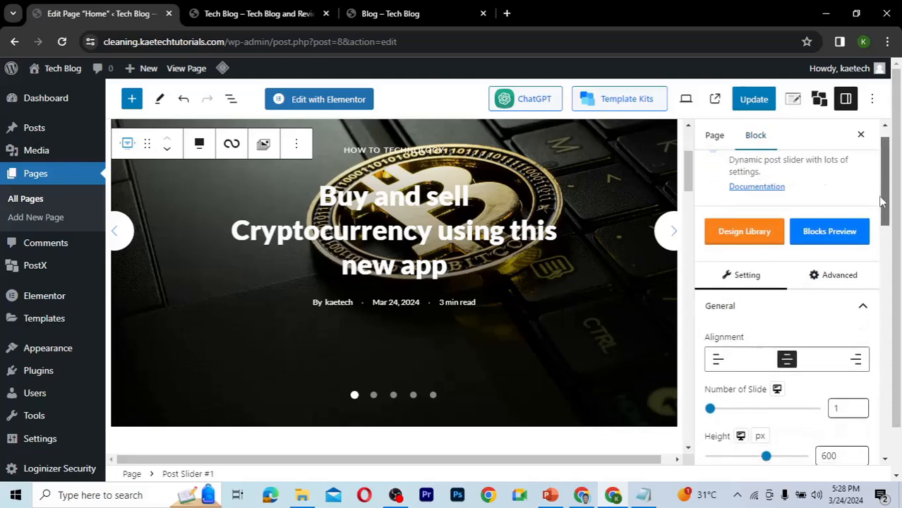
{"action": "left_click_drag", "start_coordinate": [882, 202], "coordinate": [876, 308]}
{"action": "scroll", "coordinate": [874, 314], "scroll_direction": "down", "scroll_amount": 2}
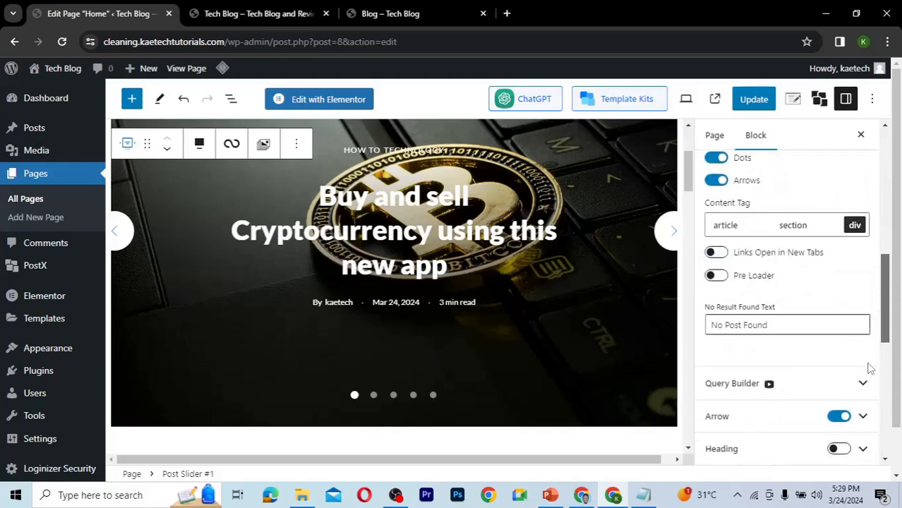
{"action": "scroll", "coordinate": [867, 283], "scroll_direction": "up", "scroll_amount": 4}
{"action": "scroll", "coordinate": [863, 244], "scroll_direction": "up", "scroll_amount": 3}
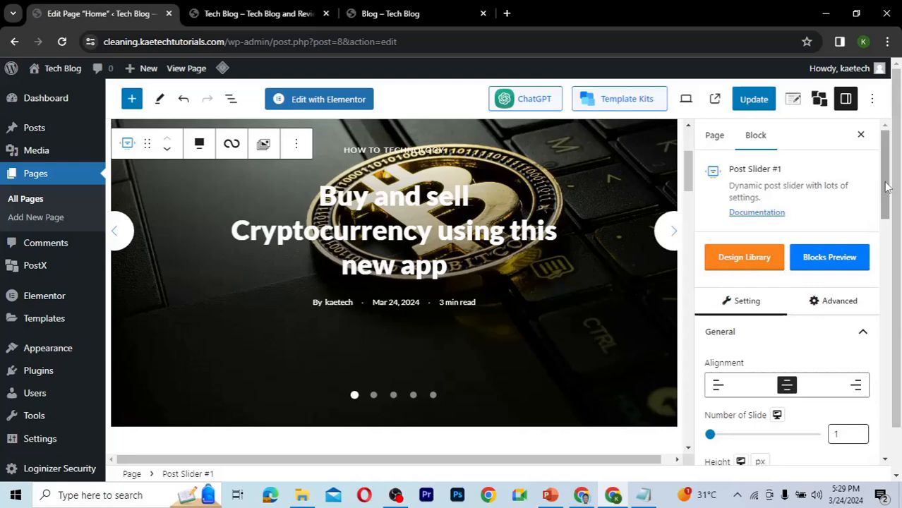
{"action": "left_click_drag", "start_coordinate": [886, 185], "coordinate": [886, 221]}
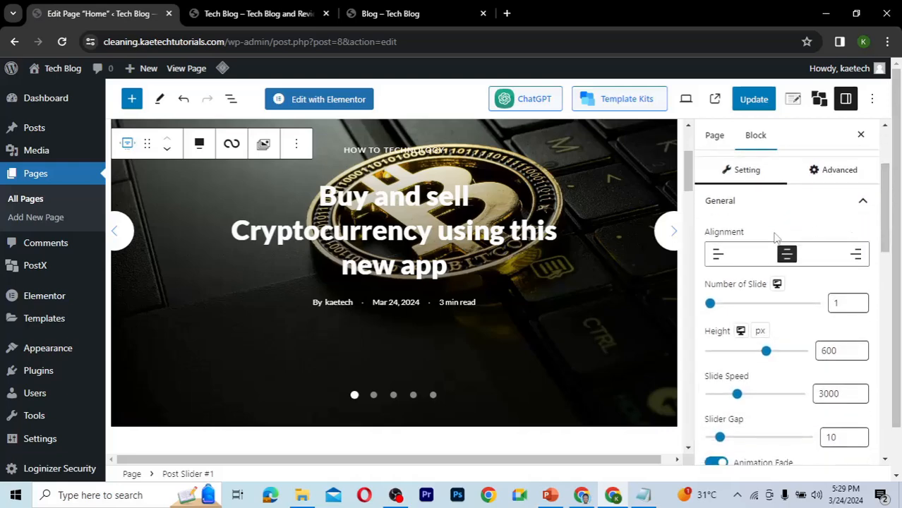
Try left and right content alignment on the Post Slider before setting it back to centre.
{"action": "left_click", "coordinate": [717, 256]}
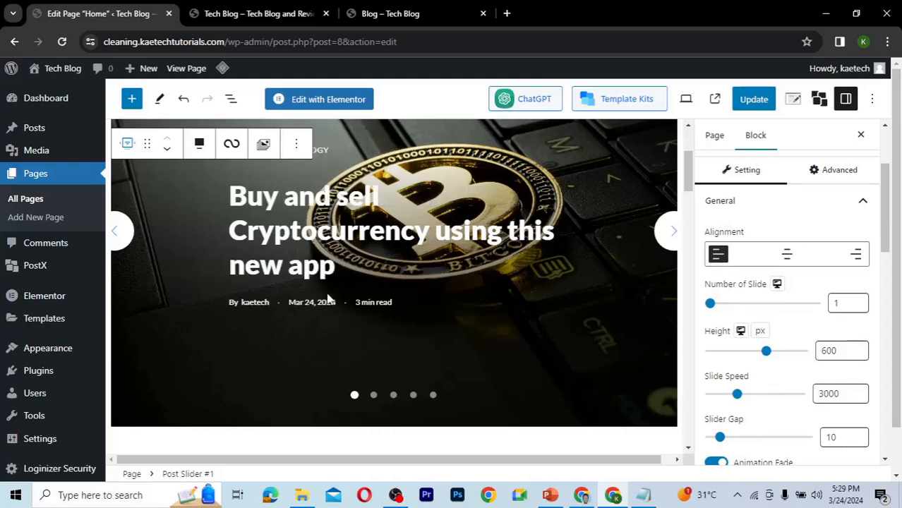
{"action": "left_click", "coordinate": [857, 256]}
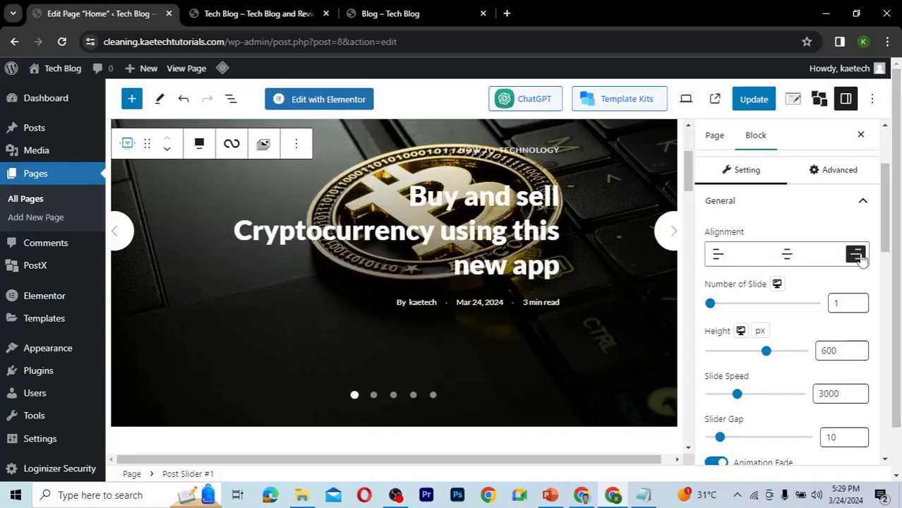
{"action": "left_click", "coordinate": [788, 255]}
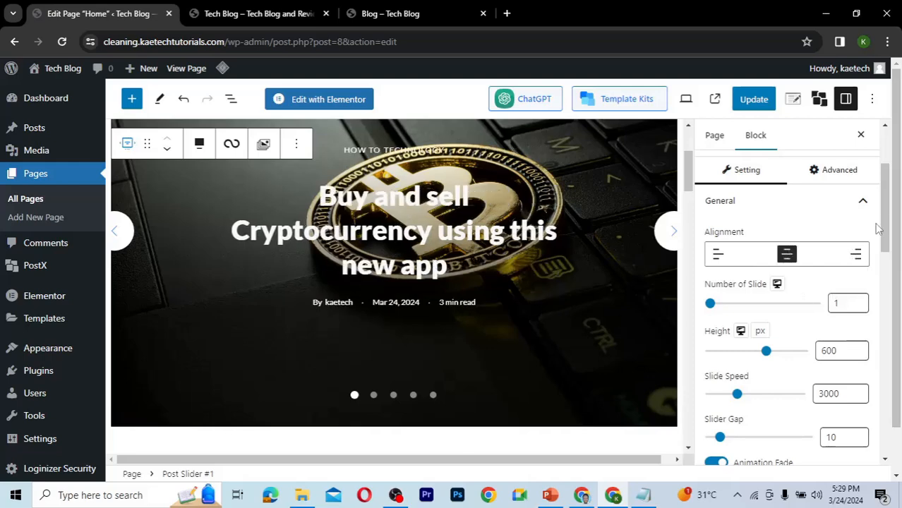
{"action": "left_click_drag", "start_coordinate": [884, 224], "coordinate": [885, 274]}
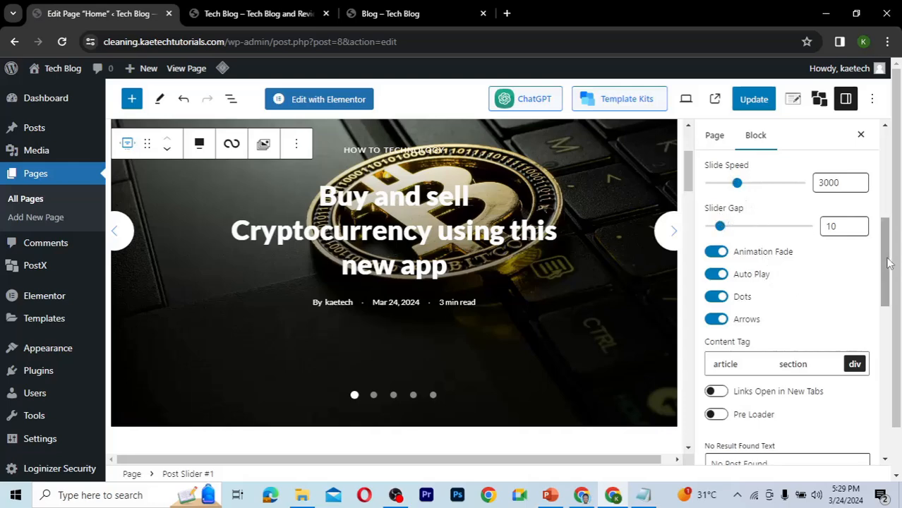
Try a wider Slider Gap on the Post Slider, then set the gap back to 10.
{"action": "mouse_move", "coordinate": [886, 260]}
{"action": "left_mouse_down"}
{"action": "mouse_move", "coordinate": [882, 241]}
{"action": "mouse_move", "coordinate": [883, 252]}
{"action": "left_mouse_up"}
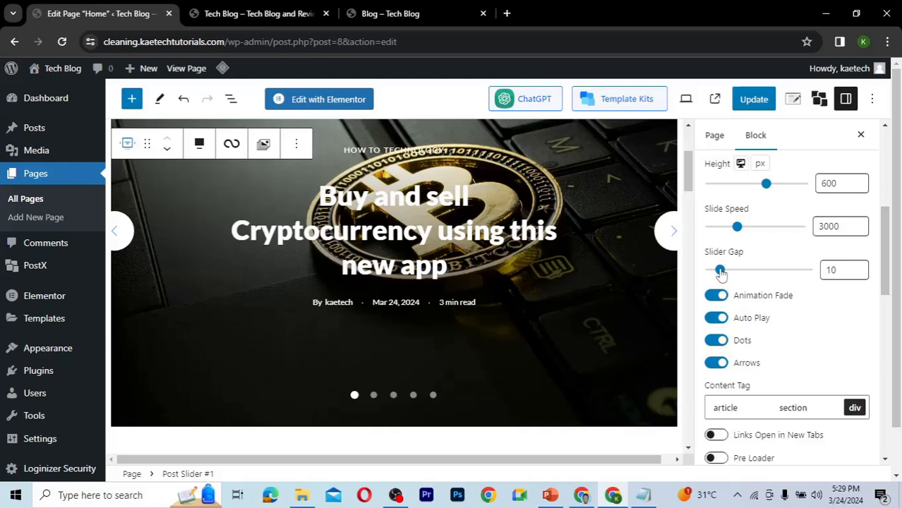
{"action": "mouse_move", "coordinate": [721, 274]}
{"action": "left_mouse_down"}
{"action": "mouse_move", "coordinate": [736, 276]}
{"action": "mouse_move", "coordinate": [729, 275]}
{"action": "left_mouse_up"}
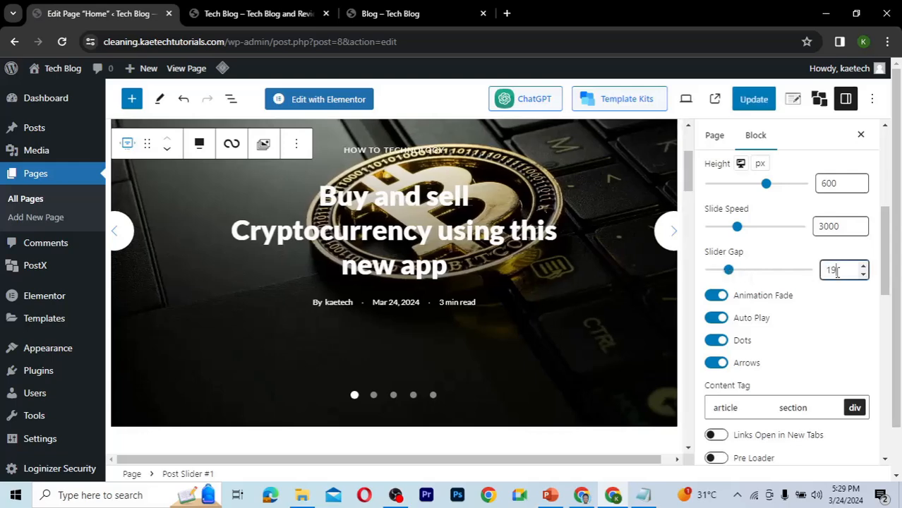
{"action": "left_click_drag", "start_coordinate": [841, 271], "coordinate": [821, 277]}
{"action": "type", "text": "10"}
{"action": "left_click_drag", "start_coordinate": [887, 237], "coordinate": [888, 266]}
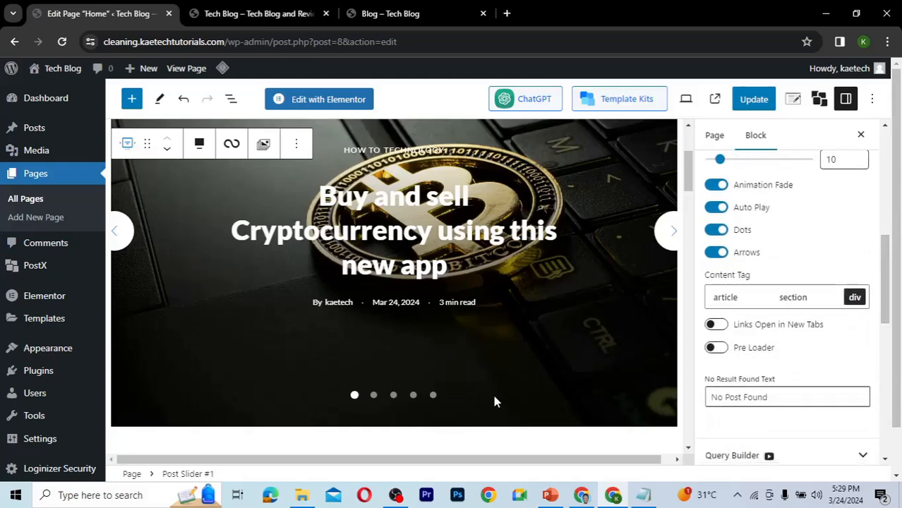
Turn off the slider's arrows while keeping its navigation dots enabled.
{"action": "left_click", "coordinate": [717, 231]}
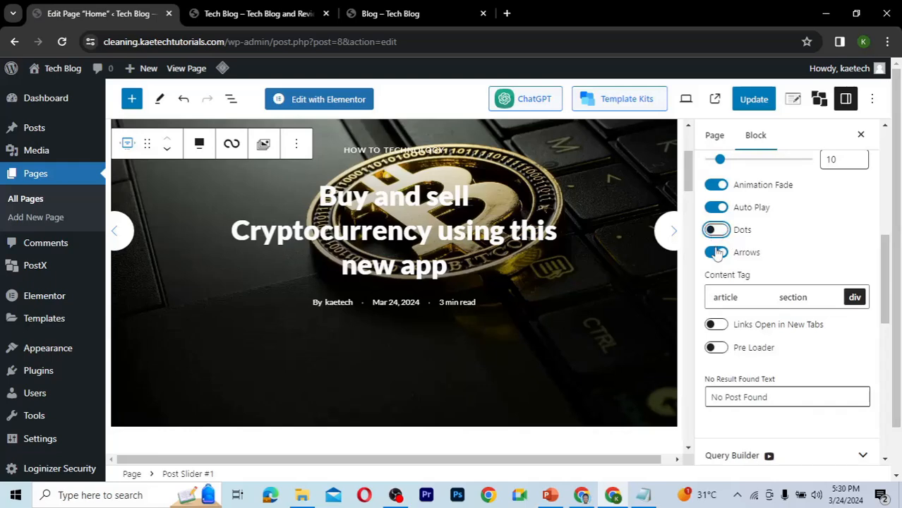
{"action": "left_click", "coordinate": [717, 252]}
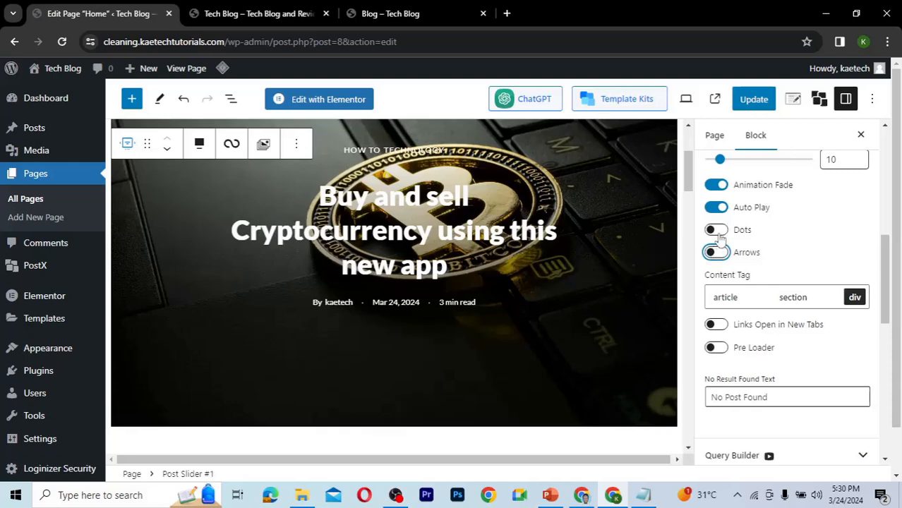
{"action": "left_click", "coordinate": [719, 232]}
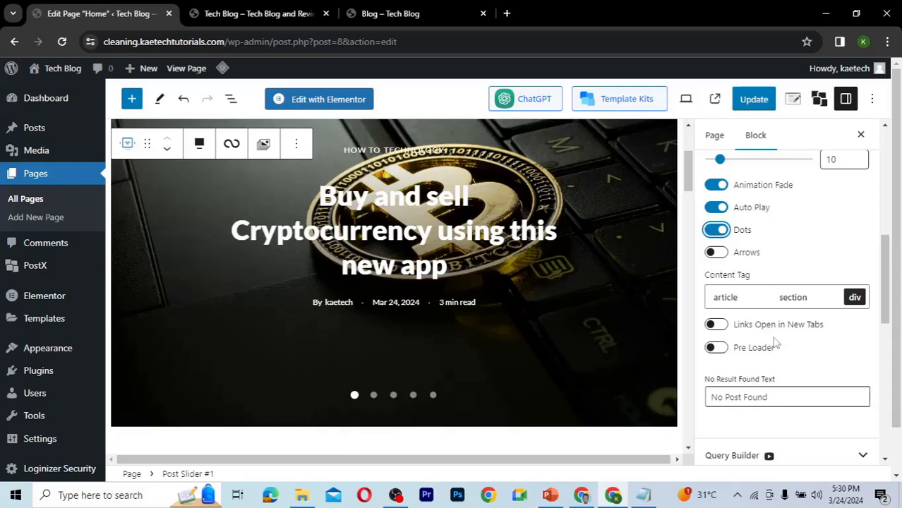
Examine the Arrow and Image option panels, including the image's Normal and Hover settings.
{"action": "left_click_drag", "start_coordinate": [890, 284], "coordinate": [888, 338]}
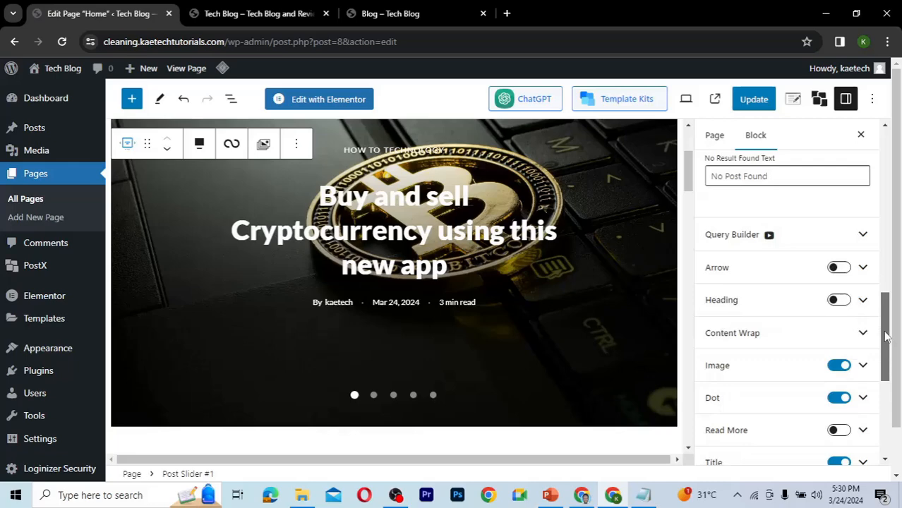
{"action": "left_click", "coordinate": [864, 268]}
{"action": "left_click", "coordinate": [865, 269]}
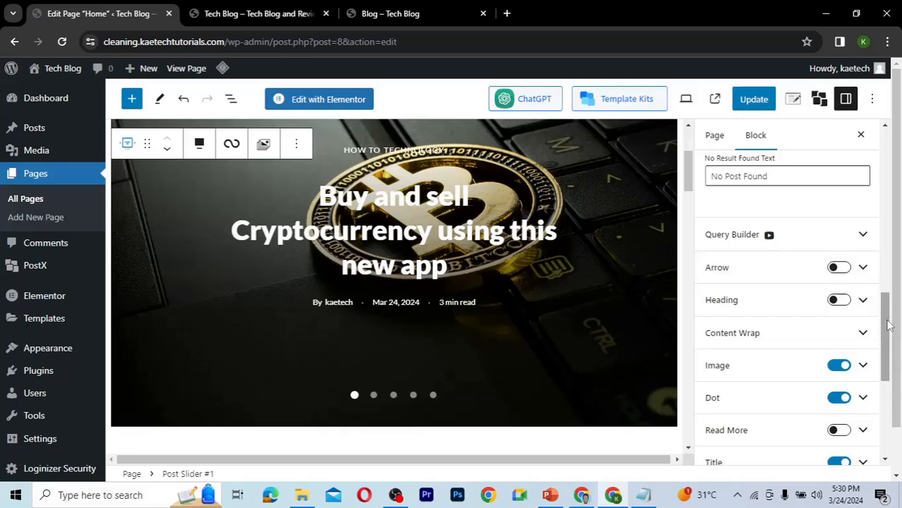
{"action": "left_click_drag", "start_coordinate": [888, 325], "coordinate": [887, 344]}
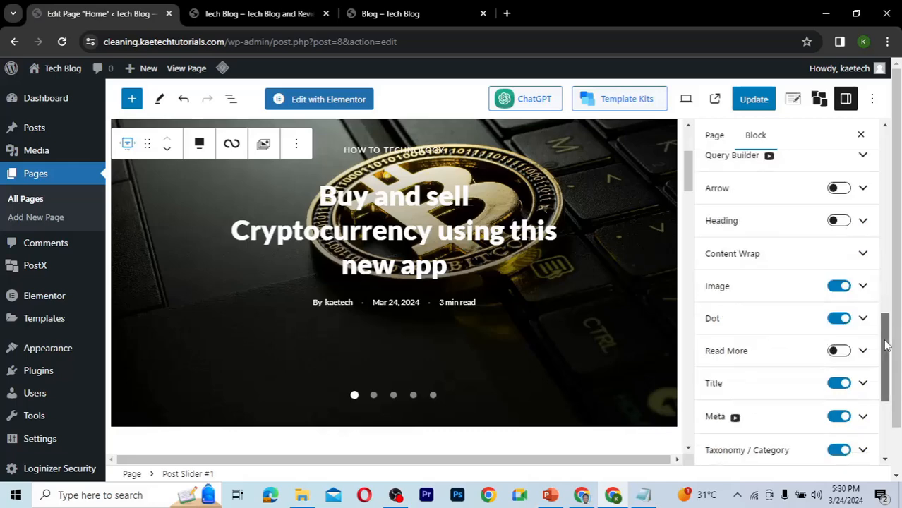
{"action": "left_click", "coordinate": [864, 286]}
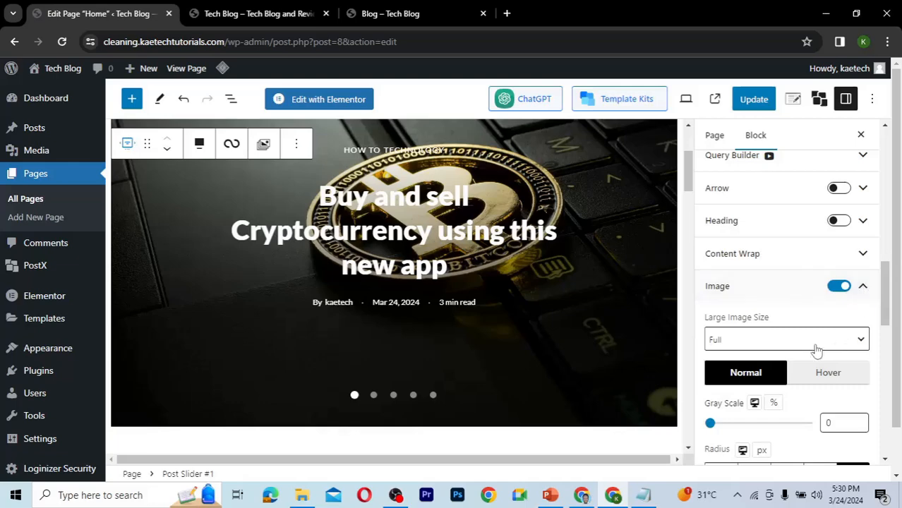
{"action": "left_click_drag", "start_coordinate": [887, 324], "coordinate": [887, 346]}
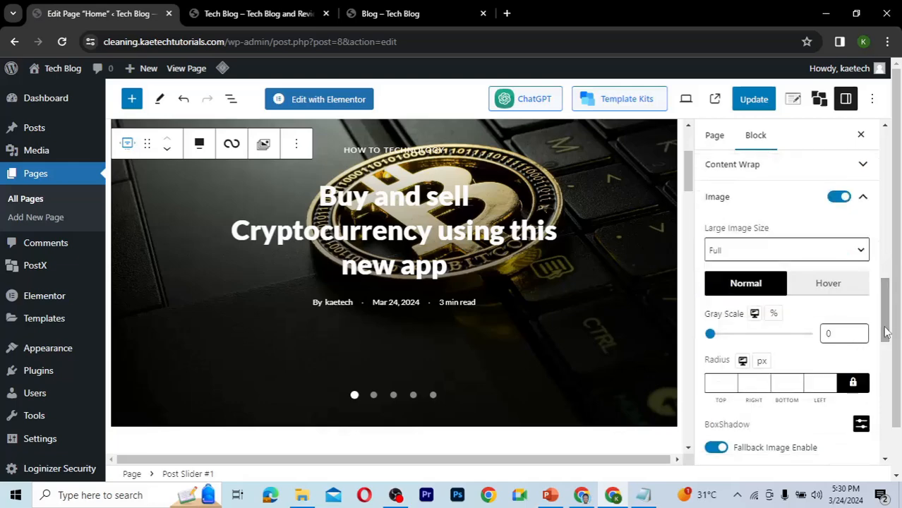
{"action": "left_click", "coordinate": [831, 285]}
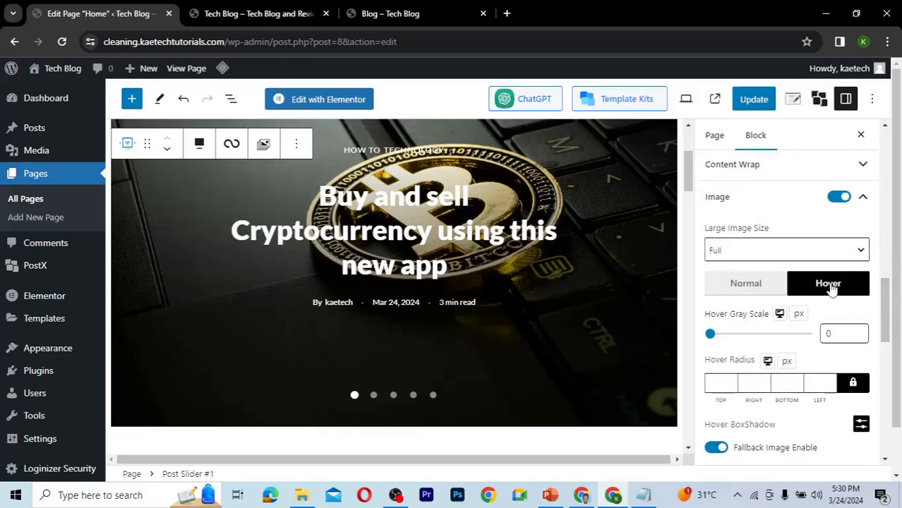
{"action": "left_click", "coordinate": [775, 286]}
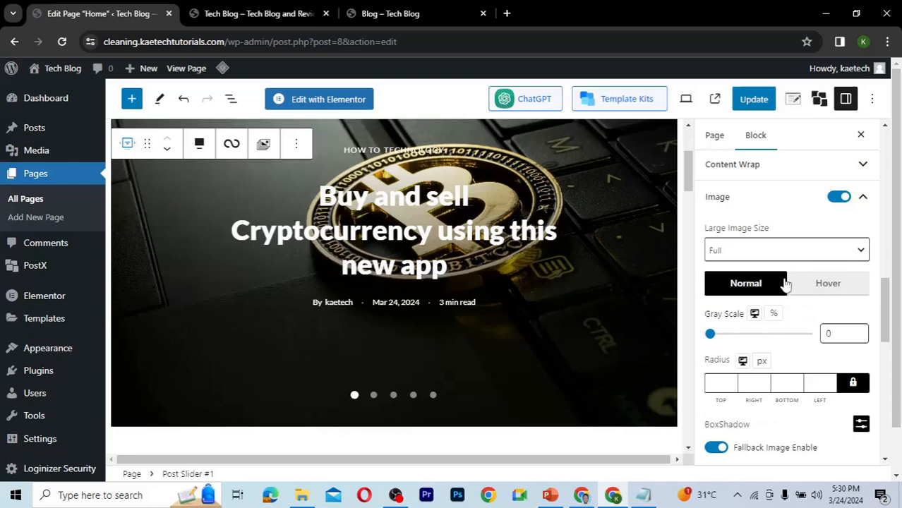
{"action": "left_click", "coordinate": [864, 198]}
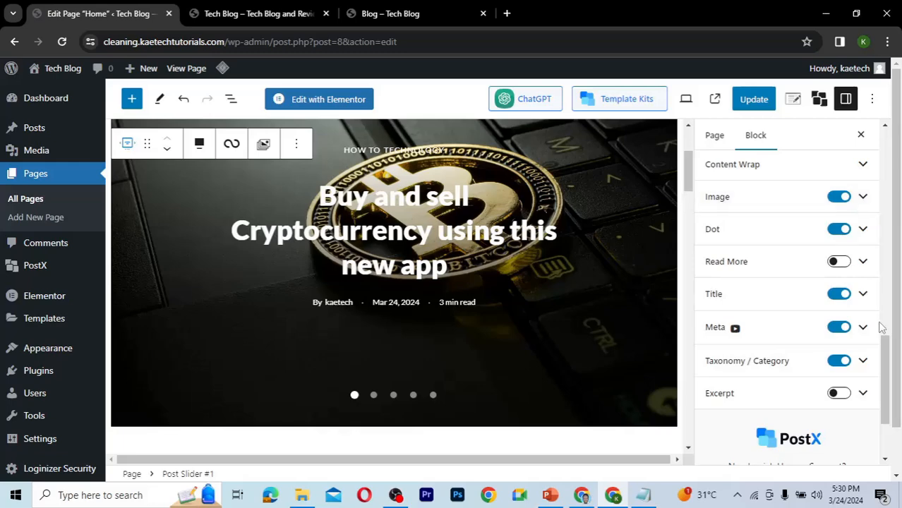
Browse the Post Slider's Advanced settings, then return to the Setting tab.
{"action": "scroll", "coordinate": [886, 373], "scroll_direction": "down", "scroll_amount": 1}
{"action": "left_click_drag", "start_coordinate": [887, 385], "coordinate": [882, 268]}
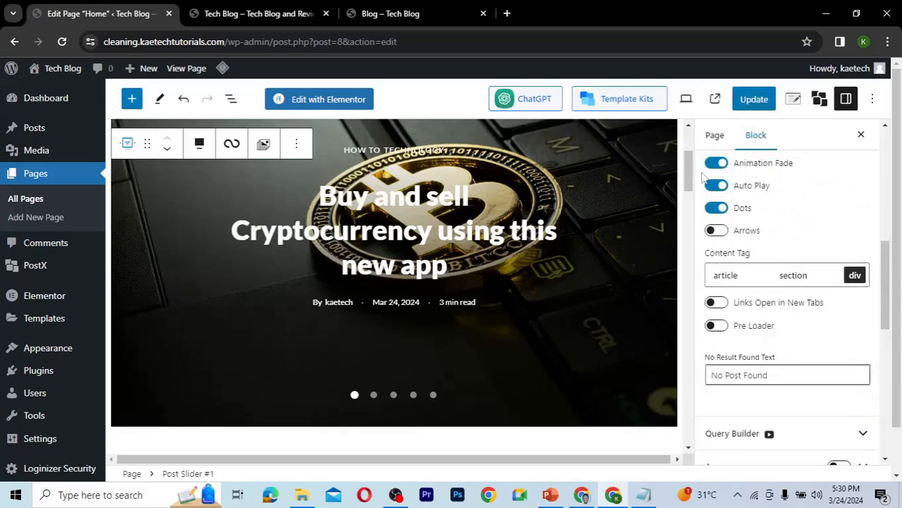
{"action": "left_click_drag", "start_coordinate": [888, 310], "coordinate": [881, 221]}
{"action": "scroll", "coordinate": [833, 194], "scroll_direction": "up", "scroll_amount": 1}
{"action": "left_click", "coordinate": [835, 198]}
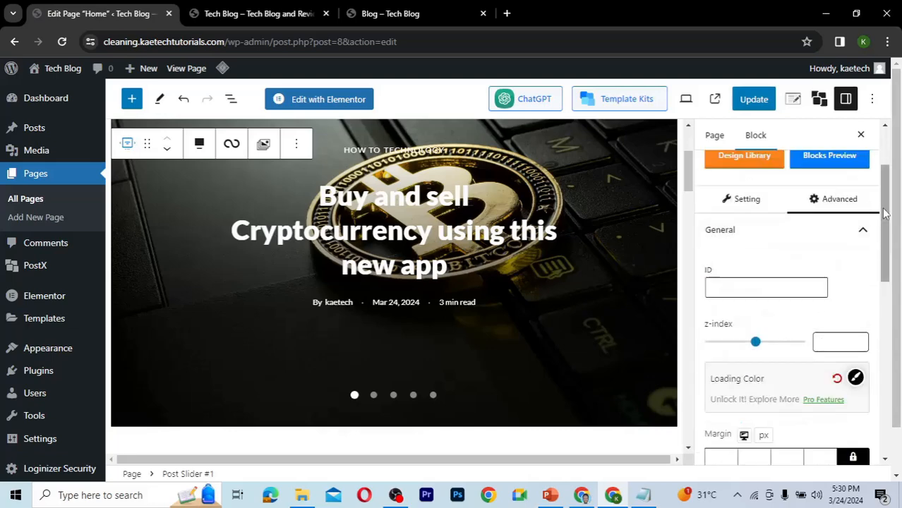
{"action": "scroll", "coordinate": [886, 214], "scroll_direction": "down", "scroll_amount": 2}
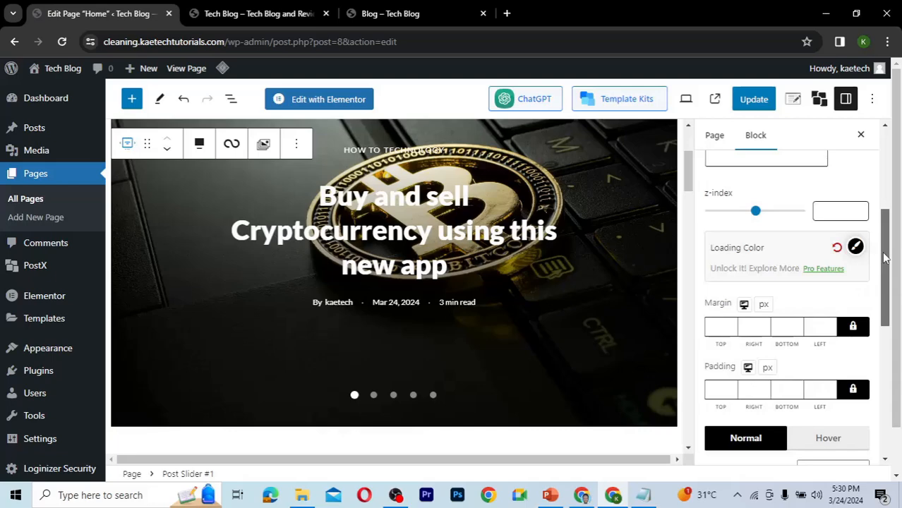
{"action": "scroll", "coordinate": [881, 311], "scroll_direction": "down", "scroll_amount": 3}
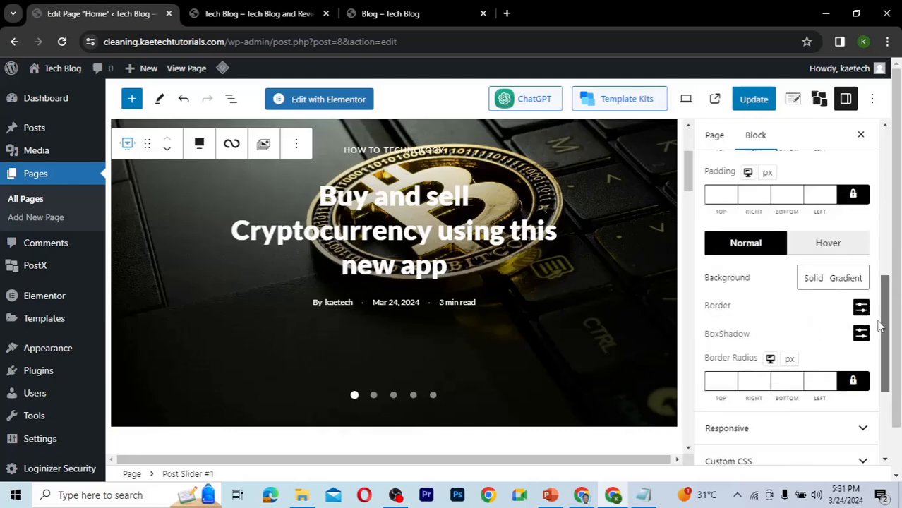
{"action": "left_click_drag", "start_coordinate": [878, 324], "coordinate": [871, 212]}
{"action": "left_click", "coordinate": [734, 195]}
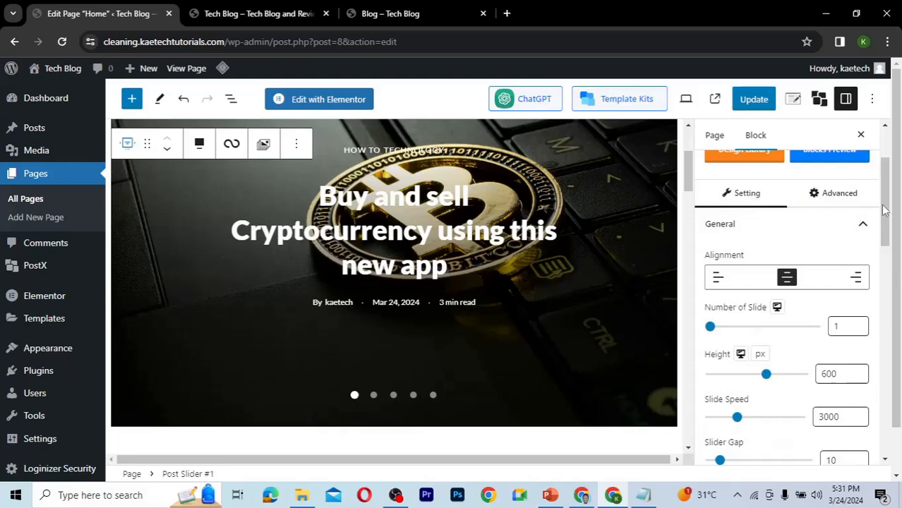
Scroll through the slider's general settings and inspect the Query Builder options.
{"action": "scroll", "coordinate": [885, 212], "scroll_direction": "down", "scroll_amount": 1}
{"action": "scroll", "coordinate": [882, 244], "scroll_direction": "down", "scroll_amount": 4}
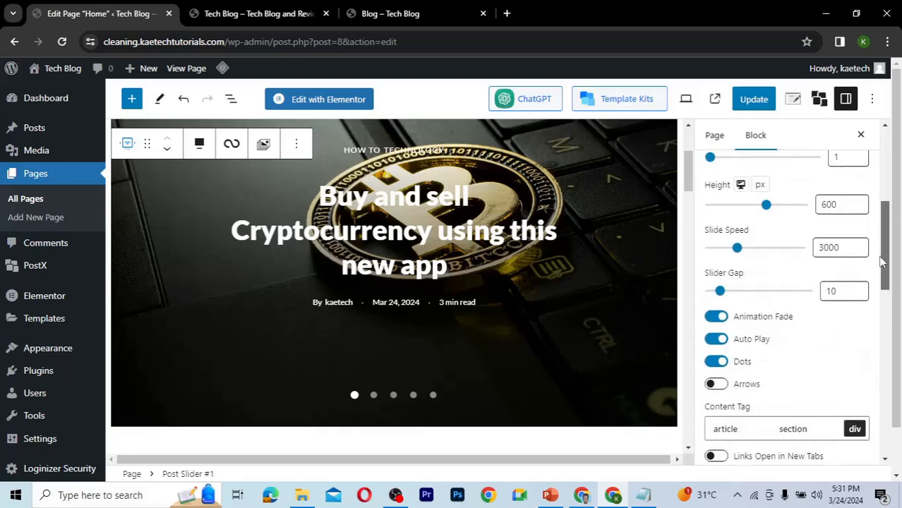
{"action": "scroll", "coordinate": [879, 275], "scroll_direction": "down", "scroll_amount": 1}
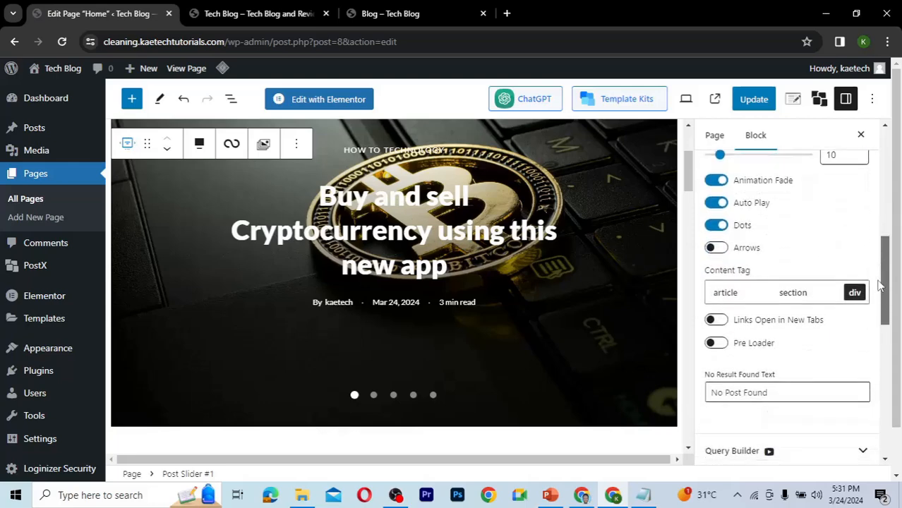
{"action": "scroll", "coordinate": [879, 304], "scroll_direction": "down", "scroll_amount": 4}
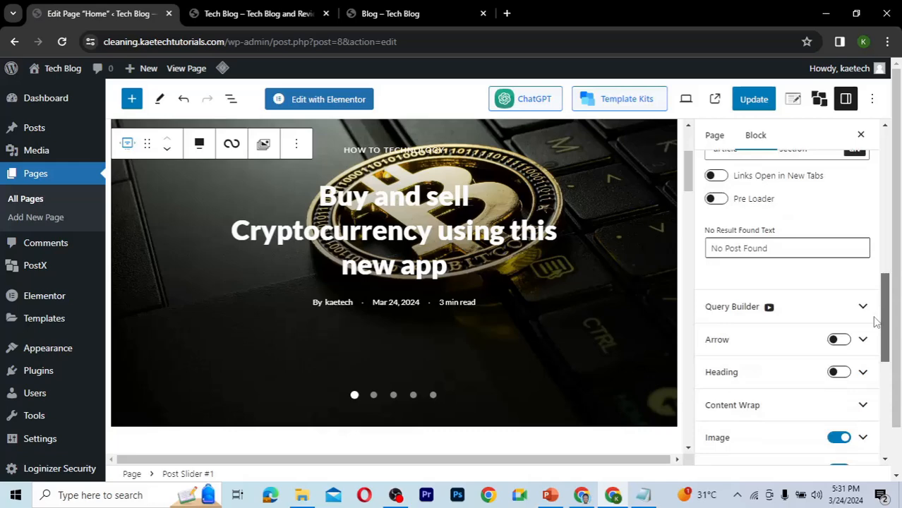
{"action": "scroll", "coordinate": [876, 332], "scroll_direction": "down", "scroll_amount": 2}
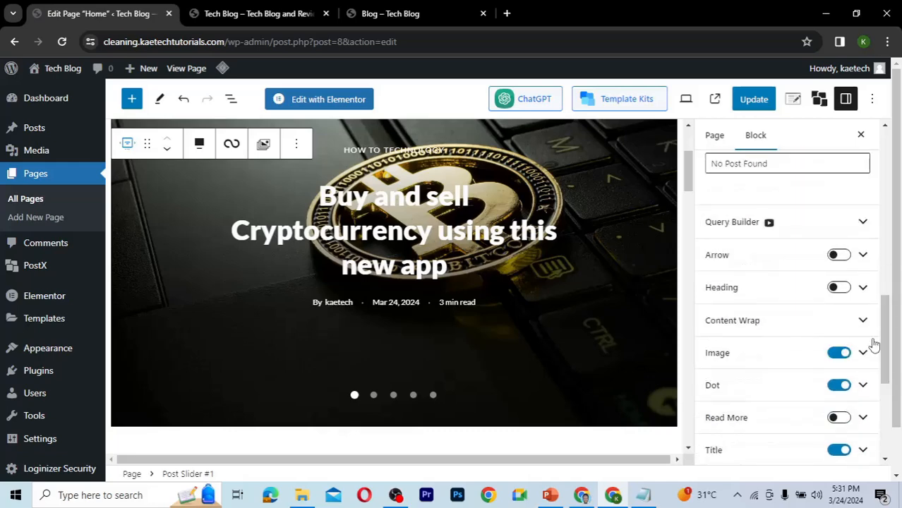
{"action": "left_click", "coordinate": [862, 224]}
{"action": "scroll", "coordinate": [869, 241], "scroll_direction": "down", "scroll_amount": 5}
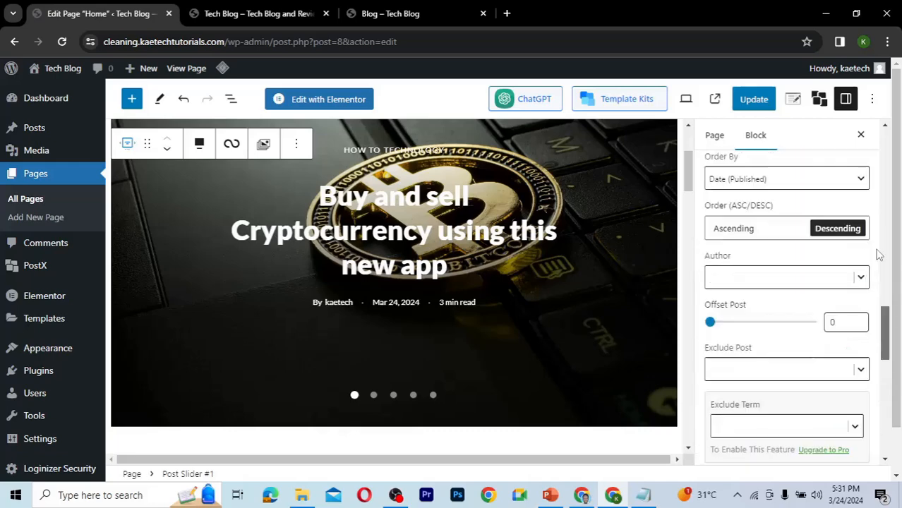
{"action": "scroll", "coordinate": [869, 261], "scroll_direction": "up", "scroll_amount": 6}
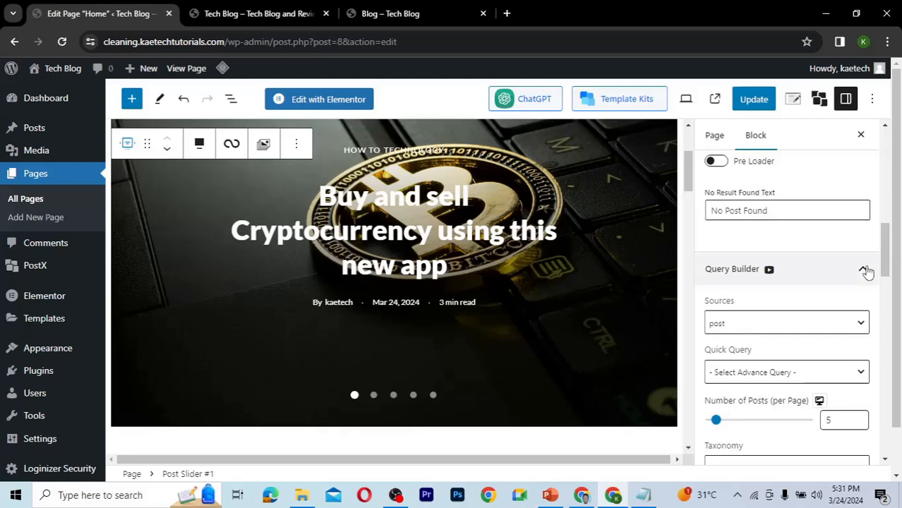
{"action": "left_click", "coordinate": [867, 272]}
Open the Image panel and scroll through its settings down to the overlay options.
{"action": "left_click_drag", "start_coordinate": [886, 293], "coordinate": [888, 332]}
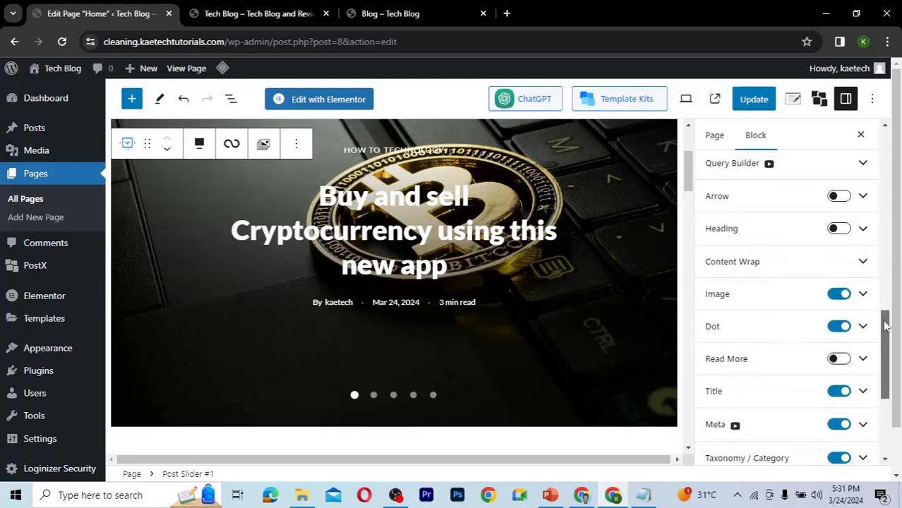
{"action": "left_click", "coordinate": [863, 294]}
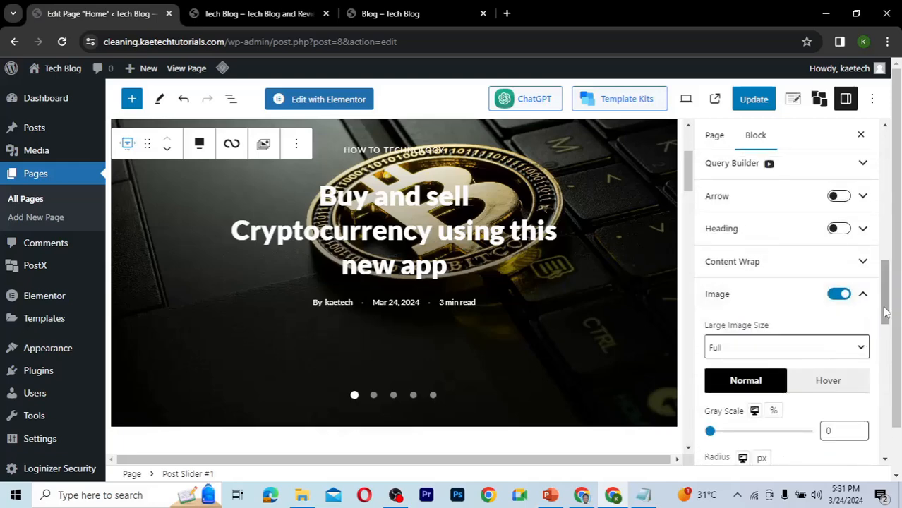
{"action": "scroll", "coordinate": [890, 323], "scroll_direction": "down", "scroll_amount": 2}
{"action": "left_click_drag", "start_coordinate": [889, 325], "coordinate": [889, 336]}
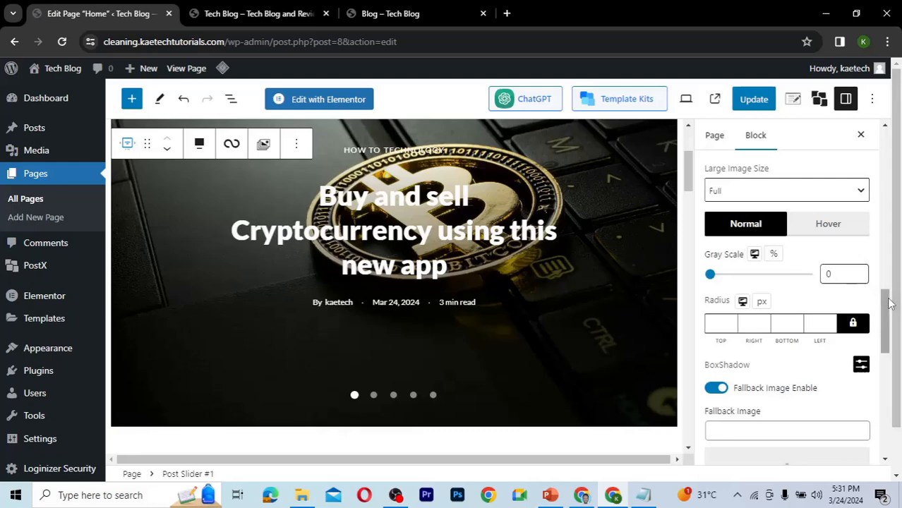
{"action": "left_click_drag", "start_coordinate": [889, 308], "coordinate": [889, 325]}
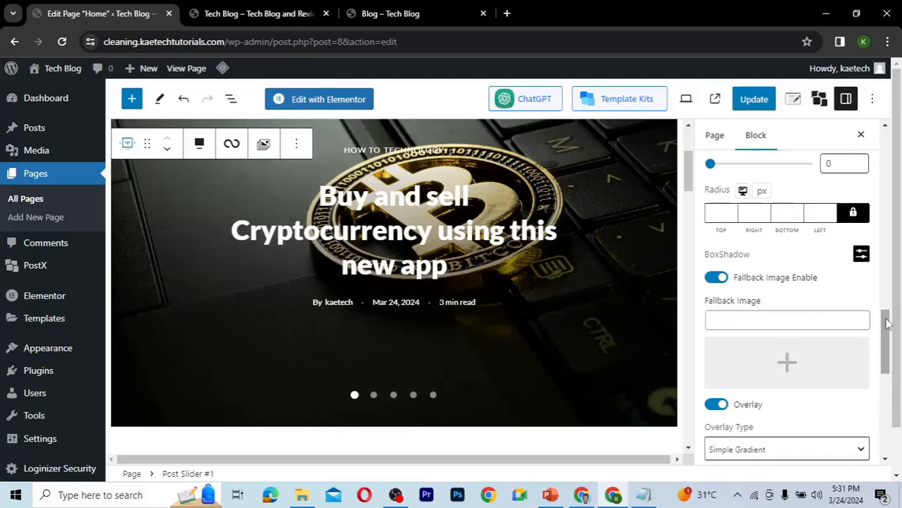
{"action": "left_click_drag", "start_coordinate": [889, 323], "coordinate": [889, 350]}
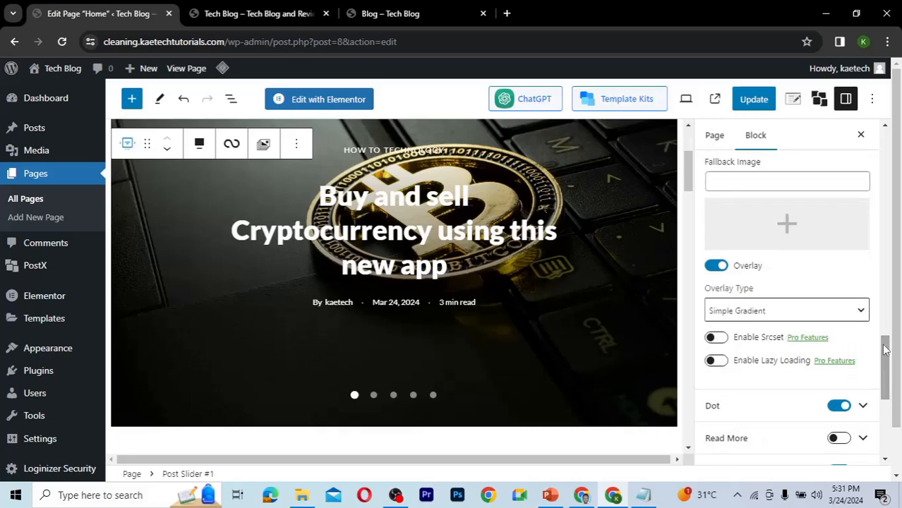
Toggle the slider's image Overlay off and back on, review the Overlay Type options keeping Simple Gradient, and update the page.
{"action": "left_click", "coordinate": [715, 269]}
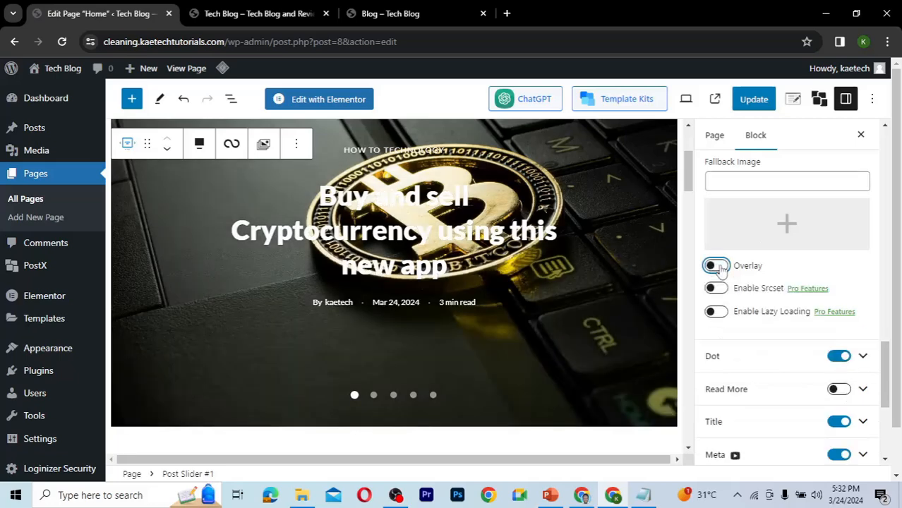
{"action": "left_click", "coordinate": [719, 269]}
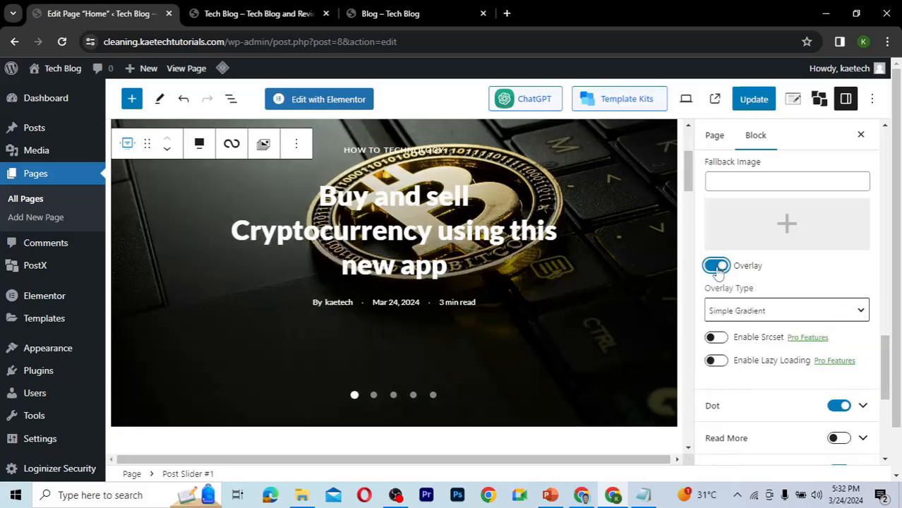
{"action": "left_click", "coordinate": [715, 268]}
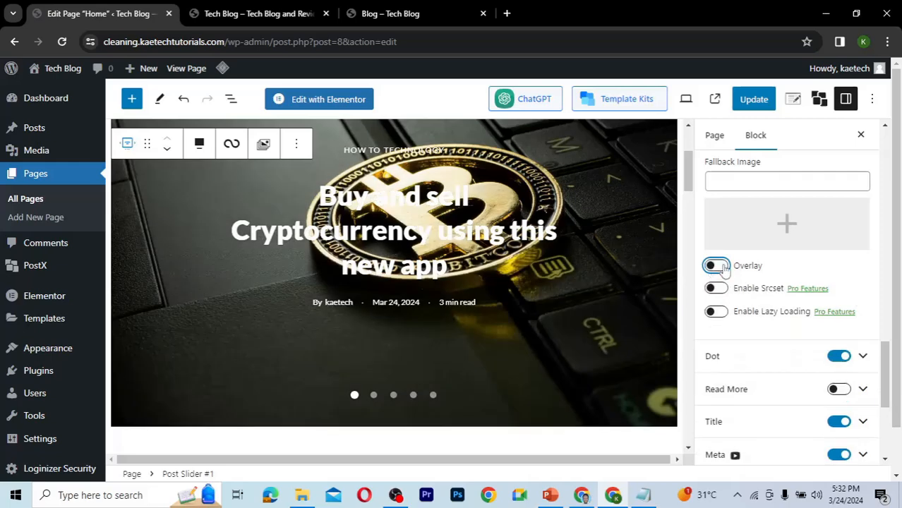
{"action": "left_click", "coordinate": [722, 269]}
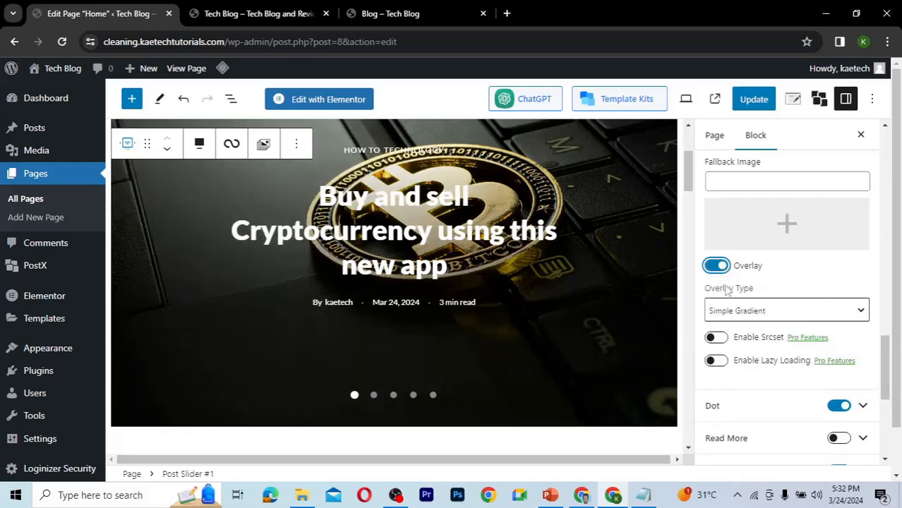
{"action": "left_click", "coordinate": [795, 313]}
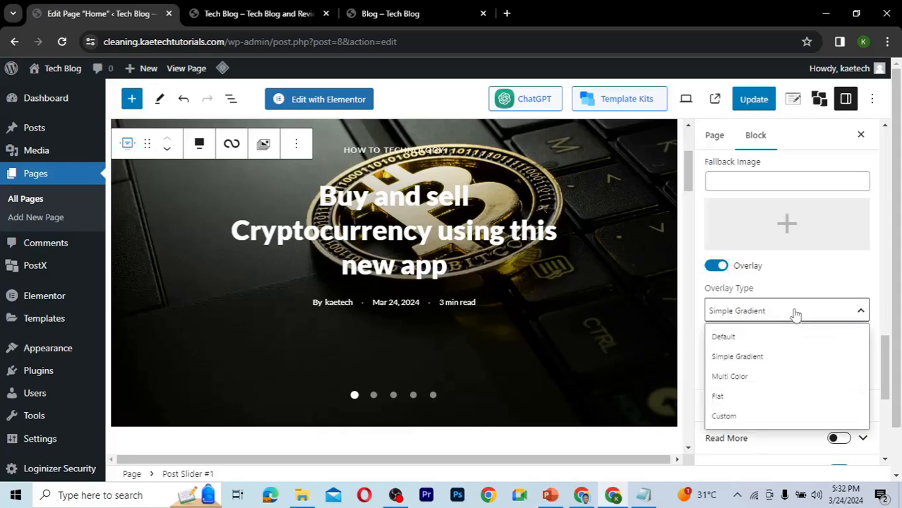
{"action": "left_click", "coordinate": [795, 313]}
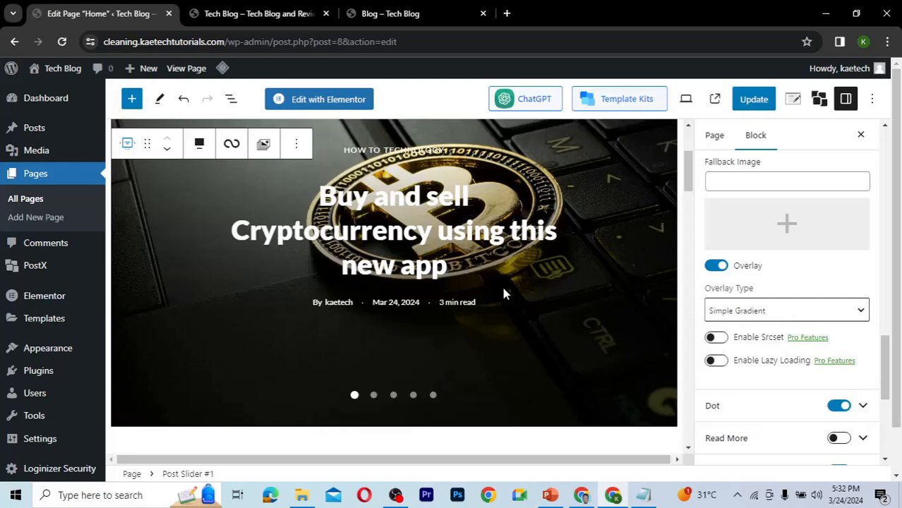
{"action": "left_click", "coordinate": [754, 105]}
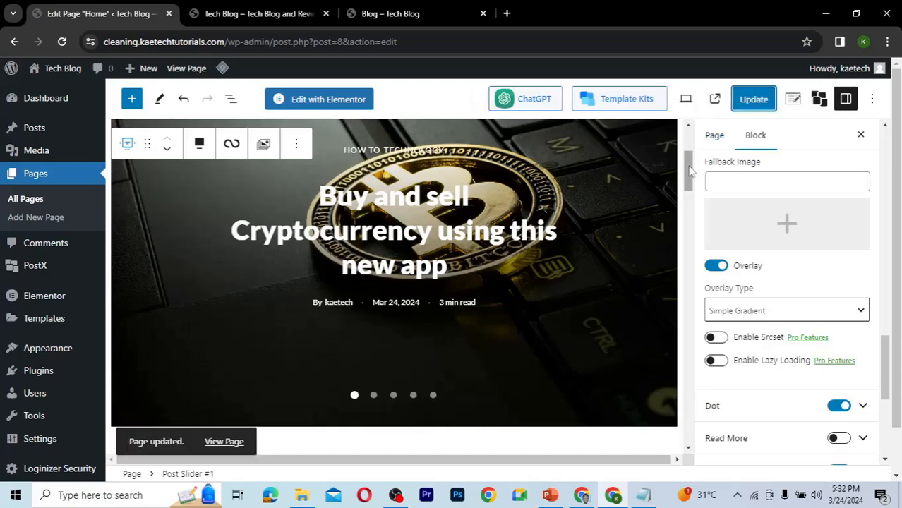
Open the slider's Title settings and toggle Meta Under Title off and back on.
{"action": "scroll", "coordinate": [690, 171], "scroll_direction": "down", "scroll_amount": 3}
{"action": "scroll", "coordinate": [692, 174], "scroll_direction": "up", "scroll_amount": 2}
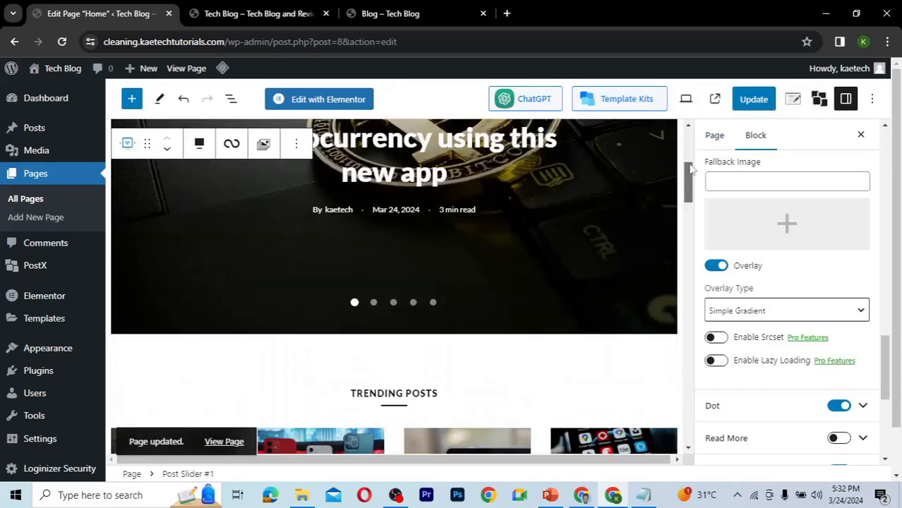
{"action": "scroll", "coordinate": [691, 170], "scroll_direction": "up", "scroll_amount": 2}
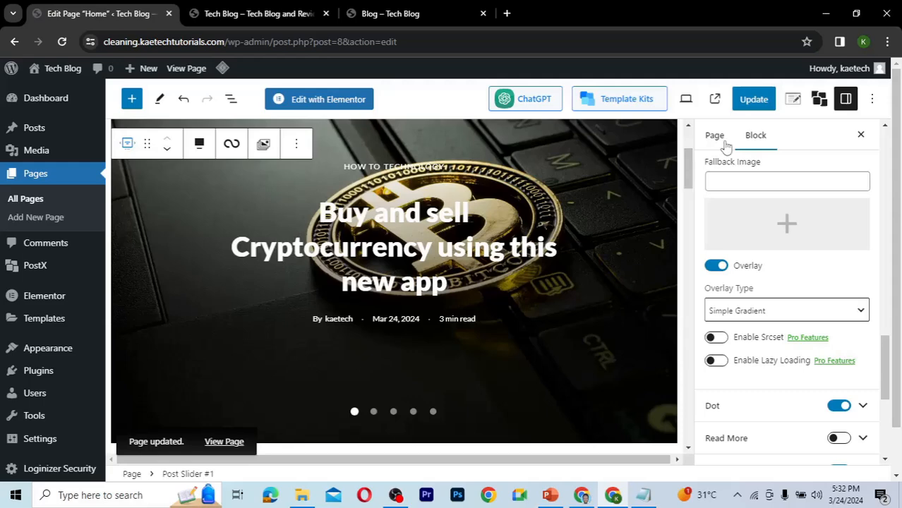
{"action": "scroll", "coordinate": [887, 356], "scroll_direction": "up", "scroll_amount": 1}
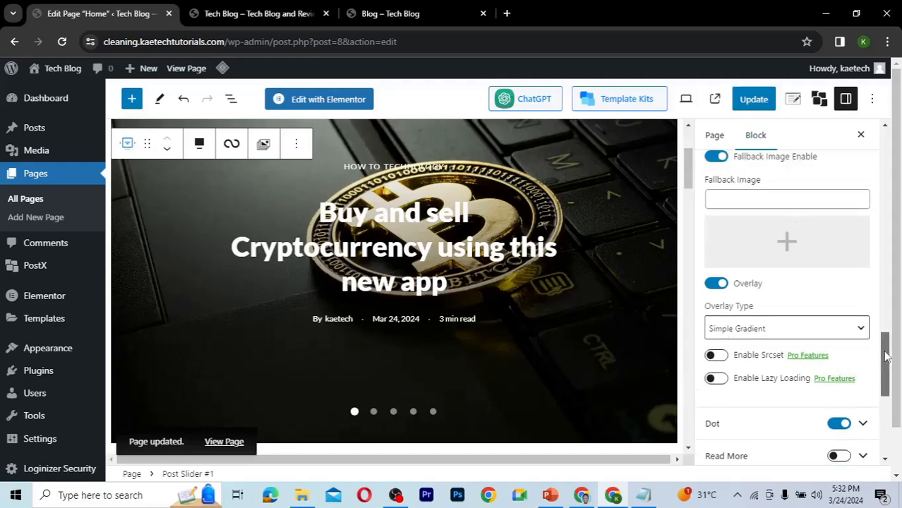
{"action": "scroll", "coordinate": [888, 357], "scroll_direction": "down", "scroll_amount": 3}
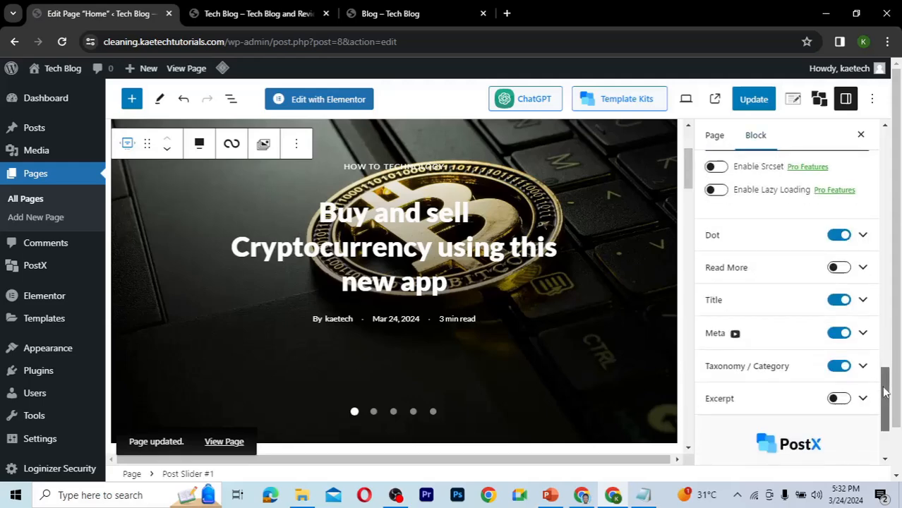
{"action": "left_click", "coordinate": [862, 290]}
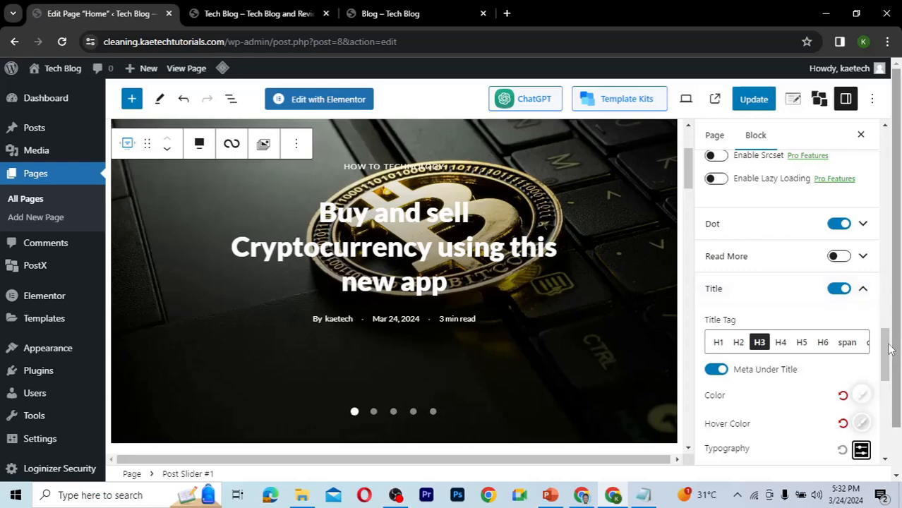
{"action": "left_click_drag", "start_coordinate": [888, 346], "coordinate": [887, 361]}
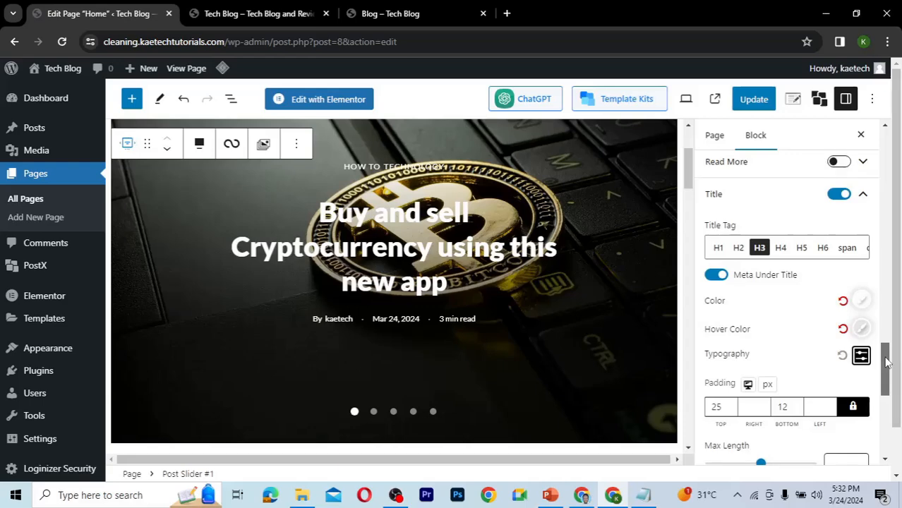
{"action": "left_click", "coordinate": [716, 277]}
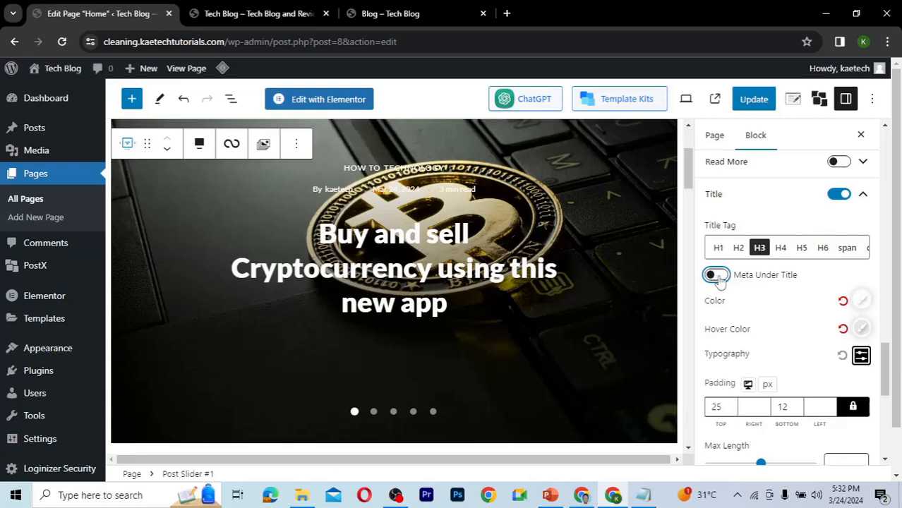
{"action": "left_click", "coordinate": [719, 278]}
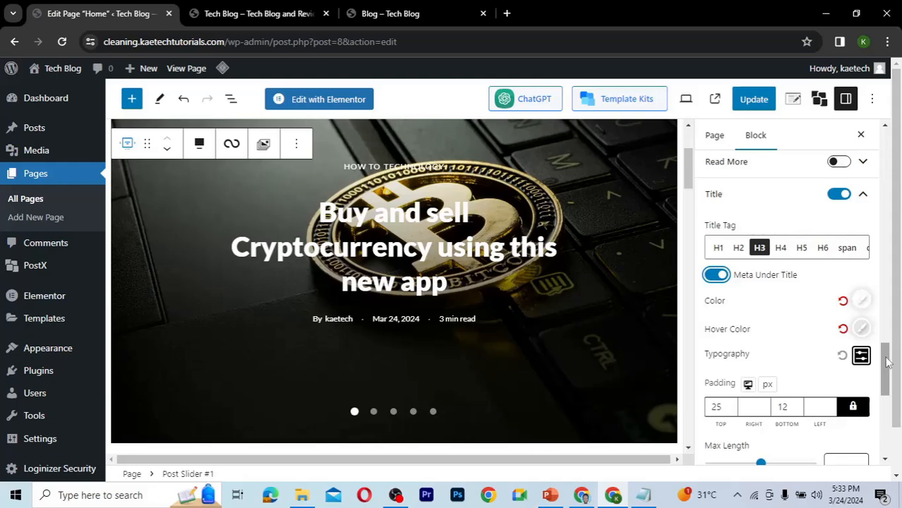
Turn off Taxonomy / Category and Meta on the Post Slider, then update the page.
{"action": "left_click_drag", "start_coordinate": [887, 363], "coordinate": [885, 409]}
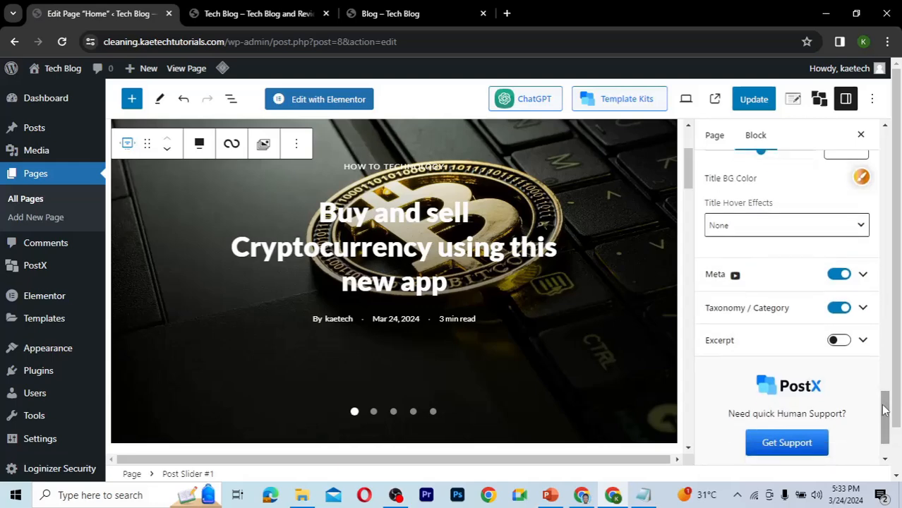
{"action": "left_click", "coordinate": [835, 312]}
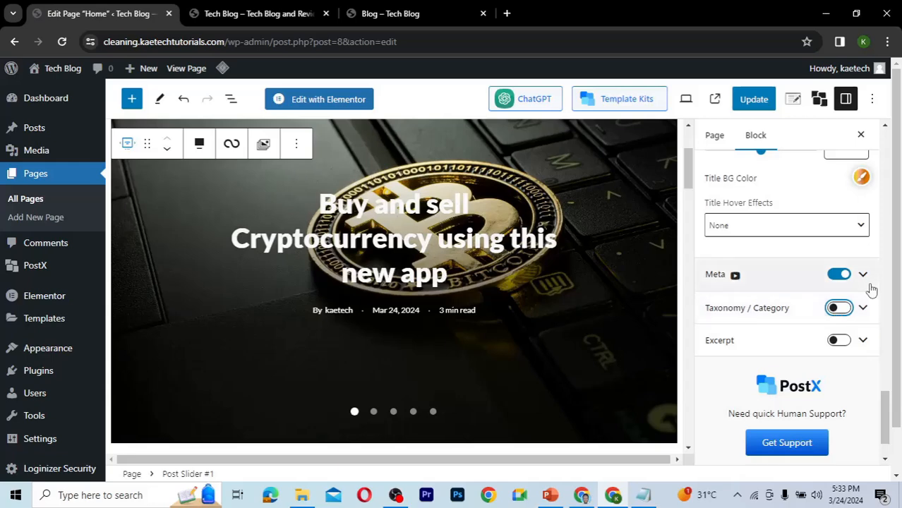
{"action": "left_click", "coordinate": [838, 276]}
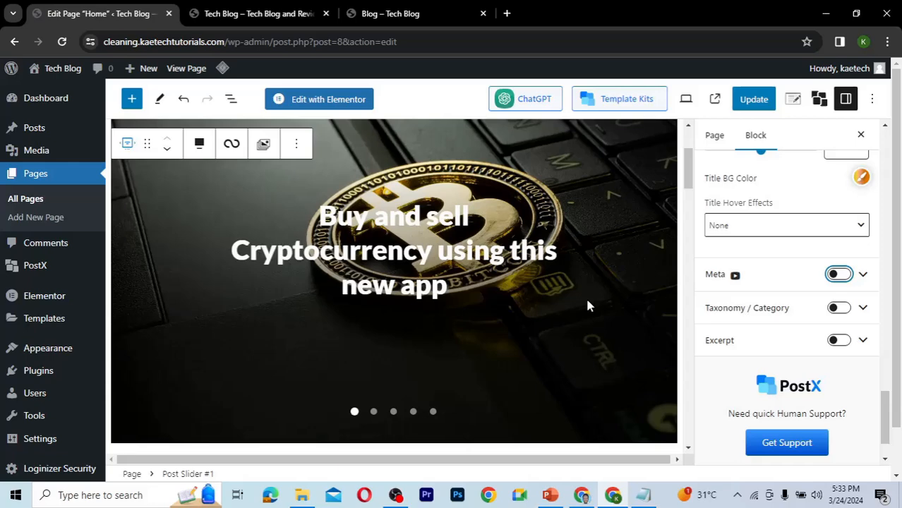
{"action": "left_click", "coordinate": [755, 100]}
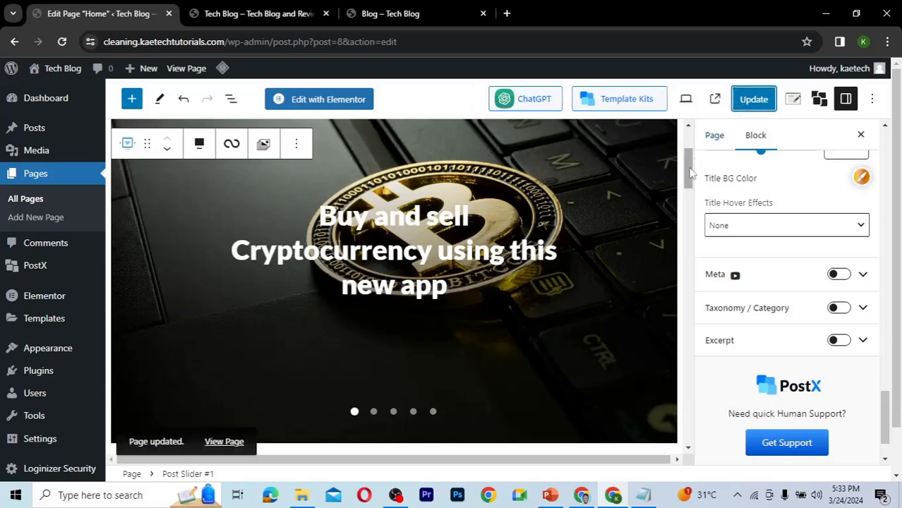
Select the Trending Posts grid block and turn off its Meta display.
{"action": "mouse_move", "coordinate": [690, 171]}
{"action": "left_mouse_down"}
{"action": "mouse_move", "coordinate": [691, 203]}
{"action": "mouse_move", "coordinate": [689, 166]}
{"action": "mouse_move", "coordinate": [691, 185]}
{"action": "left_mouse_up"}
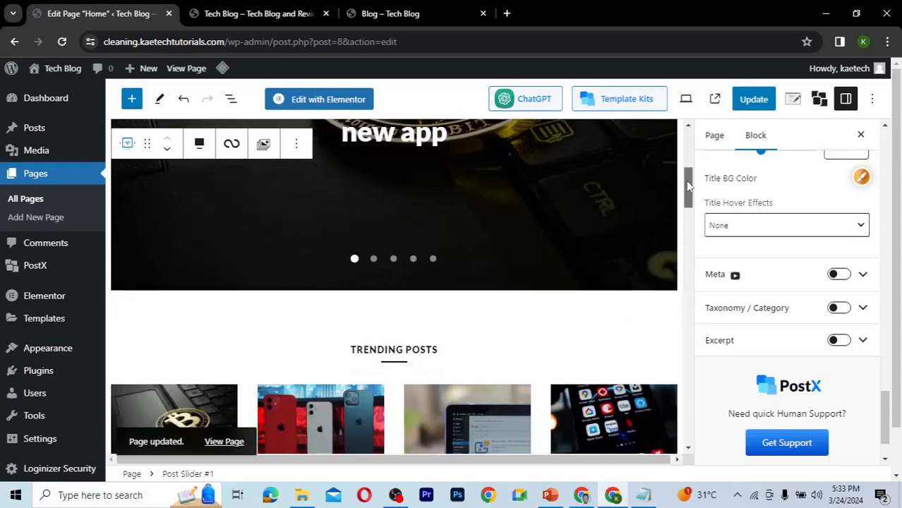
{"action": "scroll", "coordinate": [692, 204], "scroll_direction": "down", "scroll_amount": 3}
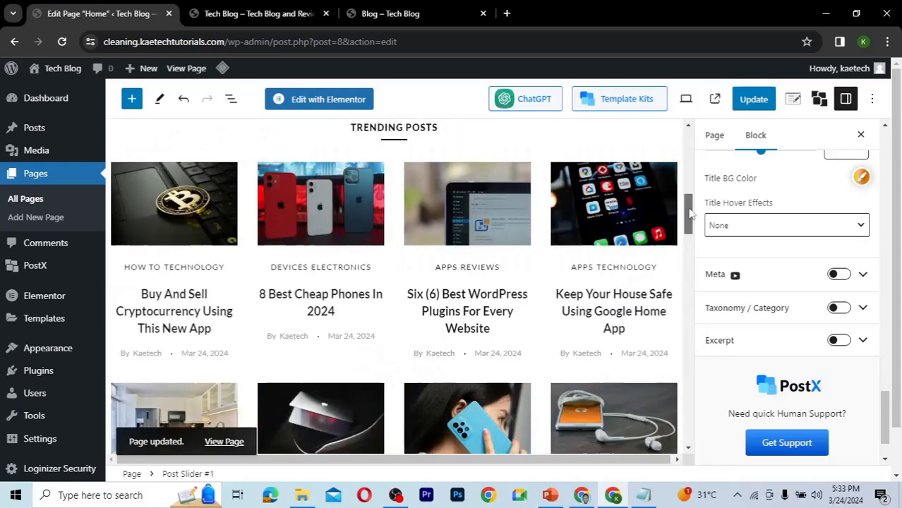
{"action": "scroll", "coordinate": [692, 219], "scroll_direction": "down", "scroll_amount": 1}
{"action": "scroll", "coordinate": [692, 219], "scroll_direction": "down", "scroll_amount": 1}
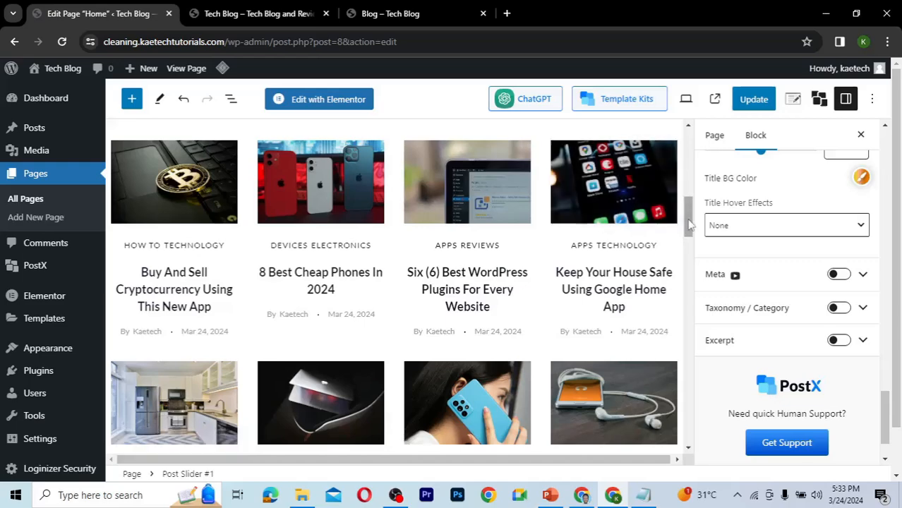
{"action": "scroll", "coordinate": [692, 217], "scroll_direction": "up", "scroll_amount": 1}
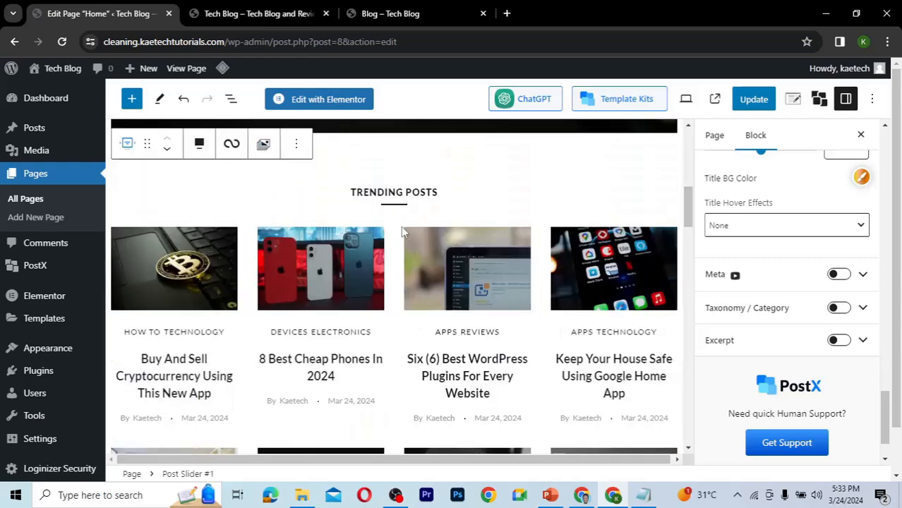
{"action": "left_click", "coordinate": [415, 192]}
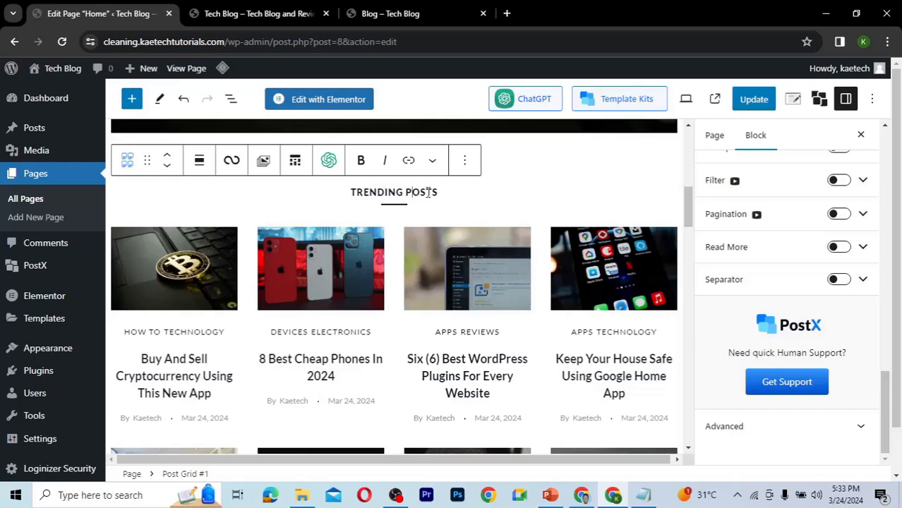
{"action": "left_click", "coordinate": [394, 249]}
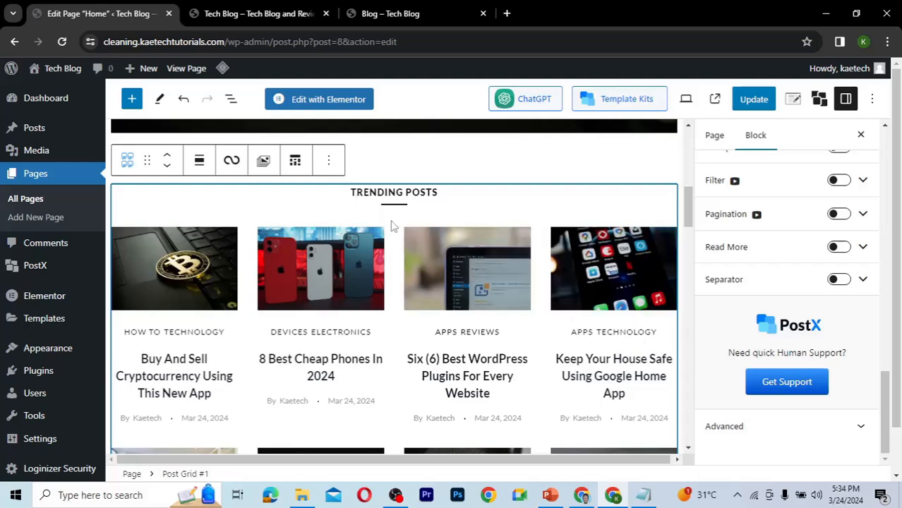
{"action": "scroll", "coordinate": [876, 295], "scroll_direction": "up", "scroll_amount": 10}
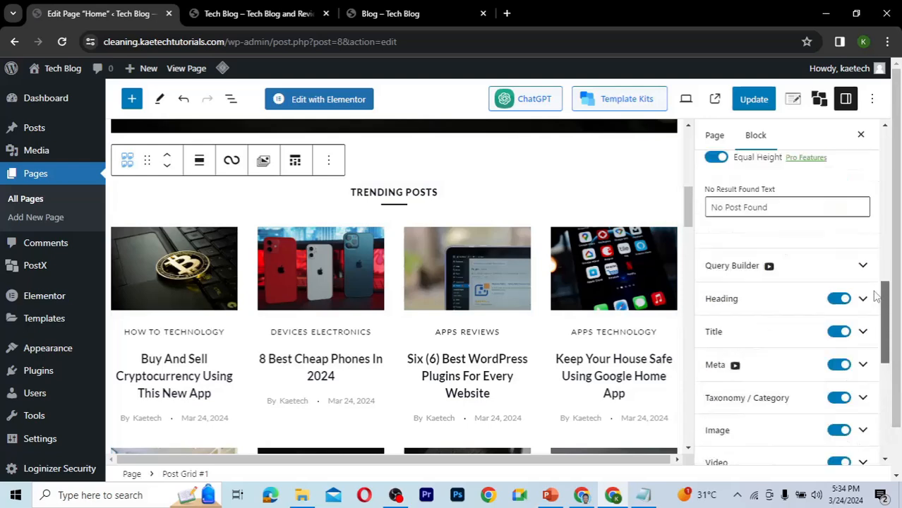
{"action": "scroll", "coordinate": [874, 294], "scroll_direction": "down", "scroll_amount": 2}
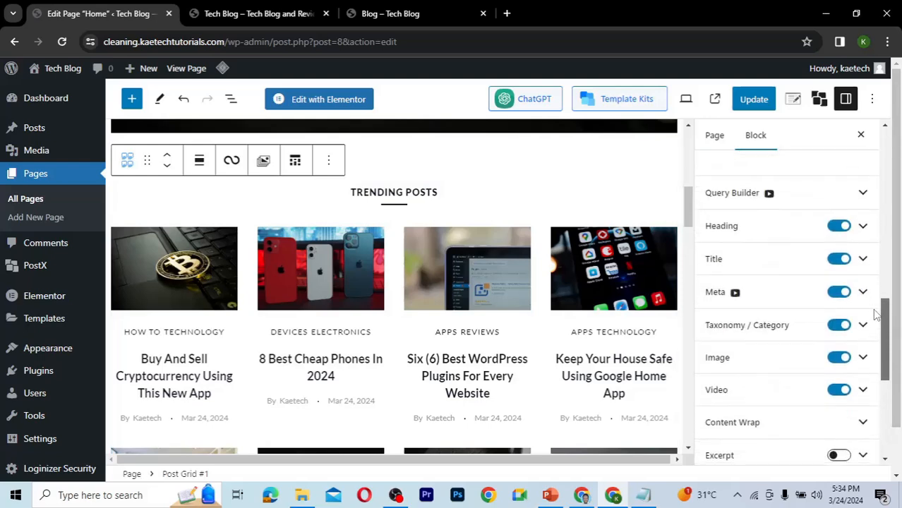
{"action": "scroll", "coordinate": [875, 314], "scroll_direction": "down", "scroll_amount": 1}
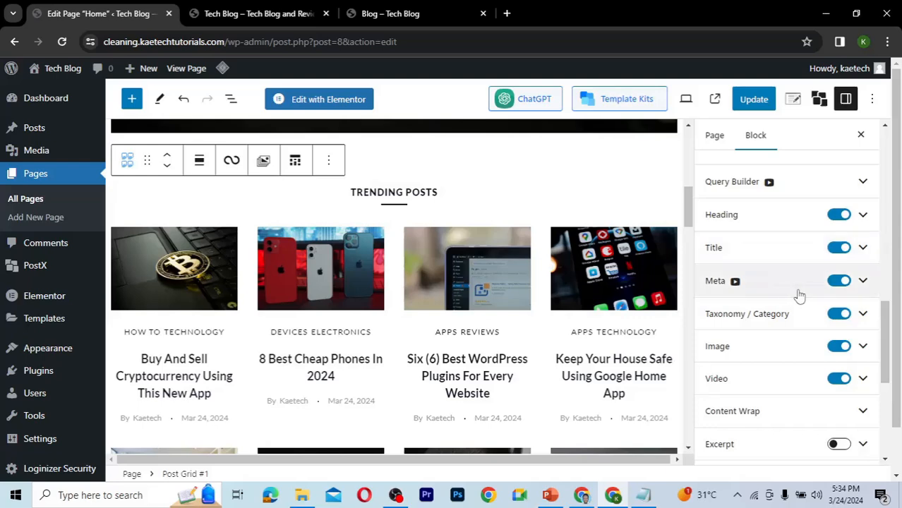
{"action": "left_click", "coordinate": [840, 281]}
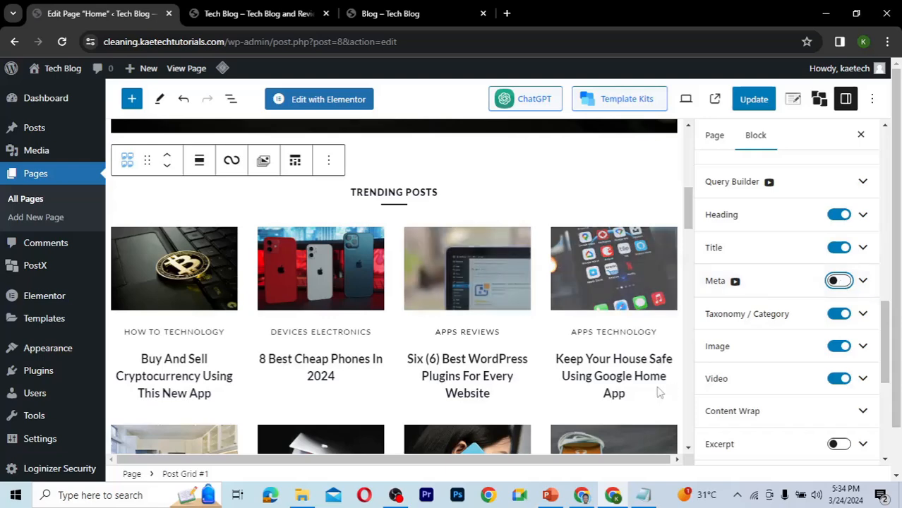
Select the Post List block beside the Gutenberg Post sidebar and turn off its Meta display.
{"action": "left_click_drag", "start_coordinate": [688, 206], "coordinate": [688, 215]}
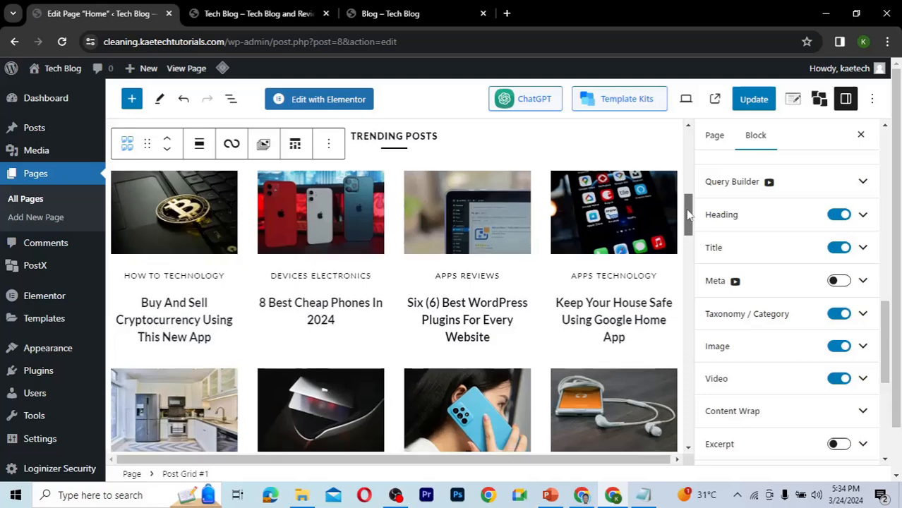
{"action": "left_click_drag", "start_coordinate": [688, 216], "coordinate": [689, 284]}
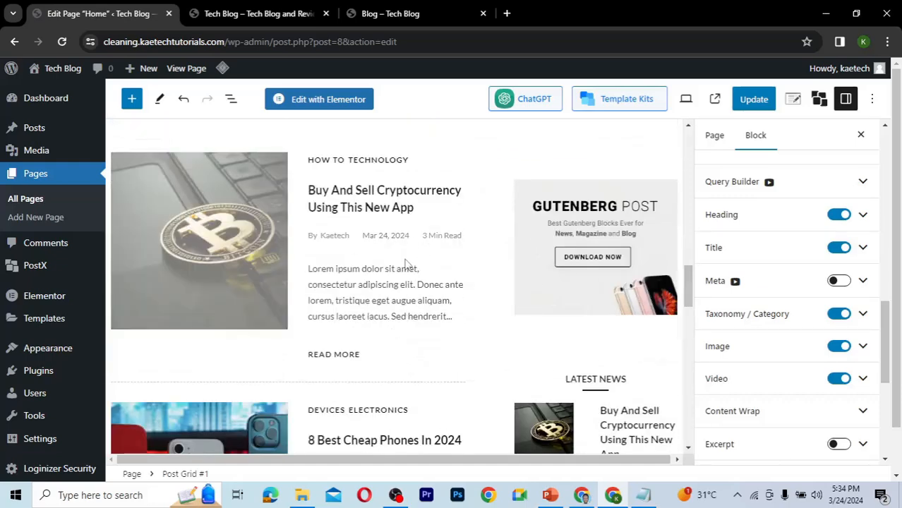
{"action": "left_click", "coordinate": [454, 156]}
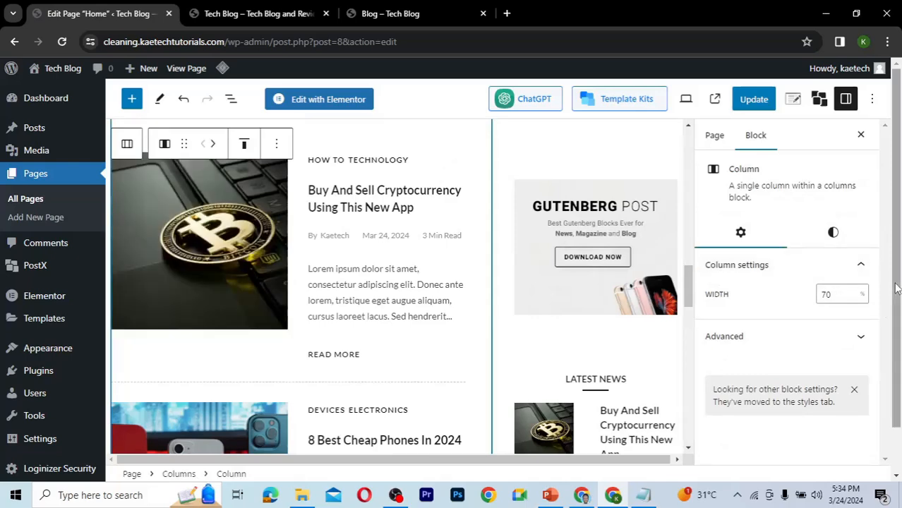
{"action": "scroll", "coordinate": [895, 288], "scroll_direction": "down", "scroll_amount": 1}
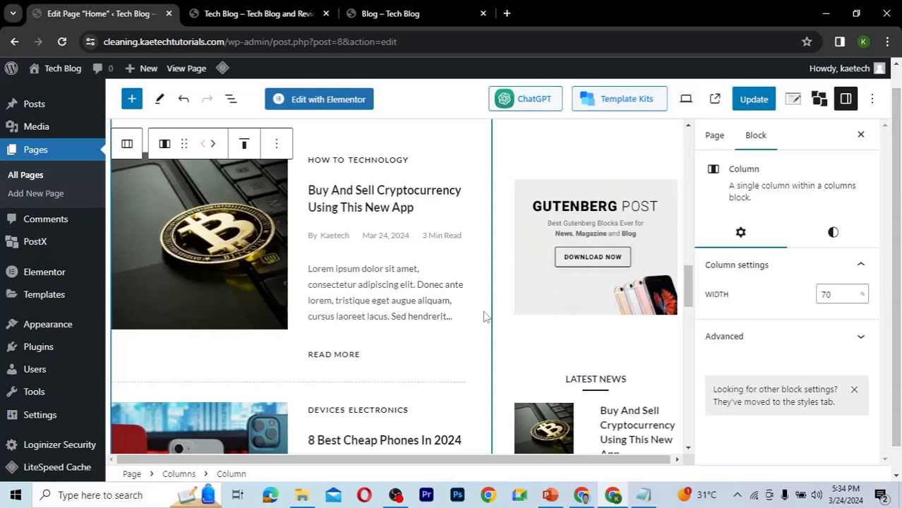
{"action": "scroll", "coordinate": [340, 276], "scroll_direction": "up", "scroll_amount": 2}
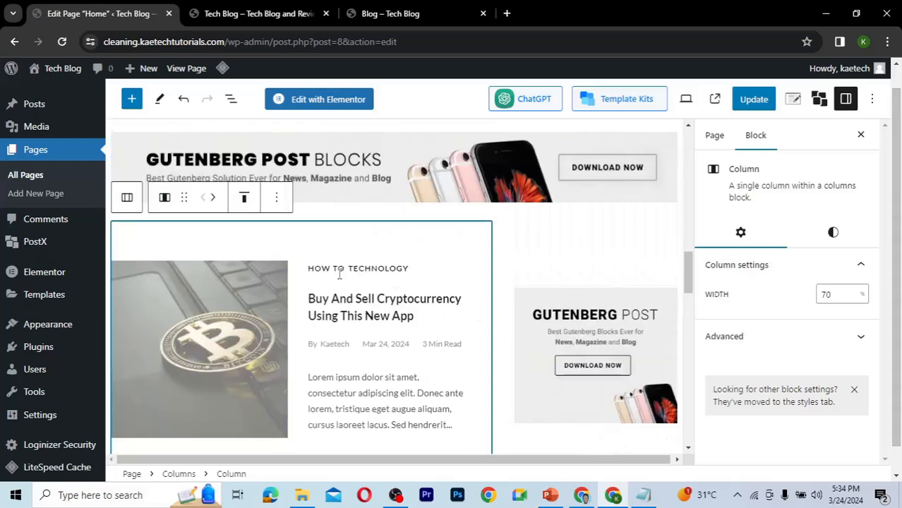
{"action": "left_click", "coordinate": [245, 272]}
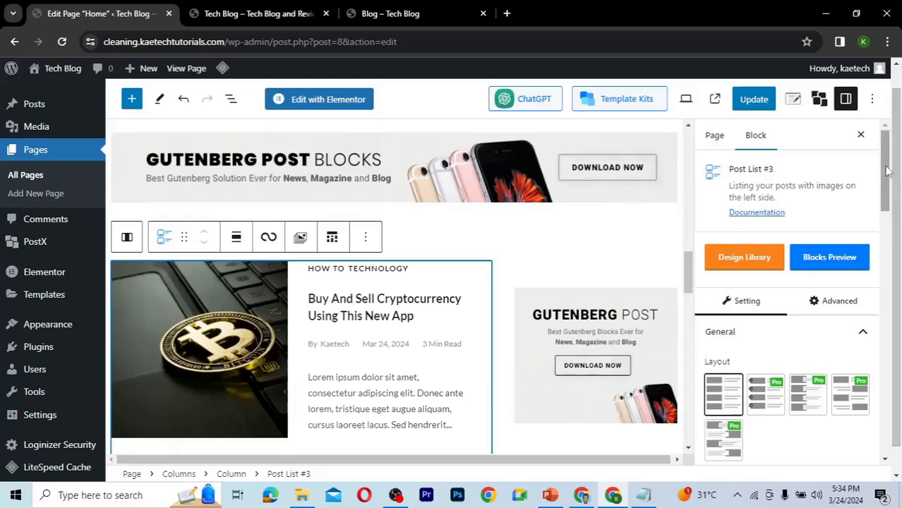
{"action": "left_click_drag", "start_coordinate": [886, 171], "coordinate": [873, 344]}
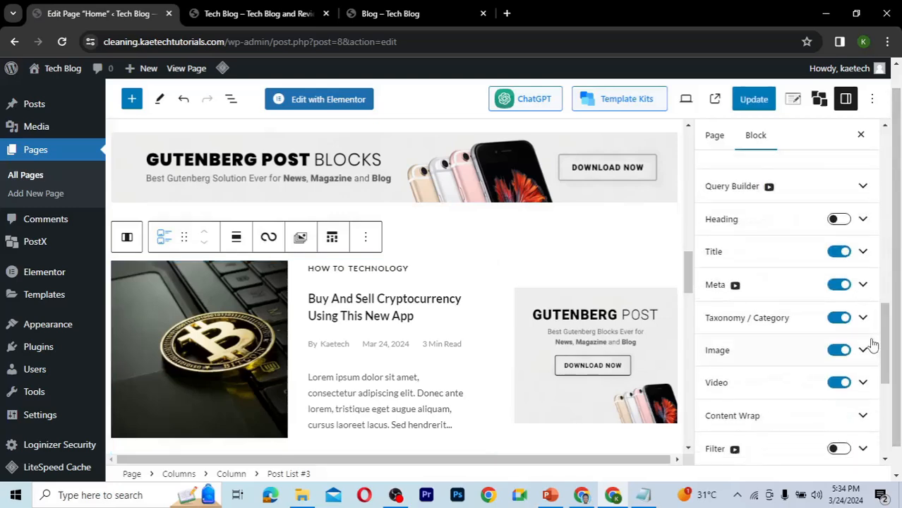
{"action": "left_click", "coordinate": [840, 287]}
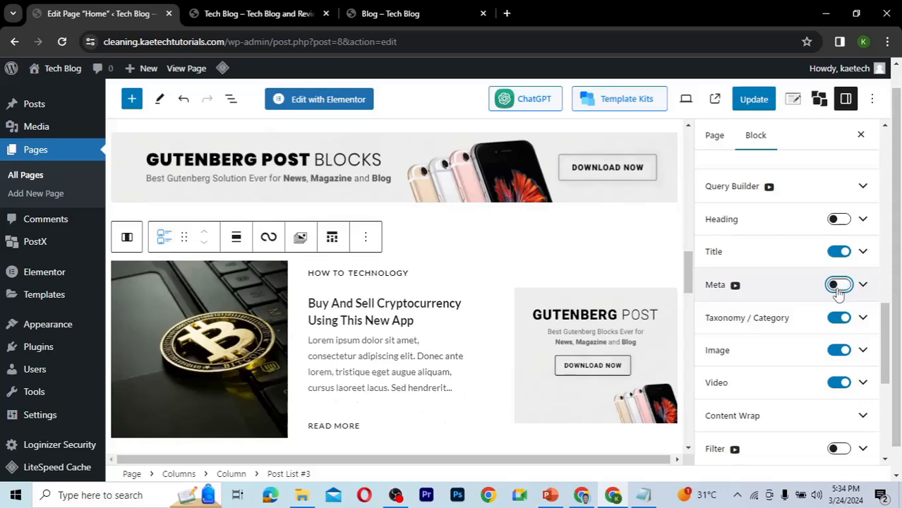
Select the lower Trending Posts grid block and turn off its Meta display.
{"action": "left_click_drag", "start_coordinate": [689, 279], "coordinate": [671, 429]}
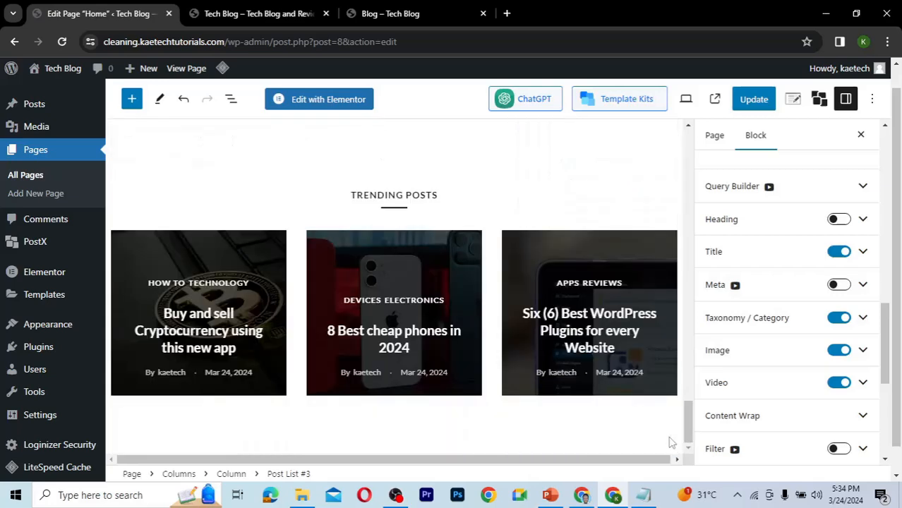
{"action": "left_click", "coordinate": [483, 327]}
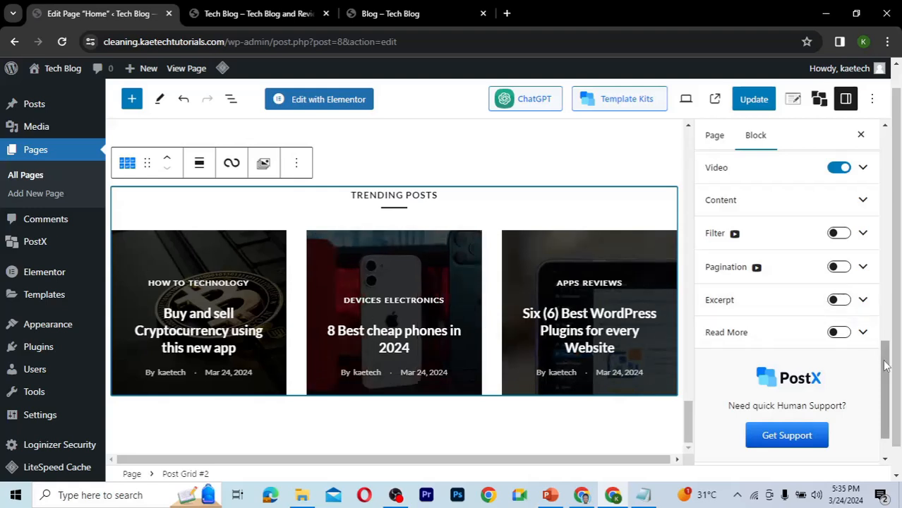
{"action": "left_click_drag", "start_coordinate": [887, 365], "coordinate": [879, 315]}
{"action": "left_click", "coordinate": [841, 242]}
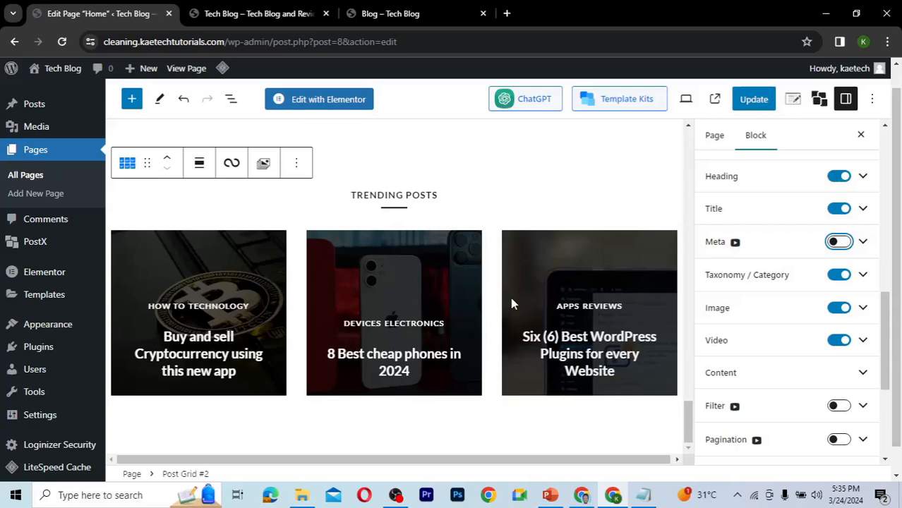
Select the Gutenberg Post Blocks banner image block and examine its Upload Image URL.
{"action": "left_click_drag", "start_coordinate": [687, 420], "coordinate": [677, 382]}
{"action": "scroll", "coordinate": [676, 382], "scroll_direction": "up", "scroll_amount": 2}
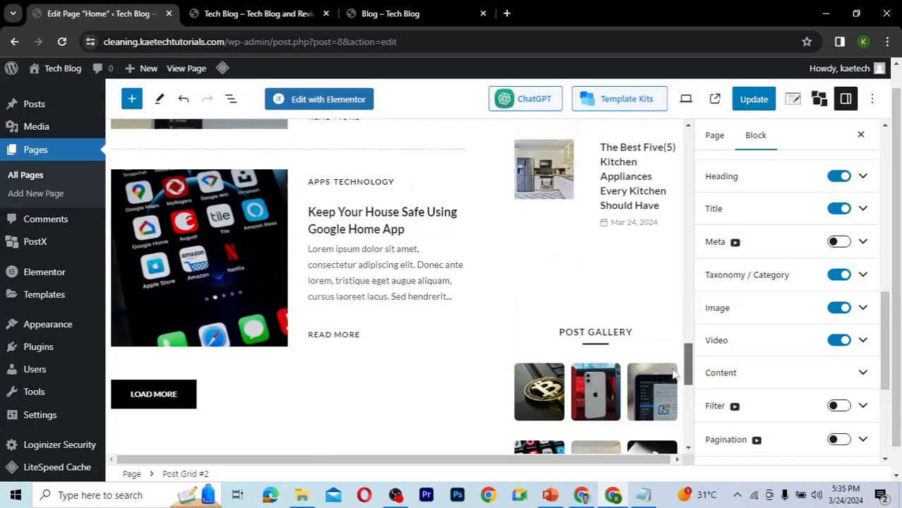
{"action": "scroll", "coordinate": [675, 381], "scroll_direction": "up", "scroll_amount": 1}
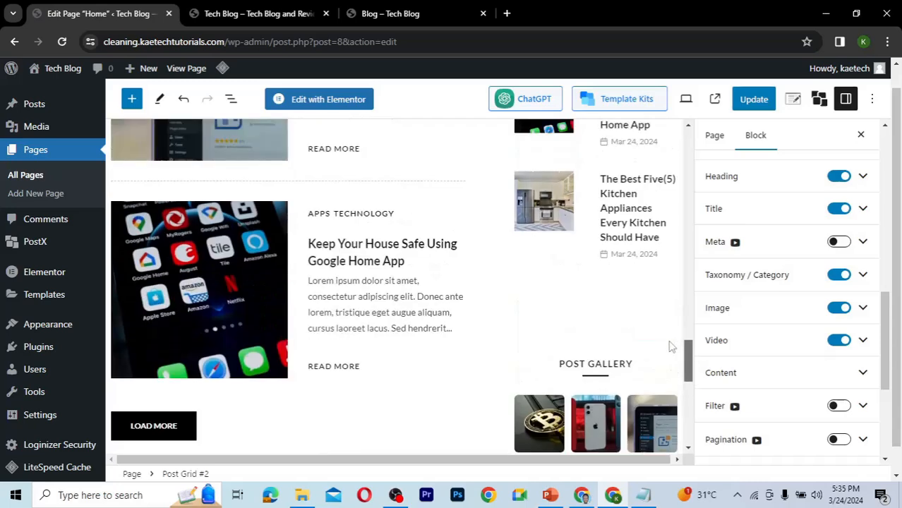
{"action": "scroll", "coordinate": [671, 346], "scroll_direction": "up", "scroll_amount": 10}
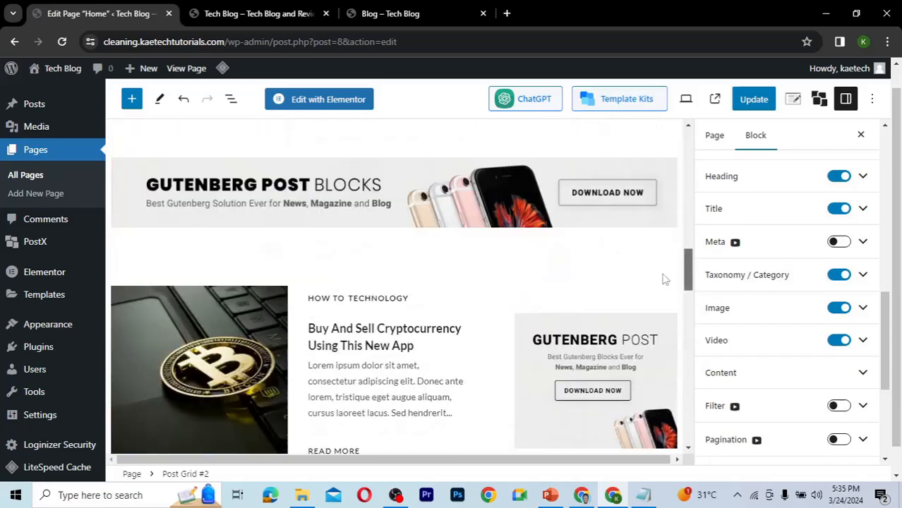
{"action": "scroll", "coordinate": [664, 279], "scroll_direction": "up", "scroll_amount": 2}
{"action": "left_click", "coordinate": [374, 321]}
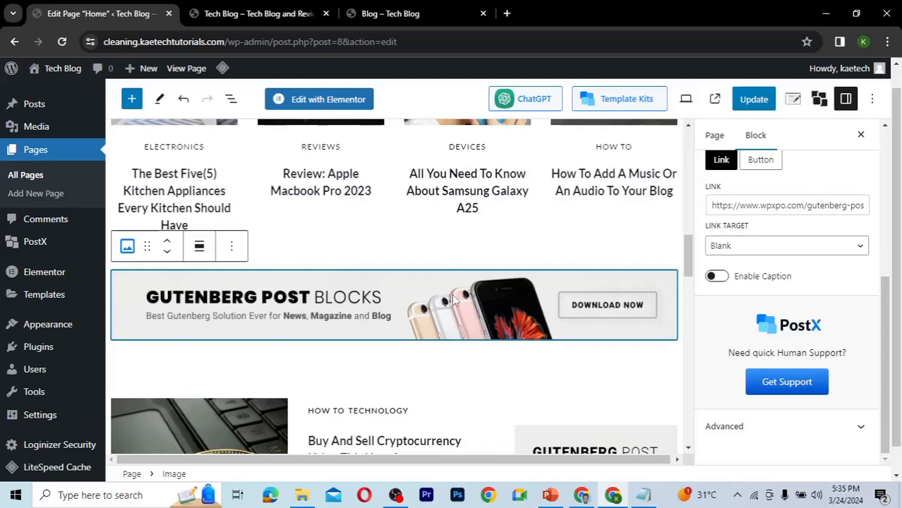
{"action": "left_click", "coordinate": [127, 247]}
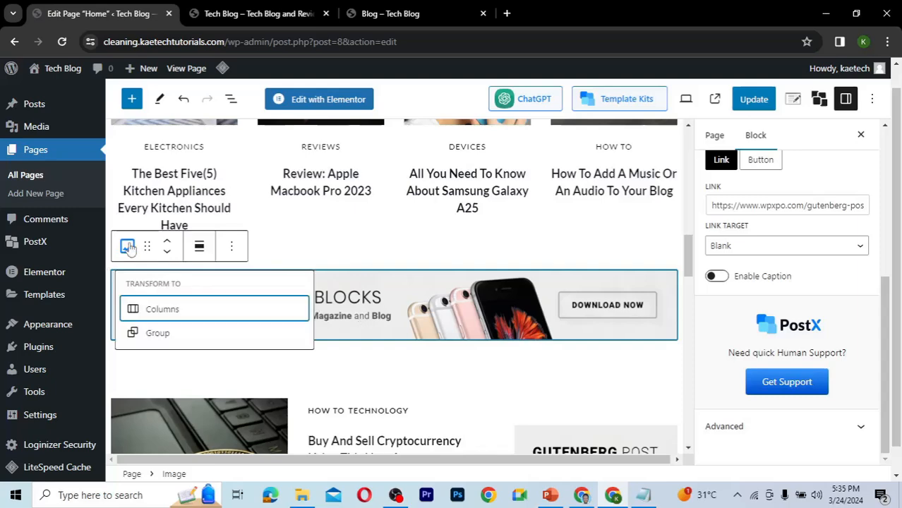
{"action": "left_click", "coordinate": [393, 300]}
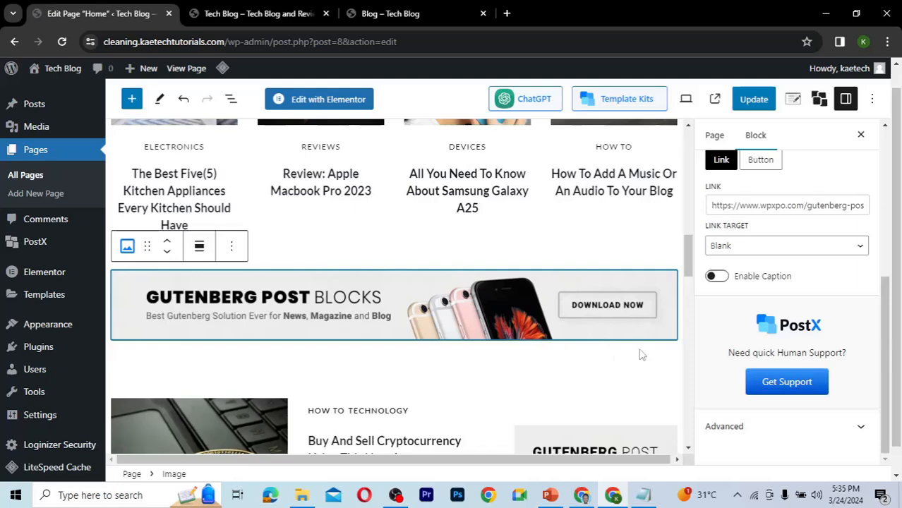
{"action": "scroll", "coordinate": [882, 269], "scroll_direction": "up", "scroll_amount": 1}
{"action": "scroll", "coordinate": [881, 268], "scroll_direction": "up", "scroll_amount": 5}
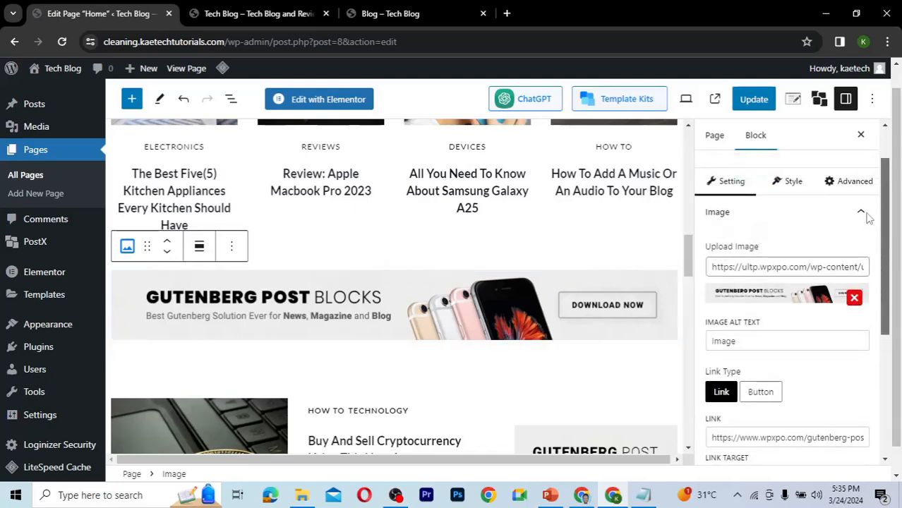
{"action": "left_click", "coordinate": [725, 268]}
{"action": "left_click_drag", "start_coordinate": [712, 269], "coordinate": [892, 267]}
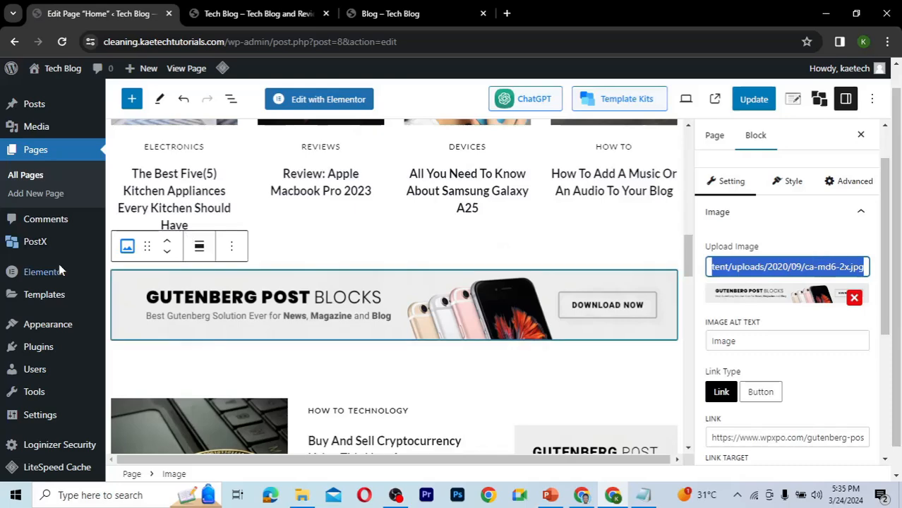
Open the Media Library in a new browser tab and switch to it.
{"action": "mouse_move", "coordinate": [35, 124]}
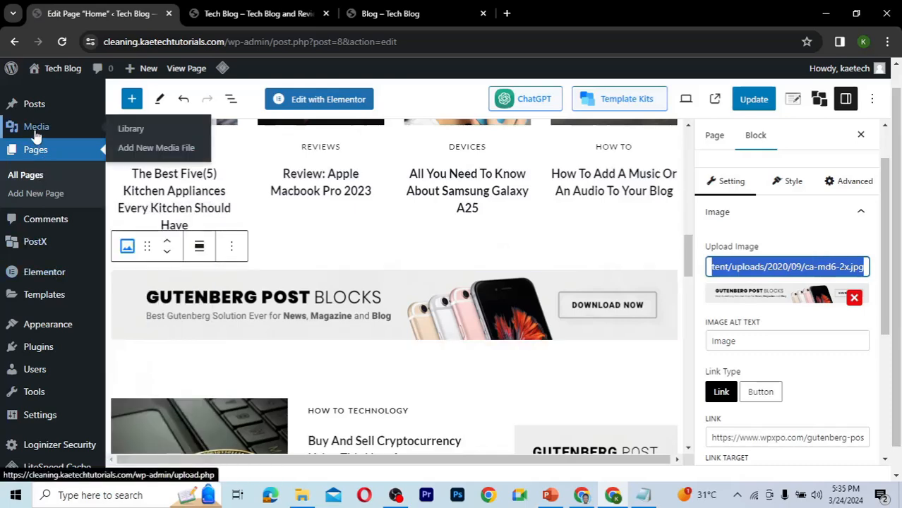
{"action": "right_click", "coordinate": [132, 135]}
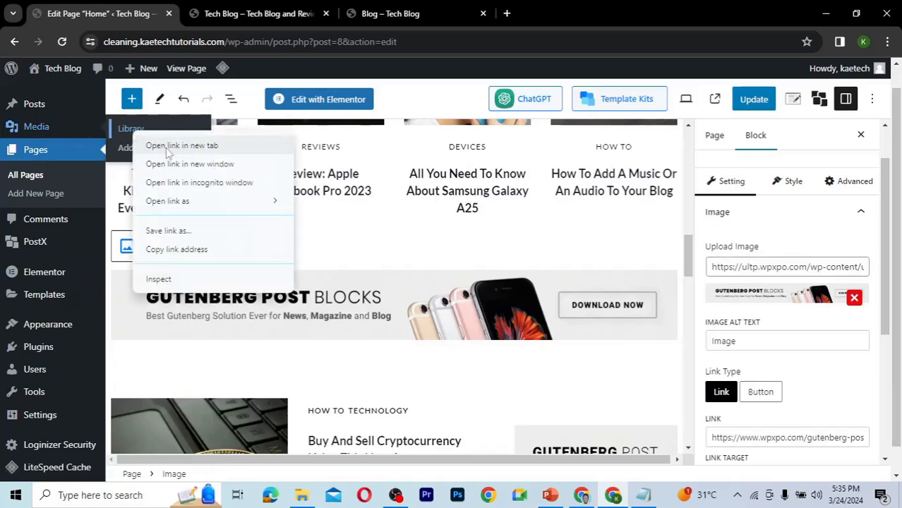
{"action": "left_click", "coordinate": [169, 146]}
{"action": "left_click", "coordinate": [403, 14]}
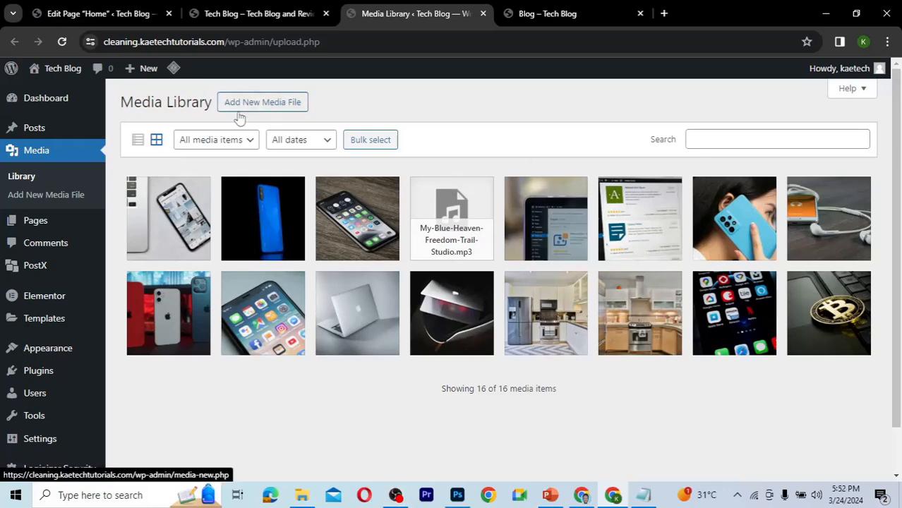
Upload the banner image from the Downloads › Udemy Course › Tech blog folder to the Media Library.
{"action": "left_click", "coordinate": [277, 104]}
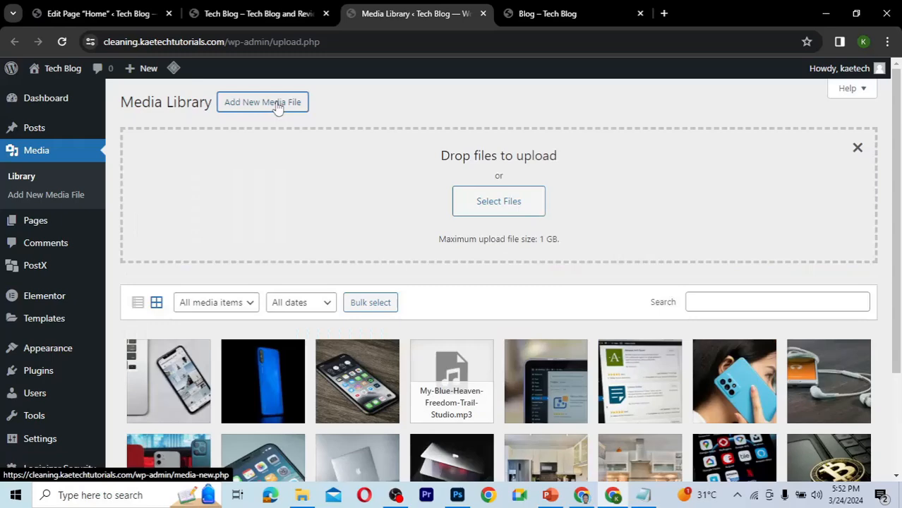
{"action": "left_click", "coordinate": [524, 207]}
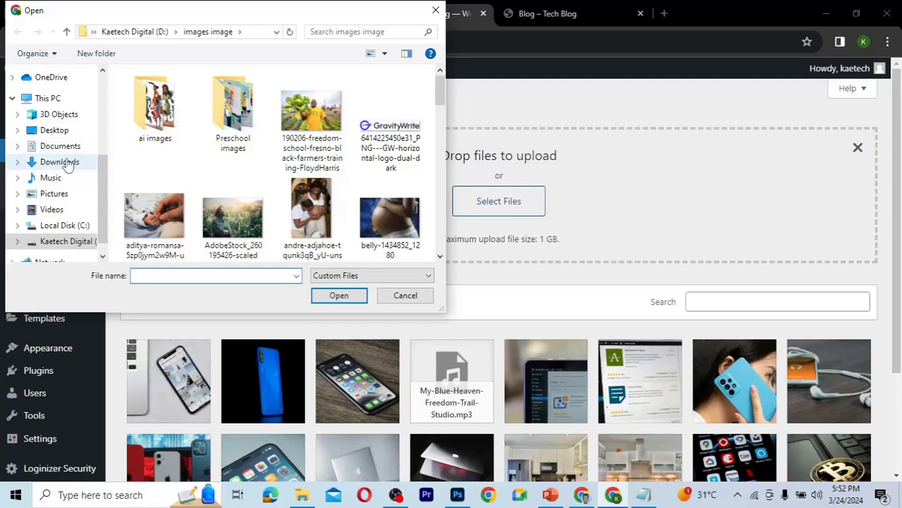
{"action": "left_click", "coordinate": [67, 163]}
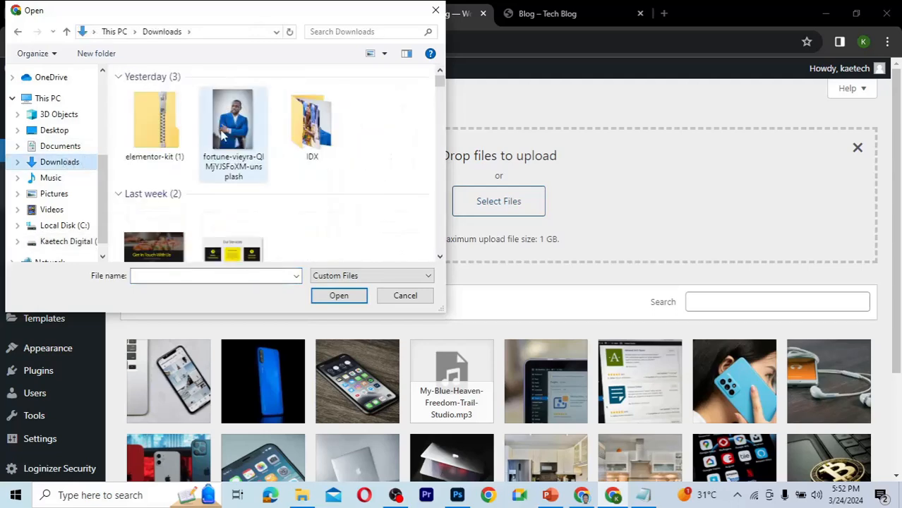
{"action": "double_click", "coordinate": [226, 125]}
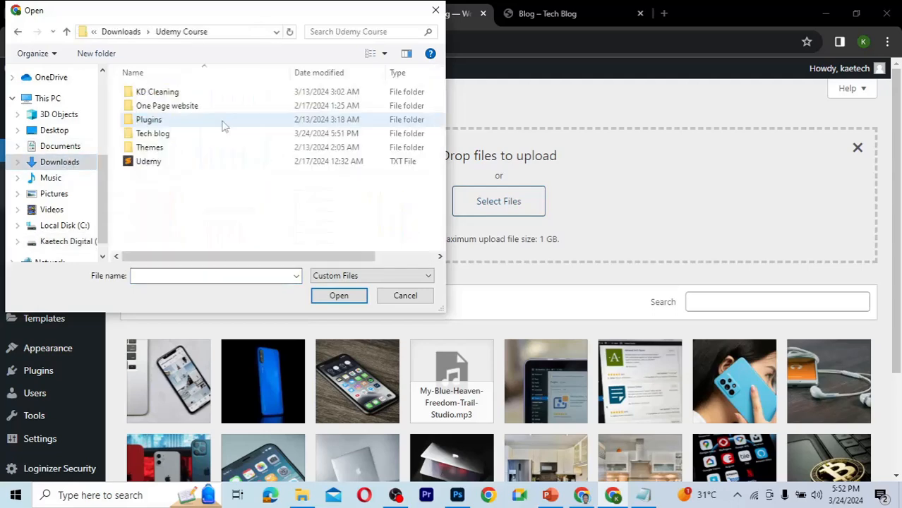
{"action": "double_click", "coordinate": [152, 135]}
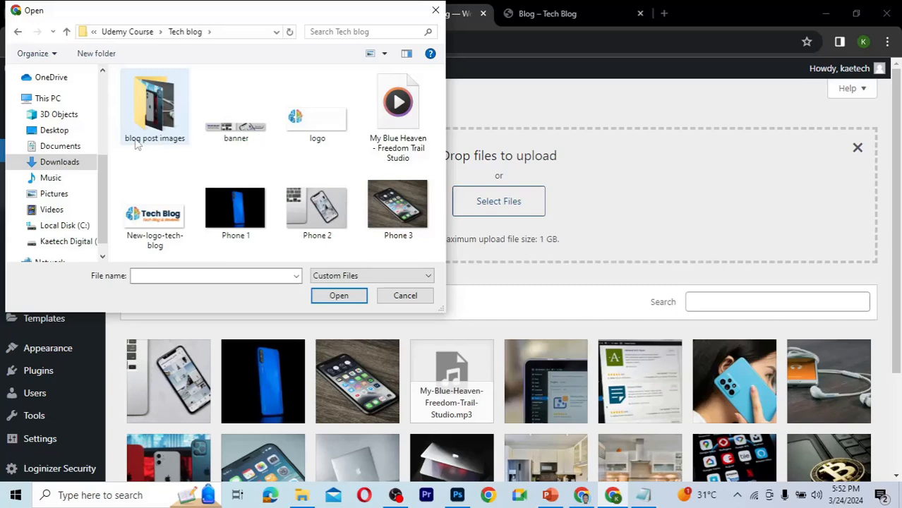
{"action": "left_click", "coordinate": [242, 131]}
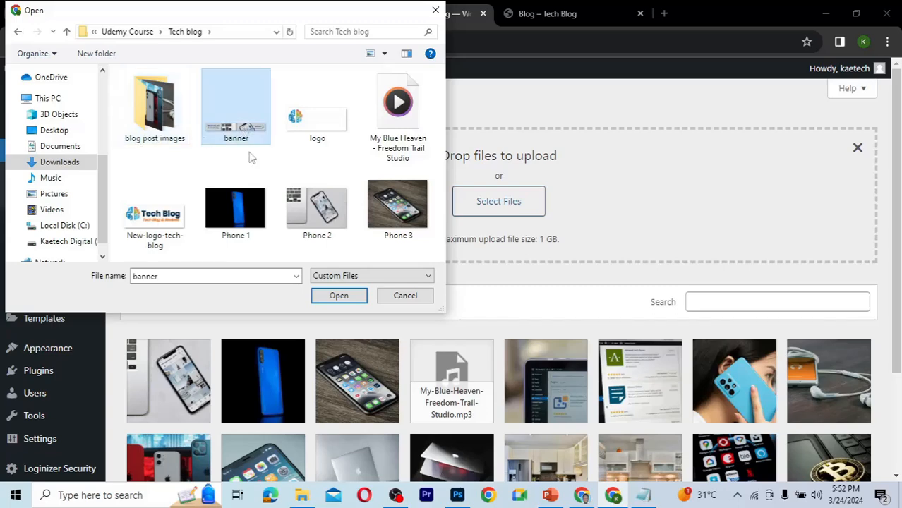
{"action": "left_click", "coordinate": [342, 295]}
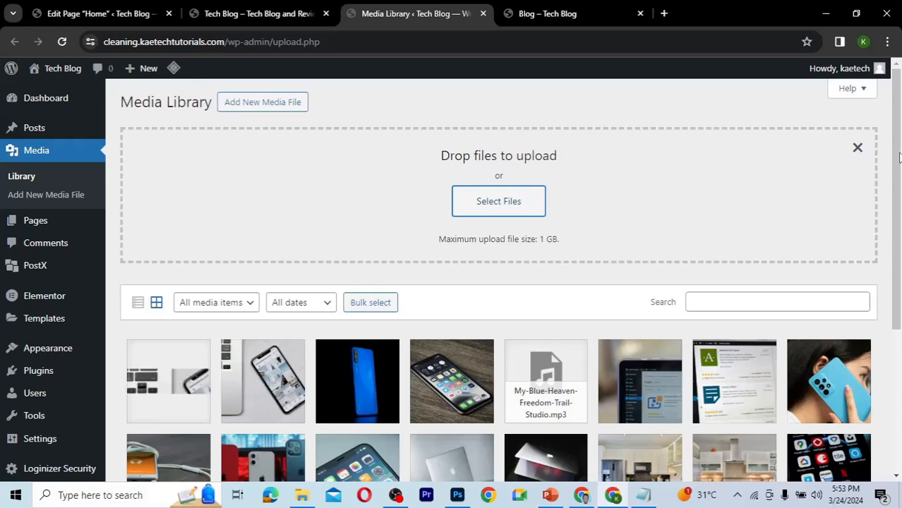
Open the uploaded banner's attachment details and copy its file URL to the clipboard.
{"action": "scroll", "coordinate": [900, 157], "scroll_direction": "down", "scroll_amount": 2}
{"action": "left_click", "coordinate": [157, 268]}
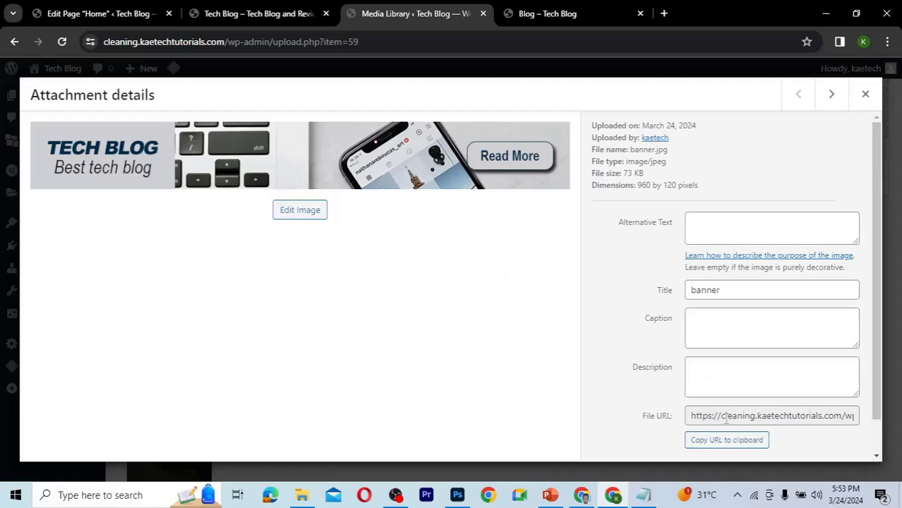
{"action": "left_click", "coordinate": [731, 441]}
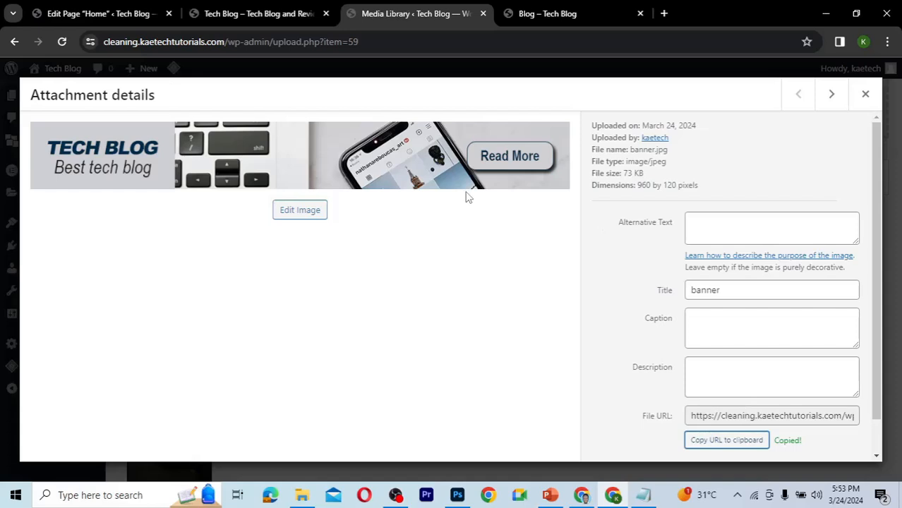
Return to the page editor and replace the banner block's Upload Image URL with the copied banner URL.
{"action": "left_click", "coordinate": [110, 16]}
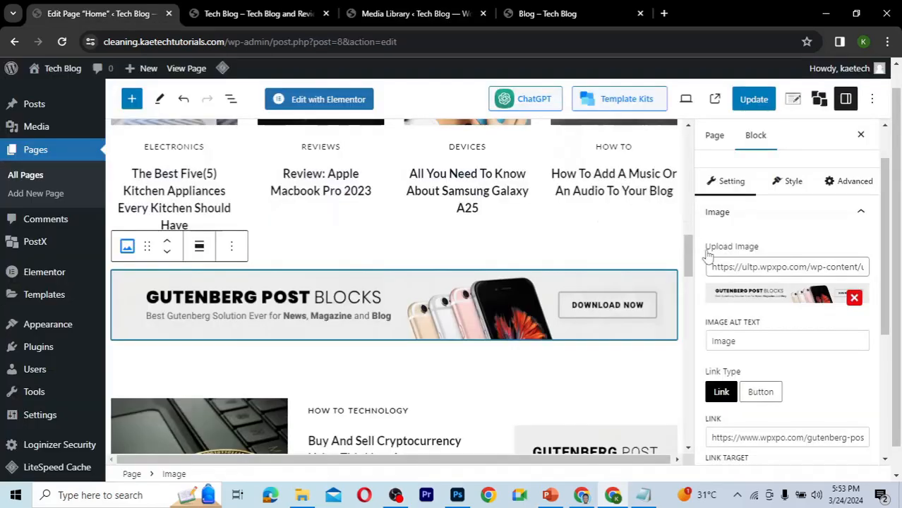
{"action": "triple_click", "coordinate": [745, 267]}
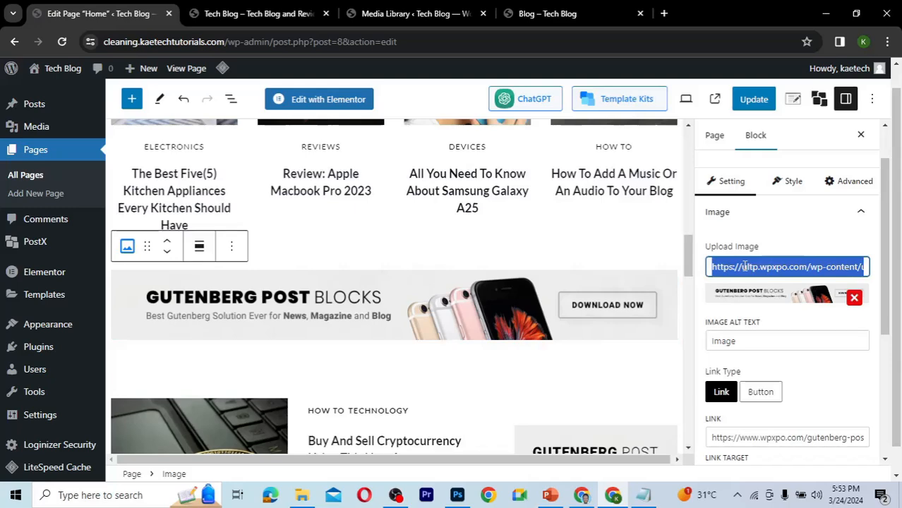
{"action": "key", "text": "BackSpace"}
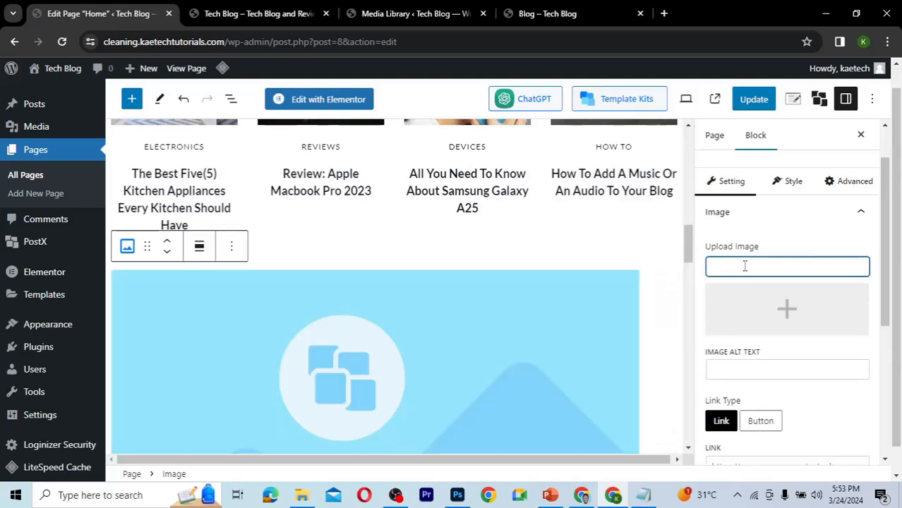
{"action": "type", "text": "https://cleaning.kaetechtutorials.com/wp-content/uploads/2024/03/banner.jpg"}
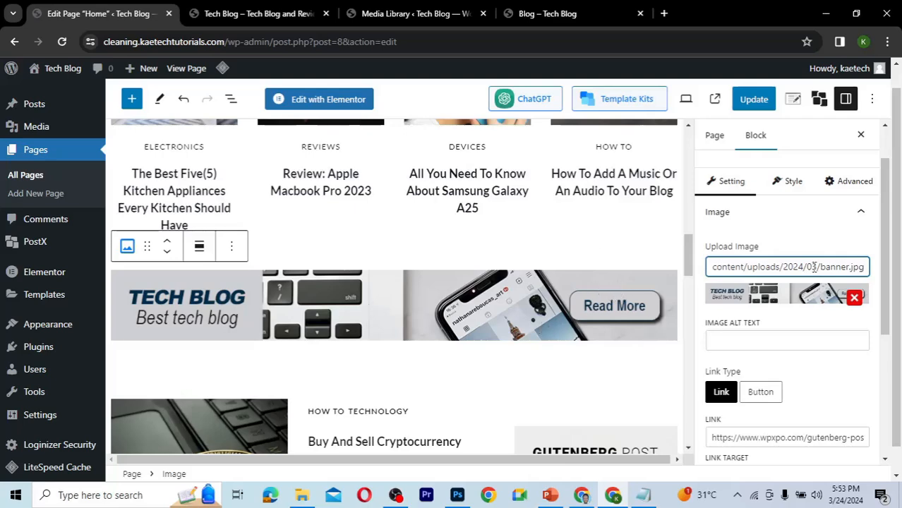
Set the banner's link to the Blog page URL copied from the Blog tab, then update the page.
{"action": "left_click_drag", "start_coordinate": [891, 224], "coordinate": [889, 256]}
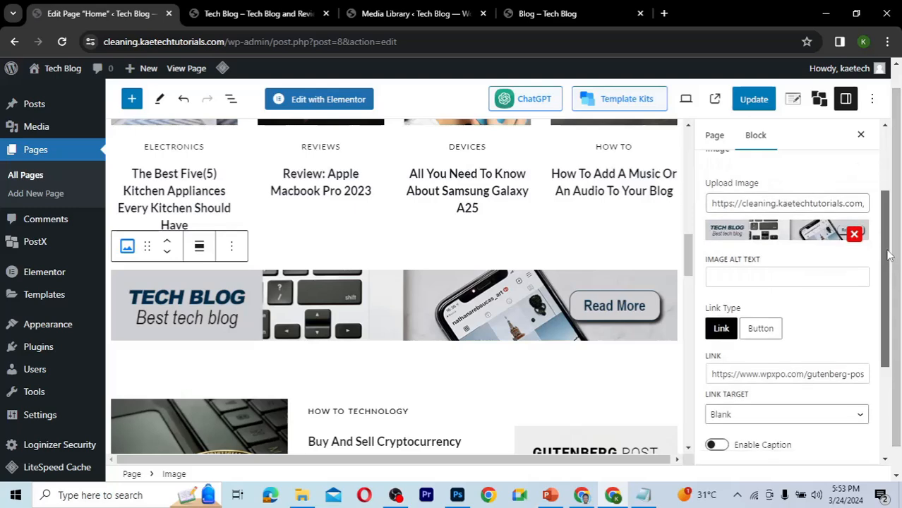
{"action": "scroll", "coordinate": [889, 255], "scroll_direction": "down", "scroll_amount": 2}
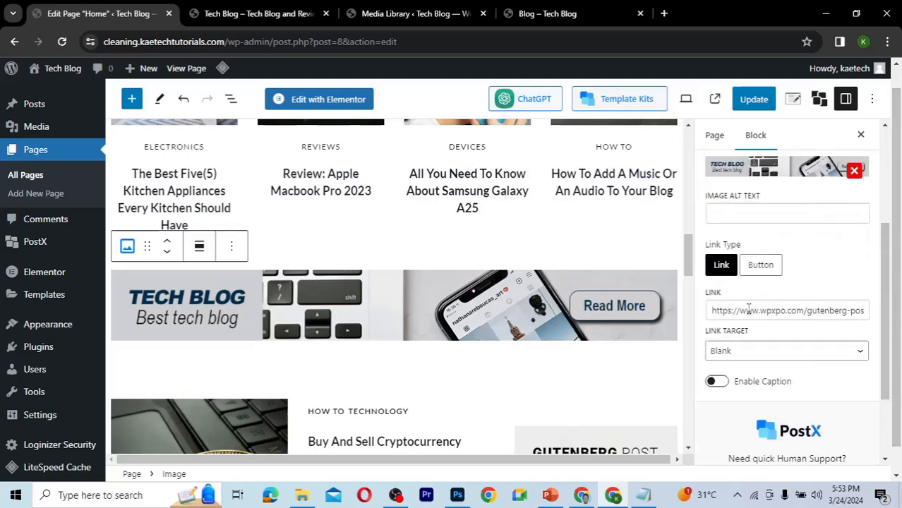
{"action": "left_click", "coordinate": [757, 311]}
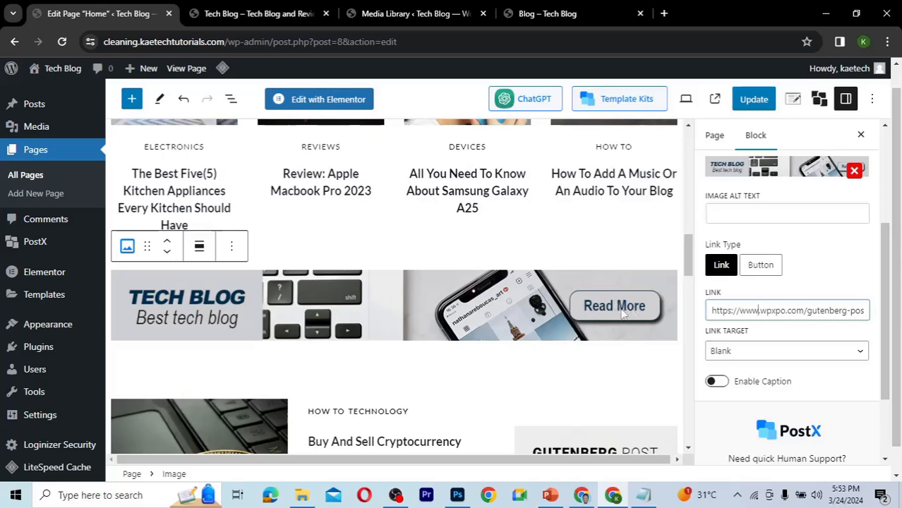
{"action": "triple_click", "coordinate": [736, 309]}
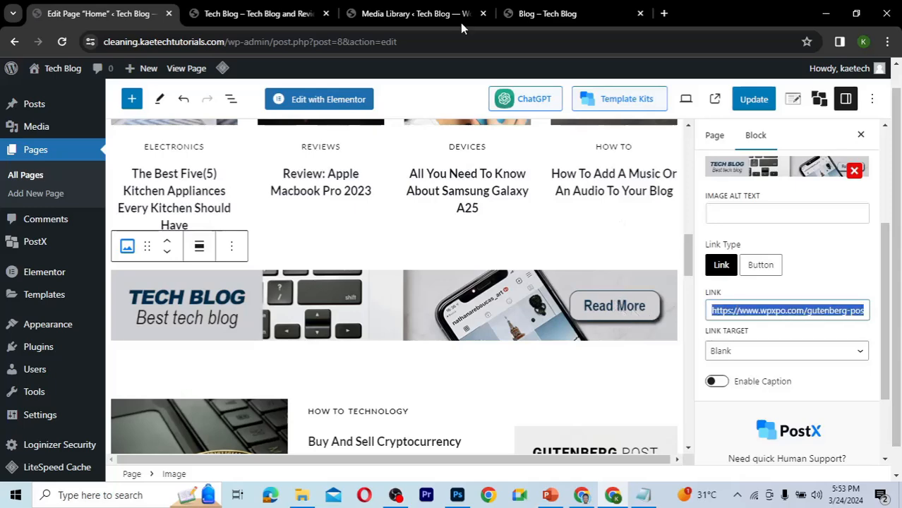
{"action": "left_click", "coordinate": [553, 20]}
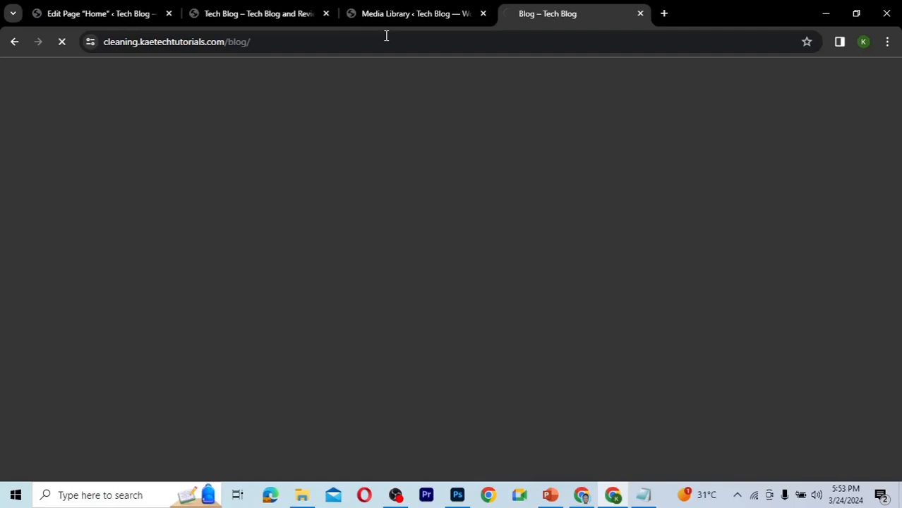
{"action": "left_click", "coordinate": [317, 38]}
{"action": "key", "text": "ctrl+c"}
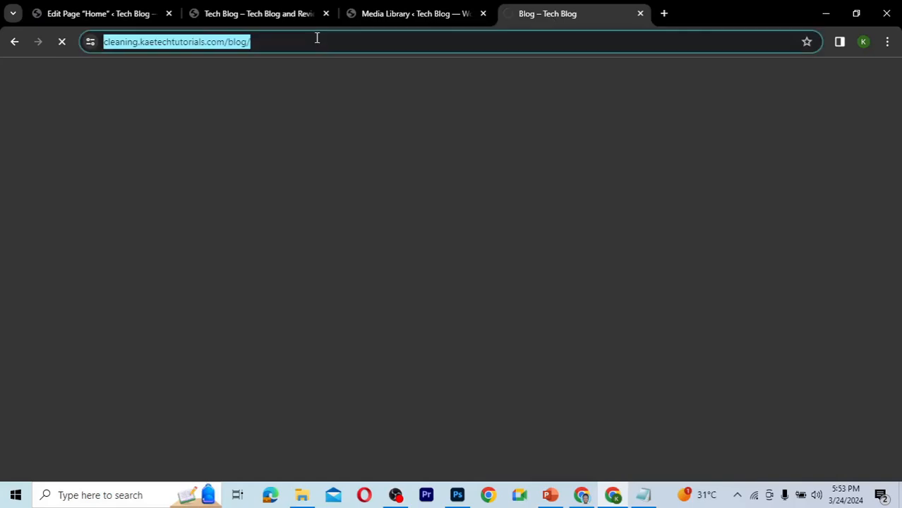
{"action": "left_click", "coordinate": [138, 13]}
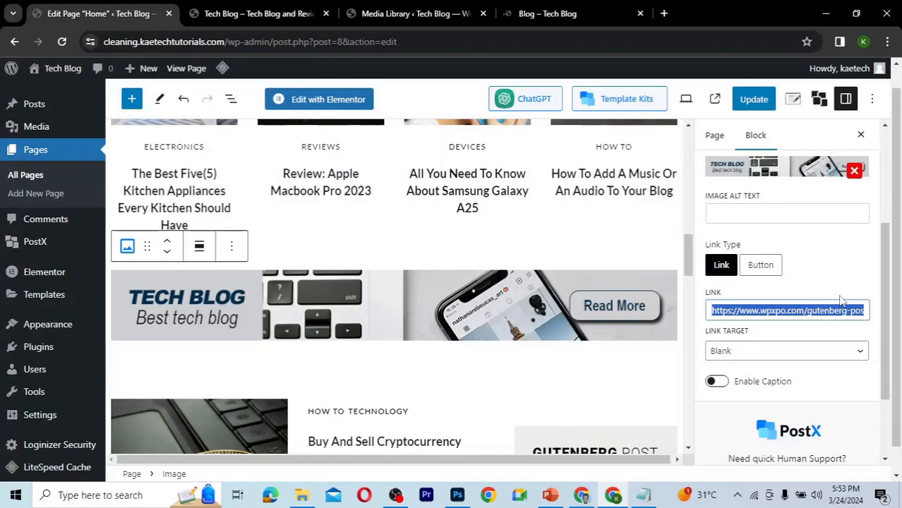
{"action": "key", "text": "ctrl+v"}
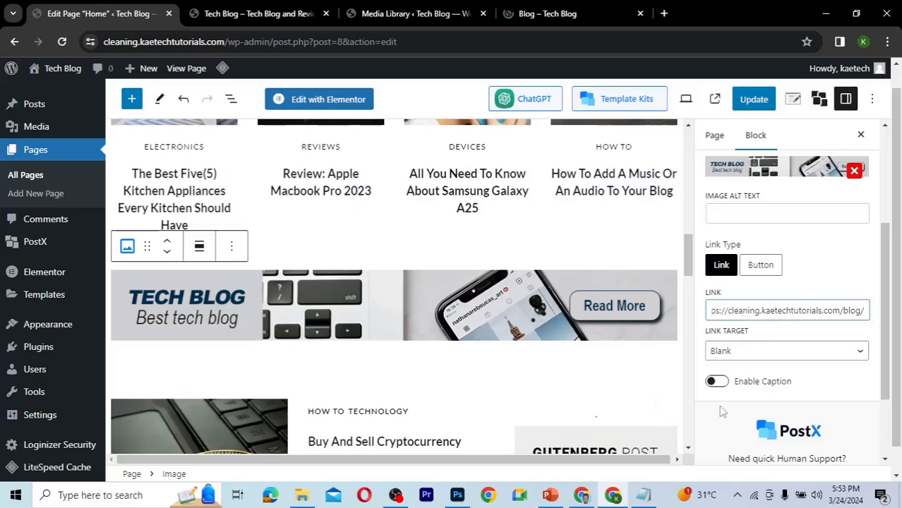
{"action": "left_click", "coordinate": [754, 99]}
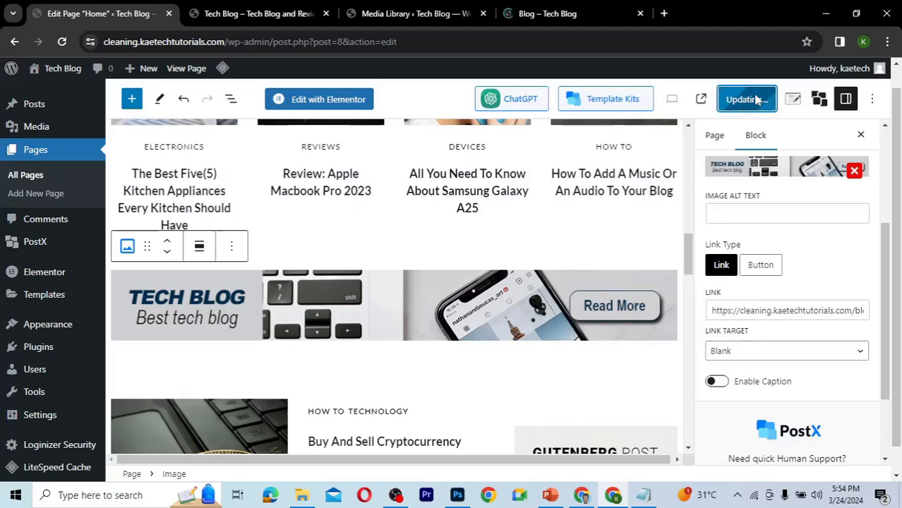
Check the banner on the live Home page and follow its link to the Blog page.
{"action": "left_click", "coordinate": [237, 17]}
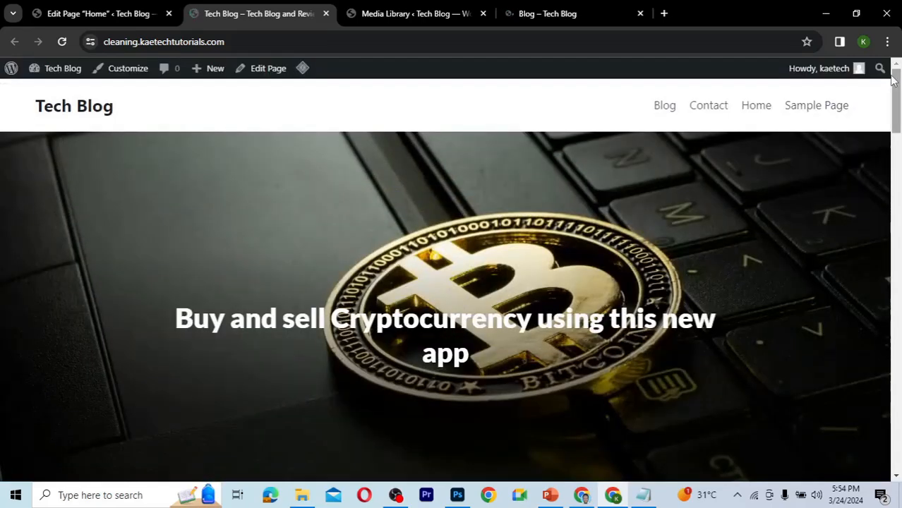
{"action": "left_click_drag", "start_coordinate": [895, 92], "coordinate": [899, 123]}
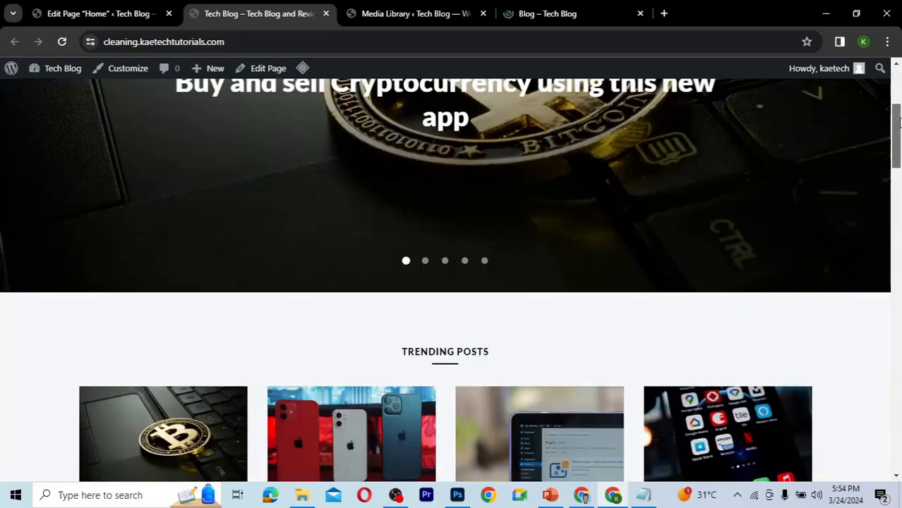
{"action": "scroll", "coordinate": [900, 87], "scroll_direction": "up", "scroll_amount": 3}
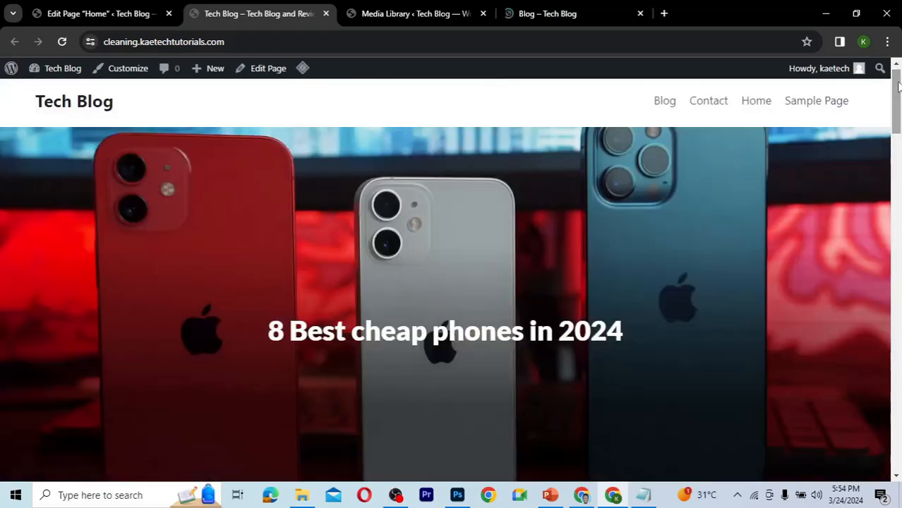
{"action": "left_click_drag", "start_coordinate": [898, 118], "coordinate": [898, 236]}
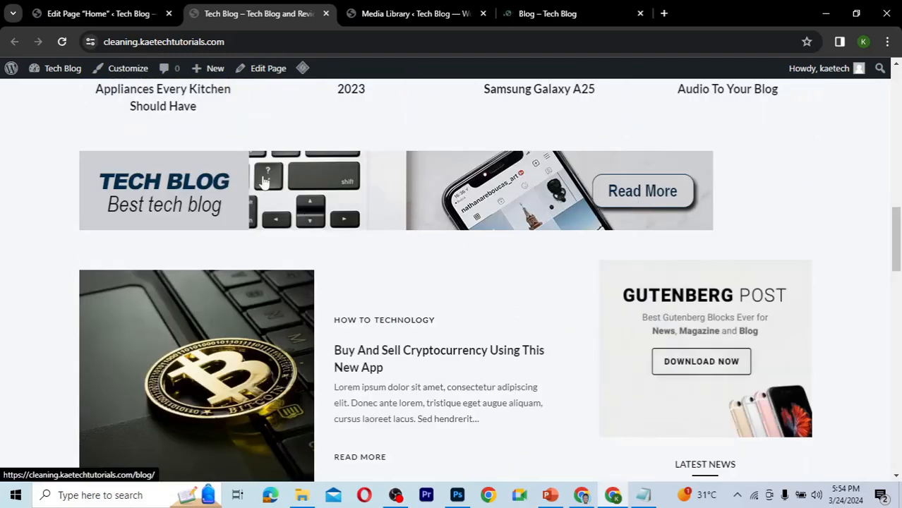
{"action": "left_click", "coordinate": [650, 200]}
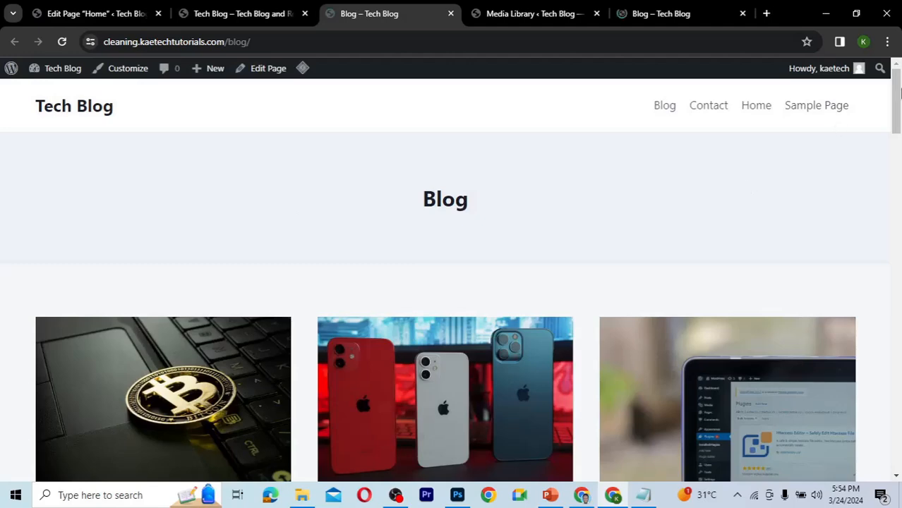
{"action": "scroll", "coordinate": [732, 192], "scroll_direction": "down", "scroll_amount": 7}
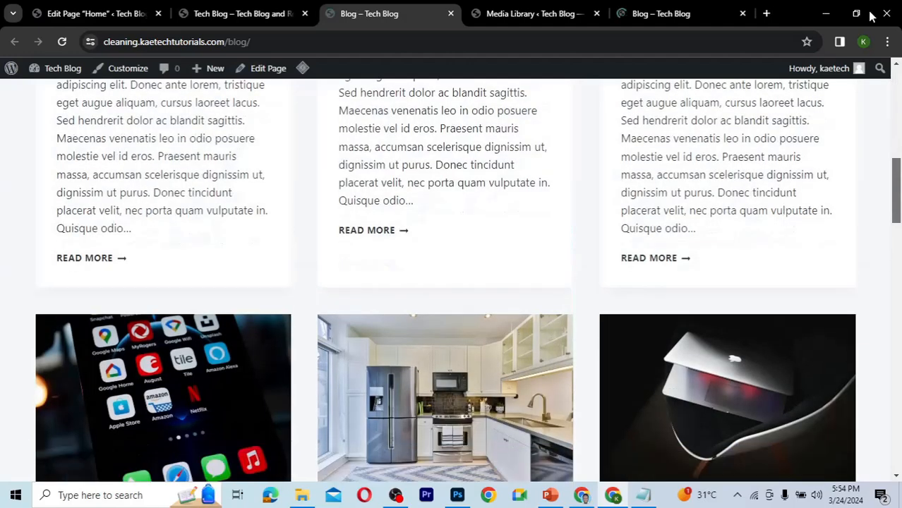
{"action": "left_click_drag", "start_coordinate": [874, 17], "coordinate": [862, 5]}
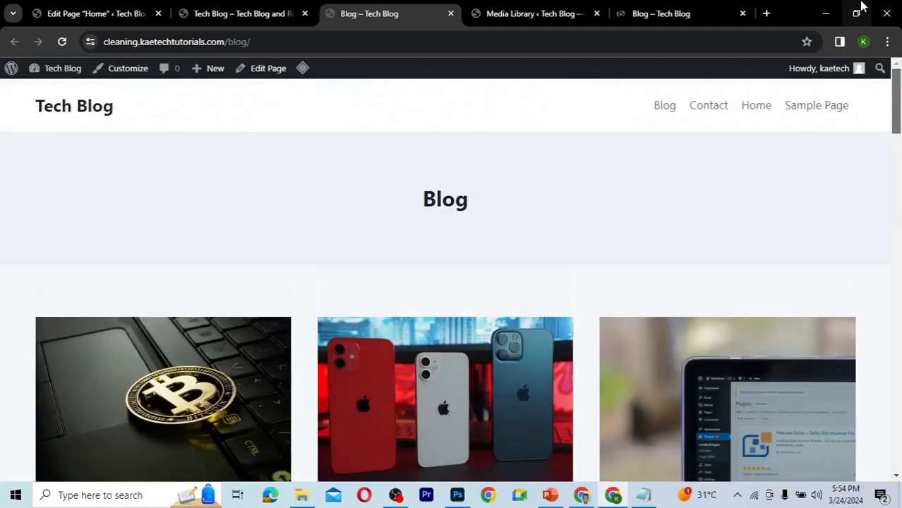
{"action": "left_click", "coordinate": [252, 21]}
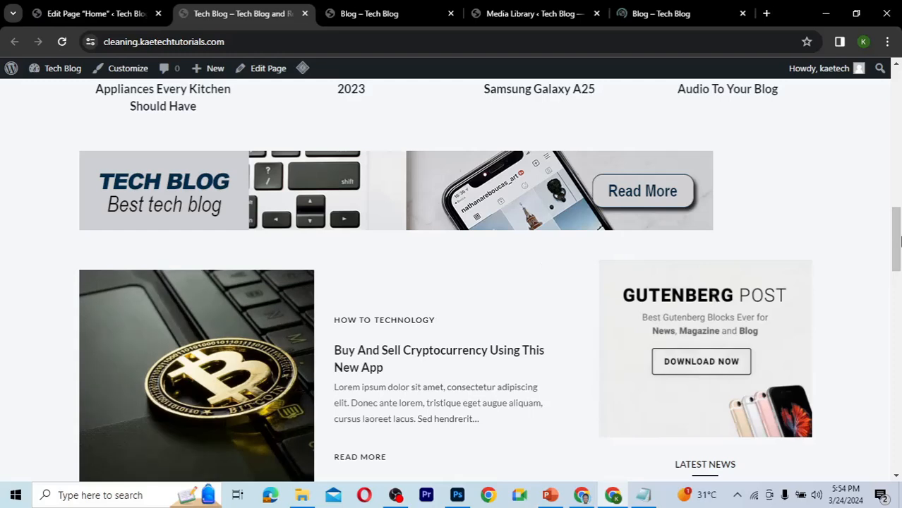
{"action": "mouse_move", "coordinate": [898, 238]}
{"action": "left_mouse_down"}
{"action": "mouse_move", "coordinate": [898, 262]}
{"action": "mouse_move", "coordinate": [898, 252]}
{"action": "left_mouse_up"}
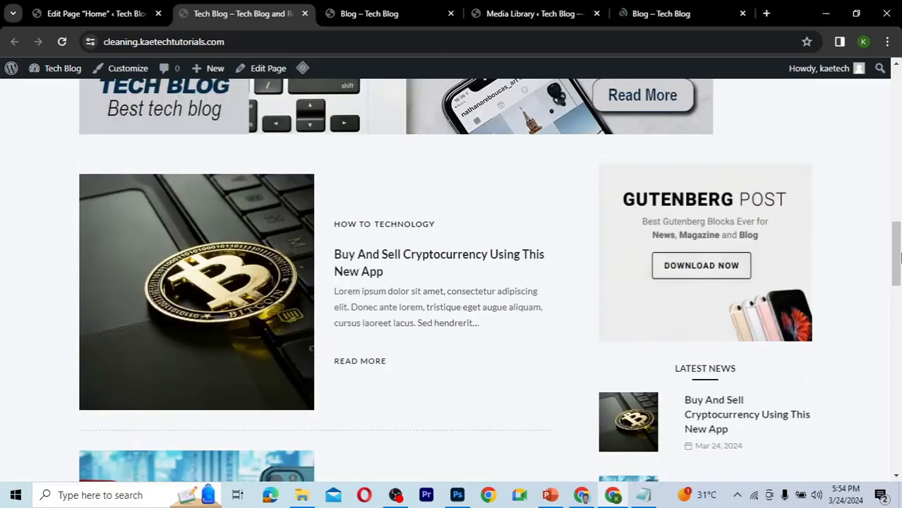
{"action": "left_click_drag", "start_coordinate": [900, 259], "coordinate": [854, 89]}
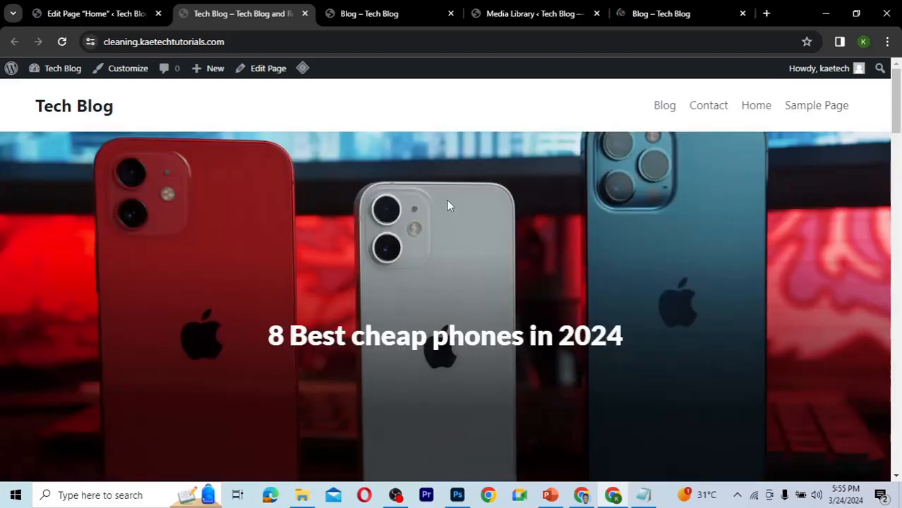
Open the Contact page for editing from the All Pages list.
{"action": "left_click", "coordinate": [105, 23]}
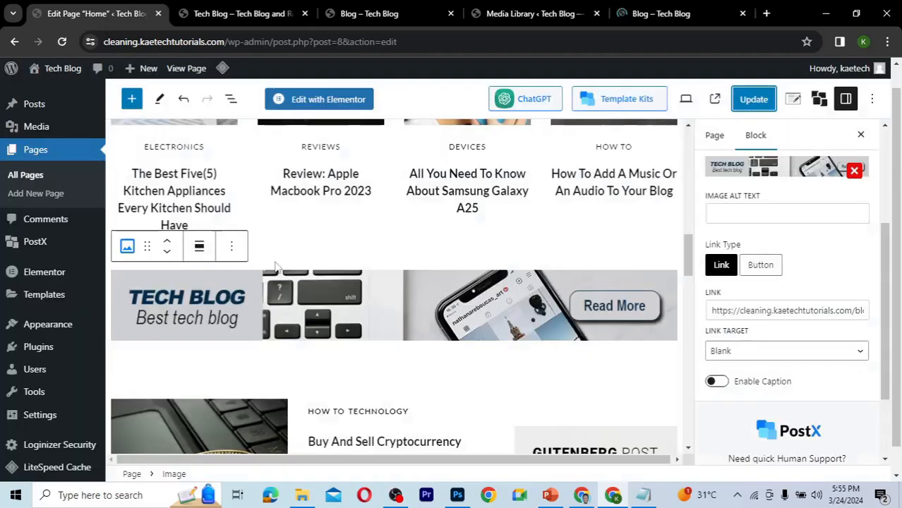
{"action": "left_click", "coordinate": [27, 175]}
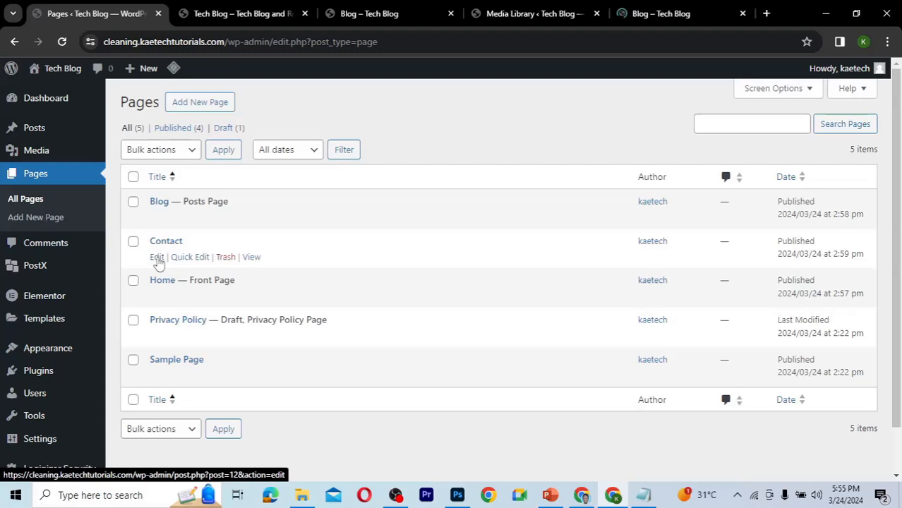
{"action": "left_click", "coordinate": [157, 258]}
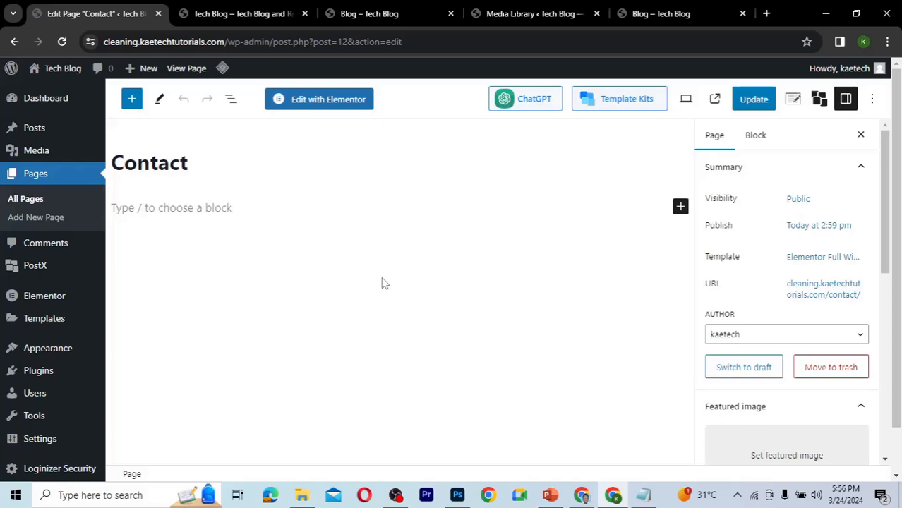
Search the plugin directory for contact, then install and activate Contact Form by WPForms.
{"action": "mouse_move", "coordinate": [41, 373]}
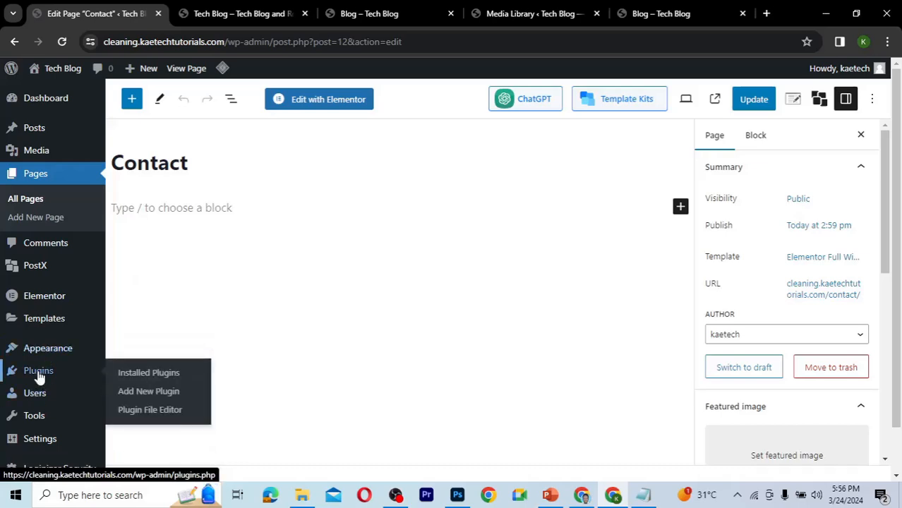
{"action": "left_click", "coordinate": [133, 394]}
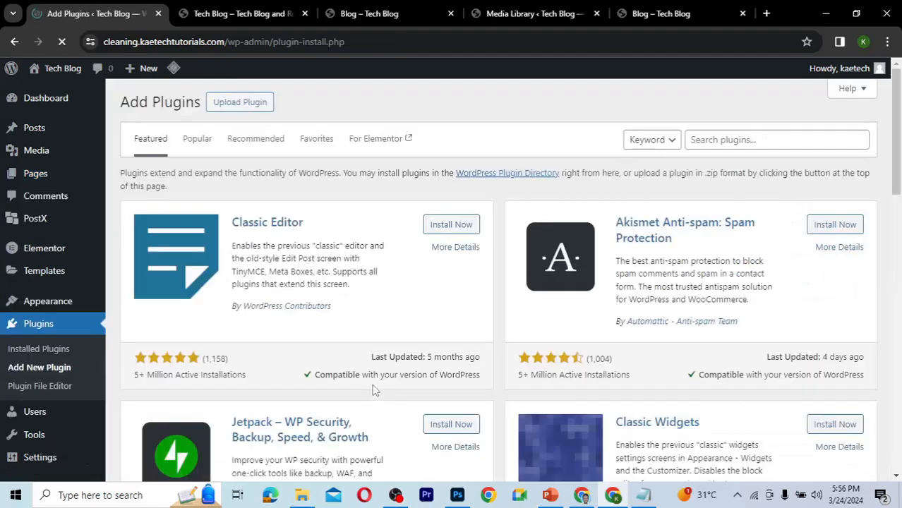
{"action": "left_click", "coordinate": [727, 144]}
{"action": "type", "text": "contact"}
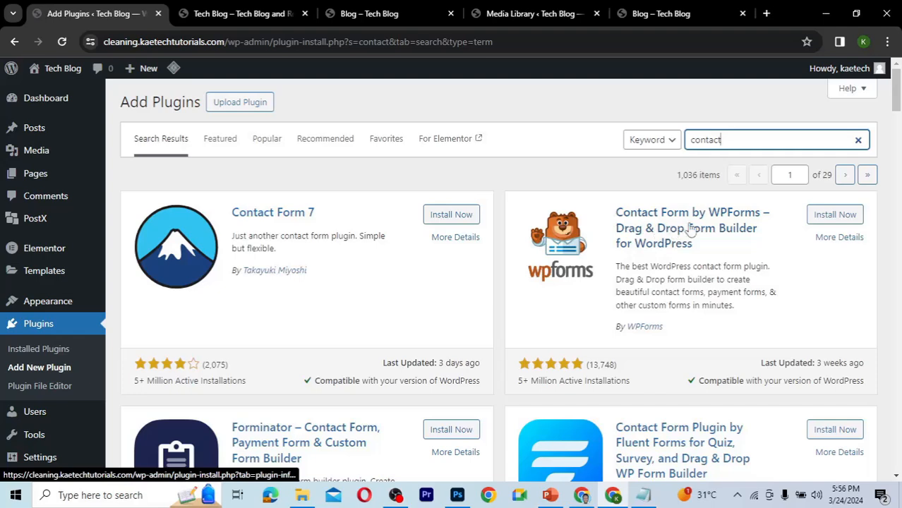
{"action": "left_click", "coordinate": [832, 218]}
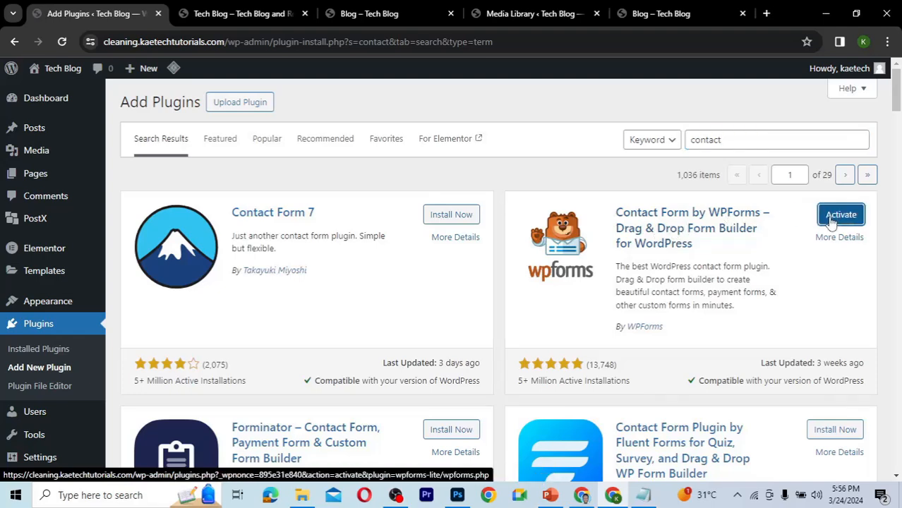
{"action": "left_click", "coordinate": [833, 222]}
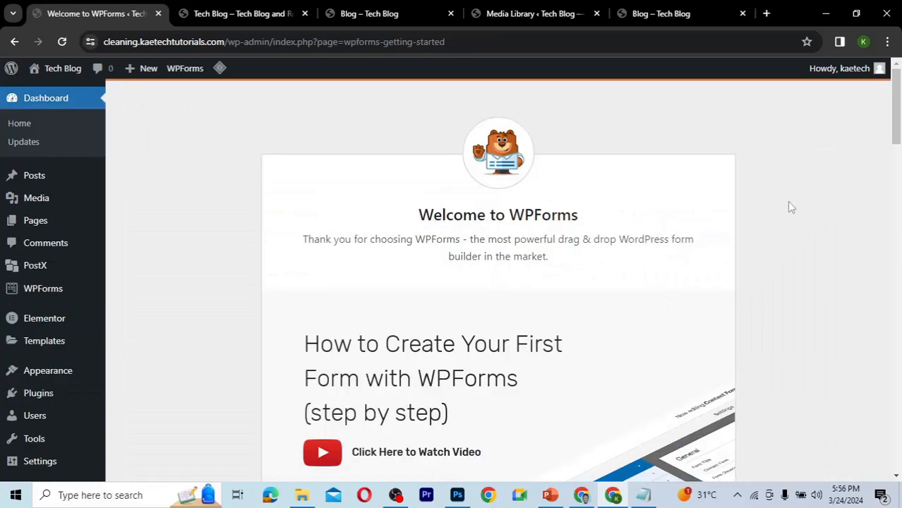
Start creating the first WPForms form and dismiss the form builder's welcome and naming prompts.
{"action": "left_click_drag", "start_coordinate": [897, 104], "coordinate": [897, 179]}
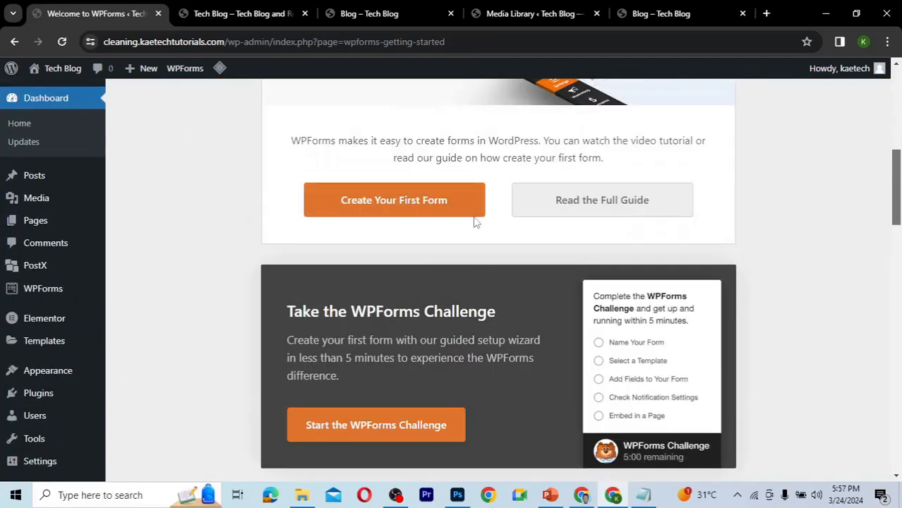
{"action": "left_click", "coordinate": [420, 212]}
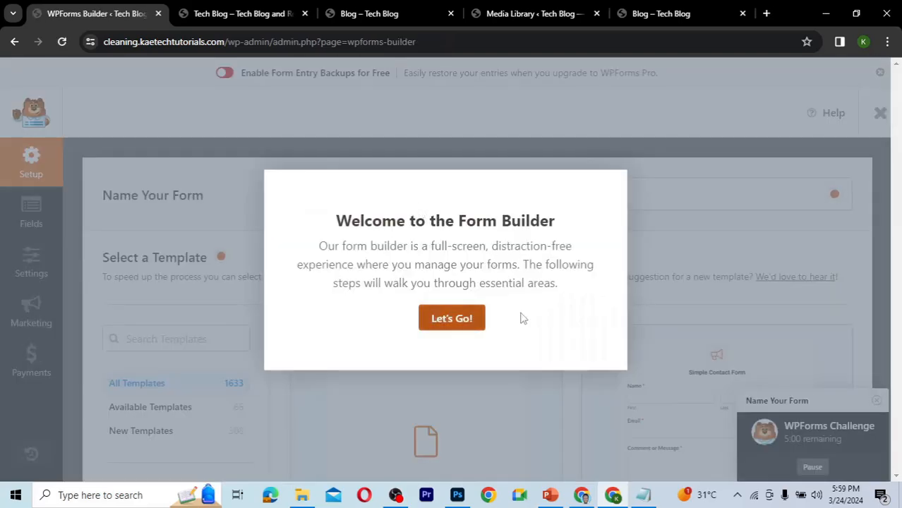
{"action": "left_click", "coordinate": [449, 322]}
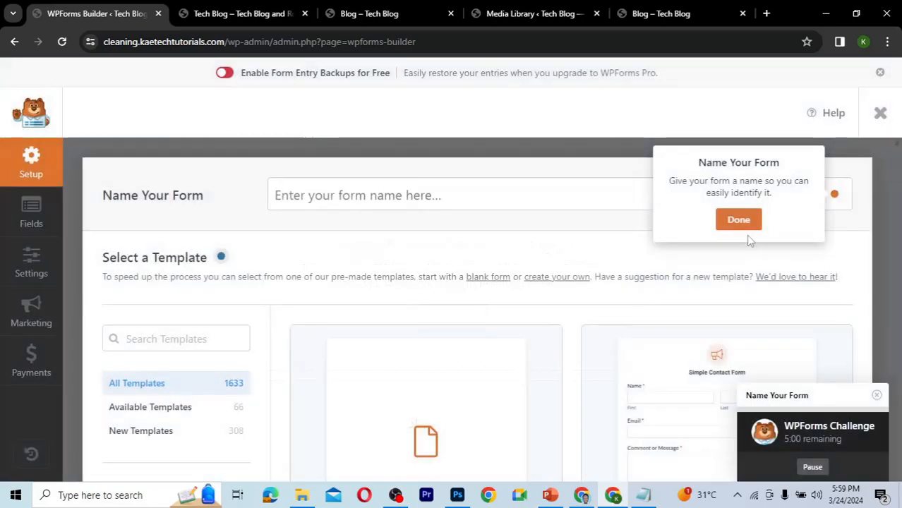
{"action": "left_click", "coordinate": [738, 220]}
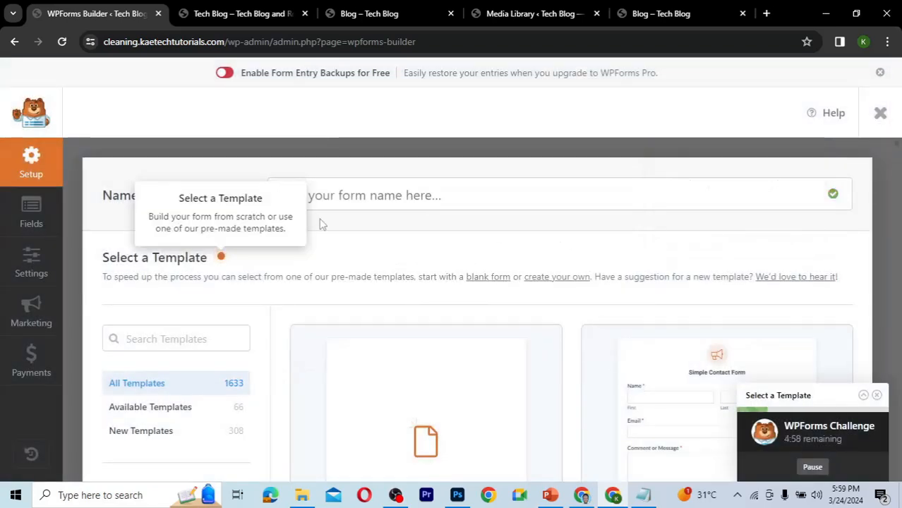
Name the form Contact and build it from the Simple Contact Form template.
{"action": "left_click", "coordinate": [413, 193]}
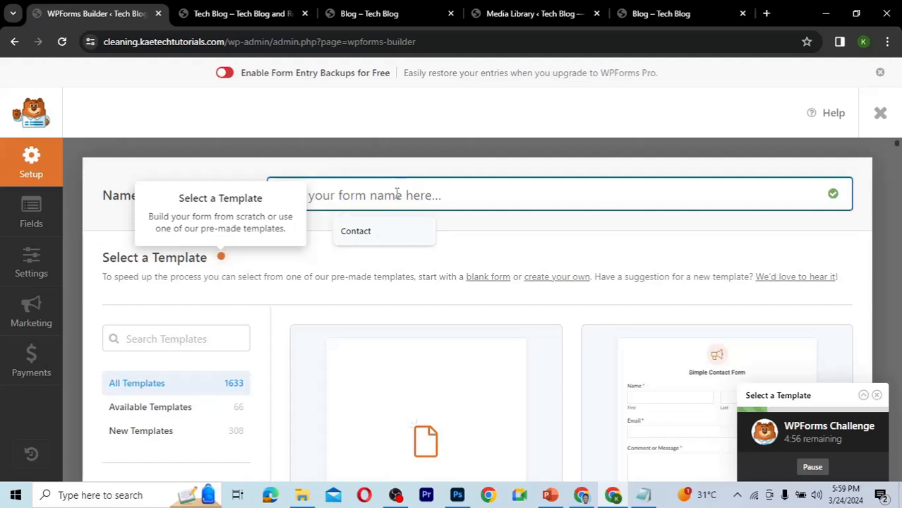
{"action": "left_click", "coordinate": [367, 233]}
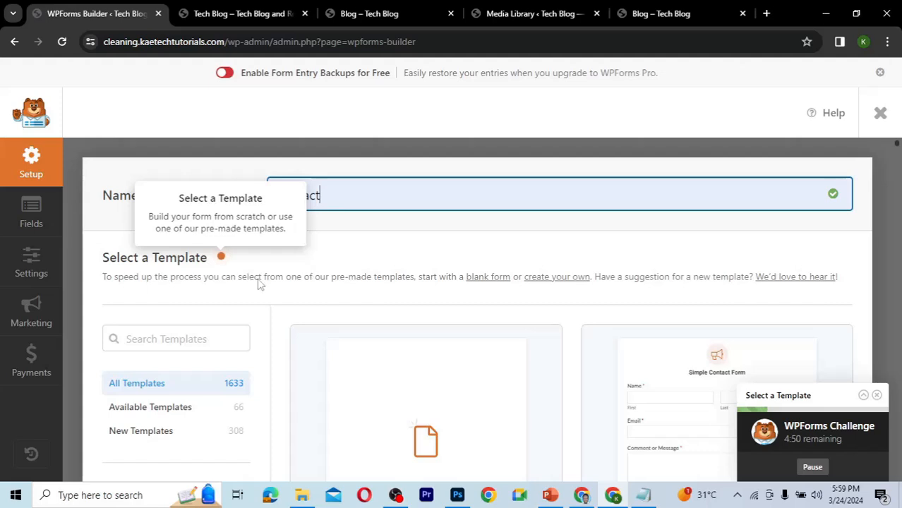
{"action": "scroll", "coordinate": [353, 277], "scroll_direction": "down", "scroll_amount": 3}
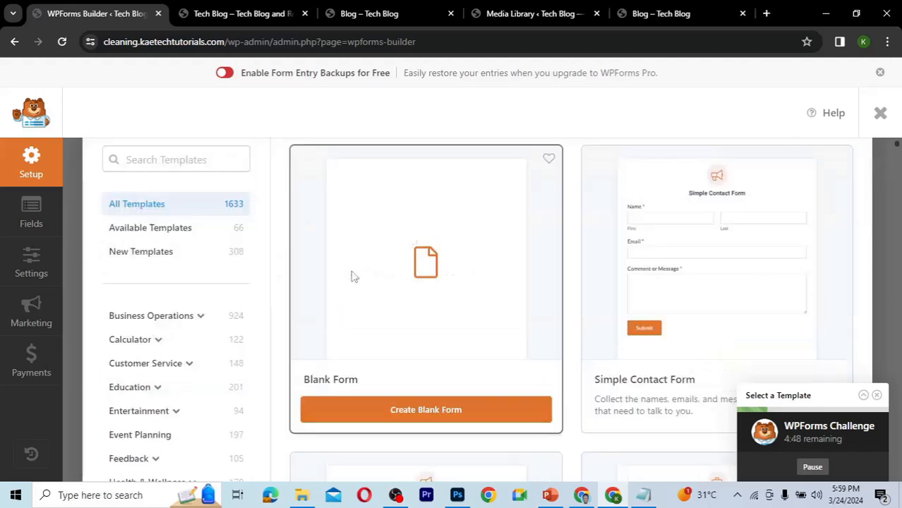
{"action": "scroll", "coordinate": [699, 214], "scroll_direction": "down", "scroll_amount": 1}
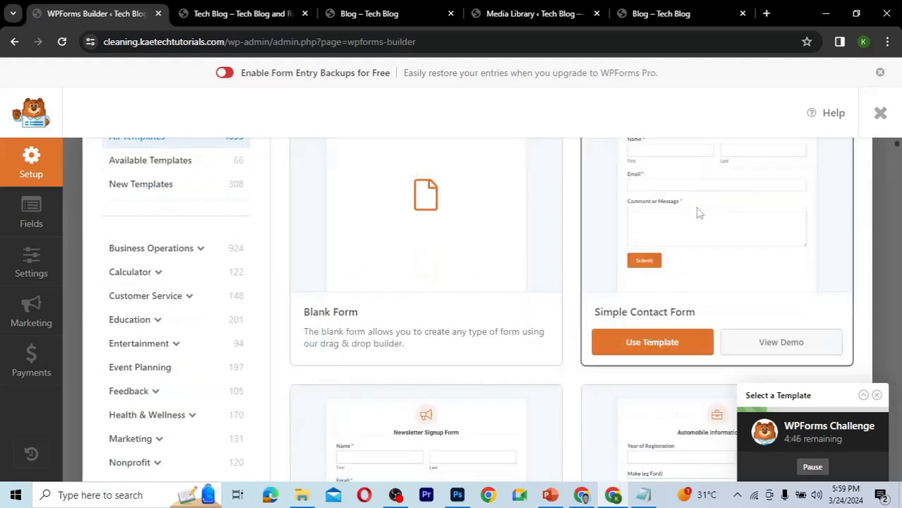
{"action": "left_click", "coordinate": [665, 352]}
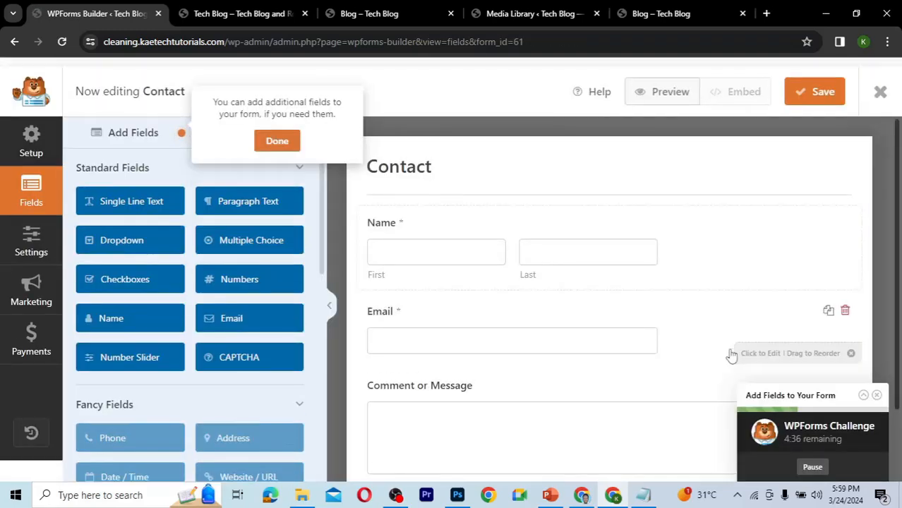
Set the Name field's size to Large and change its format to Simple.
{"action": "scroll", "coordinate": [731, 356], "scroll_direction": "down", "scroll_amount": 2}
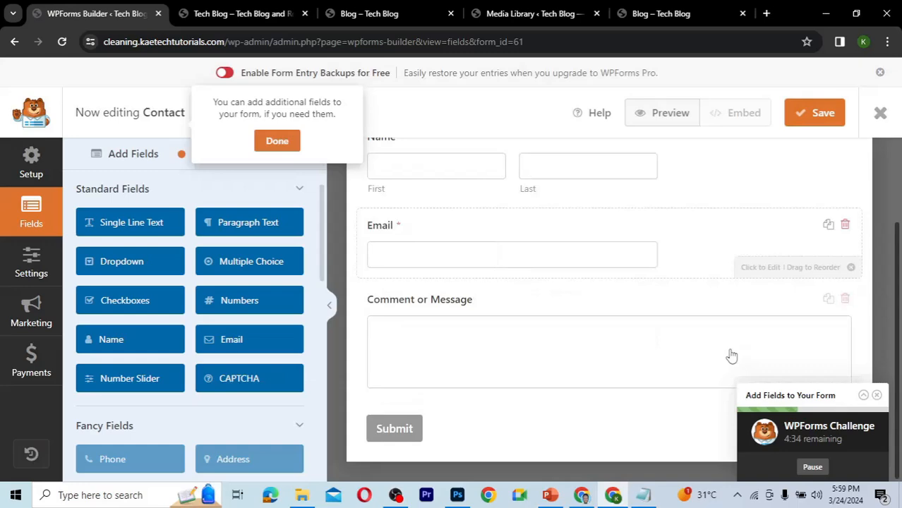
{"action": "scroll", "coordinate": [703, 226], "scroll_direction": "up", "scroll_amount": 2}
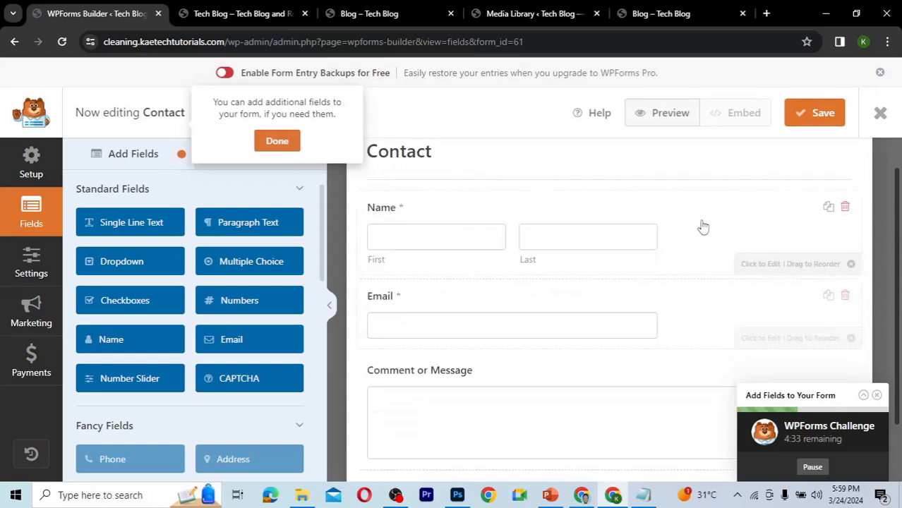
{"action": "left_click", "coordinate": [702, 226]}
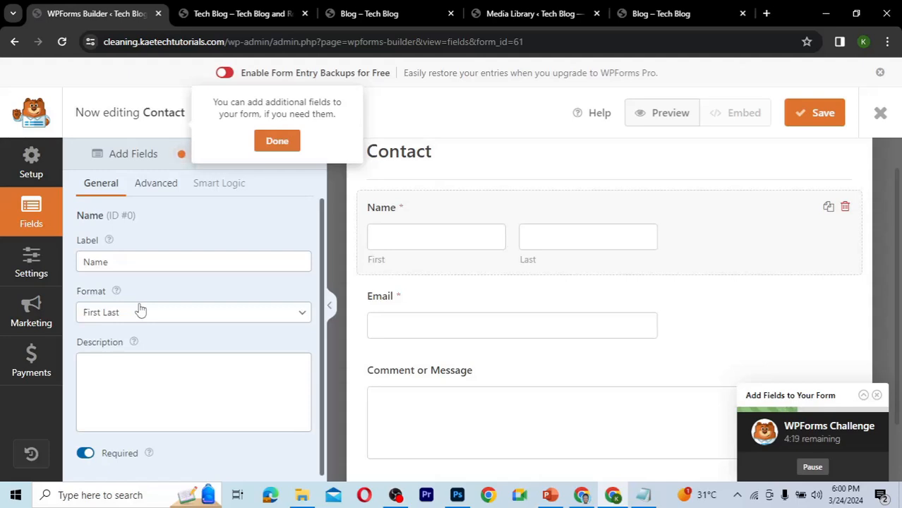
{"action": "left_click", "coordinate": [151, 185]}
{"action": "left_click", "coordinate": [186, 262]}
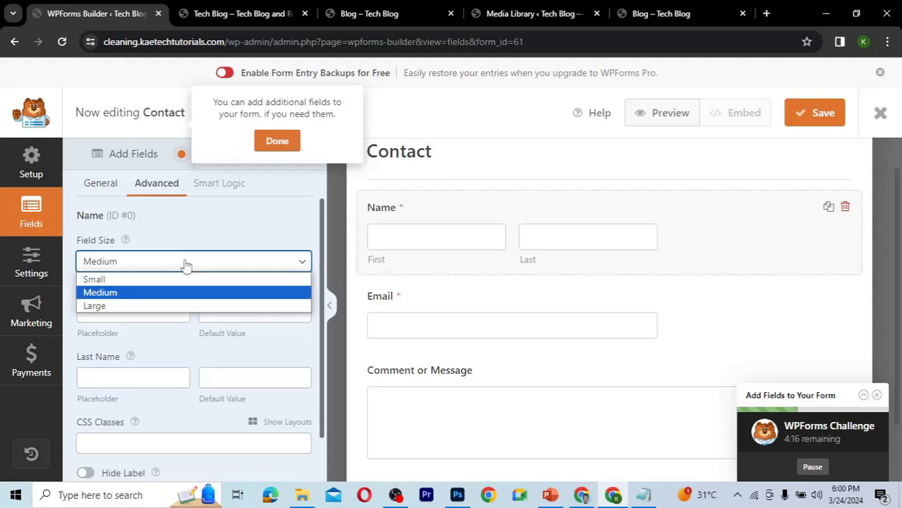
{"action": "left_click", "coordinate": [130, 305]}
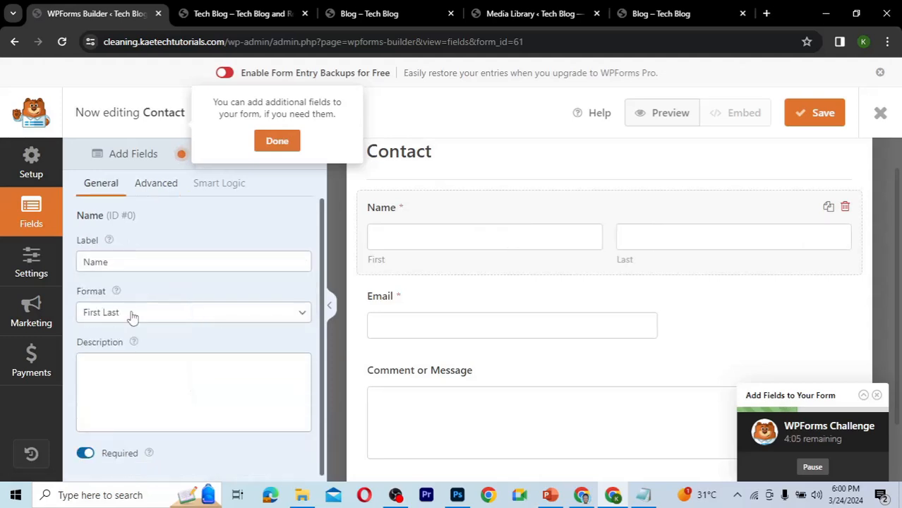
{"action": "left_click", "coordinate": [131, 318]}
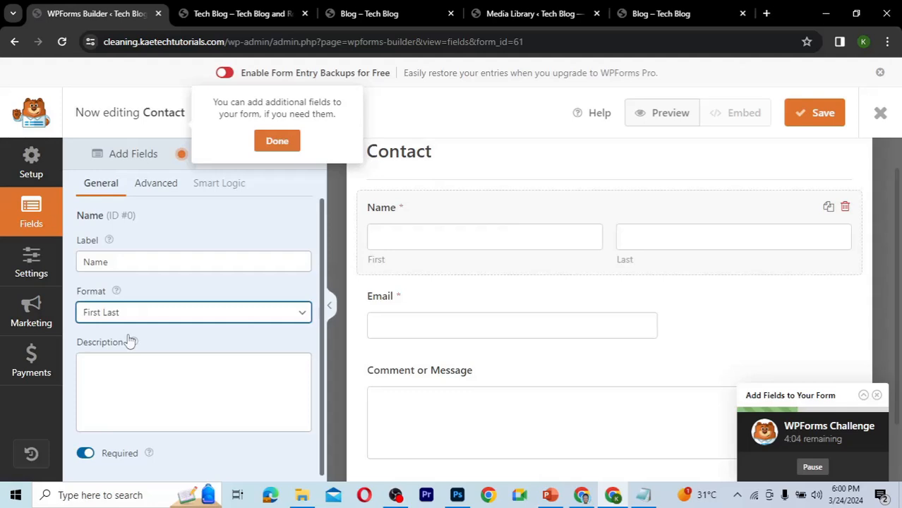
{"action": "key", "text": "Up"}
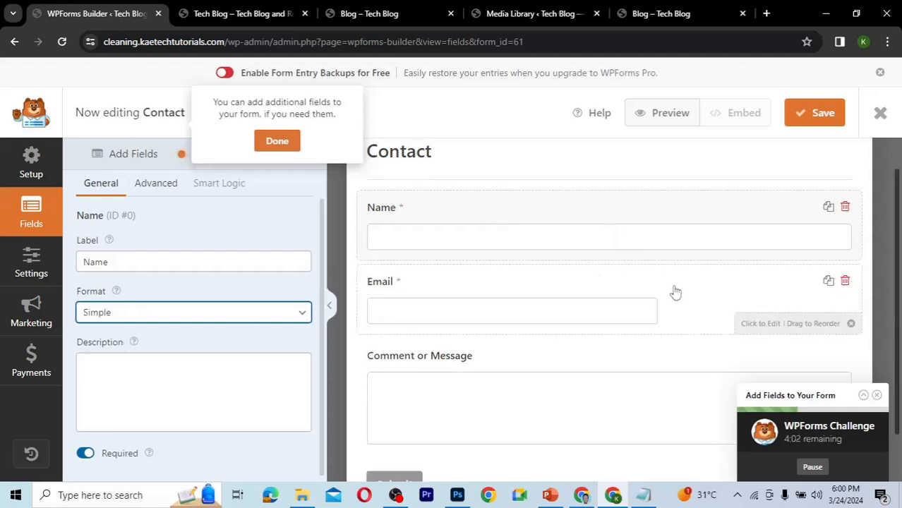
Set the field size of both the Email and Comment or Message fields to Large.
{"action": "left_click", "coordinate": [569, 312]}
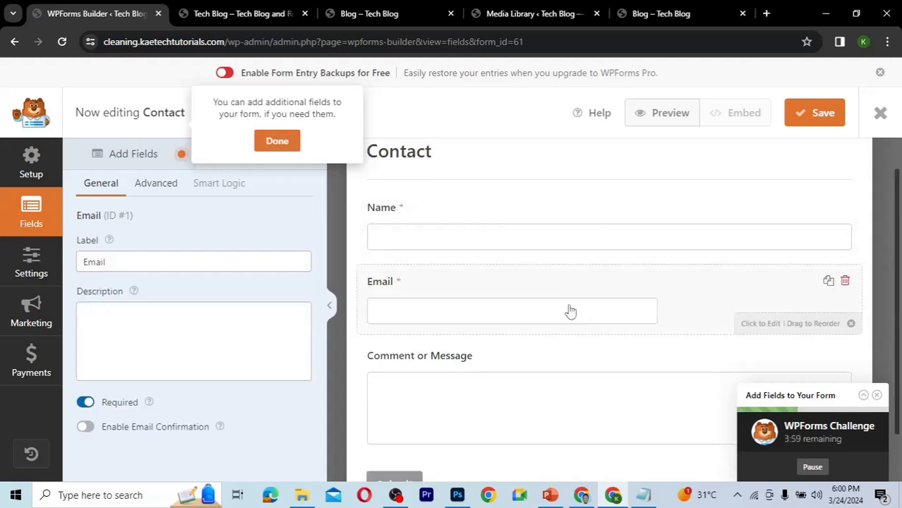
{"action": "left_click", "coordinate": [156, 185]}
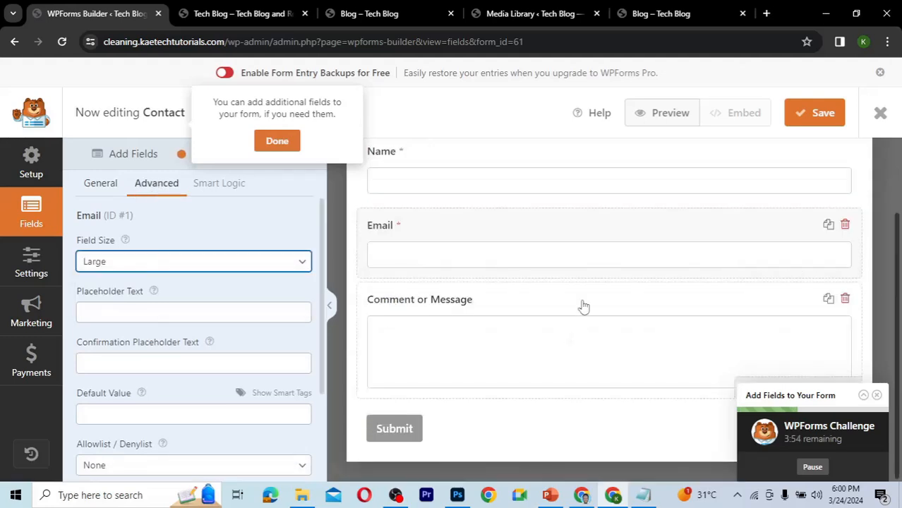
{"action": "left_click", "coordinate": [542, 311]}
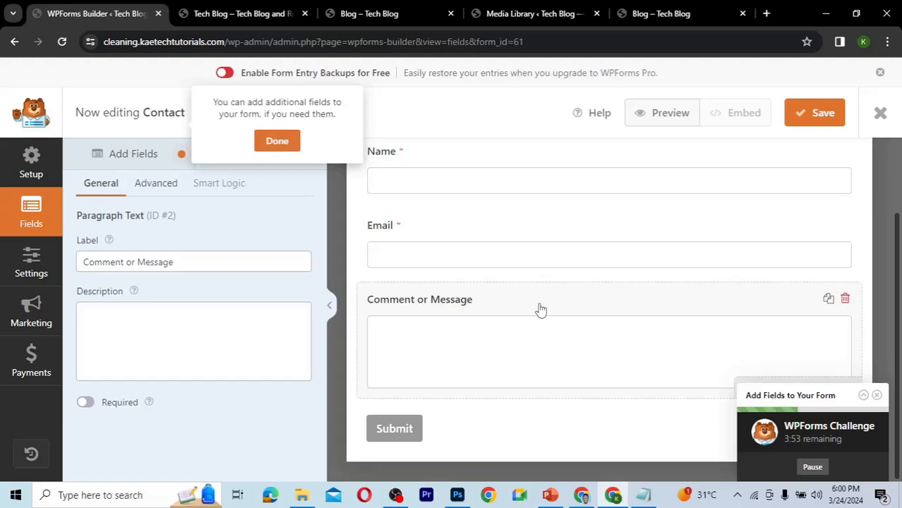
{"action": "left_click", "coordinate": [156, 183]}
{"action": "left_click", "coordinate": [141, 261]}
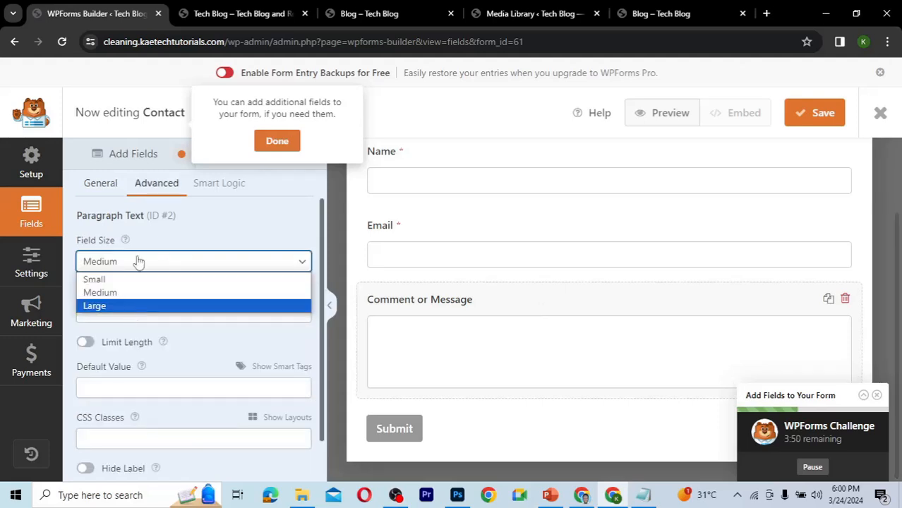
{"action": "left_click", "coordinate": [129, 308]}
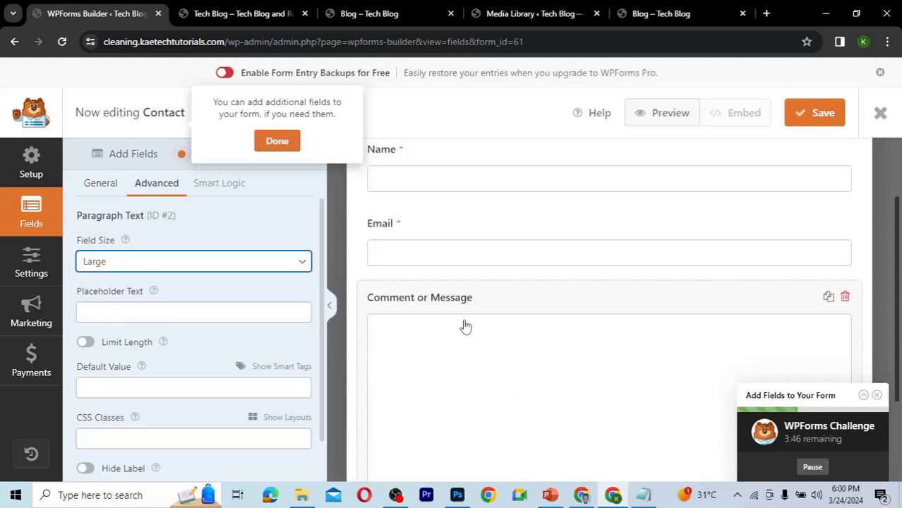
Save the Contact form and exit the form builder to the forms overview.
{"action": "scroll", "coordinate": [465, 327], "scroll_direction": "down", "scroll_amount": 2}
{"action": "left_click", "coordinate": [29, 270]}
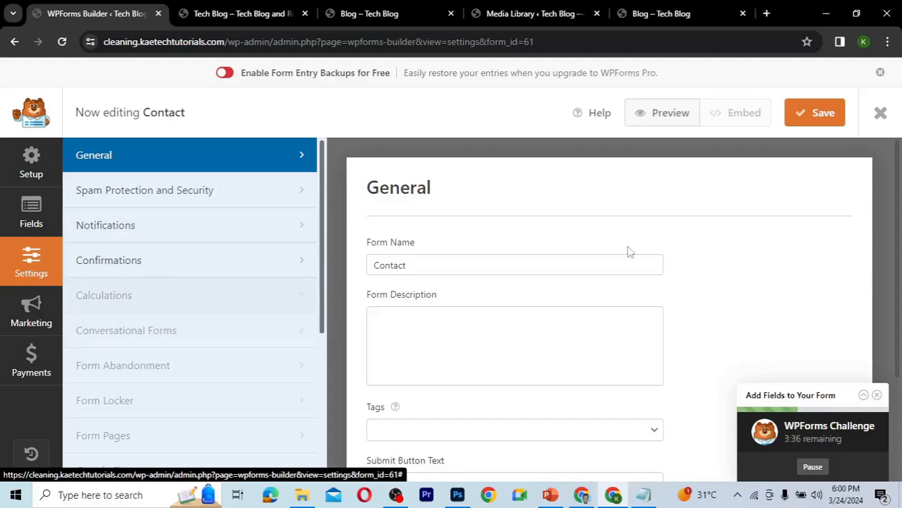
{"action": "left_click", "coordinate": [812, 119]}
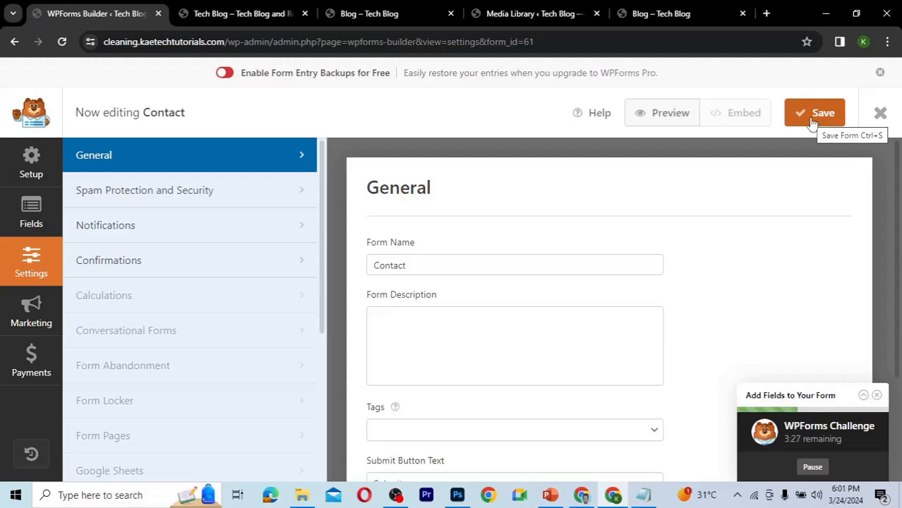
{"action": "left_click", "coordinate": [813, 120]}
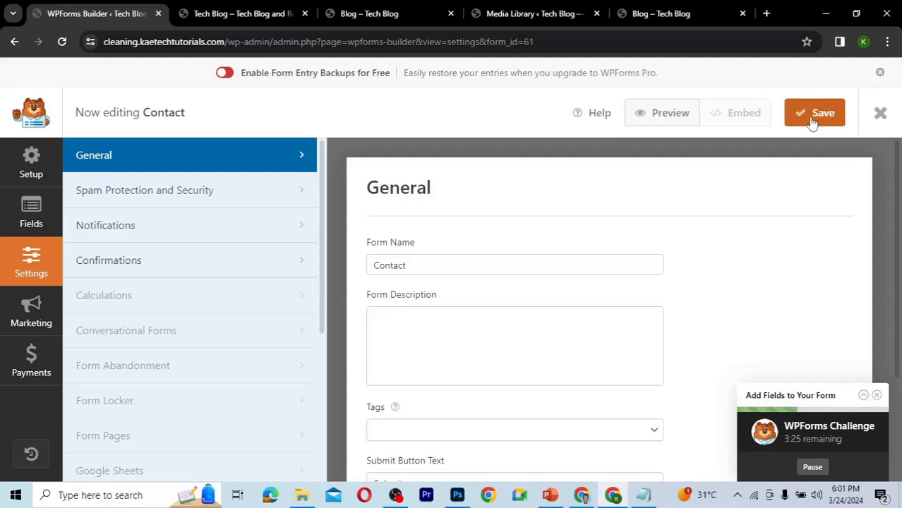
{"action": "left_click", "coordinate": [881, 113]}
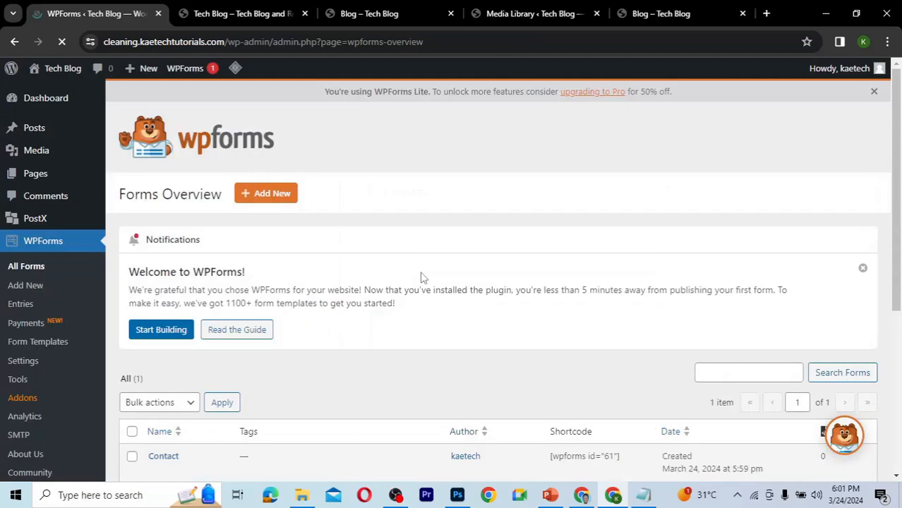
{"action": "scroll", "coordinate": [422, 276], "scroll_direction": "down", "scroll_amount": 2}
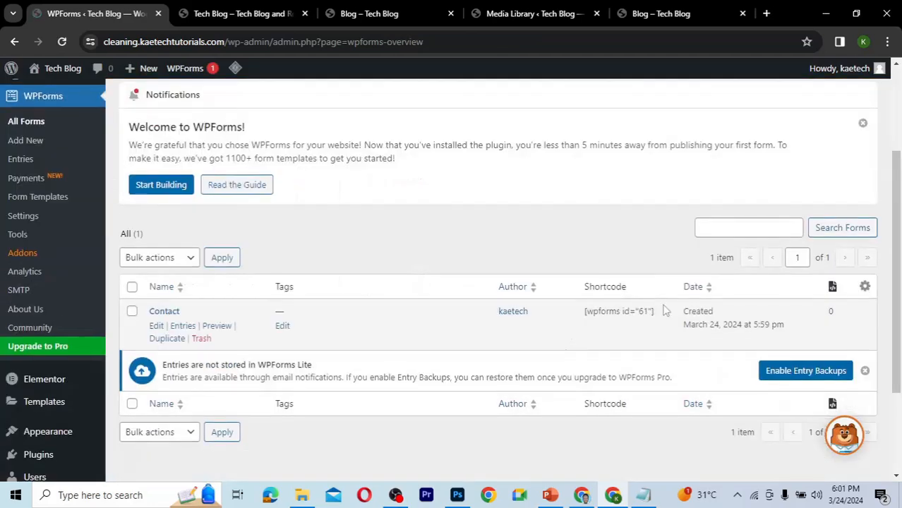
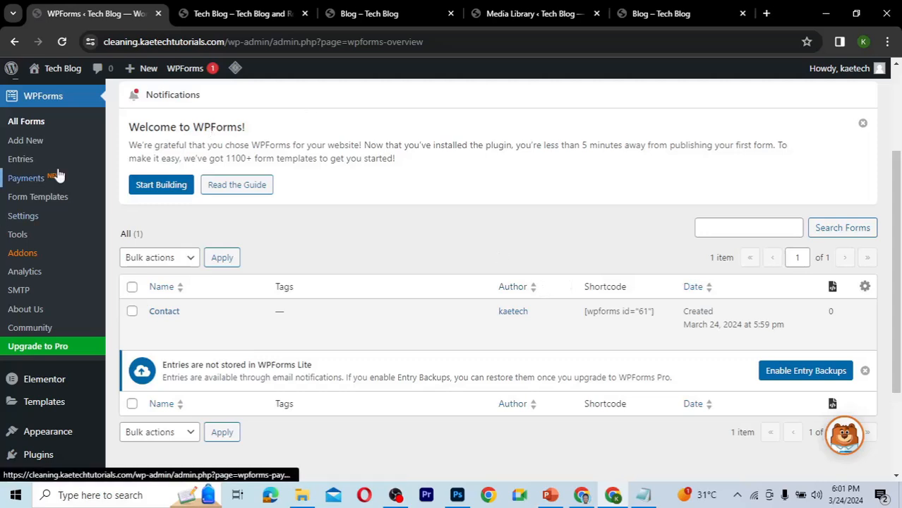
Open the Contact page from the pages list for editing.
{"action": "scroll", "coordinate": [57, 173], "scroll_direction": "up", "scroll_amount": 2}
{"action": "mouse_move", "coordinate": [24, 180]}
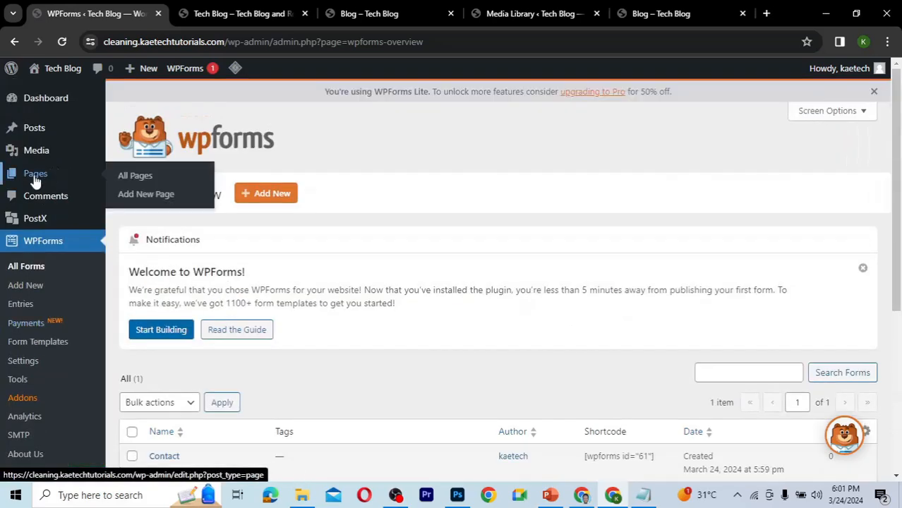
{"action": "left_click", "coordinate": [141, 179]}
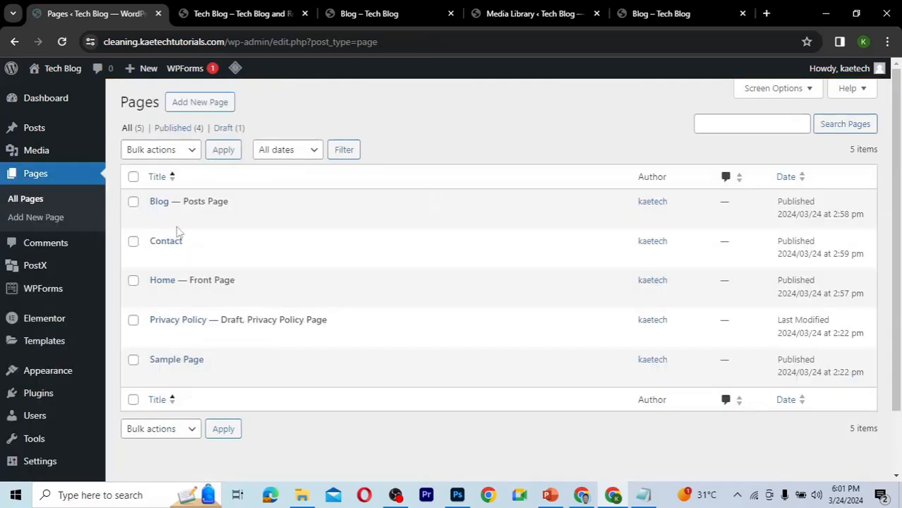
{"action": "mouse_move", "coordinate": [159, 259]}
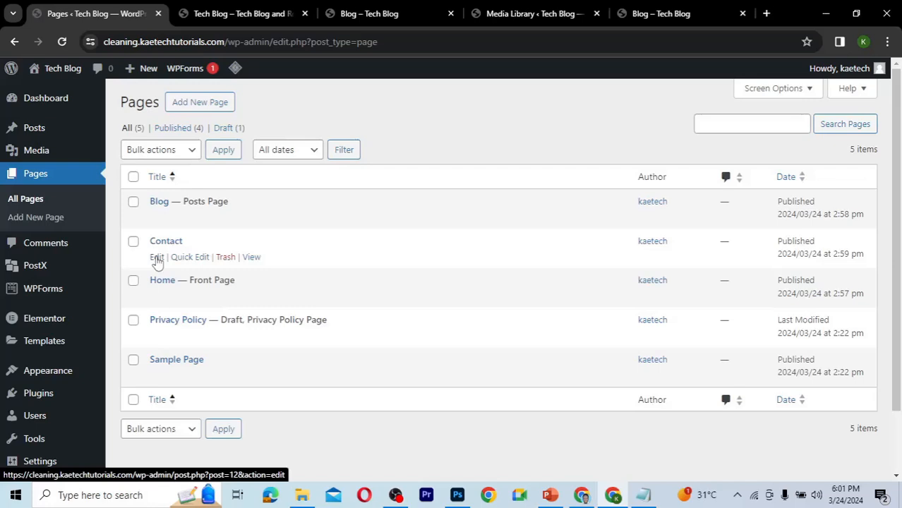
{"action": "left_click", "coordinate": [157, 258]}
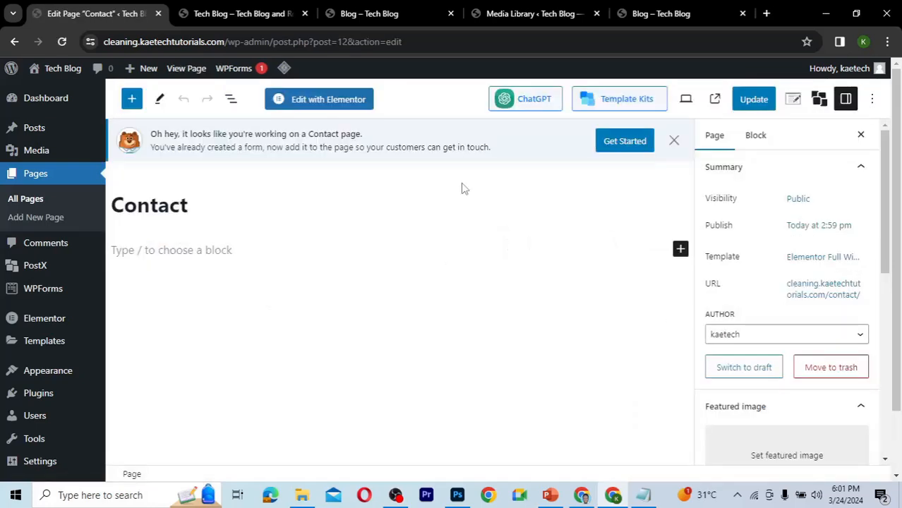
Open the Contact page in Elementor, dismiss the AI introduction, and close the Navigator panel.
{"action": "left_click", "coordinate": [327, 100]}
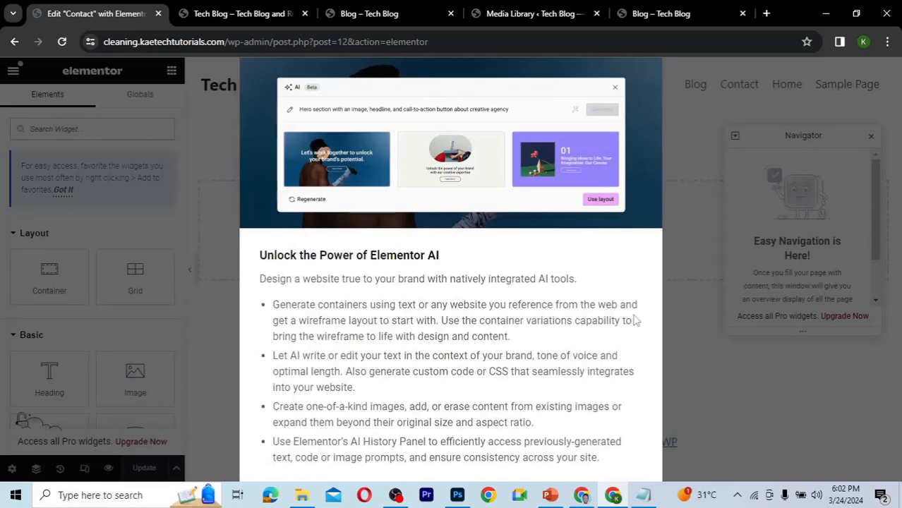
{"action": "key", "text": "ctrl+minus"}
{"action": "key", "text": "ctrl+minus"}
{"action": "key", "text": "ctrl+minus"}
{"action": "left_click", "coordinate": [572, 453]}
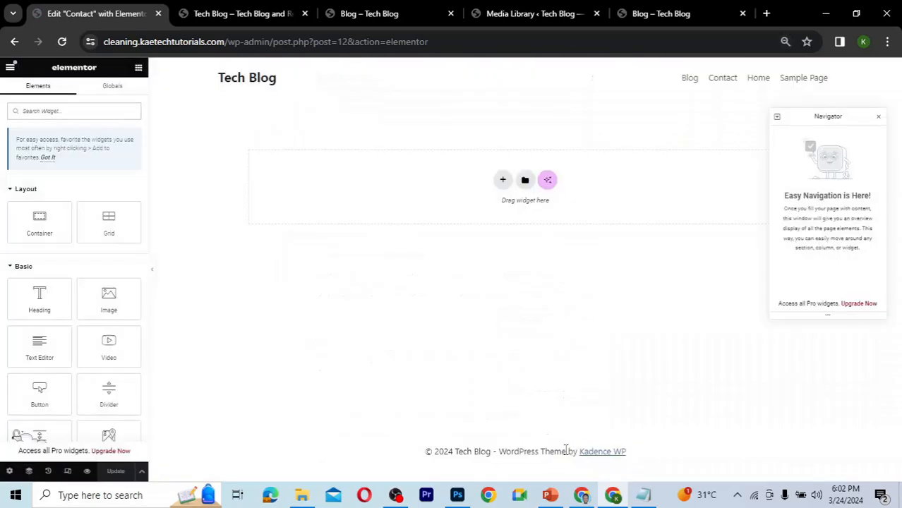
{"action": "key", "text": "ctrl+plus"}
{"action": "key", "text": "ctrl+plus"}
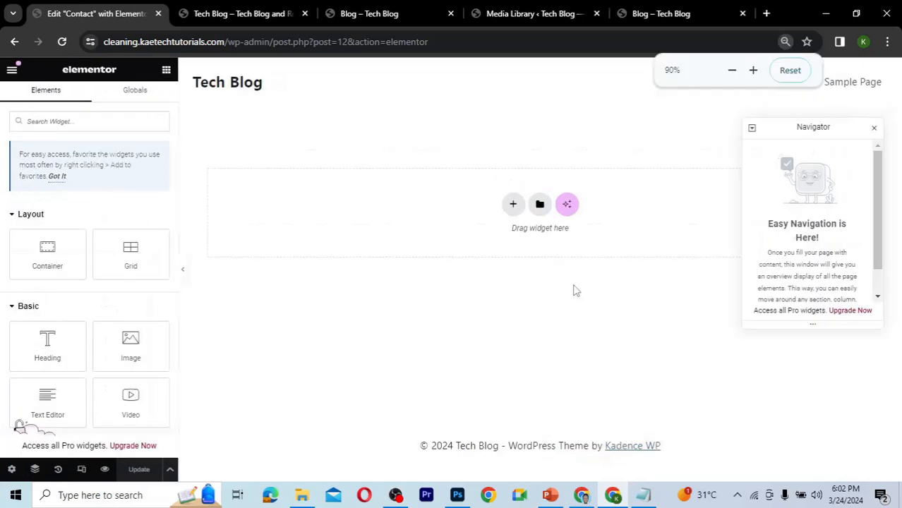
{"action": "key", "text": "ctrl+plus"}
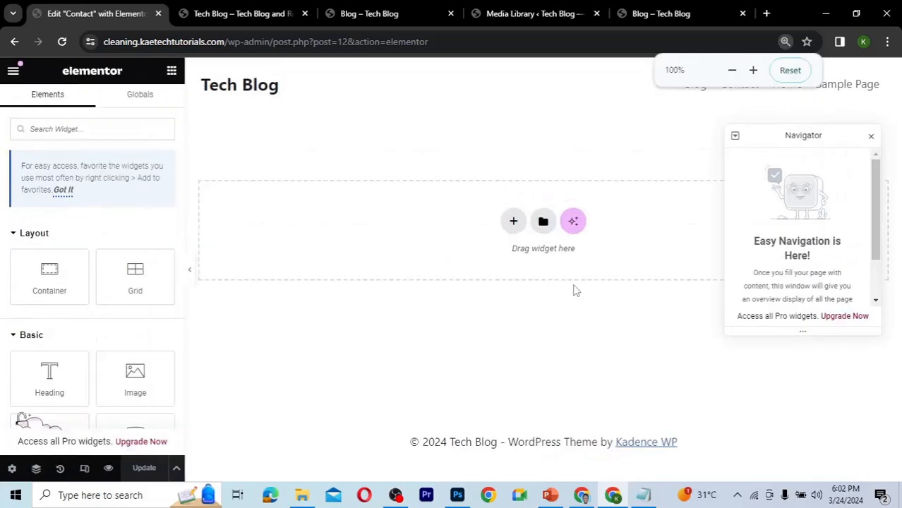
{"action": "left_click", "coordinate": [873, 139]}
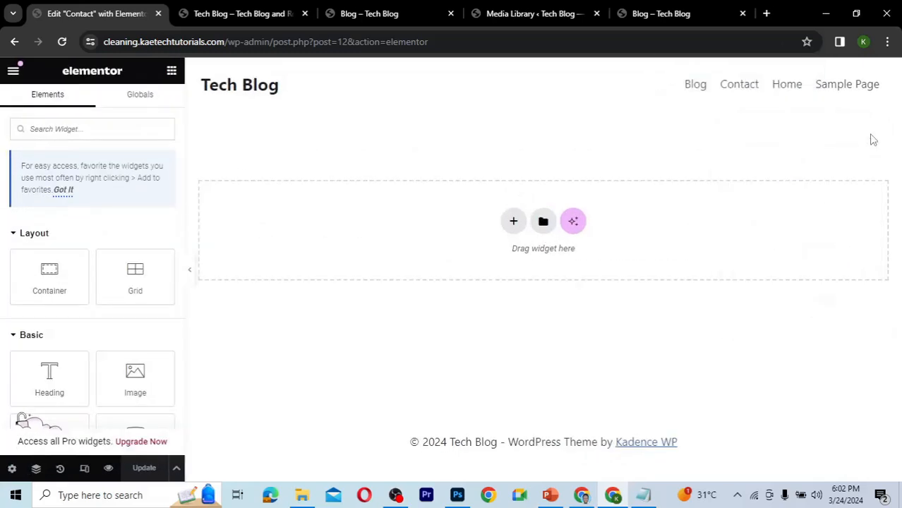
Add a single-column container and set its minimum height to 300 px.
{"action": "left_click", "coordinate": [514, 221]}
{"action": "left_click", "coordinate": [493, 261]}
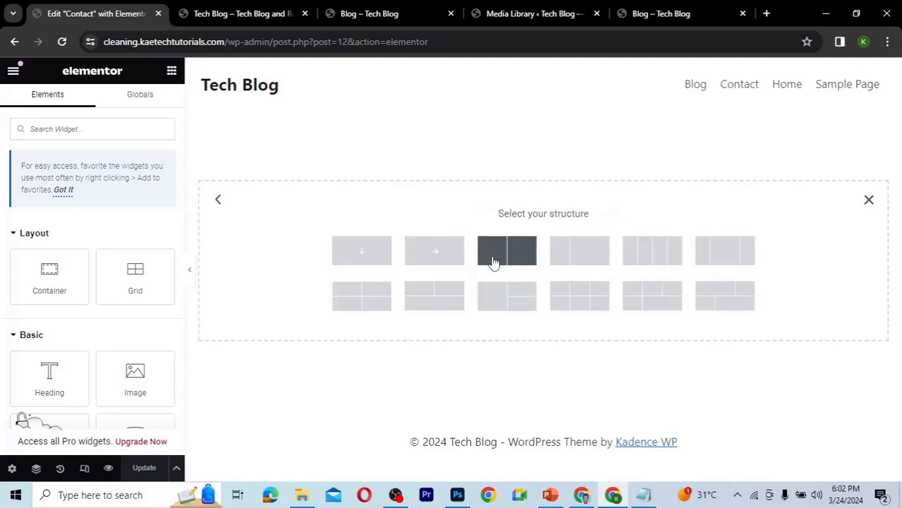
{"action": "left_click", "coordinate": [364, 253]}
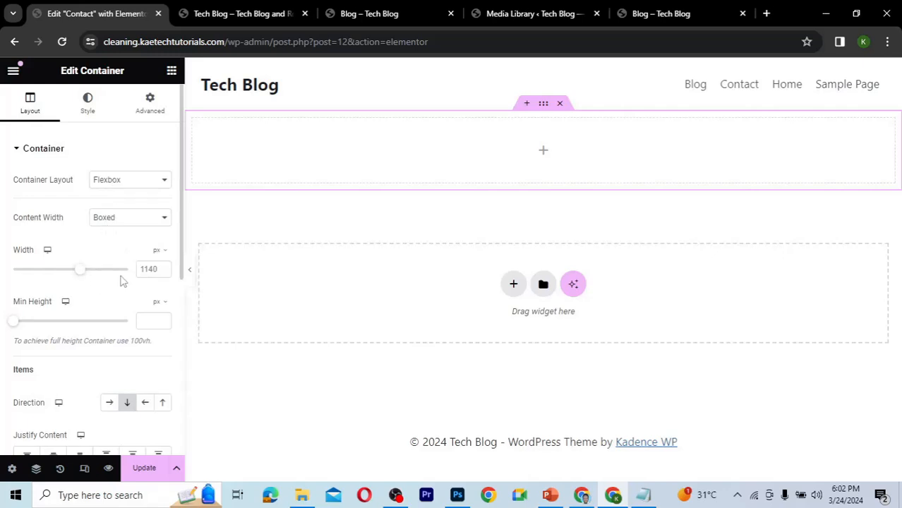
{"action": "left_click", "coordinate": [150, 322]}
{"action": "type", "text": "300"}
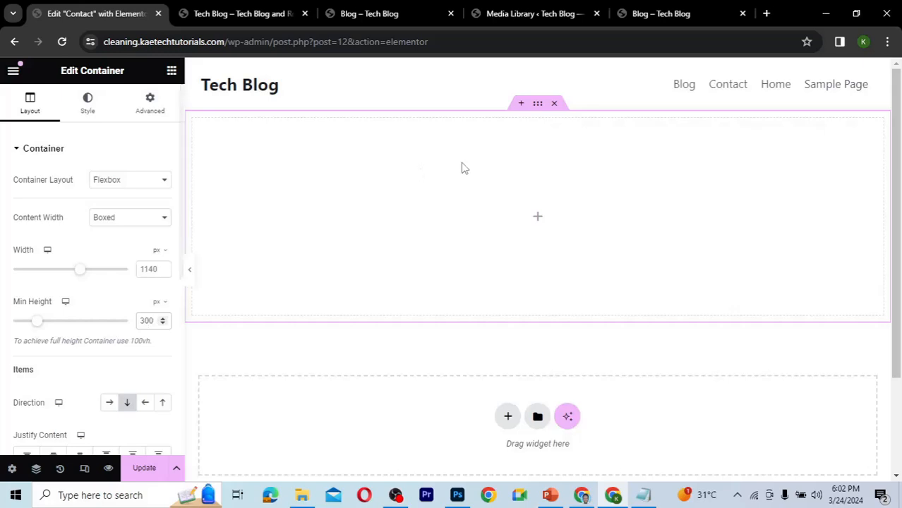
Give the container a classic background using the Phone-1 image from the media library.
{"action": "left_click", "coordinate": [87, 120]}
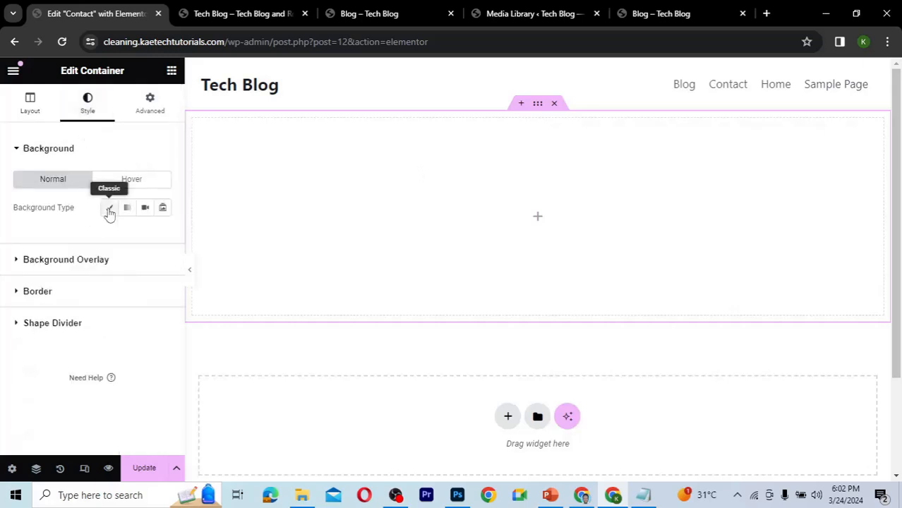
{"action": "left_click", "coordinate": [110, 210]}
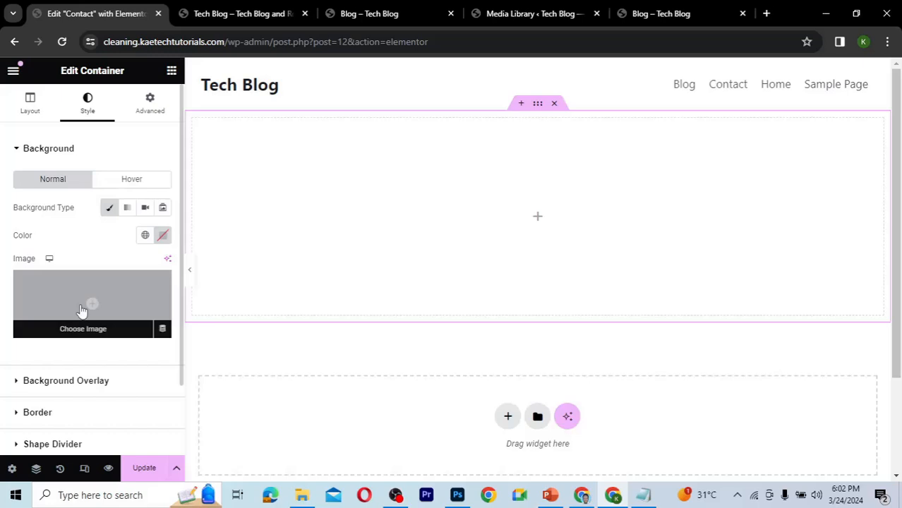
{"action": "left_click", "coordinate": [83, 311]}
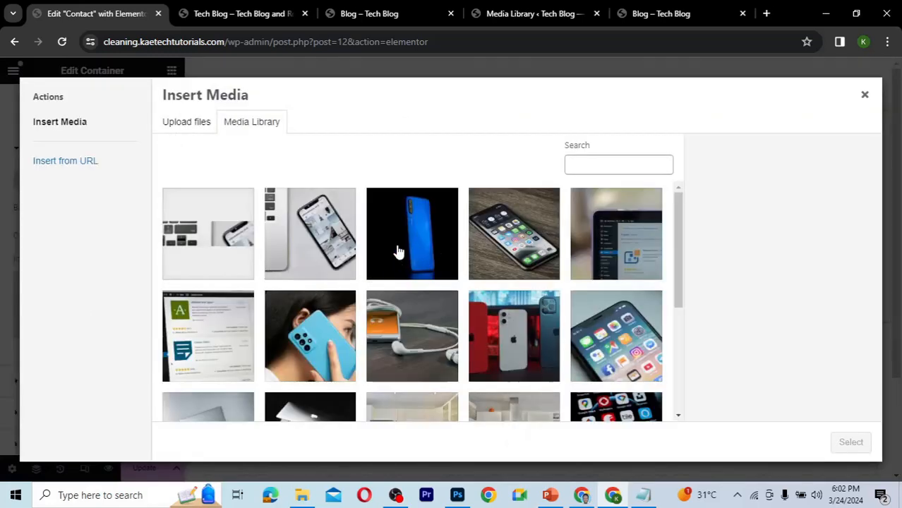
{"action": "left_click", "coordinate": [398, 251]}
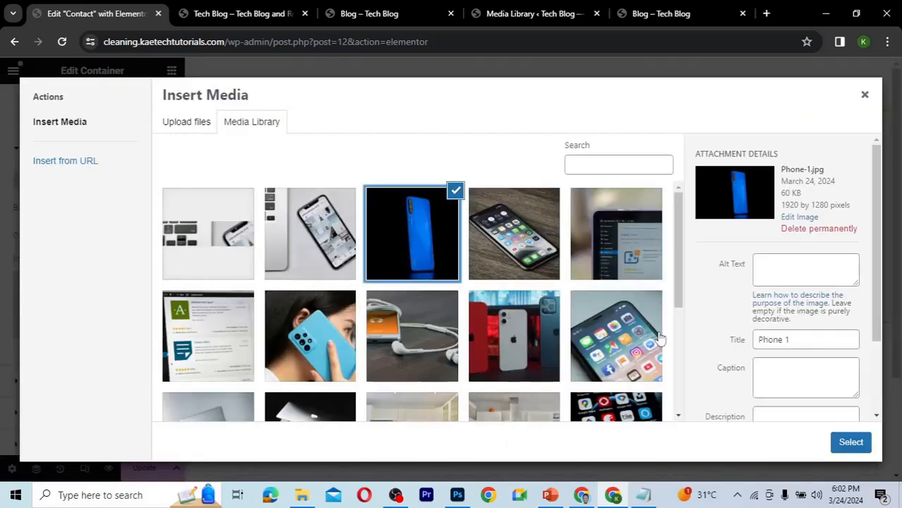
{"action": "left_click", "coordinate": [850, 442]}
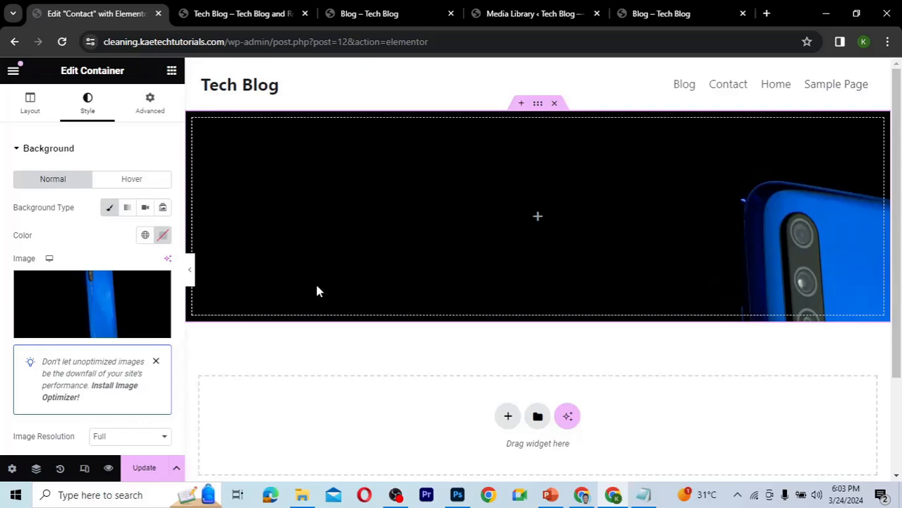
Add a Heading widget inside the container and set its title to Contact Us.
{"action": "scroll", "coordinate": [92, 278], "scroll_direction": "down", "scroll_amount": 3}
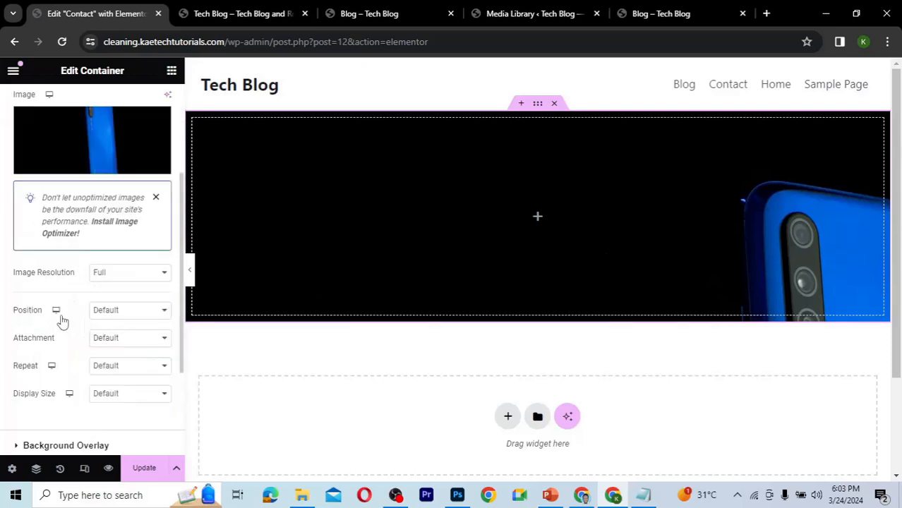
{"action": "left_click", "coordinate": [538, 222]}
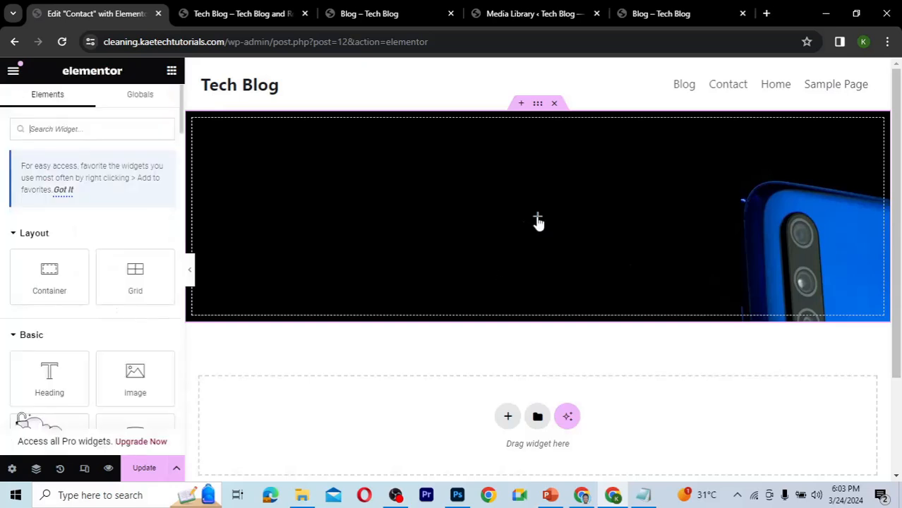
{"action": "left_click_drag", "start_coordinate": [49, 374], "coordinate": [504, 225]}
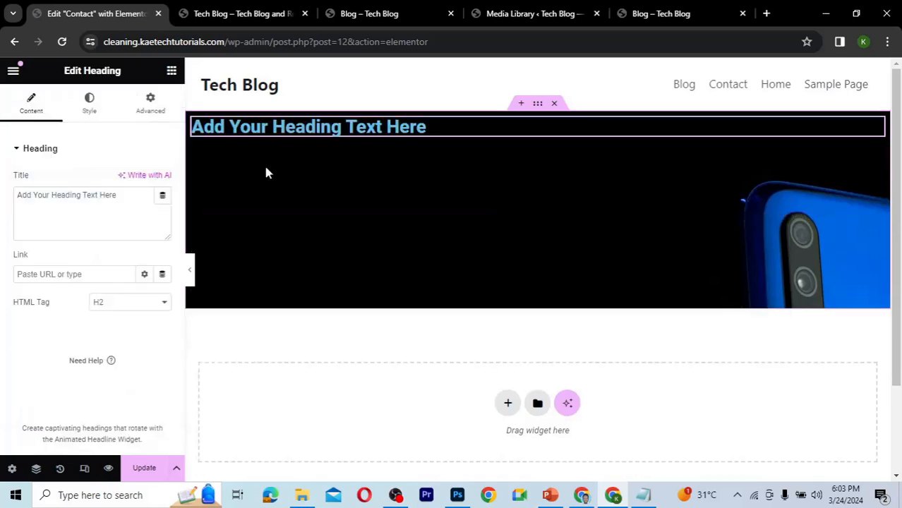
{"action": "triple_click", "coordinate": [91, 197]}
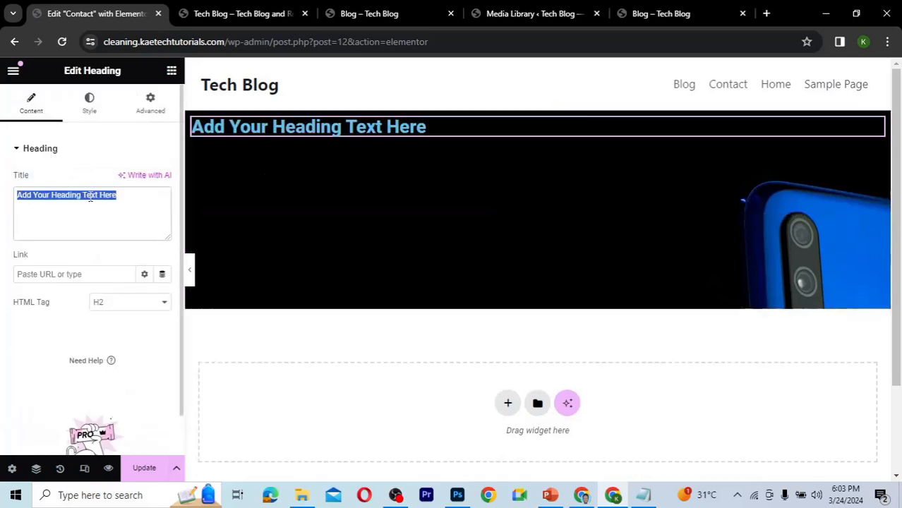
{"action": "type", "text": "Contact"}
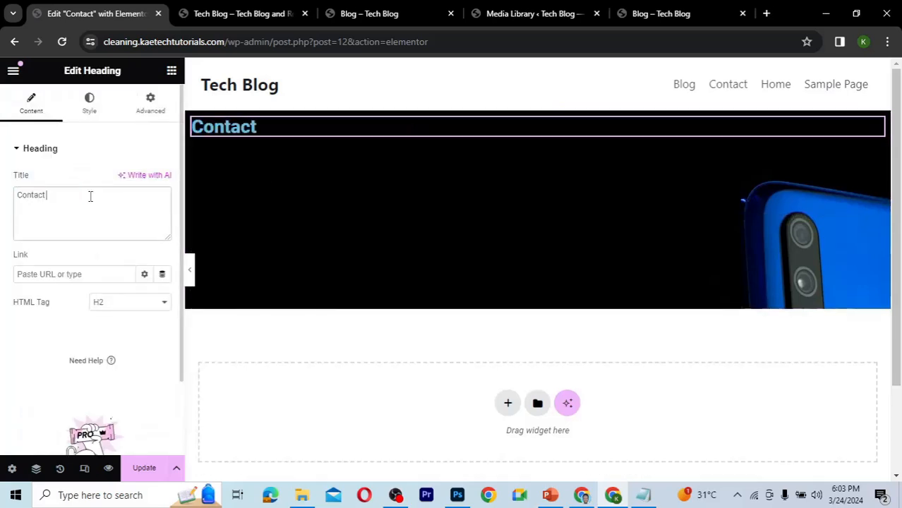
{"action": "type", "text": " Us"}
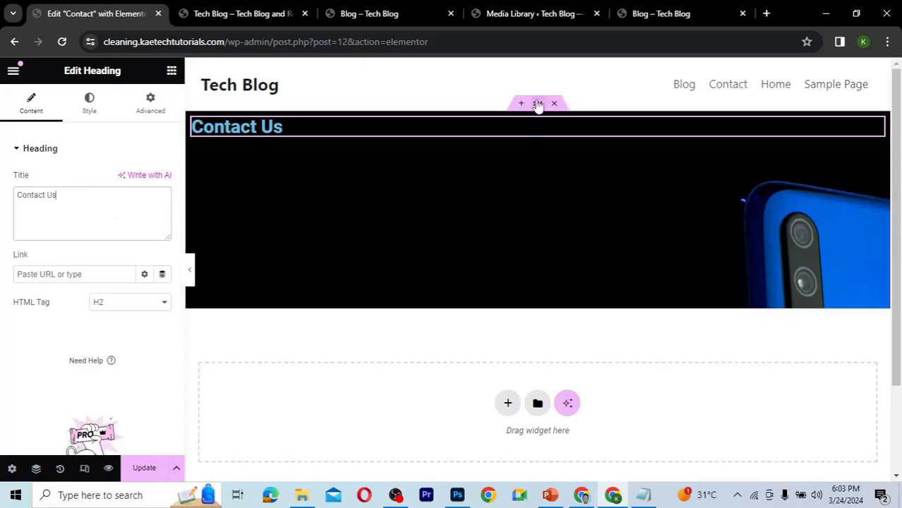
Center the container's content by setting Justify Content and Align Items to center.
{"action": "left_click", "coordinate": [538, 103]}
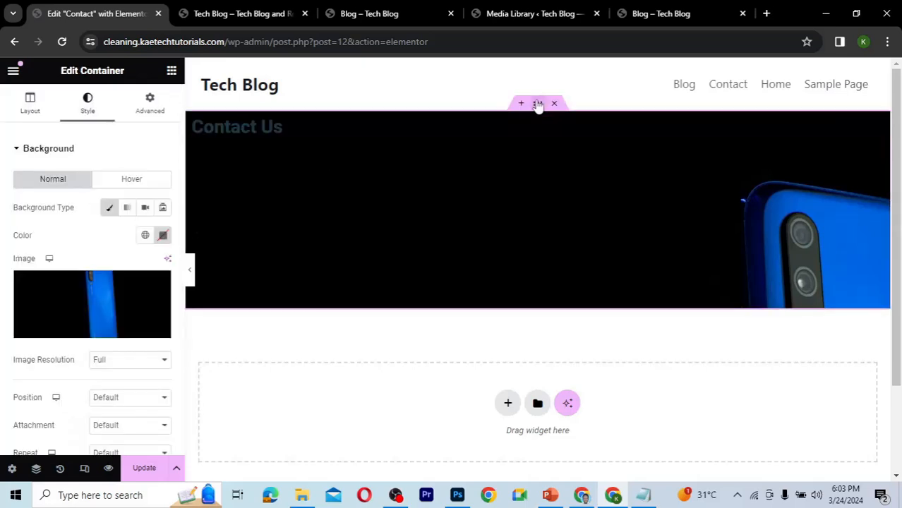
{"action": "left_click", "coordinate": [30, 105]}
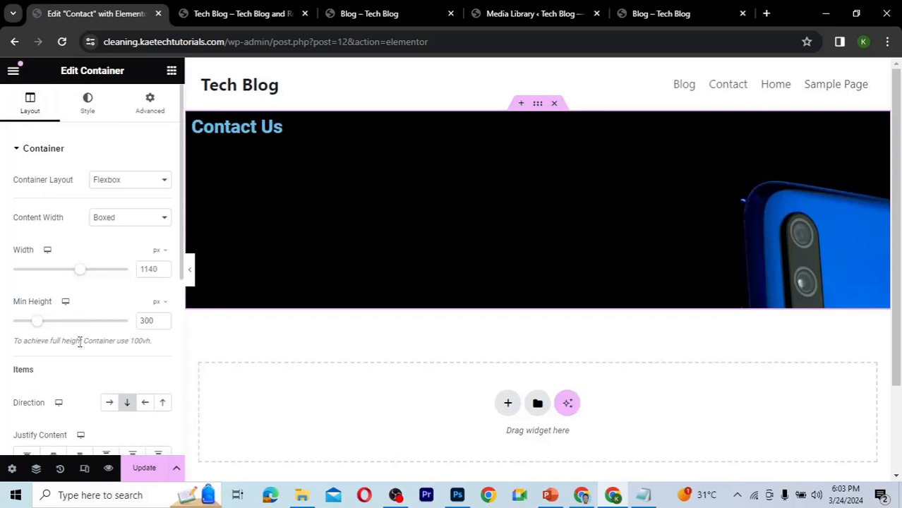
{"action": "scroll", "coordinate": [78, 339], "scroll_direction": "down", "scroll_amount": 2}
{"action": "left_click", "coordinate": [53, 291]}
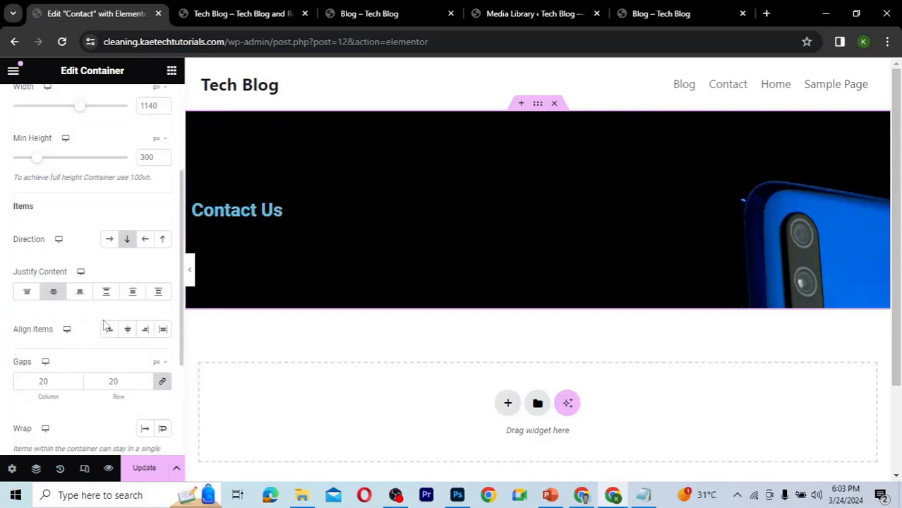
{"action": "left_click", "coordinate": [128, 330]}
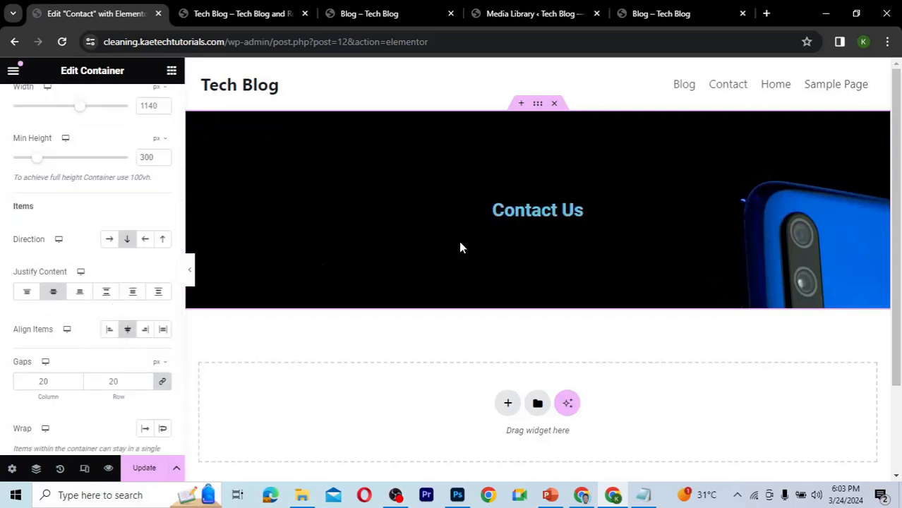
Center-align the heading and set its text color to #FFFFFF.
{"action": "left_click", "coordinate": [576, 211]}
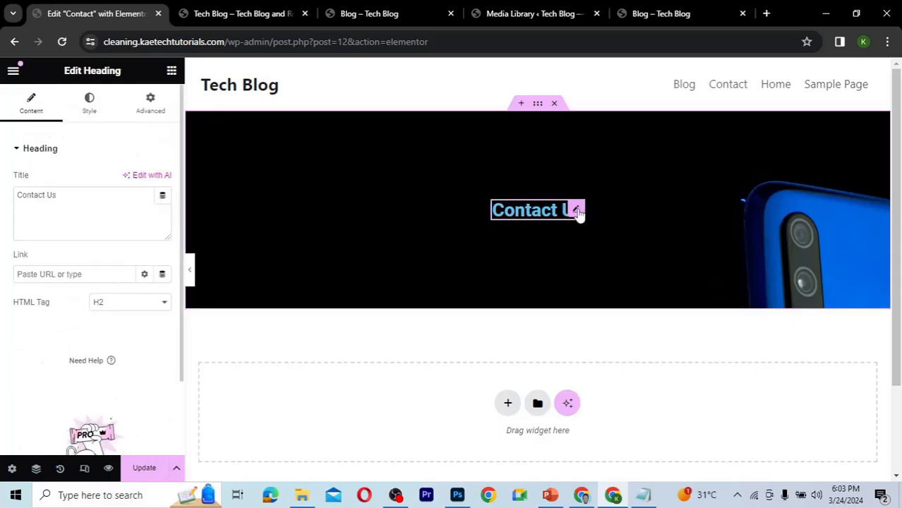
{"action": "left_click", "coordinate": [87, 121]}
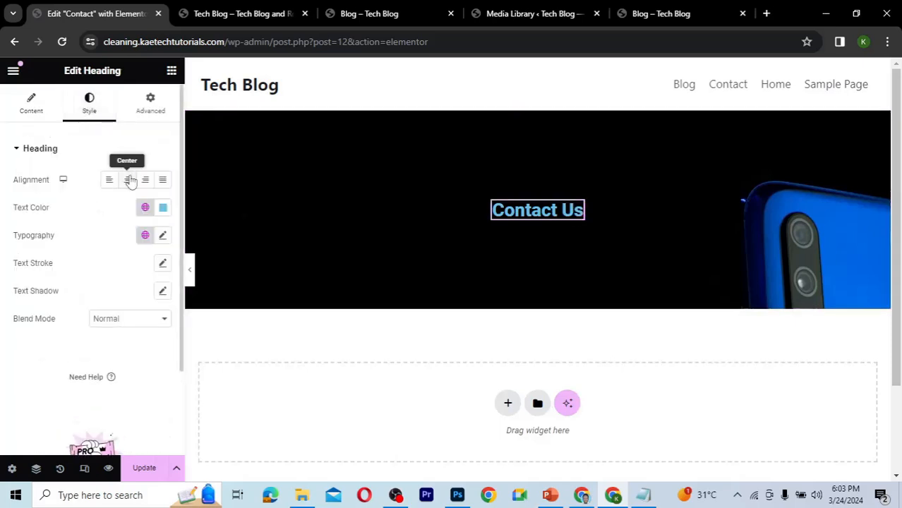
{"action": "left_click", "coordinate": [127, 179]}
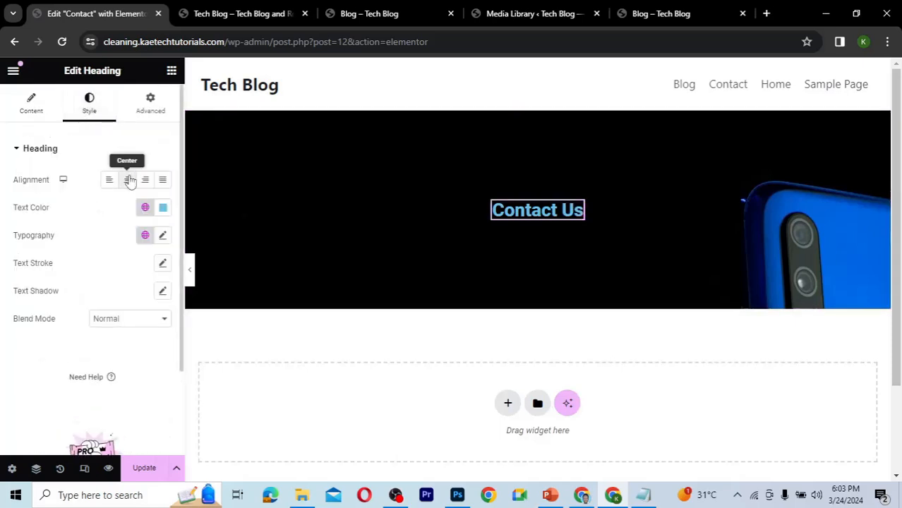
{"action": "left_click", "coordinate": [163, 208]}
{"action": "type", "text": "#FFFFFF"}
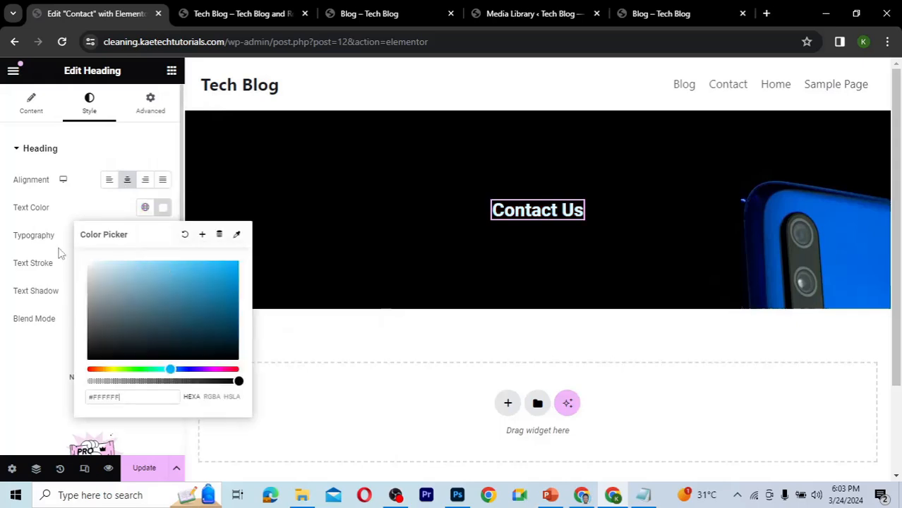
{"action": "left_click", "coordinate": [83, 207]}
Set the heading's typography to the Arial font family at 55 px.
{"action": "left_click", "coordinate": [163, 236]}
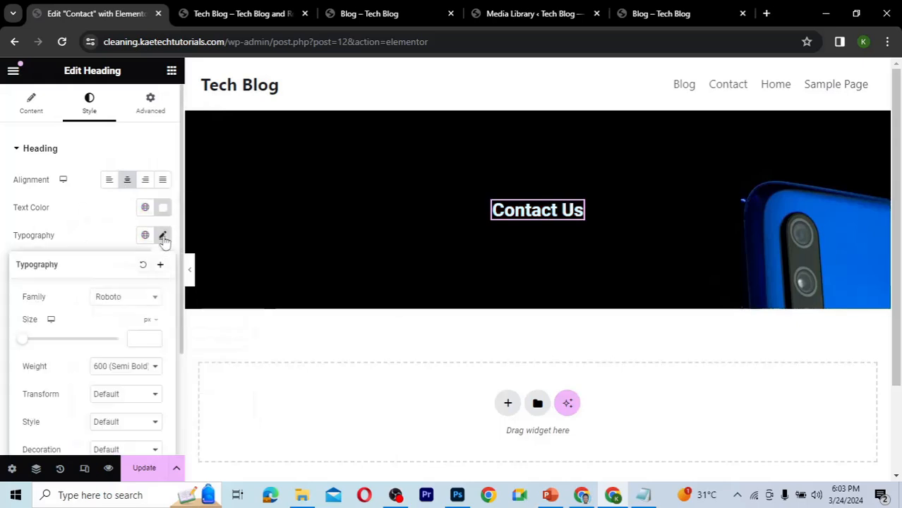
{"action": "left_click", "coordinate": [114, 298]}
{"action": "type", "text": "arial"}
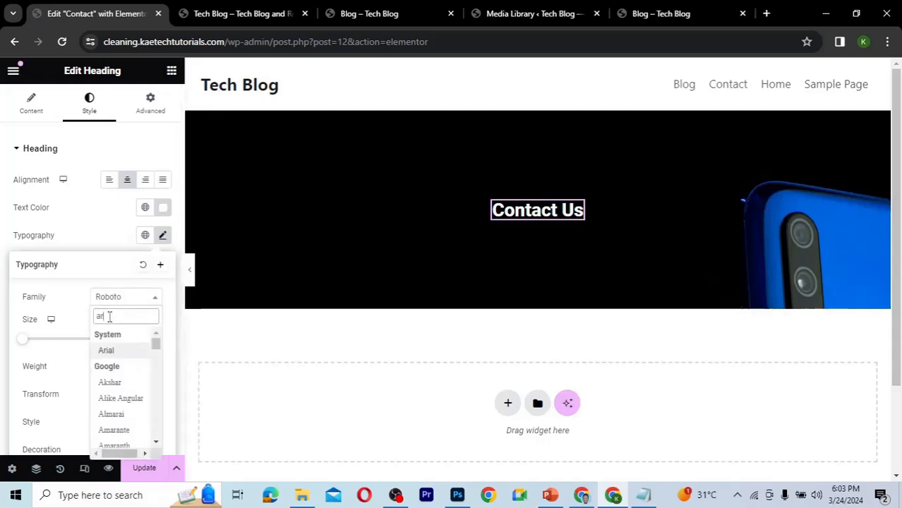
{"action": "left_click", "coordinate": [107, 352]}
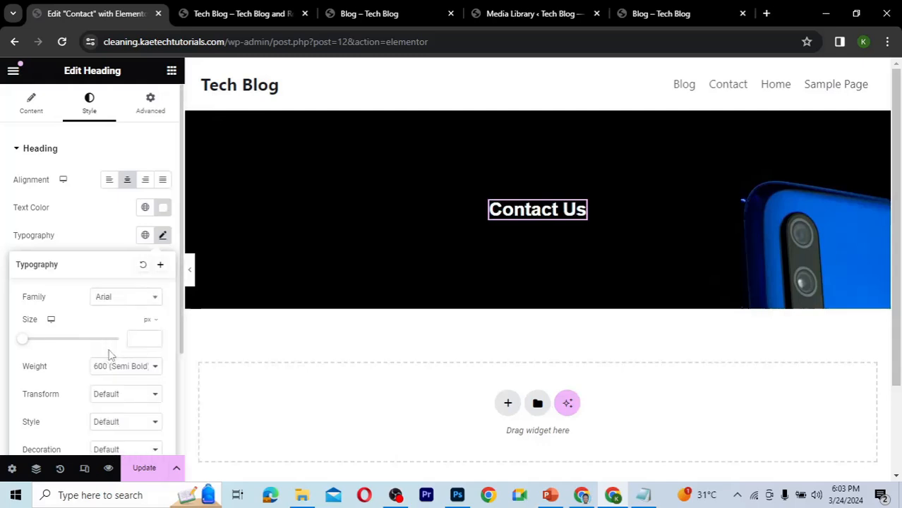
{"action": "left_click", "coordinate": [137, 341]}
{"action": "type", "text": "55"}
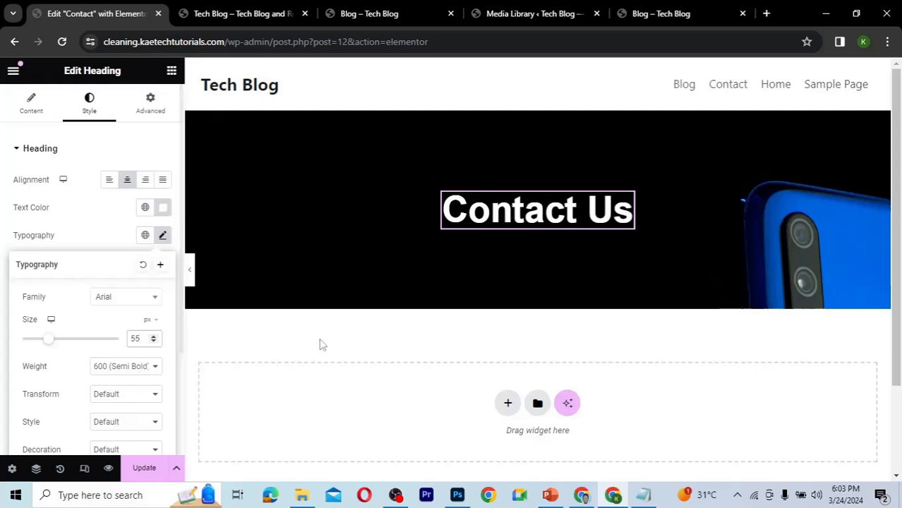
Add a new flexbox container with a two-column structure below the Contact Us section.
{"action": "scroll", "coordinate": [513, 258], "scroll_direction": "down", "scroll_amount": 1}
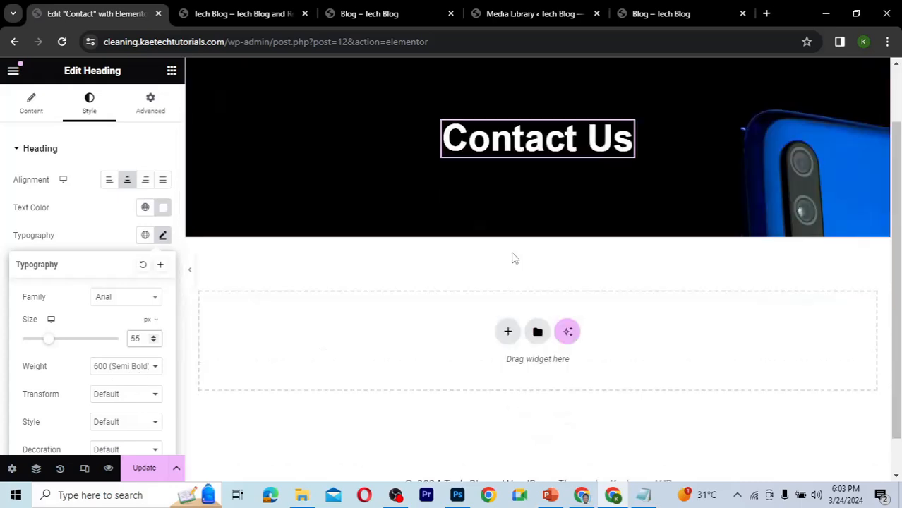
{"action": "scroll", "coordinate": [513, 259], "scroll_direction": "up", "scroll_amount": 1}
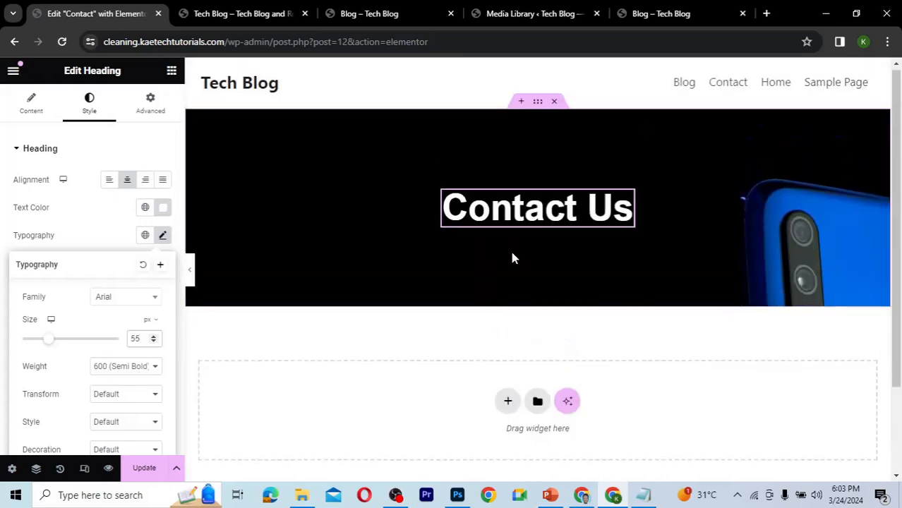
{"action": "scroll", "coordinate": [514, 258], "scroll_direction": "down", "scroll_amount": 1}
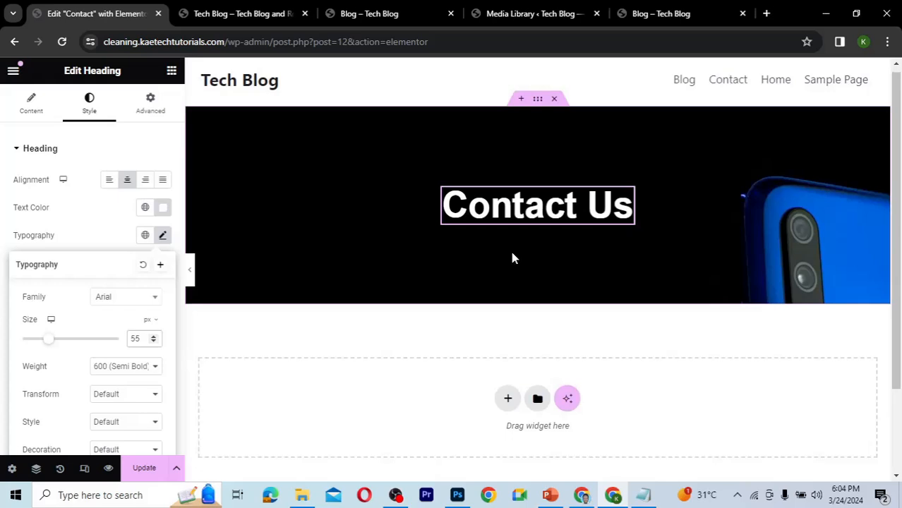
{"action": "scroll", "coordinate": [513, 259], "scroll_direction": "down", "scroll_amount": 1}
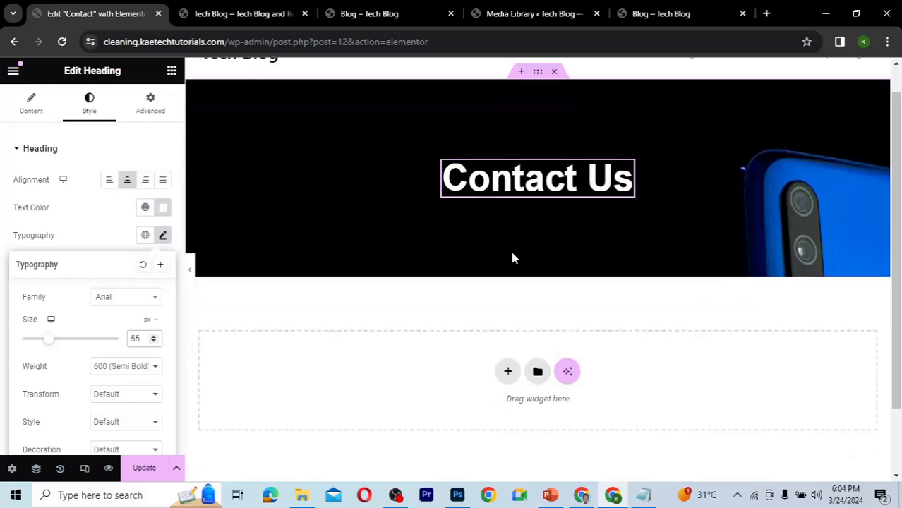
{"action": "scroll", "coordinate": [514, 258], "scroll_direction": "down", "scroll_amount": 1}
{"action": "scroll", "coordinate": [514, 258], "scroll_direction": "down", "scroll_amount": 1}
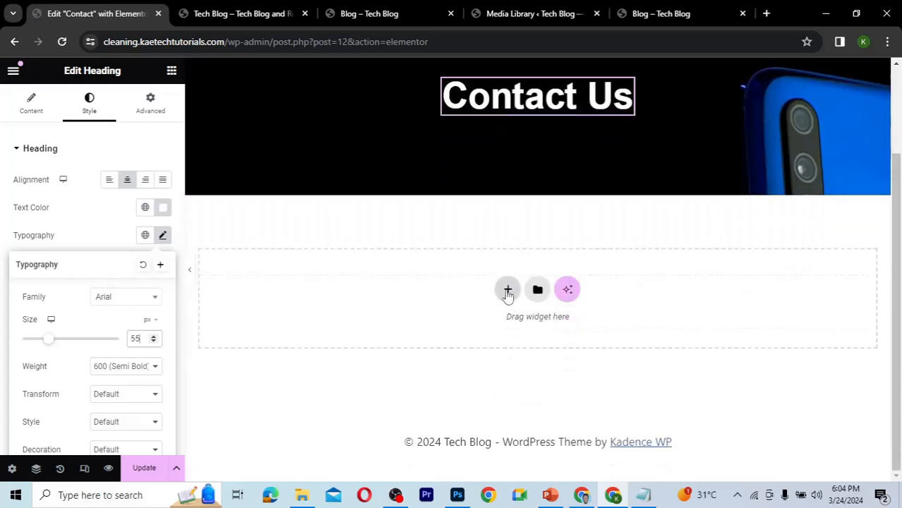
{"action": "left_click", "coordinate": [507, 289]}
{"action": "scroll", "coordinate": [505, 289], "scroll_direction": "down", "scroll_amount": 2}
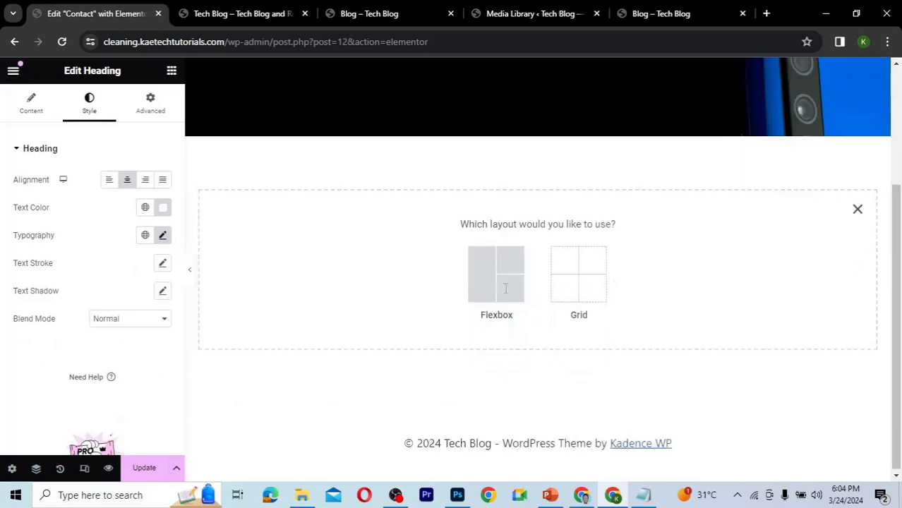
{"action": "left_click", "coordinate": [494, 281]}
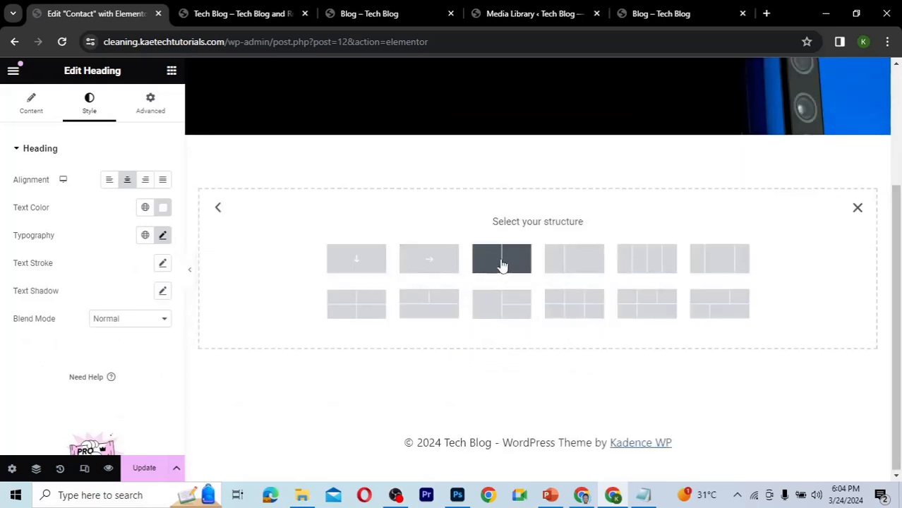
{"action": "left_click", "coordinate": [501, 264]}
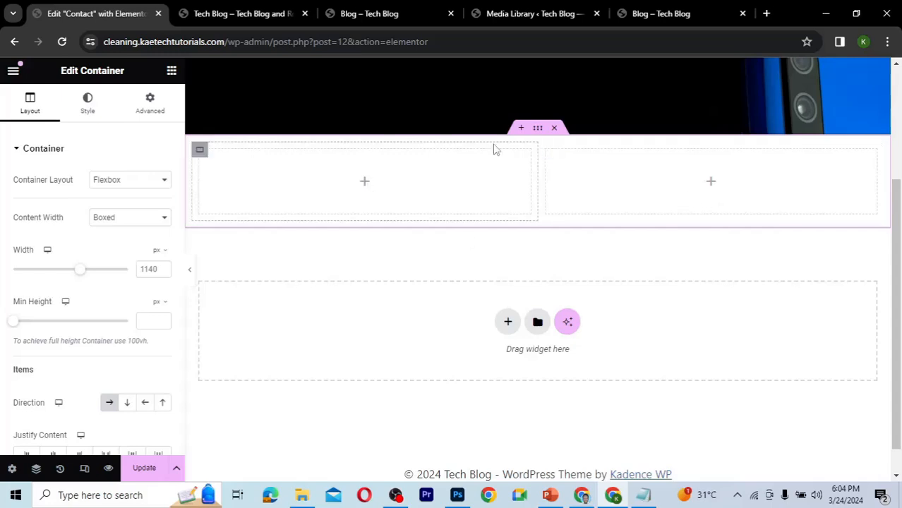
Set the two-column container's padding to 50 px top and bottom and 0 on the sides.
{"action": "left_click", "coordinate": [150, 111]}
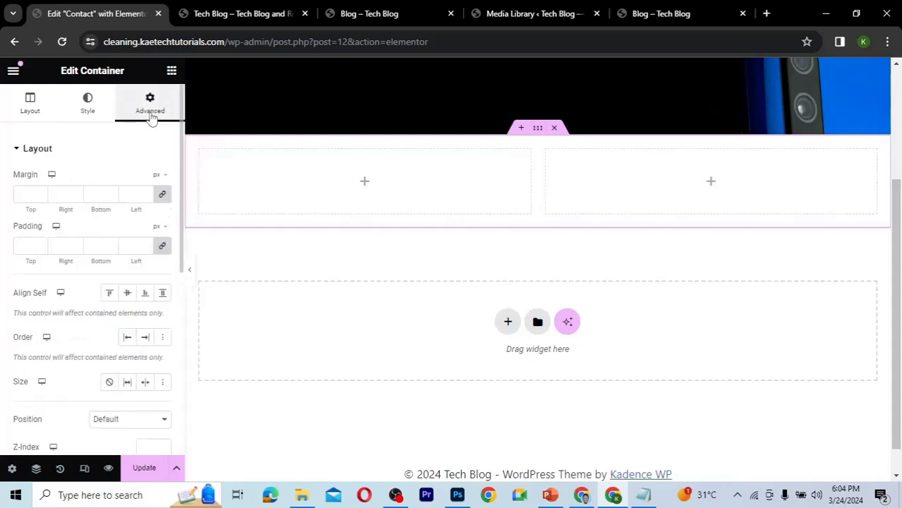
{"action": "left_click", "coordinate": [23, 249]}
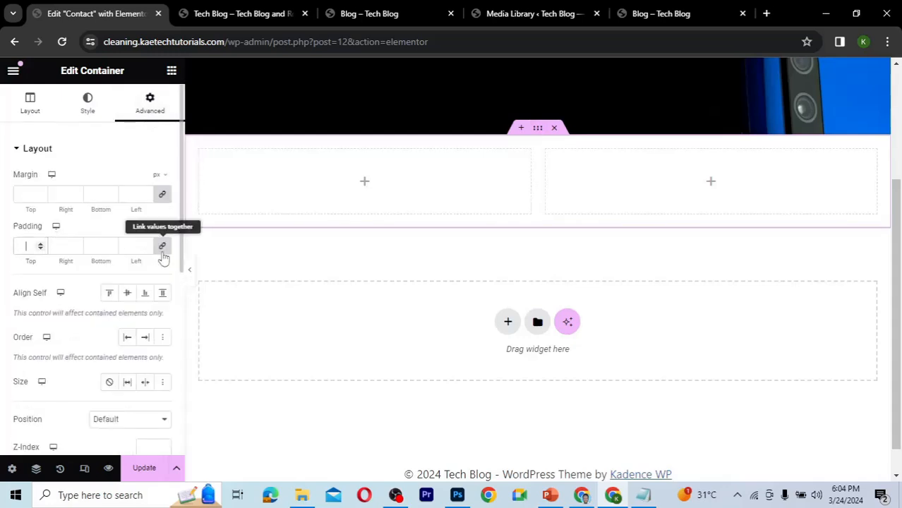
{"action": "type", "text": "0"}
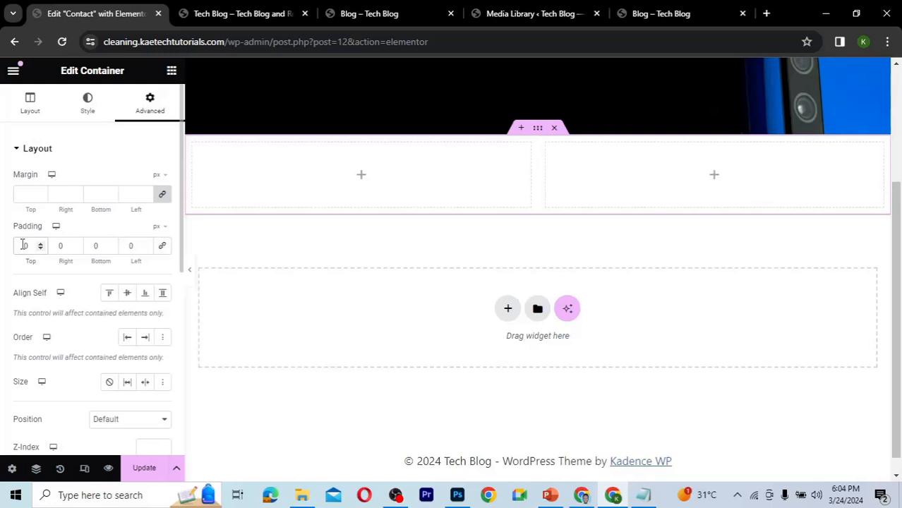
{"action": "left_click", "coordinate": [23, 245]}
{"action": "type", "text": "5"}
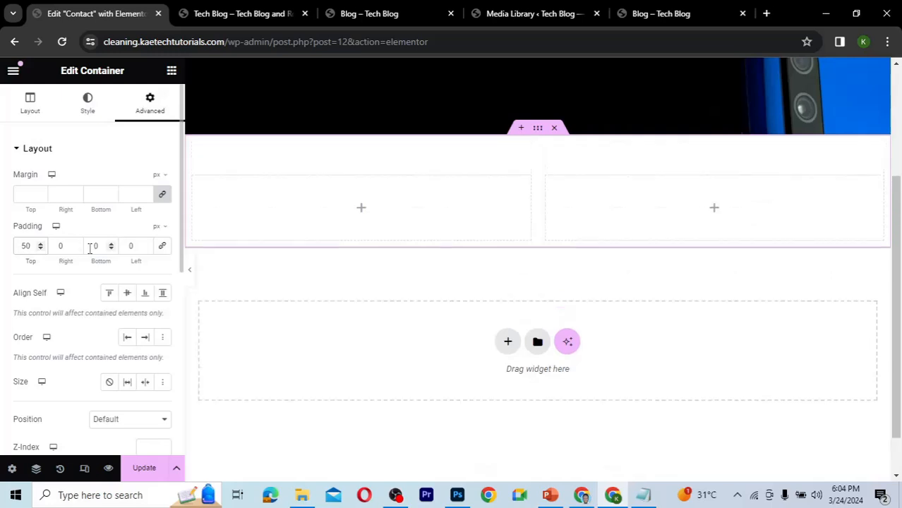
{"action": "left_click", "coordinate": [90, 247]}
{"action": "type", "text": "5"}
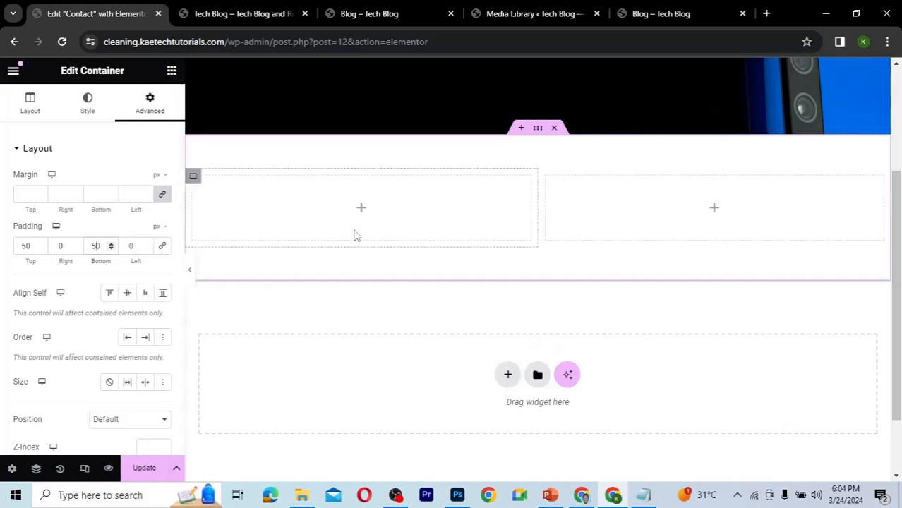
Set the container's column gap to 40 px.
{"action": "left_click", "coordinate": [38, 110]}
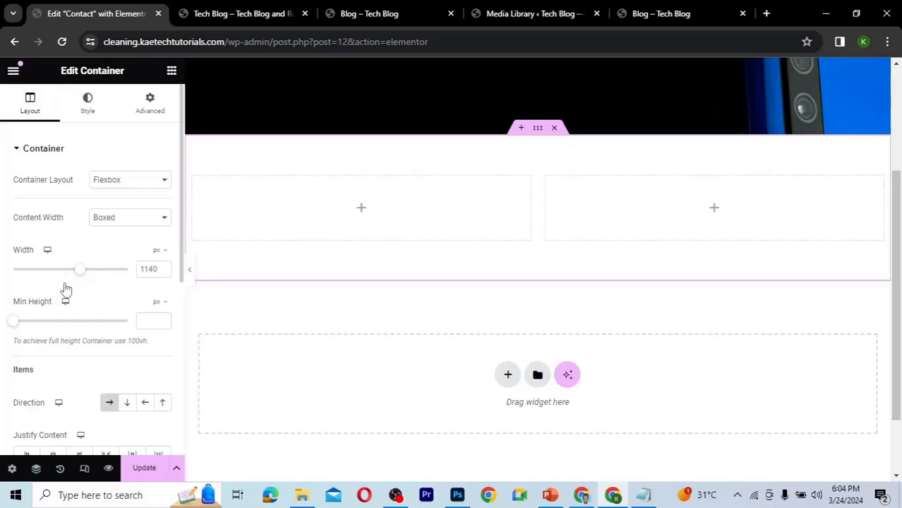
{"action": "scroll", "coordinate": [64, 288], "scroll_direction": "down", "scroll_amount": 5}
{"action": "left_click", "coordinate": [25, 226]}
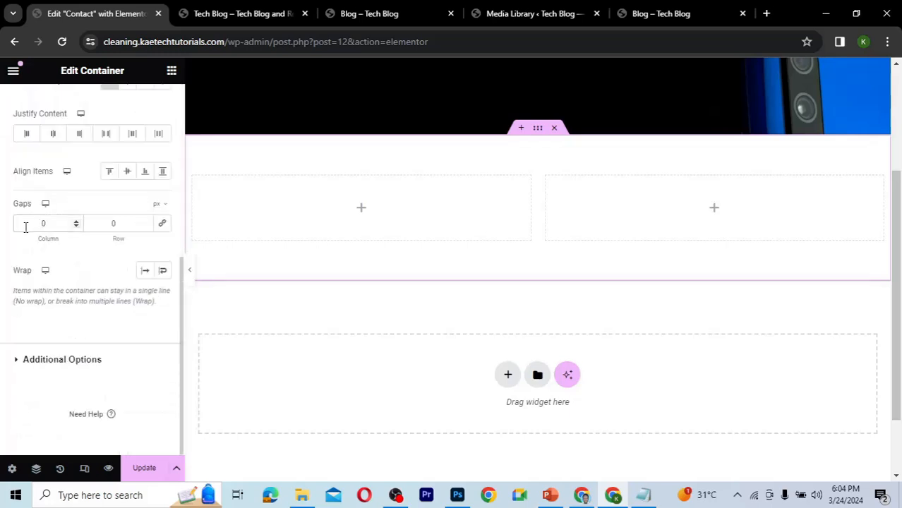
{"action": "type", "text": "40"}
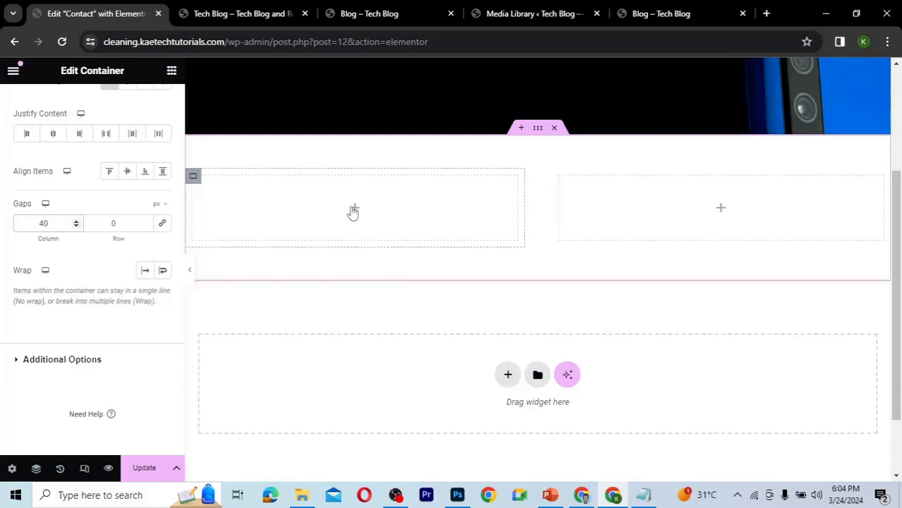
Search the widgets for maps and place a Google Maps widget in the left column.
{"action": "left_click", "coordinate": [354, 209]}
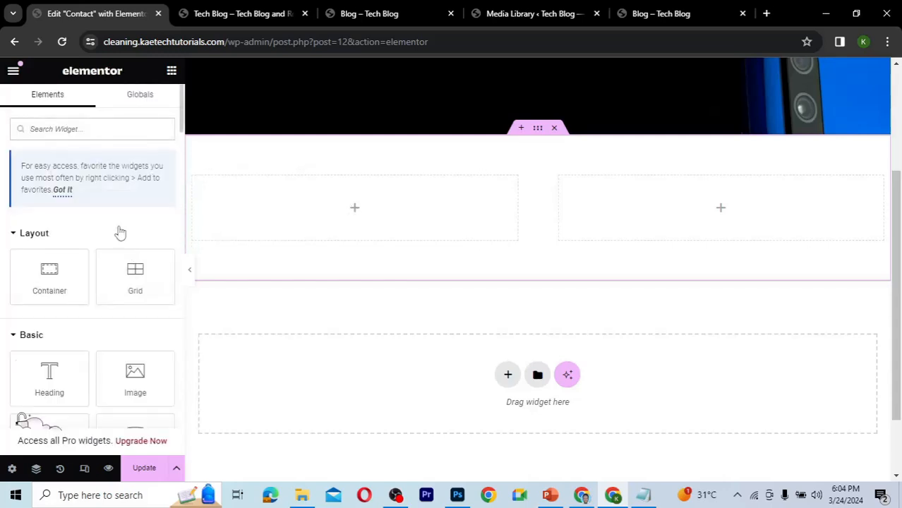
{"action": "left_click", "coordinate": [82, 124]}
{"action": "type", "text": "ma"}
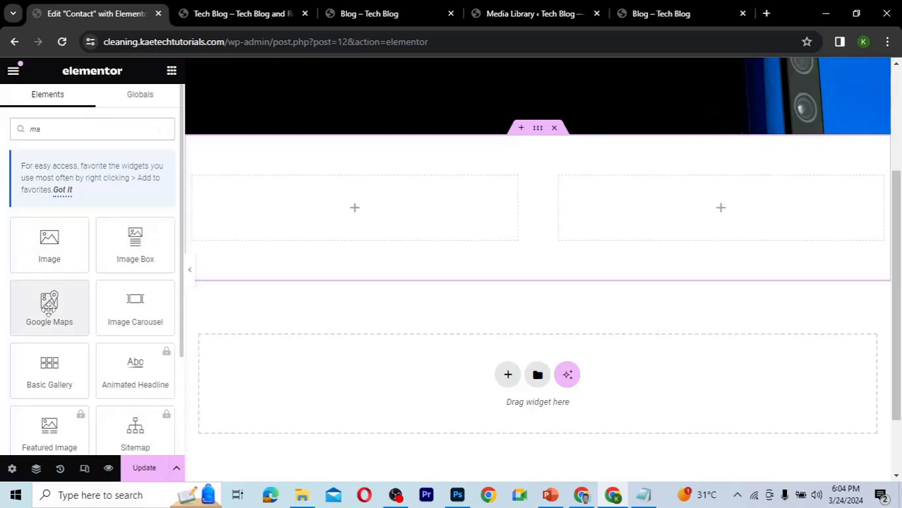
{"action": "left_click_drag", "start_coordinate": [49, 305], "coordinate": [348, 211]}
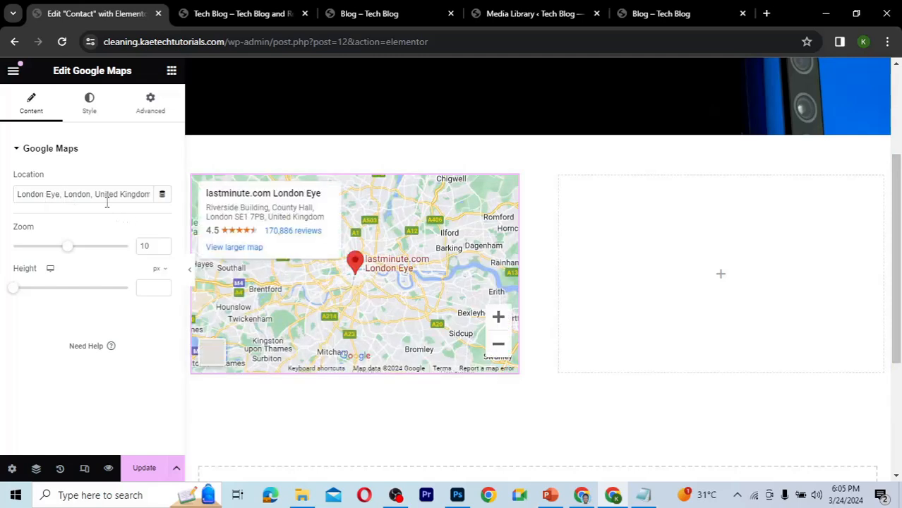
Search the widgets for form and place a WPForms widget in the right column.
{"action": "left_click", "coordinate": [721, 277]}
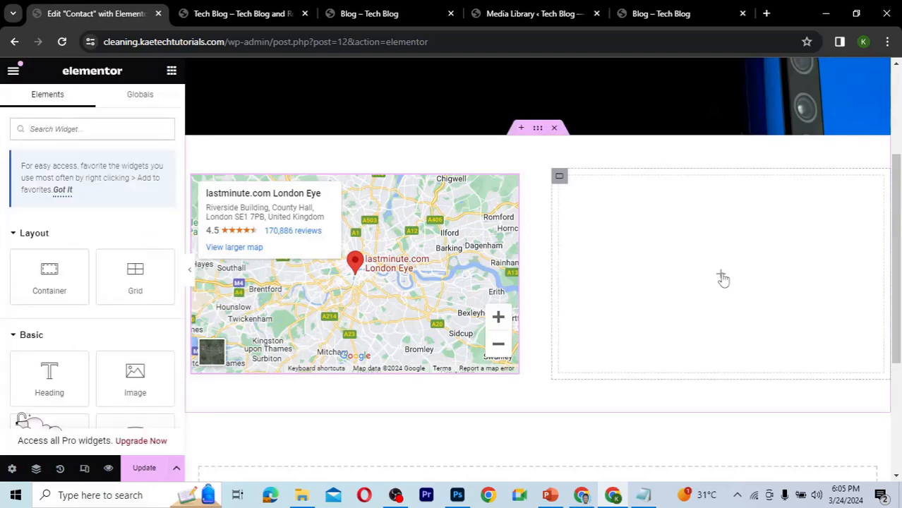
{"action": "left_click", "coordinate": [74, 130]}
{"action": "type", "text": "wp"}
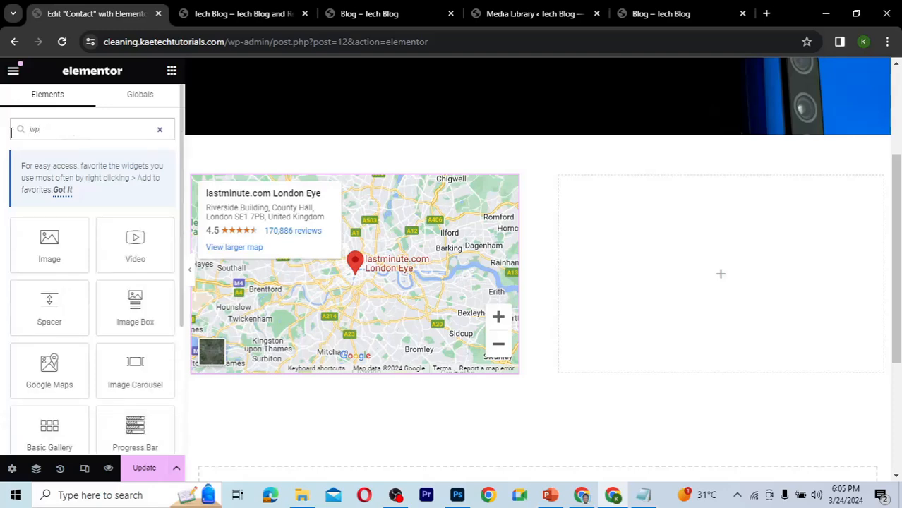
{"action": "key", "text": "ctrl+a"}
{"action": "type", "text": "foem"}
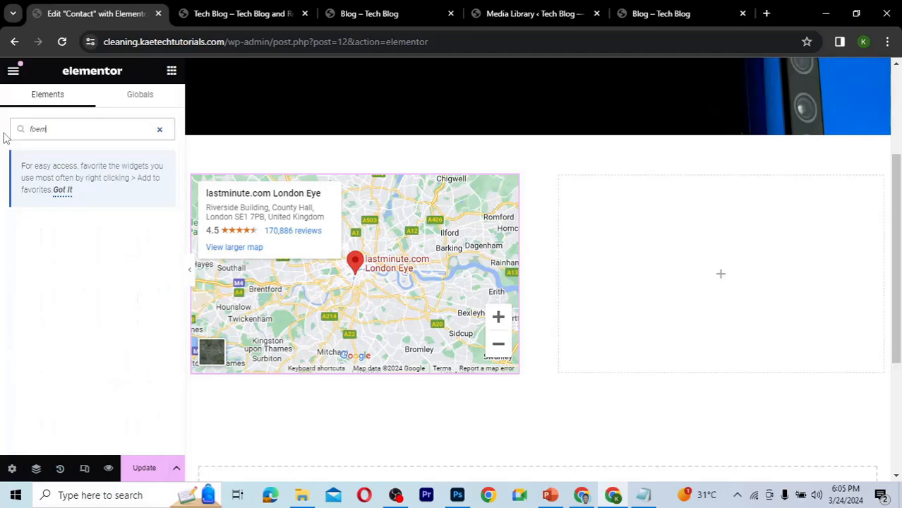
{"action": "key", "text": "BackSpace"}
{"action": "key", "text": "BackSpace"}
{"action": "type", "text": "rm"}
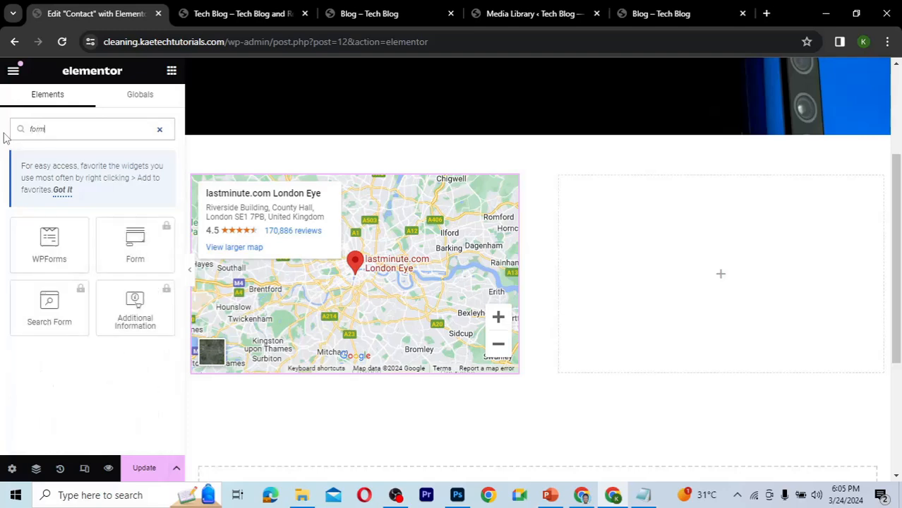
{"action": "left_click", "coordinate": [49, 245]}
{"action": "left_click_drag", "start_coordinate": [49, 245], "coordinate": [714, 281]}
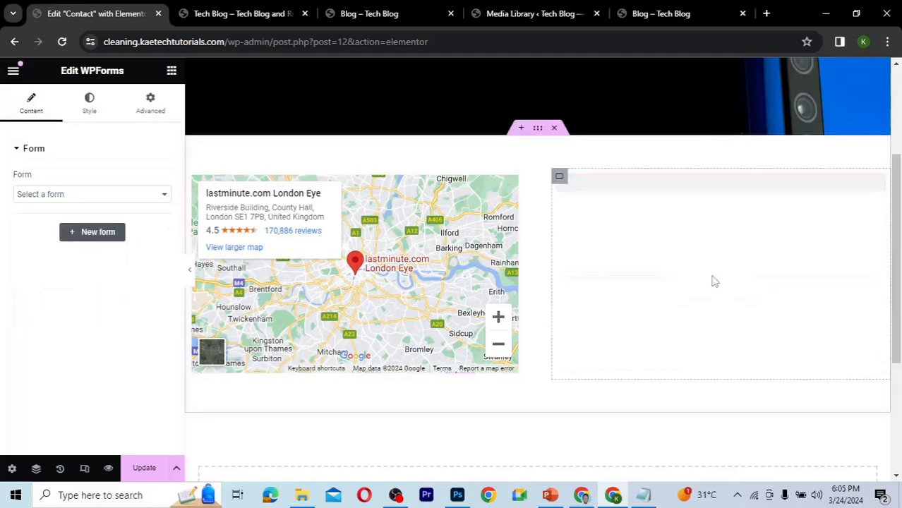
Select the Contact form for the WPForms widget.
{"action": "left_click", "coordinate": [118, 196]}
{"action": "left_click", "coordinate": [101, 219]}
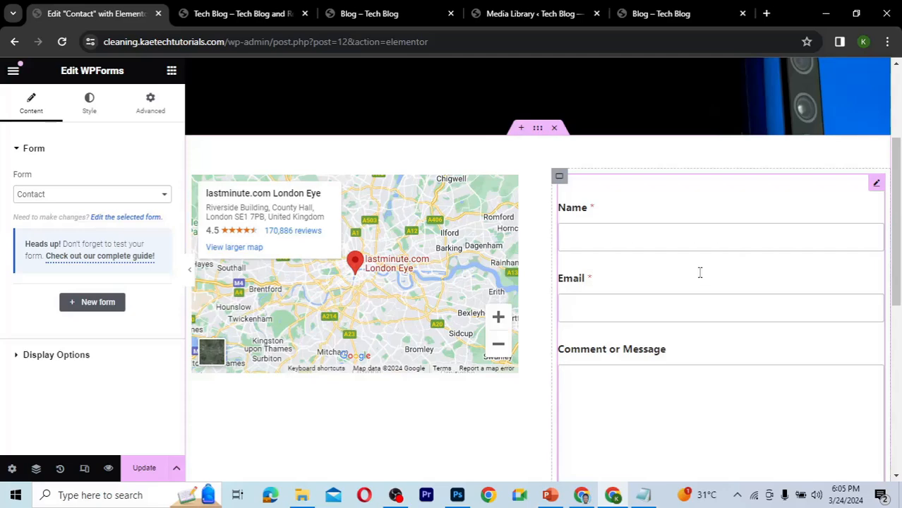
{"action": "scroll", "coordinate": [700, 272], "scroll_direction": "down", "scroll_amount": 2}
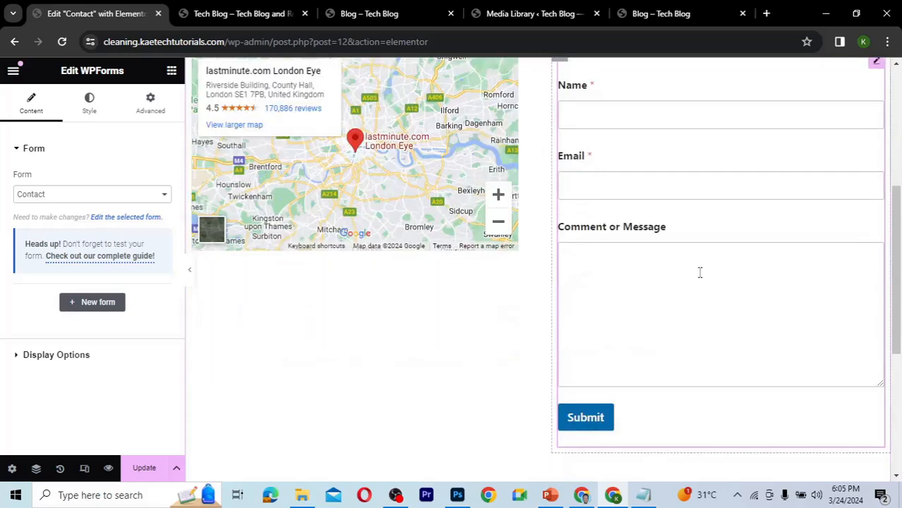
{"action": "scroll", "coordinate": [700, 273], "scroll_direction": "up", "scroll_amount": 1}
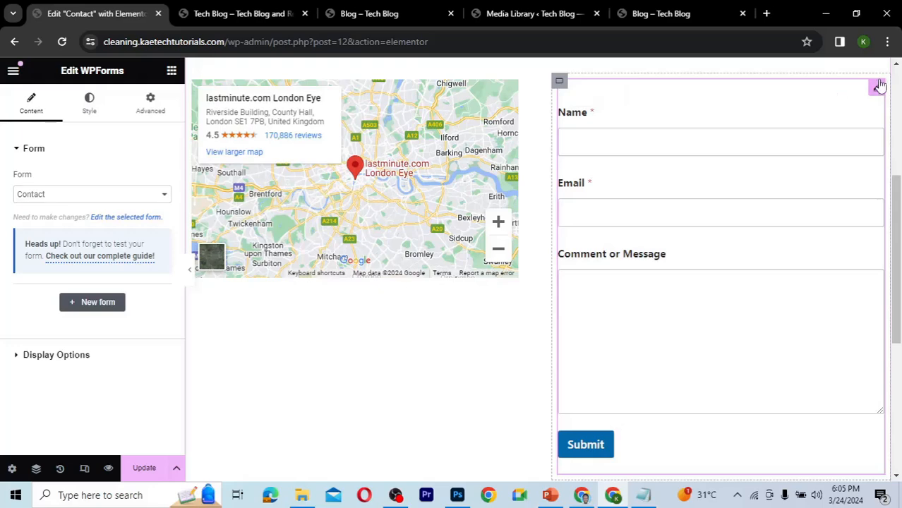
Set the WPForms widget's padding to 25 px on all sides.
{"action": "left_click", "coordinate": [149, 105]}
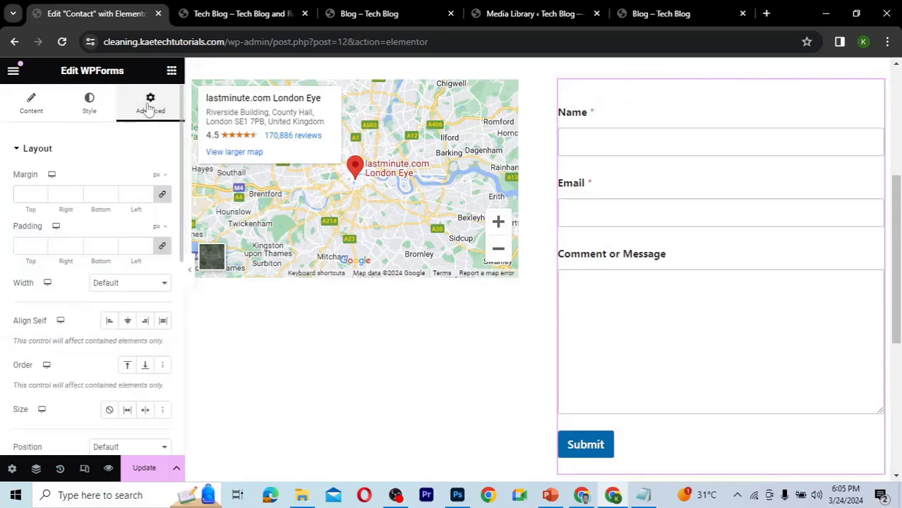
{"action": "left_click", "coordinate": [24, 244]}
{"action": "type", "text": "25"}
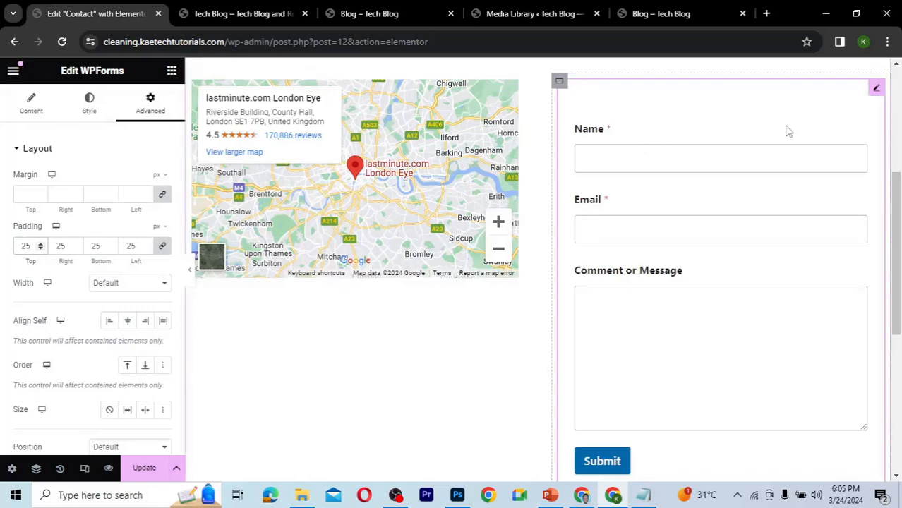
Show the form name under the widget's Display Options, then hide it again.
{"action": "left_click", "coordinate": [24, 111]}
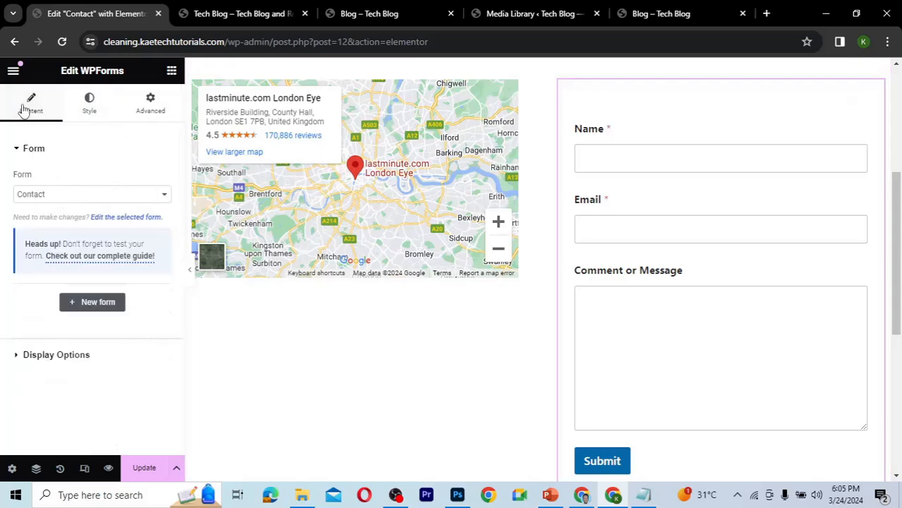
{"action": "left_click", "coordinate": [92, 113]}
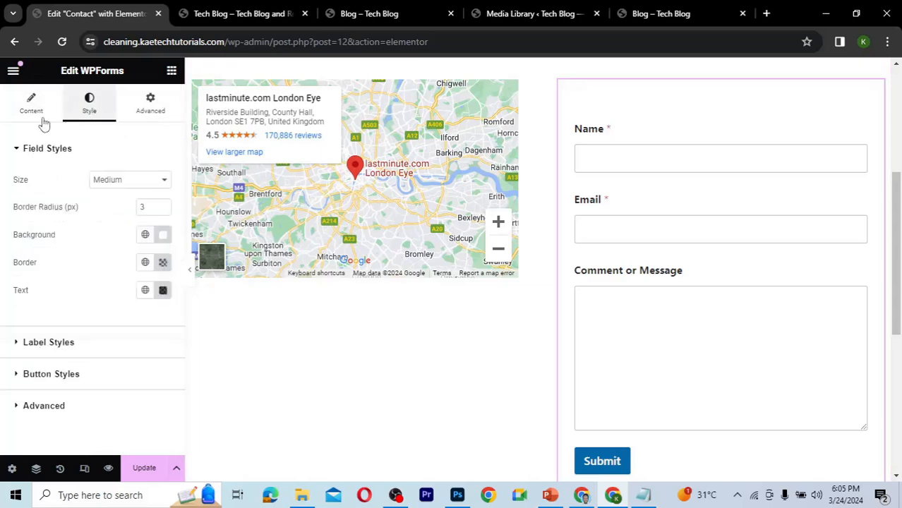
{"action": "left_click", "coordinate": [23, 115]}
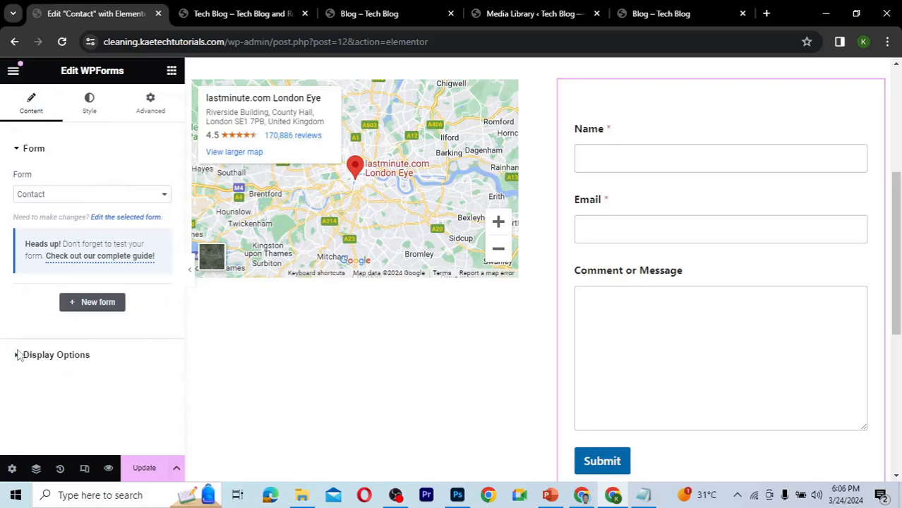
{"action": "left_click", "coordinate": [18, 351]}
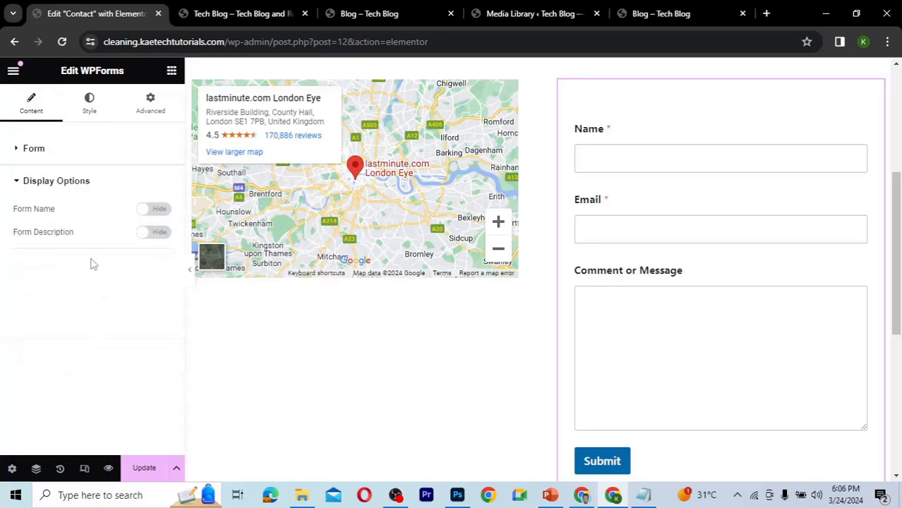
{"action": "left_click", "coordinate": [159, 210]}
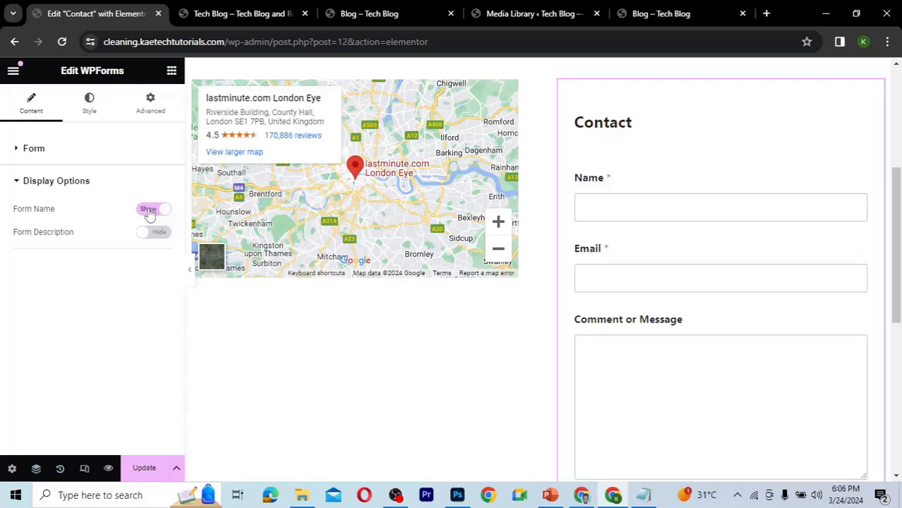
{"action": "left_click", "coordinate": [148, 212]}
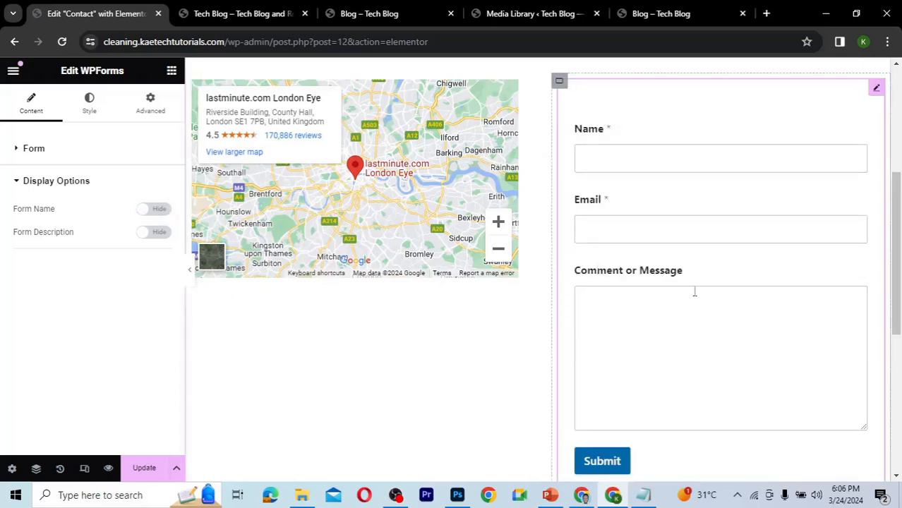
Set the Google Maps widget's height to 650 px and update the page.
{"action": "scroll", "coordinate": [695, 291], "scroll_direction": "down", "scroll_amount": 3}
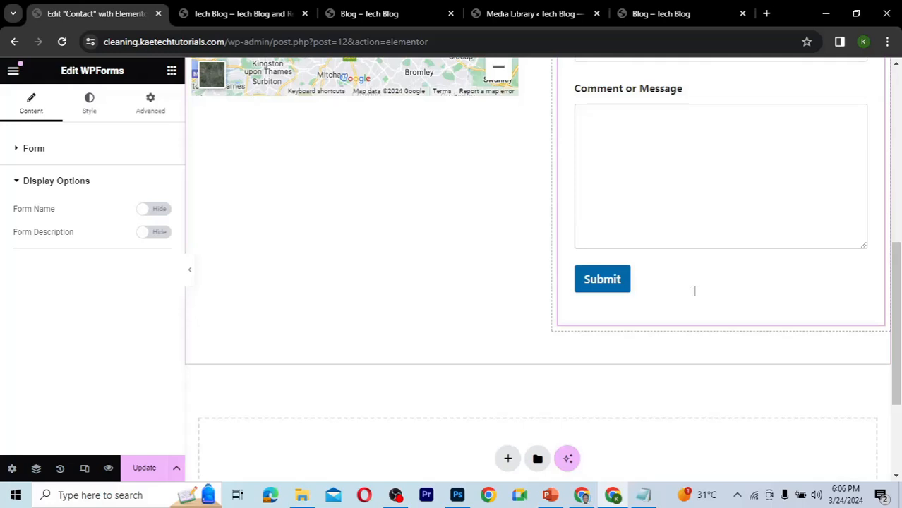
{"action": "scroll", "coordinate": [695, 290], "scroll_direction": "up", "scroll_amount": 4}
{"action": "scroll", "coordinate": [695, 291], "scroll_direction": "down", "scroll_amount": 1}
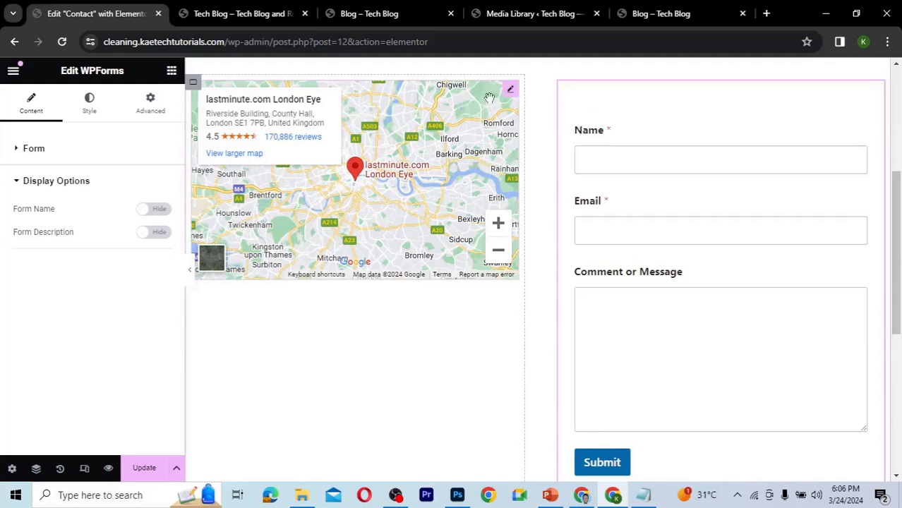
{"action": "left_click", "coordinate": [511, 91]}
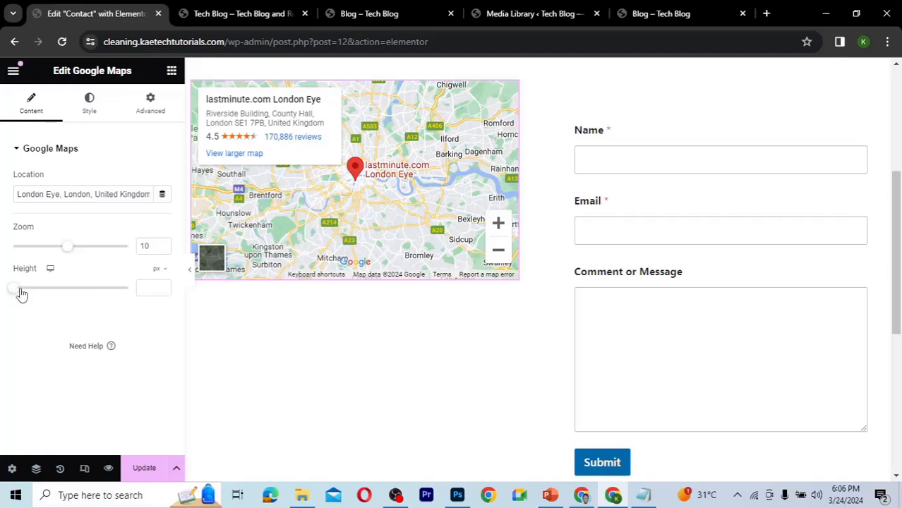
{"action": "left_click_drag", "start_coordinate": [21, 295], "coordinate": [62, 294]}
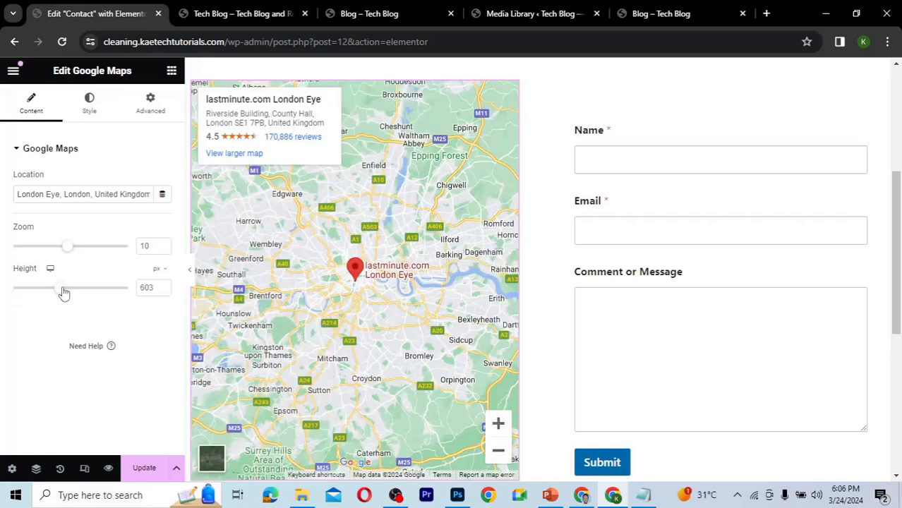
{"action": "scroll", "coordinate": [615, 291], "scroll_direction": "down", "scroll_amount": 2}
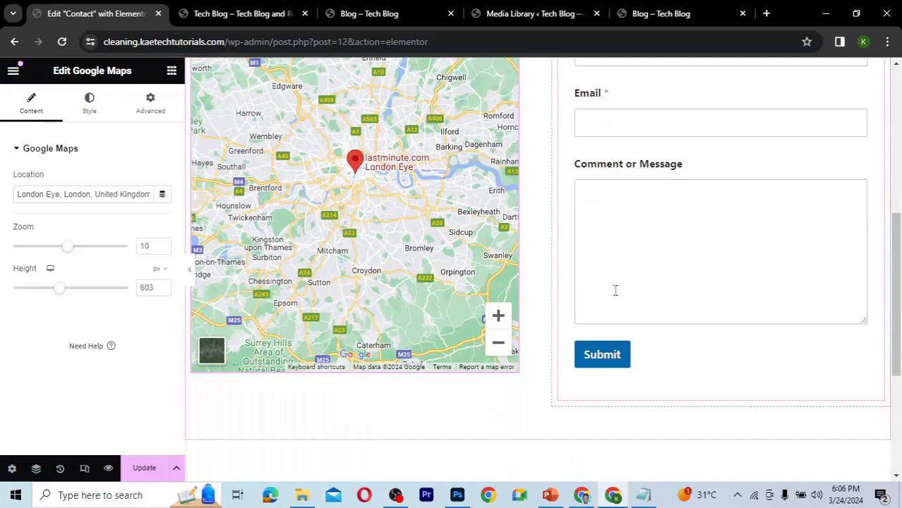
{"action": "double_click", "coordinate": [147, 289]}
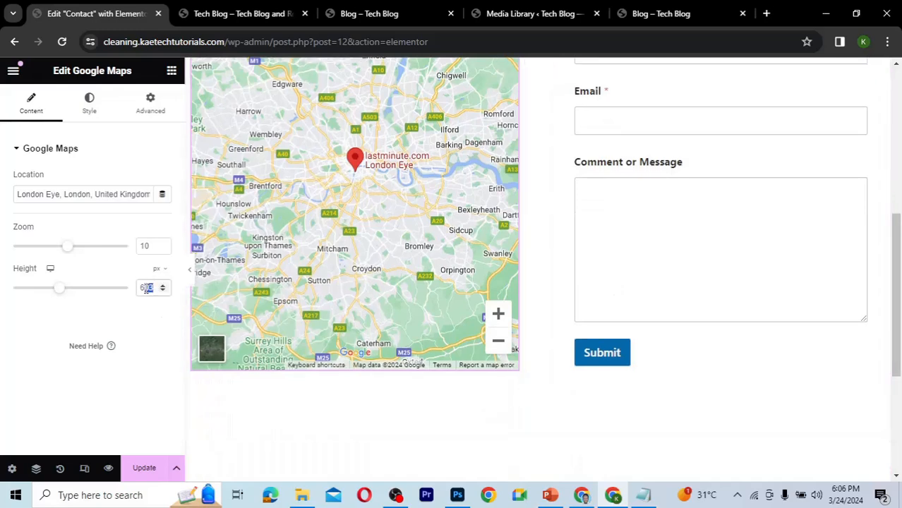
{"action": "type", "text": "650"}
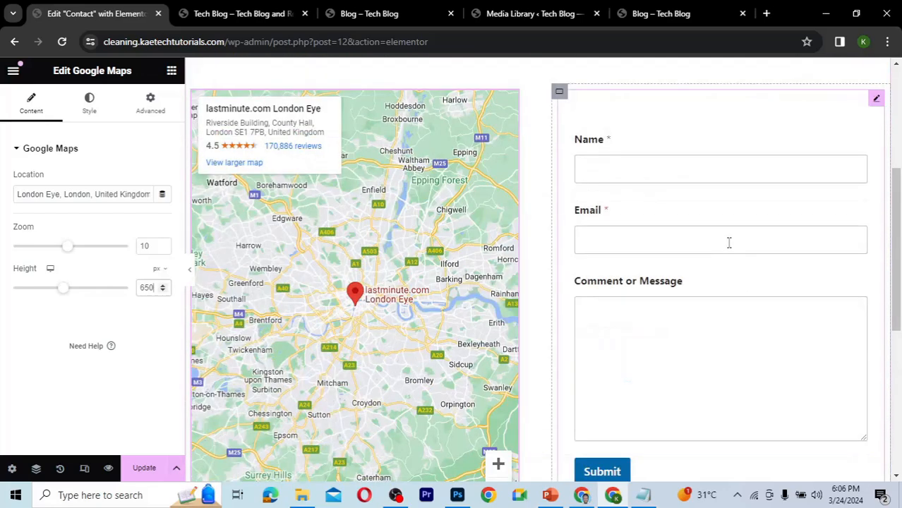
{"action": "left_click", "coordinate": [141, 469]}
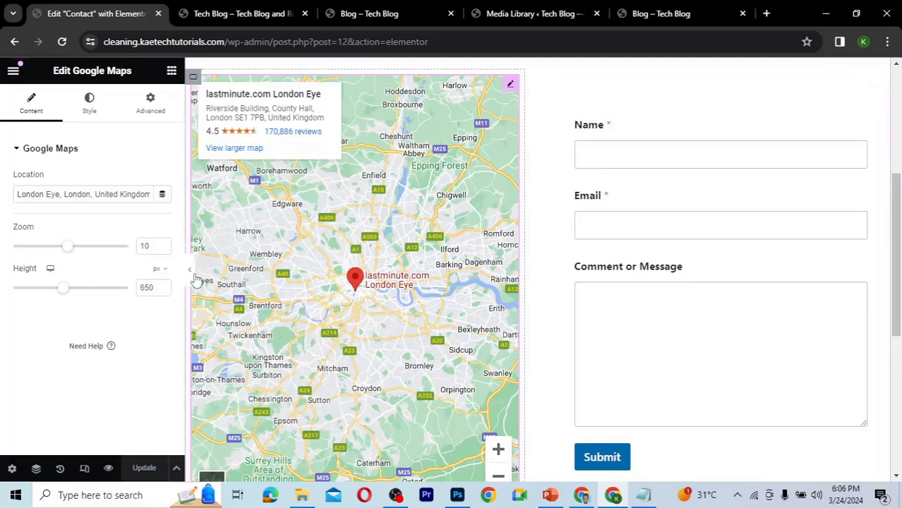
Reload the live Contact page to check the map and form layout, then return to the editor.
{"action": "left_click", "coordinate": [361, 14]}
{"action": "left_click", "coordinate": [703, 108]}
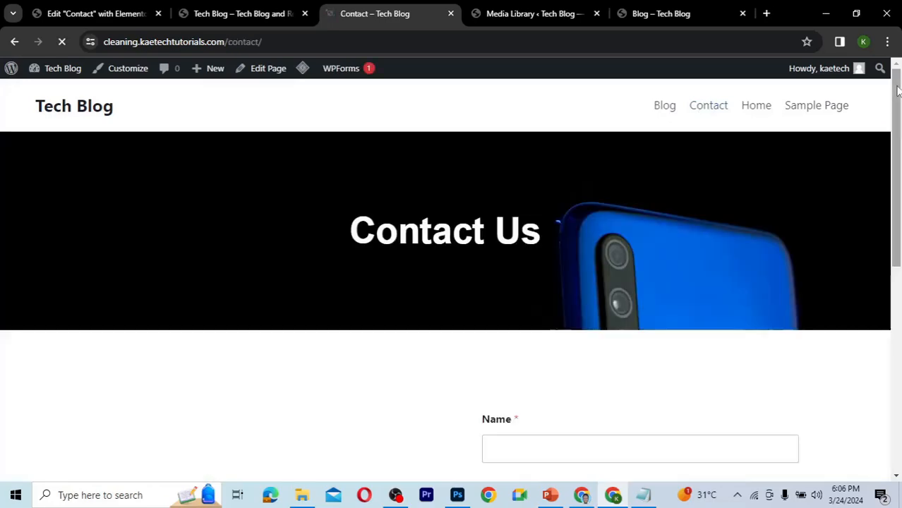
{"action": "scroll", "coordinate": [894, 177], "scroll_direction": "down", "scroll_amount": 3}
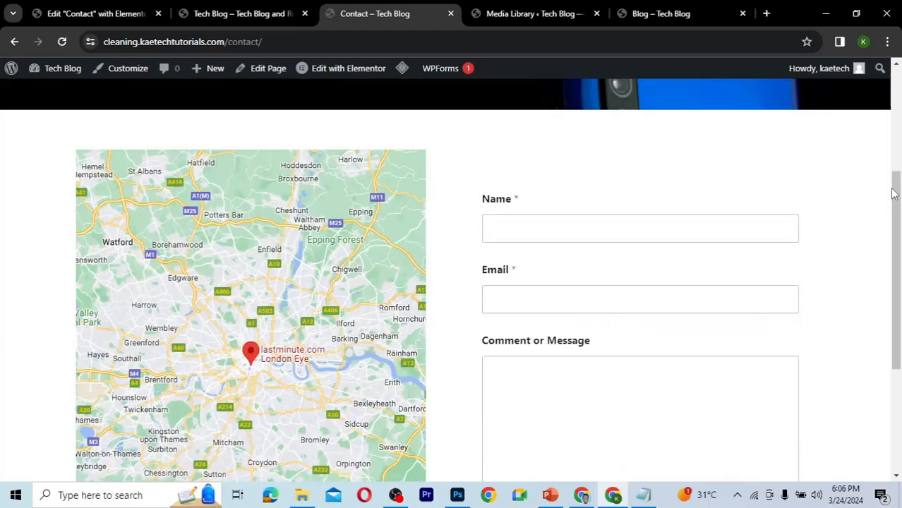
{"action": "mouse_move", "coordinate": [893, 189]}
{"action": "left_mouse_down"}
{"action": "mouse_move", "coordinate": [892, 277]}
{"action": "mouse_move", "coordinate": [886, 196]}
{"action": "left_mouse_up"}
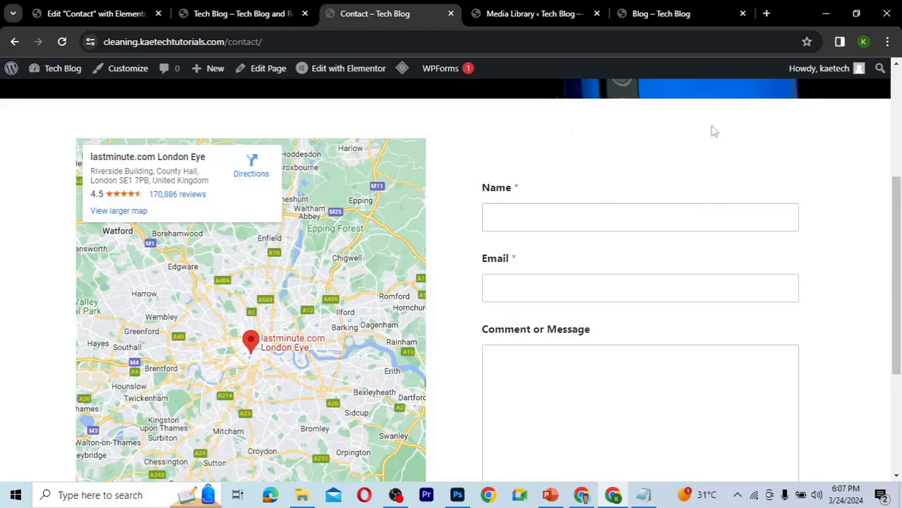
{"action": "left_click", "coordinate": [228, 16]}
{"action": "left_click", "coordinate": [98, 20]}
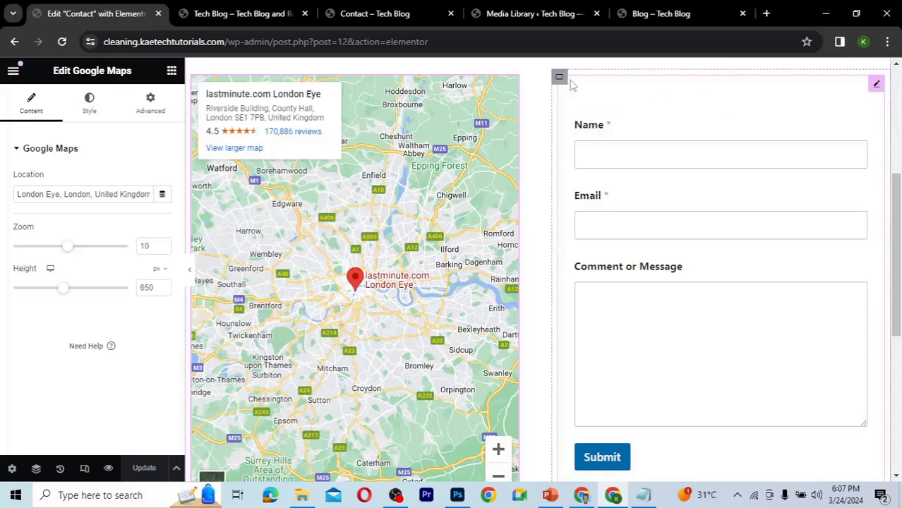
Give the WPForms widget a solid border 1 px wide on all sides.
{"action": "left_click", "coordinate": [877, 85]}
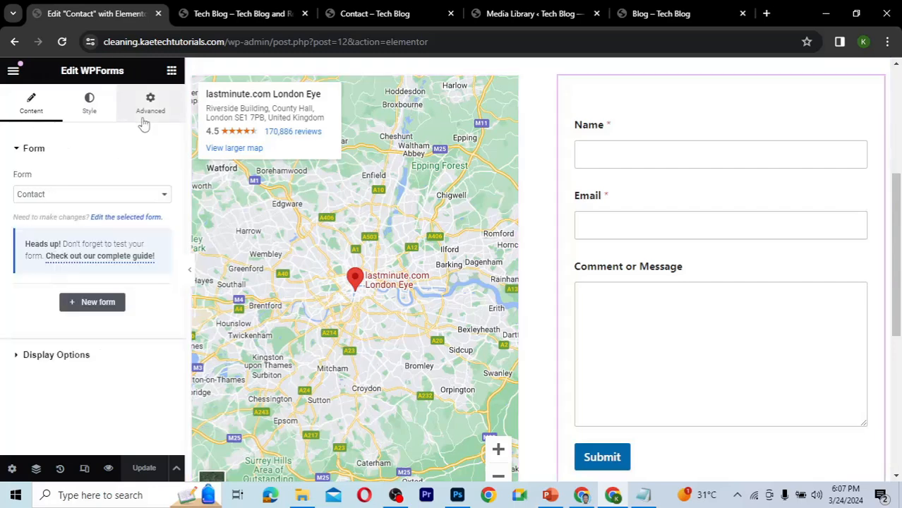
{"action": "left_click", "coordinate": [144, 124]}
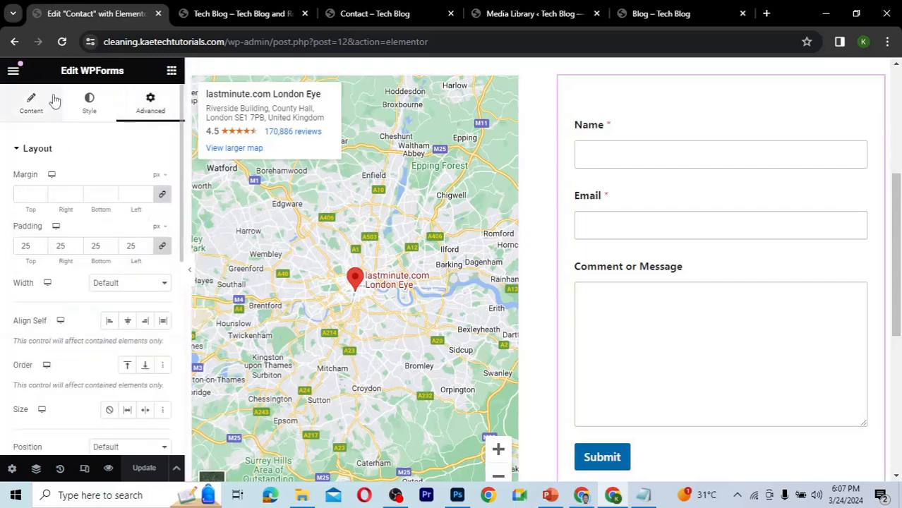
{"action": "left_click", "coordinate": [89, 105]}
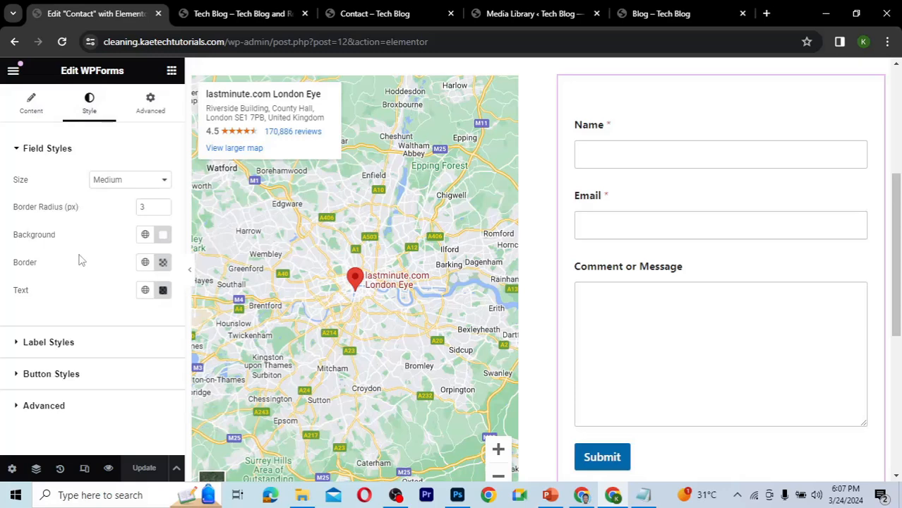
{"action": "left_click", "coordinate": [150, 110]}
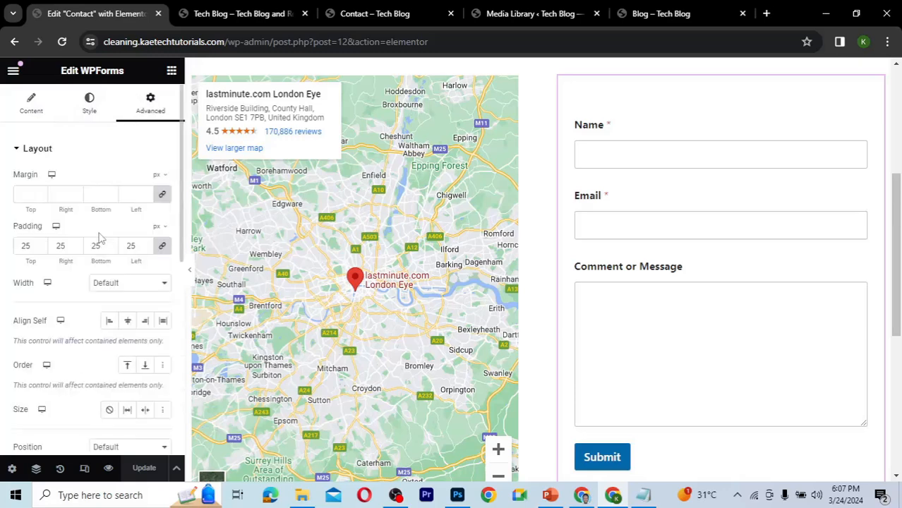
{"action": "scroll", "coordinate": [99, 233], "scroll_direction": "down", "scroll_amount": 10}
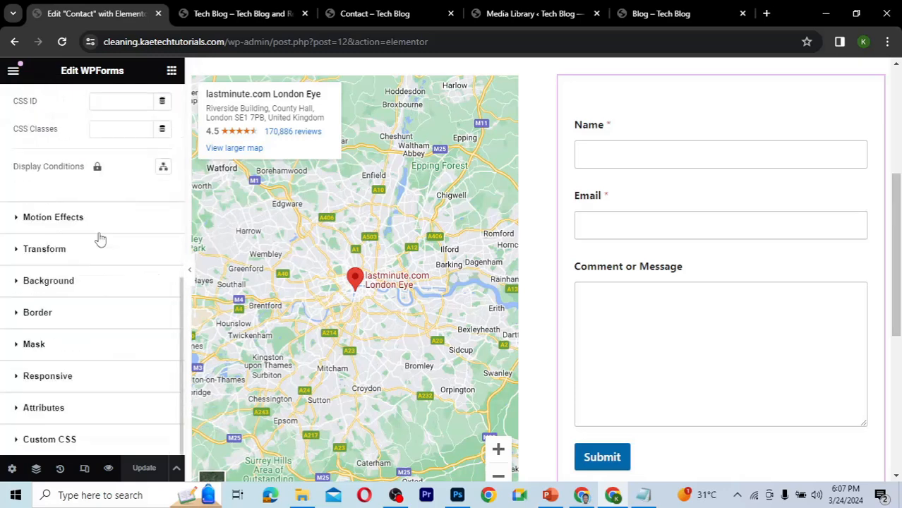
{"action": "left_click", "coordinate": [60, 312]}
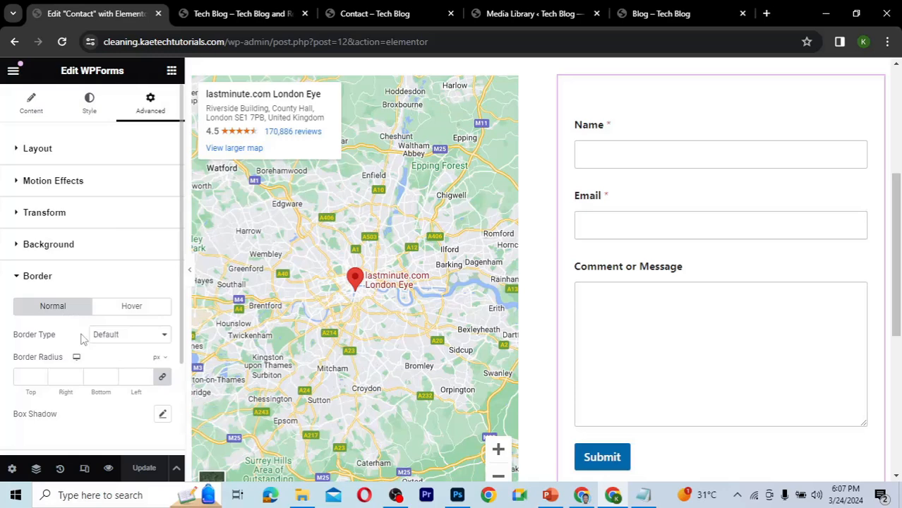
{"action": "scroll", "coordinate": [81, 339], "scroll_direction": "down", "scroll_amount": 2}
{"action": "left_click", "coordinate": [127, 213]}
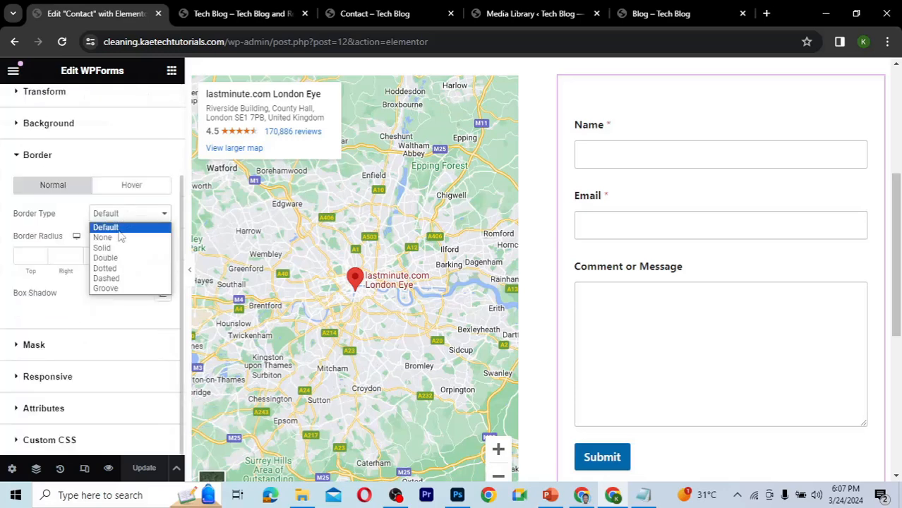
{"action": "left_click", "coordinate": [113, 247]}
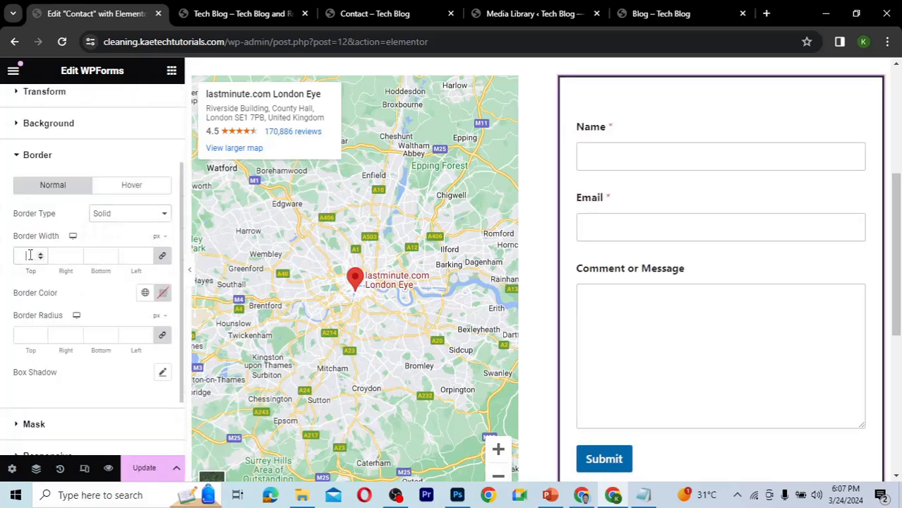
{"action": "left_click", "coordinate": [30, 256]}
{"action": "type", "text": "1"}
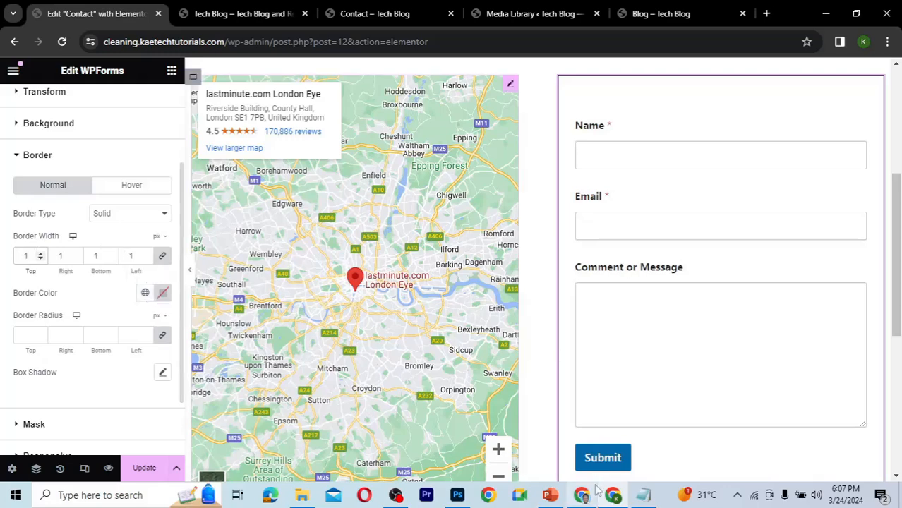
Copy the blue colour 002E4C from the notes file, set it as the form's border colour, and update the page.
{"action": "left_click", "coordinate": [643, 495]}
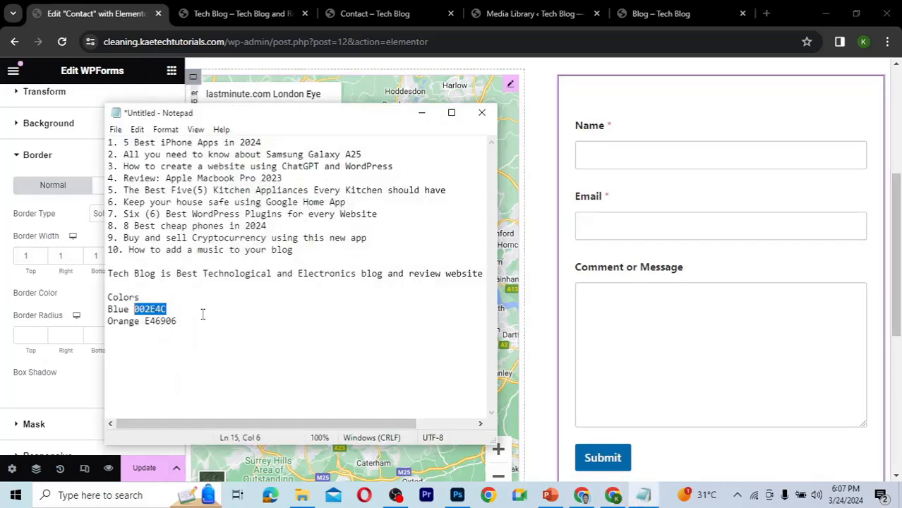
{"action": "key", "text": "ctrl+c"}
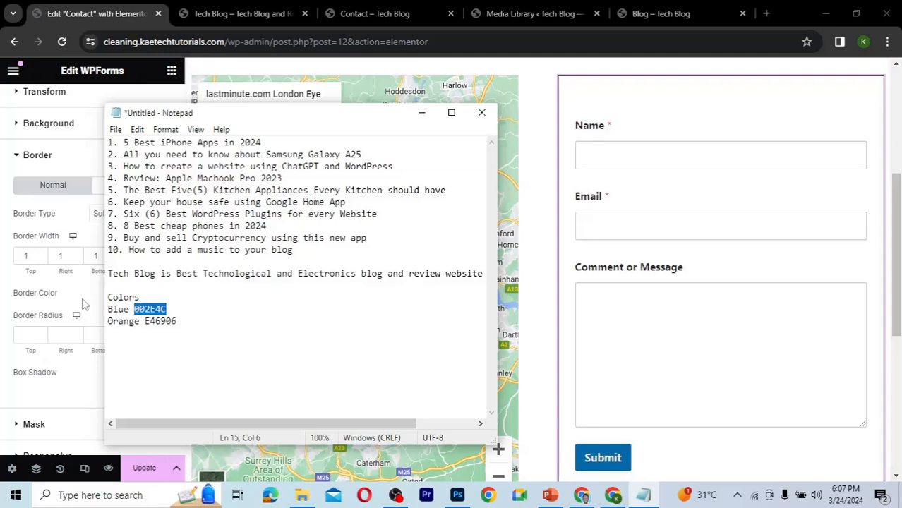
{"action": "key", "text": "alt+Tab"}
{"action": "left_click", "coordinate": [163, 293]}
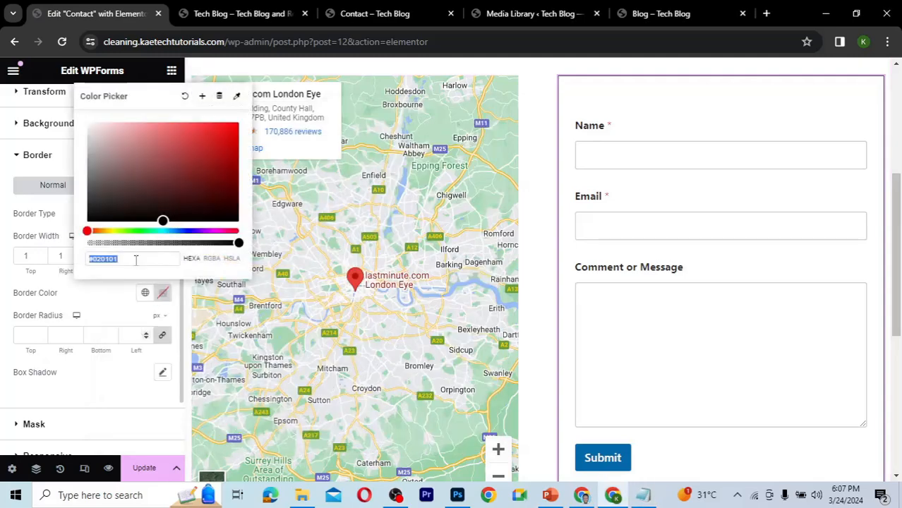
{"action": "key", "text": "ctrl+v"}
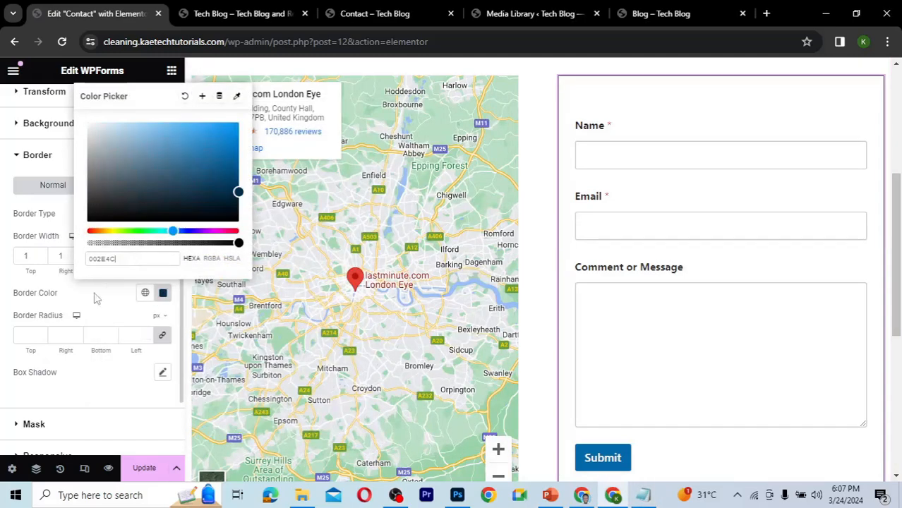
{"action": "left_click", "coordinate": [344, 229]}
{"action": "left_click", "coordinate": [161, 463]}
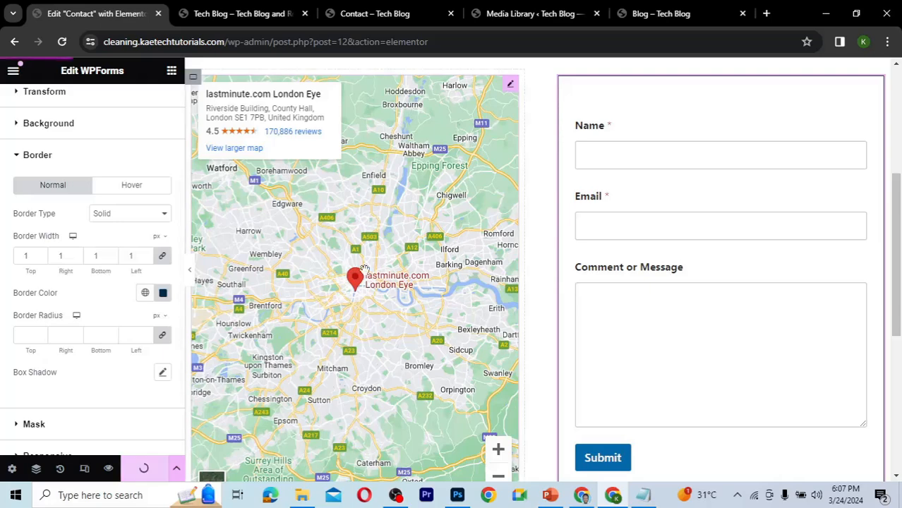
Review the updated Contact page on the live site.
{"action": "left_click", "coordinate": [401, 14]}
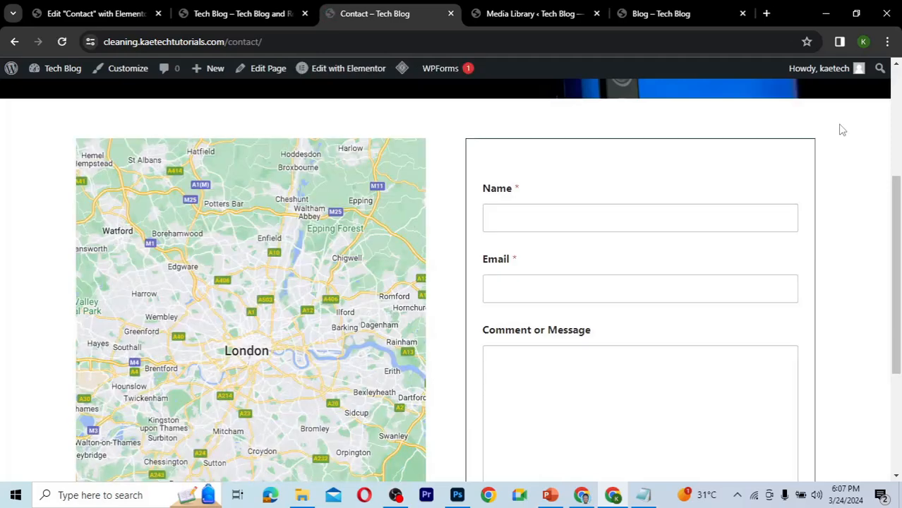
{"action": "scroll", "coordinate": [842, 129], "scroll_direction": "down", "scroll_amount": 3}
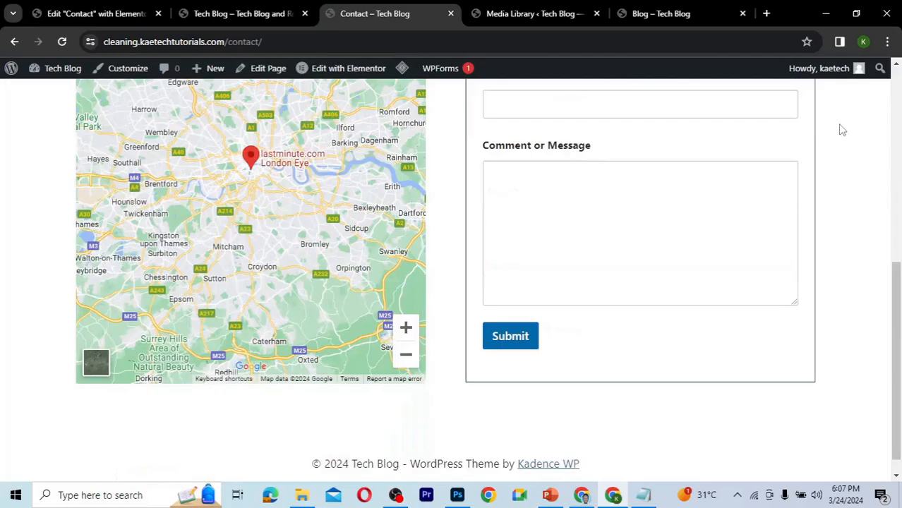
{"action": "scroll", "coordinate": [843, 129], "scroll_direction": "up", "scroll_amount": 3}
{"action": "scroll", "coordinate": [841, 127], "scroll_direction": "down", "scroll_amount": 1}
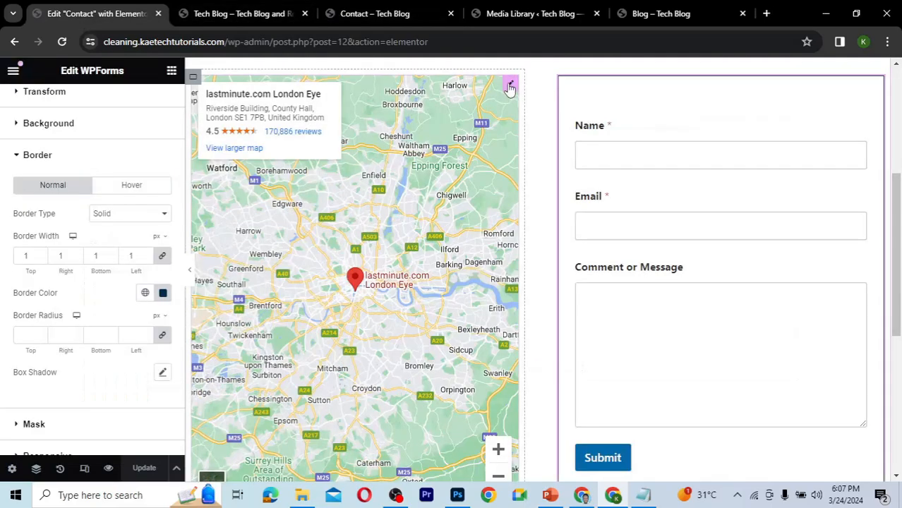
Give the Google Maps widget a solid border 1 px wide on all sides.
{"action": "left_click", "coordinate": [510, 88]}
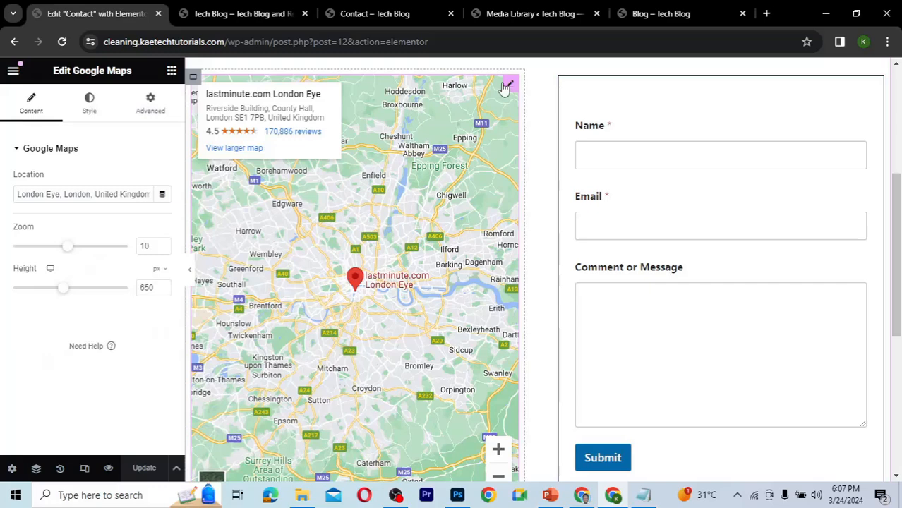
{"action": "left_click", "coordinate": [151, 102]}
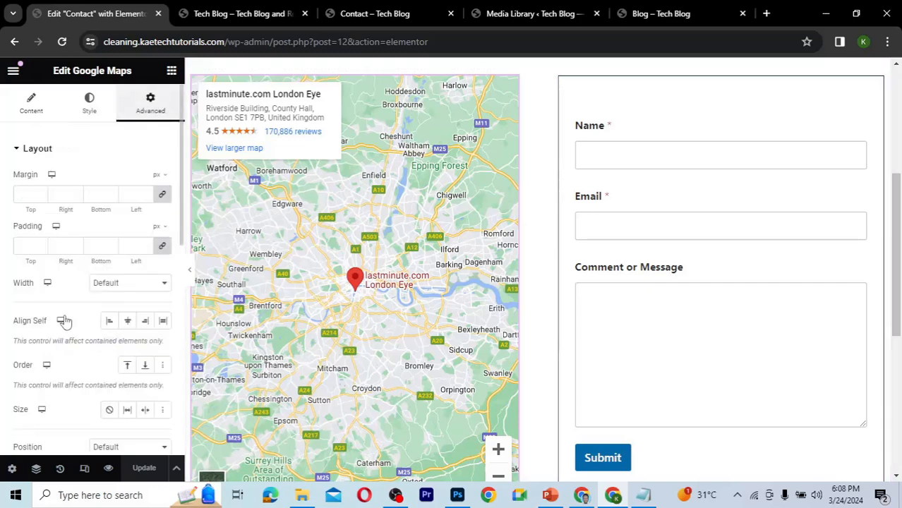
{"action": "scroll", "coordinate": [64, 318], "scroll_direction": "down", "scroll_amount": 10}
{"action": "left_click", "coordinate": [66, 237]}
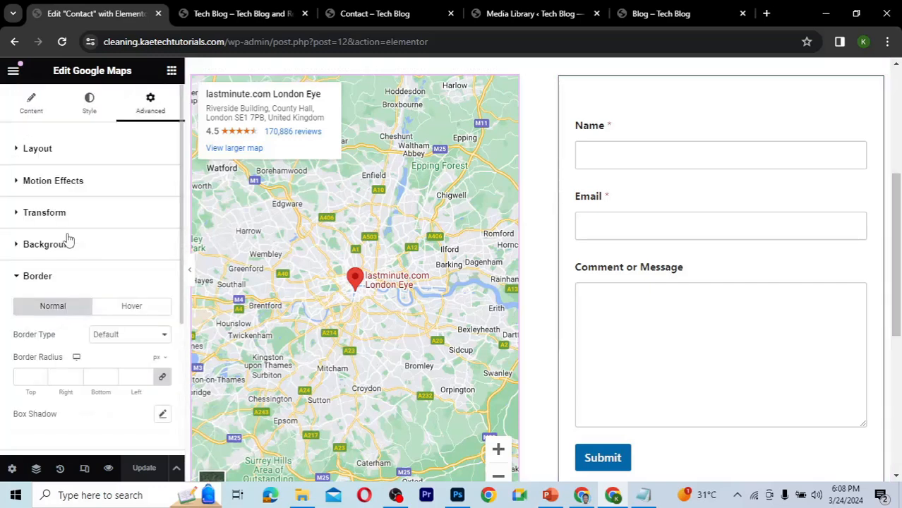
{"action": "left_click", "coordinate": [118, 343]}
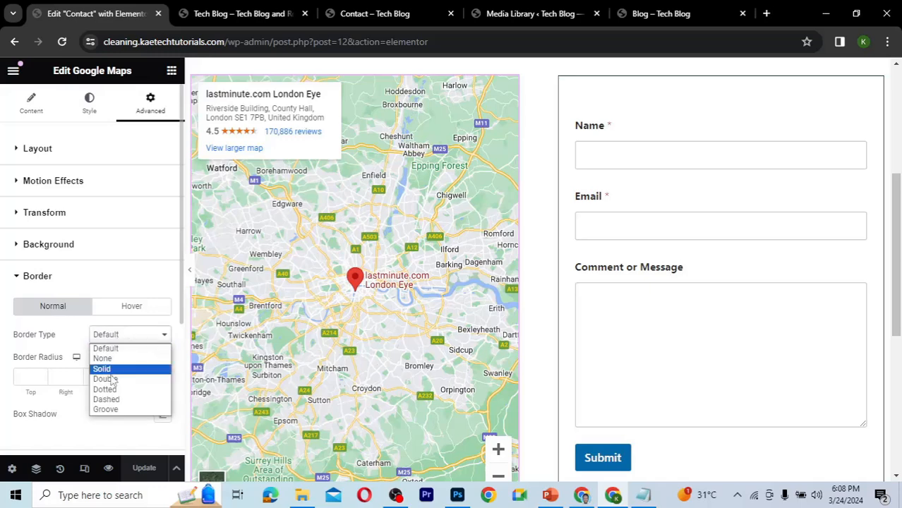
{"action": "left_click", "coordinate": [112, 371]}
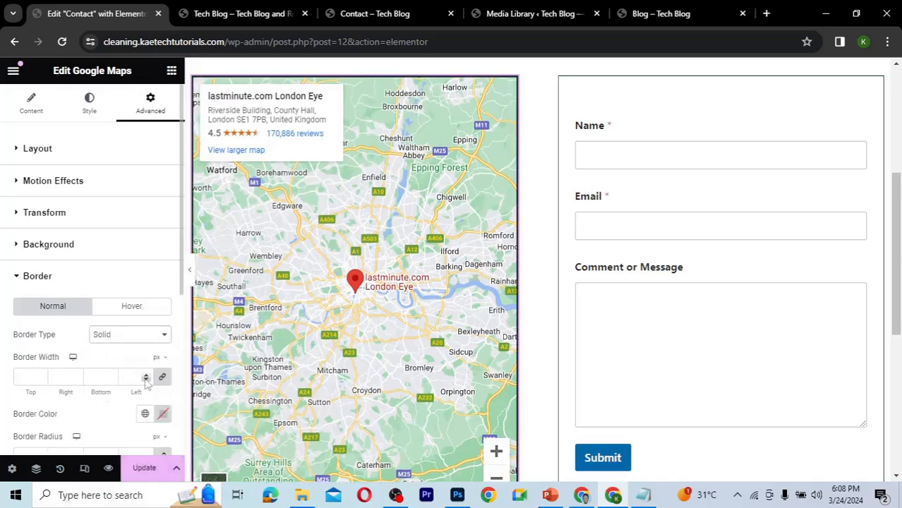
{"action": "left_click", "coordinate": [27, 376]}
{"action": "type", "text": "1"}
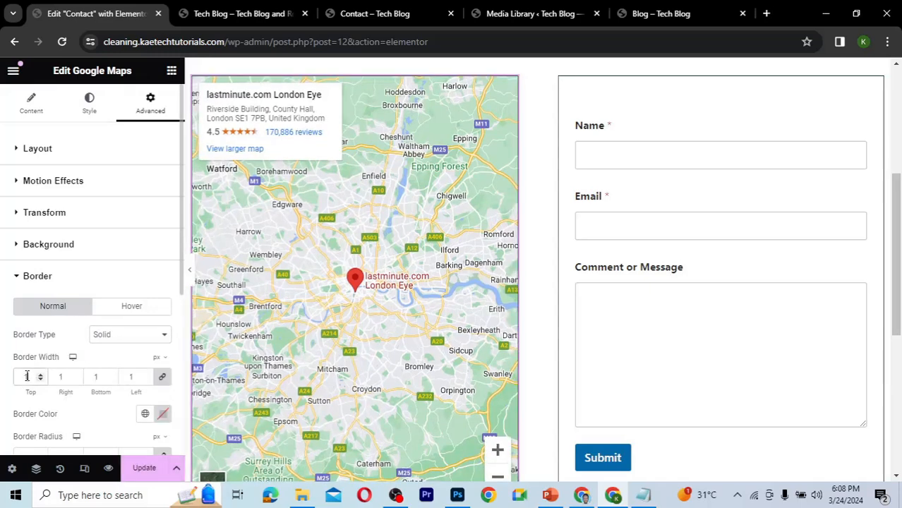
Set the Google Maps widget's border colour to 002E4C from the clipboard and update the page.
{"action": "scroll", "coordinate": [29, 354], "scroll_direction": "down", "scroll_amount": 3}
{"action": "left_click", "coordinate": [163, 296]}
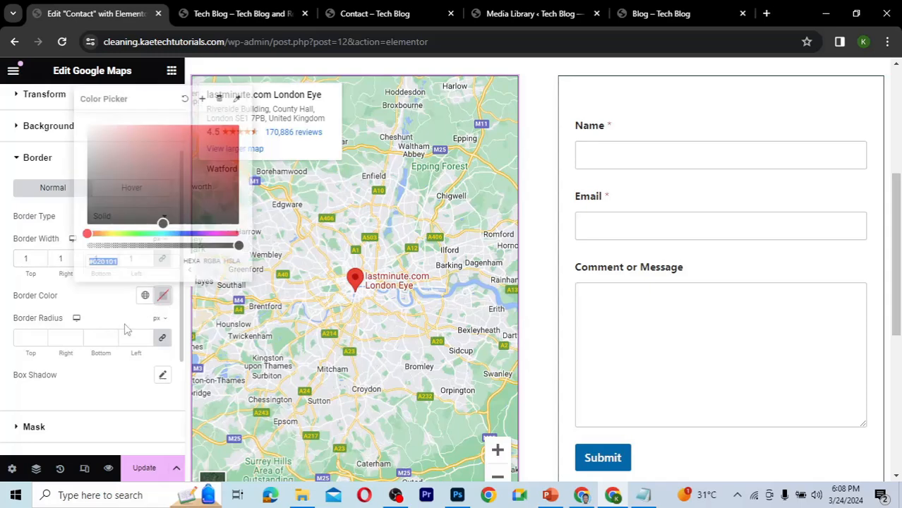
{"action": "key", "text": "ctrl+v"}
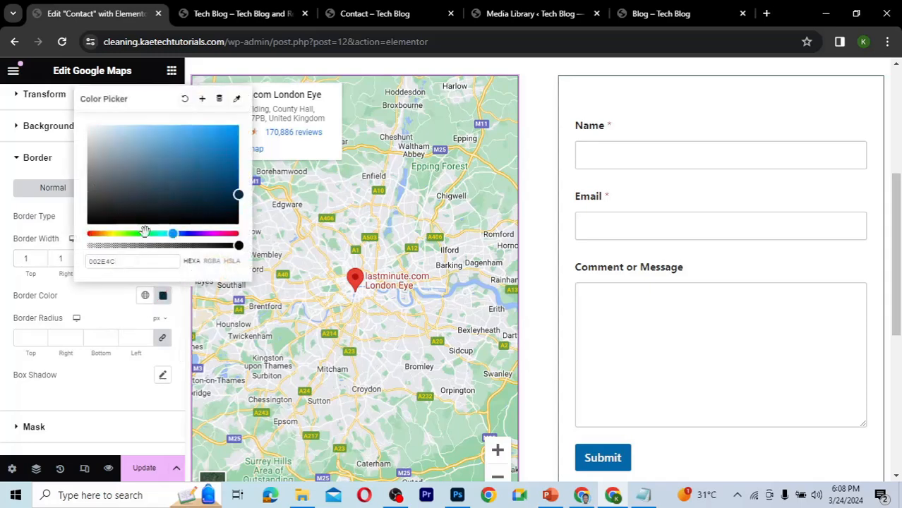
{"action": "left_click", "coordinate": [116, 322]}
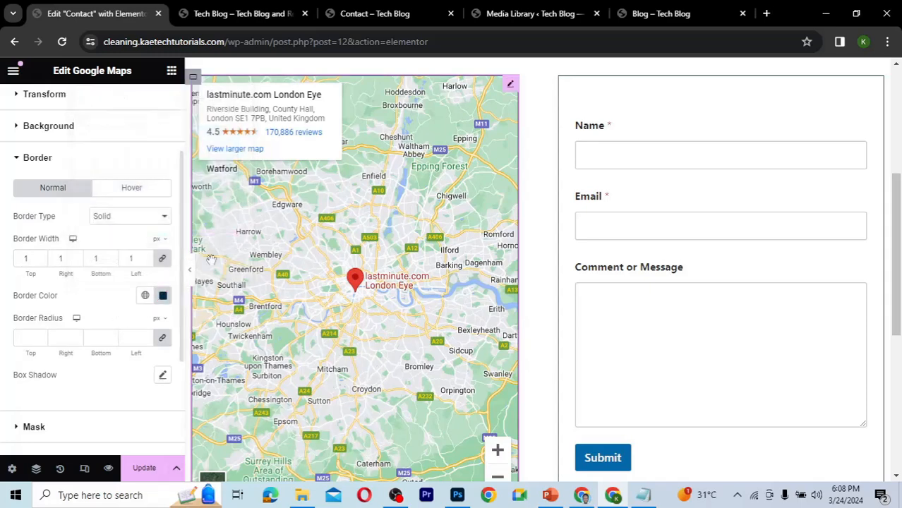
{"action": "left_click", "coordinate": [143, 469]}
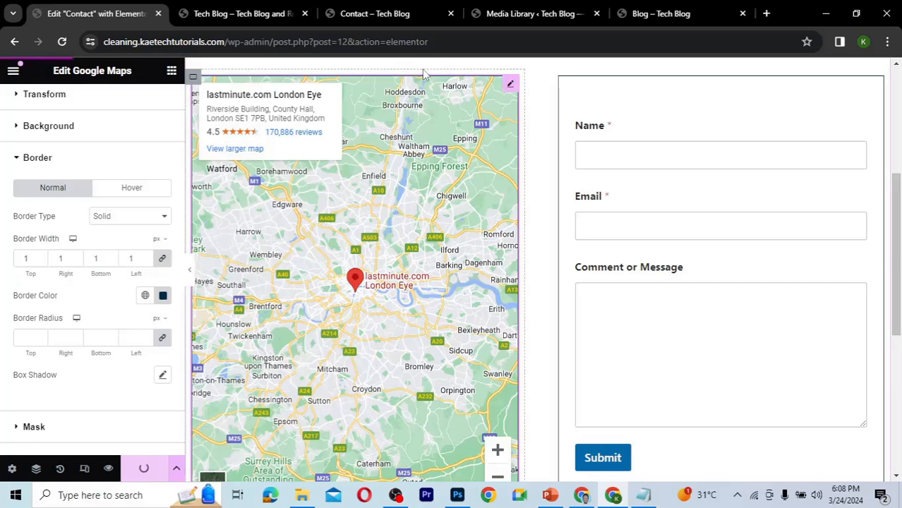
Reload the live Contact page and review the map's new border.
{"action": "left_click", "coordinate": [260, 14]}
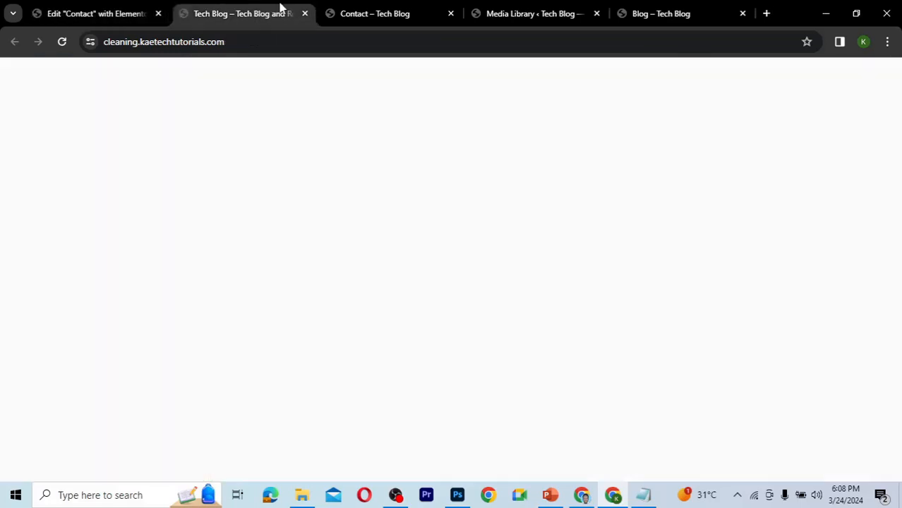
{"action": "left_click", "coordinate": [386, 14]}
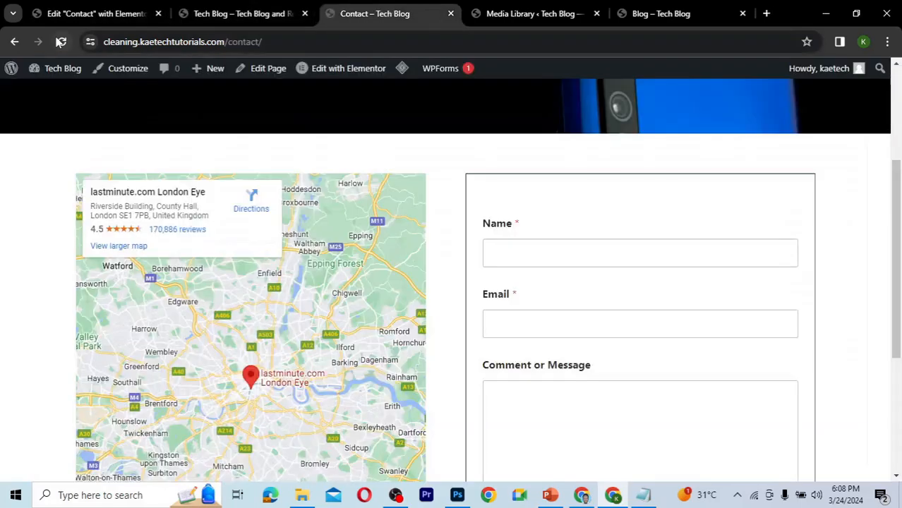
{"action": "left_click", "coordinate": [60, 41]}
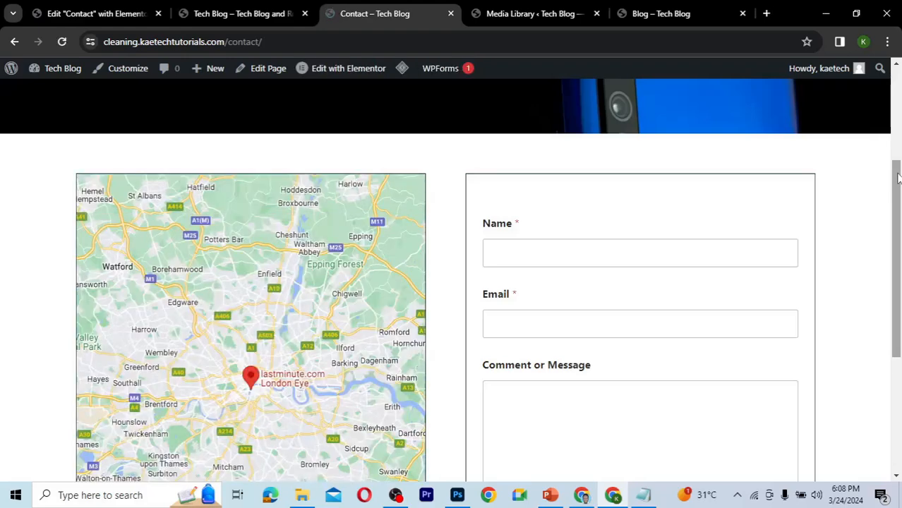
{"action": "left_click_drag", "start_coordinate": [898, 178], "coordinate": [627, 124]}
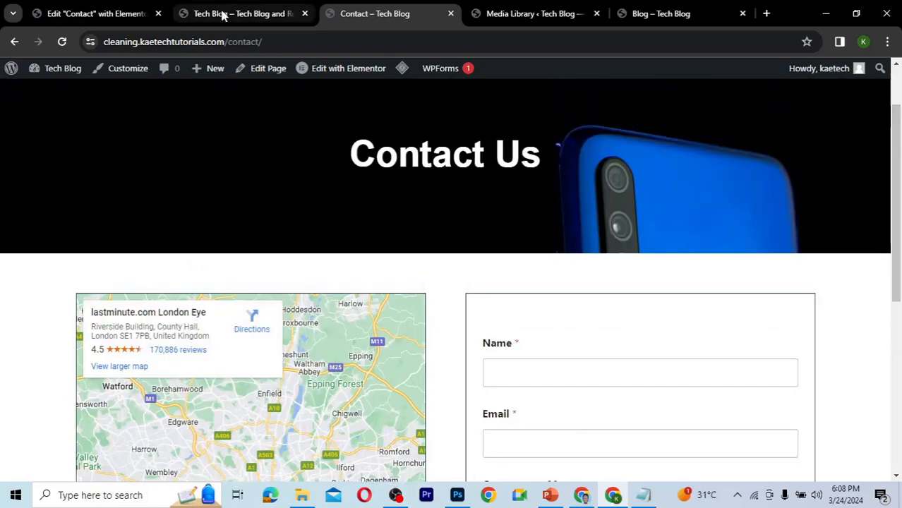
Switch the editor to tablet preview and set the Contact Us header container's minimum height to 317 px.
{"action": "left_click", "coordinate": [115, 11]}
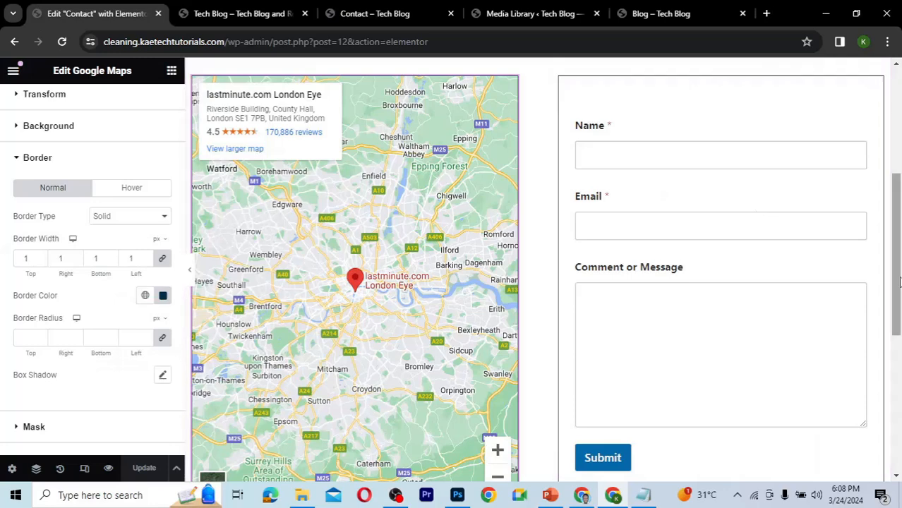
{"action": "scroll", "coordinate": [887, 161], "scroll_direction": "up", "scroll_amount": 4}
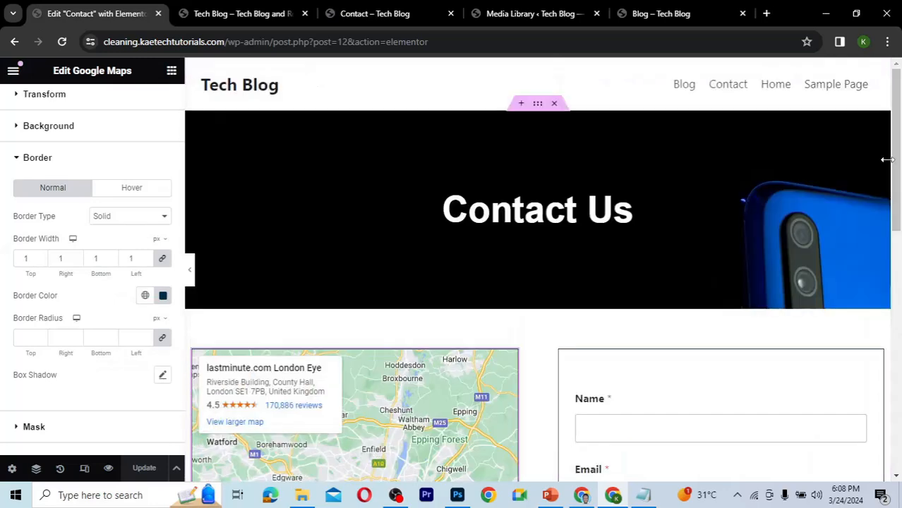
{"action": "left_click", "coordinate": [83, 469]}
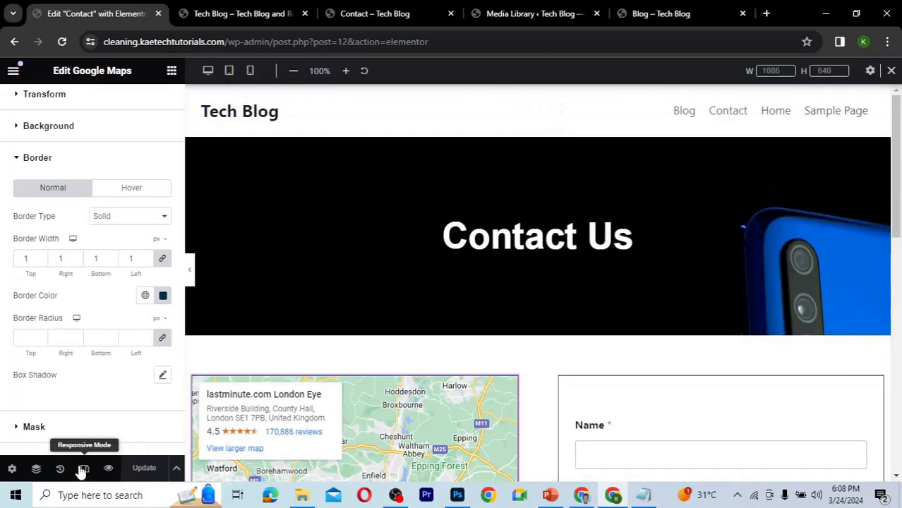
{"action": "left_click", "coordinate": [229, 71]}
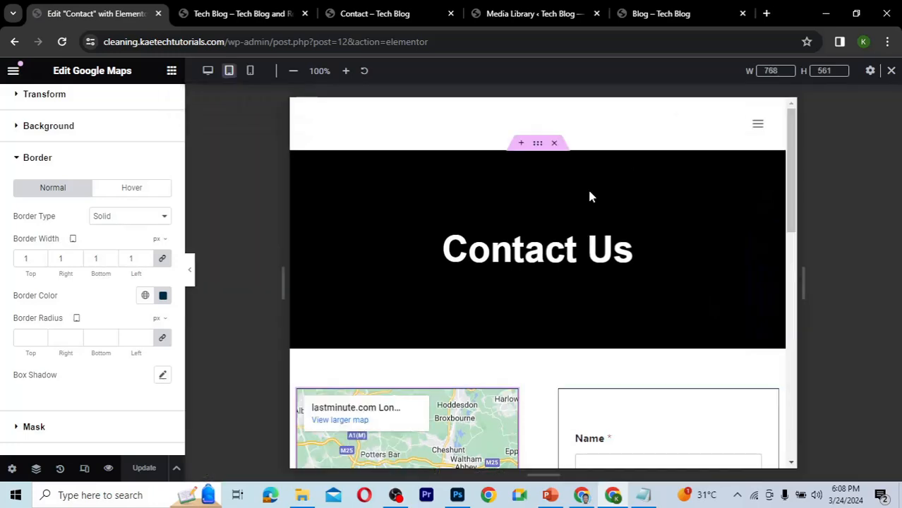
{"action": "left_click", "coordinate": [539, 144]}
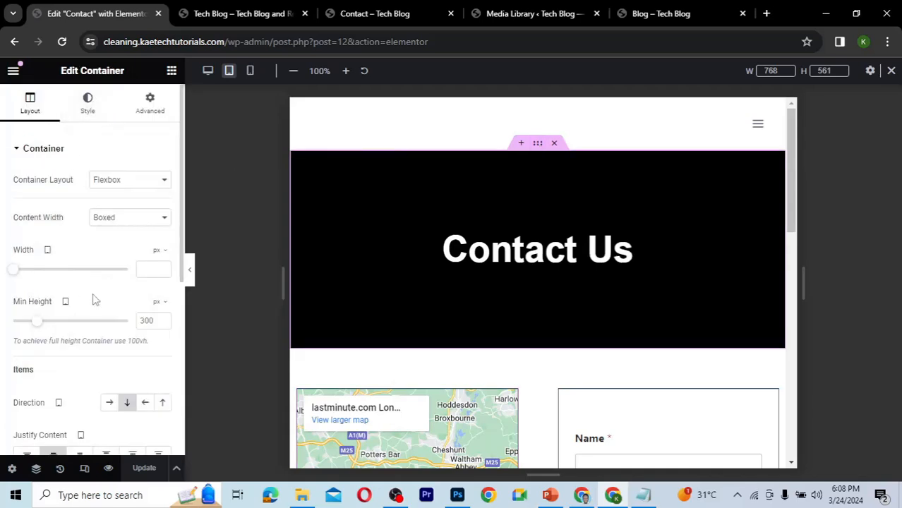
{"action": "scroll", "coordinate": [96, 300], "scroll_direction": "down", "scroll_amount": 1}
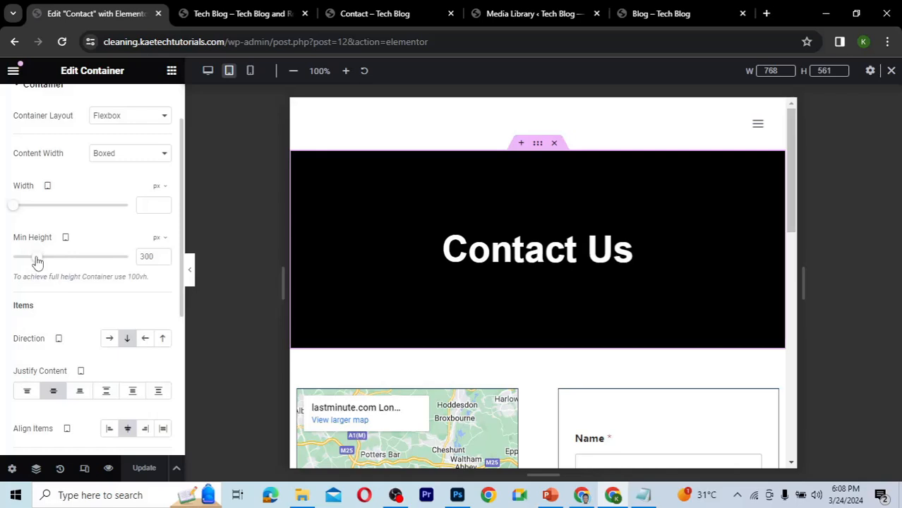
{"action": "mouse_move", "coordinate": [38, 263]}
{"action": "left_mouse_down"}
{"action": "mouse_move", "coordinate": [30, 260]}
{"action": "mouse_move", "coordinate": [39, 263]}
{"action": "left_mouse_up"}
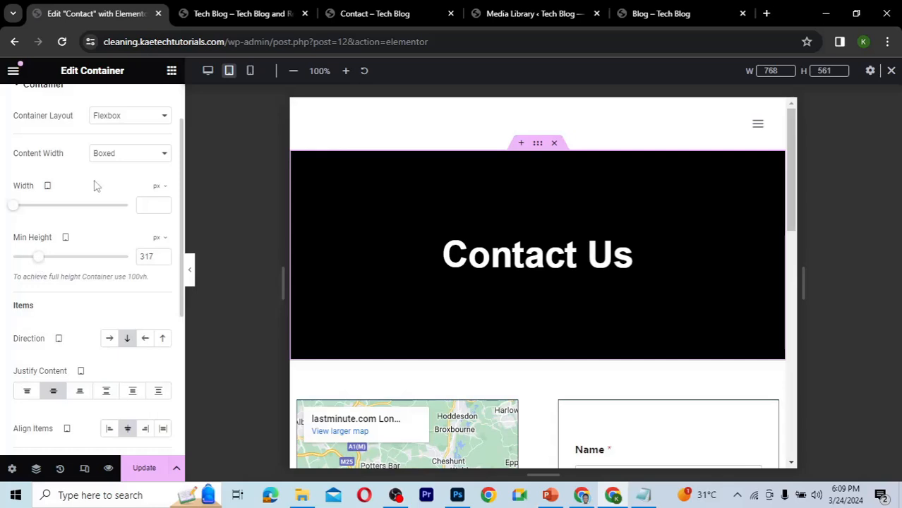
Set the header's tablet background display size to Cover, keeping the background position at Default.
{"action": "scroll", "coordinate": [97, 185], "scroll_direction": "up", "scroll_amount": 3}
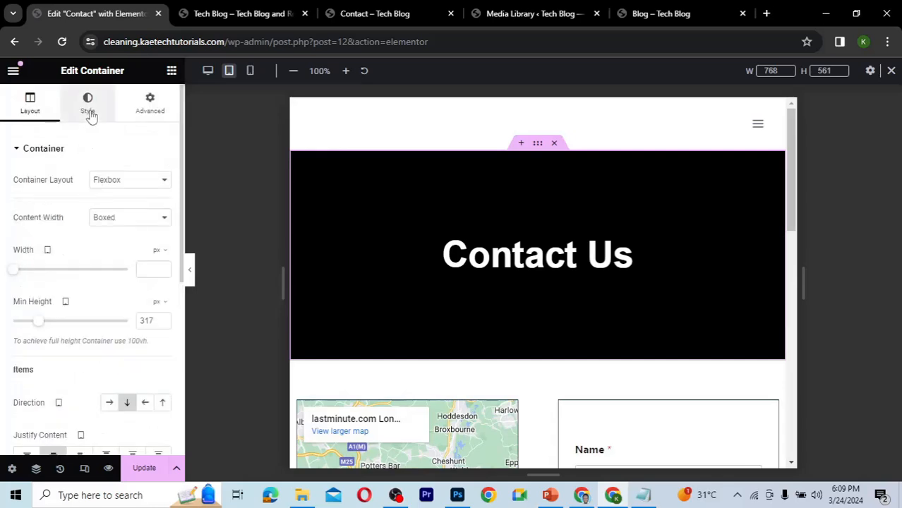
{"action": "left_click", "coordinate": [89, 113]}
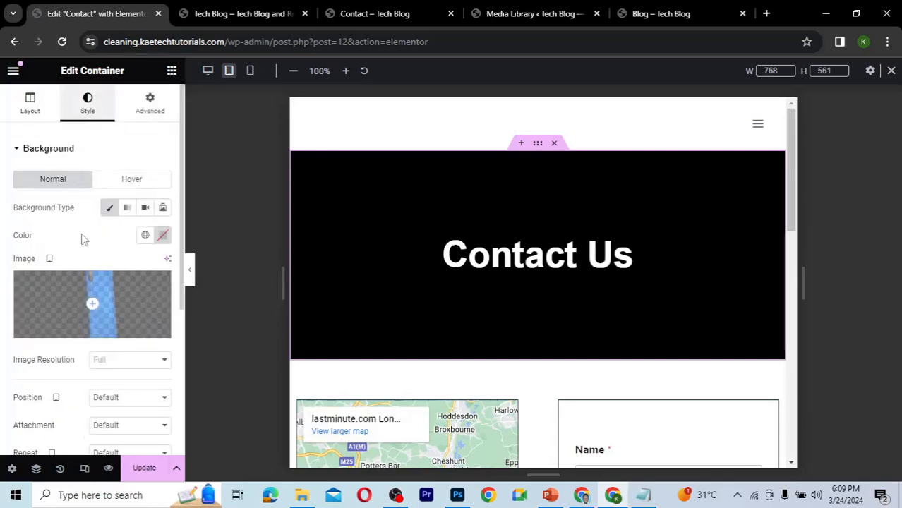
{"action": "scroll", "coordinate": [82, 239], "scroll_direction": "down", "scroll_amount": 2}
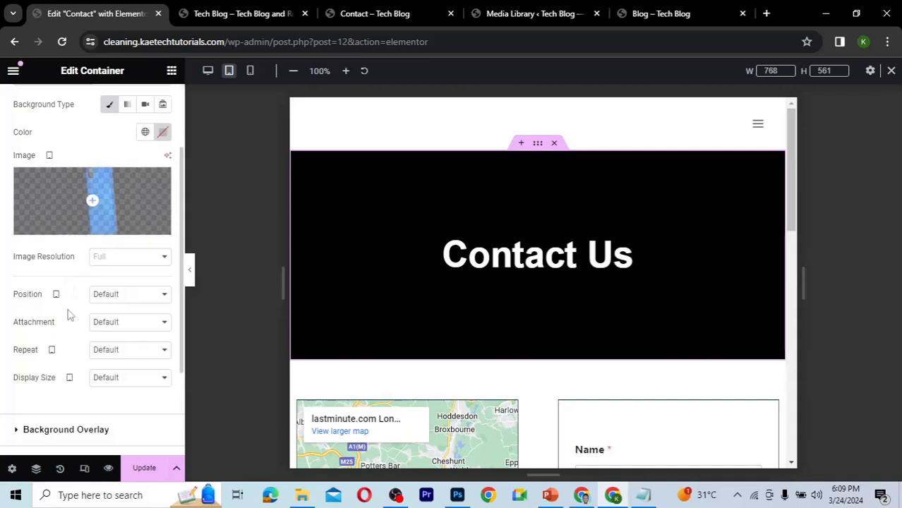
{"action": "left_click", "coordinate": [128, 301]}
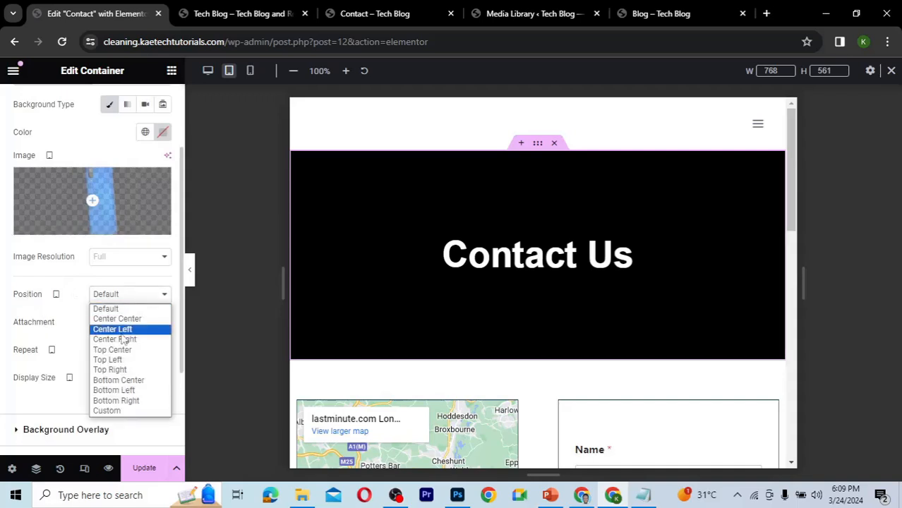
{"action": "left_click", "coordinate": [139, 320]}
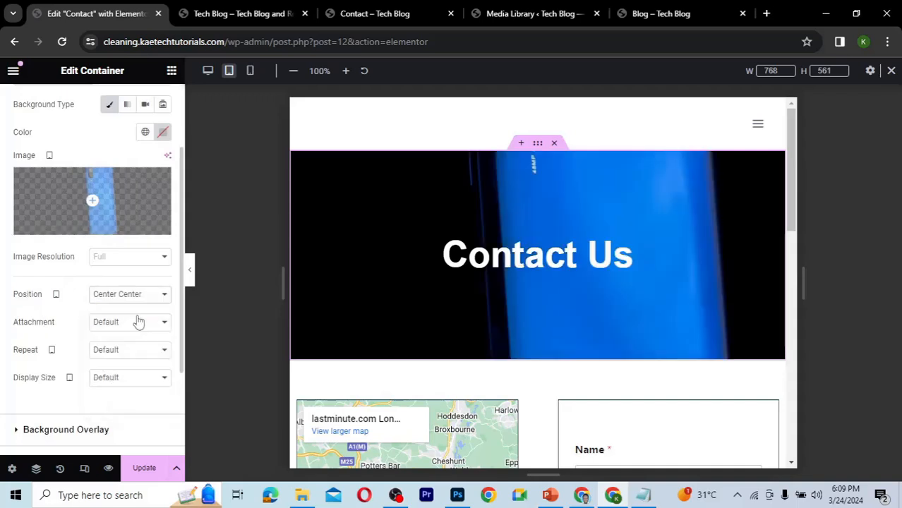
{"action": "left_click", "coordinate": [117, 380]}
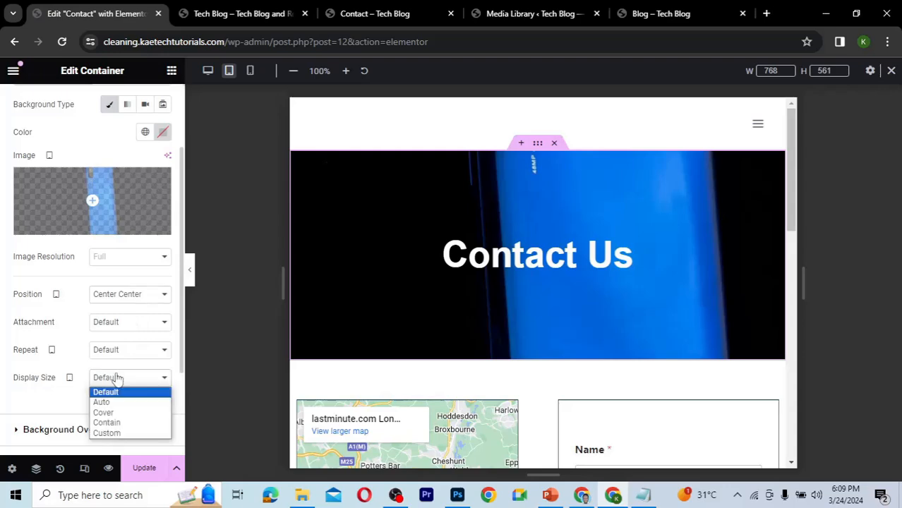
{"action": "left_click", "coordinate": [114, 414]}
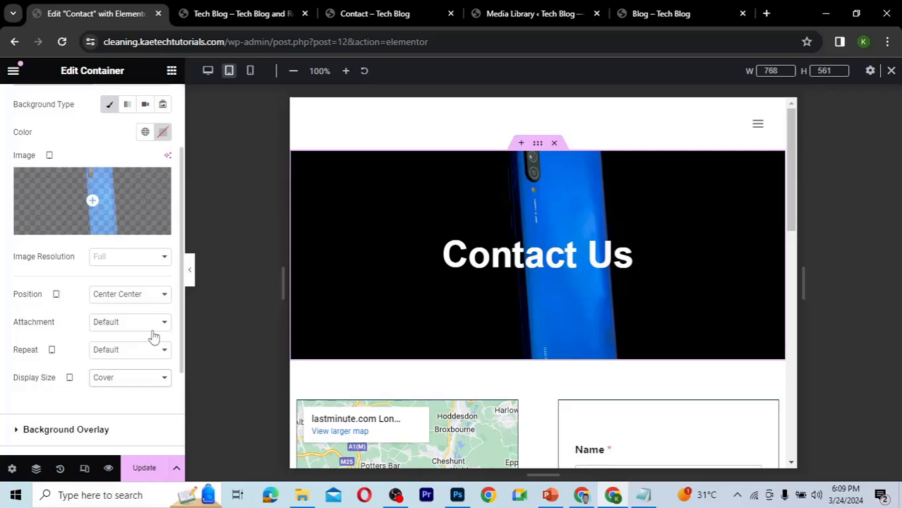
{"action": "left_click", "coordinate": [129, 294]}
{"action": "left_click", "coordinate": [131, 308]}
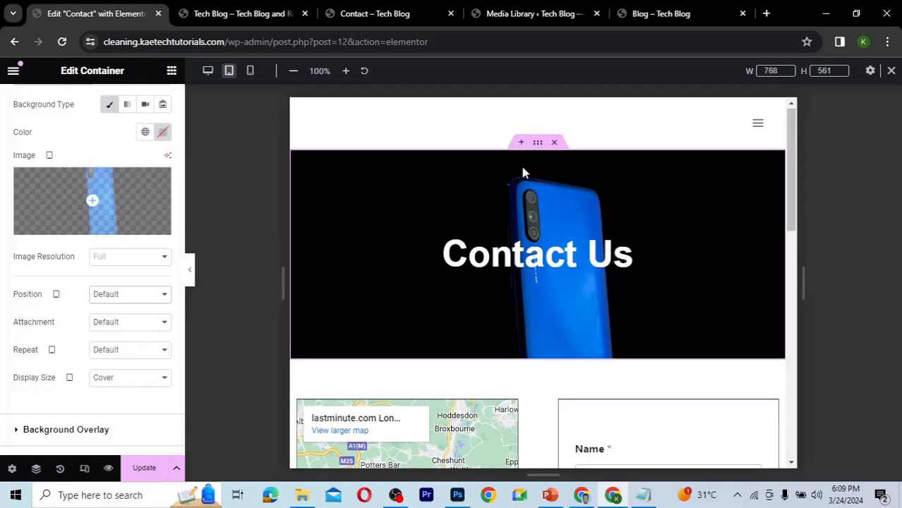
Switch to mobile preview and set the header container's minimum height to 218 px.
{"action": "left_click", "coordinate": [250, 71]}
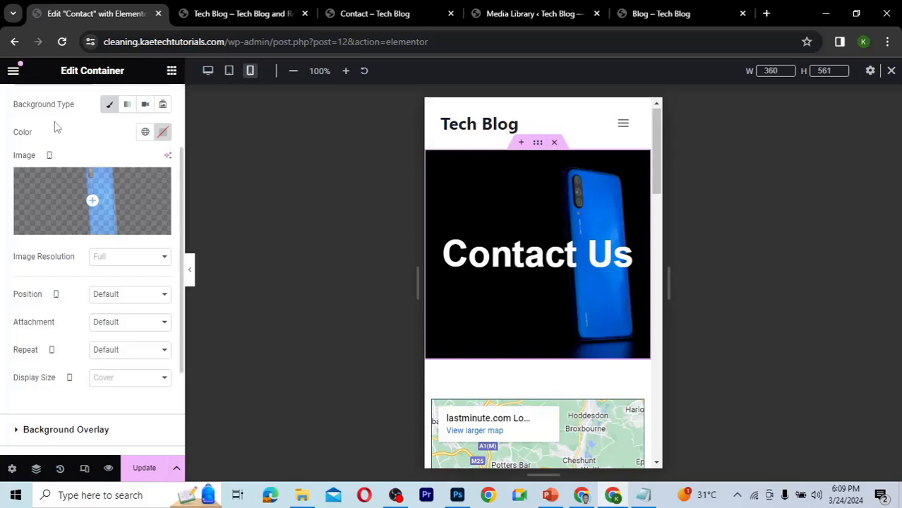
{"action": "scroll", "coordinate": [56, 127], "scroll_direction": "up", "scroll_amount": 3}
{"action": "left_click", "coordinate": [27, 114]}
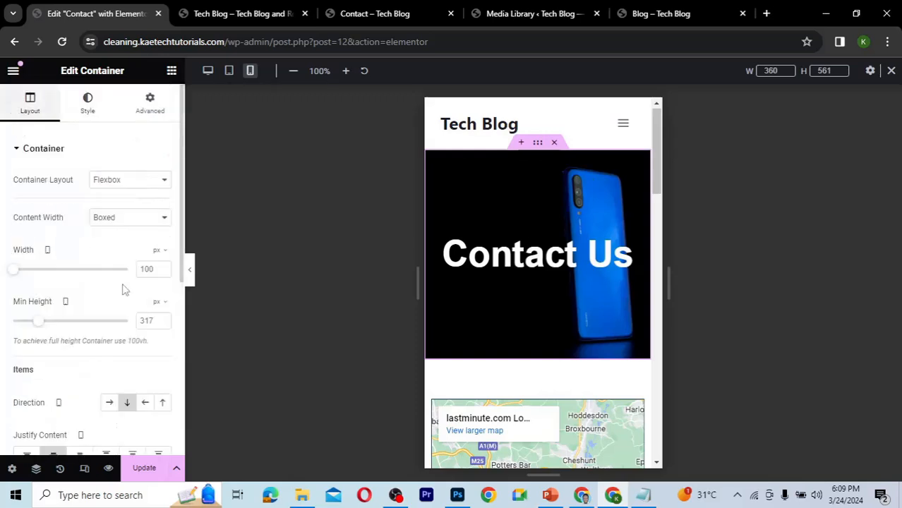
{"action": "left_click_drag", "start_coordinate": [39, 321], "coordinate": [29, 324]}
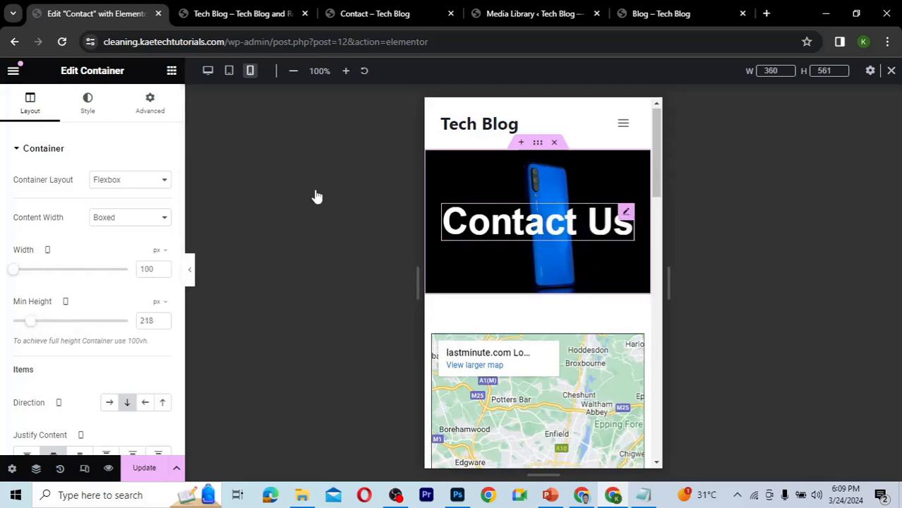
Set the Contact Us heading's mobile font size to 35 px and update the page.
{"action": "left_click", "coordinate": [164, 235]}
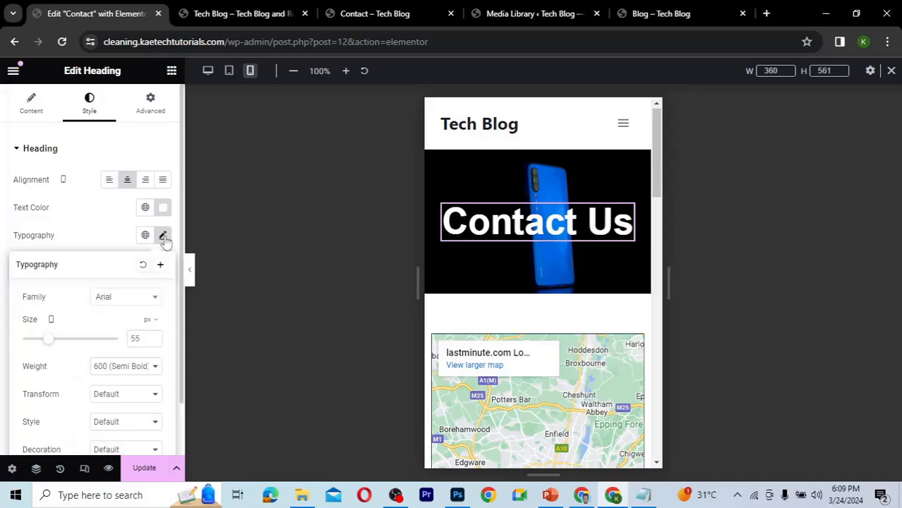
{"action": "left_click_drag", "start_coordinate": [45, 344], "coordinate": [38, 341]}
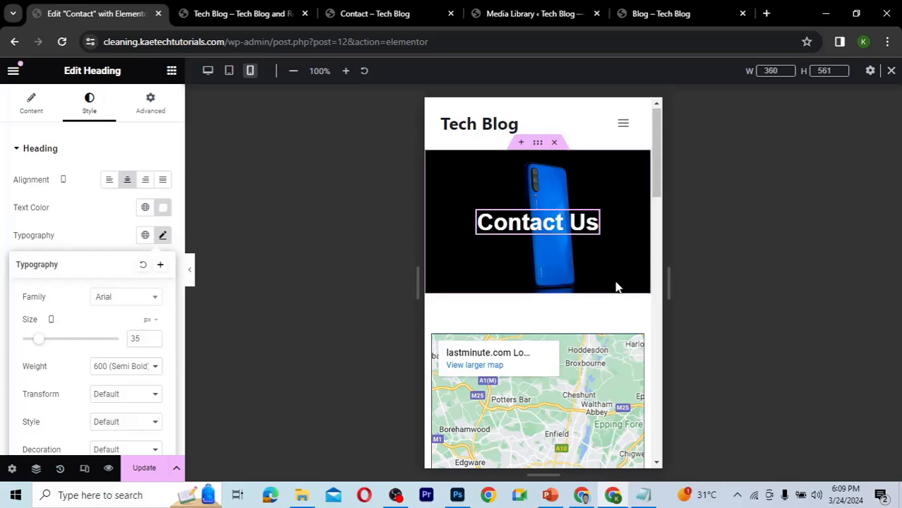
{"action": "scroll", "coordinate": [617, 286], "scroll_direction": "down", "scroll_amount": 3}
{"action": "scroll", "coordinate": [618, 287], "scroll_direction": "up", "scroll_amount": 3}
{"action": "scroll", "coordinate": [618, 286], "scroll_direction": "down", "scroll_amount": 5}
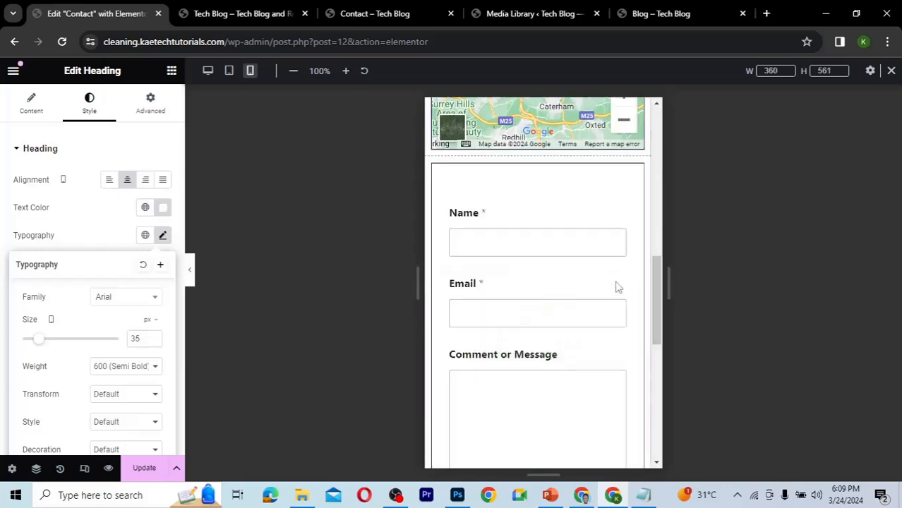
{"action": "scroll", "coordinate": [616, 287], "scroll_direction": "down", "scroll_amount": 1}
{"action": "scroll", "coordinate": [618, 286], "scroll_direction": "up", "scroll_amount": 5}
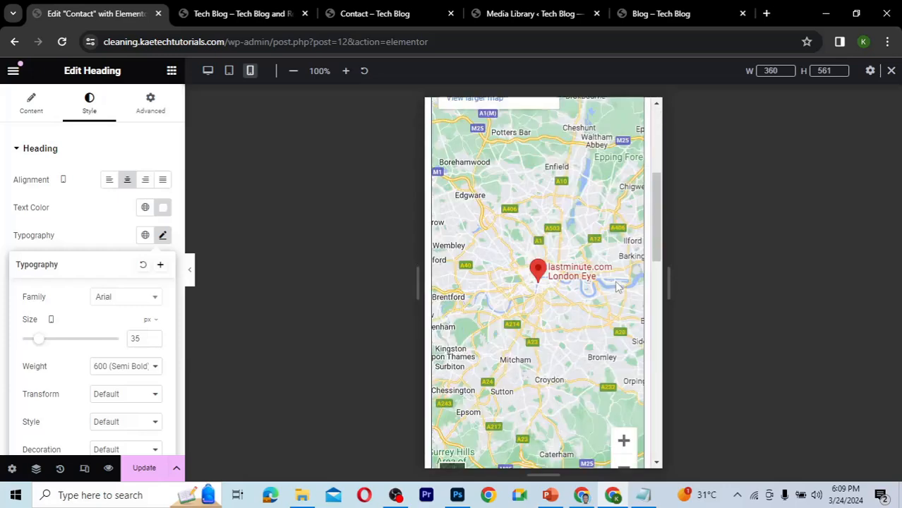
{"action": "scroll", "coordinate": [618, 287], "scroll_direction": "up", "scroll_amount": 4}
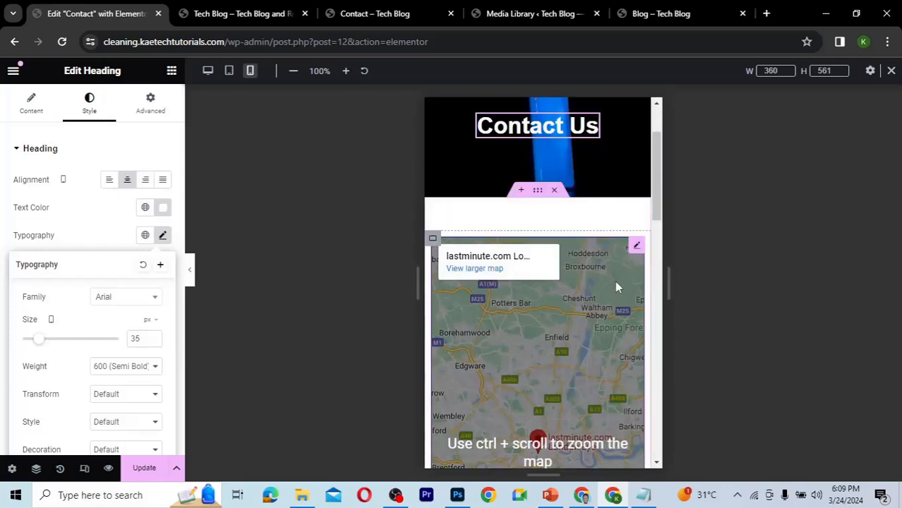
{"action": "left_click", "coordinate": [162, 469]}
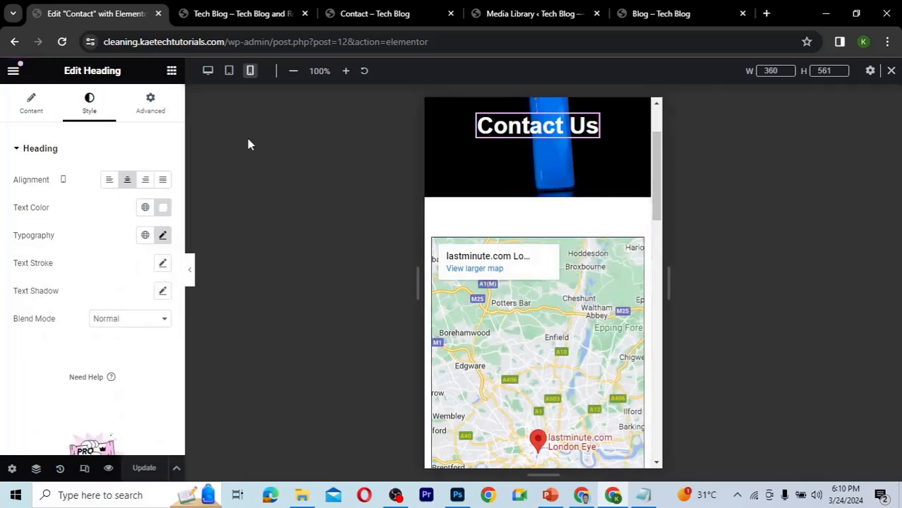
Leave the editor to view the live Contact page, then open and browse the Home page.
{"action": "left_click", "coordinate": [12, 70]}
{"action": "left_click", "coordinate": [65, 351]}
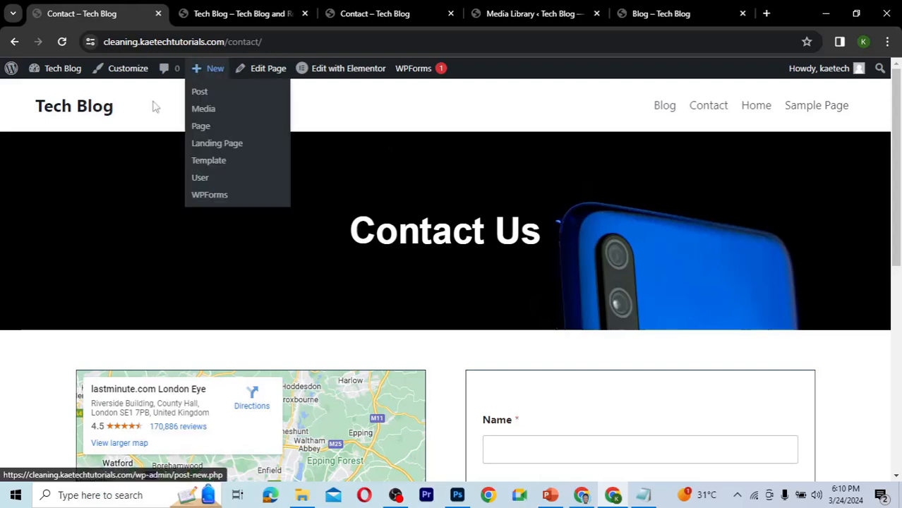
{"action": "left_click", "coordinate": [92, 111]}
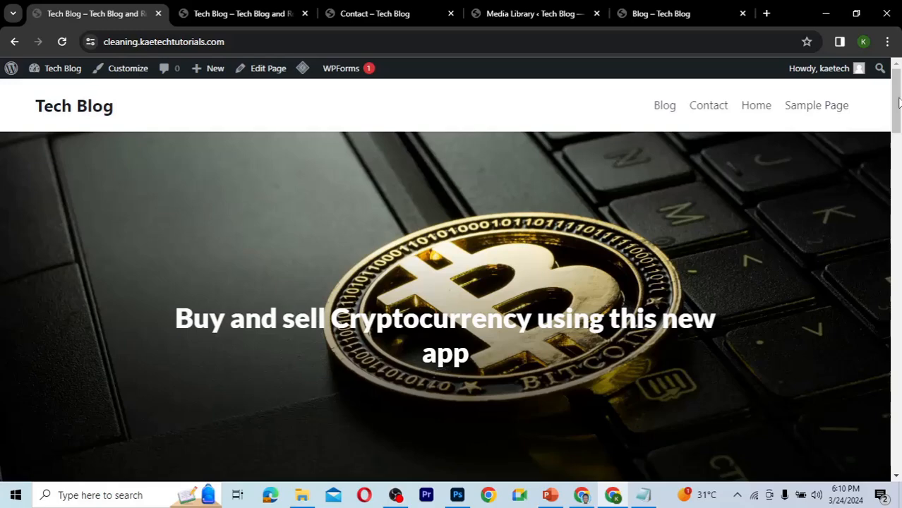
{"action": "scroll", "coordinate": [898, 161], "scroll_direction": "down", "scroll_amount": 8}
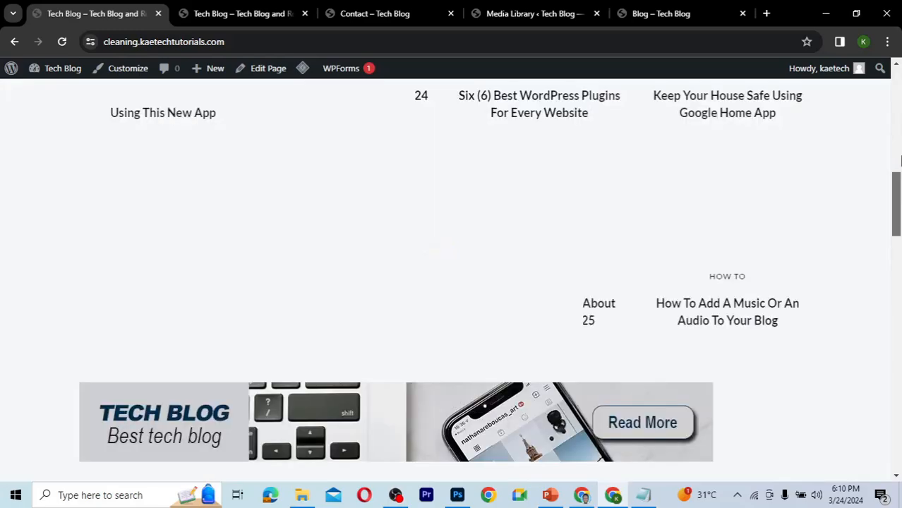
Go from the Home page to the WordPress dashboard and open the Appearance Menus screen.
{"action": "scroll", "coordinate": [898, 162], "scroll_direction": "up", "scroll_amount": 8}
{"action": "scroll", "coordinate": [899, 170], "scroll_direction": "down", "scroll_amount": 5}
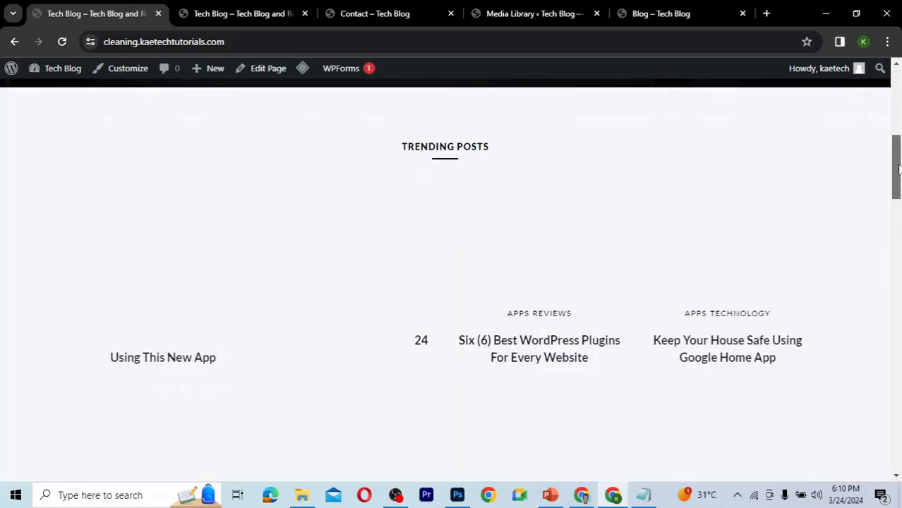
{"action": "scroll", "coordinate": [898, 191], "scroll_direction": "down", "scroll_amount": 5}
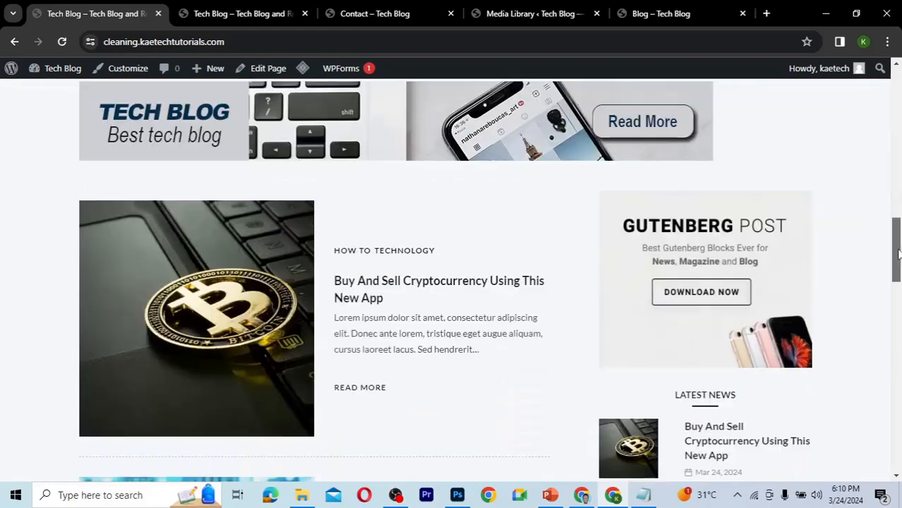
{"action": "scroll", "coordinate": [888, 360], "scroll_direction": "down", "scroll_amount": 10}
{"action": "scroll", "coordinate": [879, 348], "scroll_direction": "up", "scroll_amount": 5}
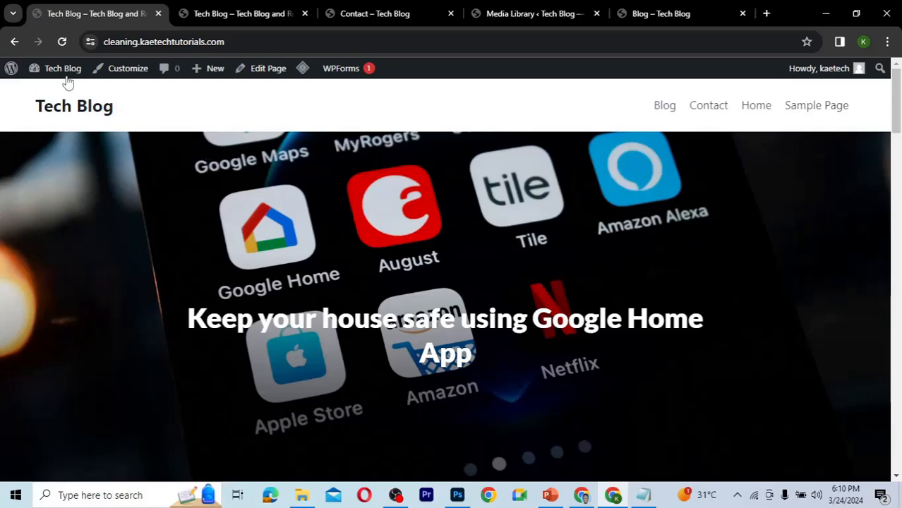
{"action": "mouse_move", "coordinate": [60, 73]}
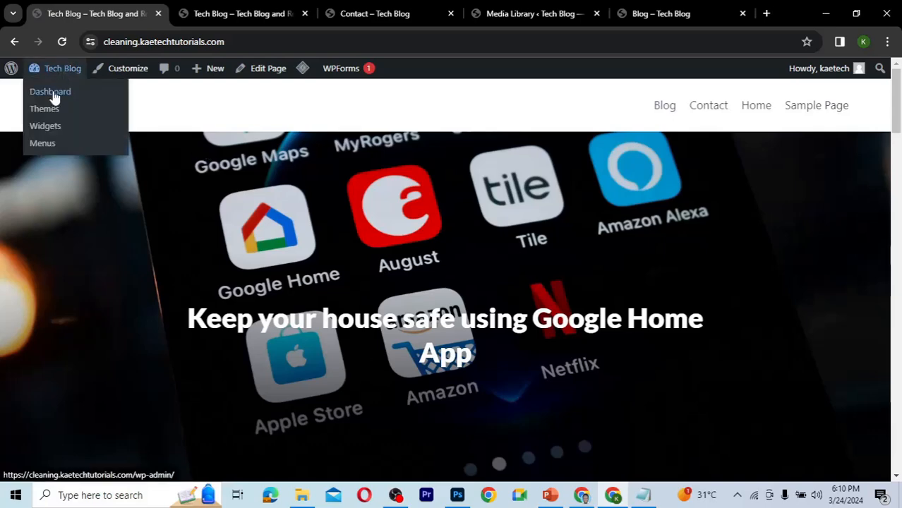
{"action": "left_click", "coordinate": [53, 93]}
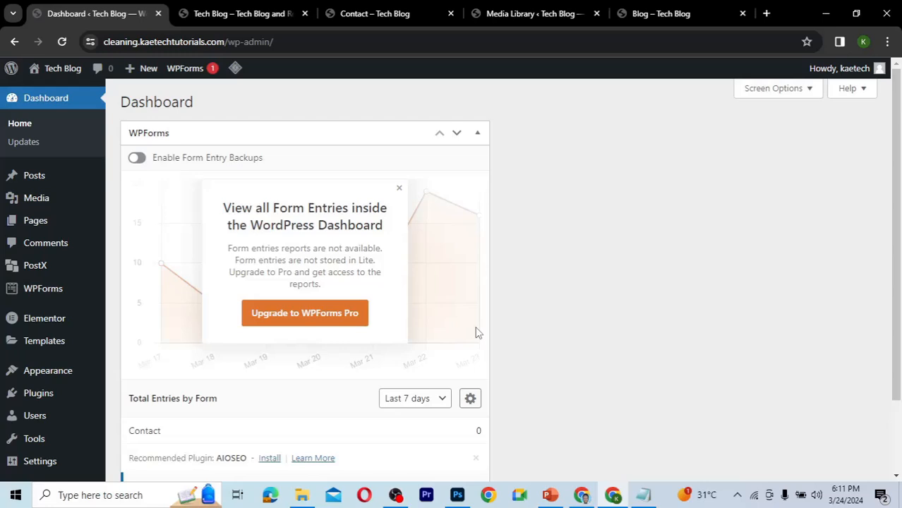
{"action": "mouse_move", "coordinate": [40, 380]}
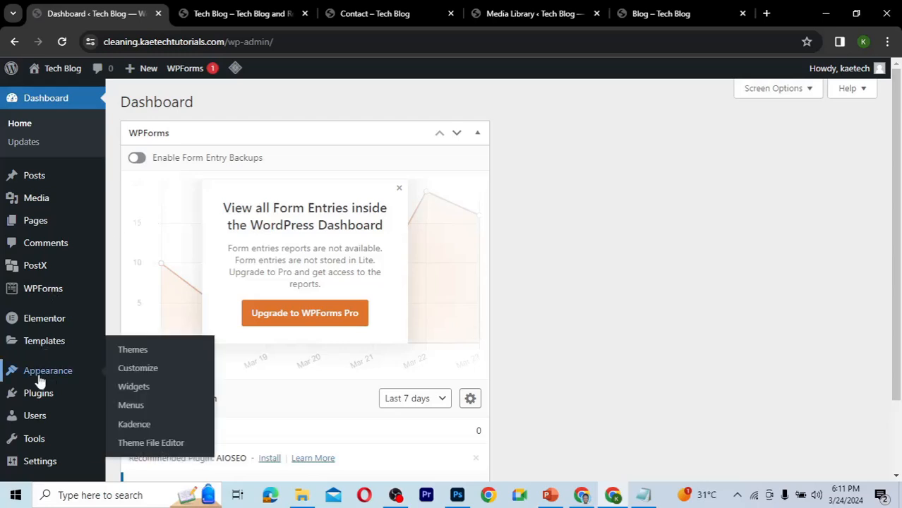
{"action": "left_click", "coordinate": [132, 406]}
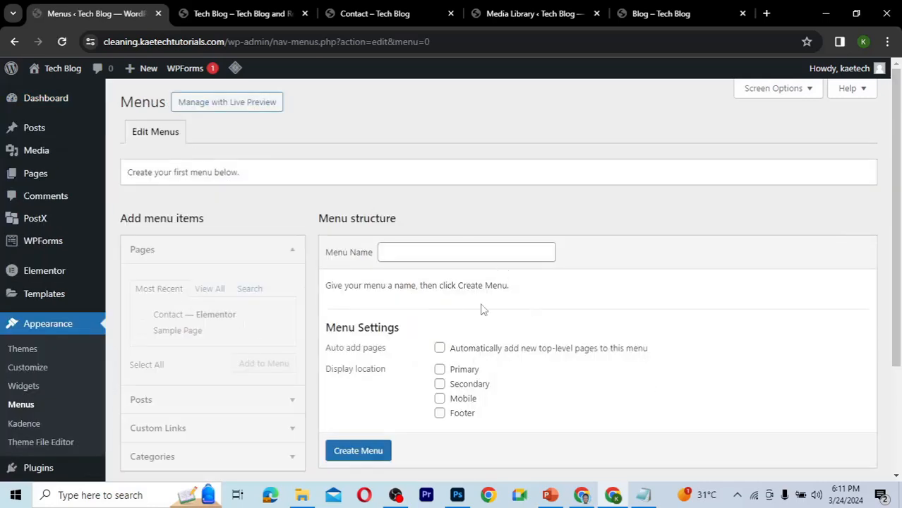
Create a menu named Main Menu assigned to the Primary and Mobile display locations.
{"action": "scroll", "coordinate": [540, 380], "scroll_direction": "down", "scroll_amount": 2}
{"action": "scroll", "coordinate": [540, 379], "scroll_direction": "up", "scroll_amount": 3}
{"action": "left_click", "coordinate": [421, 253]}
{"action": "left_click", "coordinate": [468, 283]}
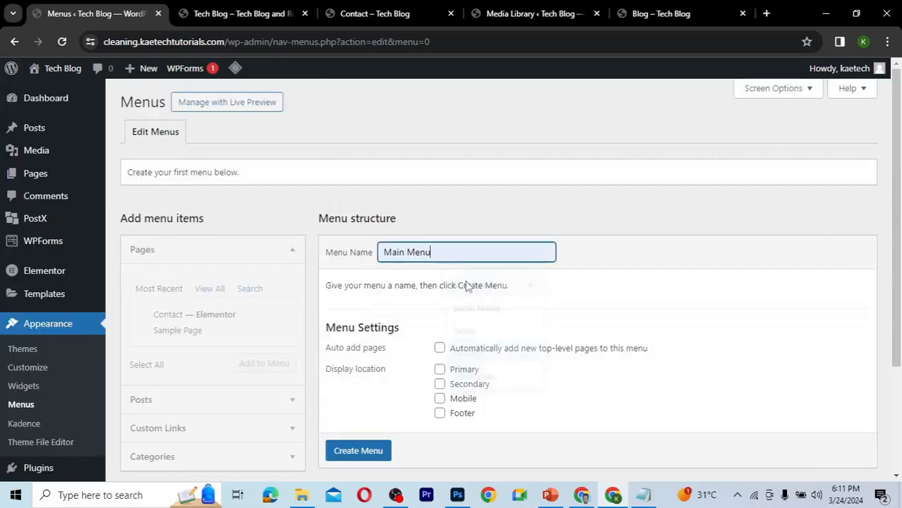
{"action": "scroll", "coordinate": [437, 341], "scroll_direction": "down", "scroll_amount": 2}
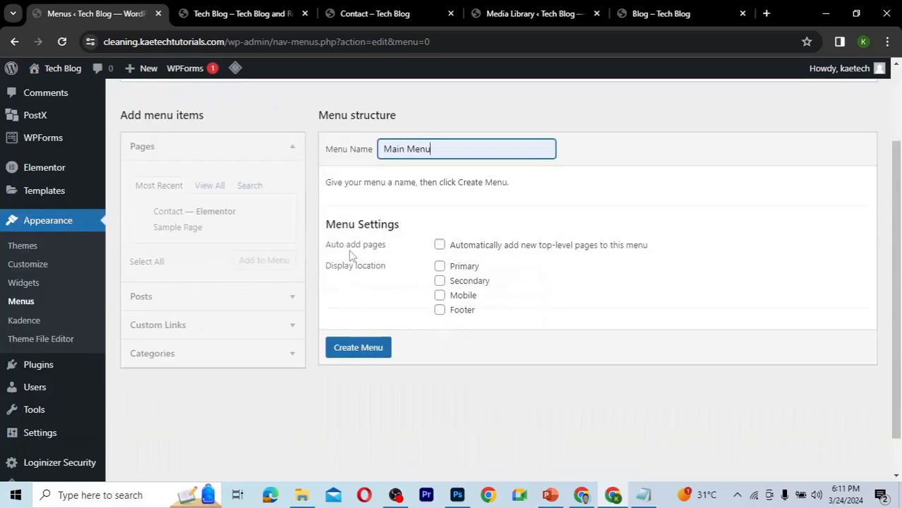
{"action": "left_click", "coordinate": [439, 267]}
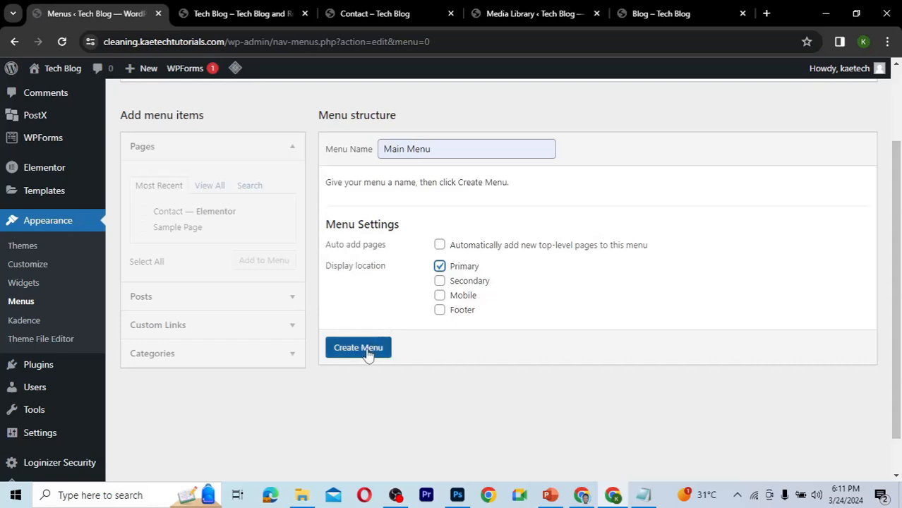
{"action": "left_click", "coordinate": [440, 297]}
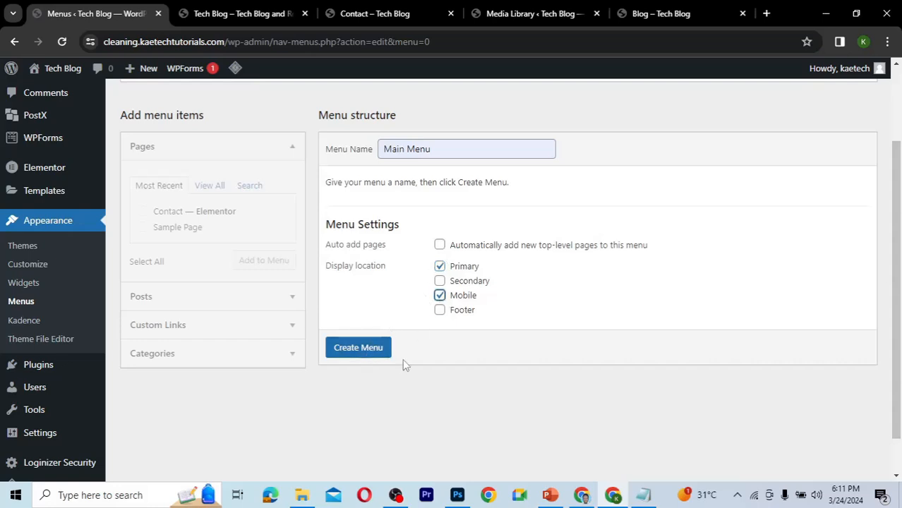
{"action": "left_click", "coordinate": [360, 351]}
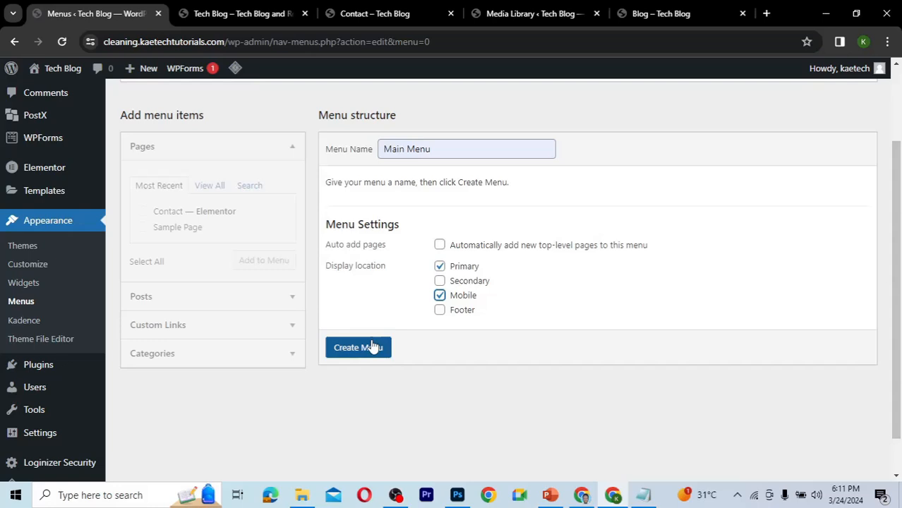
{"action": "left_click", "coordinate": [372, 347]}
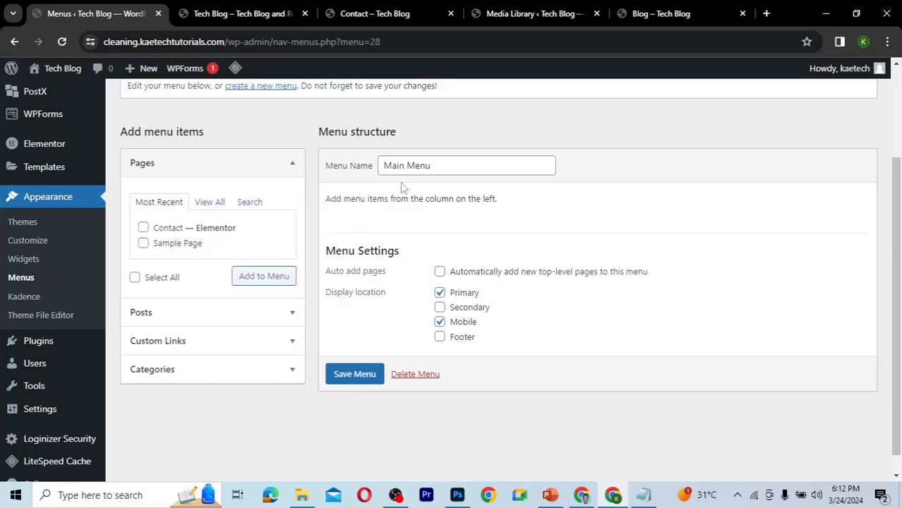
Add the Home and Contact pages to the Main Menu.
{"action": "left_click", "coordinate": [209, 205]}
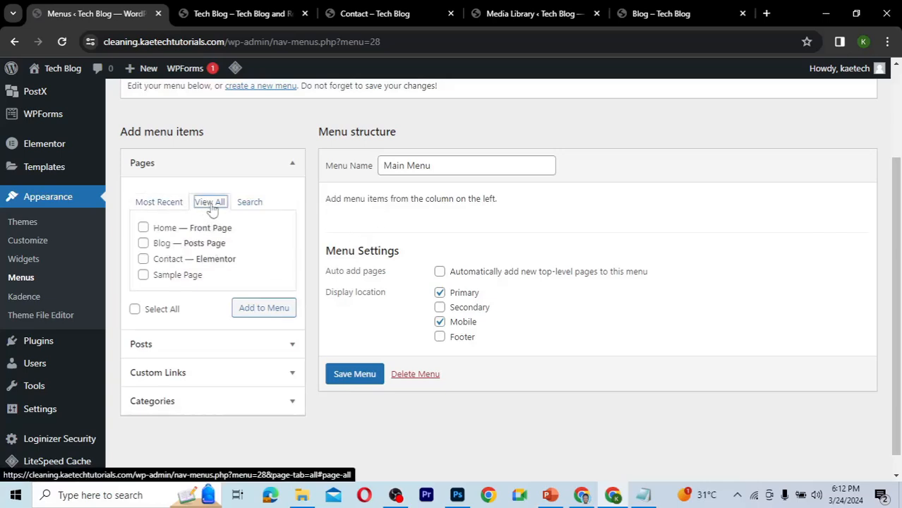
{"action": "left_click", "coordinate": [254, 17]}
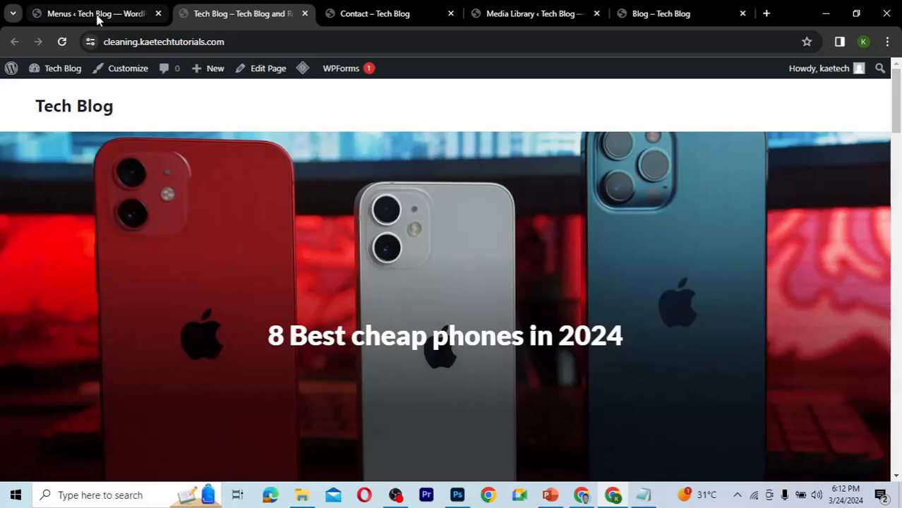
{"action": "left_click", "coordinate": [99, 15]}
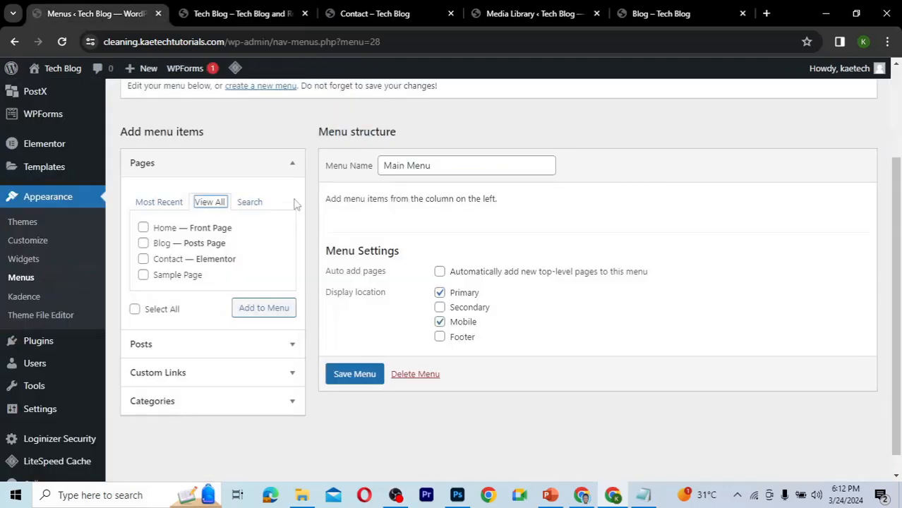
{"action": "left_click", "coordinate": [143, 229]}
{"action": "left_click", "coordinate": [143, 259]}
{"action": "left_click", "coordinate": [264, 311]}
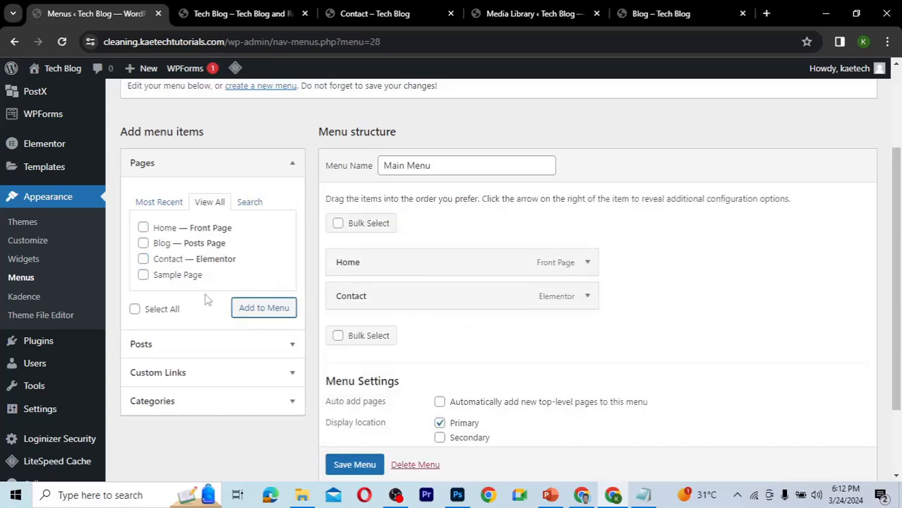
Add the Apps, Devices, How To, Reviews and Technology categories to the menu.
{"action": "scroll", "coordinate": [150, 321], "scroll_direction": "down", "scroll_amount": 2}
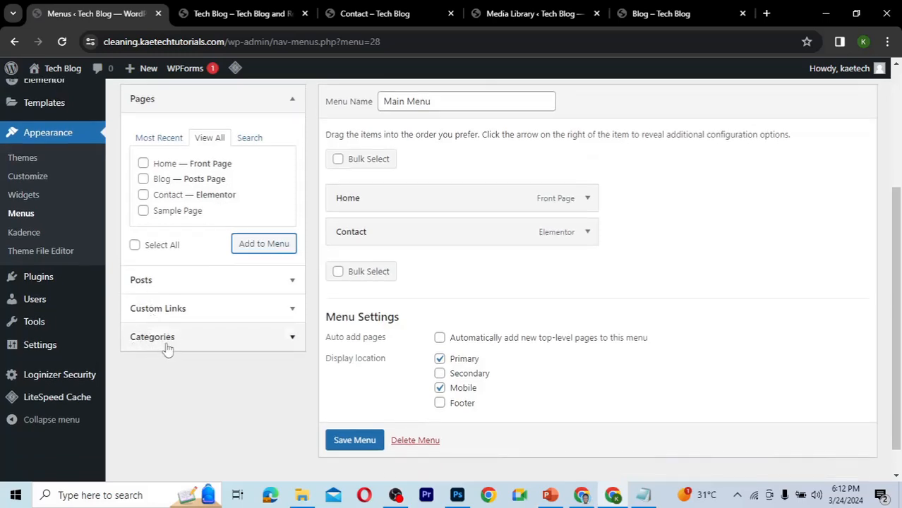
{"action": "left_click", "coordinate": [177, 344]}
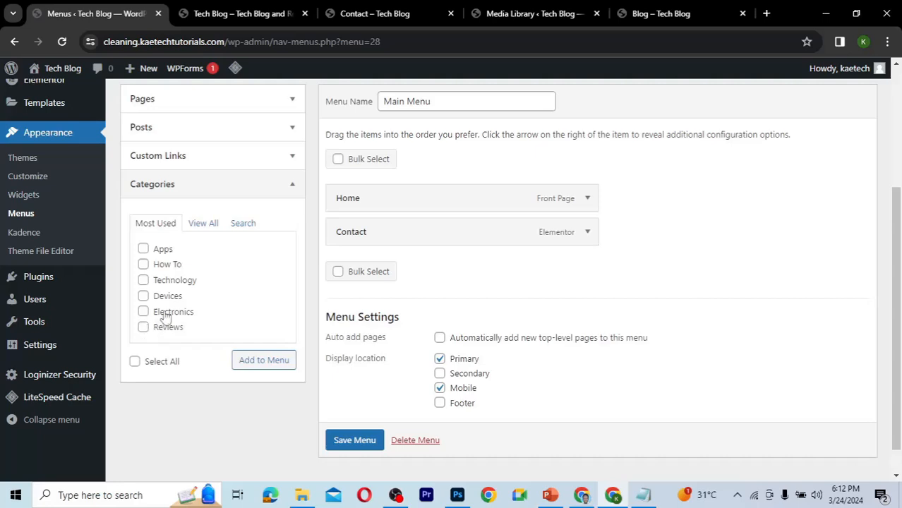
{"action": "left_click", "coordinate": [200, 226]}
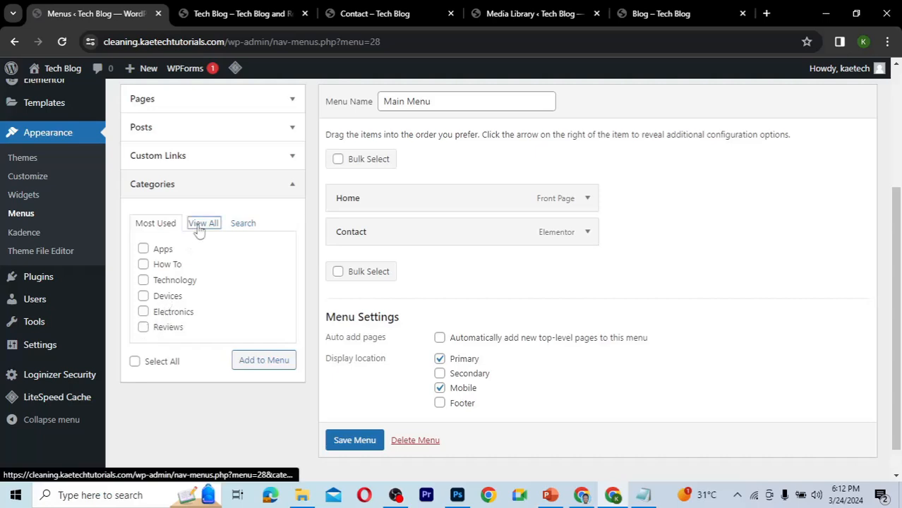
{"action": "left_click", "coordinate": [143, 250]}
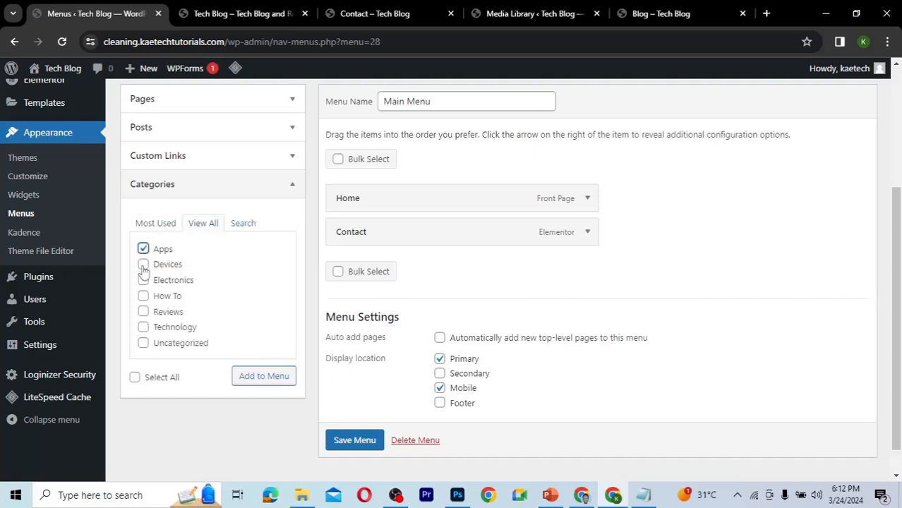
{"action": "left_click", "coordinate": [144, 264]}
{"action": "left_click", "coordinate": [144, 281]}
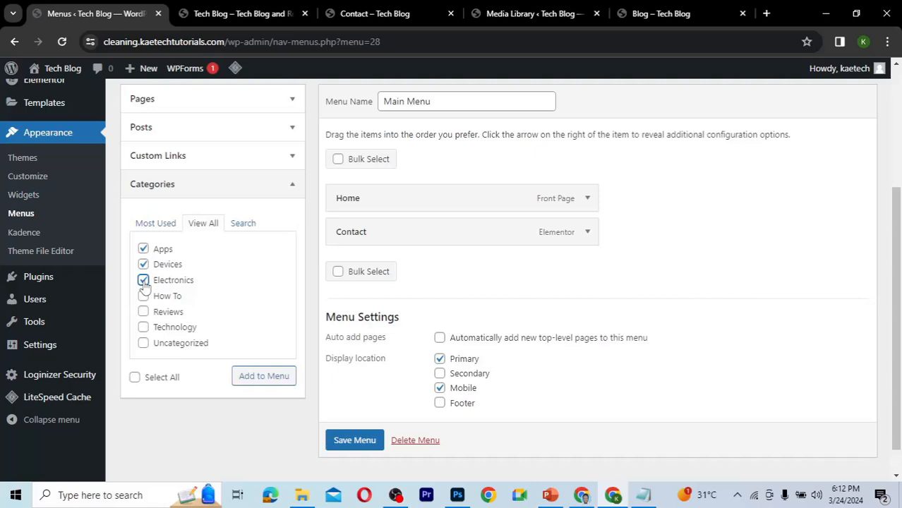
{"action": "left_click", "coordinate": [143, 296]}
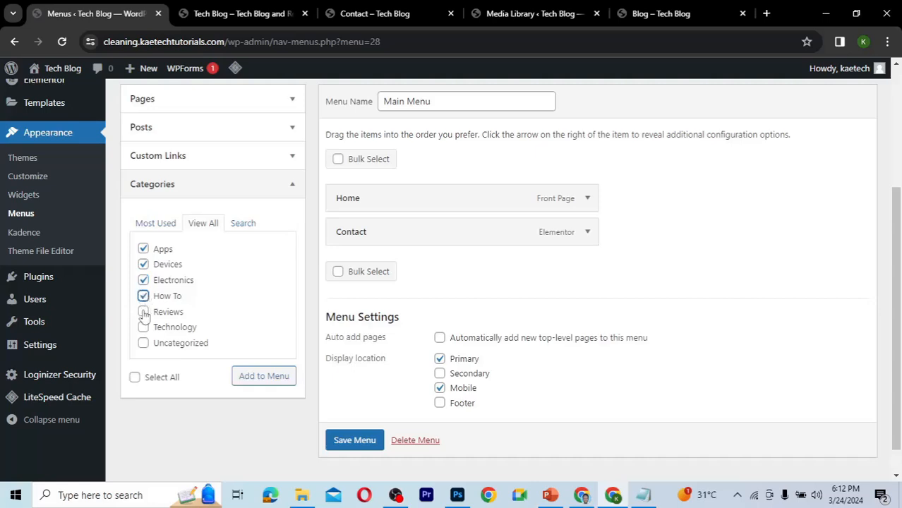
{"action": "left_click", "coordinate": [144, 313]}
{"action": "left_click", "coordinate": [144, 328]}
{"action": "left_click", "coordinate": [143, 265]}
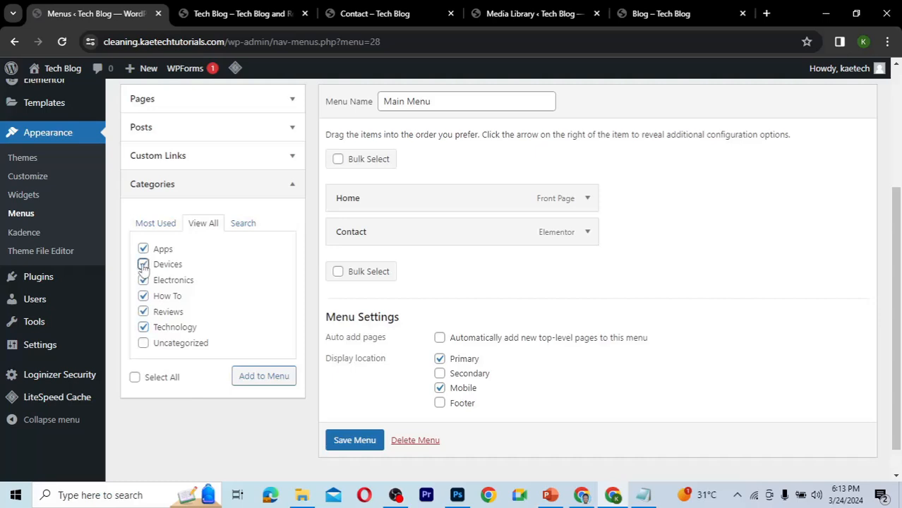
{"action": "left_click", "coordinate": [144, 281]}
{"action": "left_click", "coordinate": [262, 377]}
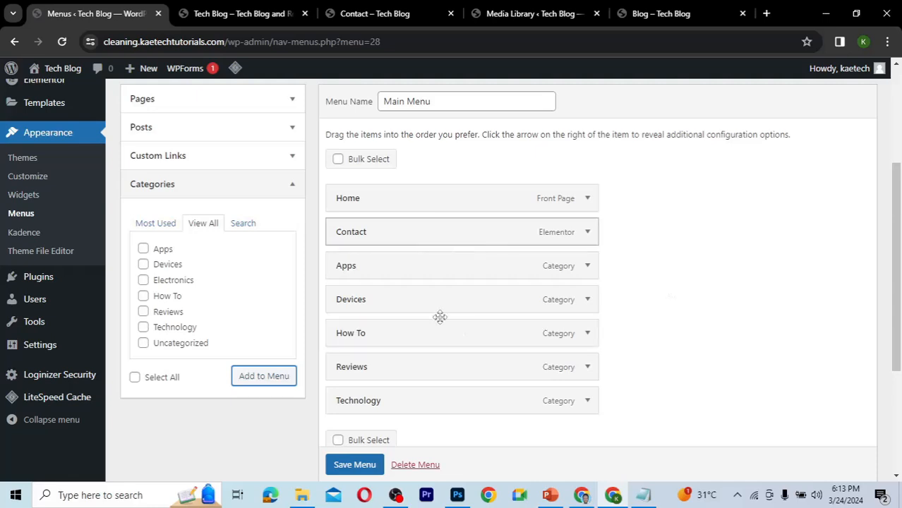
Move the Contact item to the end of the menu and save the menu.
{"action": "left_click_drag", "start_coordinate": [440, 317], "coordinate": [449, 411]}
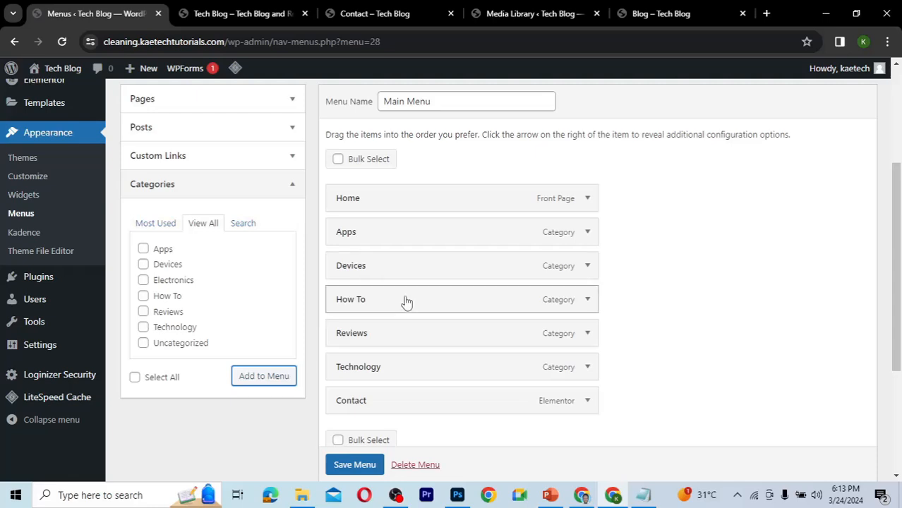
{"action": "scroll", "coordinate": [406, 301], "scroll_direction": "down", "scroll_amount": 2}
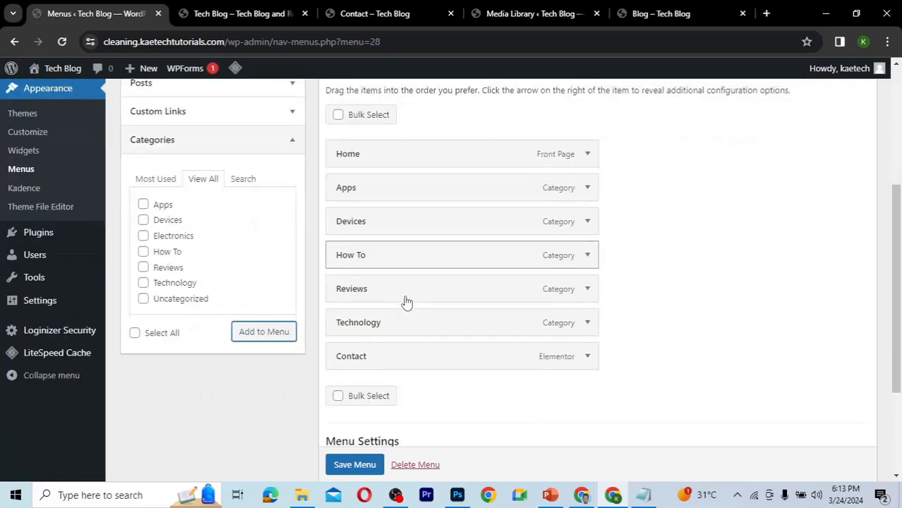
{"action": "scroll", "coordinate": [346, 462], "scroll_direction": "down", "scroll_amount": 1}
{"action": "left_click", "coordinate": [357, 441]}
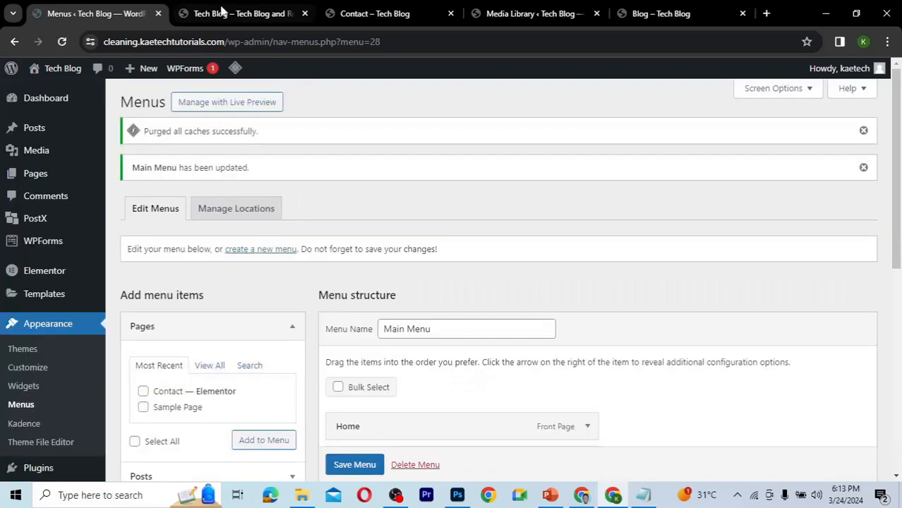
Reload the live site to check the new navigation, then open the Customizer.
{"action": "left_click", "coordinate": [212, 25]}
{"action": "left_click", "coordinate": [63, 43]}
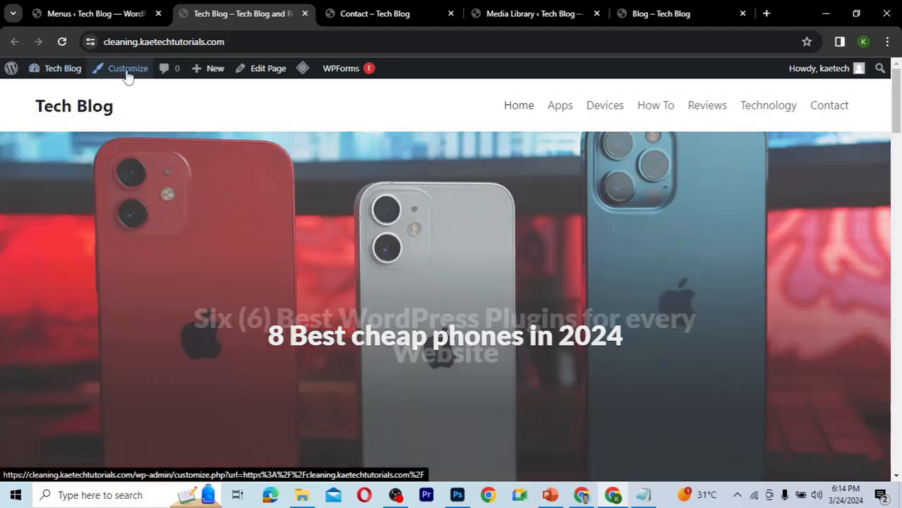
{"action": "left_click", "coordinate": [127, 76]}
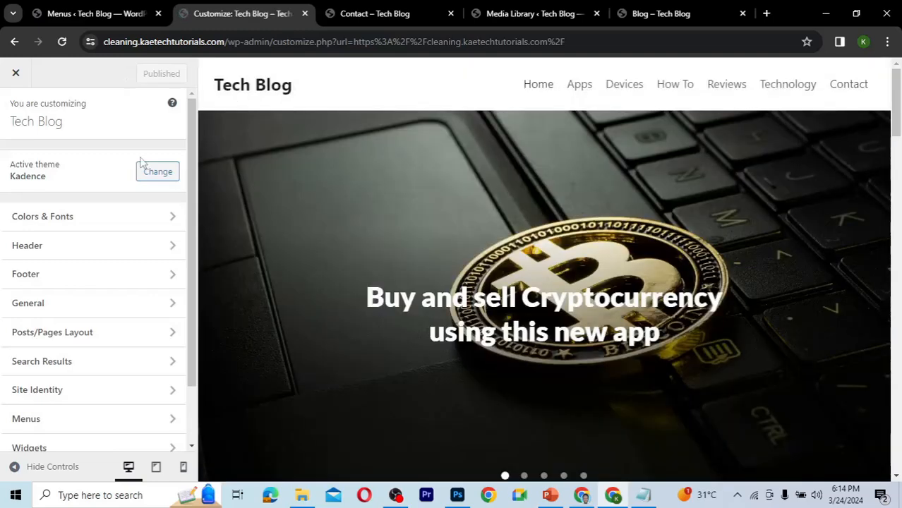
Set the first Global Palette color to 002E4C using the blue hex code from the notes.
{"action": "scroll", "coordinate": [192, 158], "scroll_direction": "down", "scroll_amount": 1}
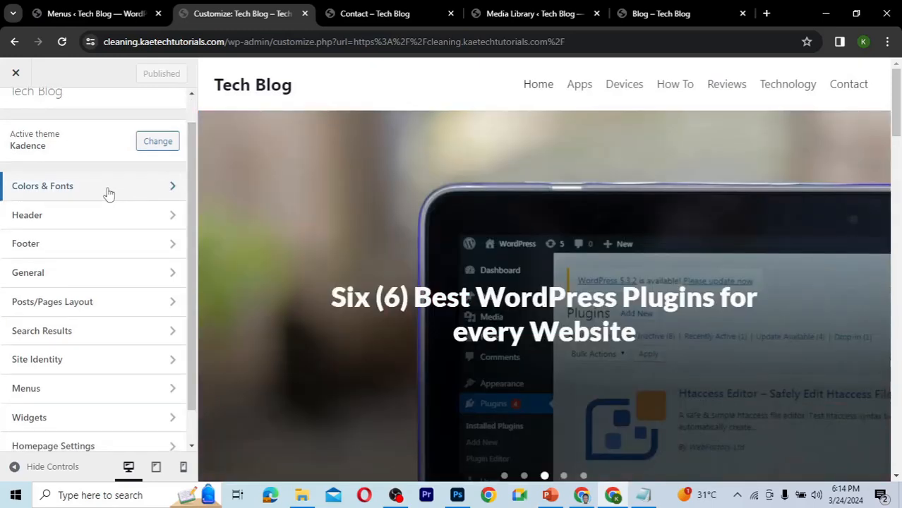
{"action": "left_click", "coordinate": [108, 194]}
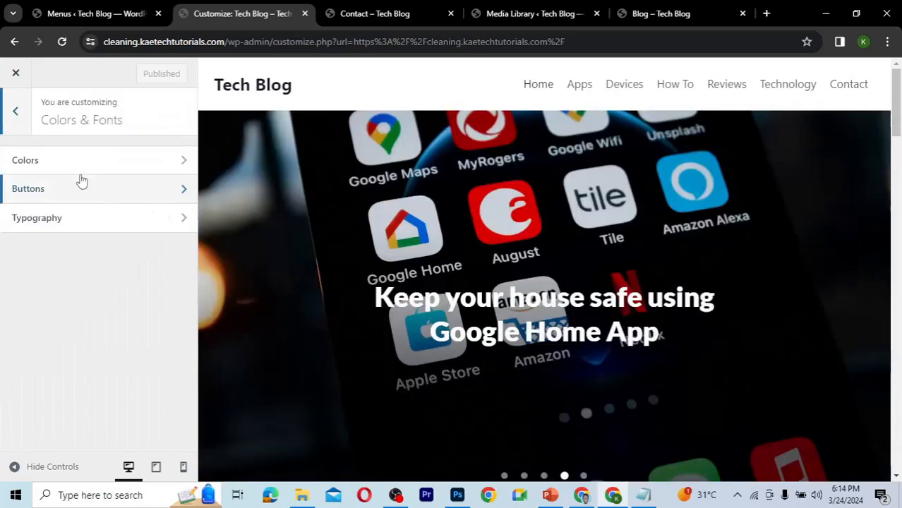
{"action": "left_click", "coordinate": [79, 165]}
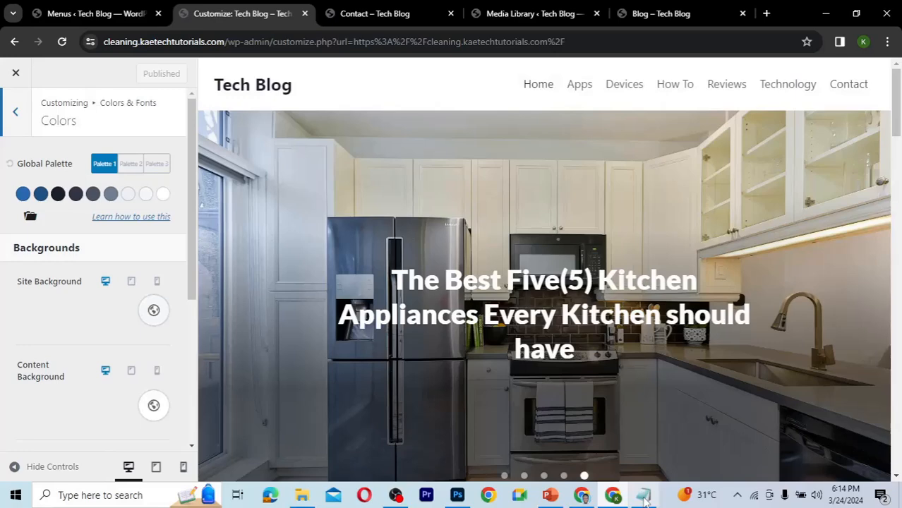
{"action": "left_click", "coordinate": [644, 497]}
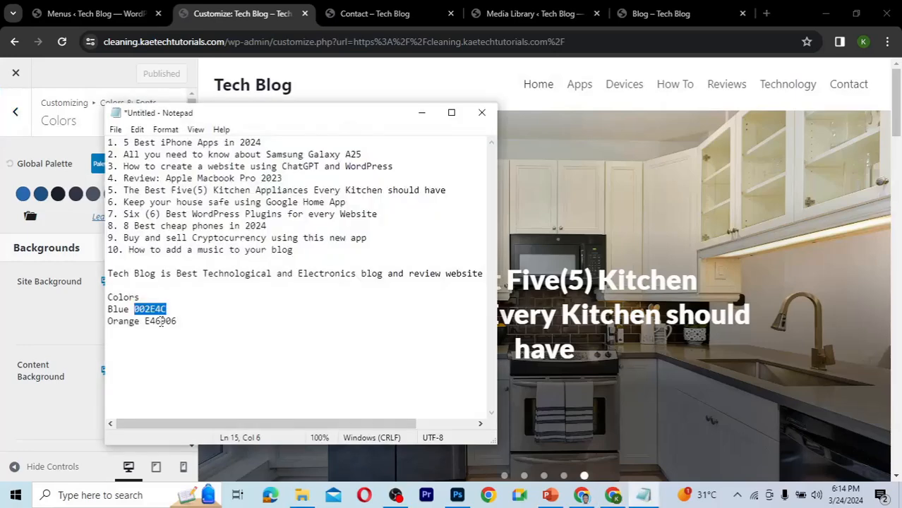
{"action": "left_click", "coordinate": [23, 196]}
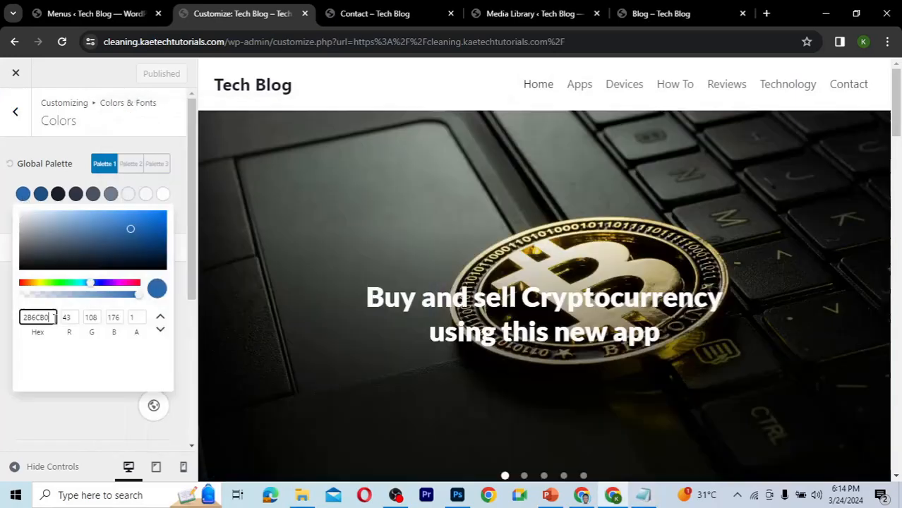
{"action": "left_click_drag", "start_coordinate": [55, 318], "coordinate": [27, 318]}
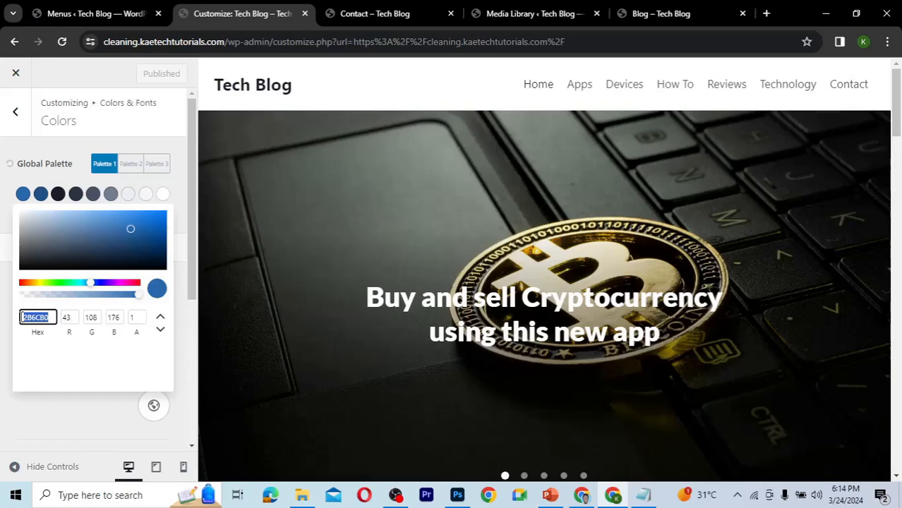
{"action": "type", "text": "002E4C"}
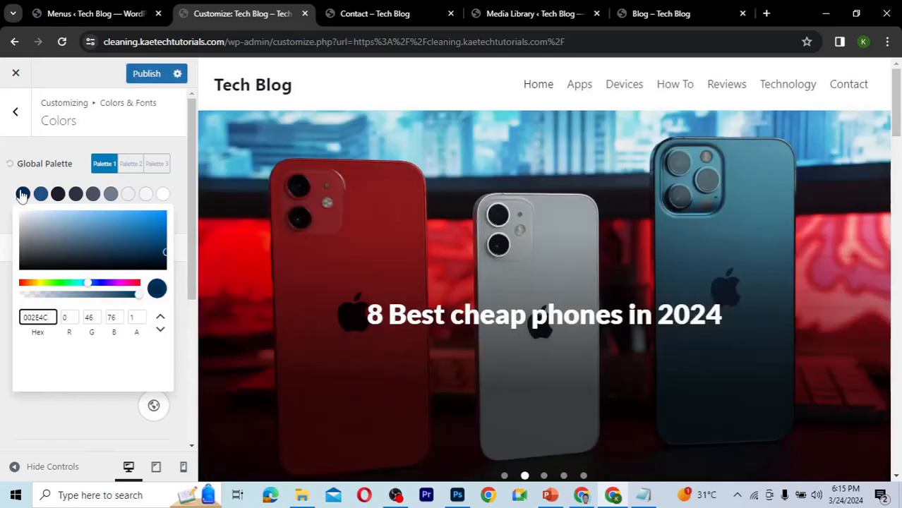
{"action": "left_click", "coordinate": [21, 195]}
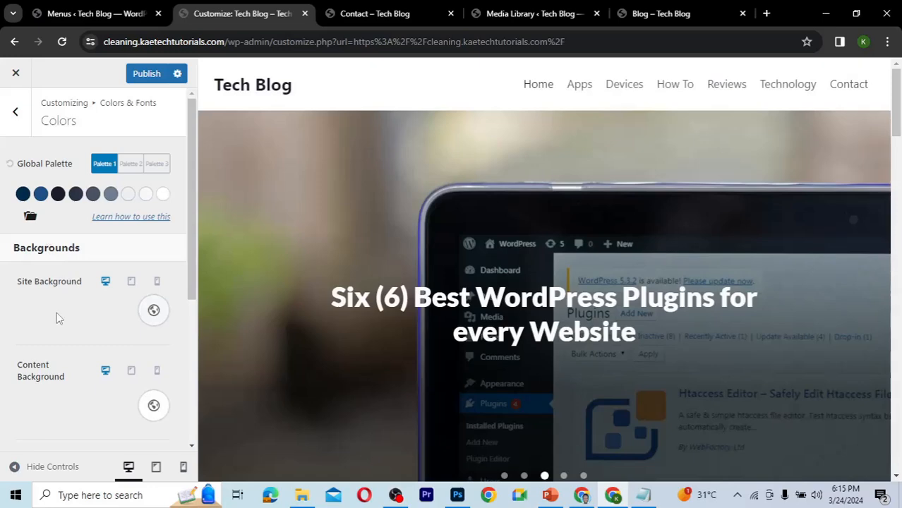
Set the initial content Links Color to the orange hex E46906.
{"action": "scroll", "coordinate": [59, 318], "scroll_direction": "down", "scroll_amount": 2}
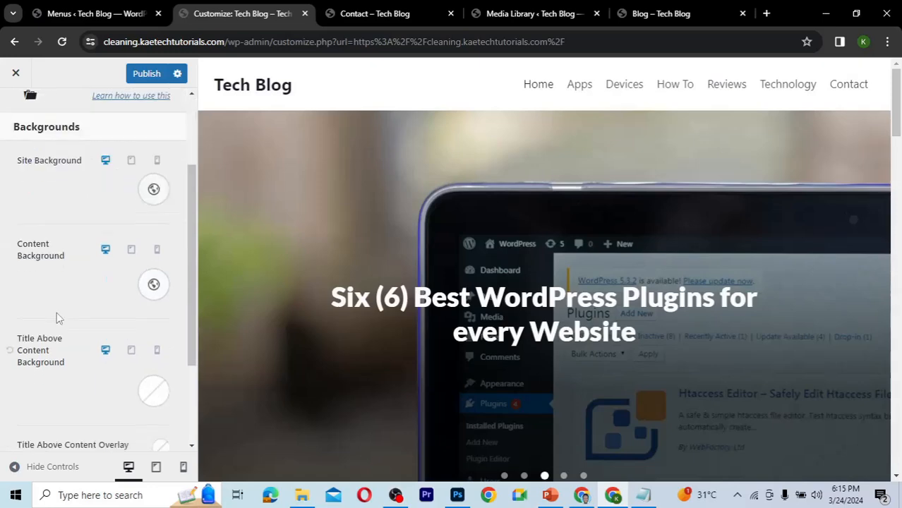
{"action": "scroll", "coordinate": [58, 316], "scroll_direction": "down", "scroll_amount": 2}
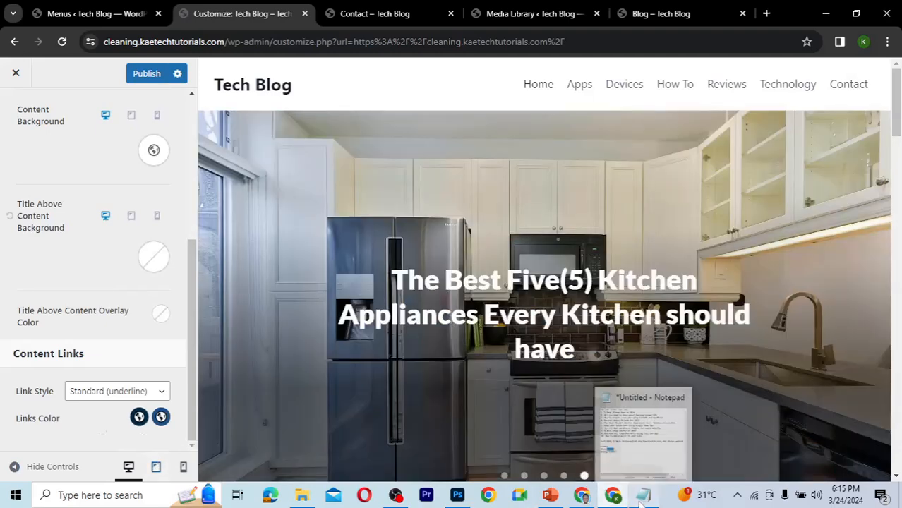
{"action": "left_click", "coordinate": [641, 498]}
{"action": "left_click_drag", "start_coordinate": [177, 321], "coordinate": [146, 322]}
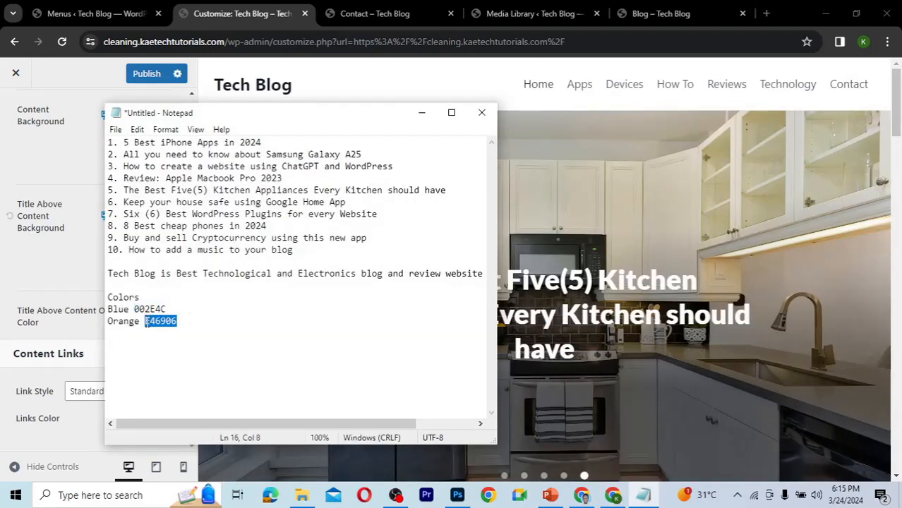
{"action": "left_click", "coordinate": [46, 436]}
{"action": "left_click", "coordinate": [139, 417]}
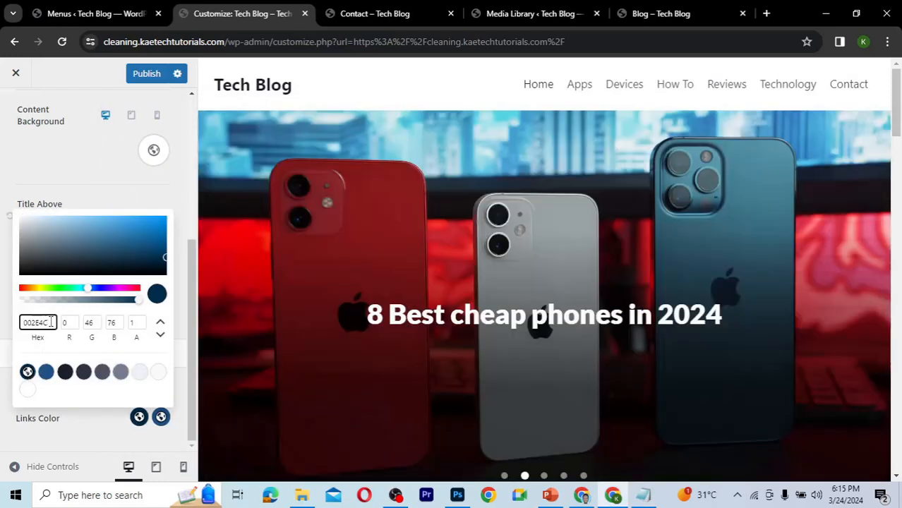
{"action": "left_click_drag", "start_coordinate": [48, 322], "coordinate": [12, 326]}
{"action": "key", "text": "ctrl+v"}
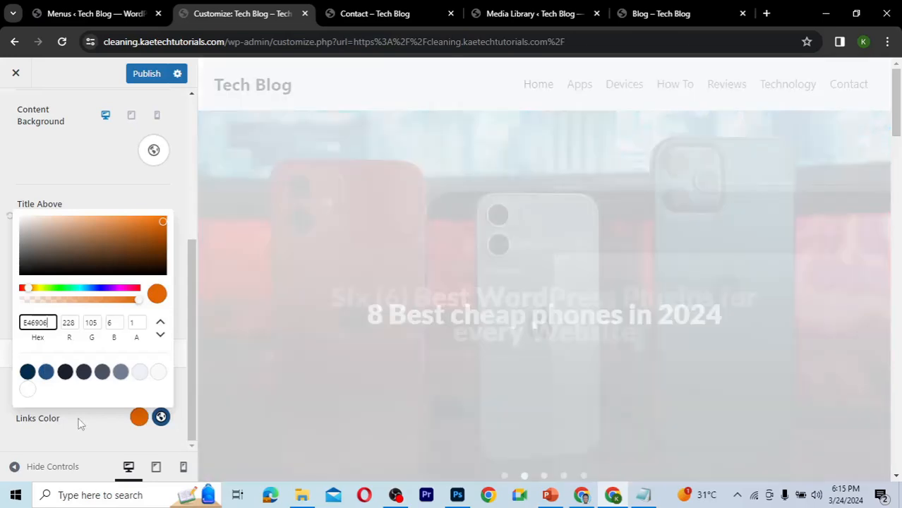
{"action": "left_click", "coordinate": [88, 424]}
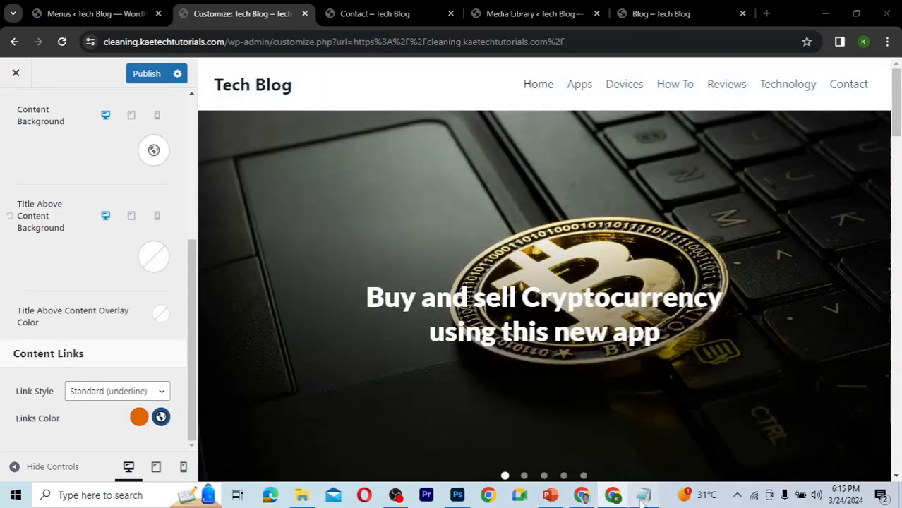
Set the hover content Links Color to the blue hex 002E4C.
{"action": "left_click", "coordinate": [643, 495]}
{"action": "left_click_drag", "start_coordinate": [166, 309], "coordinate": [133, 309]}
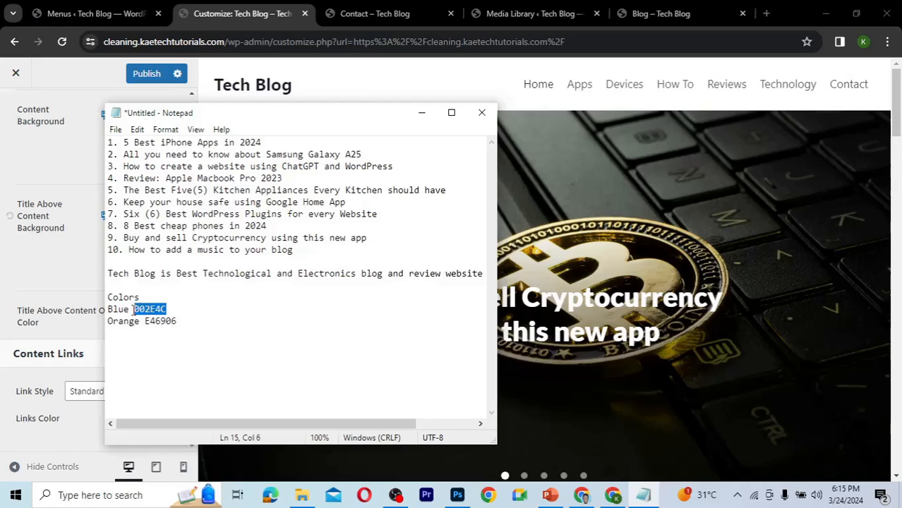
{"action": "left_click", "coordinate": [67, 437]}
{"action": "left_click", "coordinate": [161, 417]}
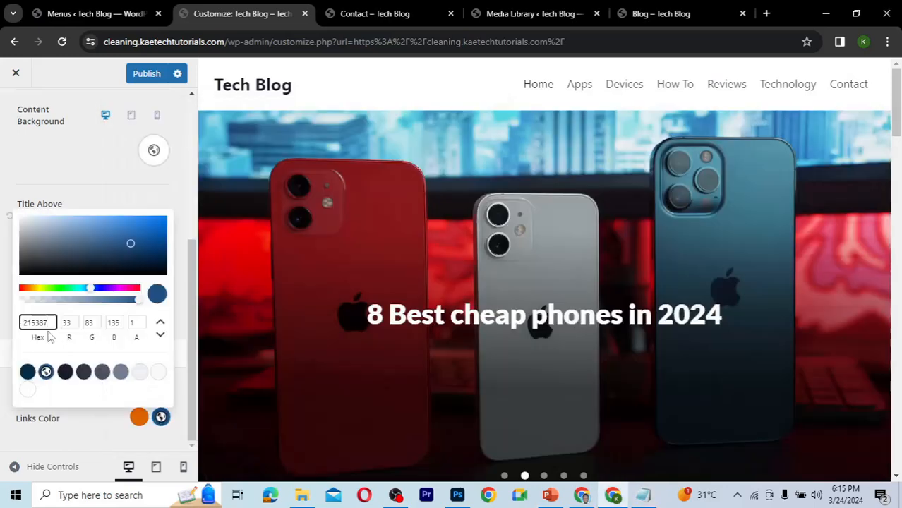
{"action": "left_click_drag", "start_coordinate": [52, 323], "coordinate": [14, 324]}
{"action": "type", "text": "002E4C"}
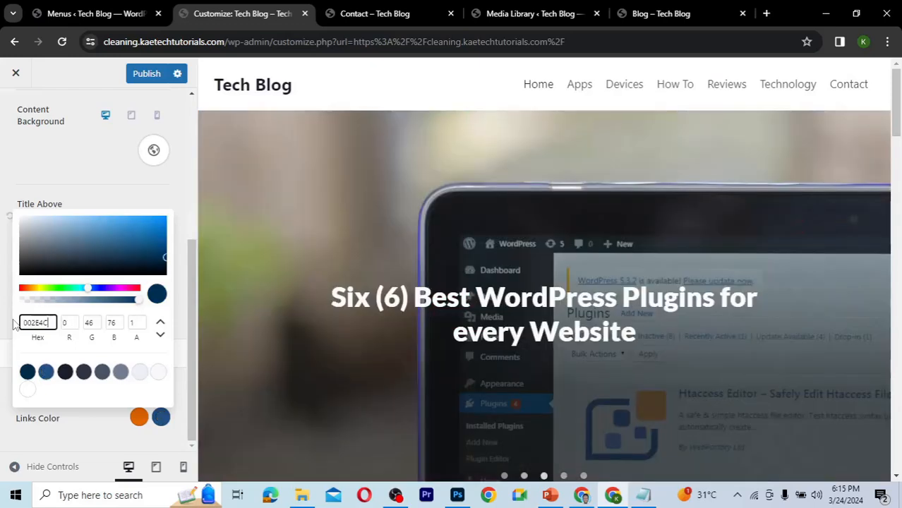
{"action": "left_click", "coordinate": [101, 424]}
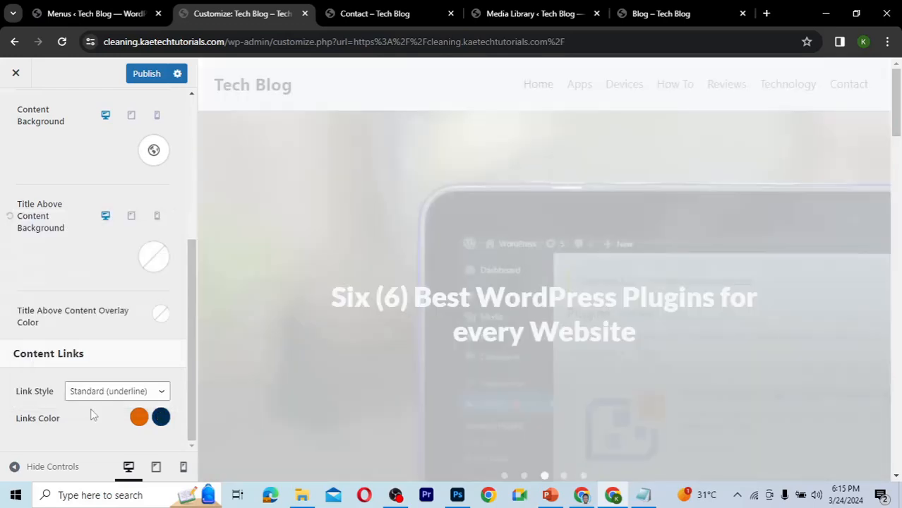
Change the Link Style to No Underline and publish the Customizer changes.
{"action": "left_click", "coordinate": [99, 392]}
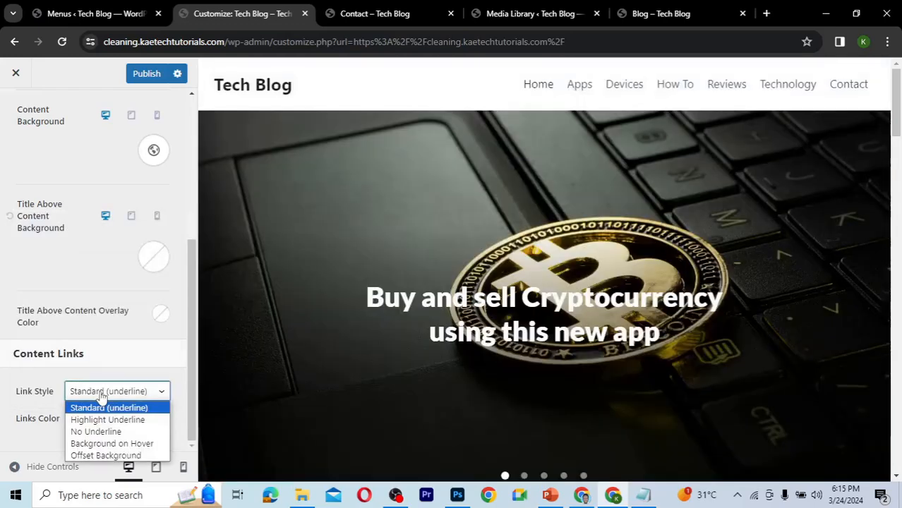
{"action": "left_click", "coordinate": [99, 432]}
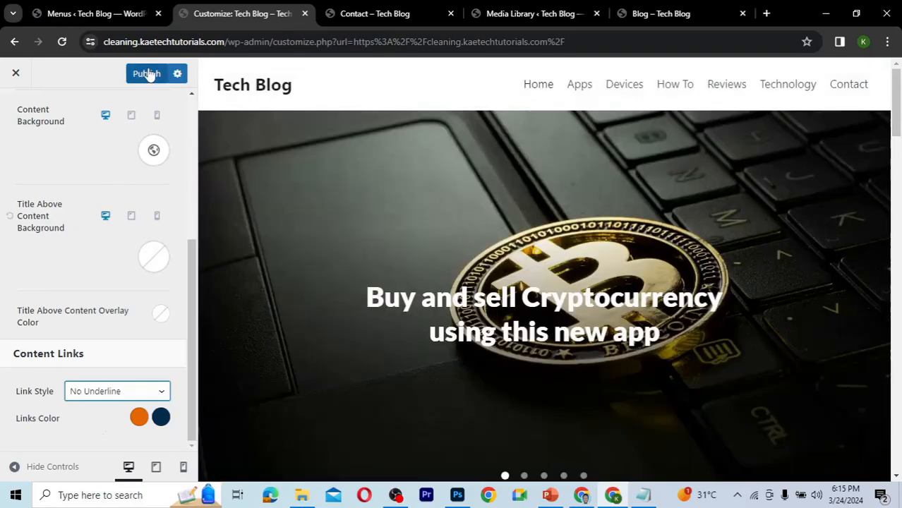
{"action": "left_click", "coordinate": [147, 74]}
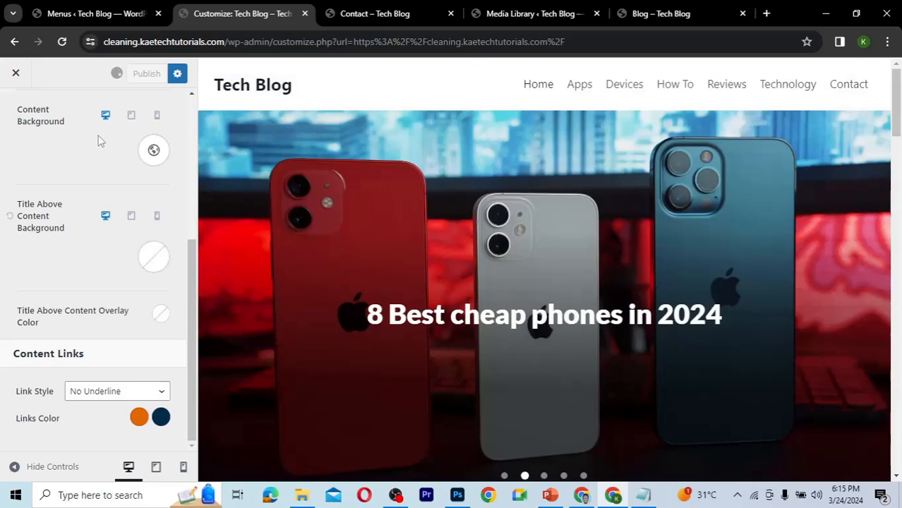
{"action": "scroll", "coordinate": [99, 142], "scroll_direction": "up", "scroll_amount": 4}
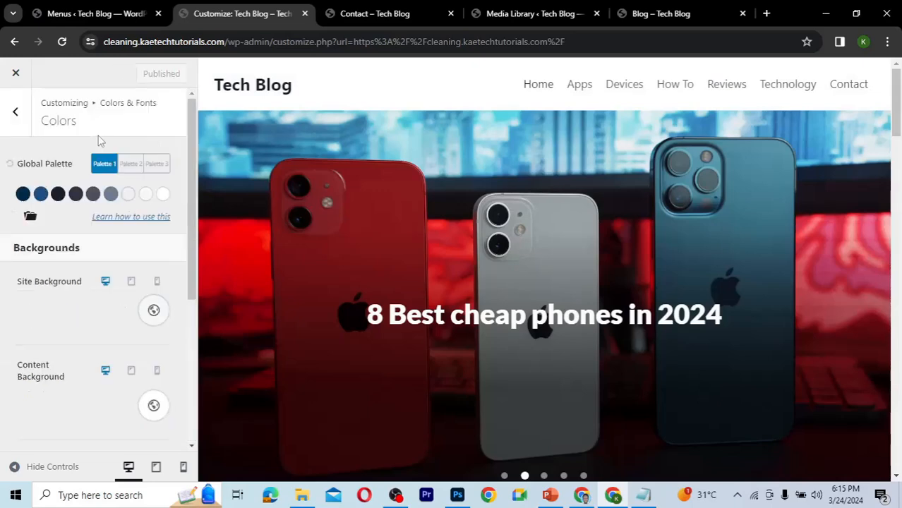
{"action": "scroll", "coordinate": [98, 141], "scroll_direction": "down", "scroll_amount": 4}
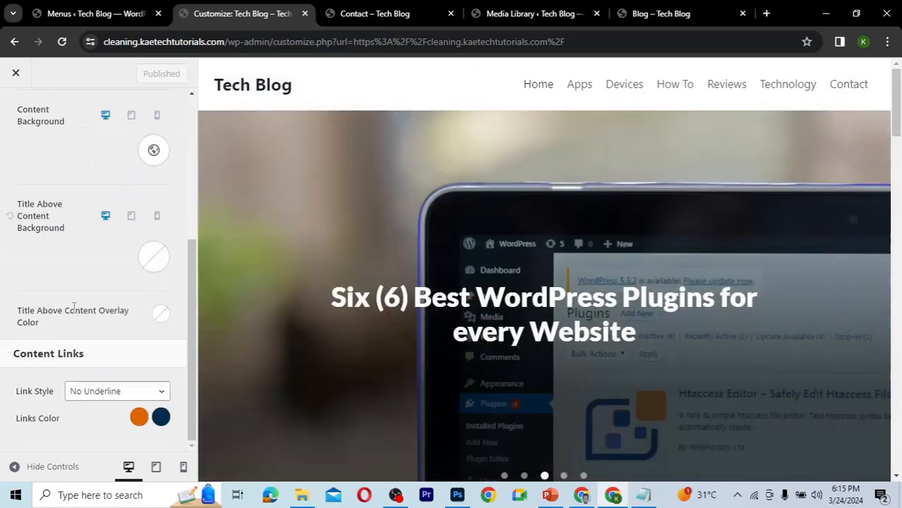
{"action": "scroll", "coordinate": [74, 308], "scroll_direction": "up", "scroll_amount": 5}
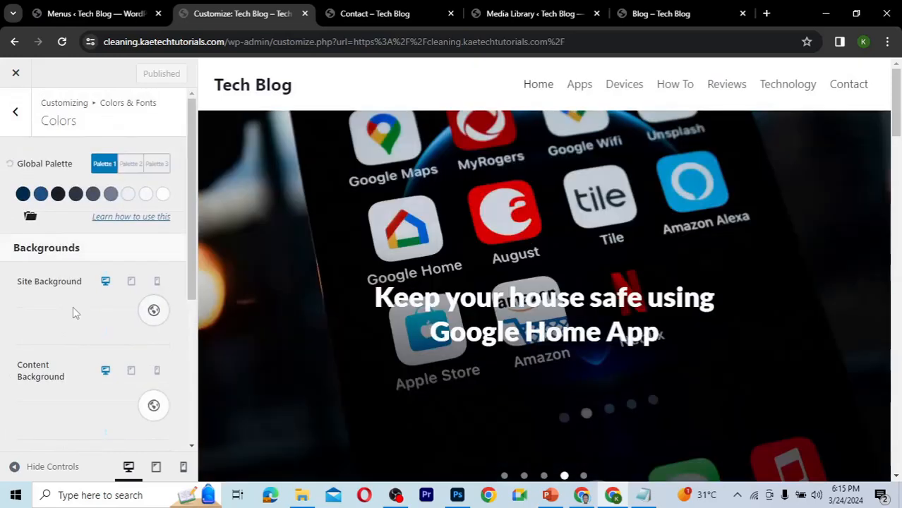
{"action": "scroll", "coordinate": [73, 312], "scroll_direction": "down", "scroll_amount": 4}
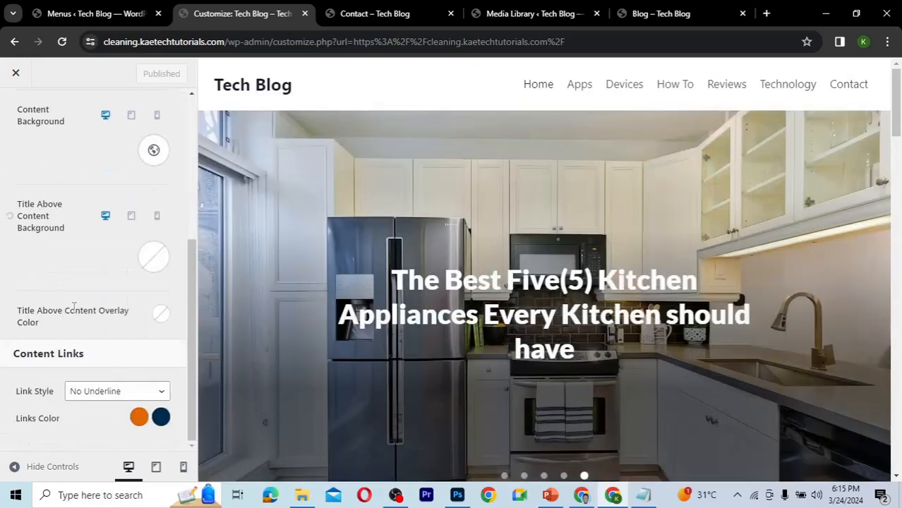
{"action": "scroll", "coordinate": [73, 306], "scroll_direction": "up", "scroll_amount": 3}
{"action": "scroll", "coordinate": [17, 111], "scroll_direction": "up", "scroll_amount": 2}
Set the buttons' hover background color to the orange hex E46906.
{"action": "left_click", "coordinate": [16, 113]}
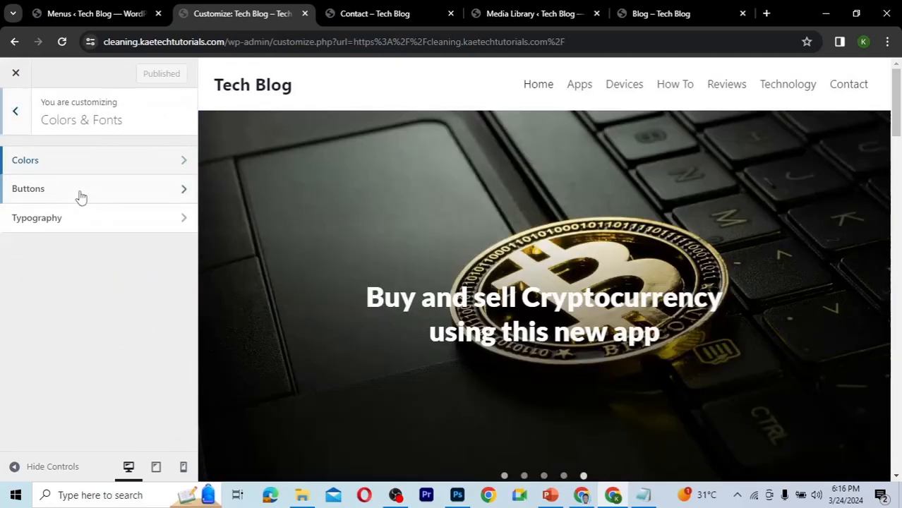
{"action": "left_click", "coordinate": [79, 195]}
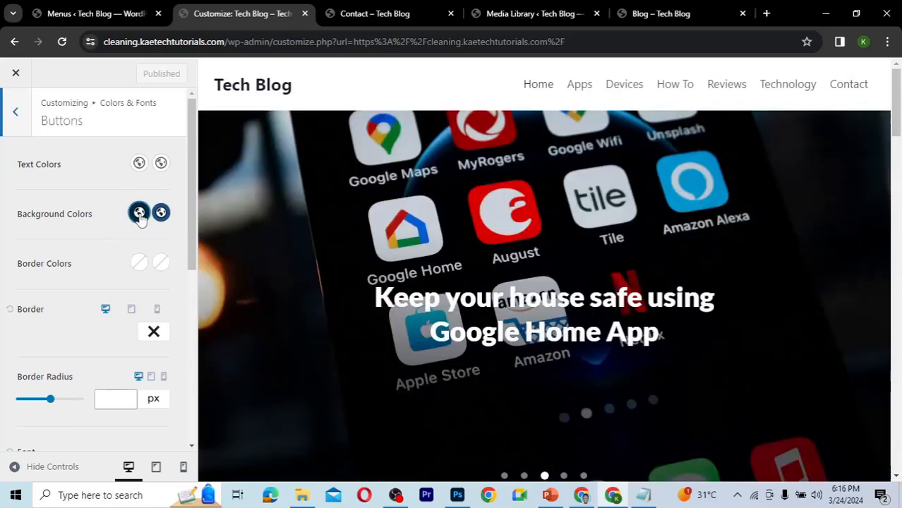
{"action": "left_click", "coordinate": [139, 213]}
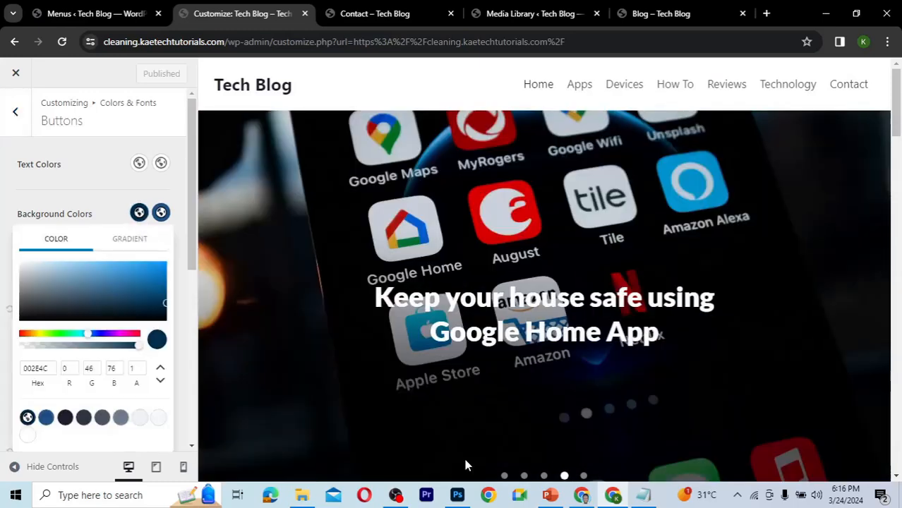
{"action": "left_click", "coordinate": [641, 495]}
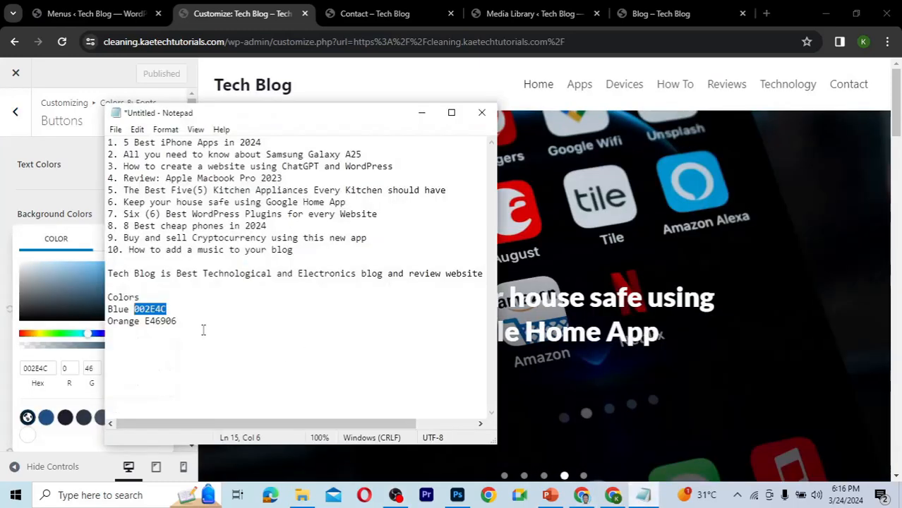
{"action": "left_click_drag", "start_coordinate": [176, 321], "coordinate": [146, 321]}
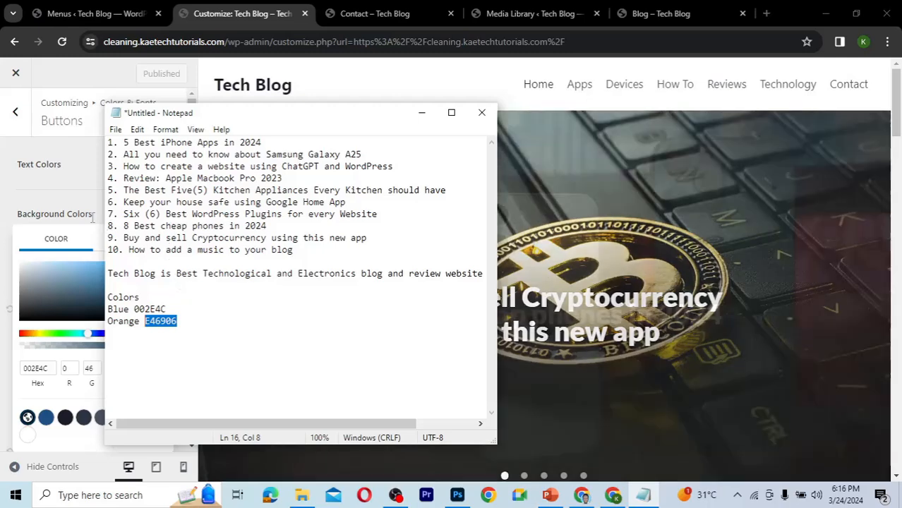
{"action": "left_click", "coordinate": [92, 213]}
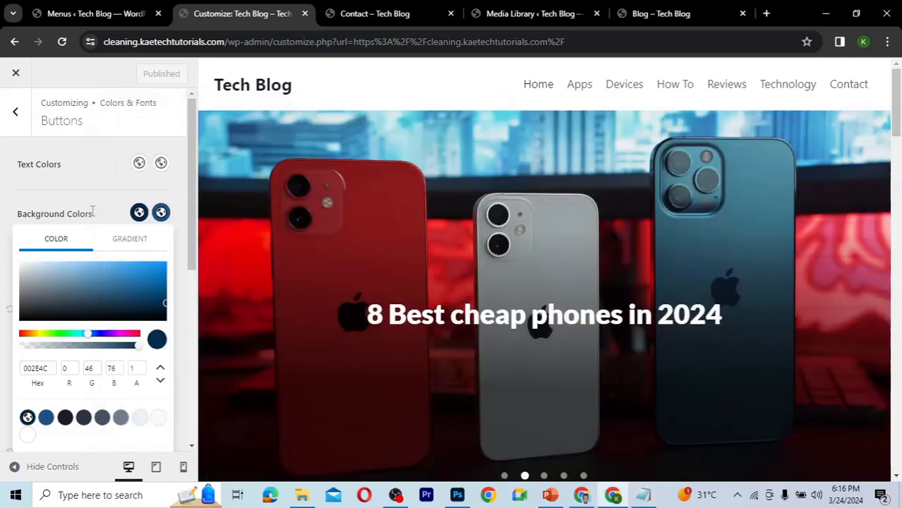
{"action": "left_click", "coordinate": [161, 214]}
{"action": "left_click", "coordinate": [161, 216]}
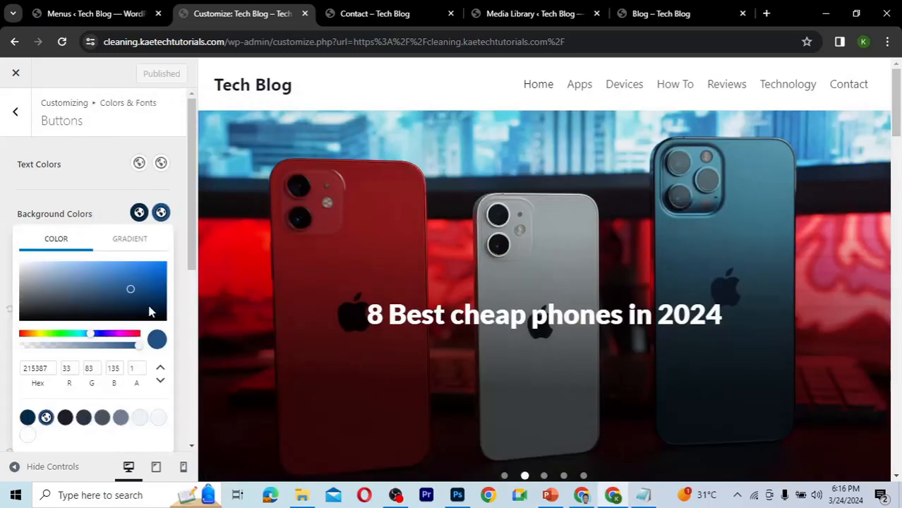
{"action": "left_click_drag", "start_coordinate": [52, 368], "coordinate": [8, 368]}
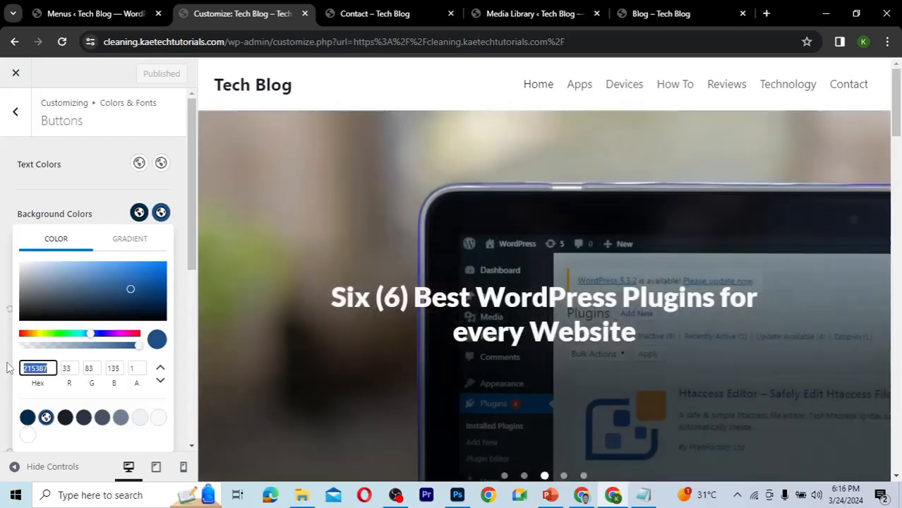
{"action": "key", "text": "ctrl+v"}
{"action": "left_click", "coordinate": [95, 217]}
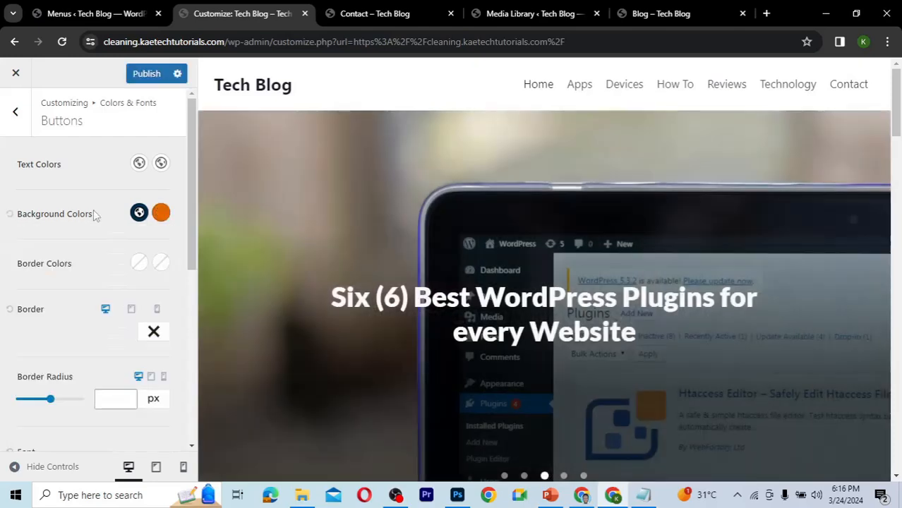
{"action": "scroll", "coordinate": [67, 329], "scroll_direction": "down", "scroll_amount": 4}
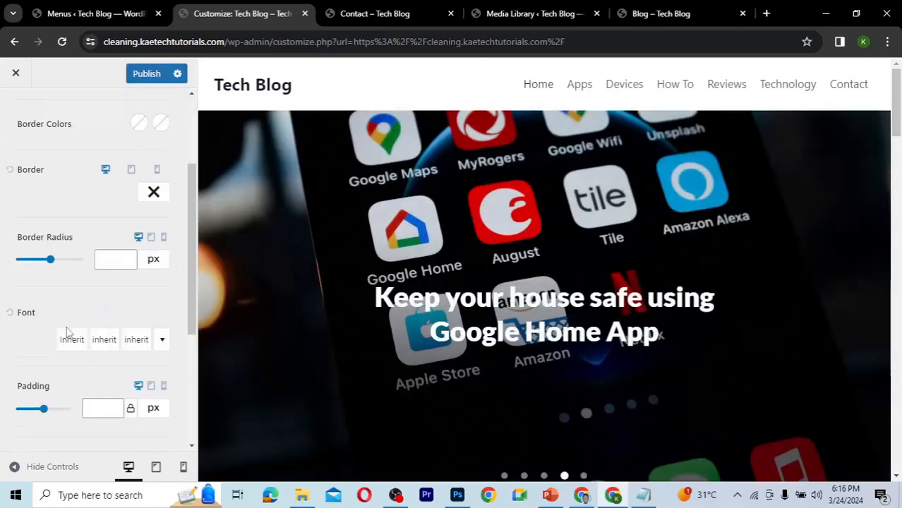
Publish the Customizer changes to the button colors.
{"action": "scroll", "coordinate": [67, 326], "scroll_direction": "down", "scroll_amount": 2}
{"action": "scroll", "coordinate": [67, 327], "scroll_direction": "up", "scroll_amount": 7}
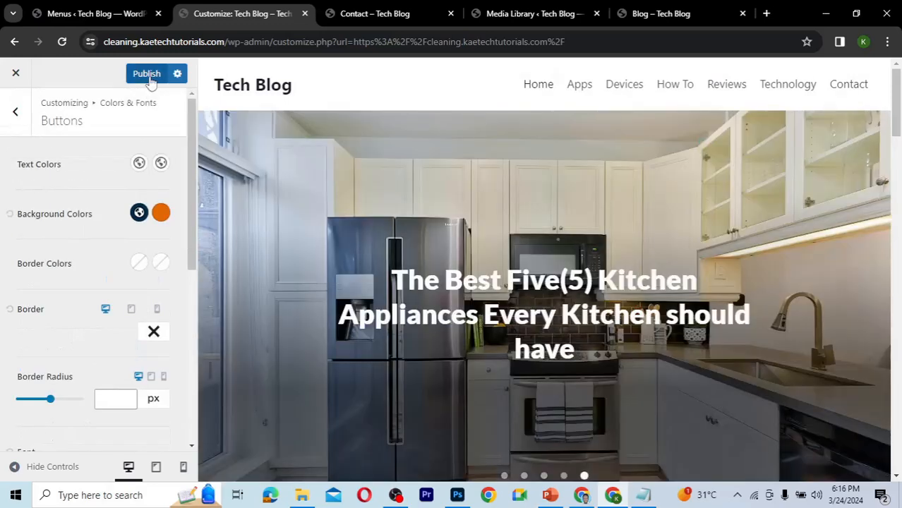
{"action": "left_click", "coordinate": [147, 74]}
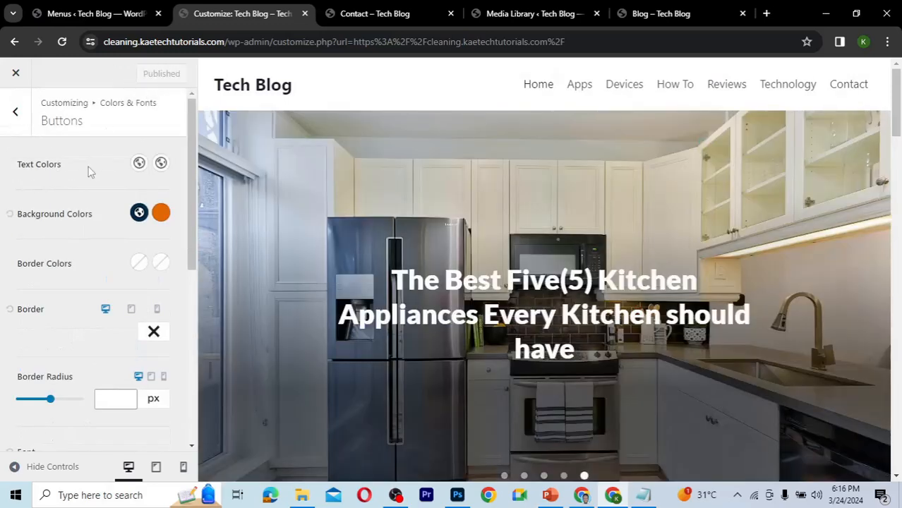
Set the Base Font in Typography to Arial, Helvetica, sans-serif and publish the change.
{"action": "left_click", "coordinate": [20, 116]}
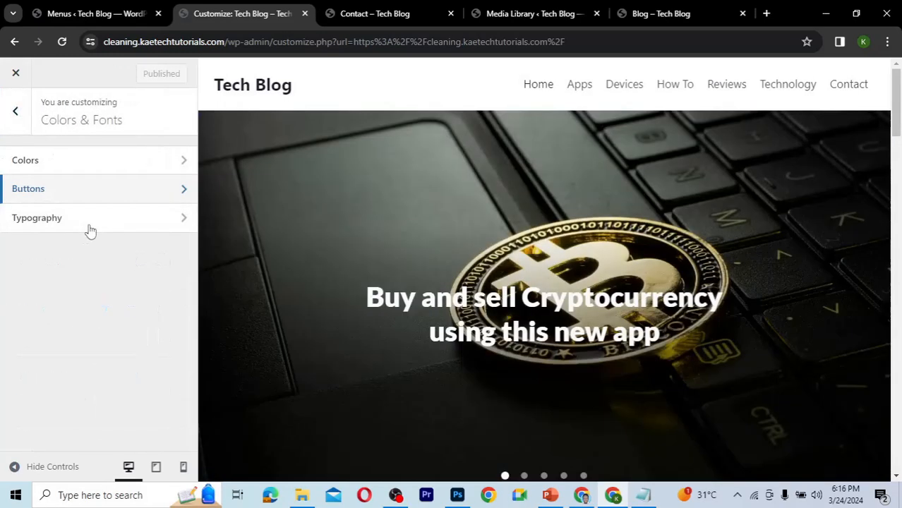
{"action": "left_click", "coordinate": [90, 231]}
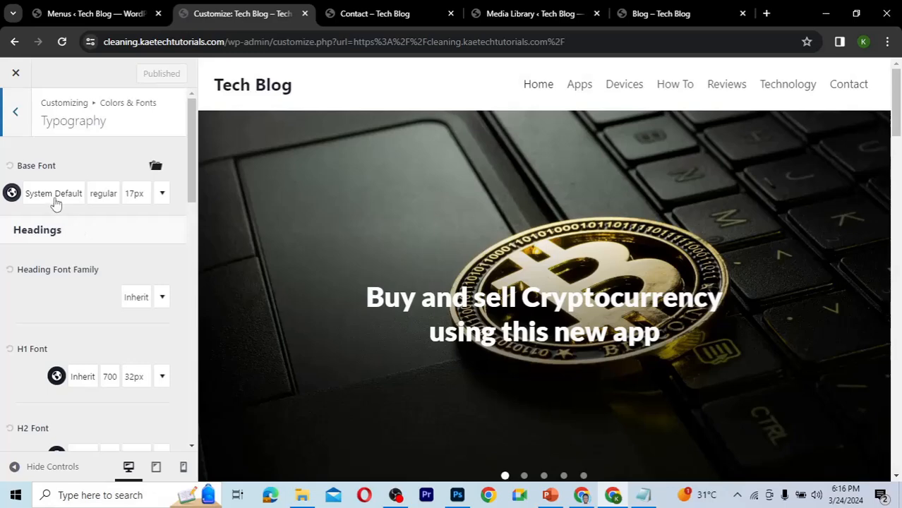
{"action": "left_click", "coordinate": [54, 195]}
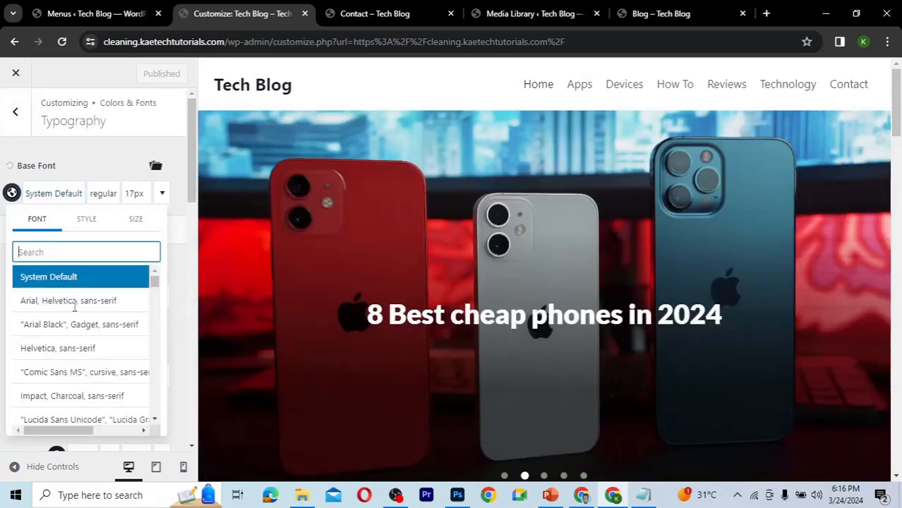
{"action": "type", "text": "ar"}
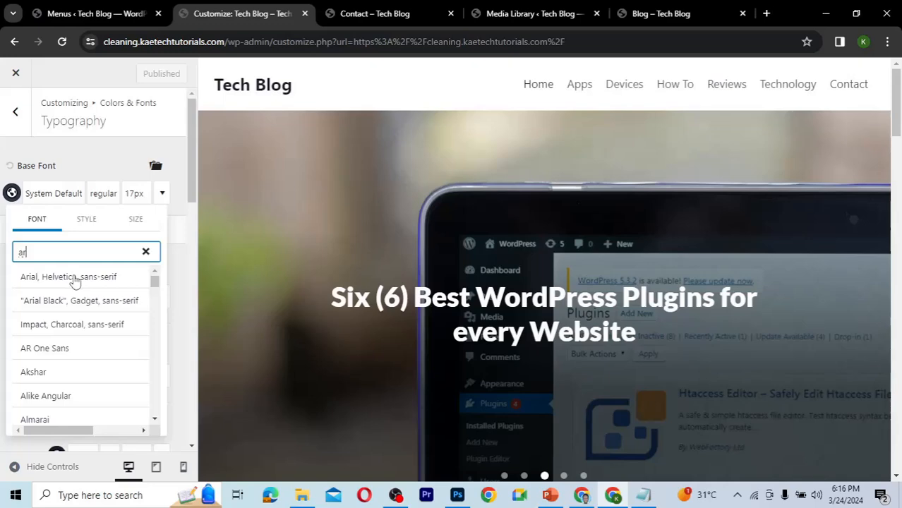
{"action": "left_click", "coordinate": [75, 278]}
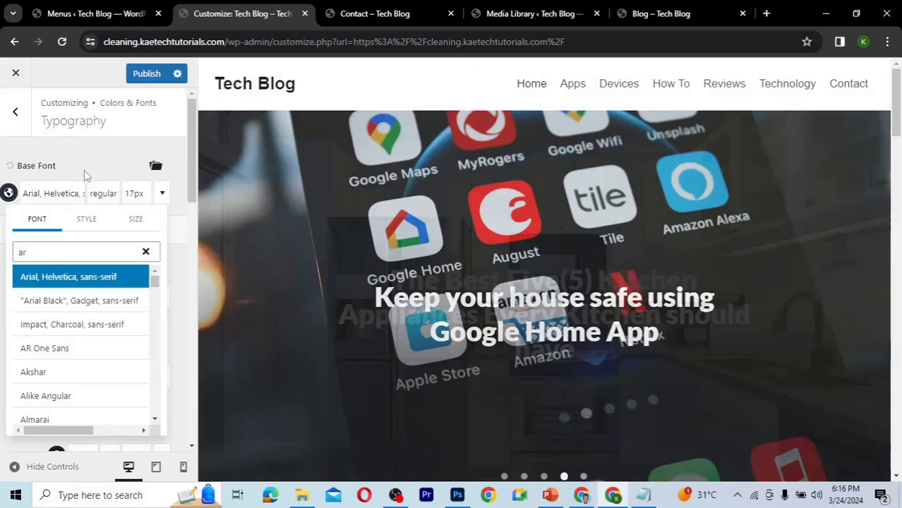
{"action": "left_click", "coordinate": [84, 170]}
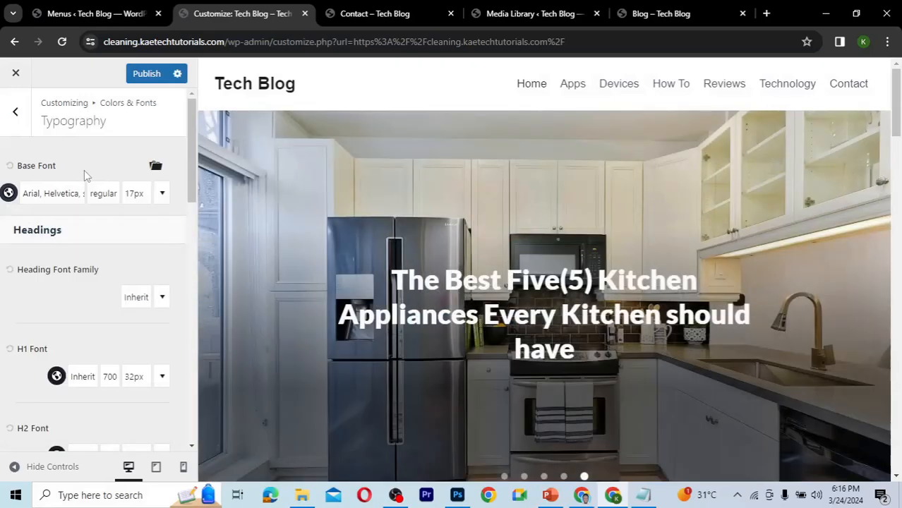
{"action": "left_click", "coordinate": [149, 75]}
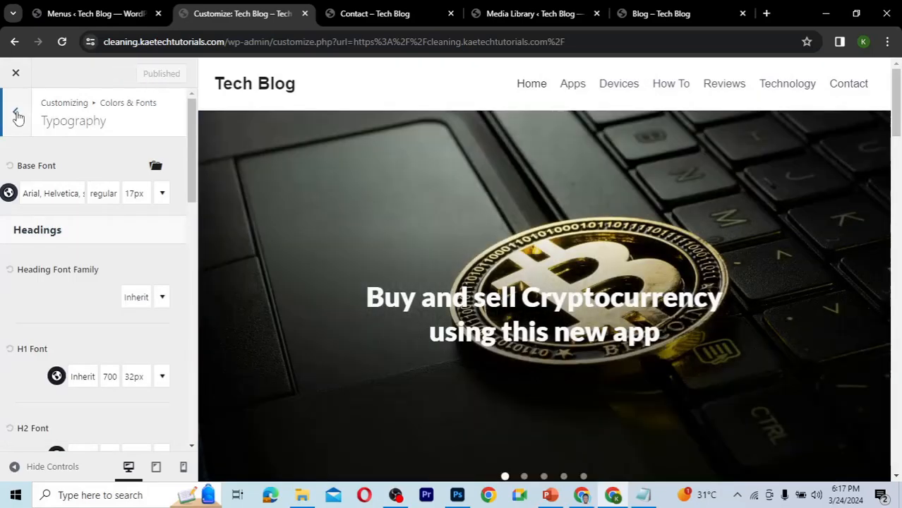
Open the header's Logo settings and set the Logo Layout to Logo only.
{"action": "left_click", "coordinate": [19, 117]}
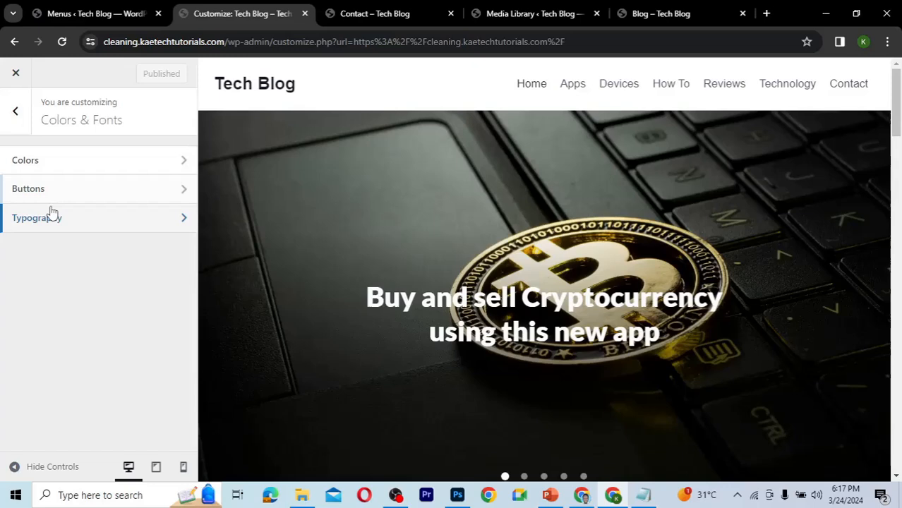
{"action": "left_click", "coordinate": [17, 115]}
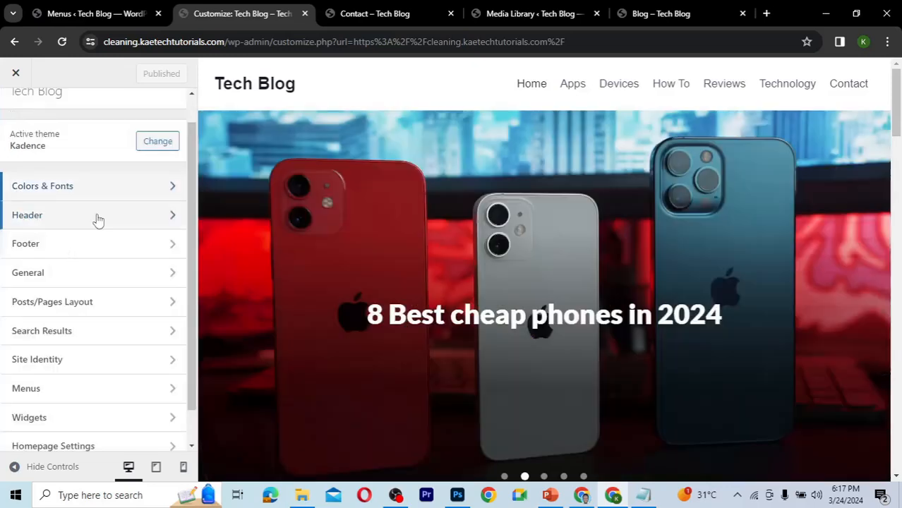
{"action": "left_click", "coordinate": [98, 216]}
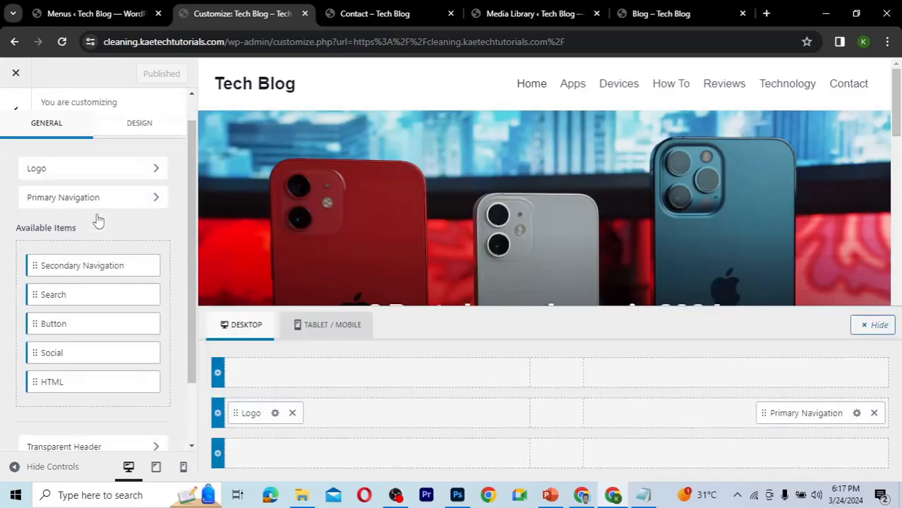
{"action": "left_click", "coordinate": [276, 415]}
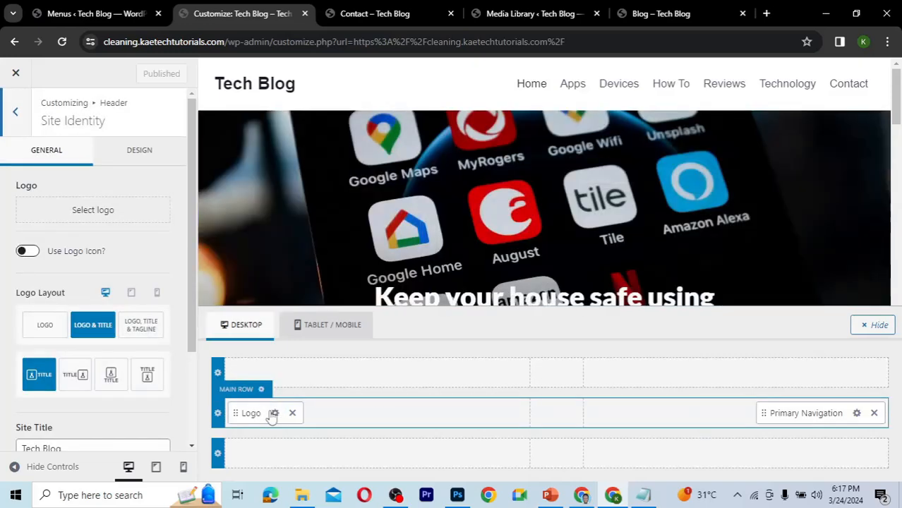
{"action": "left_click", "coordinate": [46, 325]}
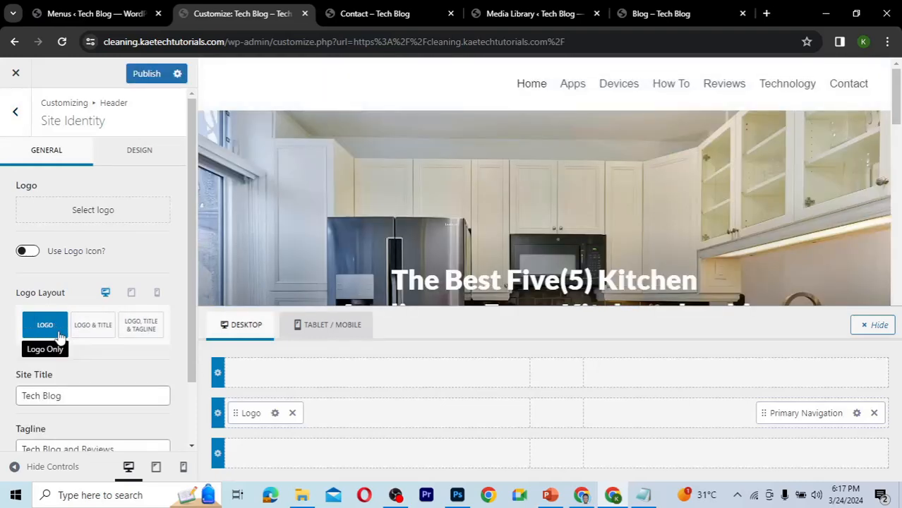
Upload the logo and New-logo-tech-blog images and set logo.png as the site logo, skipping cropping.
{"action": "left_click", "coordinate": [85, 209]}
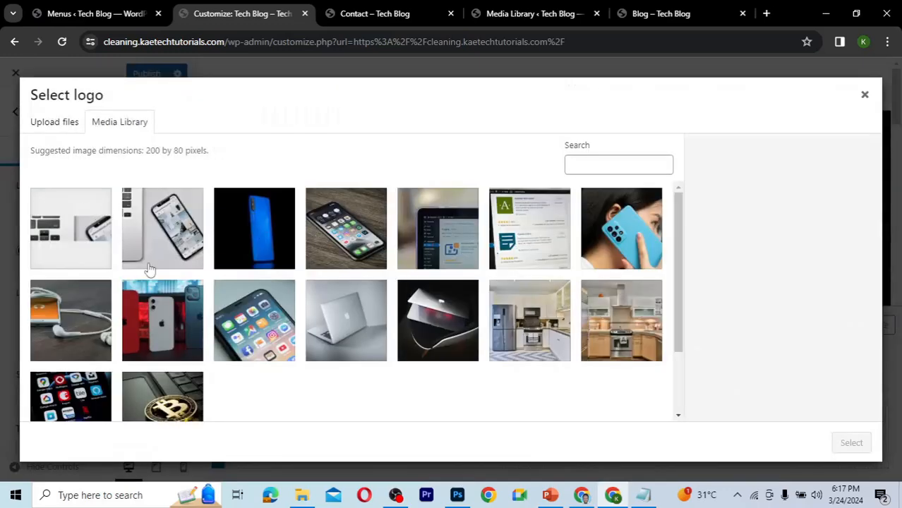
{"action": "left_click", "coordinate": [303, 496]}
{"action": "left_click", "coordinate": [339, 166]}
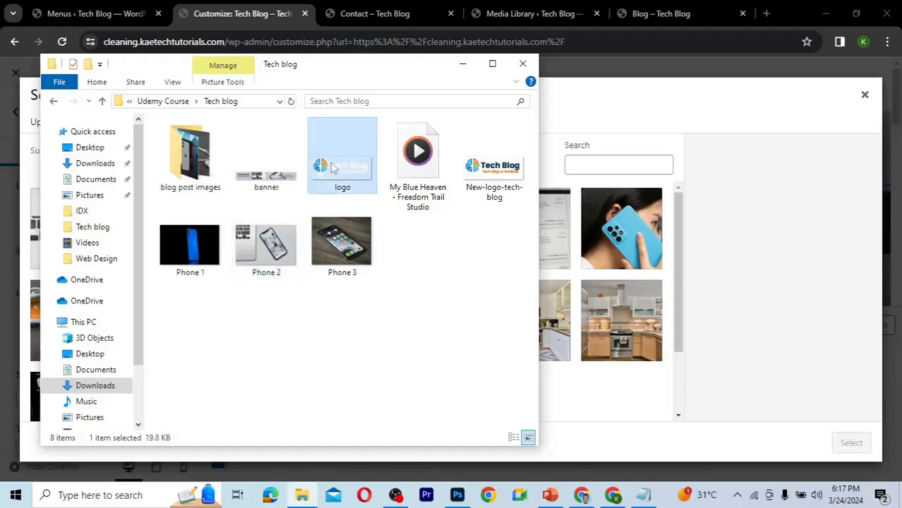
{"action": "left_click", "coordinate": [486, 173], "text": "ctrl"}
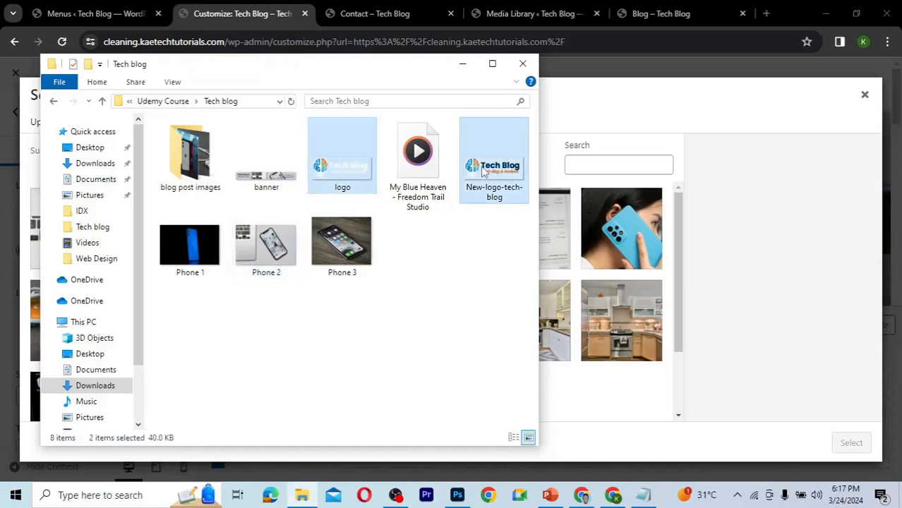
{"action": "left_click_drag", "start_coordinate": [557, 240], "coordinate": [593, 280]}
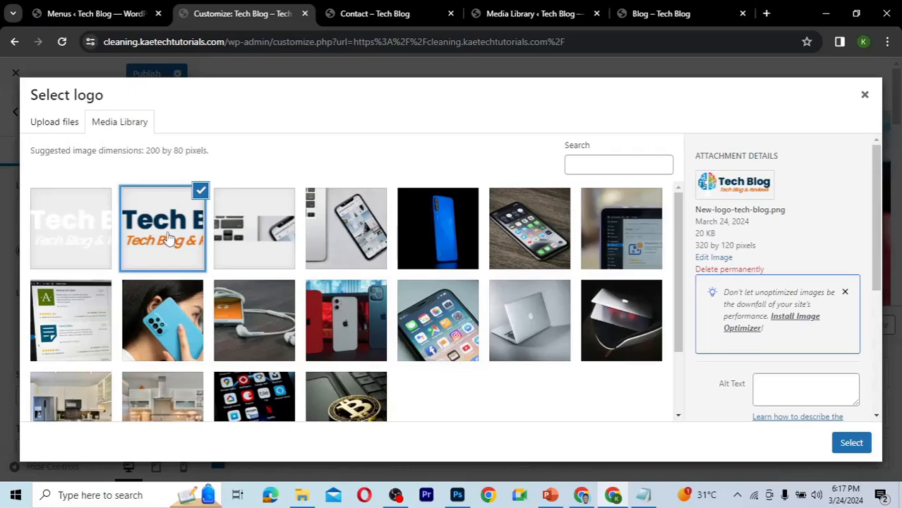
{"action": "left_click", "coordinate": [95, 234]}
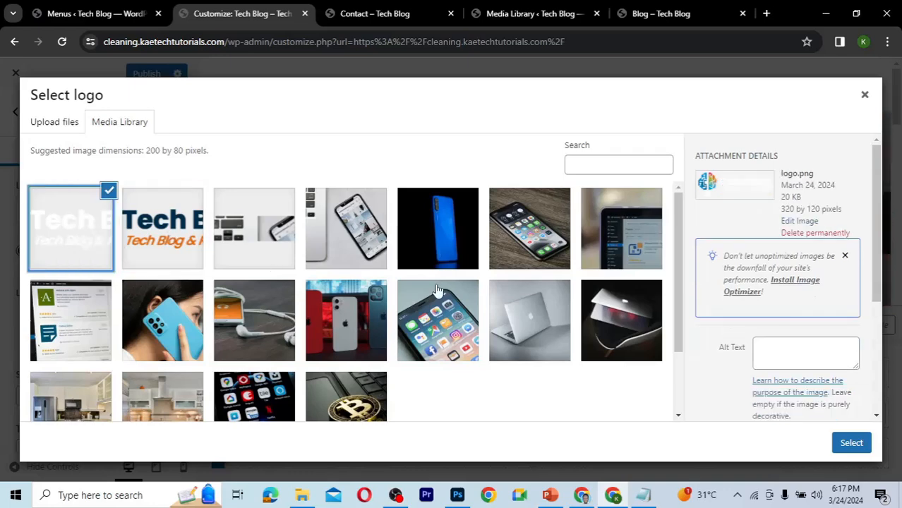
{"action": "left_click", "coordinate": [850, 443]}
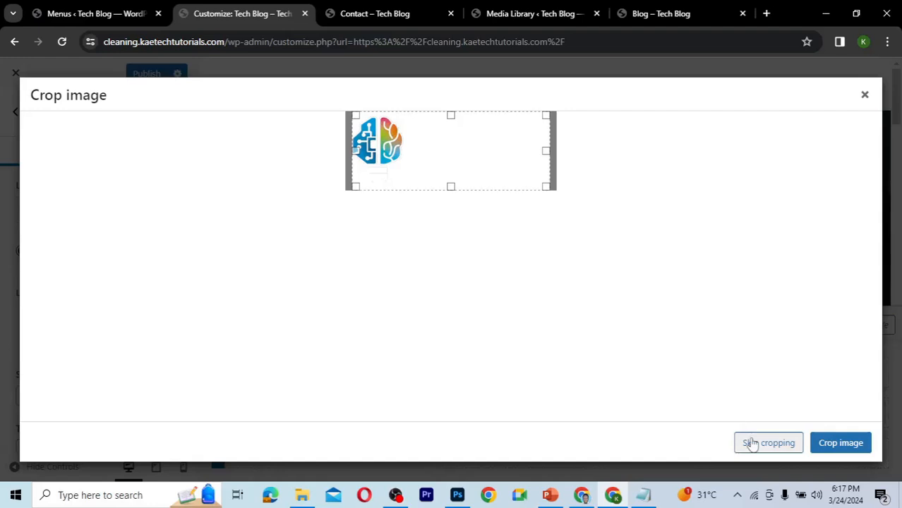
{"action": "left_click", "coordinate": [752, 443]}
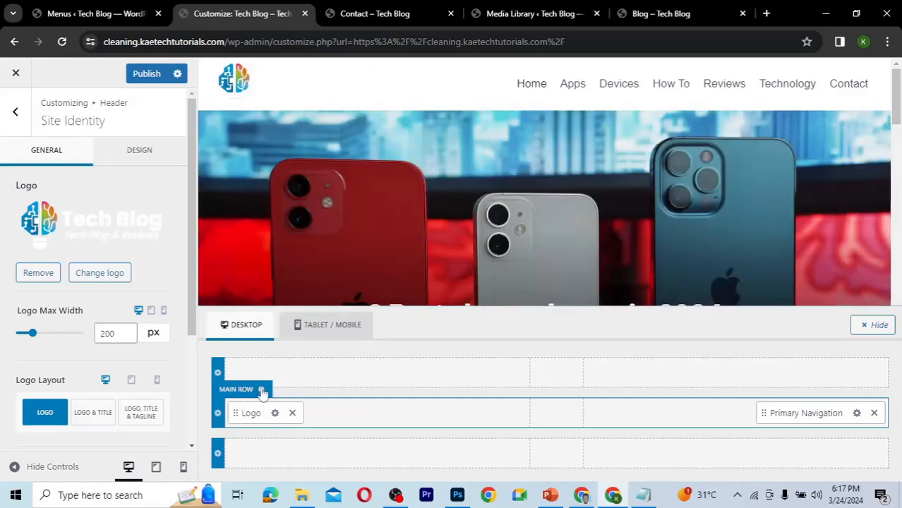
Set the header main row background to dark navy blue 012F4C.
{"action": "left_click", "coordinate": [261, 390]}
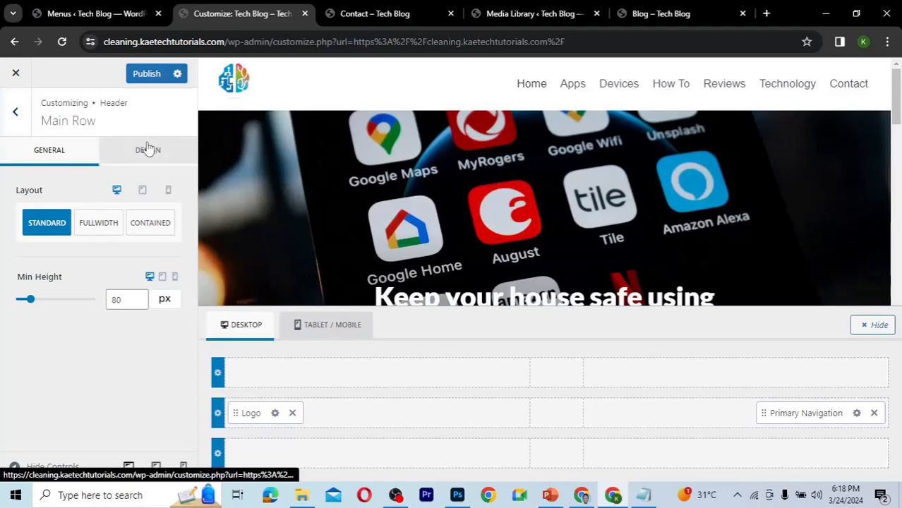
{"action": "left_click", "coordinate": [147, 148]}
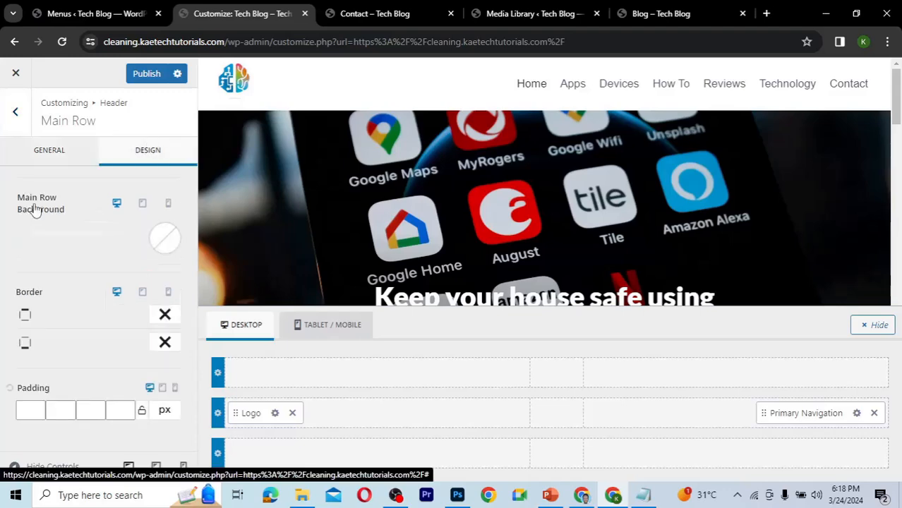
{"action": "left_click", "coordinate": [161, 242]}
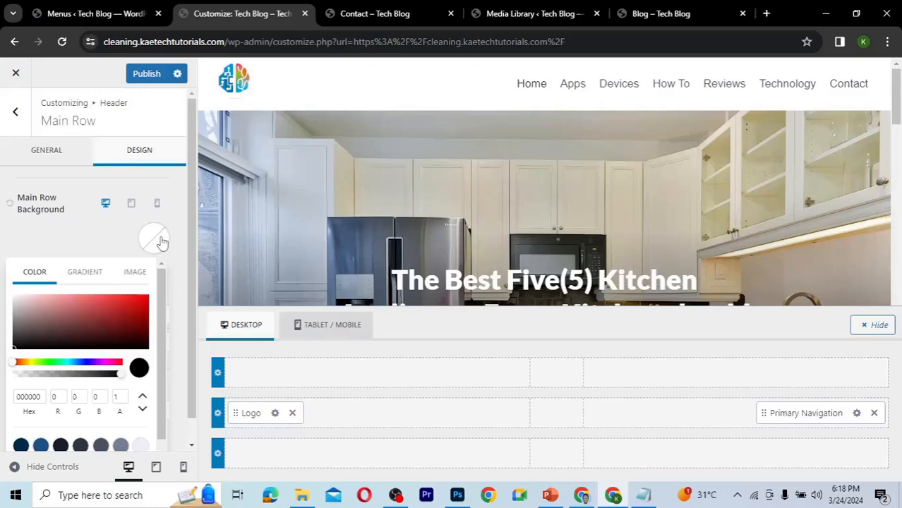
{"action": "left_click", "coordinate": [21, 445]}
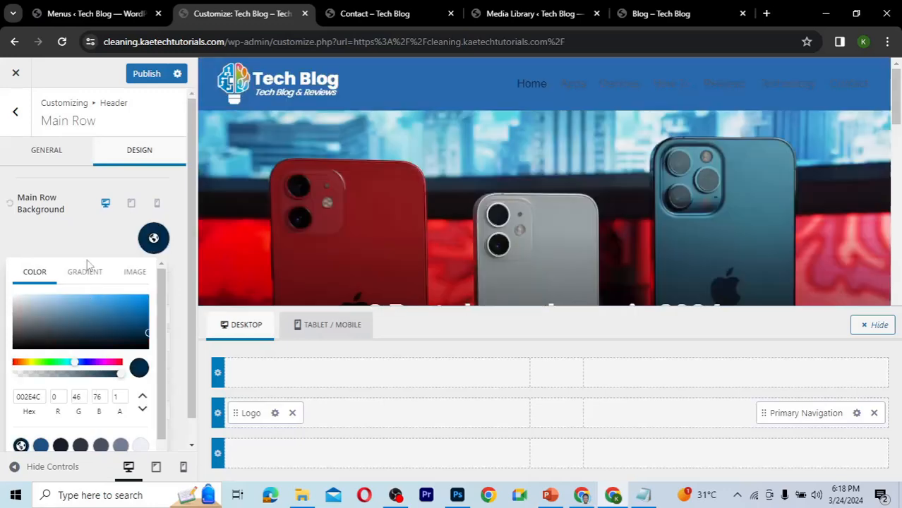
{"action": "scroll", "coordinate": [88, 266], "scroll_direction": "down", "scroll_amount": 1}
{"action": "scroll", "coordinate": [88, 266], "scroll_direction": "up", "scroll_amount": 1}
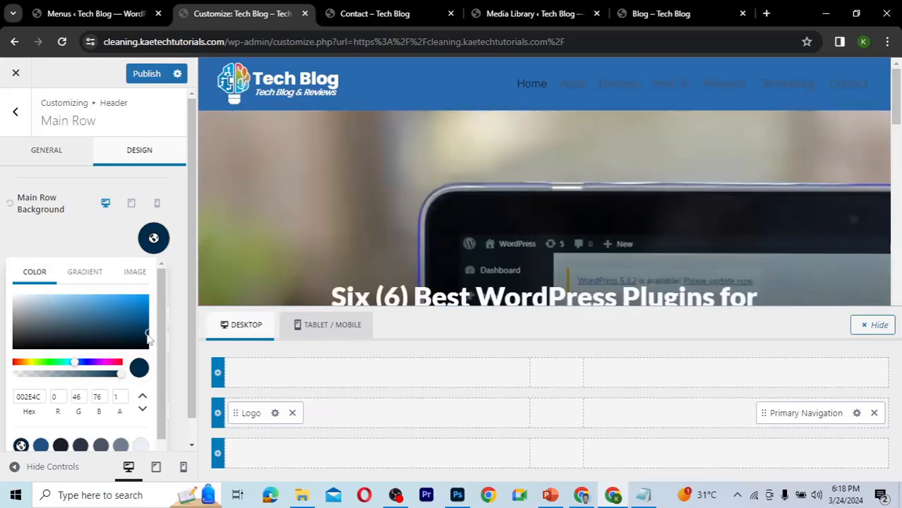
{"action": "left_click", "coordinate": [148, 337]}
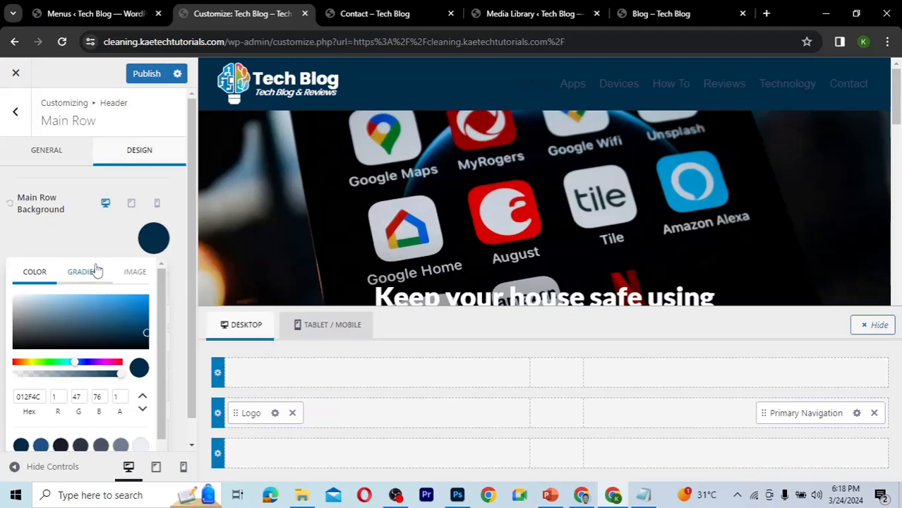
{"action": "left_click", "coordinate": [60, 227]}
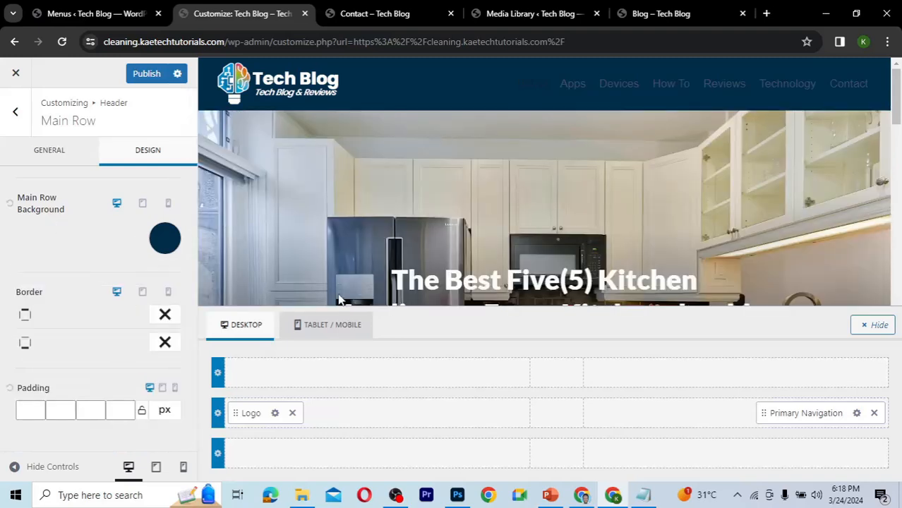
Set the main row's minimum height to 90 px.
{"action": "left_click", "coordinate": [50, 152]}
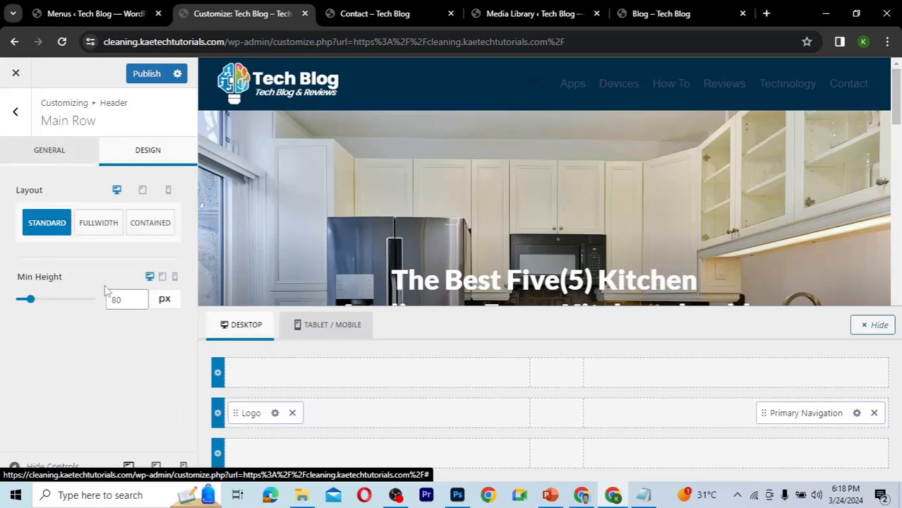
{"action": "left_click_drag", "start_coordinate": [117, 300], "coordinate": [108, 299]}
{"action": "type", "text": "9"}
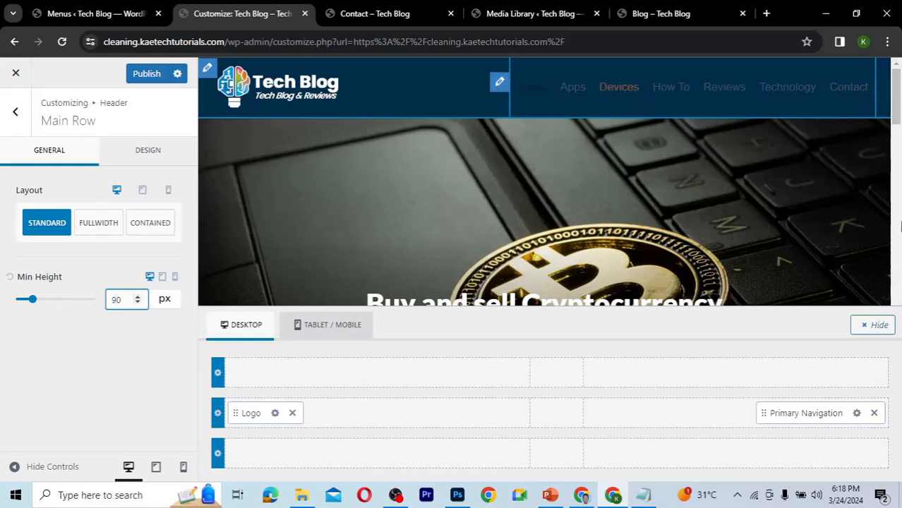
Set the primary navigation's initial link color to white FFFFFF.
{"action": "left_click", "coordinate": [858, 416]}
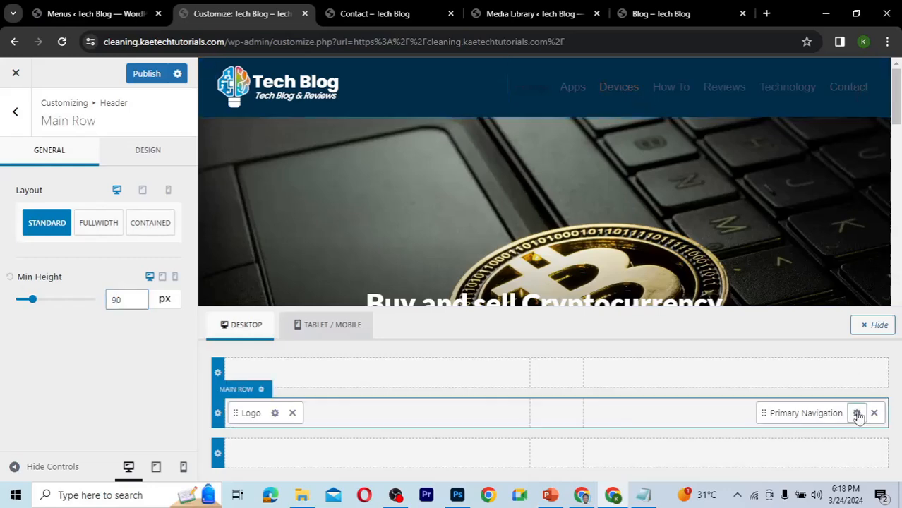
{"action": "left_click", "coordinate": [857, 415]}
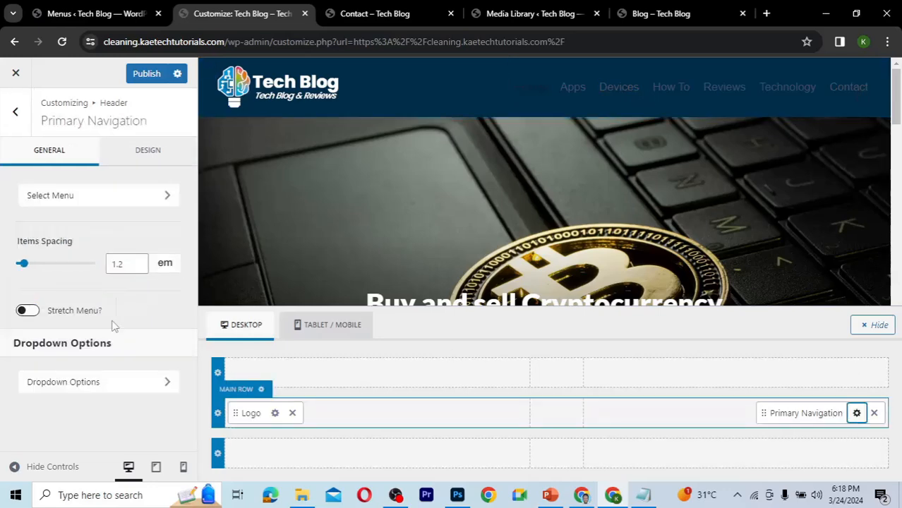
{"action": "left_click", "coordinate": [138, 154]}
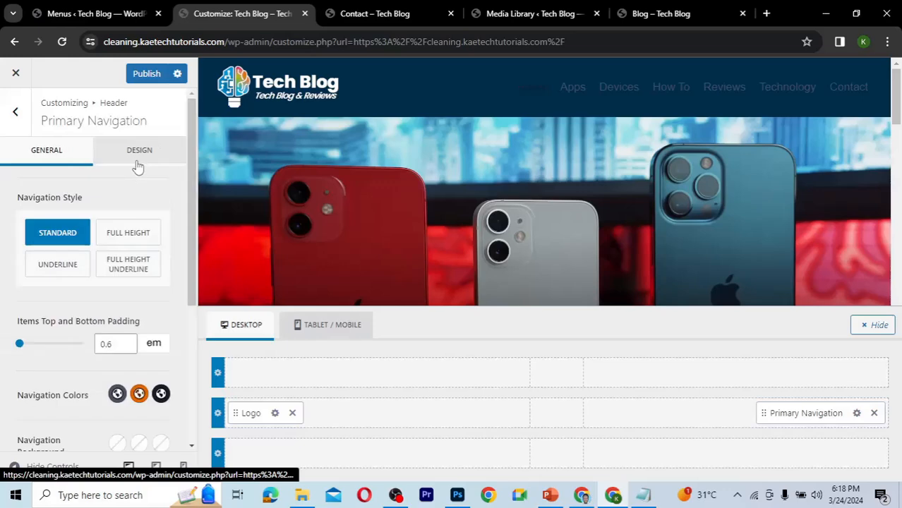
{"action": "left_click", "coordinate": [117, 394]}
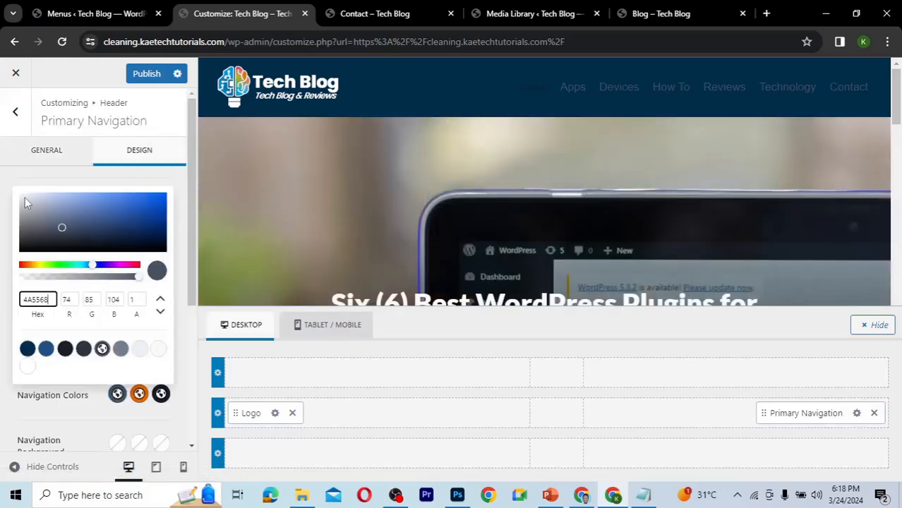
{"action": "left_click_drag", "start_coordinate": [25, 203], "coordinate": [14, 194]}
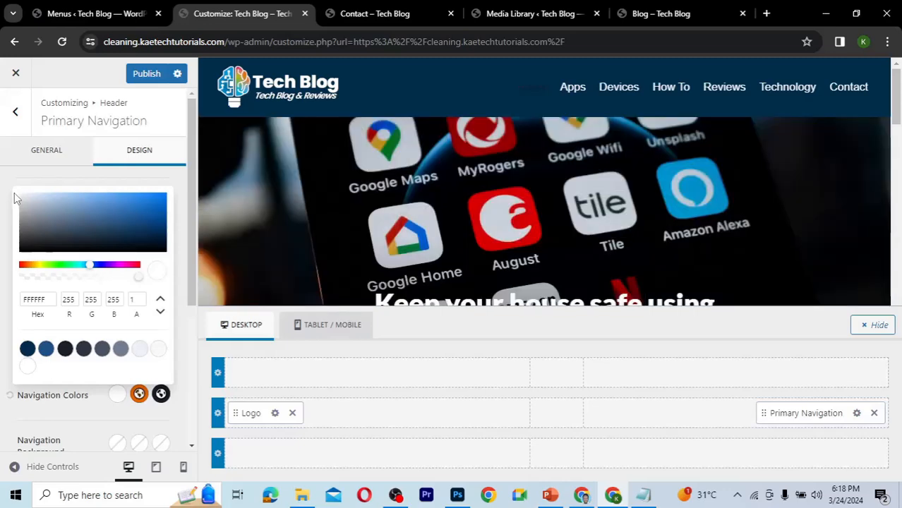
Set the primary navigation's active link color to orange E46906, pasted from the notes.
{"action": "left_click", "coordinate": [161, 395]}
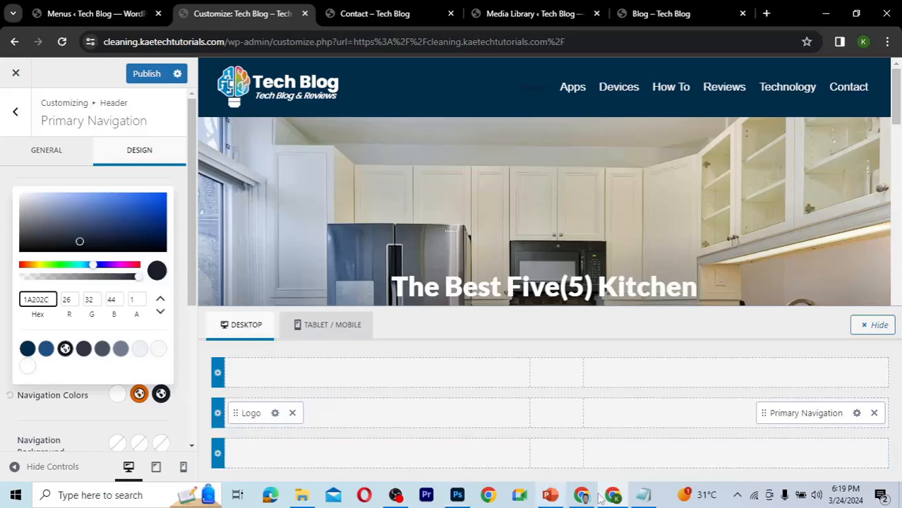
{"action": "left_click", "coordinate": [644, 496]}
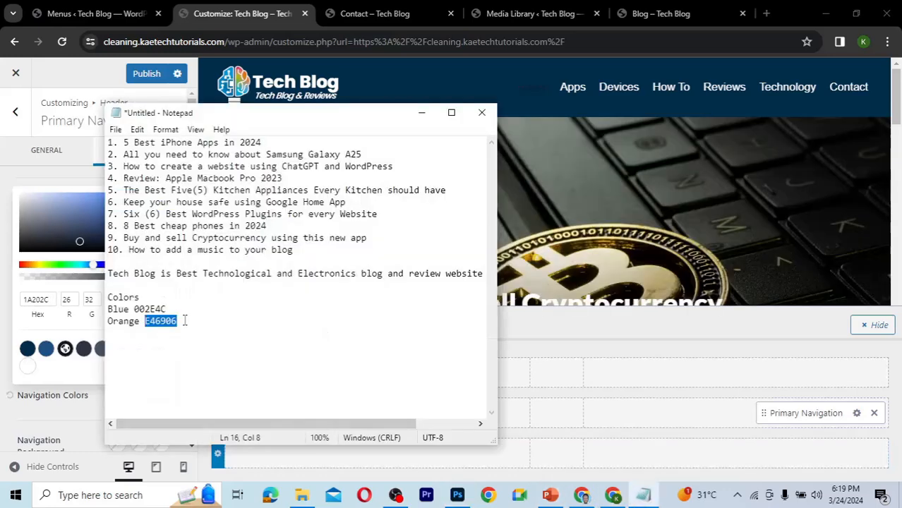
{"action": "left_click", "coordinate": [34, 299]}
{"action": "type", "text": "E46906"}
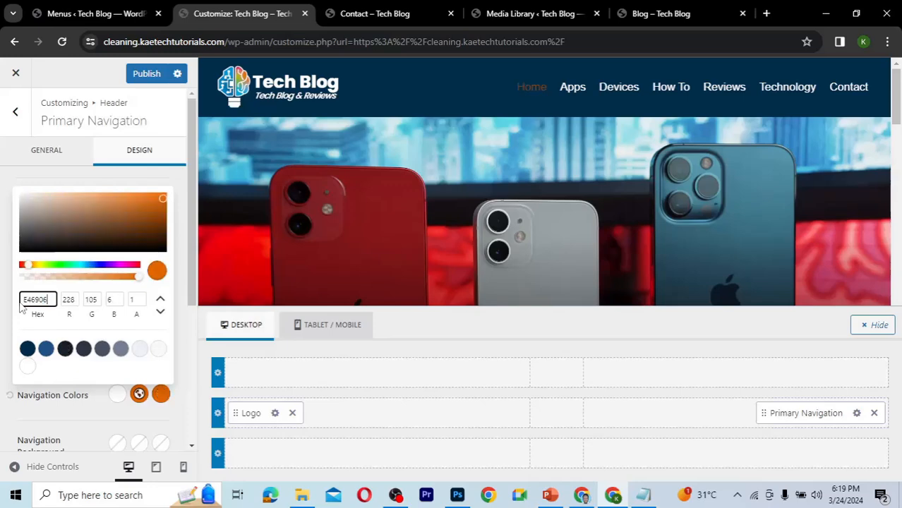
{"action": "left_click", "coordinate": [74, 409]}
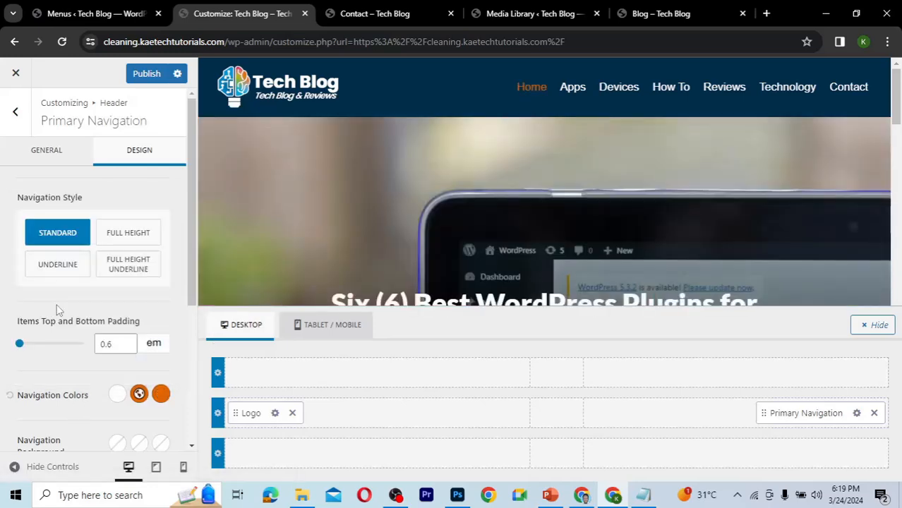
{"action": "scroll", "coordinate": [60, 309], "scroll_direction": "down", "scroll_amount": 3}
{"action": "scroll", "coordinate": [76, 222], "scroll_direction": "up", "scroll_amount": 3}
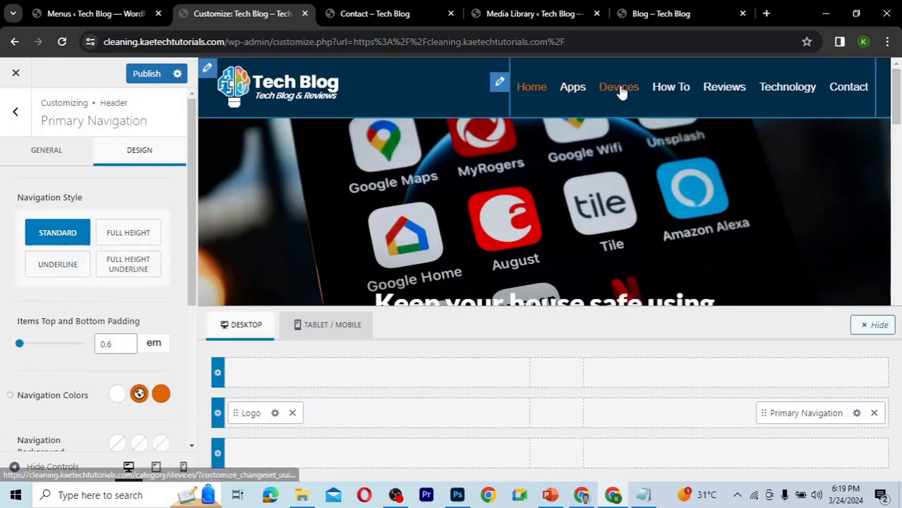
{"action": "left_click", "coordinate": [30, 151]}
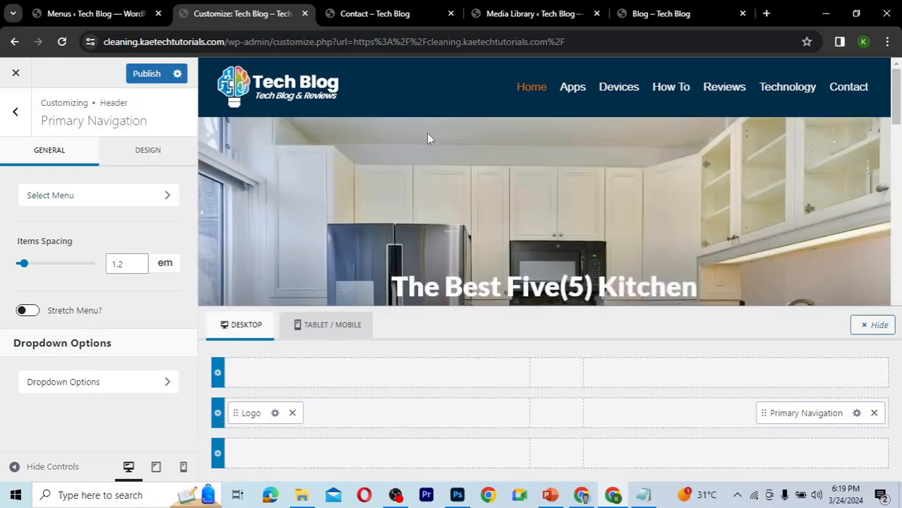
{"action": "left_click", "coordinate": [142, 159]}
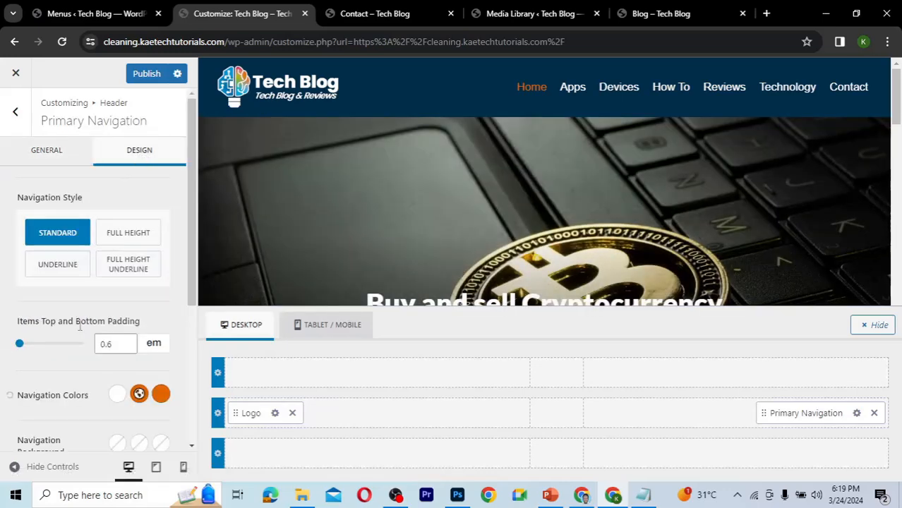
Set the navigation font style to Bold 700.
{"action": "scroll", "coordinate": [80, 326], "scroll_direction": "down", "scroll_amount": 4}
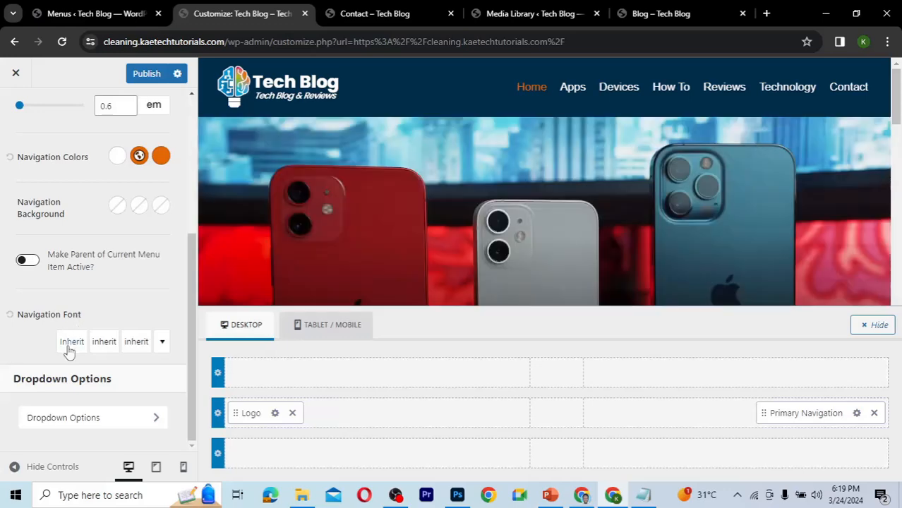
{"action": "left_click", "coordinate": [68, 347]}
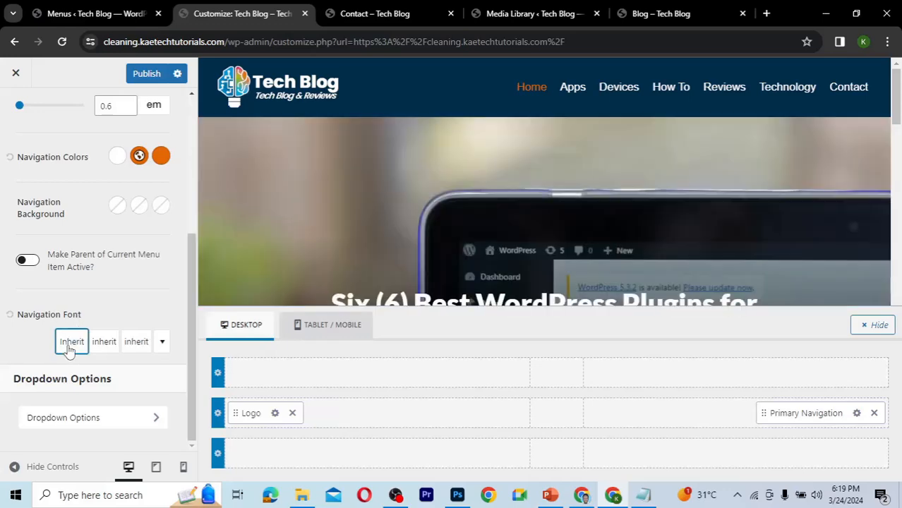
{"action": "left_click", "coordinate": [68, 347]}
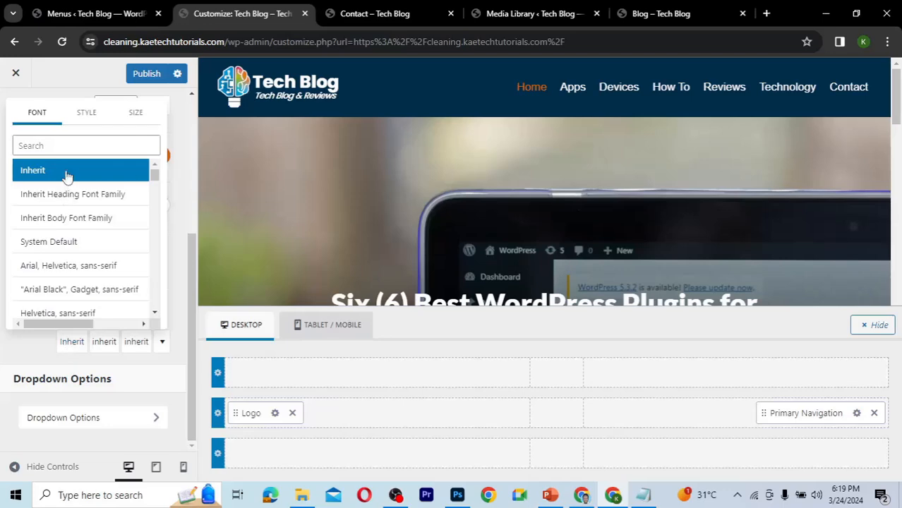
{"action": "left_click", "coordinate": [104, 345]}
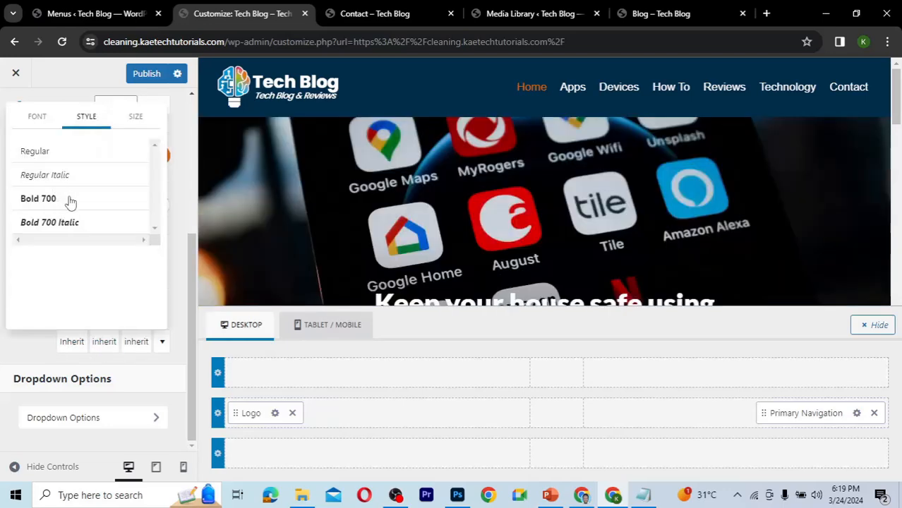
{"action": "left_click", "coordinate": [70, 201]}
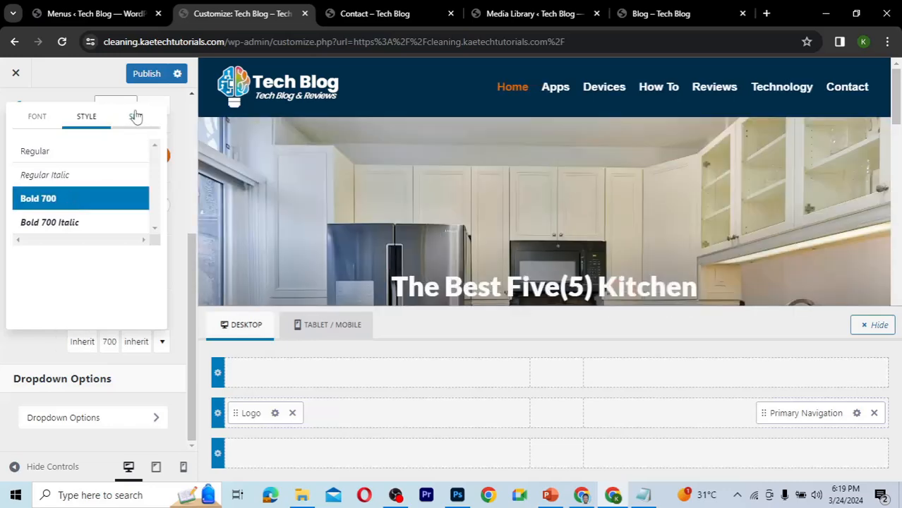
{"action": "left_click", "coordinate": [136, 117]}
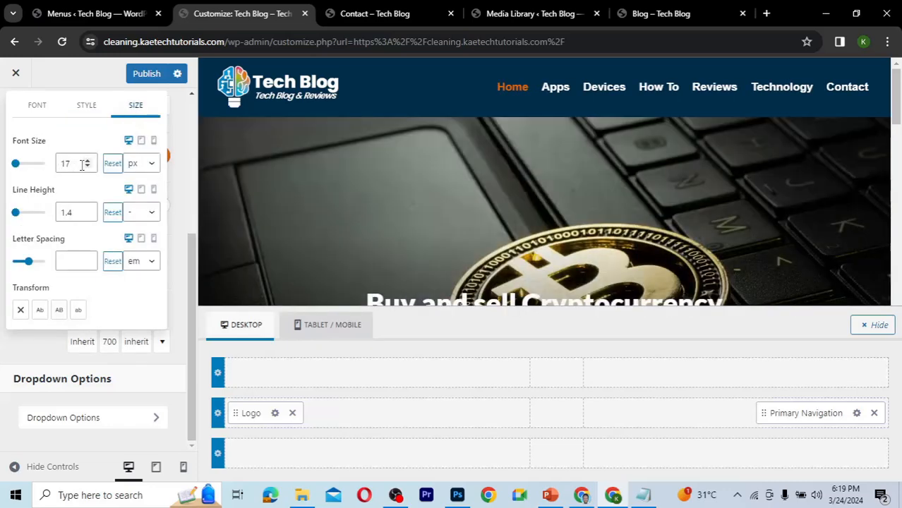
{"action": "left_click", "coordinate": [87, 162]}
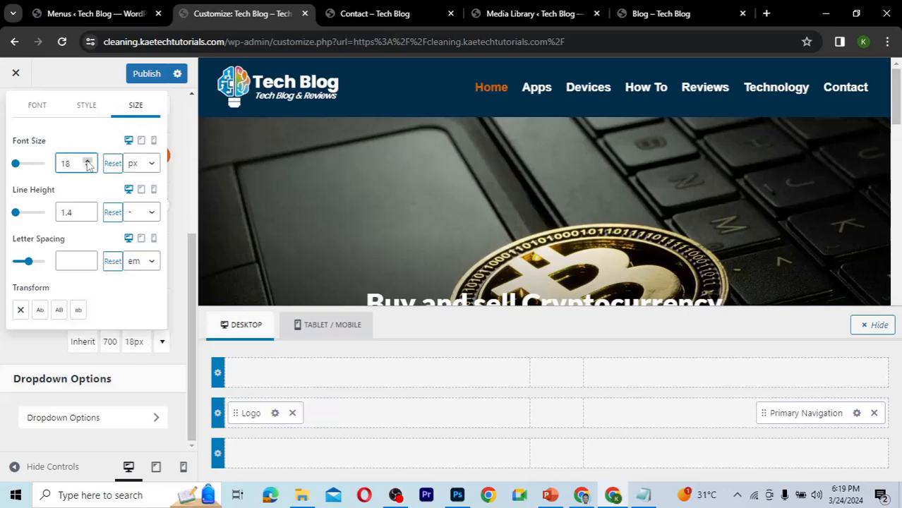
{"action": "left_click", "coordinate": [87, 167]}
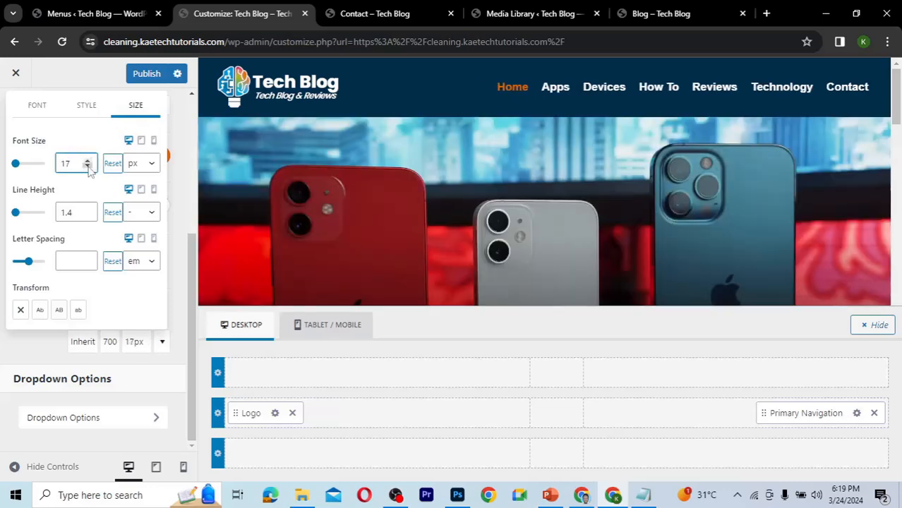
{"action": "left_click", "coordinate": [87, 110]}
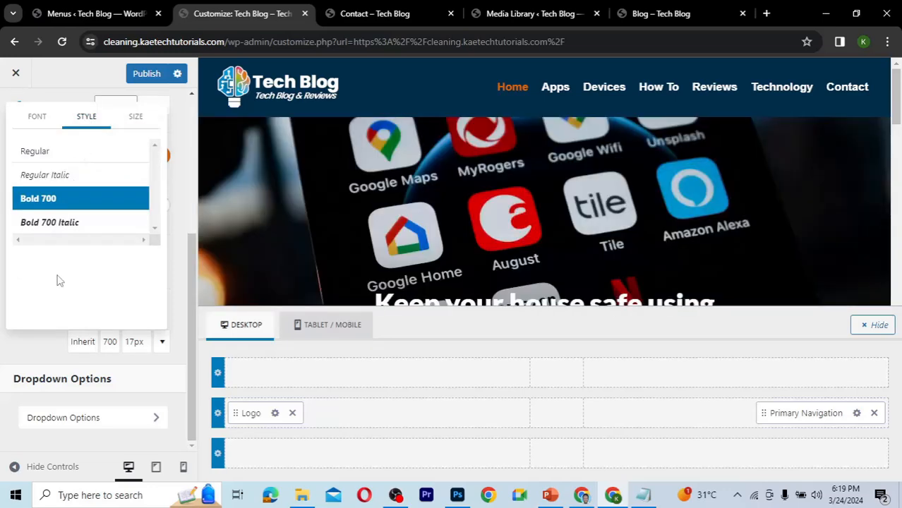
Set the navigation font to Arial, Helvetica, sans-serif at 18 px and publish the changes.
{"action": "left_click", "coordinate": [37, 116]}
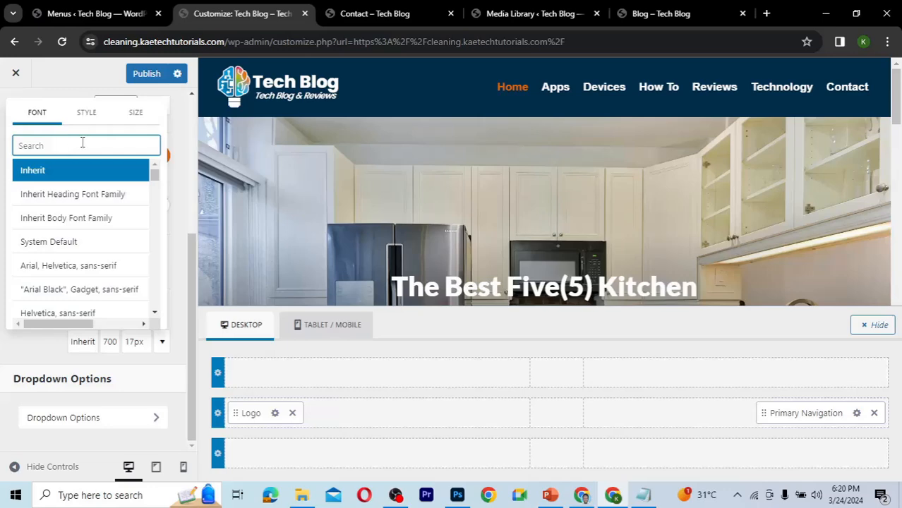
{"action": "type", "text": "ar"}
{"action": "left_click", "coordinate": [61, 173]}
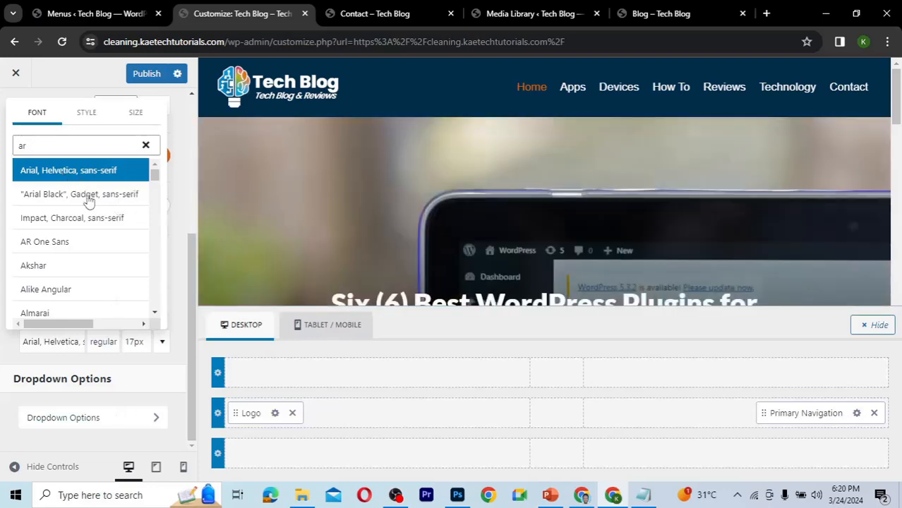
{"action": "left_click", "coordinate": [86, 116]}
{"action": "left_click", "coordinate": [129, 119]}
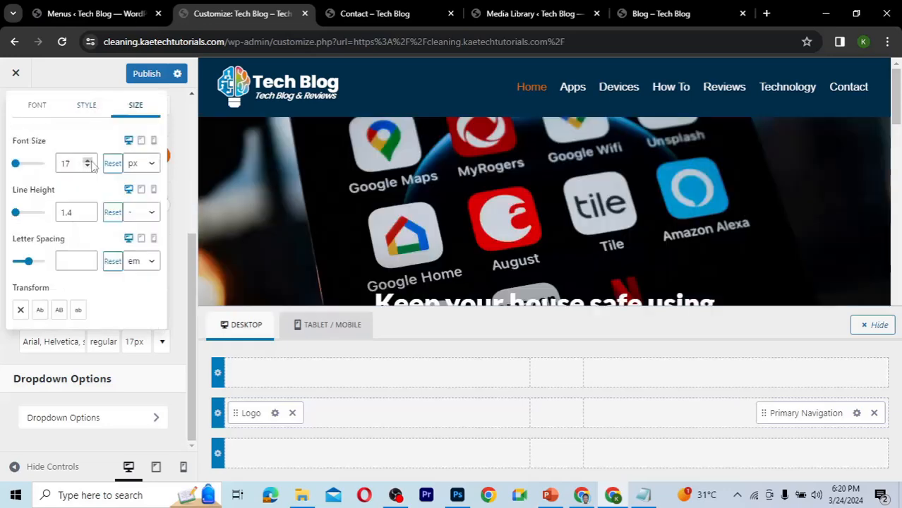
{"action": "left_click", "coordinate": [88, 161]}
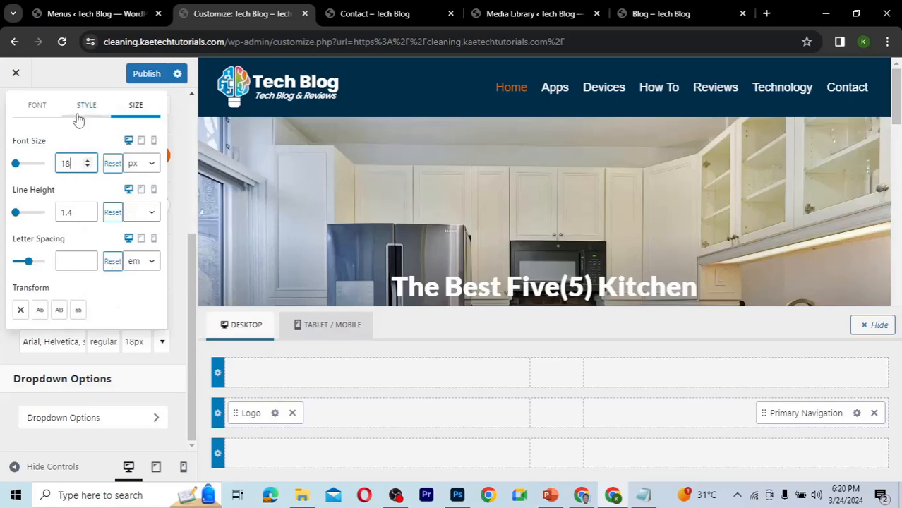
{"action": "left_click", "coordinate": [150, 76]}
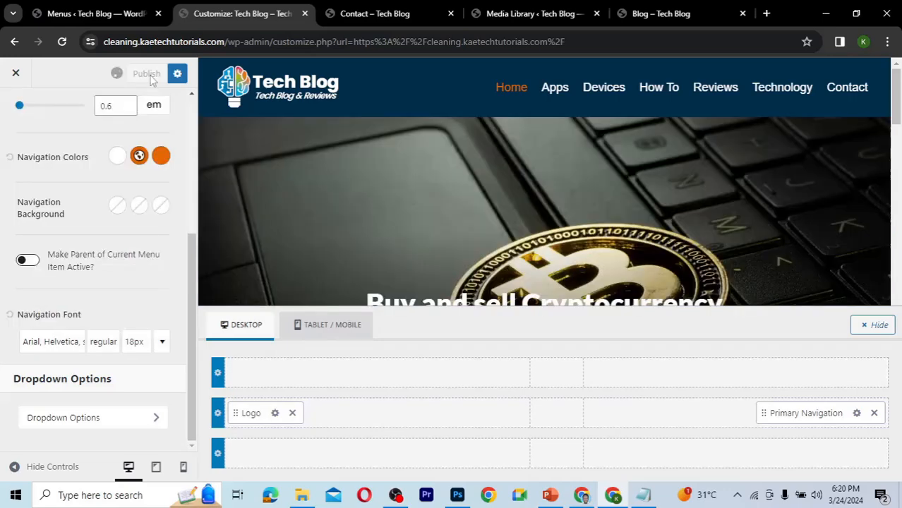
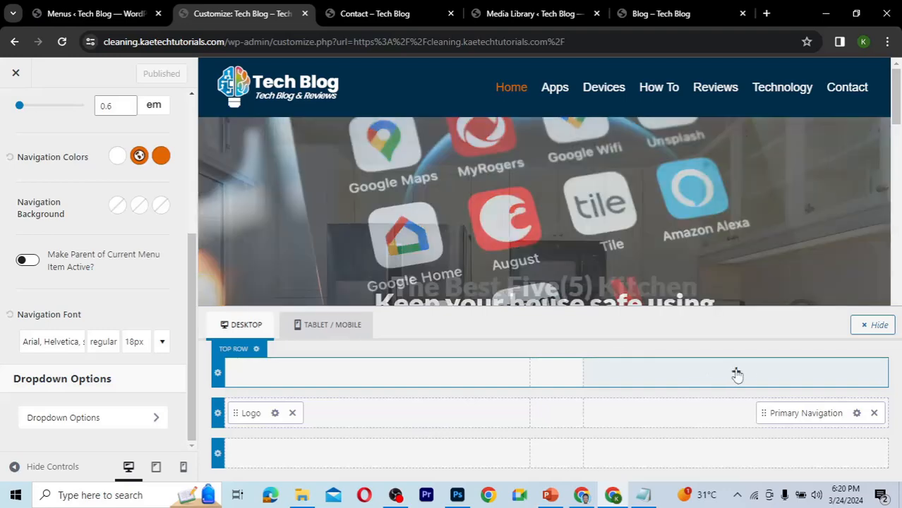
Add a Social element to the right column of the header's top row.
{"action": "left_click", "coordinate": [736, 374]}
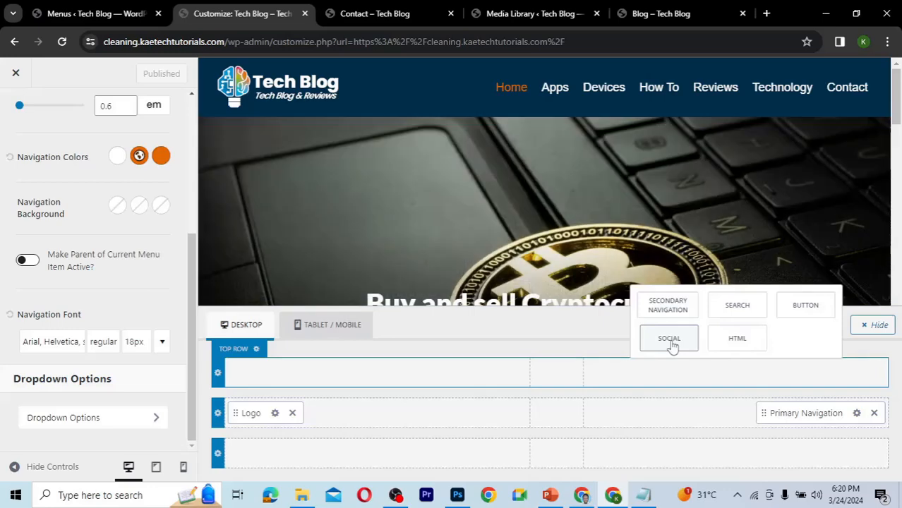
{"action": "left_click", "coordinate": [670, 341]}
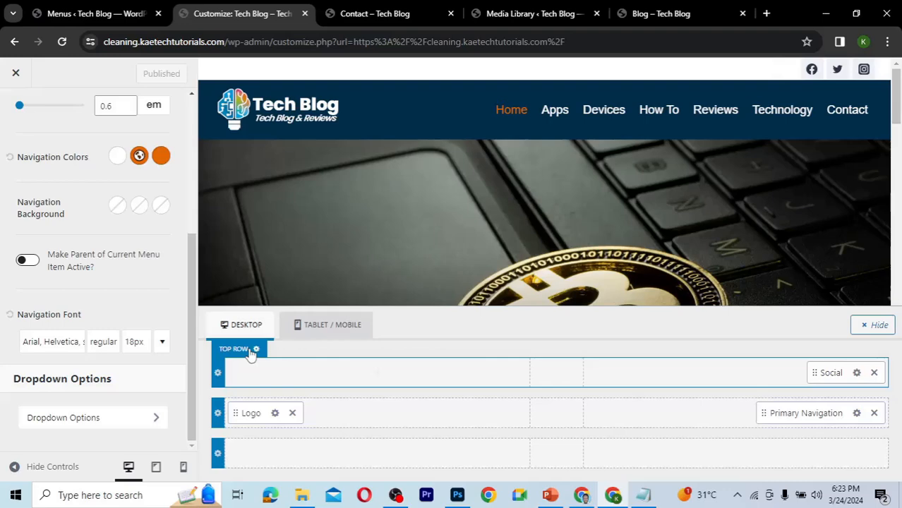
Open the top row's design settings and set its background color to E46906 by pasting the hex value.
{"action": "left_click", "coordinate": [256, 350]}
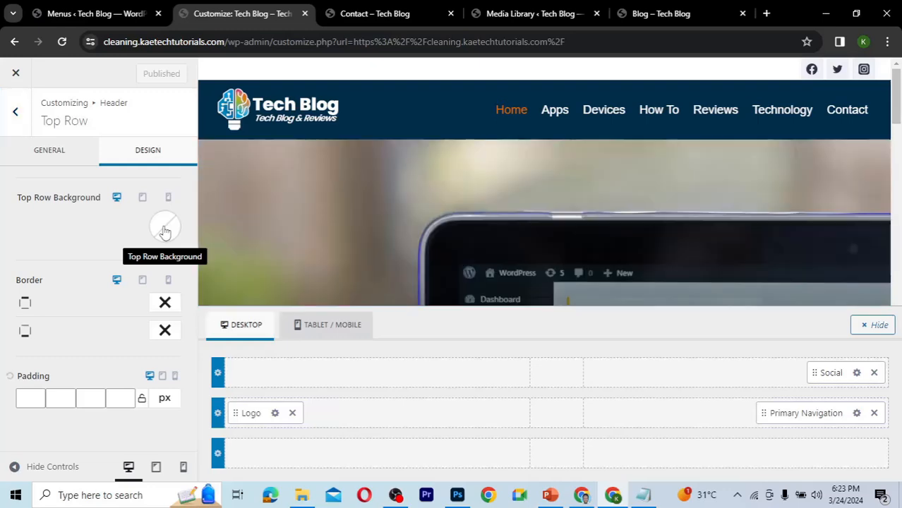
{"action": "left_click", "coordinate": [163, 232]}
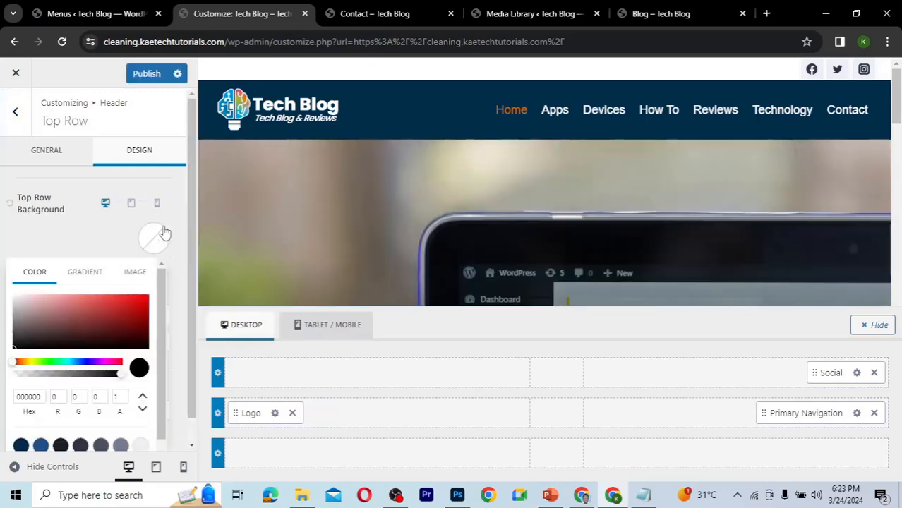
{"action": "left_click", "coordinate": [37, 397]}
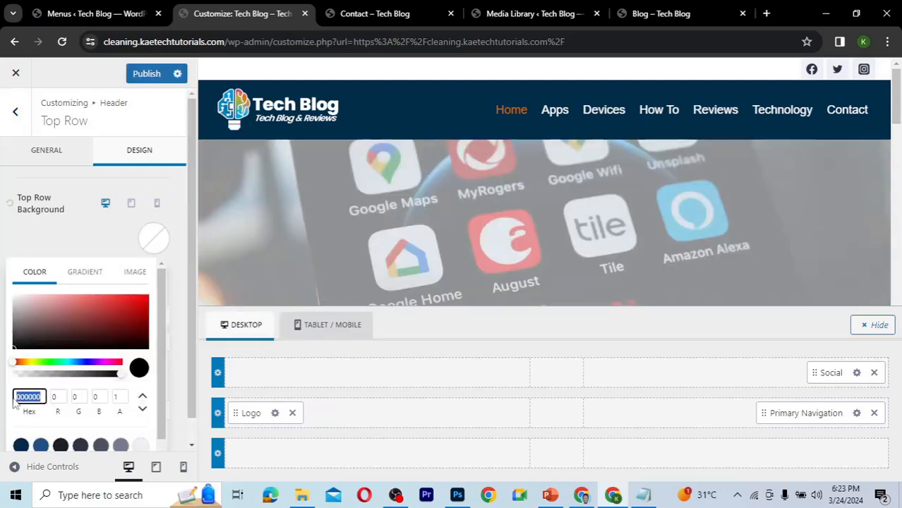
{"action": "double_click", "coordinate": [37, 397]}
{"action": "type", "text": "E46906"}
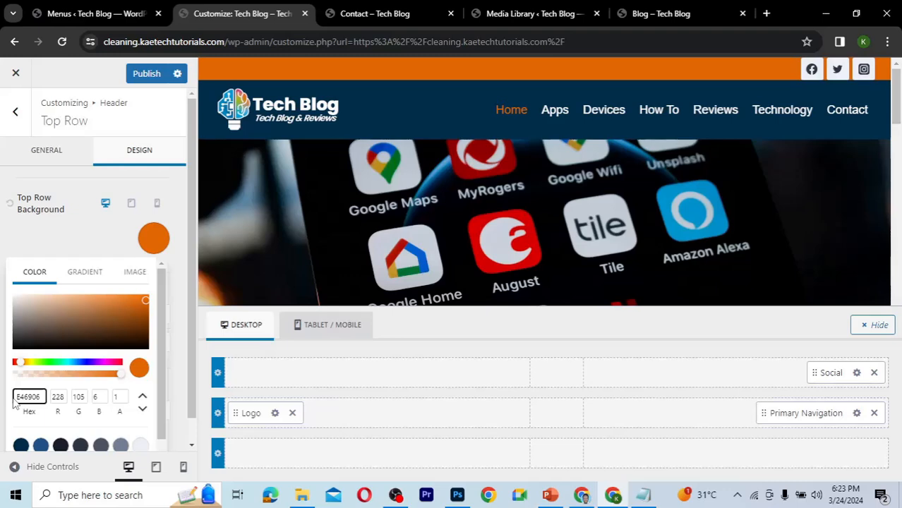
{"action": "left_click", "coordinate": [80, 244]}
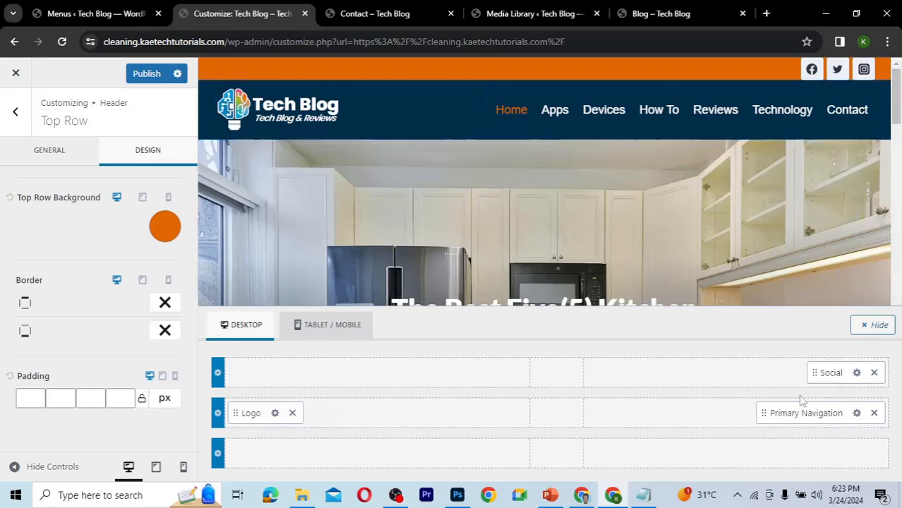
Open the Social element's design settings and set its social style to Outline.
{"action": "left_click", "coordinate": [857, 374]}
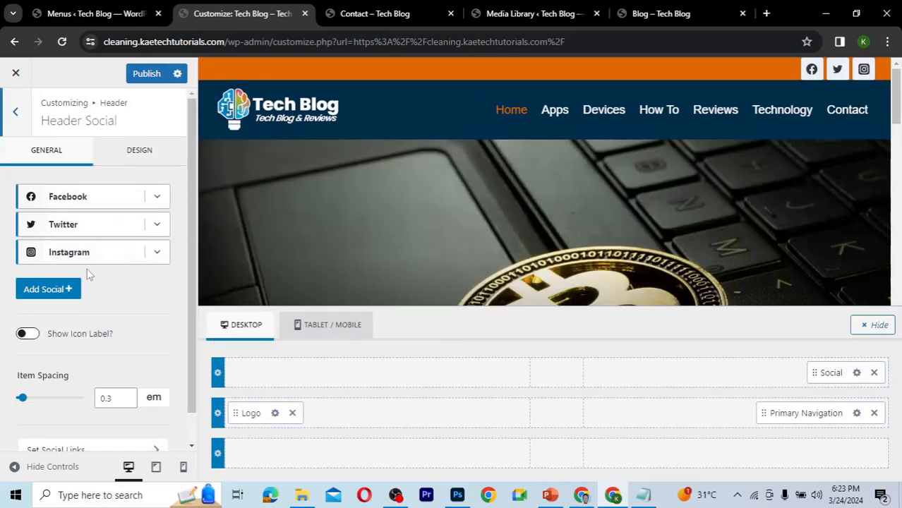
{"action": "left_click", "coordinate": [139, 161]}
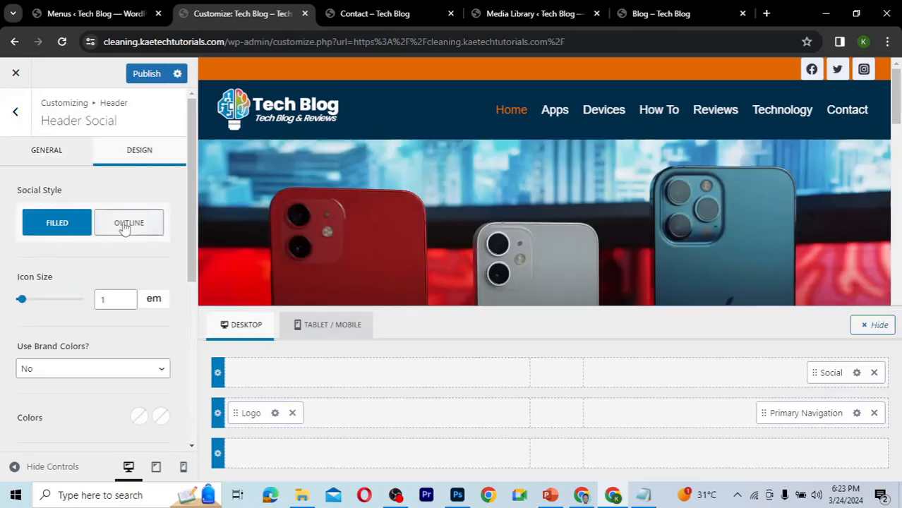
{"action": "left_click", "coordinate": [124, 227]}
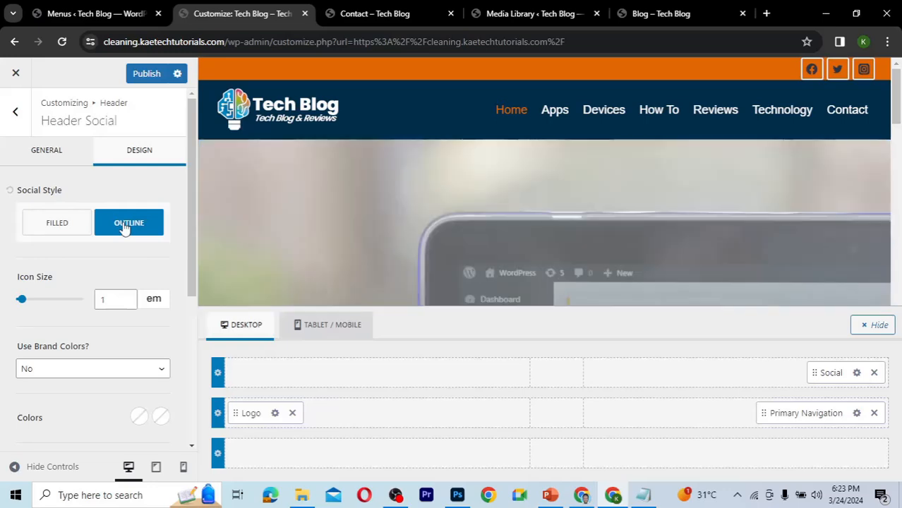
{"action": "left_click", "coordinate": [62, 231]}
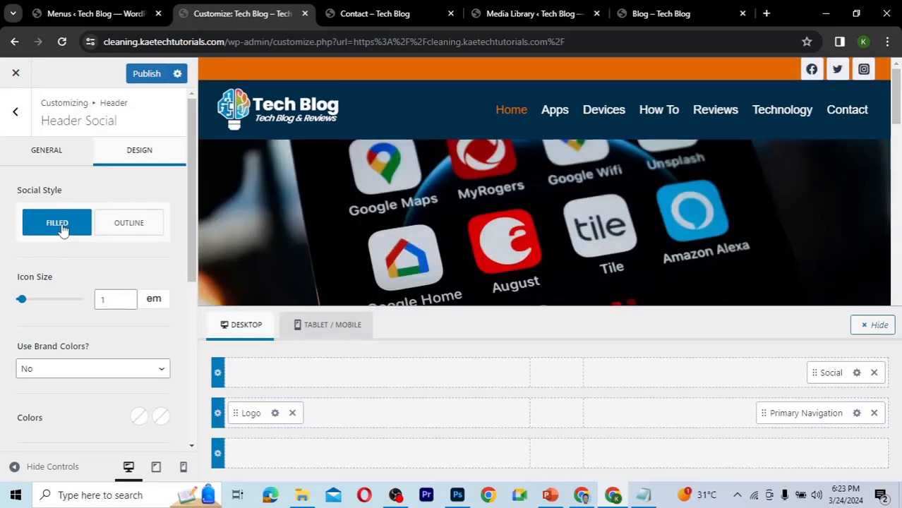
{"action": "left_click", "coordinate": [67, 148]}
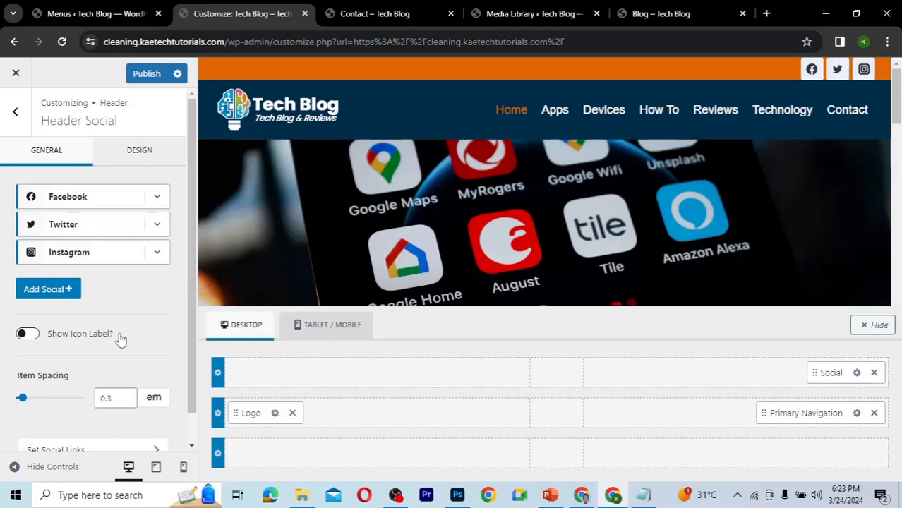
{"action": "scroll", "coordinate": [120, 339], "scroll_direction": "down", "scroll_amount": 2}
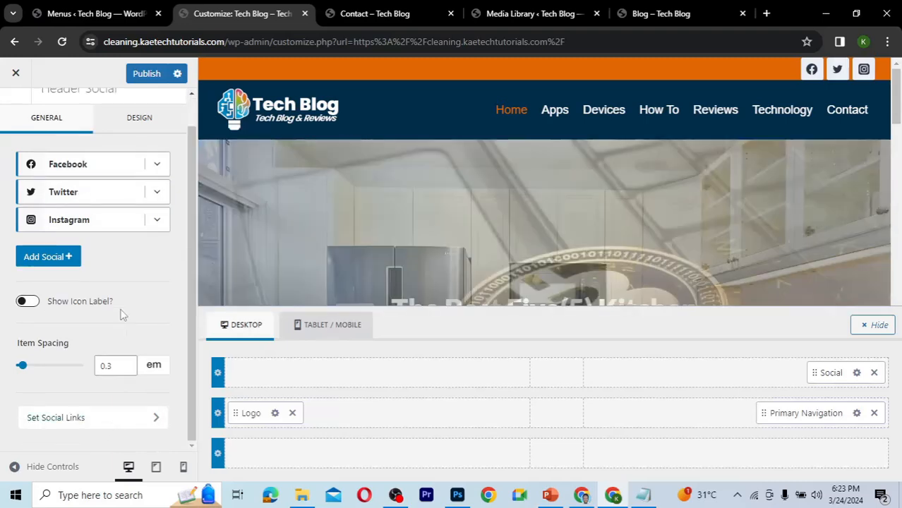
{"action": "scroll", "coordinate": [120, 314], "scroll_direction": "up", "scroll_amount": 2}
{"action": "left_click", "coordinate": [129, 164]}
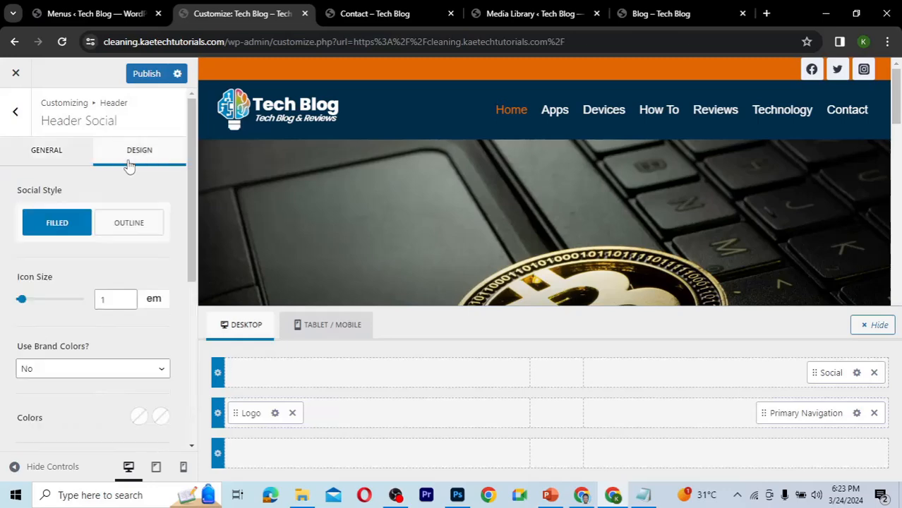
{"action": "scroll", "coordinate": [74, 266], "scroll_direction": "down", "scroll_amount": 3}
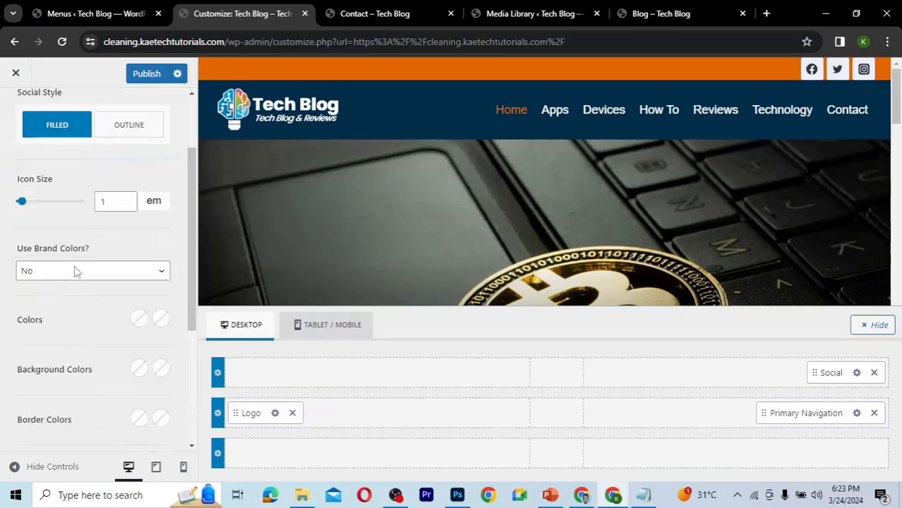
{"action": "scroll", "coordinate": [63, 261], "scroll_direction": "down", "scroll_amount": 2}
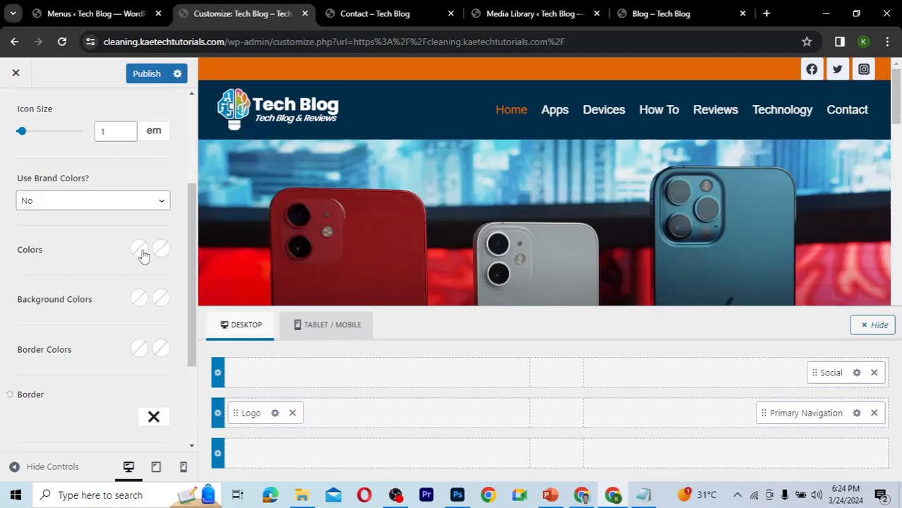
{"action": "scroll", "coordinate": [129, 312], "scroll_direction": "up", "scroll_amount": 3}
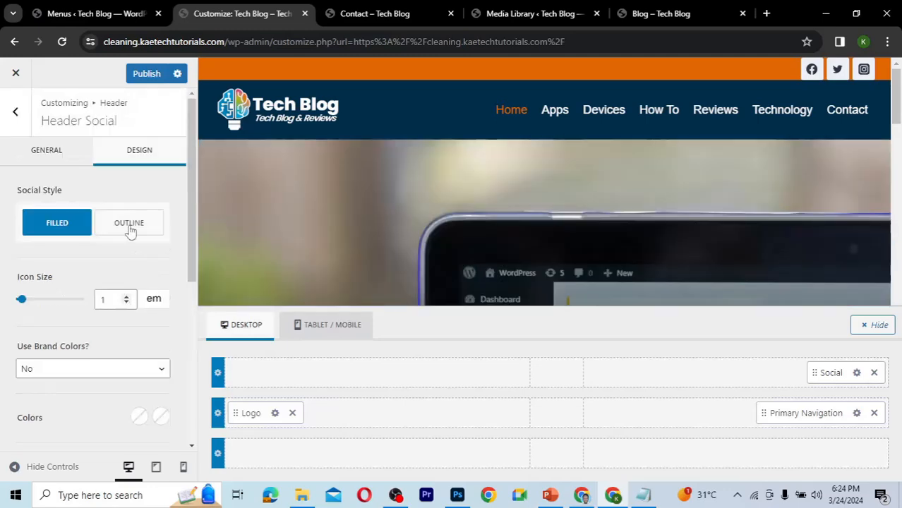
{"action": "left_click", "coordinate": [130, 224]}
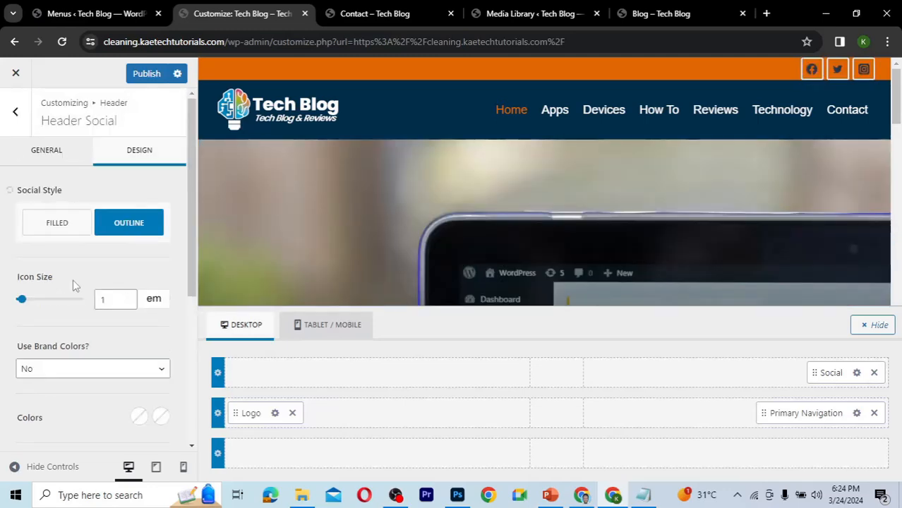
Set the social icons' color to white FFFFFF.
{"action": "scroll", "coordinate": [74, 286], "scroll_direction": "down", "scroll_amount": 2}
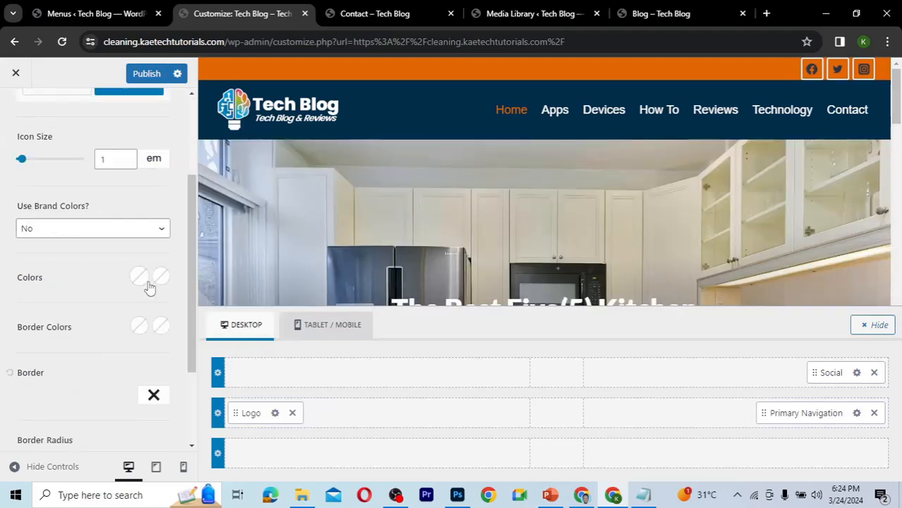
{"action": "left_click", "coordinate": [141, 280]}
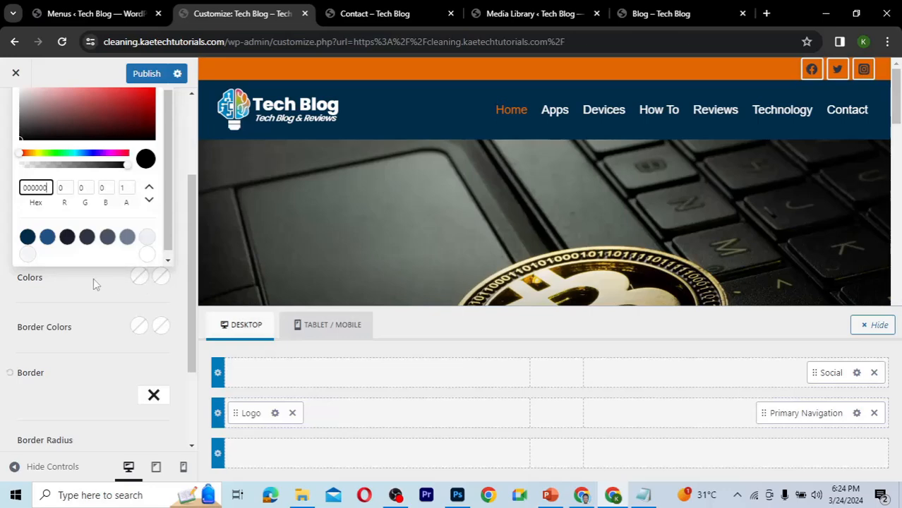
{"action": "scroll", "coordinate": [95, 284], "scroll_direction": "up", "scroll_amount": 1}
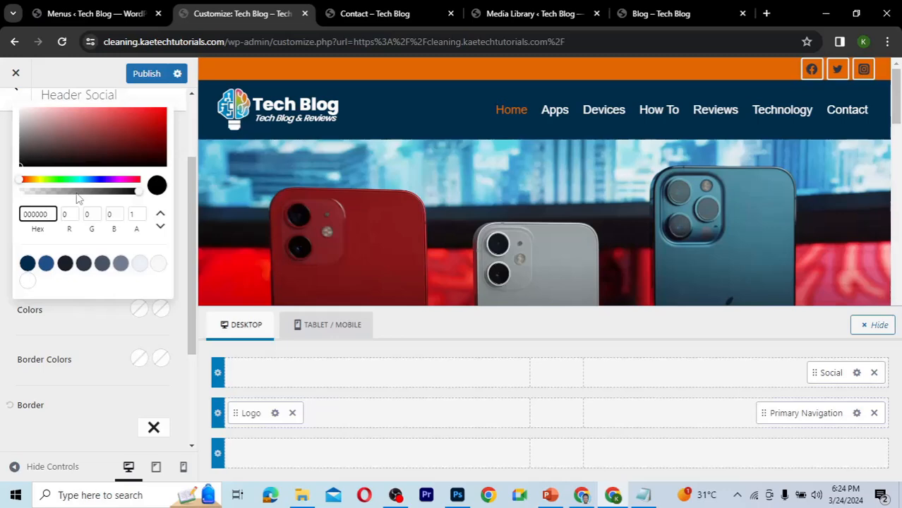
{"action": "scroll", "coordinate": [18, 232], "scroll_direction": "up", "scroll_amount": 3}
{"action": "left_click", "coordinate": [23, 226]}
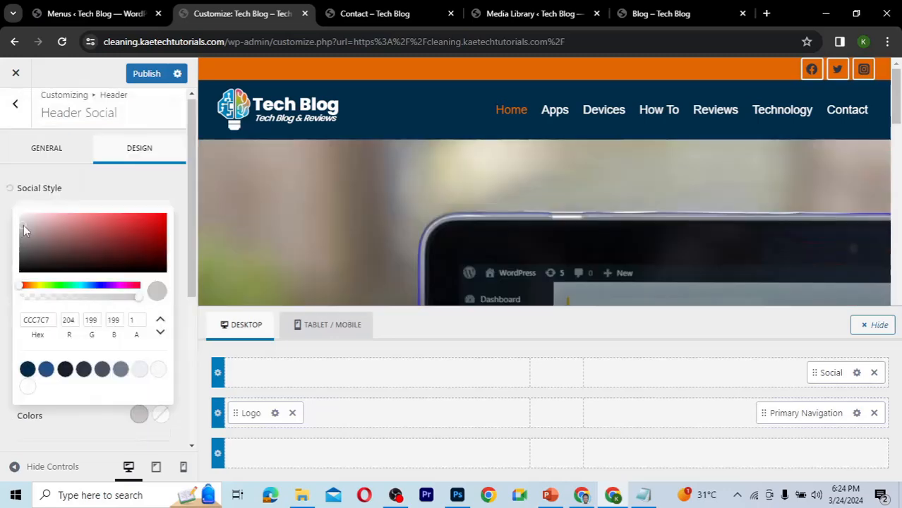
{"action": "left_click", "coordinate": [18, 215]}
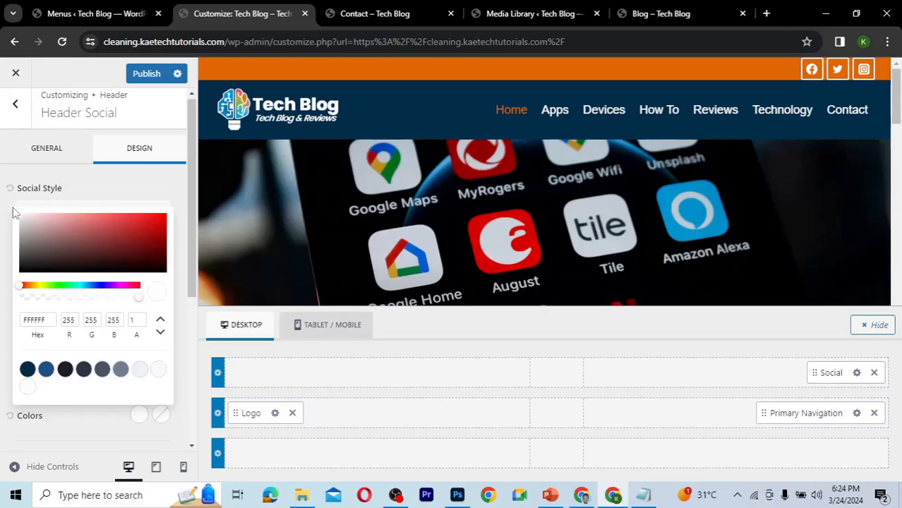
{"action": "left_click", "coordinate": [156, 183]}
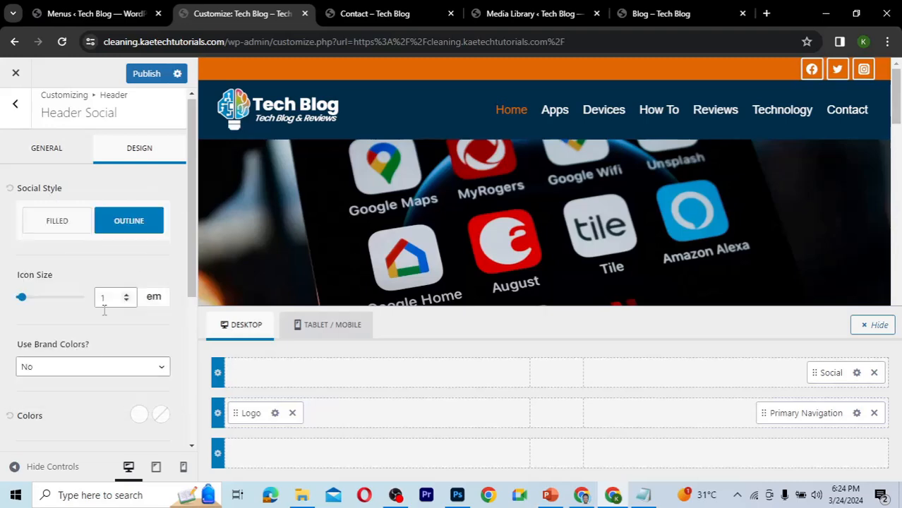
Set the social icons' hover color to the dark blue preset 002E4C.
{"action": "scroll", "coordinate": [89, 357], "scroll_direction": "down", "scroll_amount": 2}
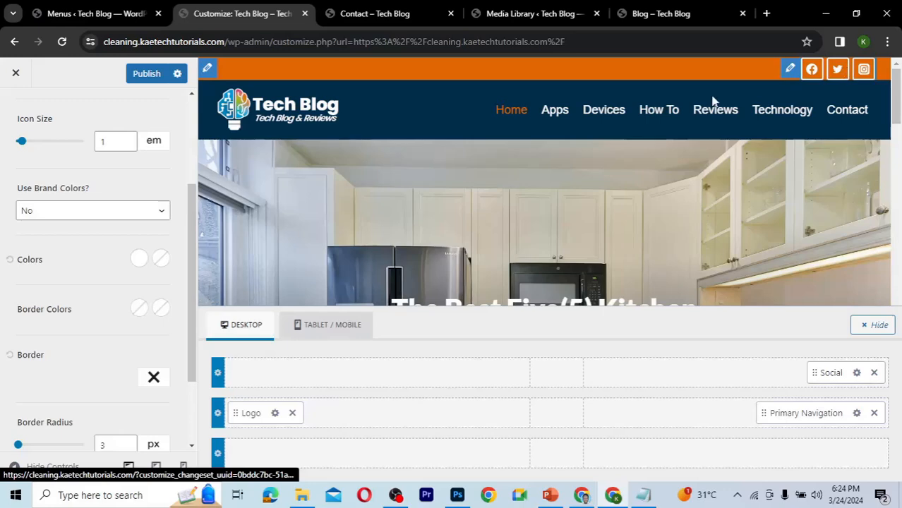
{"action": "left_click", "coordinate": [161, 260]}
{"action": "left_click", "coordinate": [26, 428]}
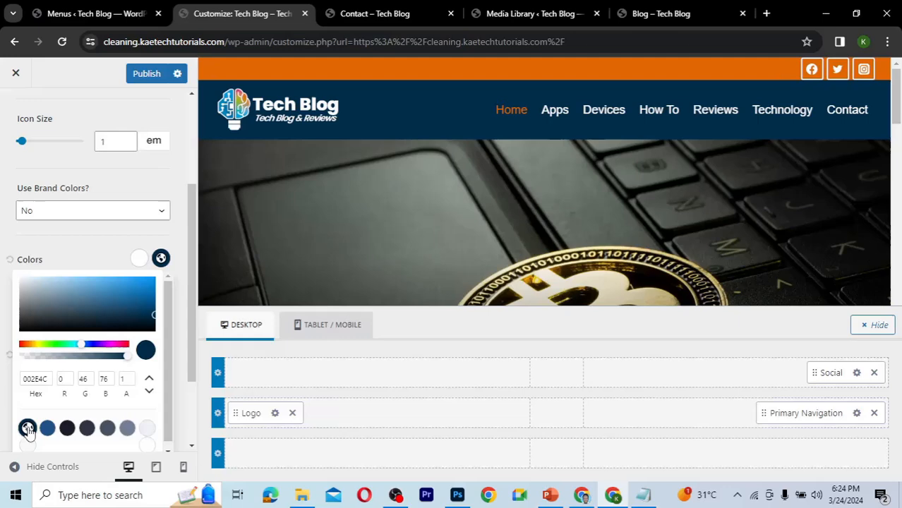
{"action": "left_click", "coordinate": [105, 254]}
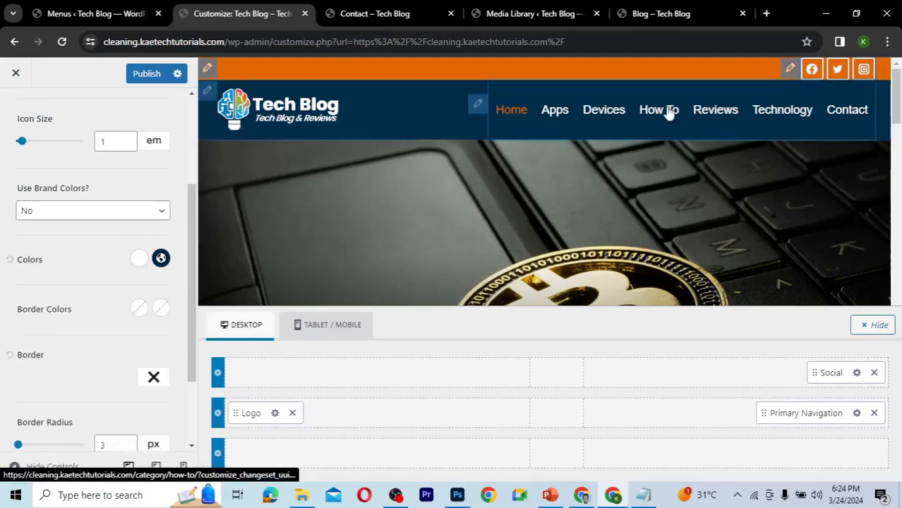
Set the social icons' border color to a semi-transparent black by lowering its opacity.
{"action": "scroll", "coordinate": [95, 316], "scroll_direction": "down", "scroll_amount": 1}
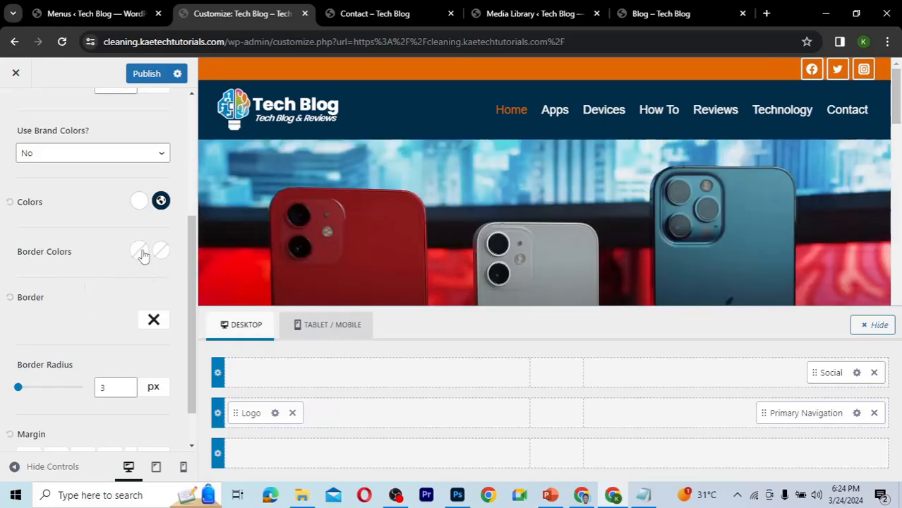
{"action": "left_click", "coordinate": [139, 252]}
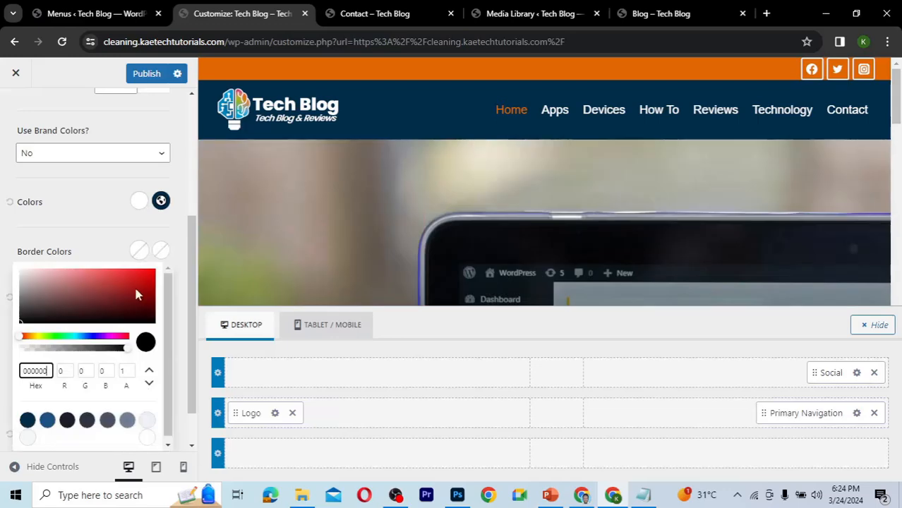
{"action": "left_click_drag", "start_coordinate": [130, 349], "coordinate": [3, 361]}
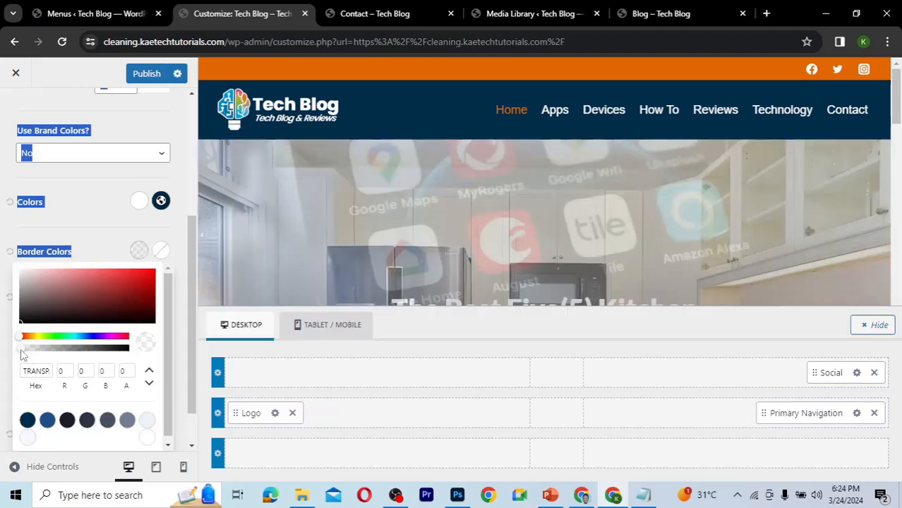
{"action": "mouse_move", "coordinate": [23, 349]}
{"action": "left_mouse_down"}
{"action": "mouse_move", "coordinate": [60, 348]}
{"action": "mouse_move", "coordinate": [8, 347]}
{"action": "left_mouse_up"}
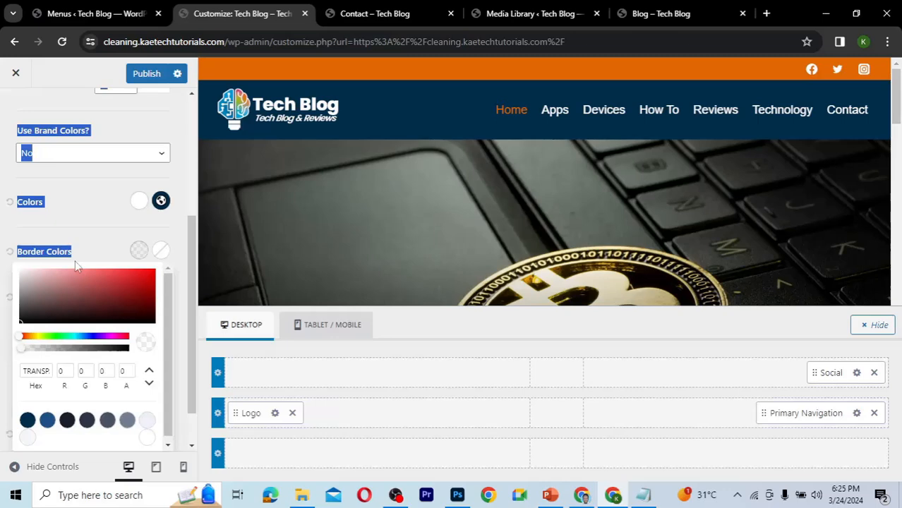
{"action": "left_click", "coordinate": [85, 224]}
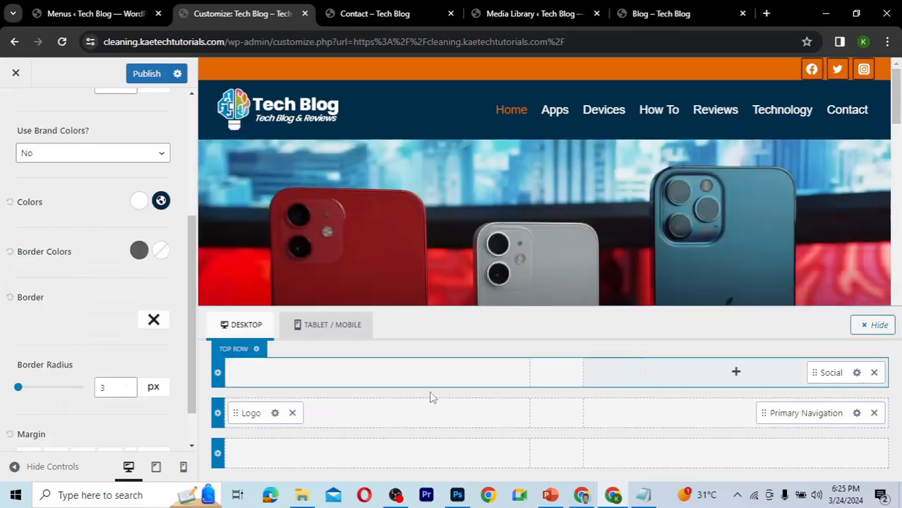
Make the social icons' border color fully transparent by dropping its opacity to zero.
{"action": "scroll", "coordinate": [76, 284], "scroll_direction": "up", "scroll_amount": 2}
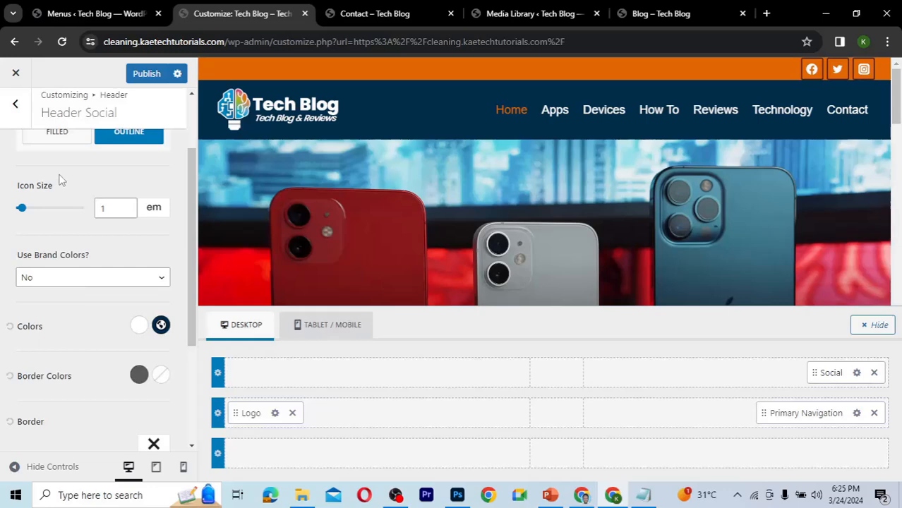
{"action": "scroll", "coordinate": [61, 176], "scroll_direction": "up", "scroll_amount": 2}
{"action": "scroll", "coordinate": [61, 180], "scroll_direction": "down", "scroll_amount": 2}
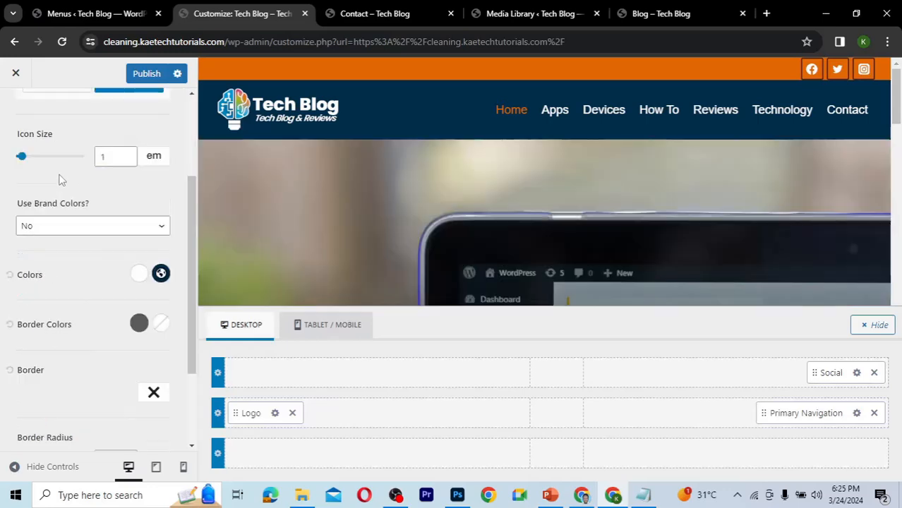
{"action": "scroll", "coordinate": [60, 180], "scroll_direction": "down", "scroll_amount": 1}
{"action": "left_click", "coordinate": [142, 304]}
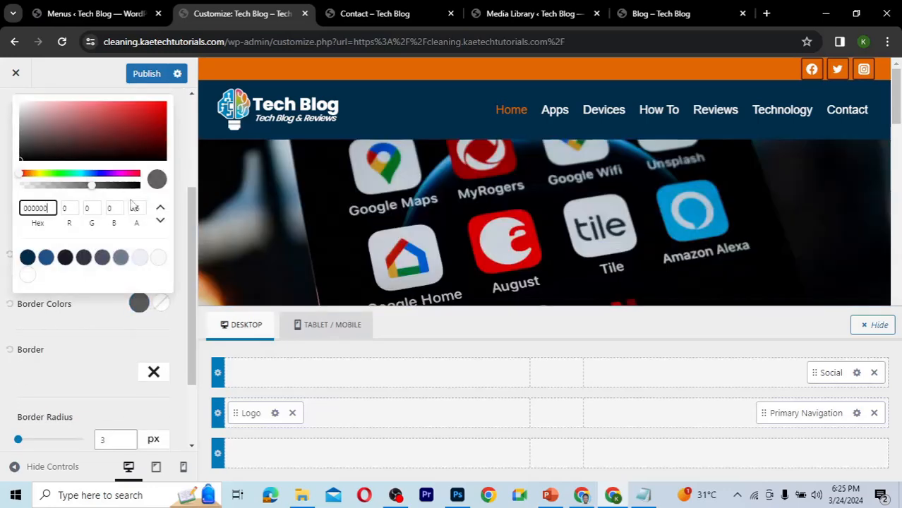
{"action": "left_click_drag", "start_coordinate": [91, 185], "coordinate": [19, 198]}
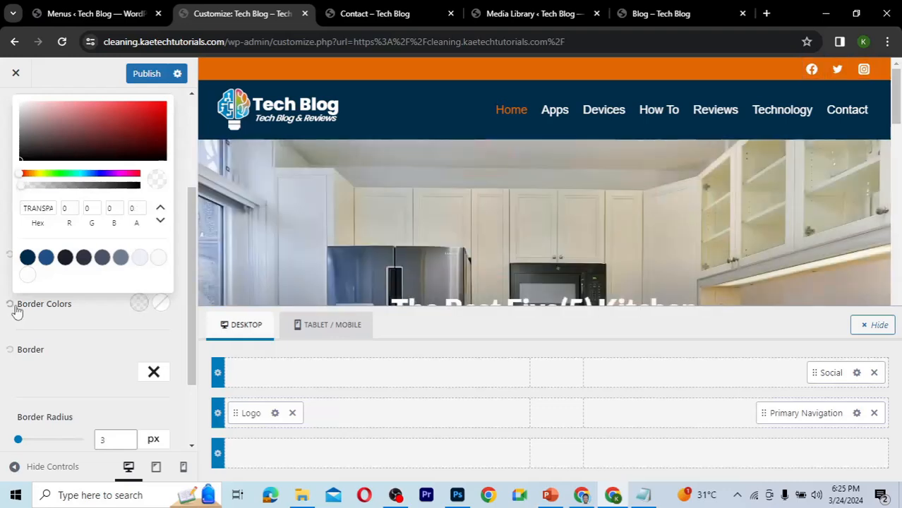
{"action": "left_click", "coordinate": [72, 320]}
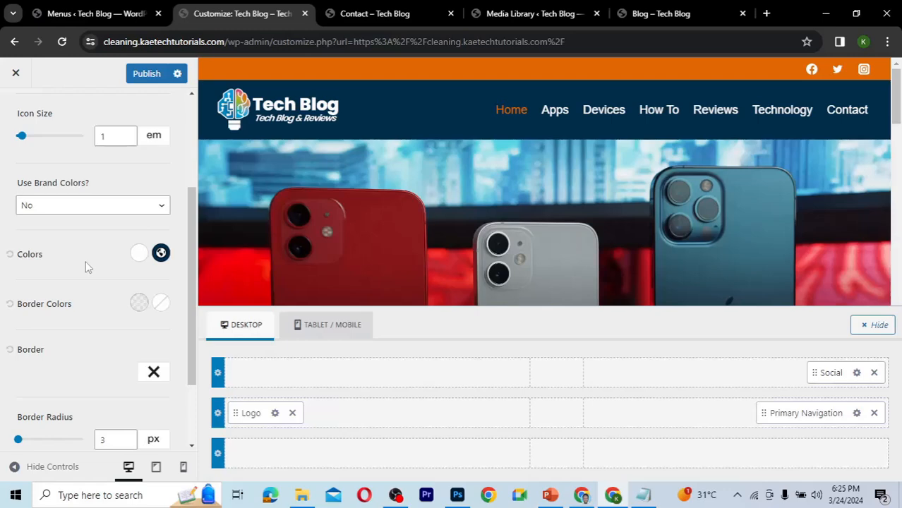
Set the top row's minimum height to 30 px.
{"action": "scroll", "coordinate": [85, 261], "scroll_direction": "up", "scroll_amount": 3}
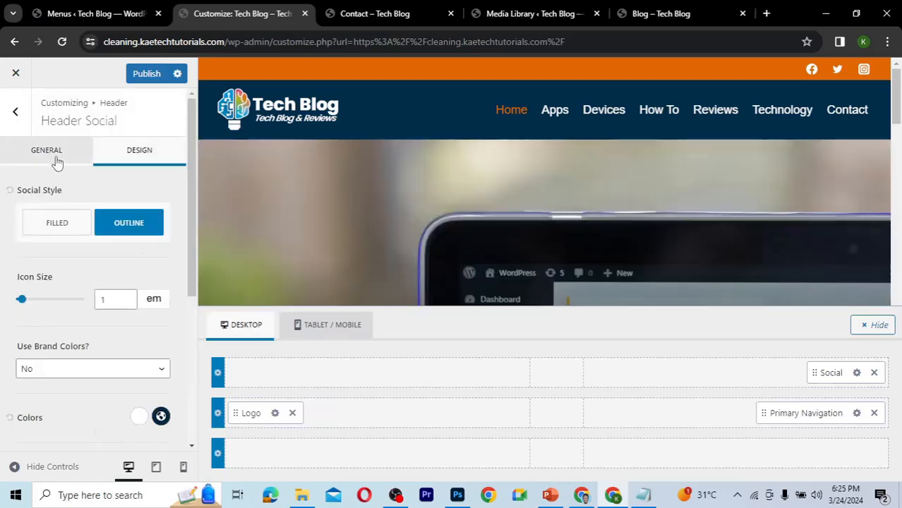
{"action": "left_click", "coordinate": [54, 156]}
{"action": "scroll", "coordinate": [85, 323], "scroll_direction": "down", "scroll_amount": 1}
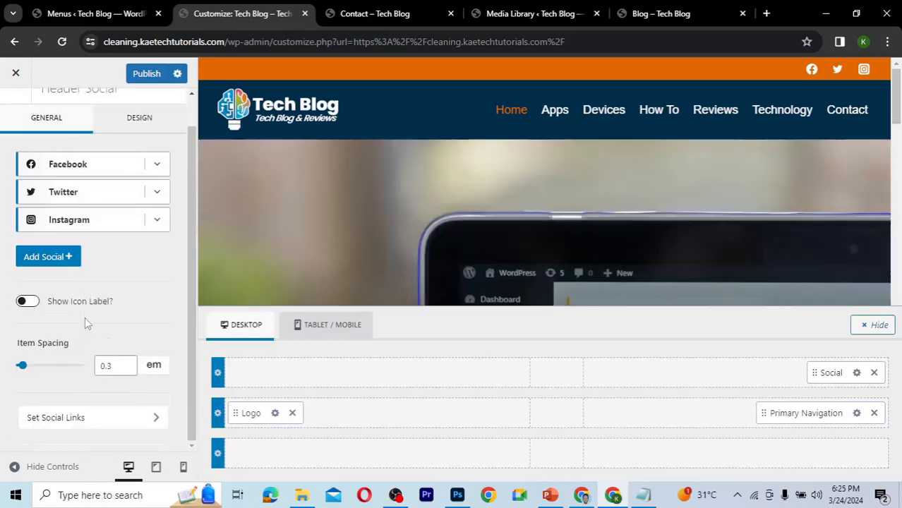
{"action": "scroll", "coordinate": [86, 323], "scroll_direction": "up", "scroll_amount": 1}
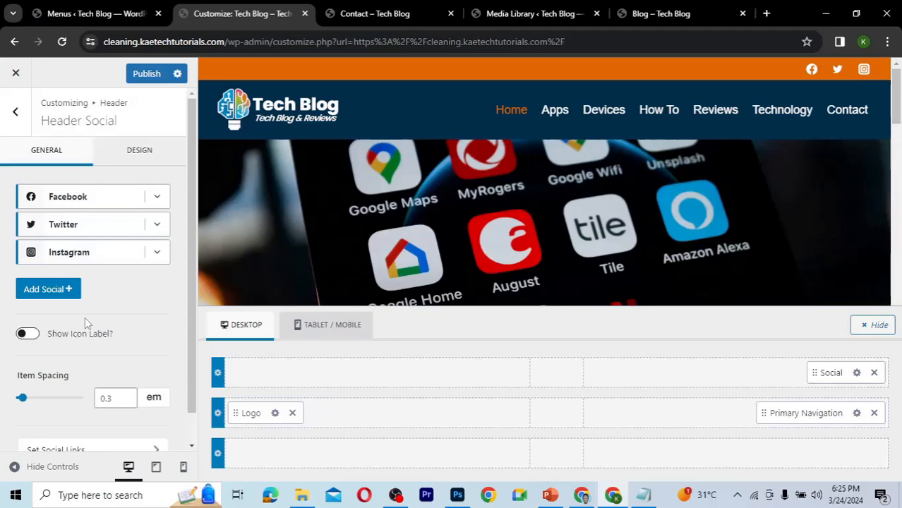
{"action": "left_click", "coordinate": [257, 393]}
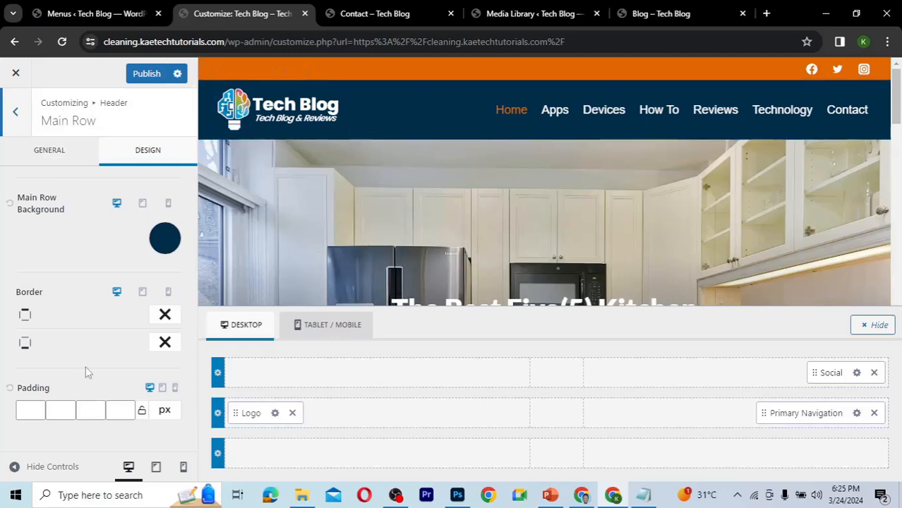
{"action": "left_click", "coordinate": [58, 159]}
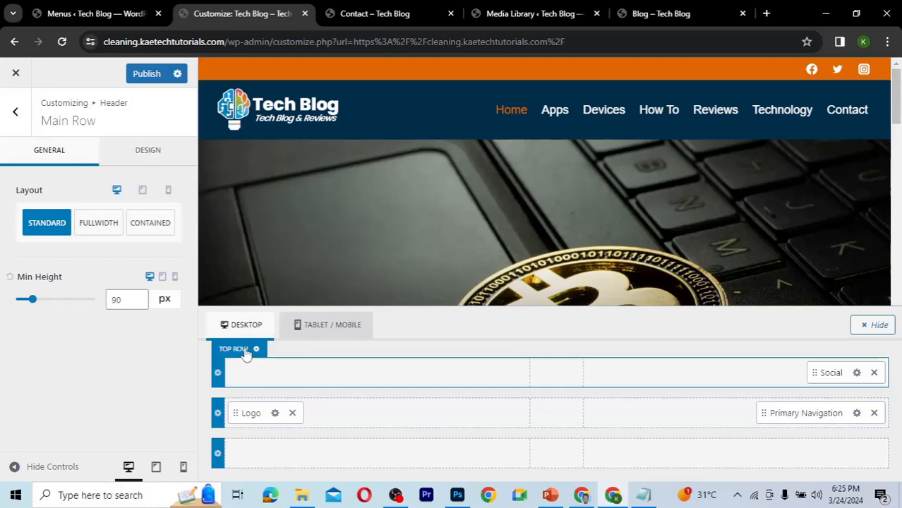
{"action": "left_click", "coordinate": [240, 350]}
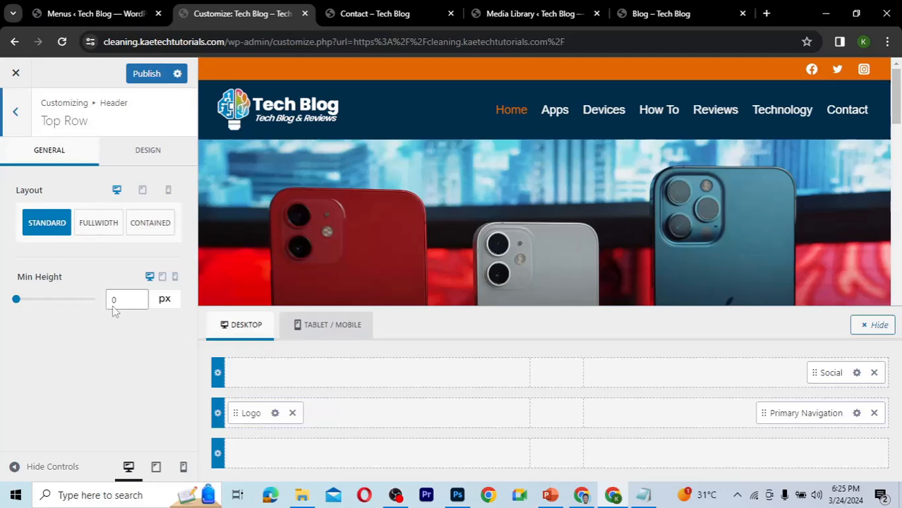
{"action": "left_click_drag", "start_coordinate": [124, 300], "coordinate": [99, 304]}
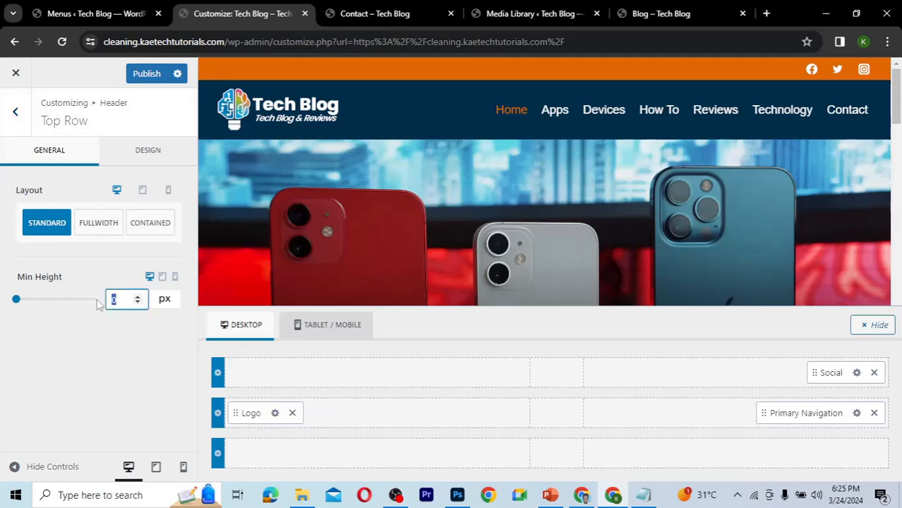
{"action": "type", "text": "30"}
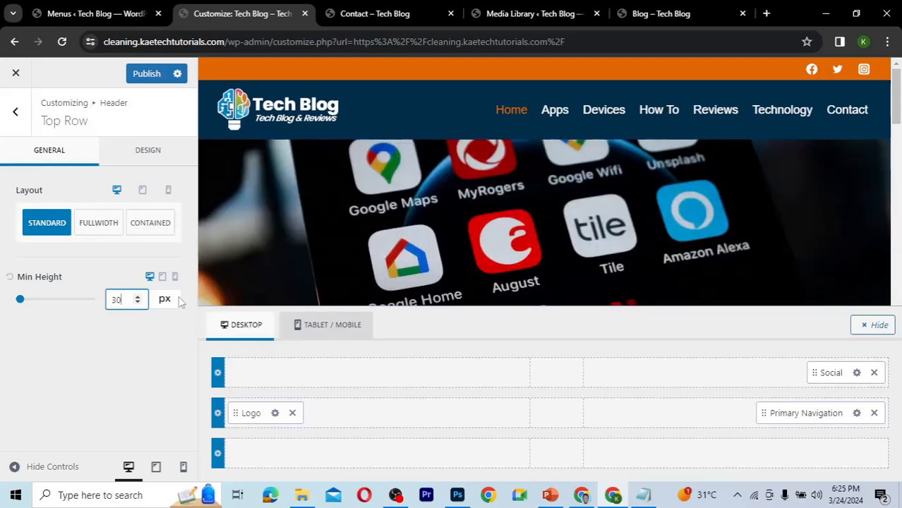
Add an HTML element to the left column of the top row.
{"action": "left_click", "coordinate": [151, 157]}
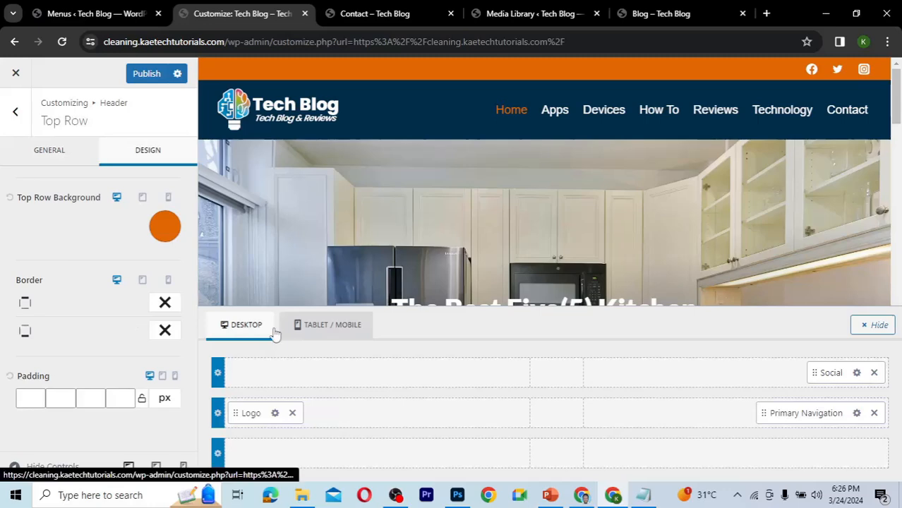
{"action": "mouse_move", "coordinate": [341, 379]}
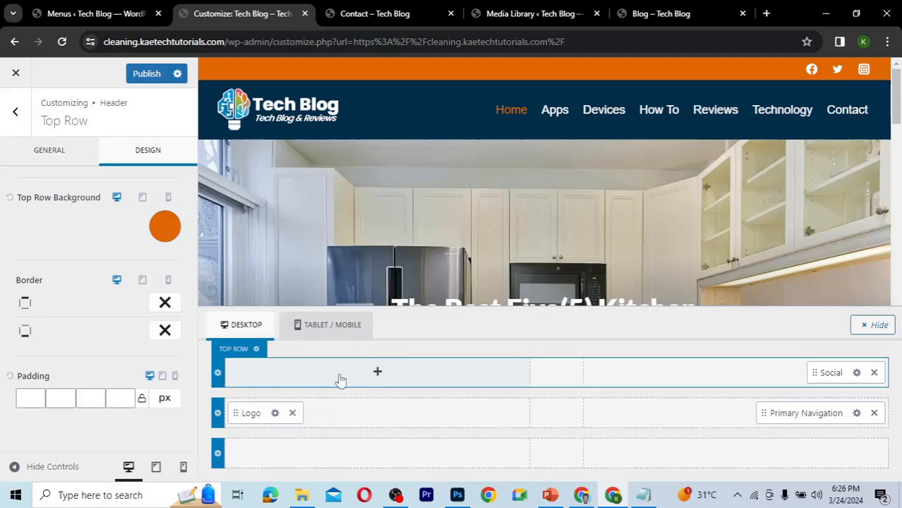
{"action": "left_click", "coordinate": [379, 373]}
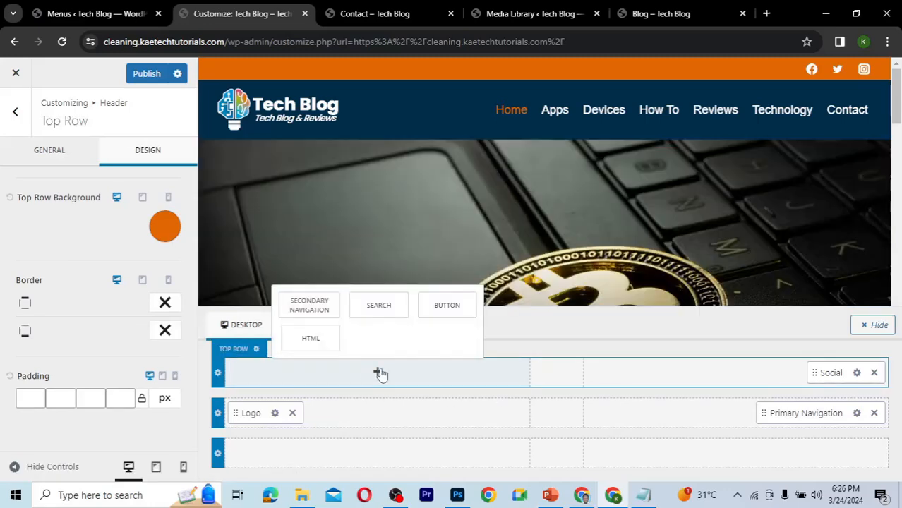
{"action": "left_click", "coordinate": [317, 343]}
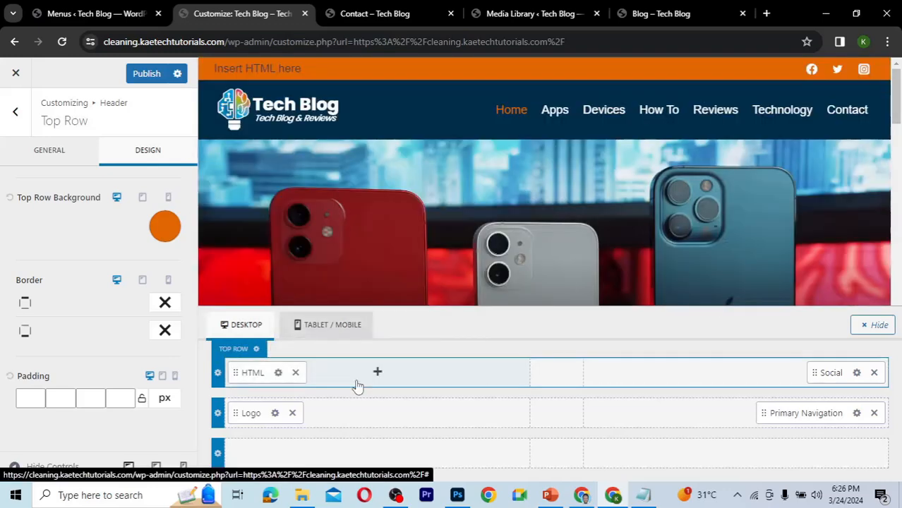
Replace the HTML element's placeholder text with "For adverts contact us on" followed by the contact phone number.
{"action": "left_click", "coordinate": [279, 374]}
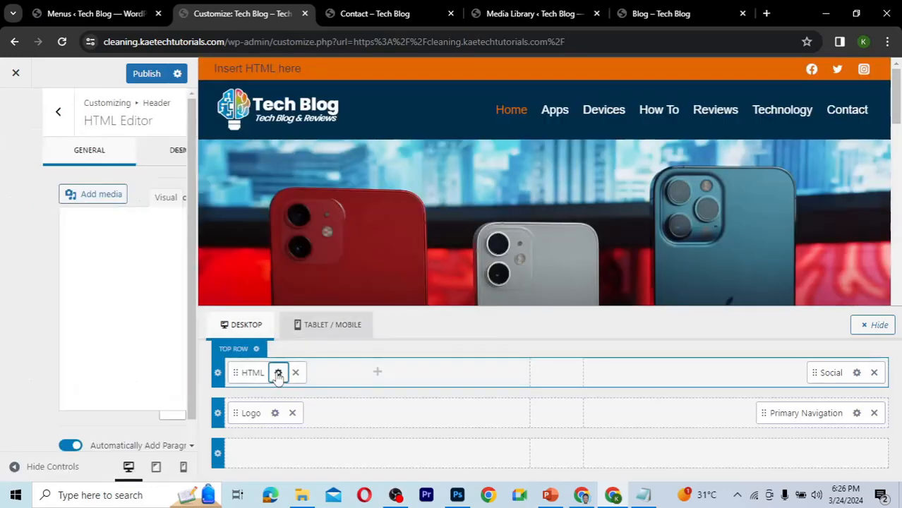
{"action": "left_click_drag", "start_coordinate": [121, 259], "coordinate": [8, 249]}
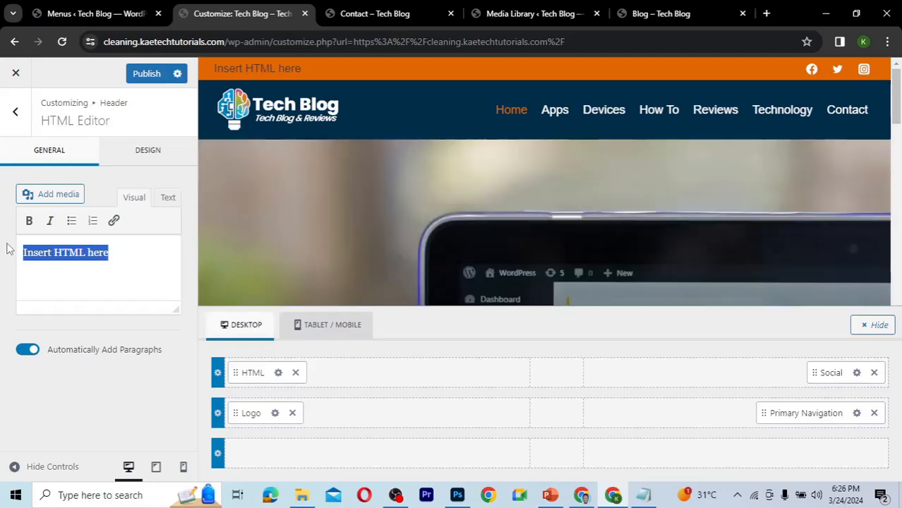
{"action": "type", "text": "For adverts conta"}
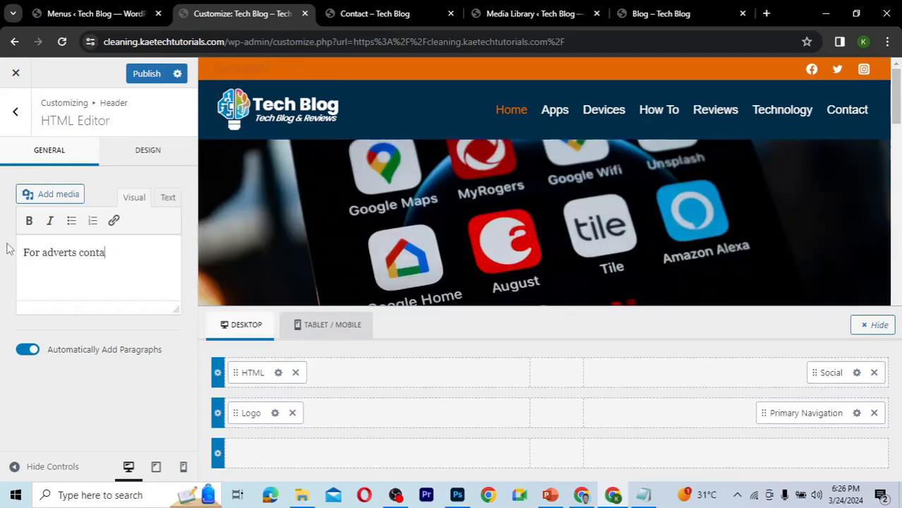
{"action": "type", "text": "ct us on "}
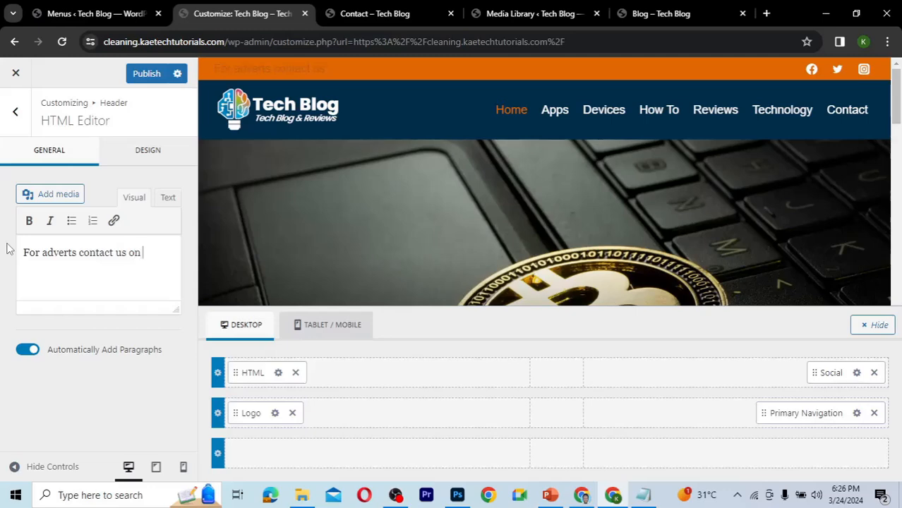
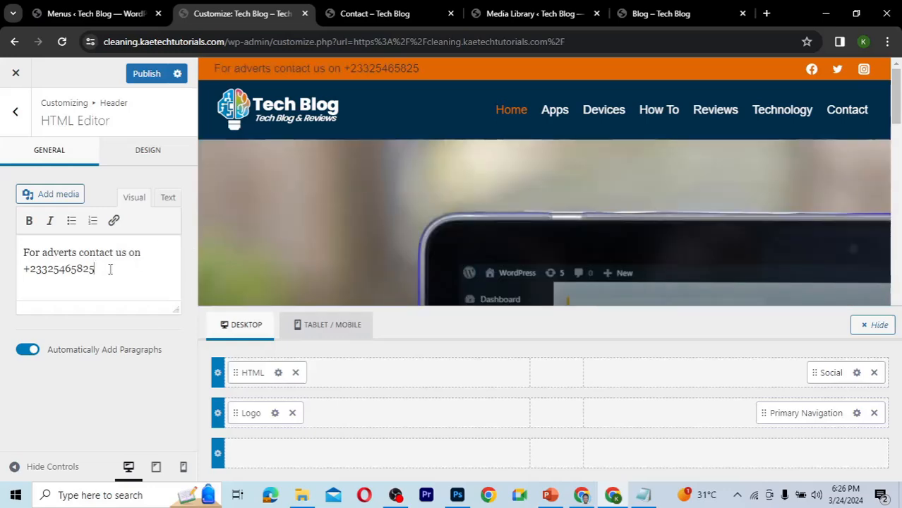
Make the whole HTML text italic.
{"action": "left_click_drag", "start_coordinate": [111, 269], "coordinate": [23, 252]}
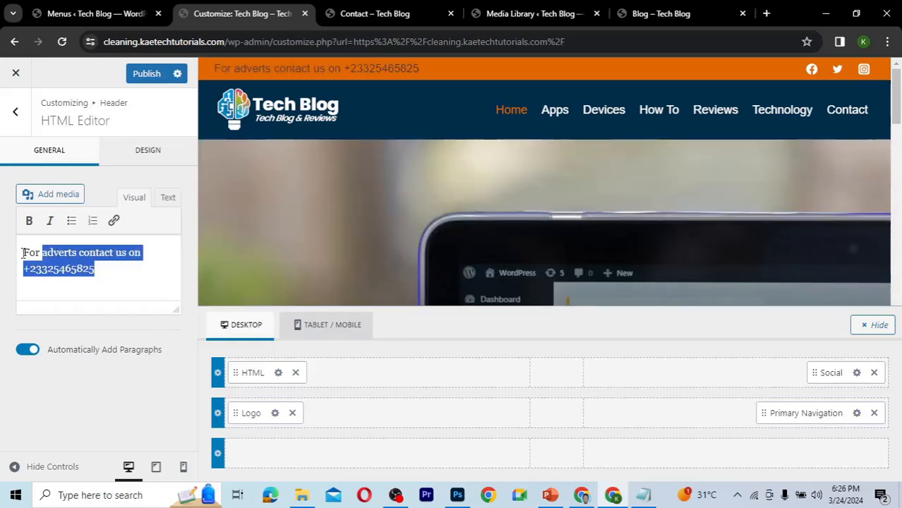
{"action": "left_click", "coordinate": [51, 221]}
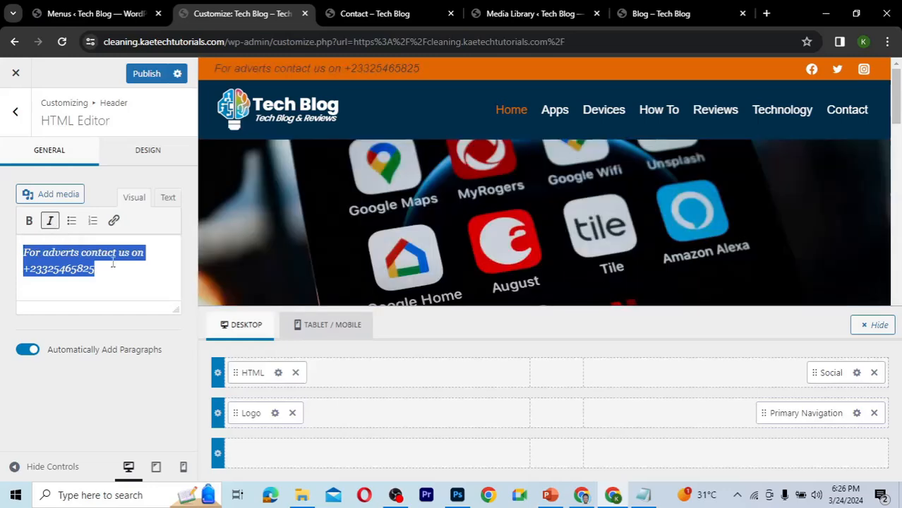
{"action": "left_click", "coordinate": [101, 274]}
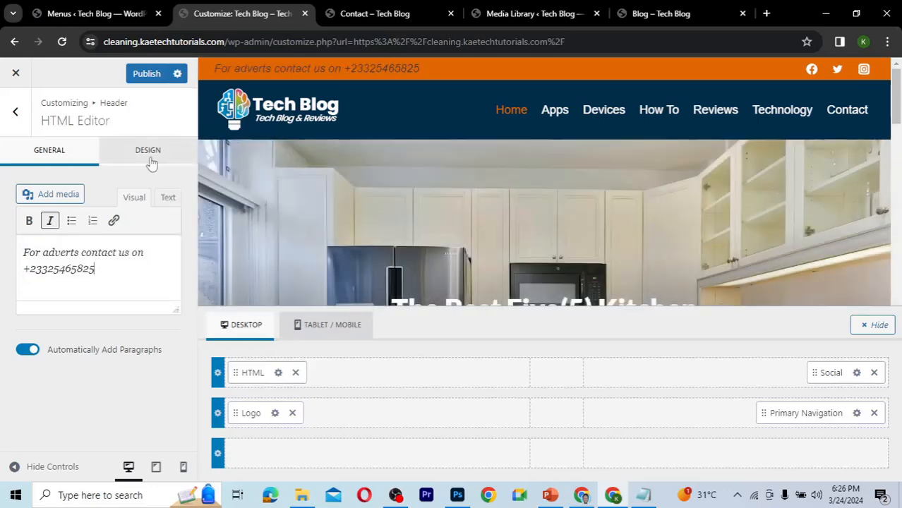
Set the HTML element's font color to white FFFFFF and publish the changes.
{"action": "left_click", "coordinate": [149, 156]}
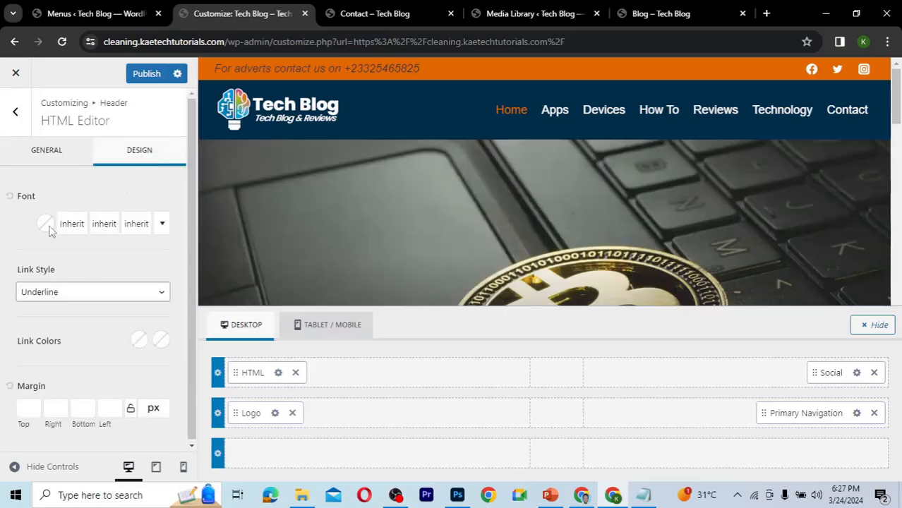
{"action": "left_click", "coordinate": [45, 226]}
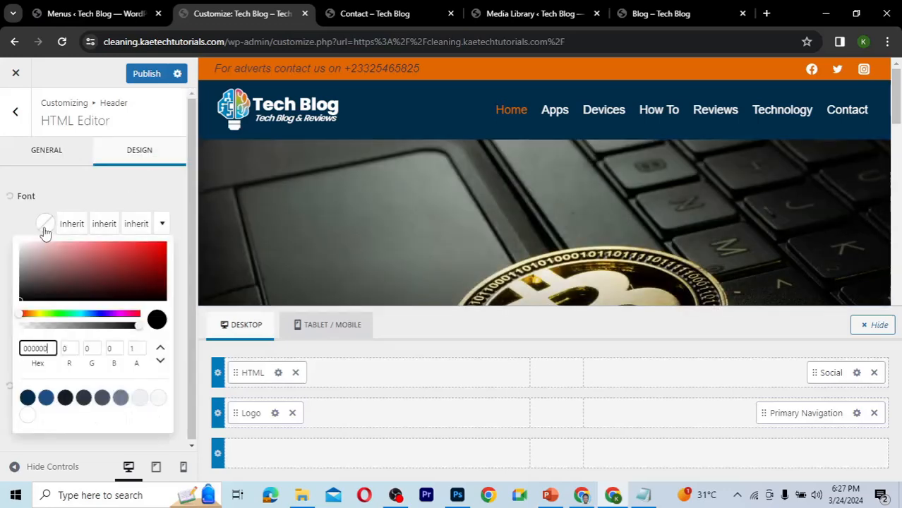
{"action": "left_click_drag", "start_coordinate": [26, 251], "coordinate": [10, 238]}
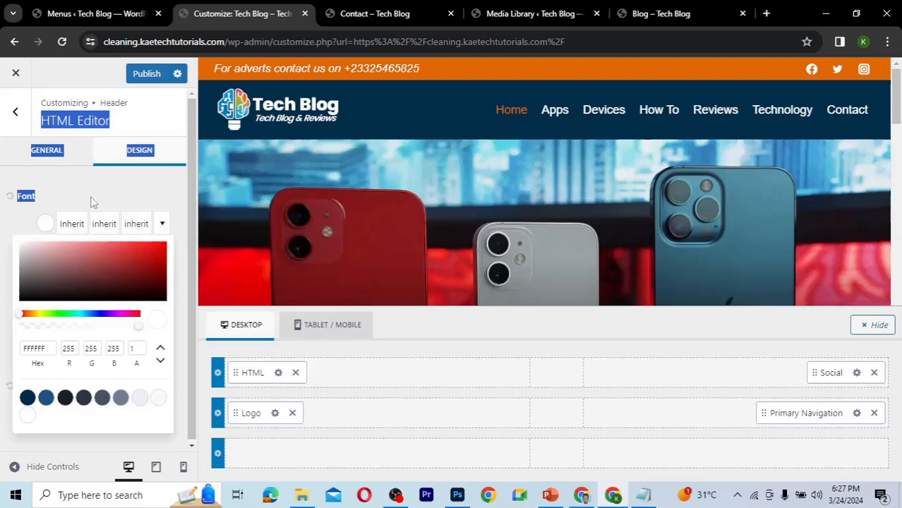
{"action": "left_click", "coordinate": [134, 202]}
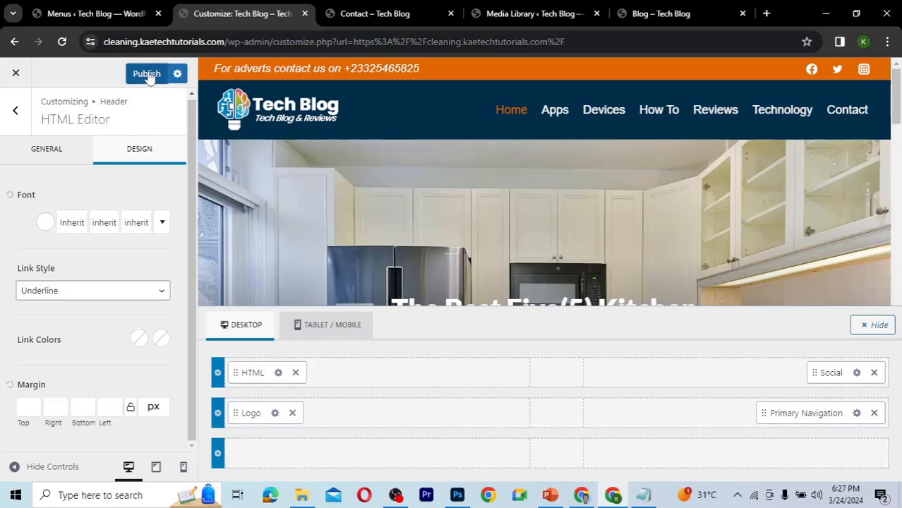
{"action": "left_click", "coordinate": [149, 74]}
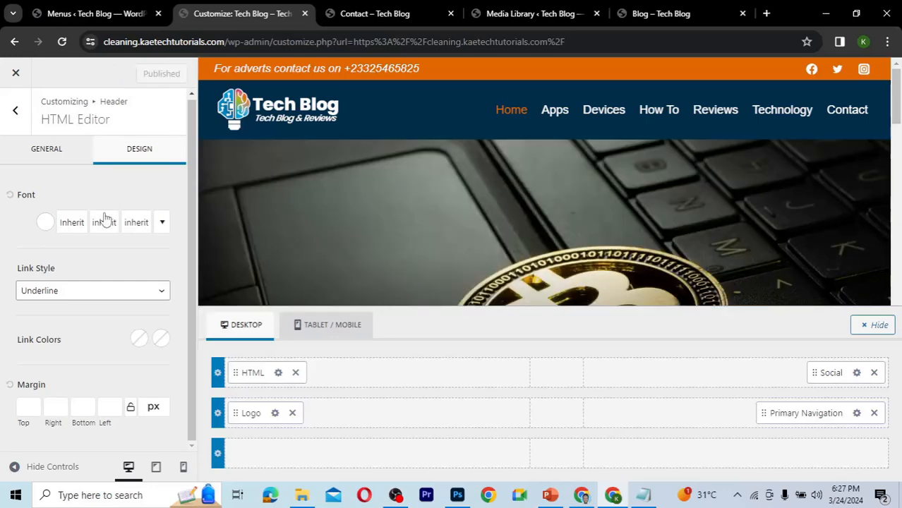
Set the HTML element's font size to 15 px and publish again.
{"action": "left_click", "coordinate": [137, 223]}
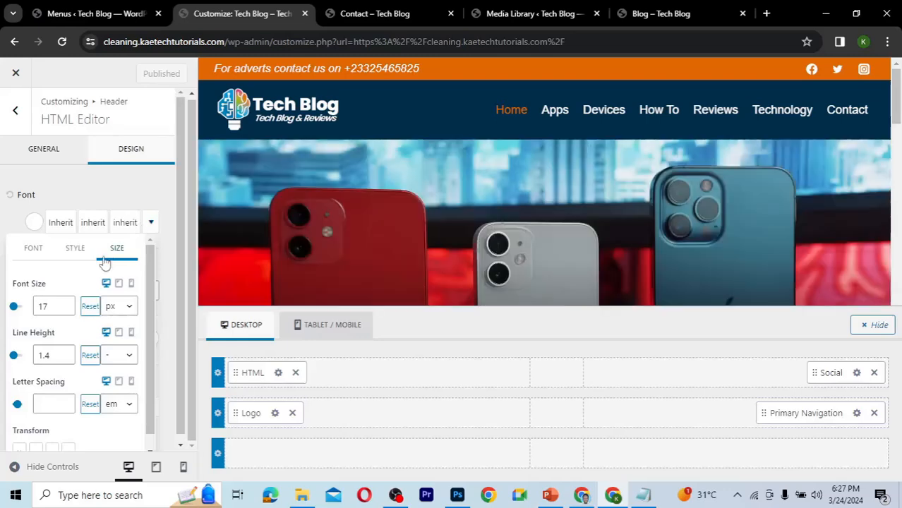
{"action": "left_click", "coordinate": [66, 310]}
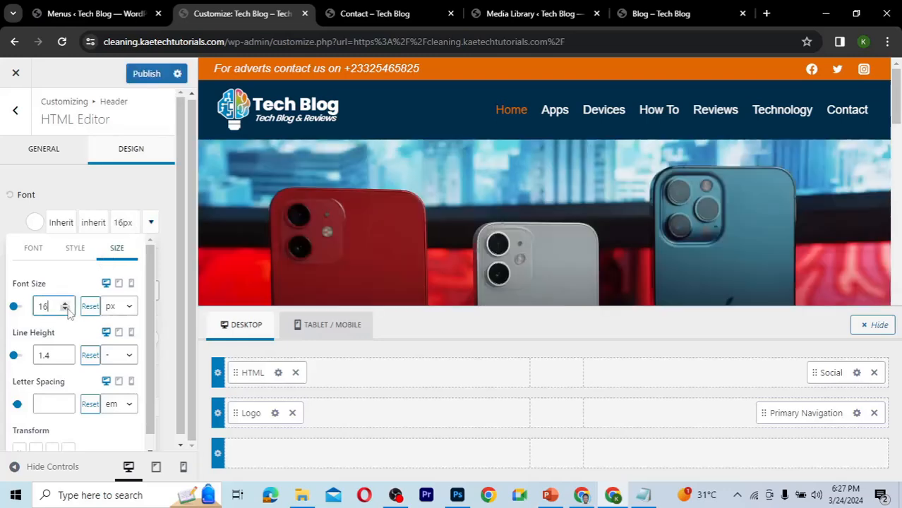
{"action": "left_click", "coordinate": [65, 310]}
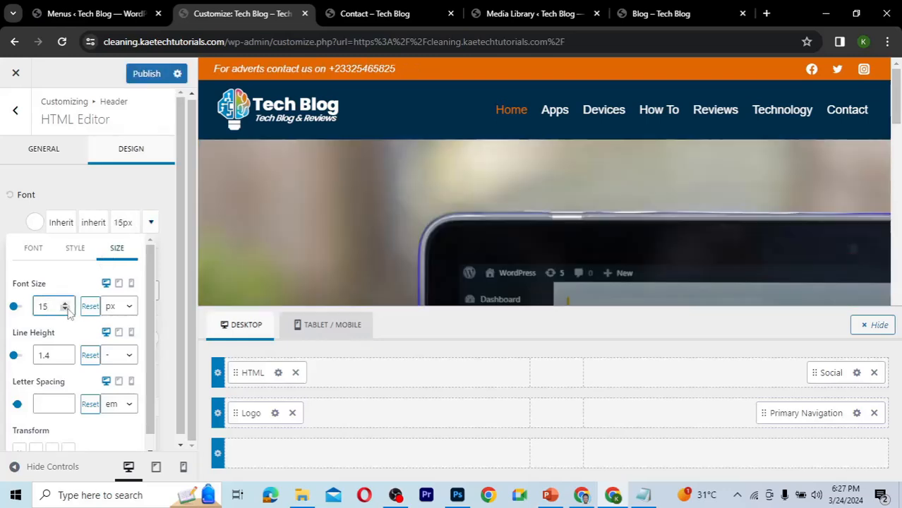
{"action": "left_click", "coordinate": [147, 74]}
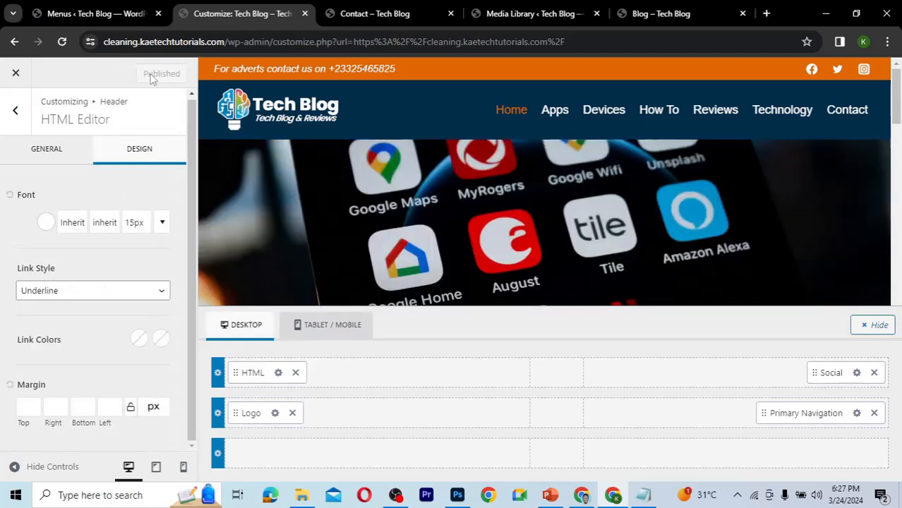
Reload the live Contact page in its tab to check the updated header.
{"action": "left_click", "coordinate": [430, 17]}
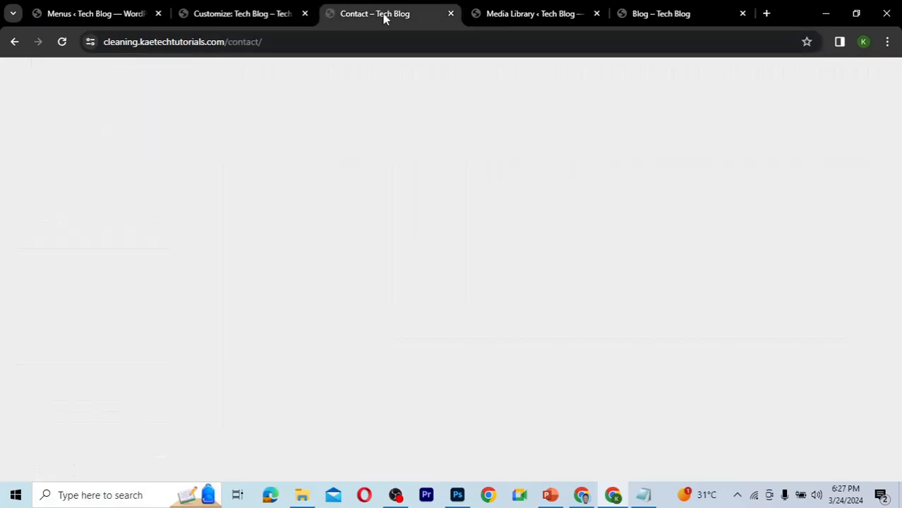
{"action": "left_click", "coordinate": [62, 42]}
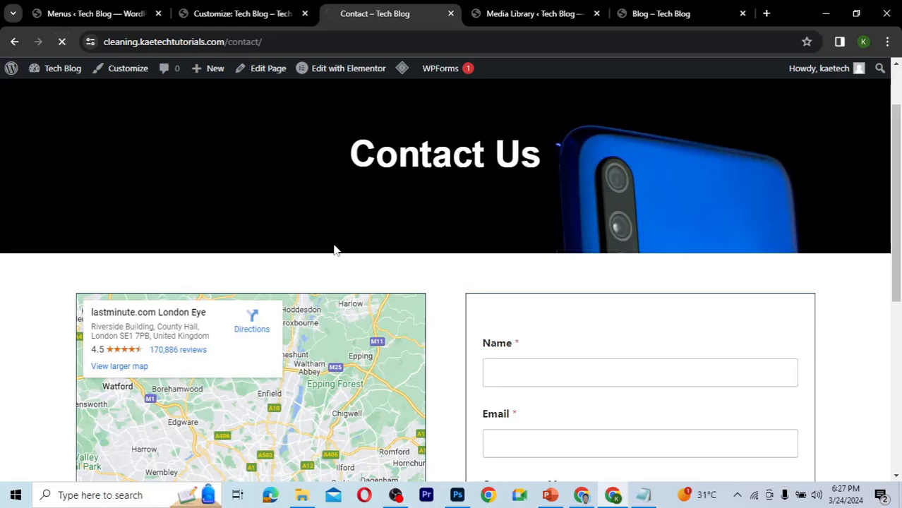
{"action": "left_click_drag", "start_coordinate": [335, 249], "coordinate": [470, 238]}
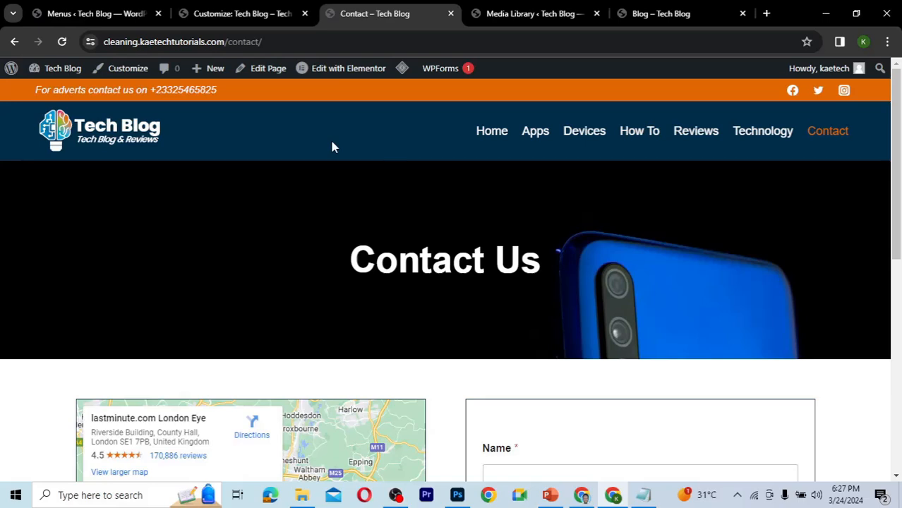
Open the header's top row settings, set its minimum height to 45 px, and publish the changes.
{"action": "left_click", "coordinate": [256, 13]}
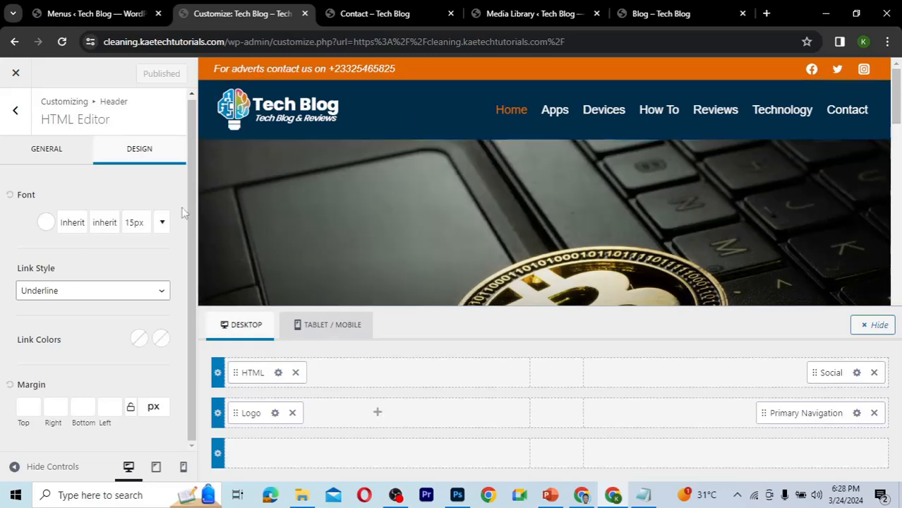
{"action": "left_click", "coordinate": [16, 115]}
{"action": "left_click", "coordinate": [257, 350]}
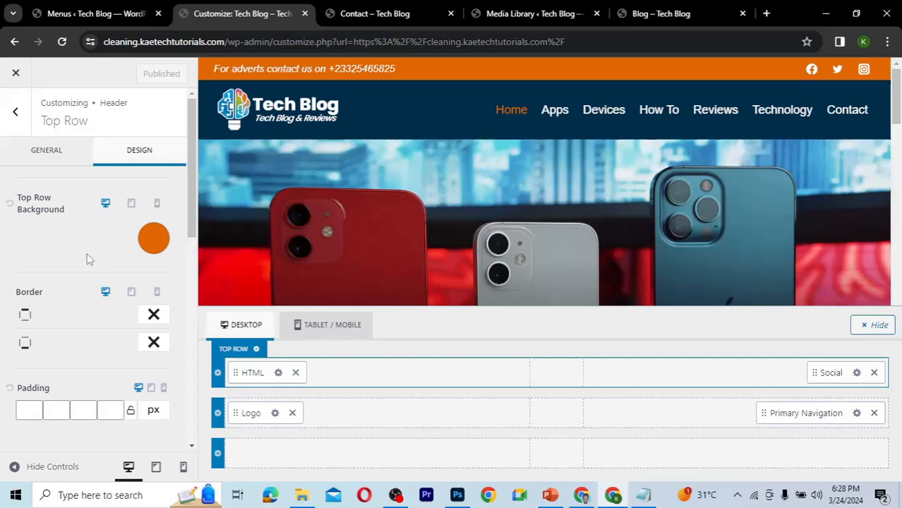
{"action": "left_click", "coordinate": [24, 124]}
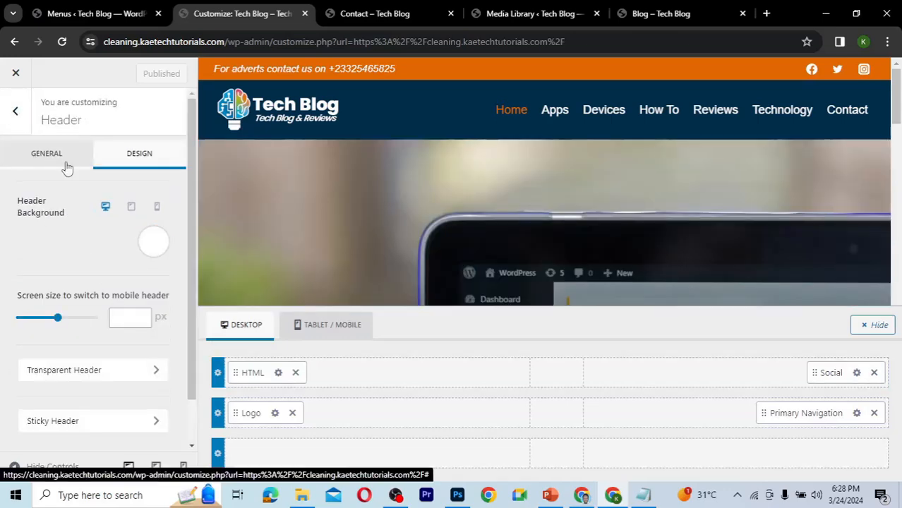
{"action": "left_click", "coordinate": [67, 167]}
{"action": "mouse_move", "coordinate": [256, 359]}
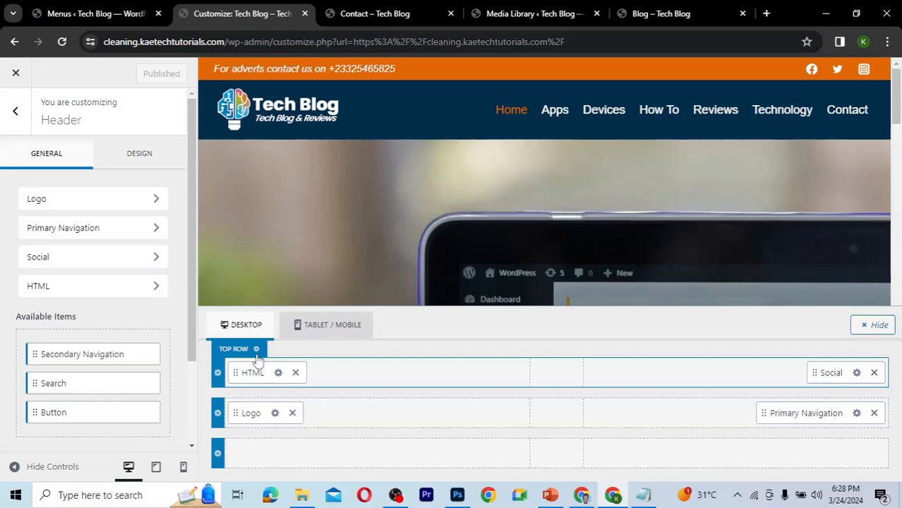
{"action": "left_click", "coordinate": [256, 353]}
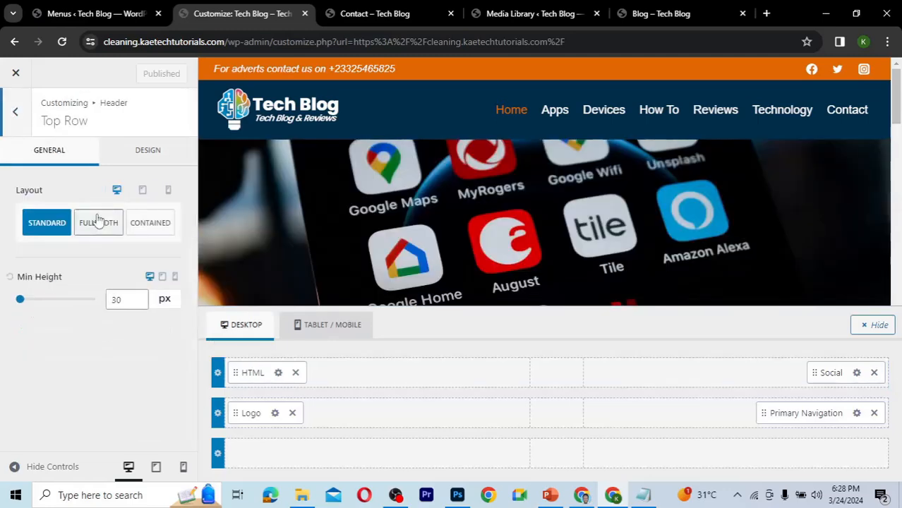
{"action": "left_click_drag", "start_coordinate": [116, 299], "coordinate": [110, 298]}
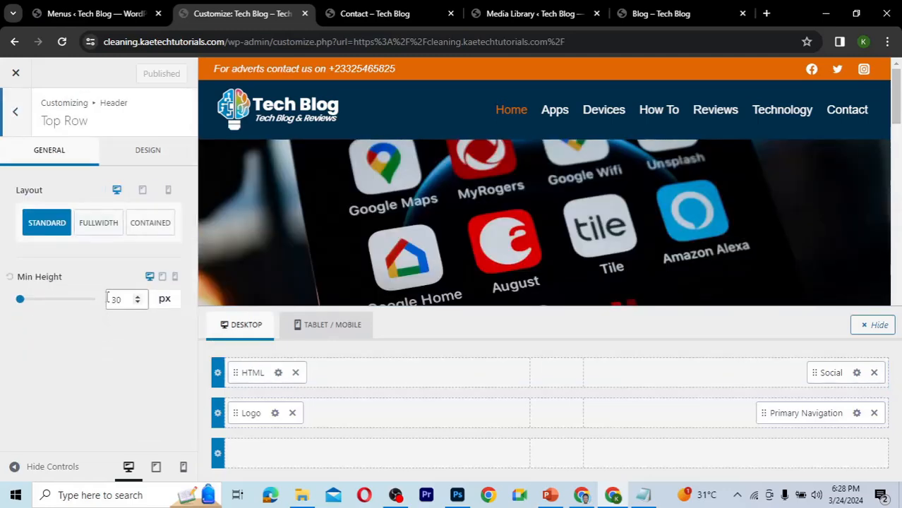
{"action": "type", "text": "50"}
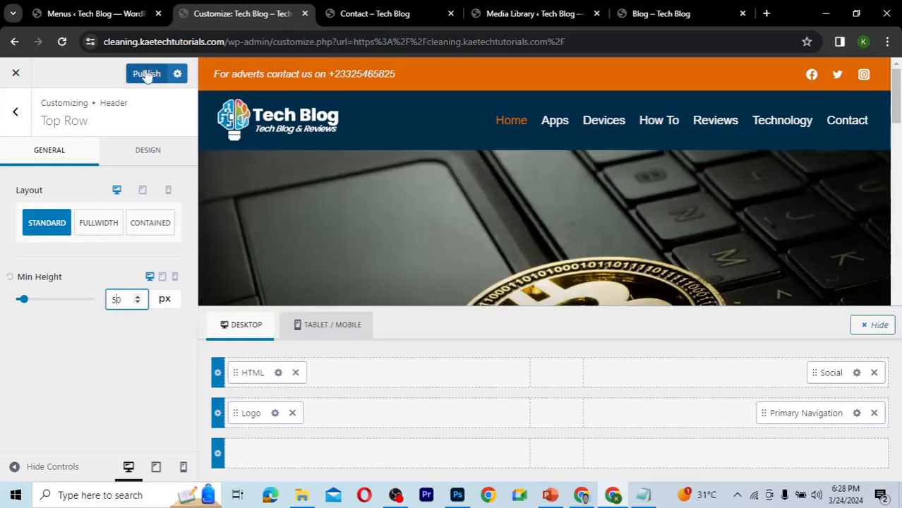
{"action": "key", "text": "BackSpace"}
{"action": "key", "text": "BackSpace"}
{"action": "type", "text": "40"}
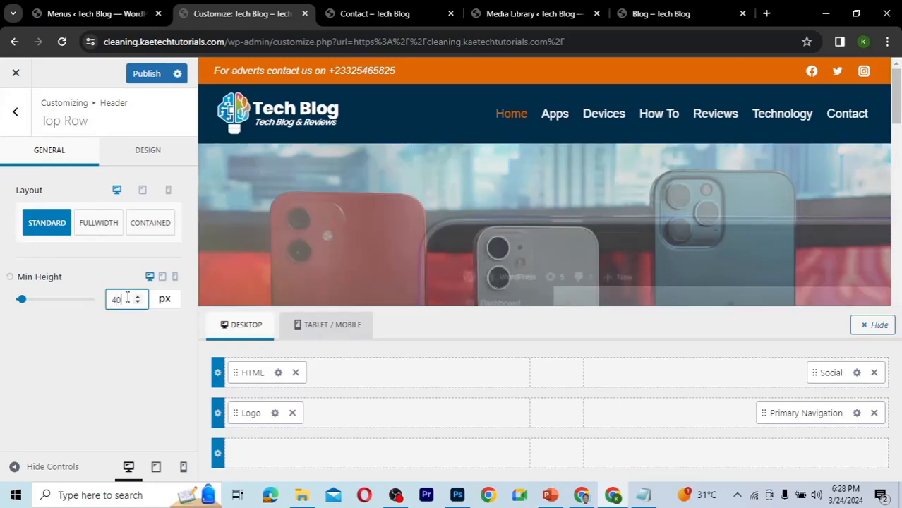
{"action": "key", "text": "BackSpace"}
{"action": "type", "text": "5"}
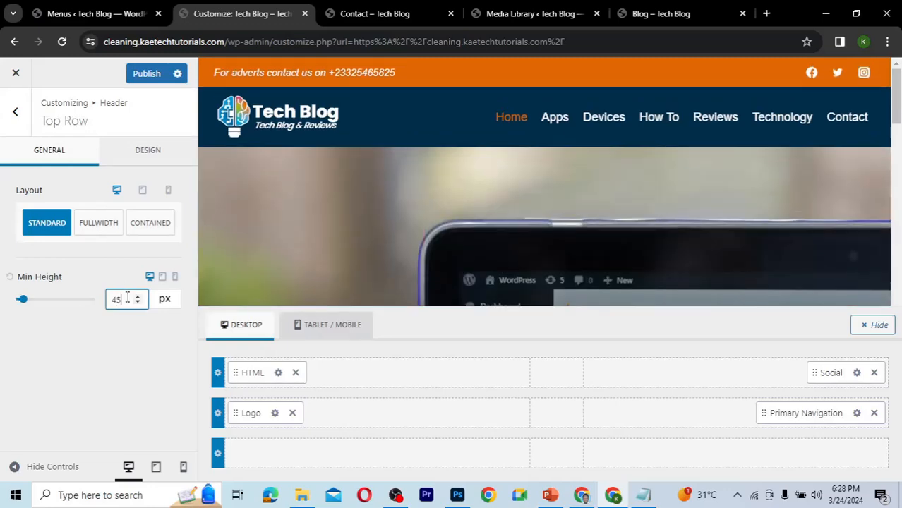
{"action": "left_click", "coordinate": [149, 79]}
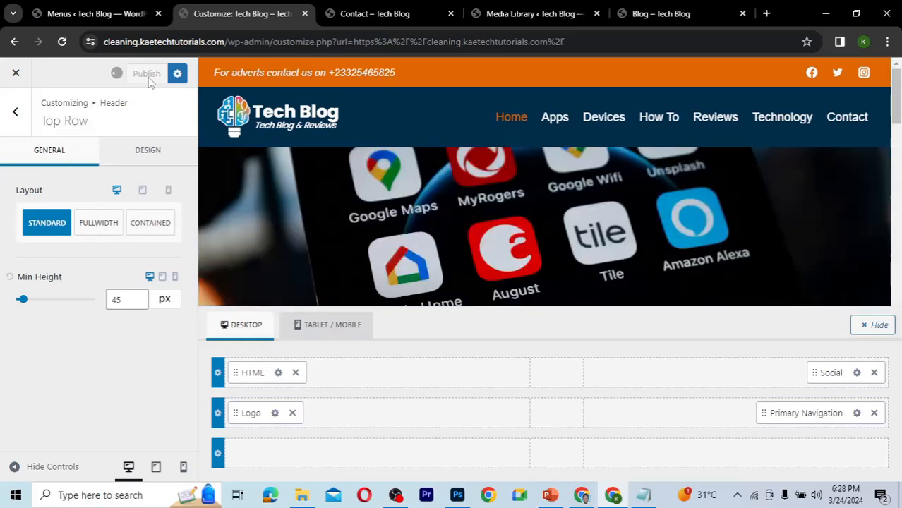
Reload the live Contact page and scroll through it to check the resized top row.
{"action": "left_click", "coordinate": [388, 17]}
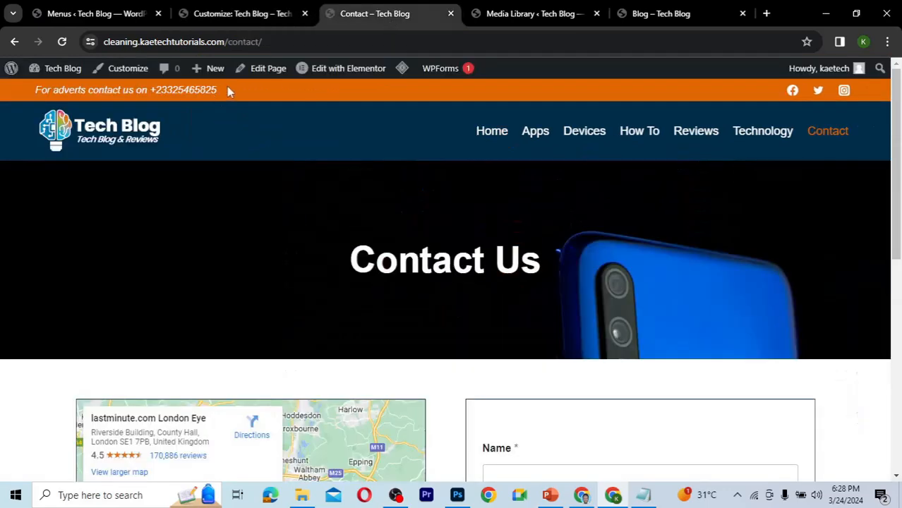
{"action": "left_click", "coordinate": [60, 44]}
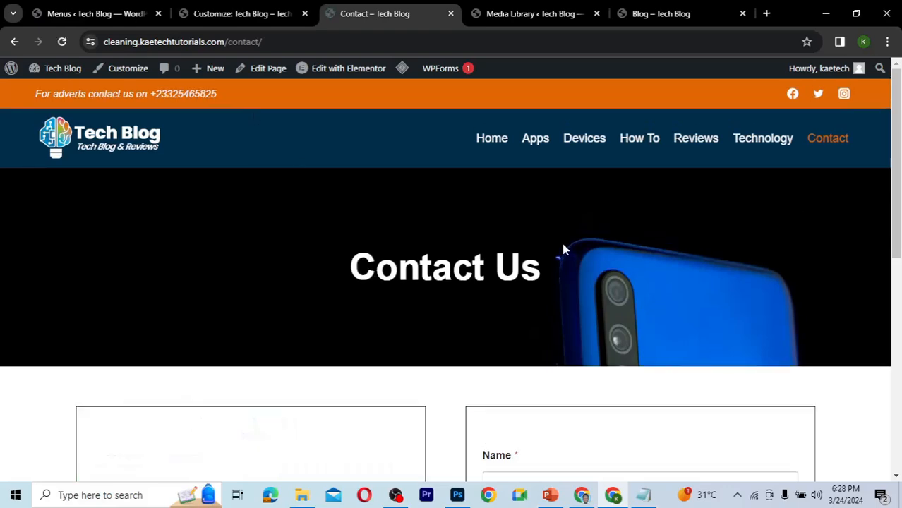
{"action": "scroll", "coordinate": [415, 245], "scroll_direction": "down", "scroll_amount": 4}
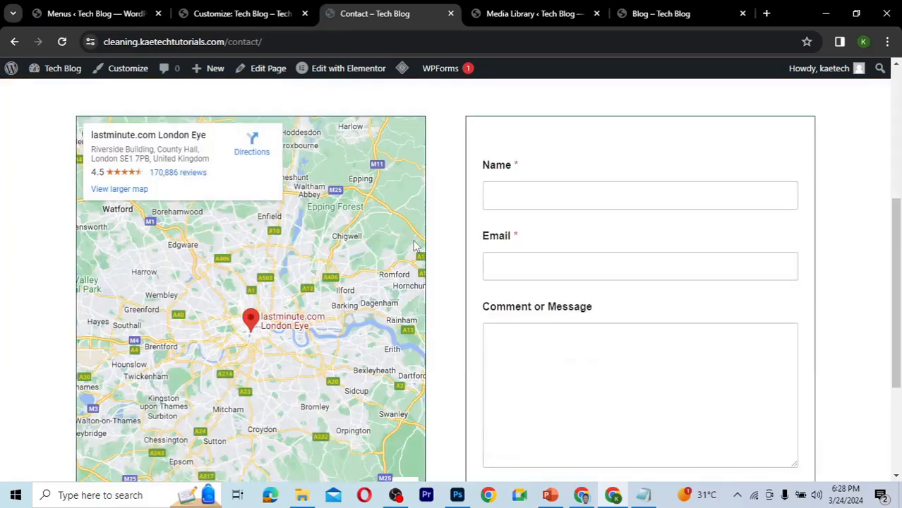
{"action": "scroll", "coordinate": [415, 245], "scroll_direction": "up", "scroll_amount": 4}
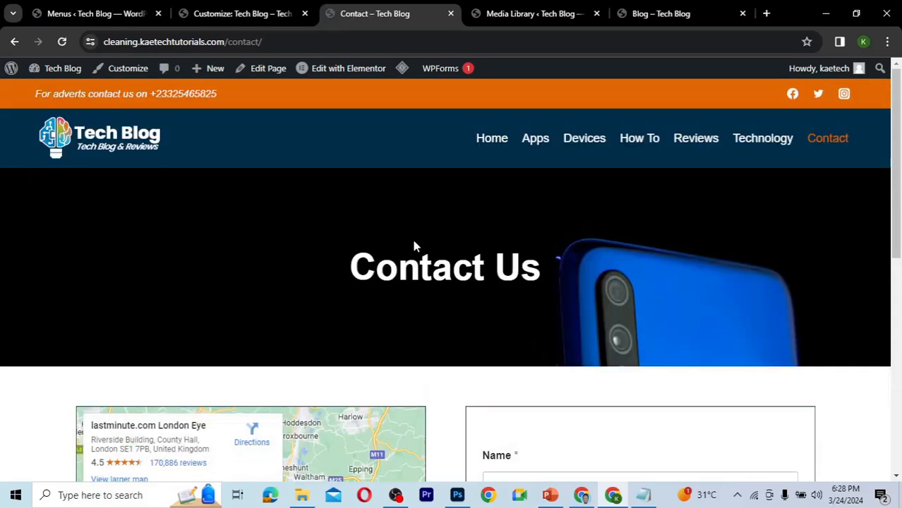
Return to the header settings and enable the sticky header for the main row only.
{"action": "left_click", "coordinate": [240, 14]}
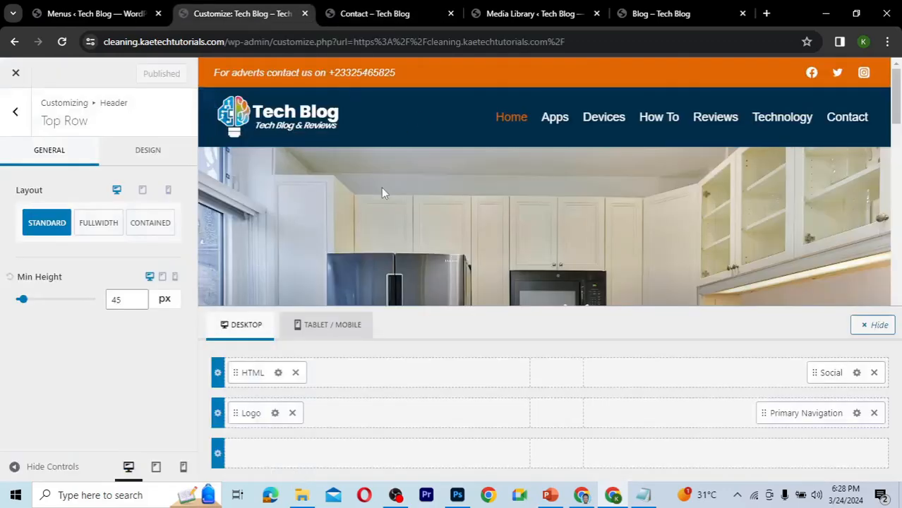
{"action": "left_click", "coordinate": [15, 113]}
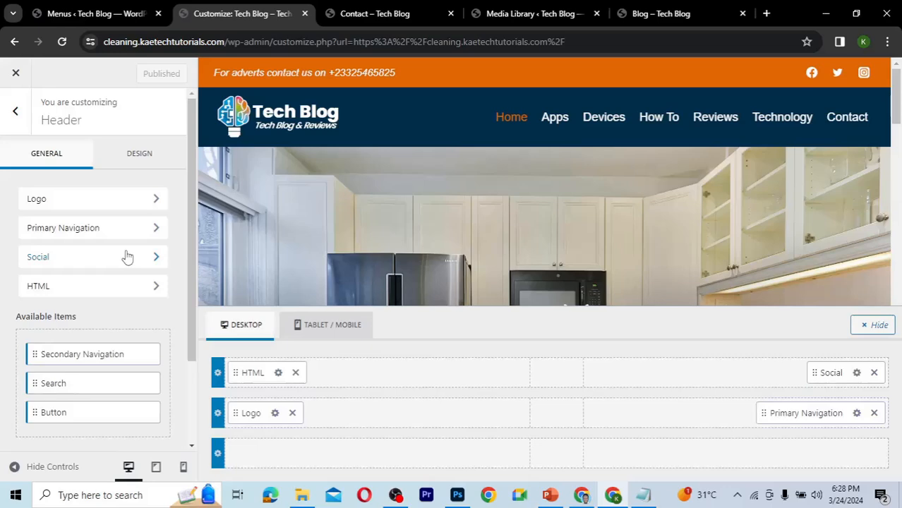
{"action": "scroll", "coordinate": [127, 251], "scroll_direction": "down", "scroll_amount": 3}
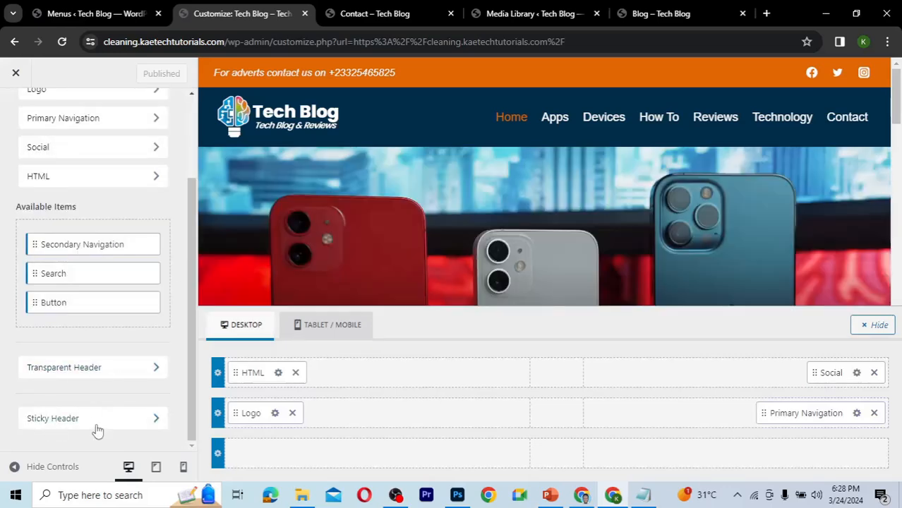
{"action": "left_click", "coordinate": [97, 420]}
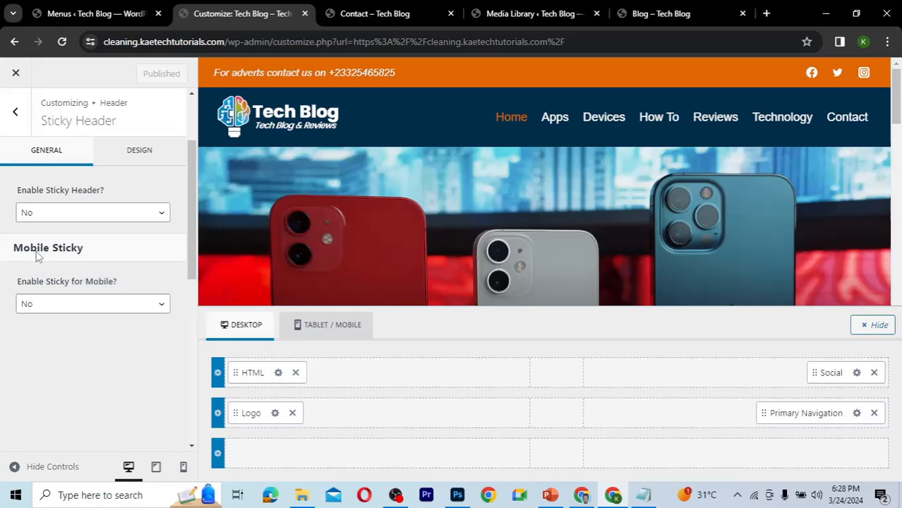
{"action": "left_click", "coordinate": [98, 213]}
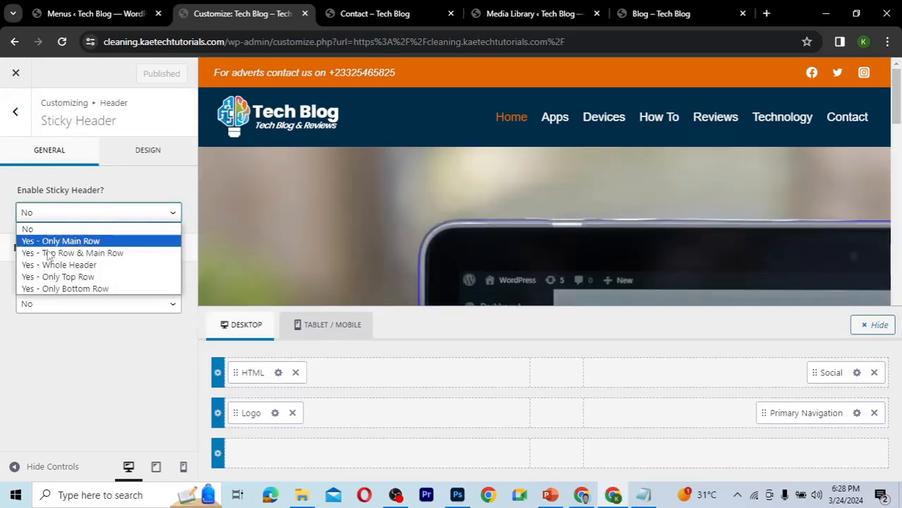
{"action": "left_click", "coordinate": [73, 242]}
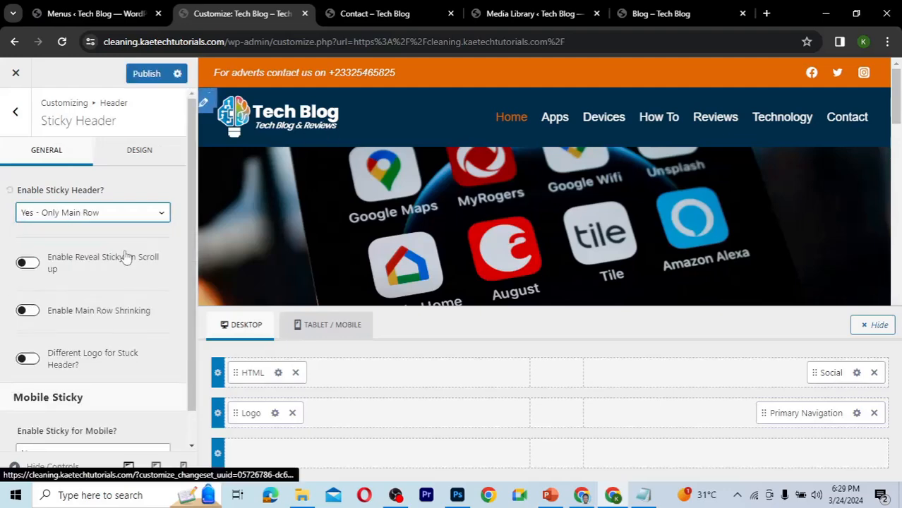
Enable a different logo for the stuck header and choose New-logo-tech-blog.png from the media library.
{"action": "scroll", "coordinate": [127, 255], "scroll_direction": "down", "scroll_amount": 1}
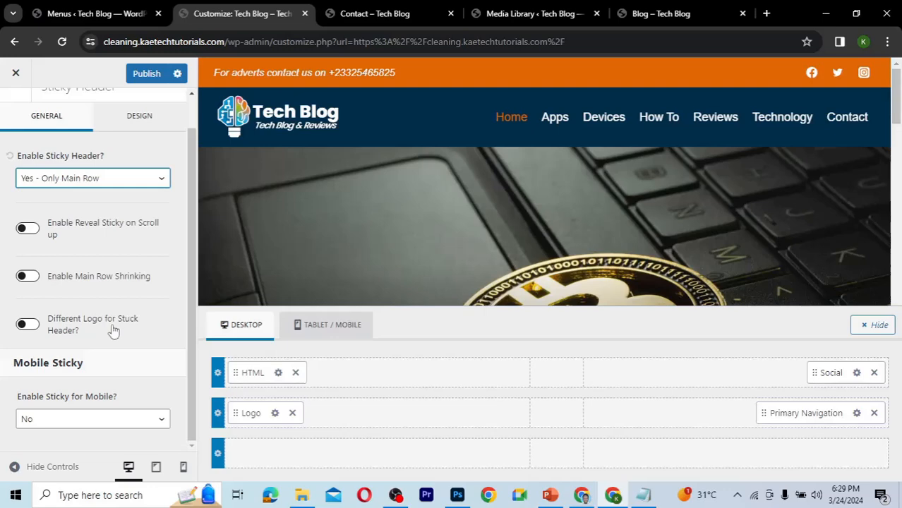
{"action": "left_click", "coordinate": [26, 324]}
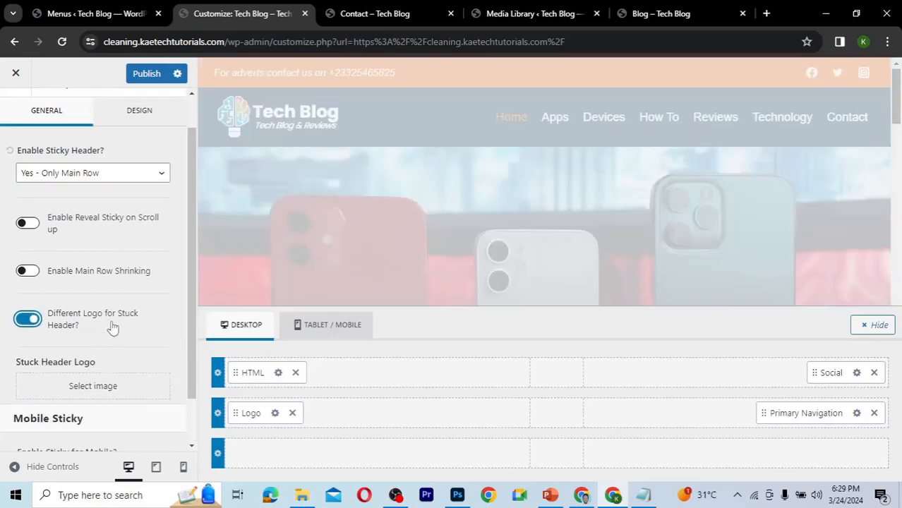
{"action": "scroll", "coordinate": [99, 332], "scroll_direction": "down", "scroll_amount": 1}
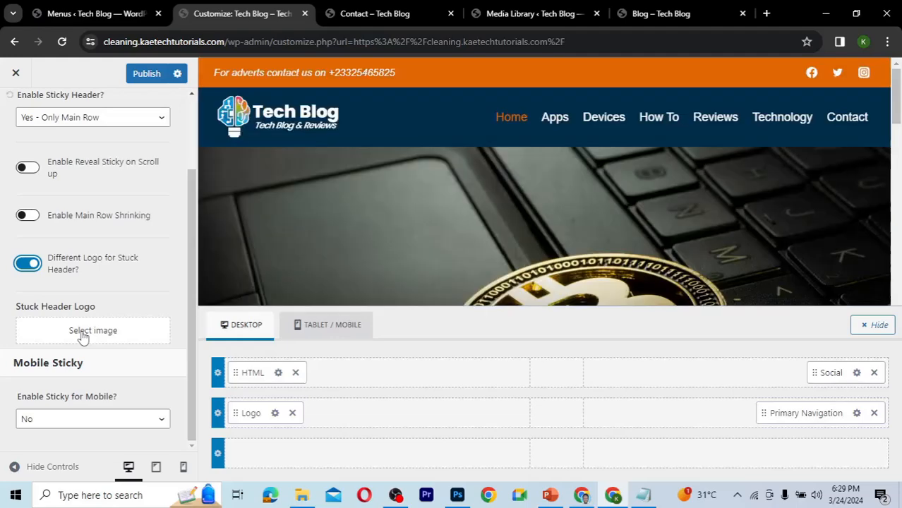
{"action": "left_click", "coordinate": [83, 336]}
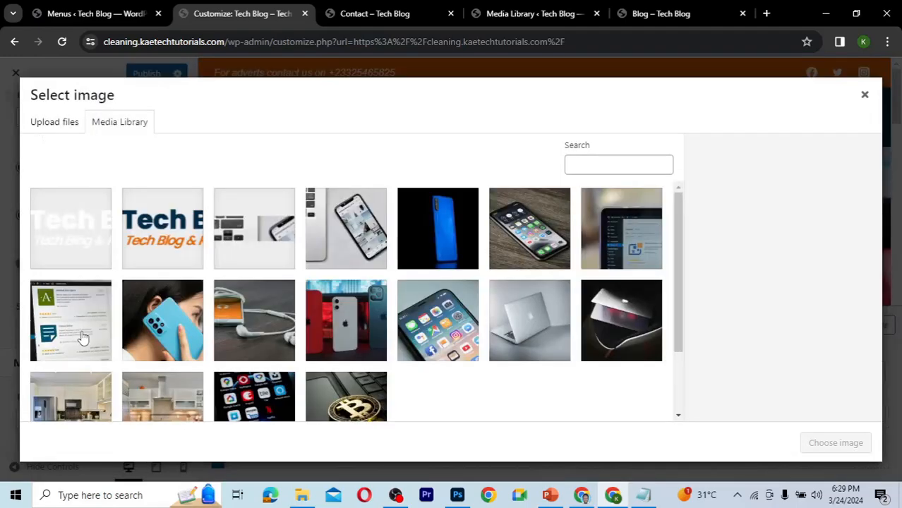
{"action": "left_click", "coordinate": [150, 232]}
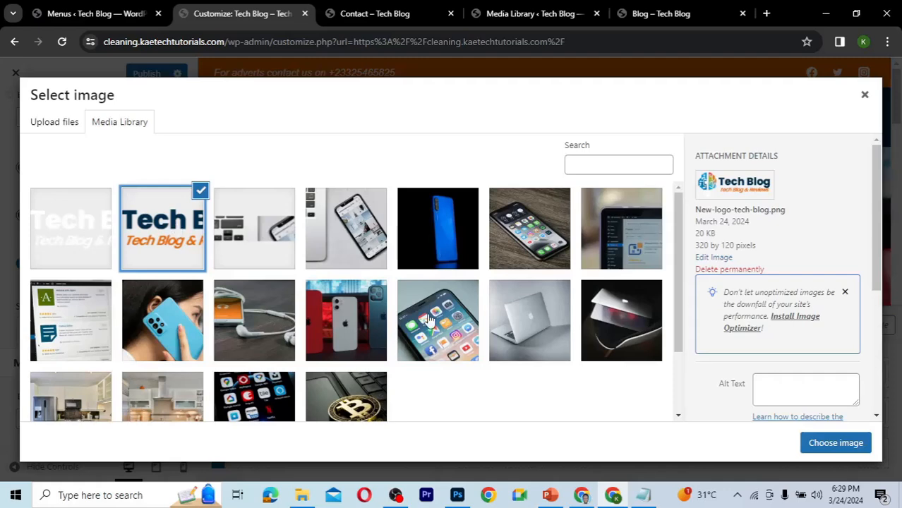
{"action": "left_click", "coordinate": [837, 444]}
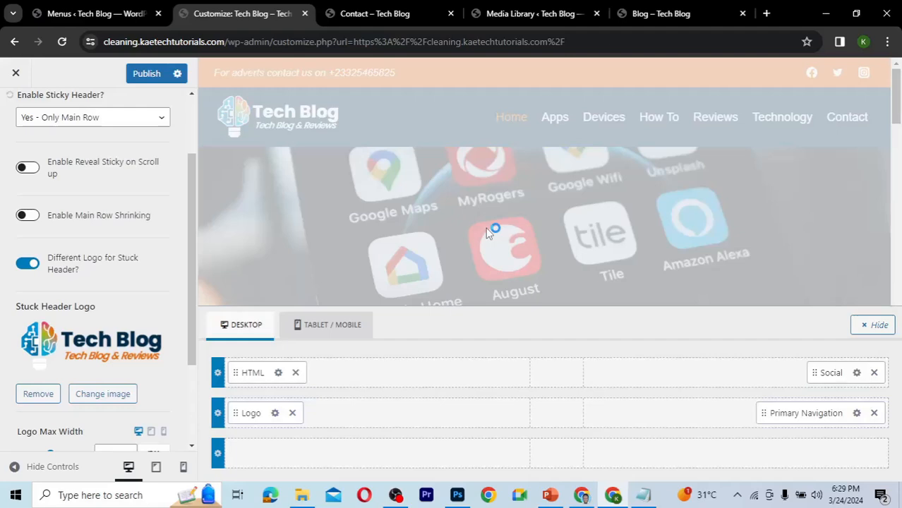
Scroll the site preview up and down to check how the sticky main row and its logo behave.
{"action": "scroll", "coordinate": [488, 233], "scroll_direction": "down", "scroll_amount": 3}
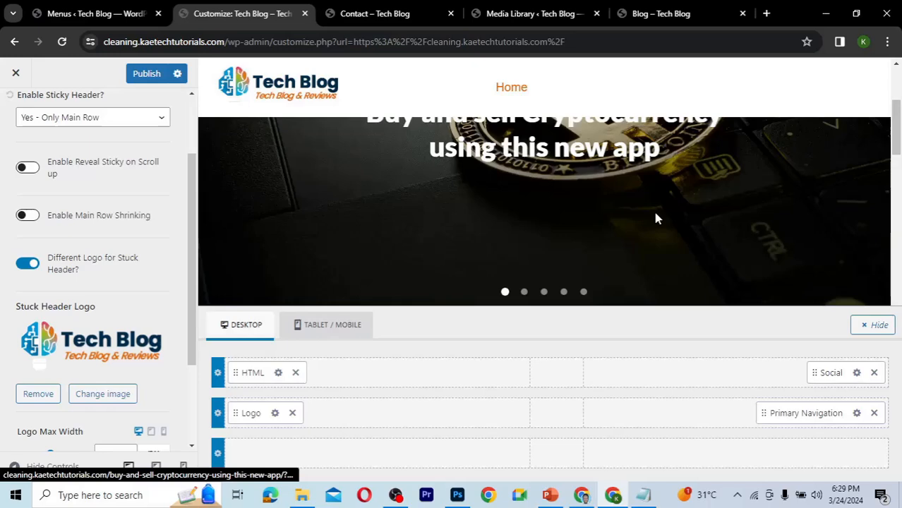
{"action": "scroll", "coordinate": [655, 219], "scroll_direction": "down", "scroll_amount": 1}
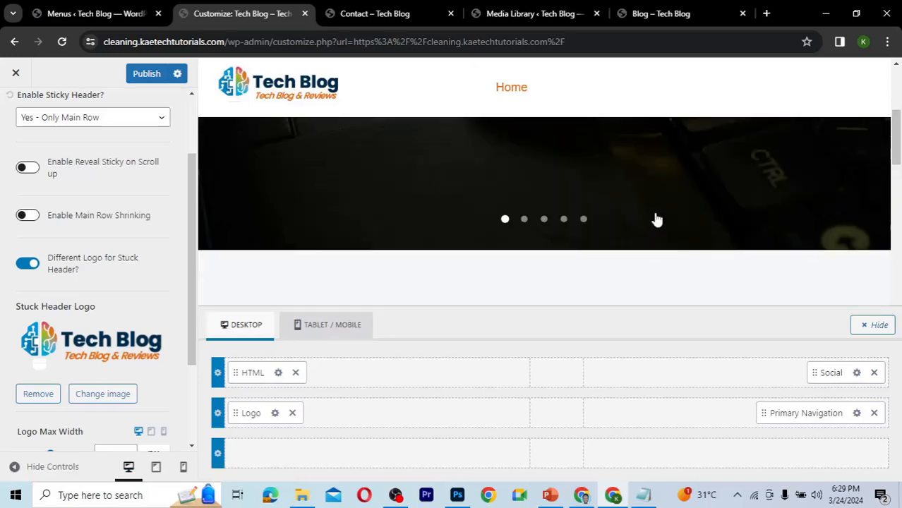
{"action": "scroll", "coordinate": [657, 220], "scroll_direction": "up", "scroll_amount": 1}
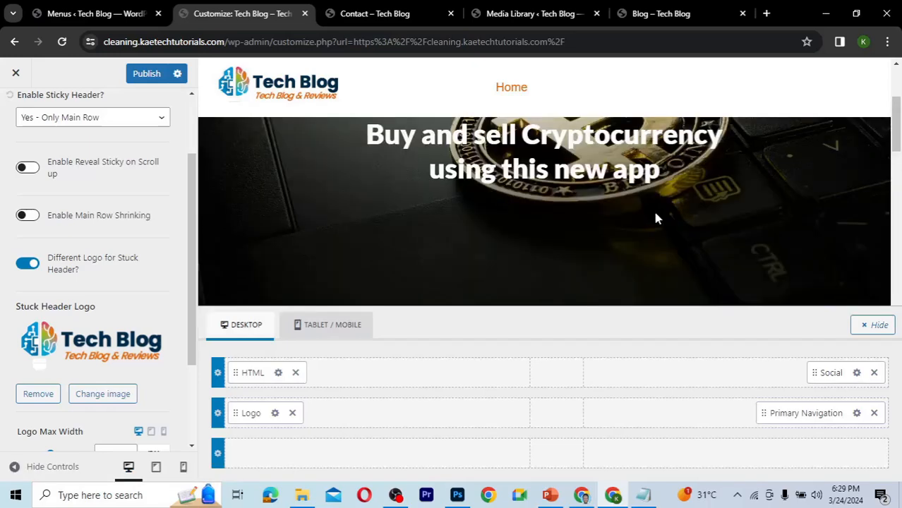
{"action": "scroll", "coordinate": [655, 219], "scroll_direction": "down", "scroll_amount": 1}
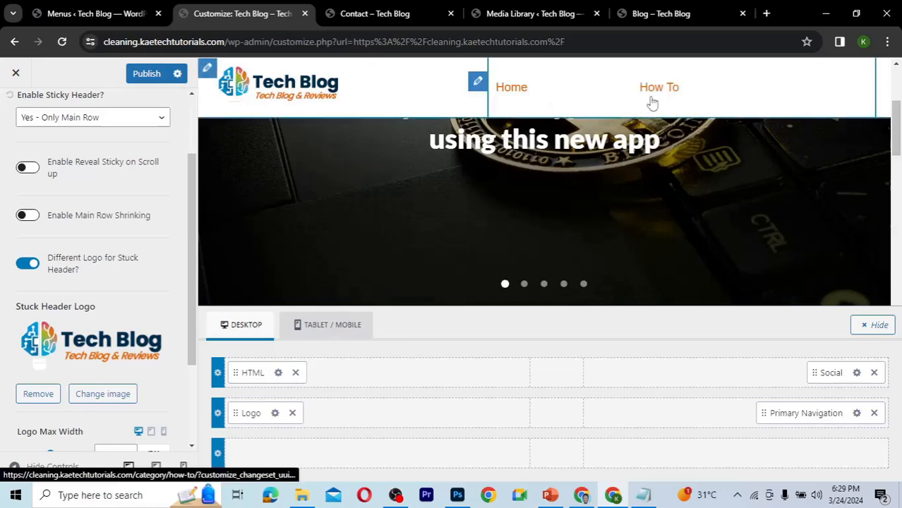
{"action": "scroll", "coordinate": [552, 161], "scroll_direction": "up", "scroll_amount": 2}
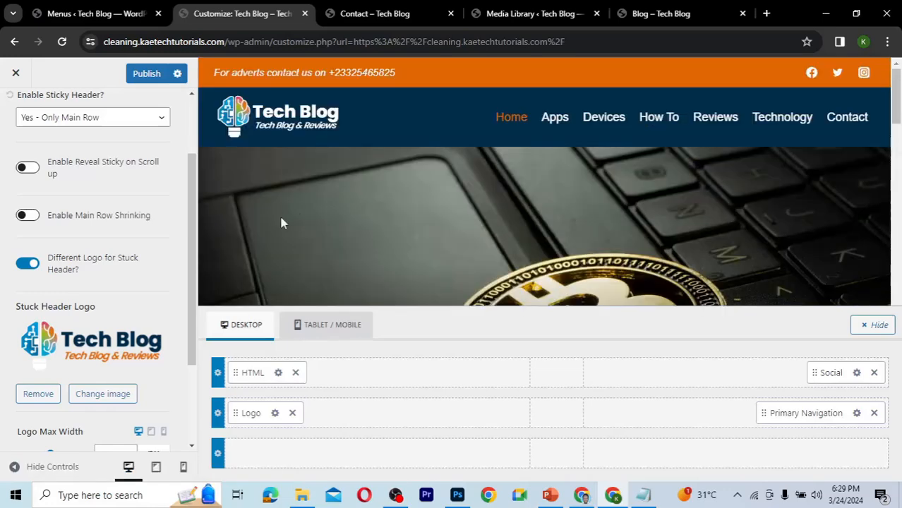
{"action": "scroll", "coordinate": [101, 339], "scroll_direction": "down", "scroll_amount": 2}
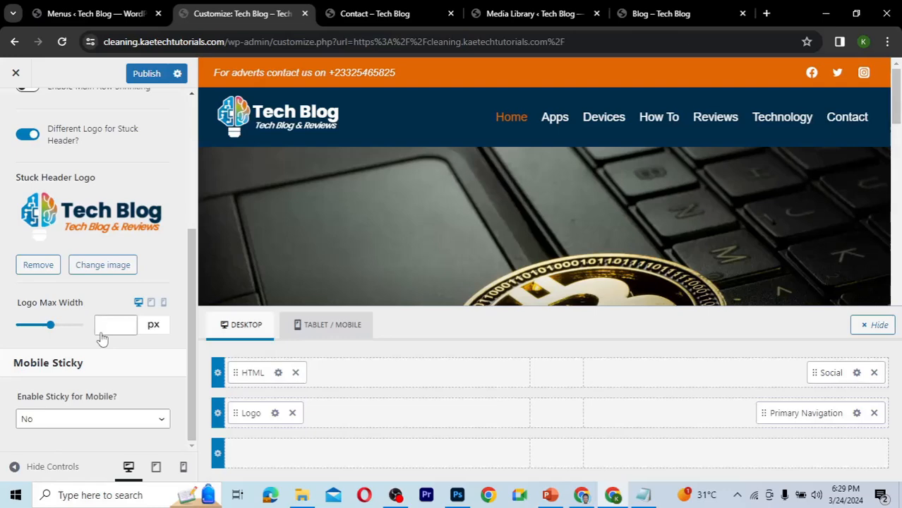
Open the sticky header's design settings and set the initial navigation color to black.
{"action": "scroll", "coordinate": [101, 339], "scroll_direction": "up", "scroll_amount": 1}
{"action": "scroll", "coordinate": [101, 339], "scroll_direction": "up", "scroll_amount": 3}
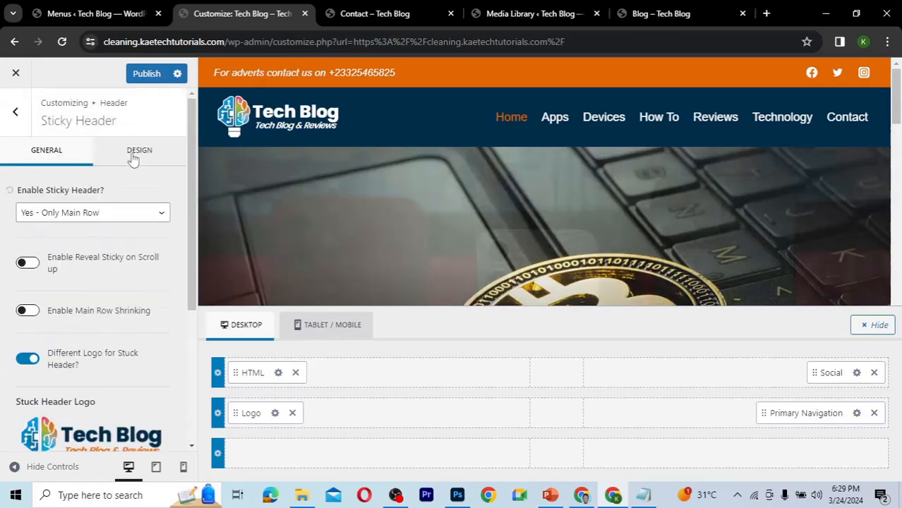
{"action": "left_click", "coordinate": [134, 159]}
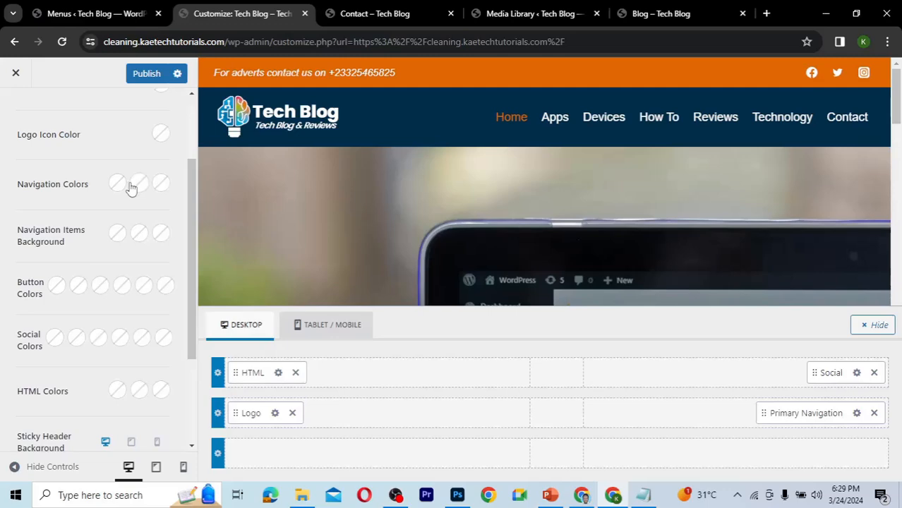
{"action": "left_click", "coordinate": [117, 185]}
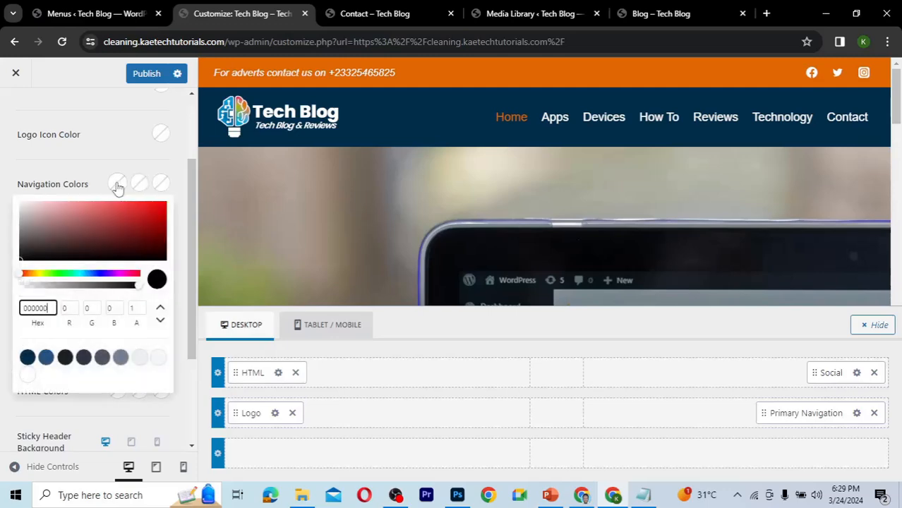
{"action": "left_click", "coordinate": [30, 252]}
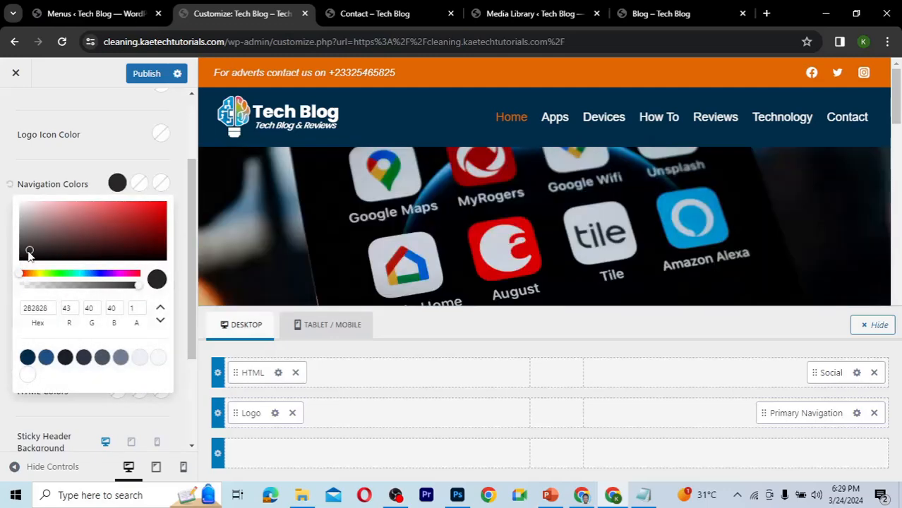
{"action": "left_click_drag", "start_coordinate": [30, 252], "coordinate": [103, 164]}
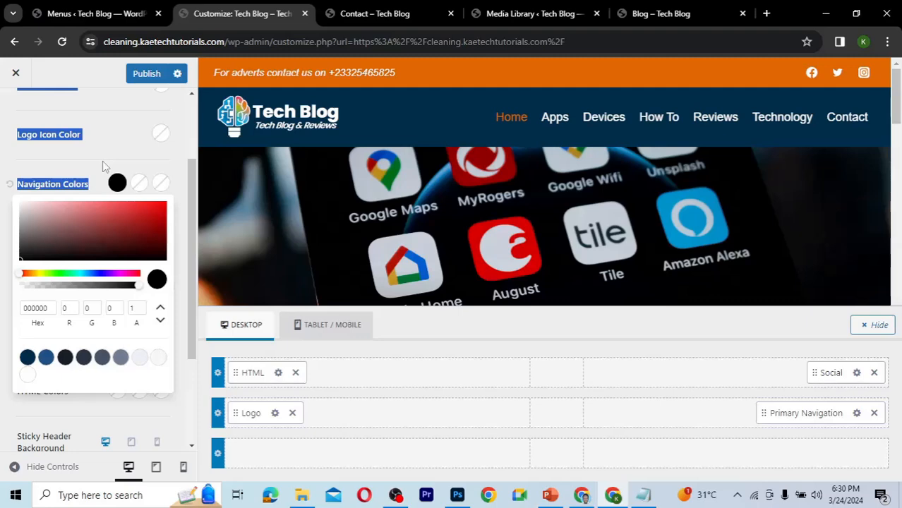
{"action": "left_click", "coordinate": [458, 204]}
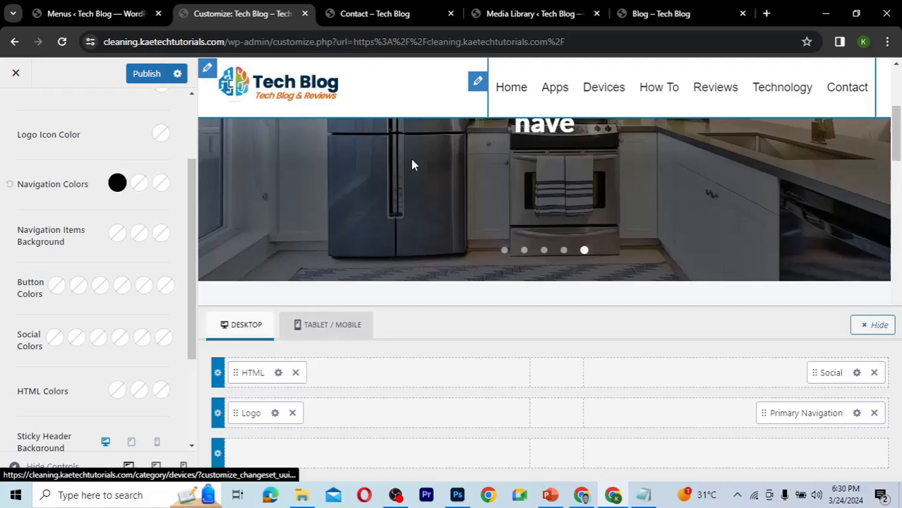
Set the sticky header's hover and active navigation colors to 002E4C and E46906.
{"action": "left_click", "coordinate": [142, 187]}
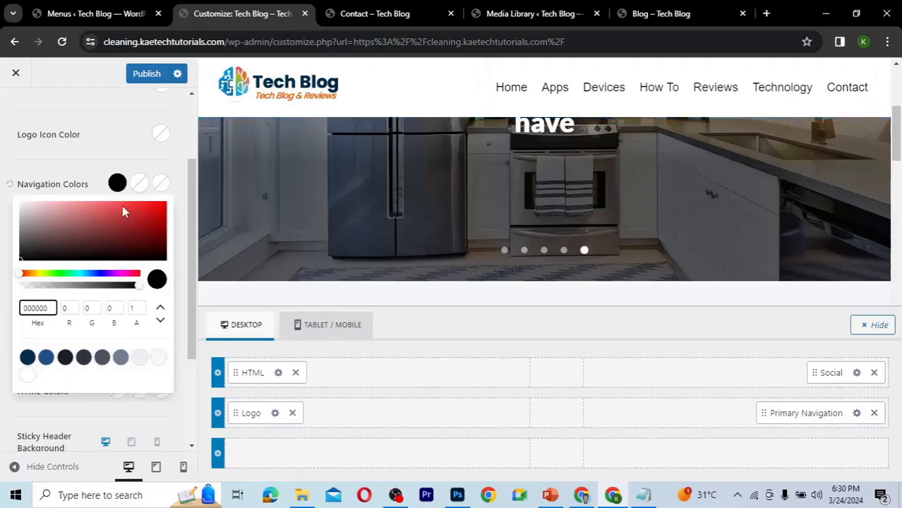
{"action": "double_click", "coordinate": [21, 311]}
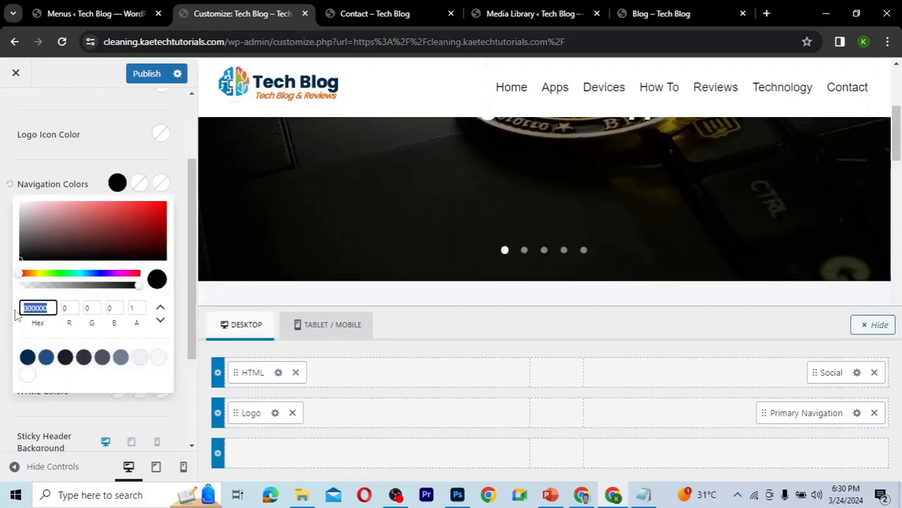
{"action": "type", "text": "E46906"}
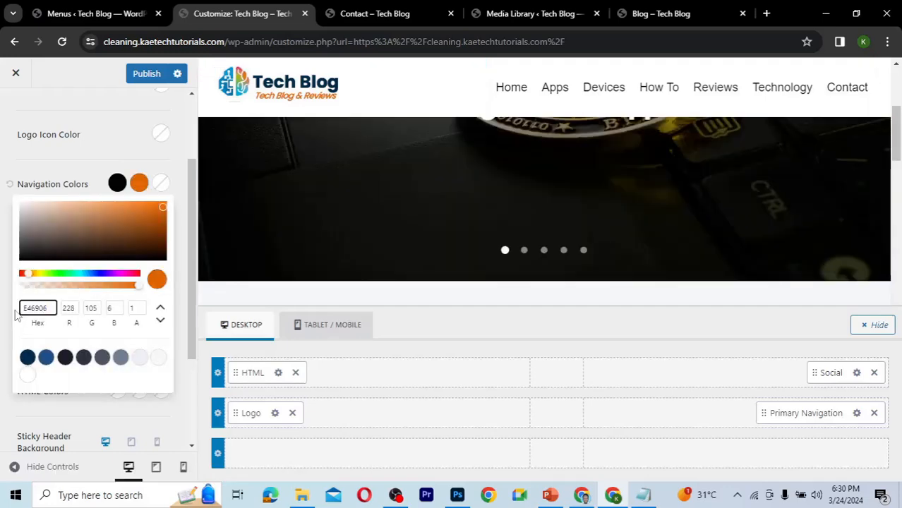
{"action": "left_click", "coordinate": [162, 185]}
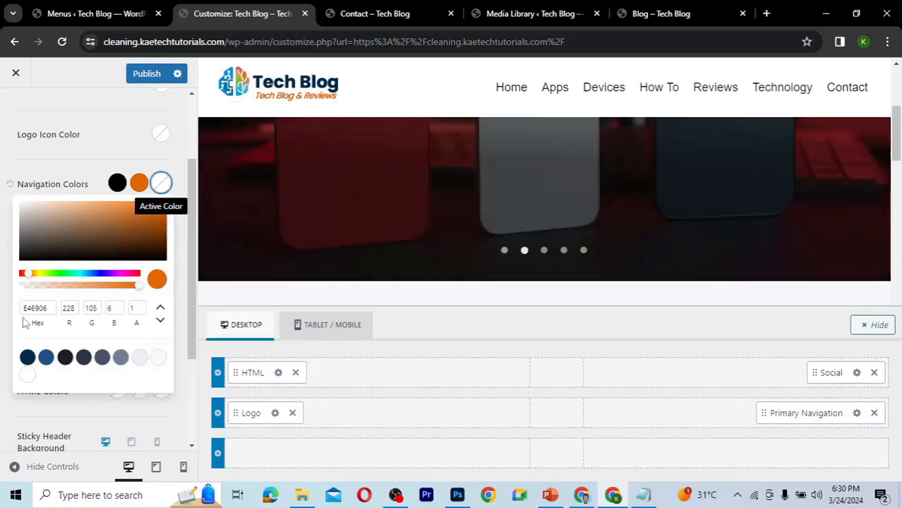
{"action": "key", "text": "ctrl+a"}
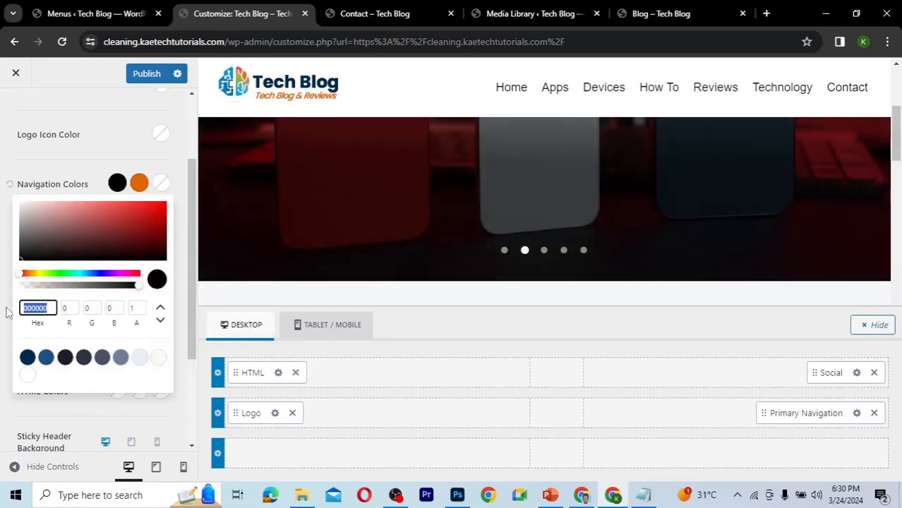
{"action": "type", "text": "E46906"}
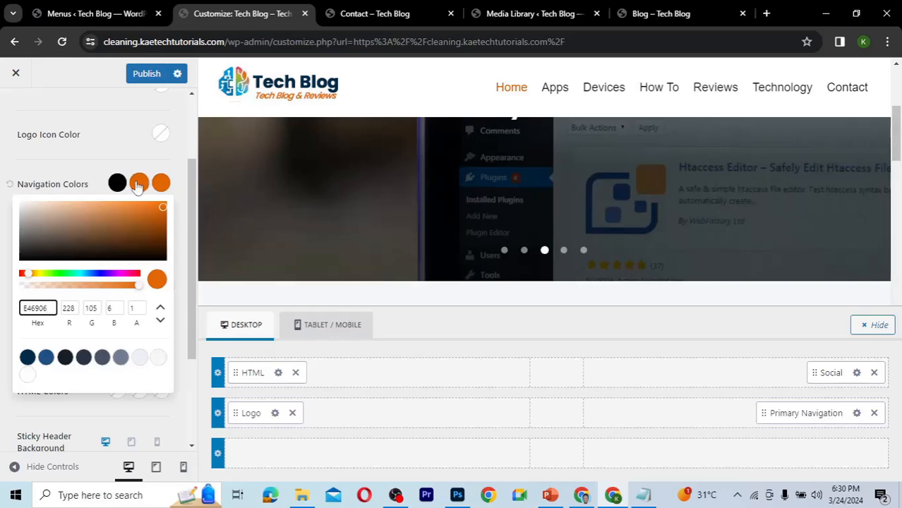
{"action": "left_click", "coordinate": [27, 361]}
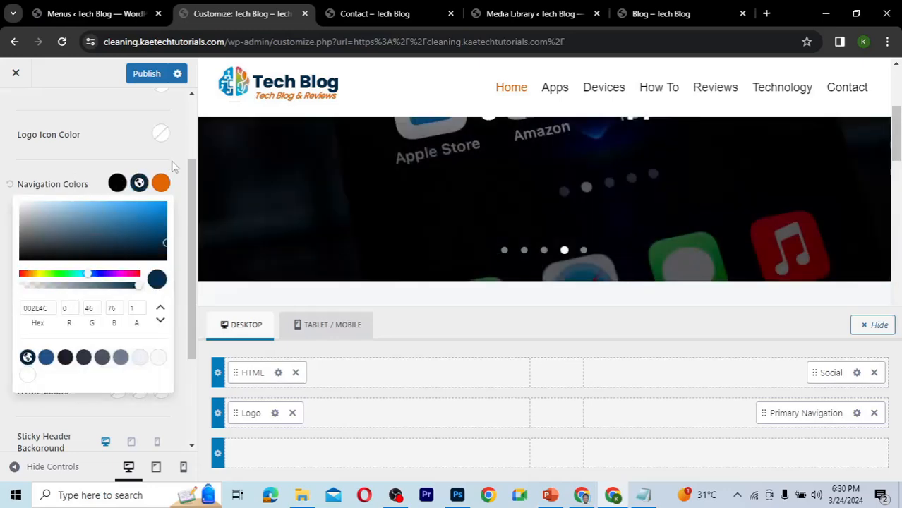
{"action": "left_click", "coordinate": [215, 146]}
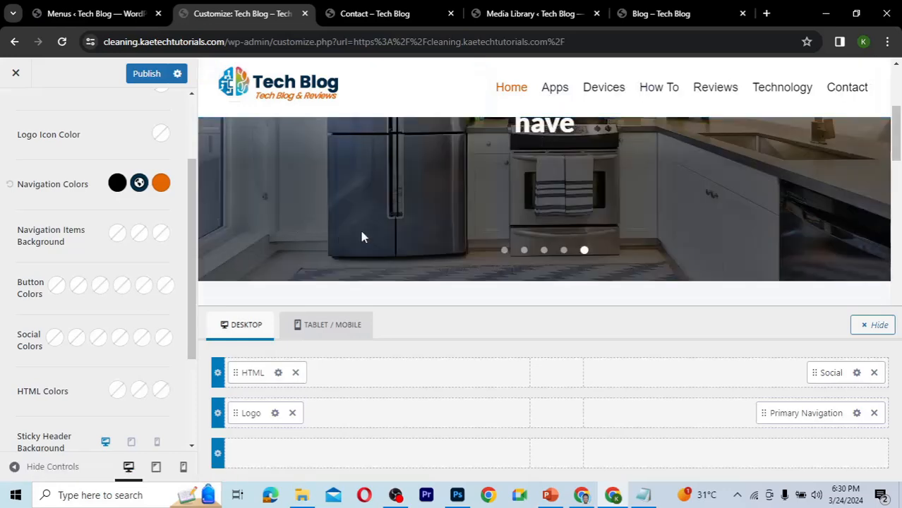
Publish the Customizer changes.
{"action": "scroll", "coordinate": [362, 237], "scroll_direction": "down", "scroll_amount": 3}
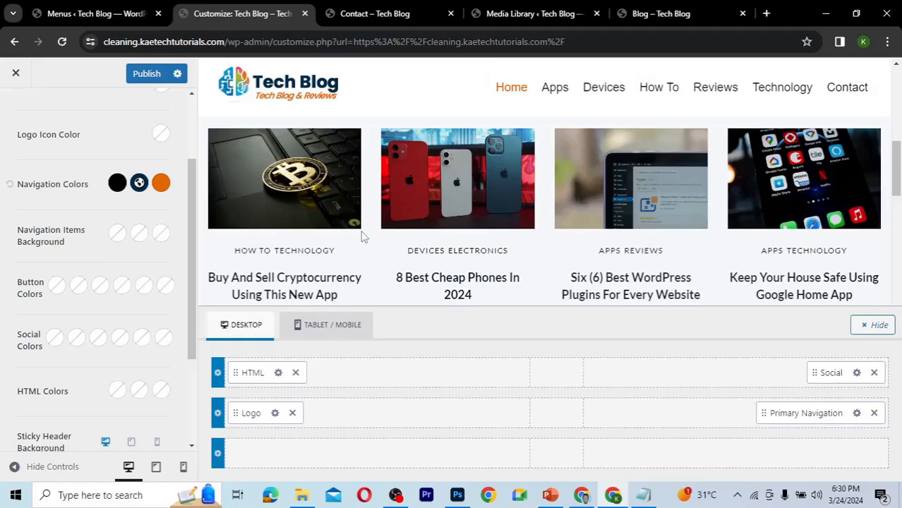
{"action": "scroll", "coordinate": [346, 238], "scroll_direction": "up", "scroll_amount": 2}
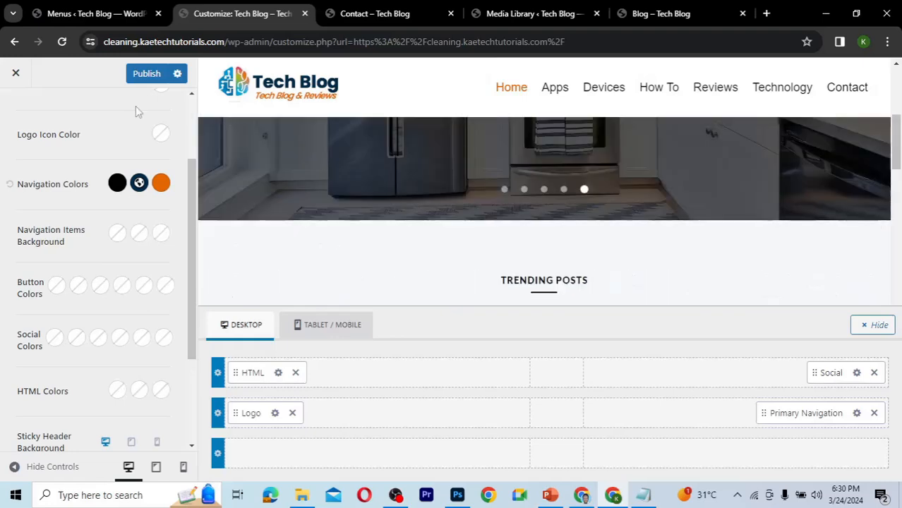
{"action": "left_click", "coordinate": [146, 75]}
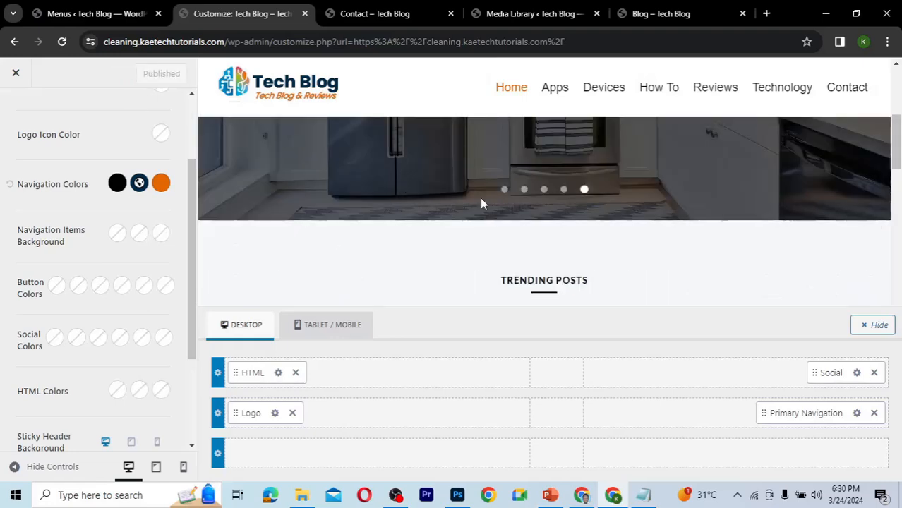
Open the live home page and scroll through it to check the sticky header and its colors.
{"action": "left_click", "coordinate": [385, 13]}
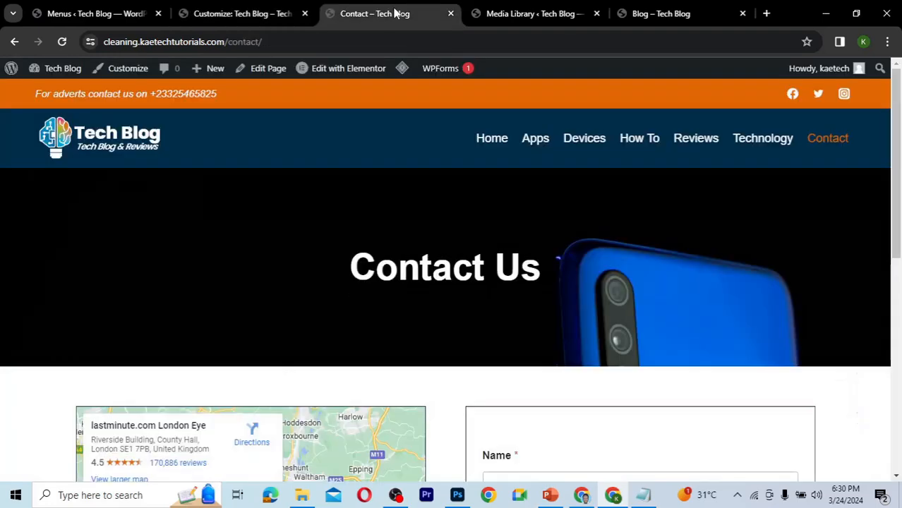
{"action": "left_click", "coordinate": [491, 139]}
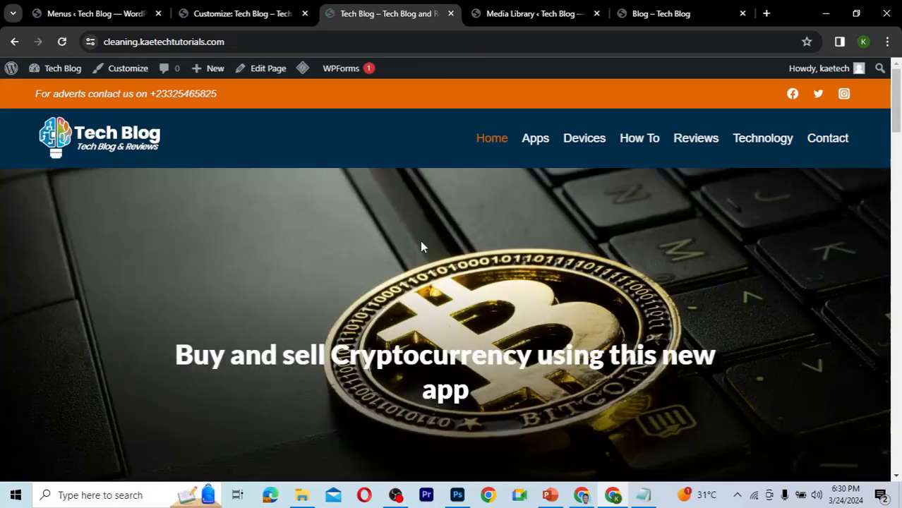
{"action": "scroll", "coordinate": [422, 246], "scroll_direction": "down", "scroll_amount": 3}
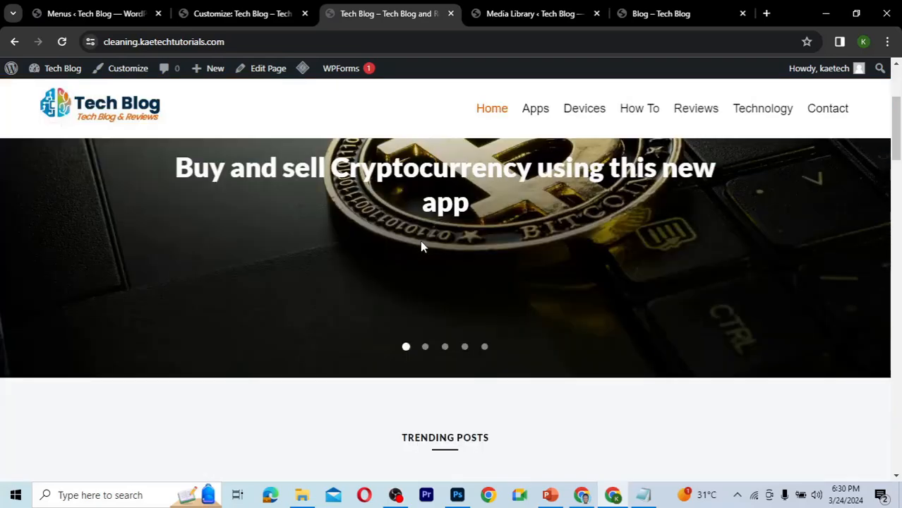
{"action": "scroll", "coordinate": [421, 247], "scroll_direction": "down", "scroll_amount": 2}
{"action": "scroll", "coordinate": [421, 245], "scroll_direction": "down", "scroll_amount": 2}
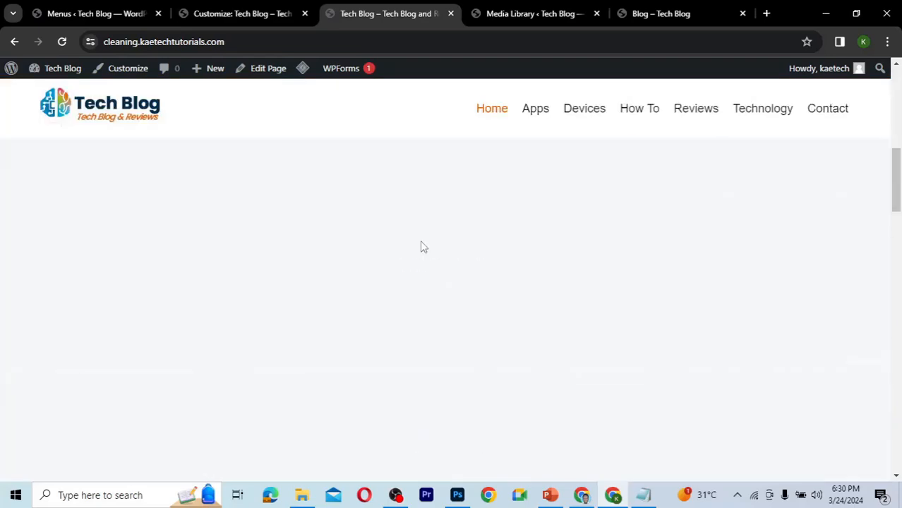
{"action": "scroll", "coordinate": [421, 243], "scroll_direction": "up", "scroll_amount": 5}
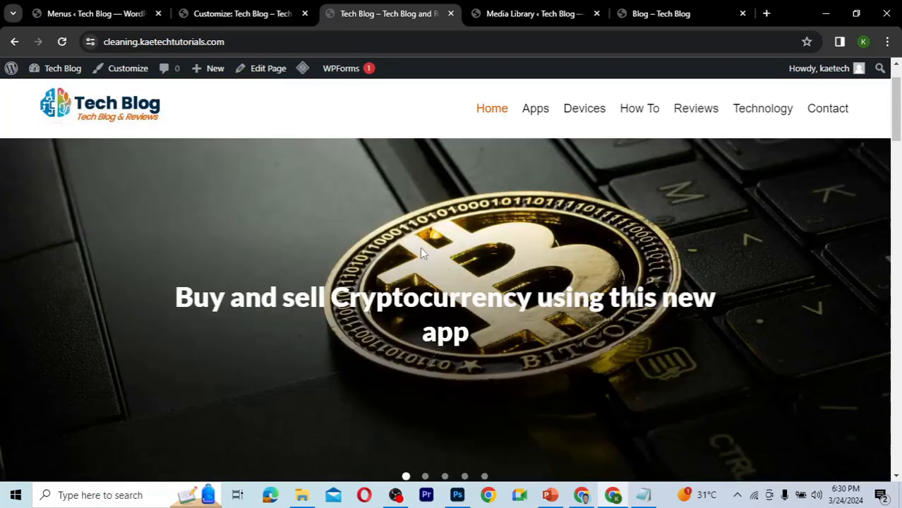
{"action": "scroll", "coordinate": [420, 248], "scroll_direction": "down", "scroll_amount": 2}
{"action": "scroll", "coordinate": [421, 247], "scroll_direction": "up", "scroll_amount": 1}
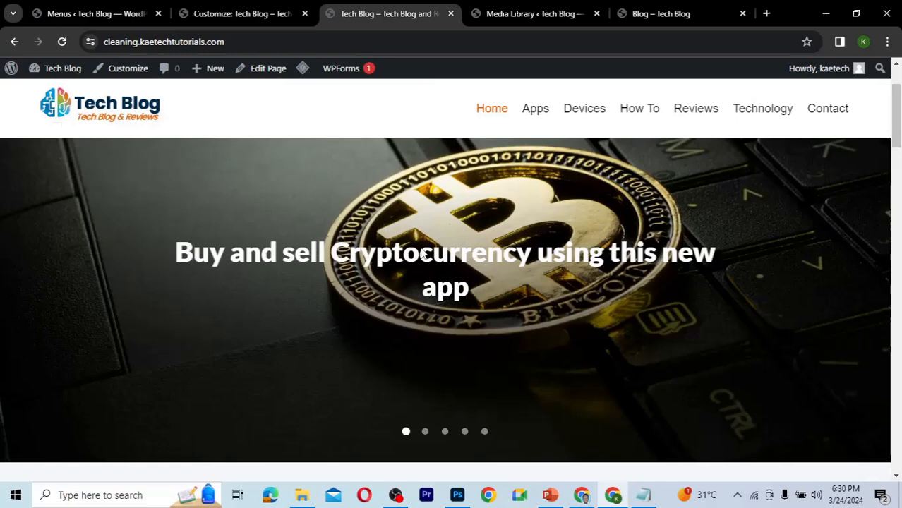
{"action": "scroll", "coordinate": [420, 247], "scroll_direction": "up", "scroll_amount": 1}
{"action": "right_click", "coordinate": [422, 253]}
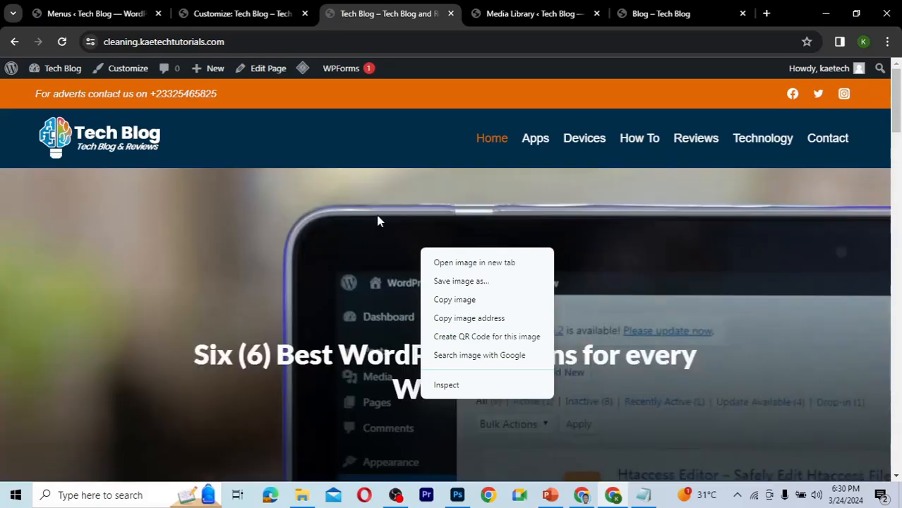
{"action": "left_click", "coordinate": [378, 222]}
{"action": "scroll", "coordinate": [377, 222], "scroll_direction": "down", "scroll_amount": 5}
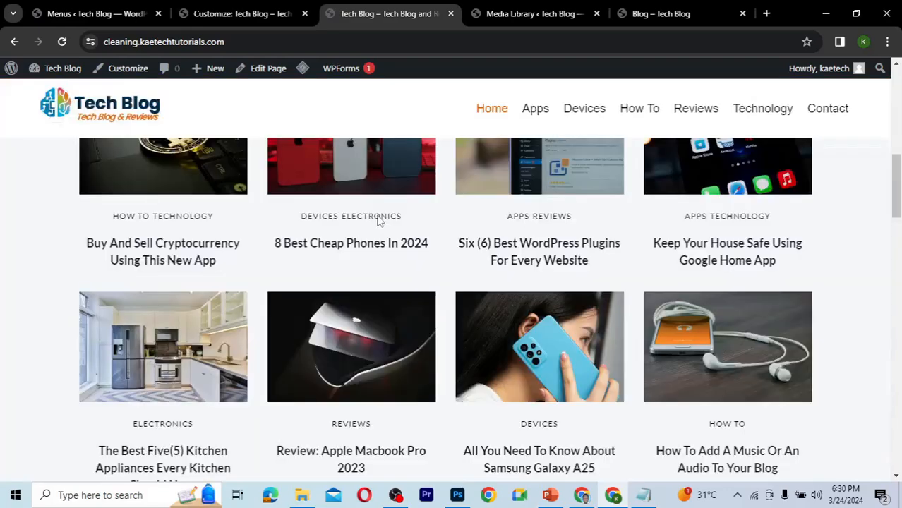
{"action": "scroll", "coordinate": [378, 221], "scroll_direction": "up", "scroll_amount": 5}
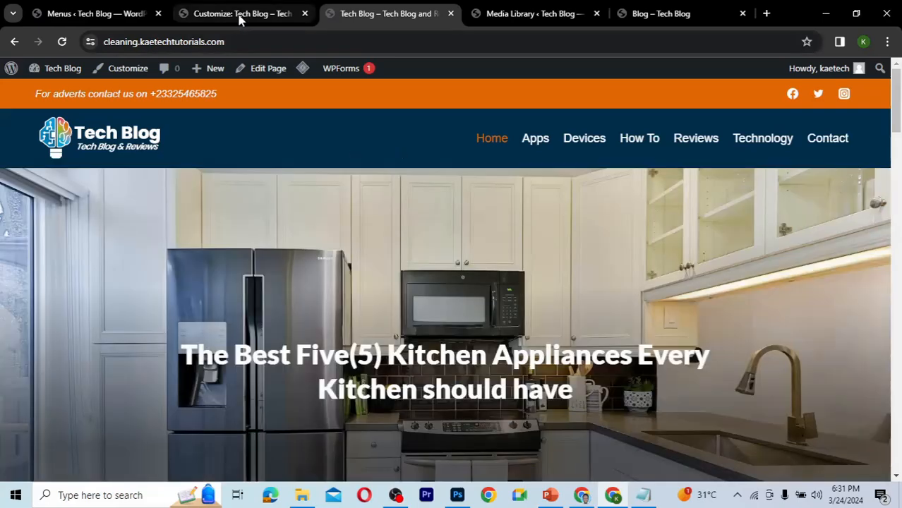
Return to the Customizer and preview the site in tablet and then mobile view.
{"action": "left_click", "coordinate": [240, 17]}
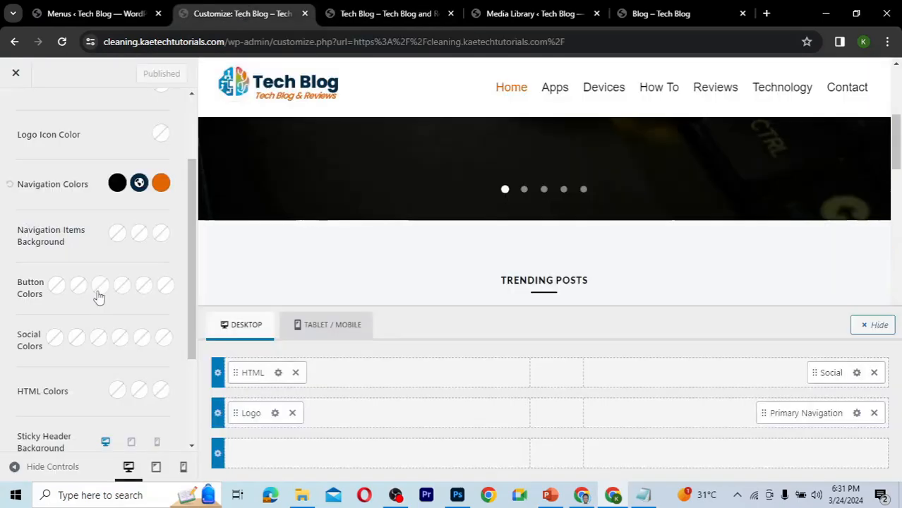
{"action": "scroll", "coordinate": [98, 297], "scroll_direction": "up", "scroll_amount": 3}
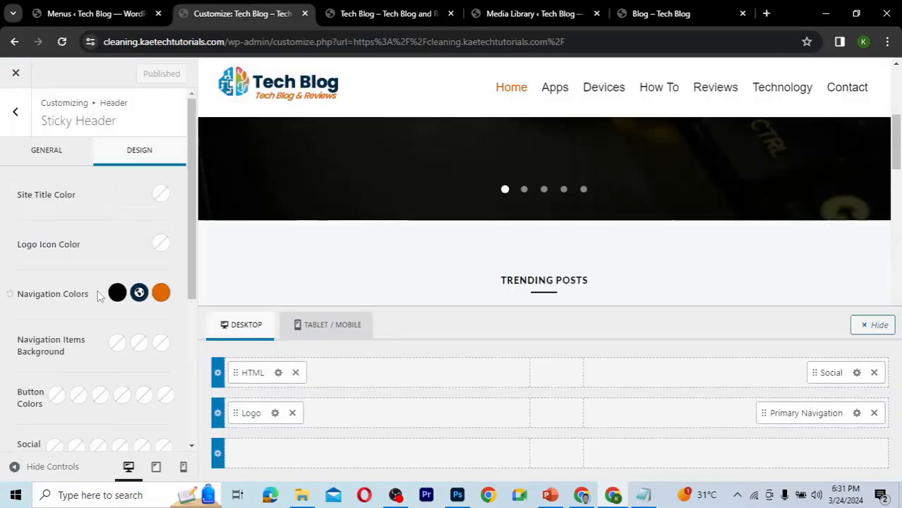
{"action": "left_click", "coordinate": [156, 469]}
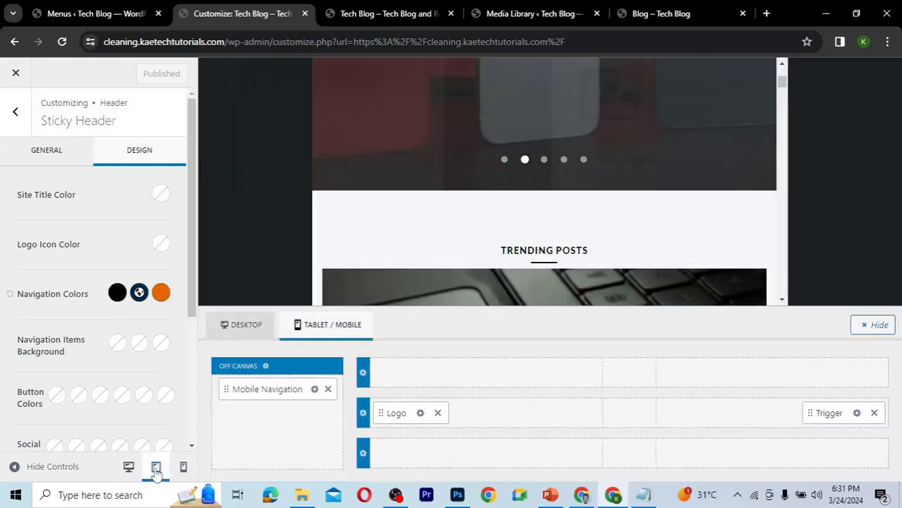
{"action": "scroll", "coordinate": [620, 226], "scroll_direction": "up", "scroll_amount": 5}
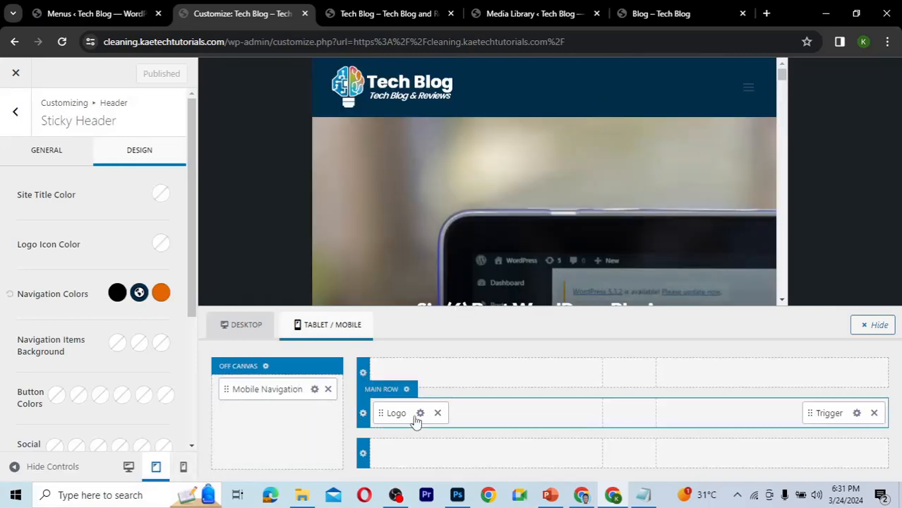
{"action": "left_click", "coordinate": [183, 467]}
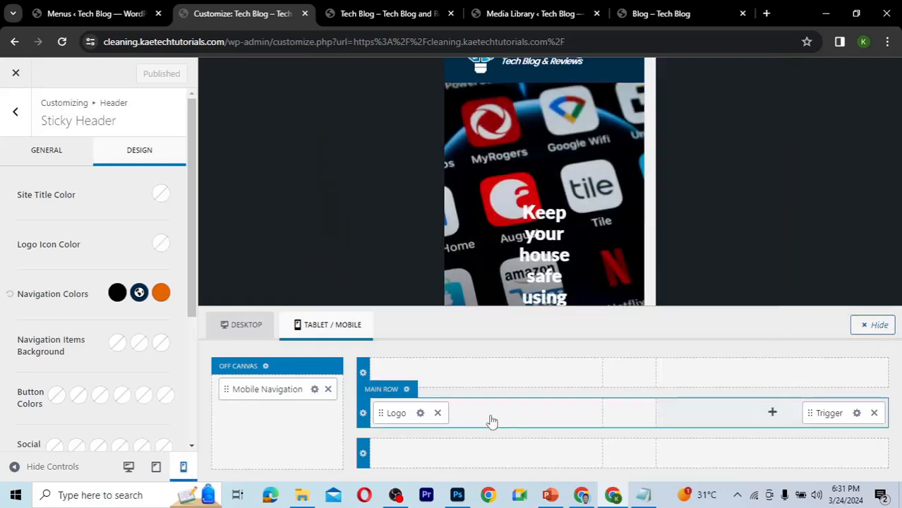
Open the mobile header logo settings and set the logo max width to 180 px.
{"action": "left_click", "coordinate": [420, 414]}
{"action": "left_click", "coordinate": [102, 336]}
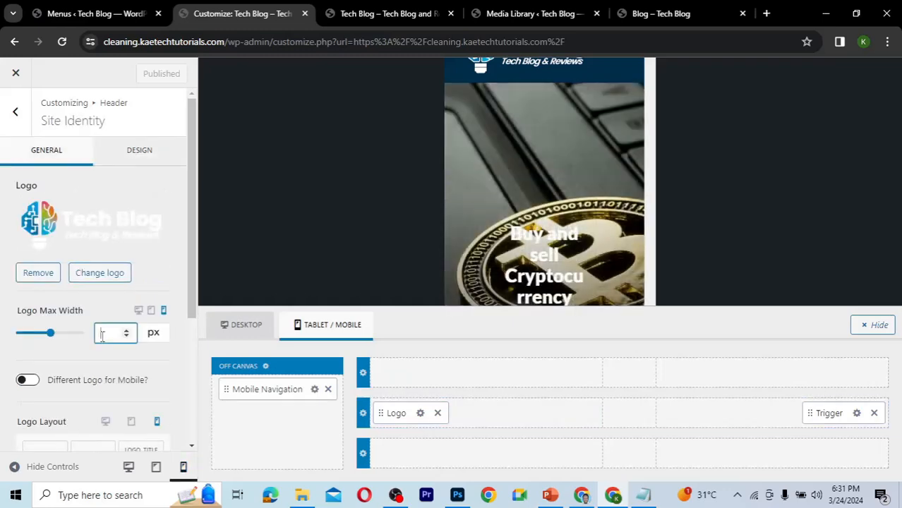
{"action": "type", "text": "200"}
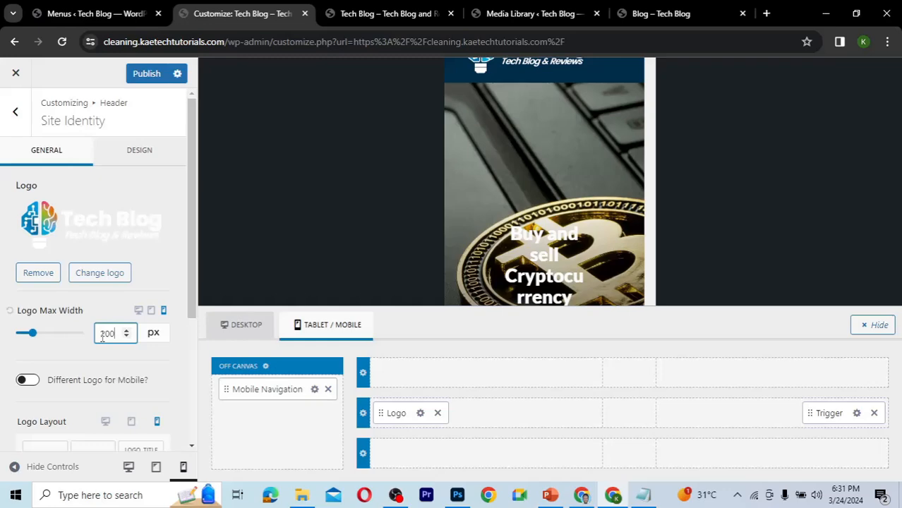
{"action": "key", "text": "ctrl+a"}
{"action": "type", "text": "1"}
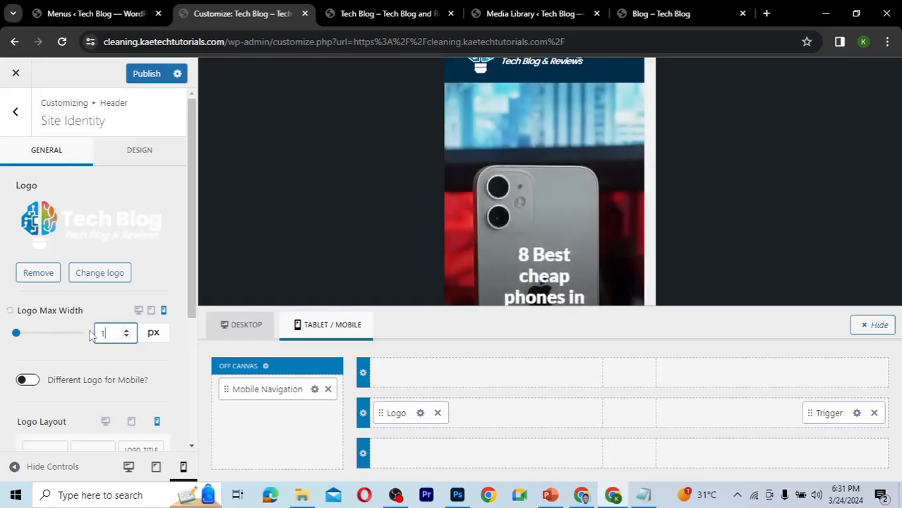
{"action": "type", "text": "80"}
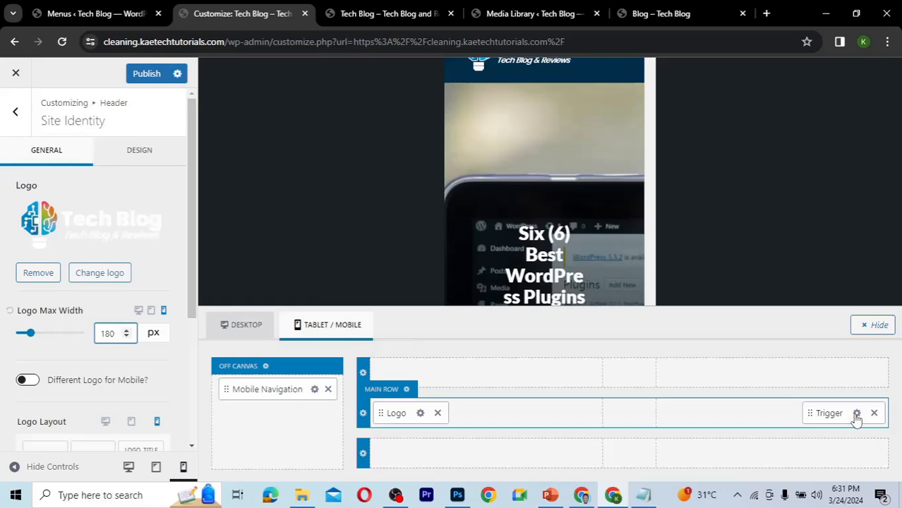
Open the mobile trigger settings, choose the second trigger icon style, and set the trigger color to white.
{"action": "left_click", "coordinate": [856, 413]}
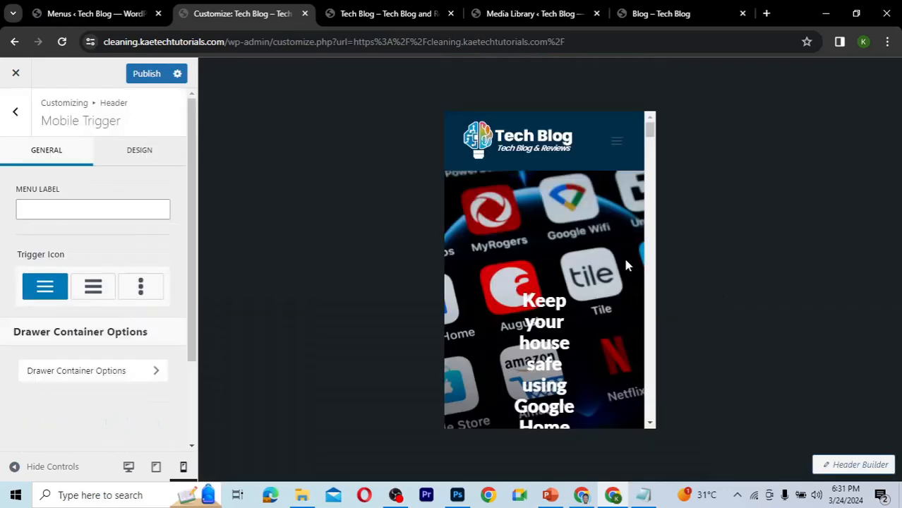
{"action": "left_click", "coordinate": [92, 291]}
{"action": "left_click", "coordinate": [144, 155]}
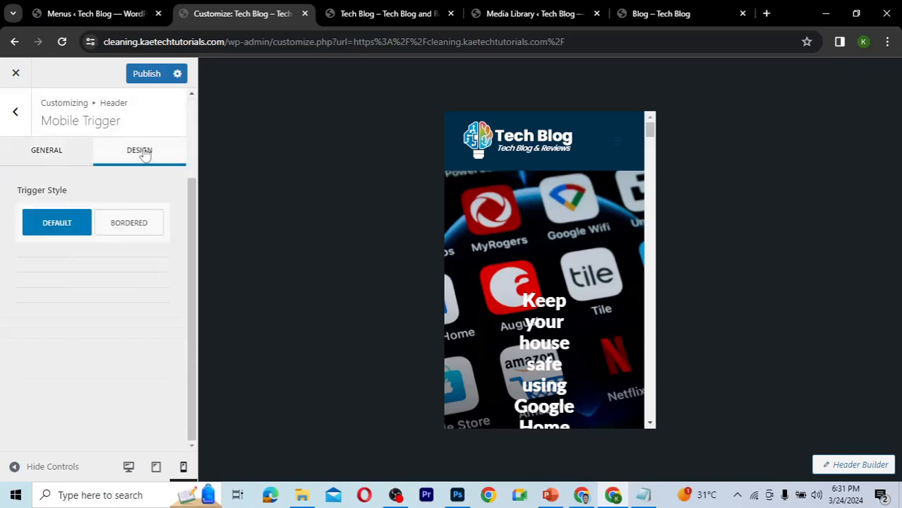
{"action": "scroll", "coordinate": [104, 221], "scroll_direction": "down", "scroll_amount": 2}
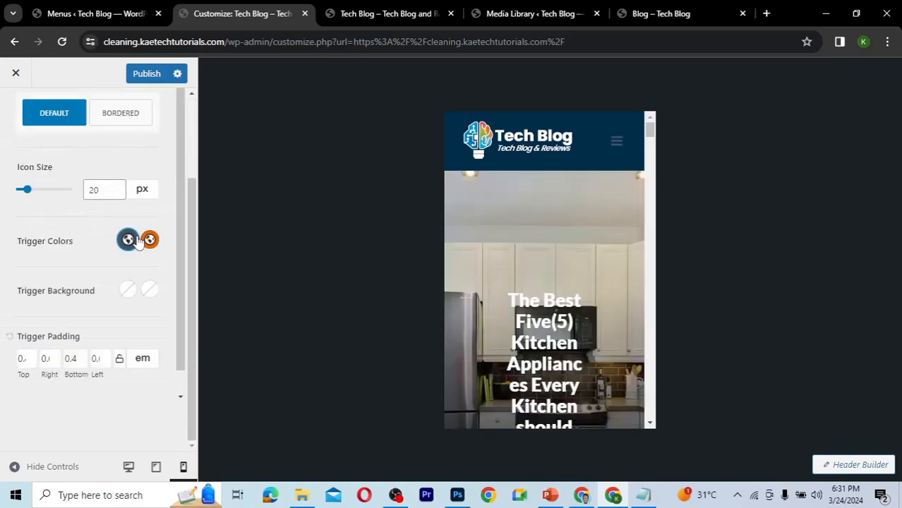
{"action": "left_click", "coordinate": [128, 239]}
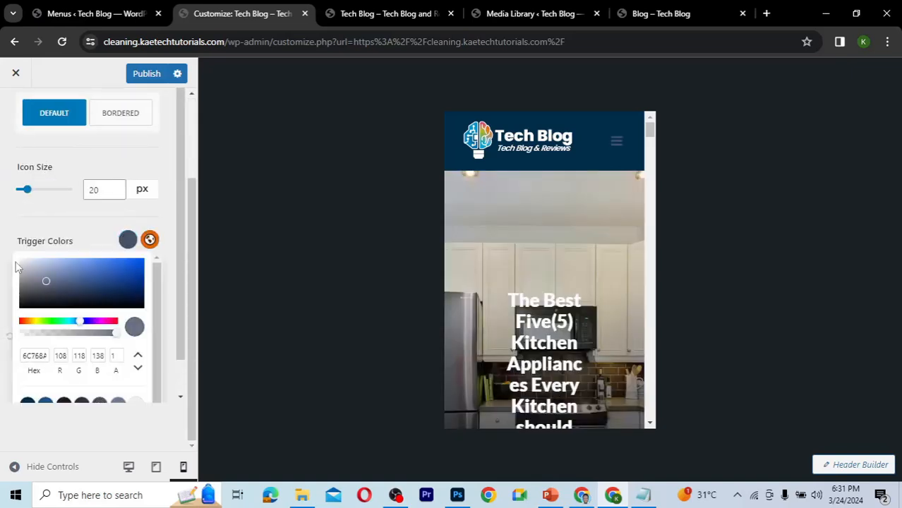
{"action": "left_click_drag", "start_coordinate": [15, 266], "coordinate": [11, 253]}
{"action": "left_click", "coordinate": [89, 239]}
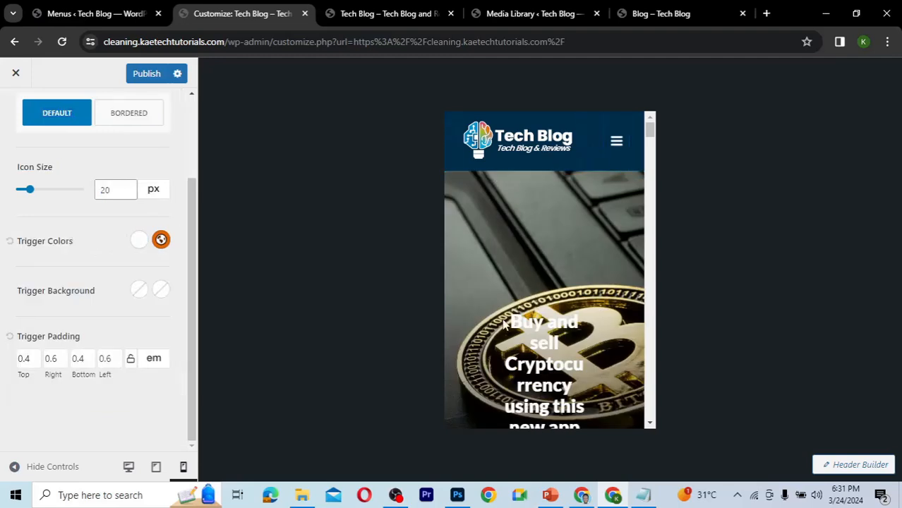
Open the footer copyright text and replace {theme-credit} with "| Powered by Kaetech Digital".
{"action": "mouse_move", "coordinate": [650, 127]}
{"action": "left_mouse_down"}
{"action": "mouse_move", "coordinate": [649, 148]}
{"action": "mouse_move", "coordinate": [650, 115]}
{"action": "left_mouse_up"}
{"action": "scroll", "coordinate": [71, 236], "scroll_direction": "up", "scroll_amount": 3}
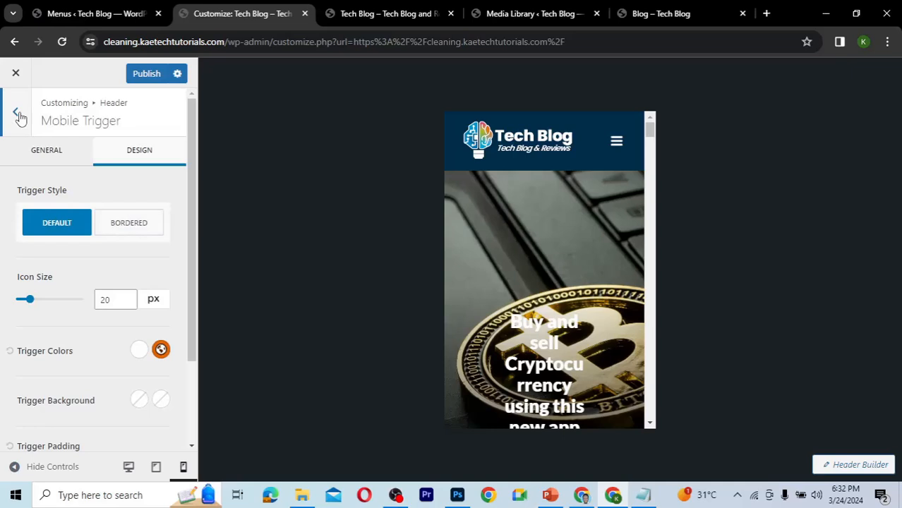
{"action": "left_click", "coordinate": [18, 115]}
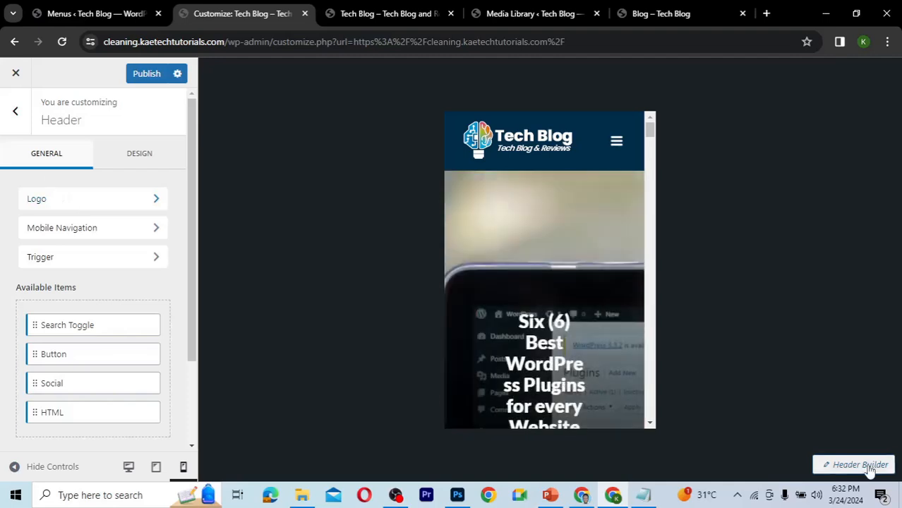
{"action": "left_click", "coordinate": [870, 471]}
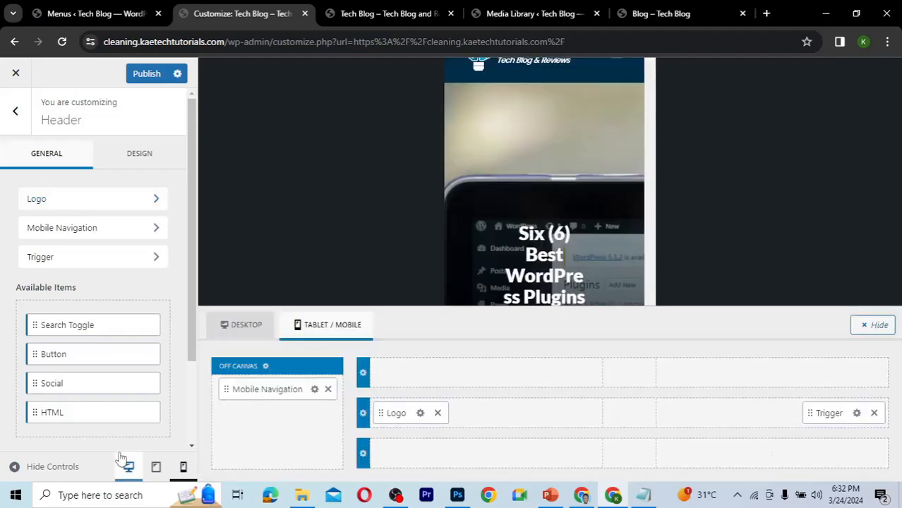
{"action": "left_click", "coordinate": [126, 464]}
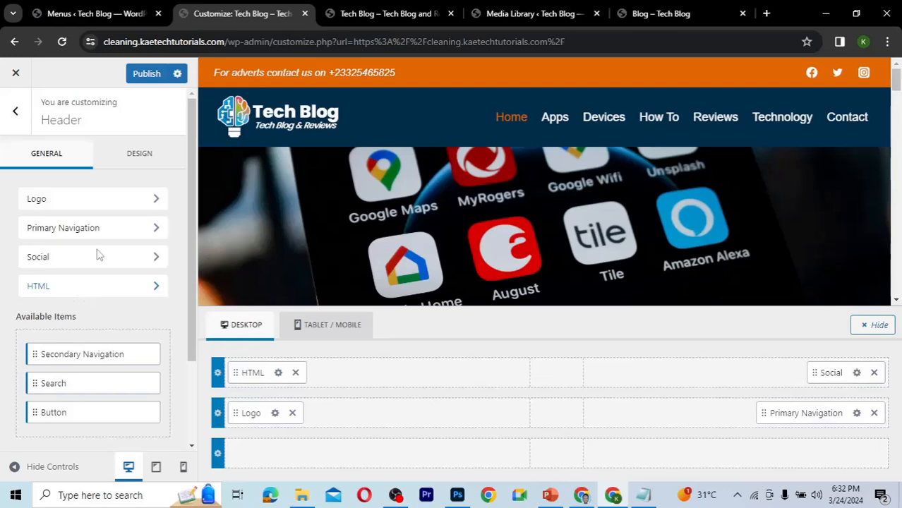
{"action": "left_click", "coordinate": [16, 115]}
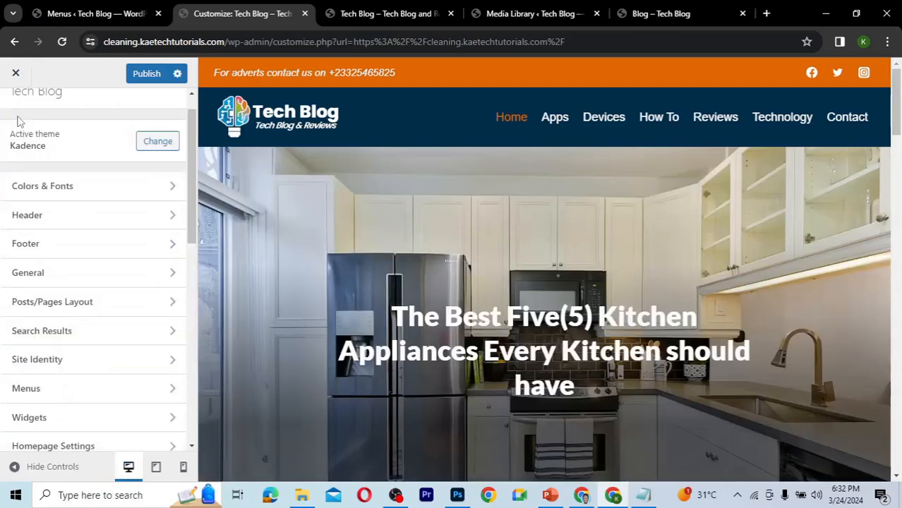
{"action": "left_click", "coordinate": [72, 251]}
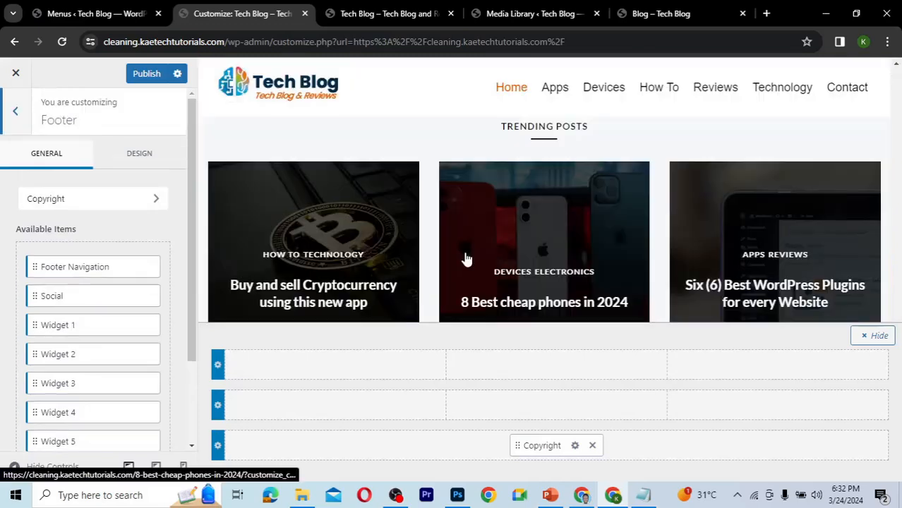
{"action": "left_click", "coordinate": [575, 445]}
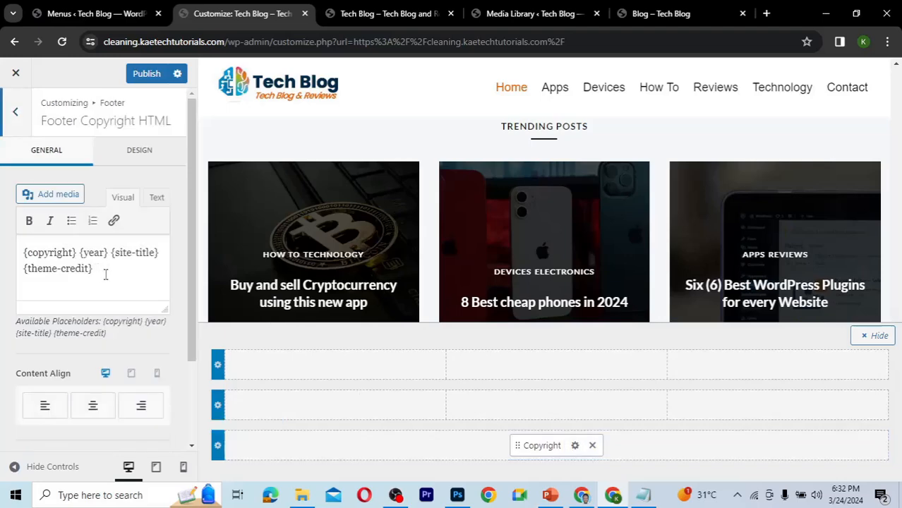
{"action": "left_click_drag", "start_coordinate": [104, 270], "coordinate": [24, 269]}
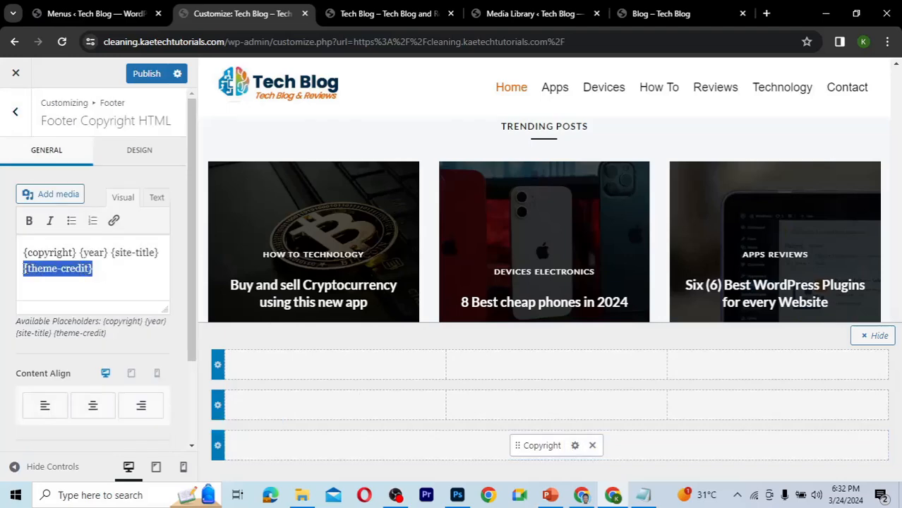
{"action": "key", "text": "BackSpace"}
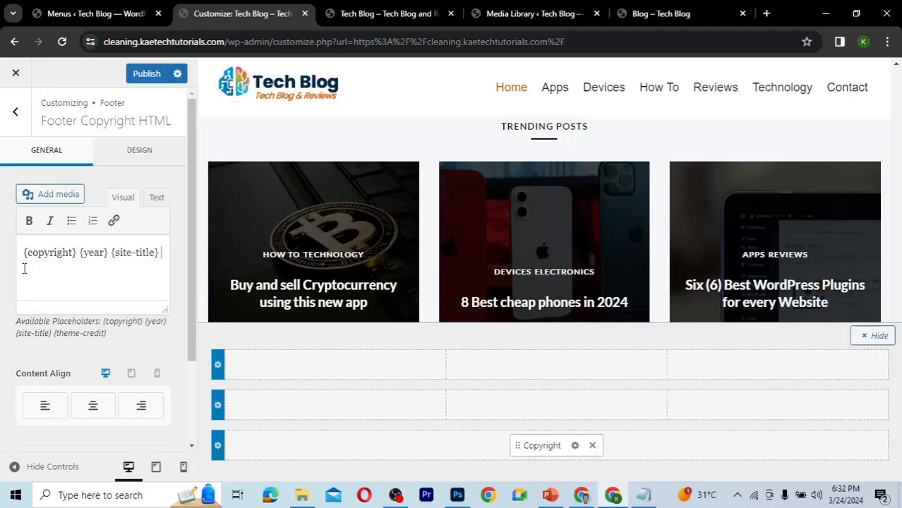
{"action": "type", "text": "| Powered by Kaetec"}
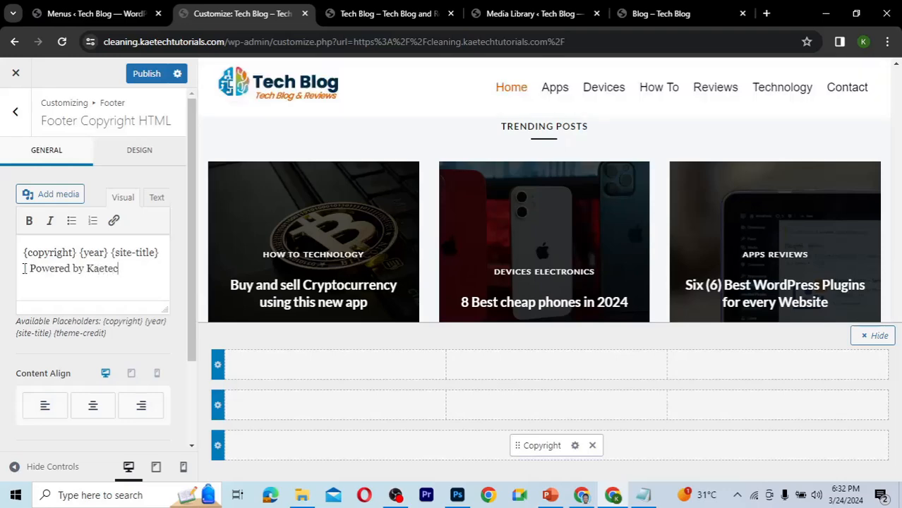
{"action": "type", "text": "h Digital"}
Link the words "Kaetech Digital" in the copyright text to kaetechdigital.com.
{"action": "left_click_drag", "start_coordinate": [158, 269], "coordinate": [86, 271]}
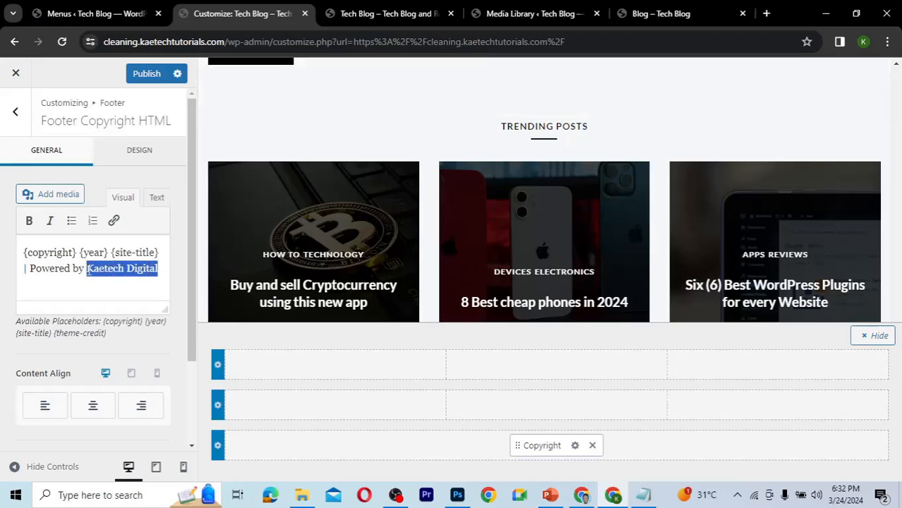
{"action": "left_click", "coordinate": [115, 221]}
{"action": "type", "text": "ka"}
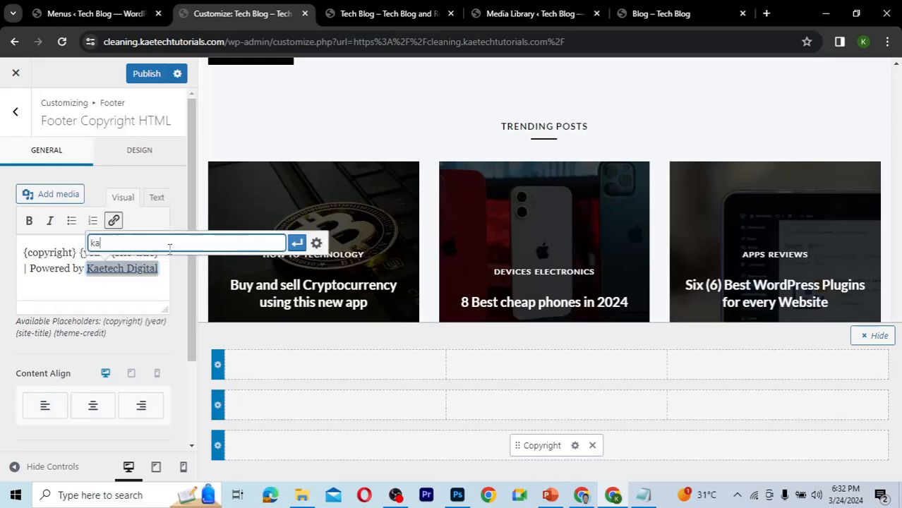
{"action": "type", "text": "etechdigital"}
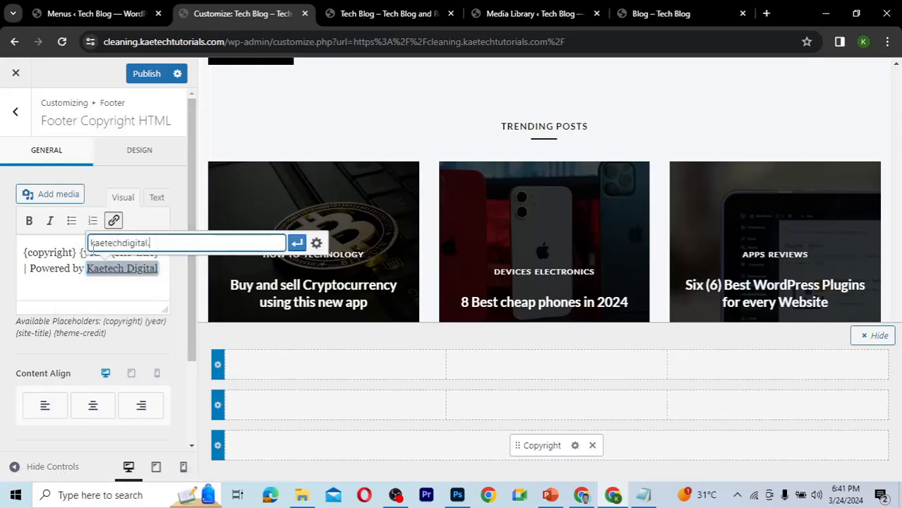
{"action": "type", "text": ".com"}
{"action": "left_click", "coordinate": [296, 244]}
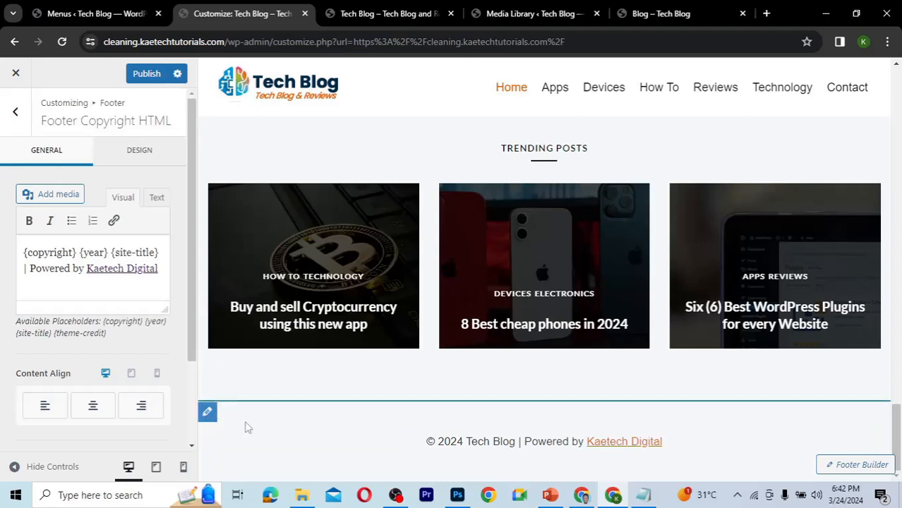
Set the footer background to the dark navy preset color 002E4C.
{"action": "left_click", "coordinate": [207, 414]}
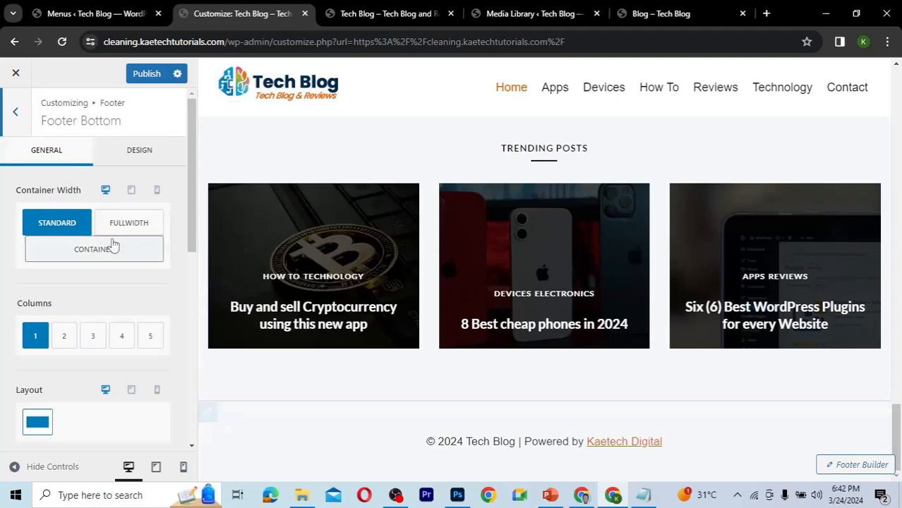
{"action": "left_click", "coordinate": [16, 113]}
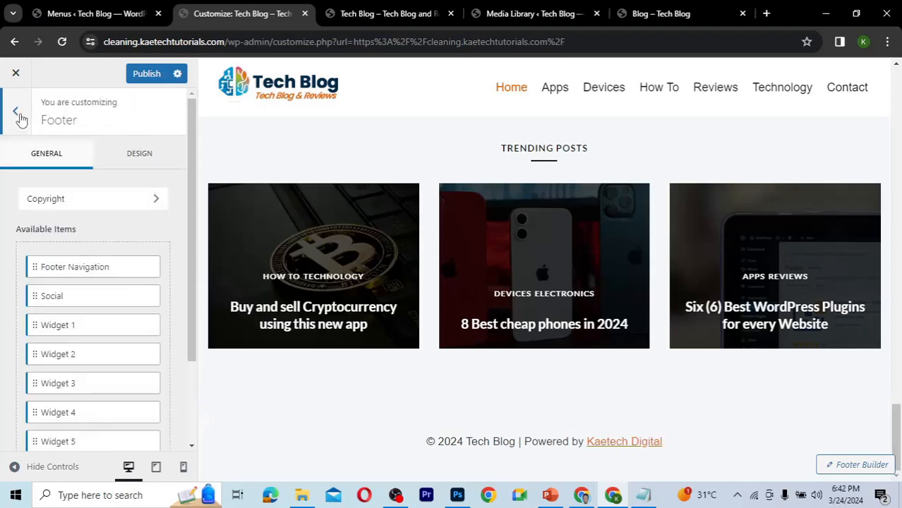
{"action": "left_click", "coordinate": [19, 115]}
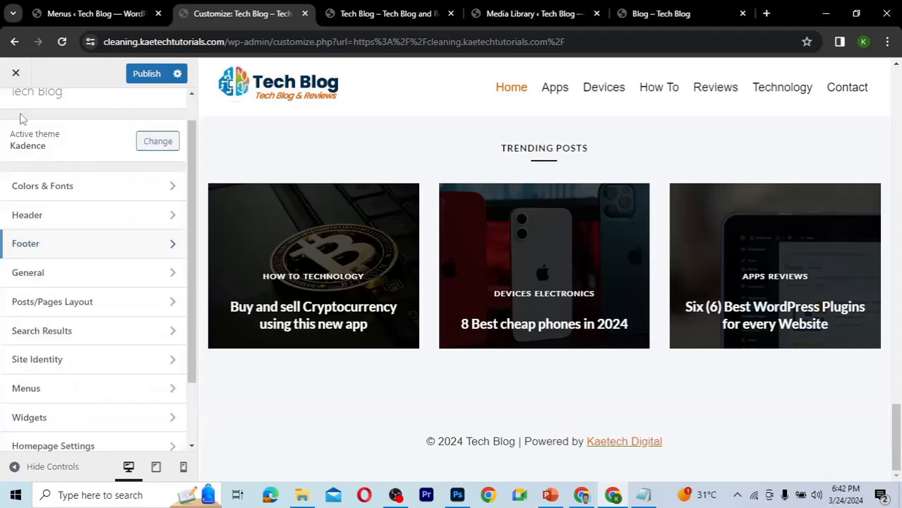
{"action": "left_click", "coordinate": [62, 256]}
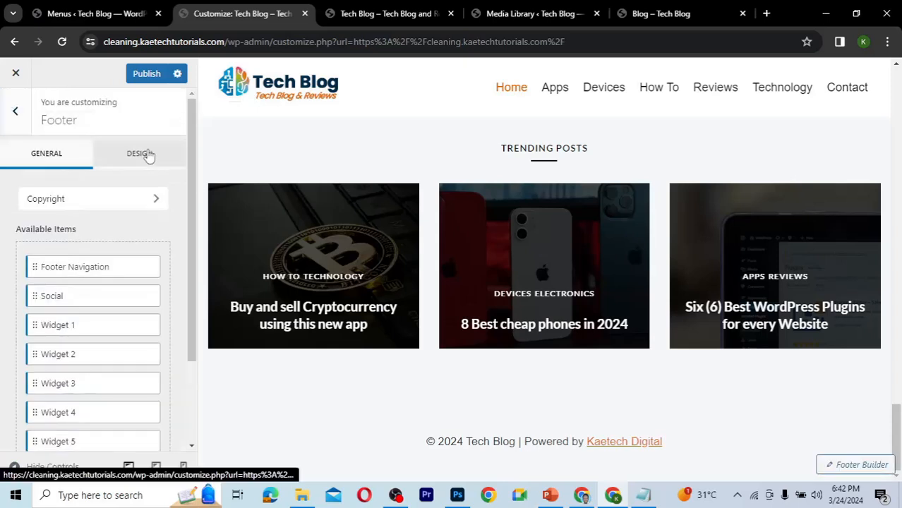
{"action": "left_click", "coordinate": [148, 156]}
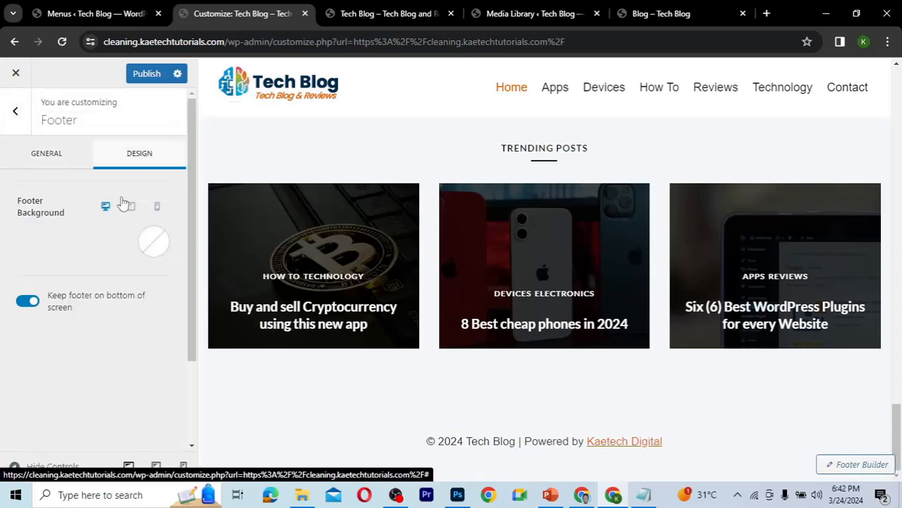
{"action": "left_click", "coordinate": [66, 163]}
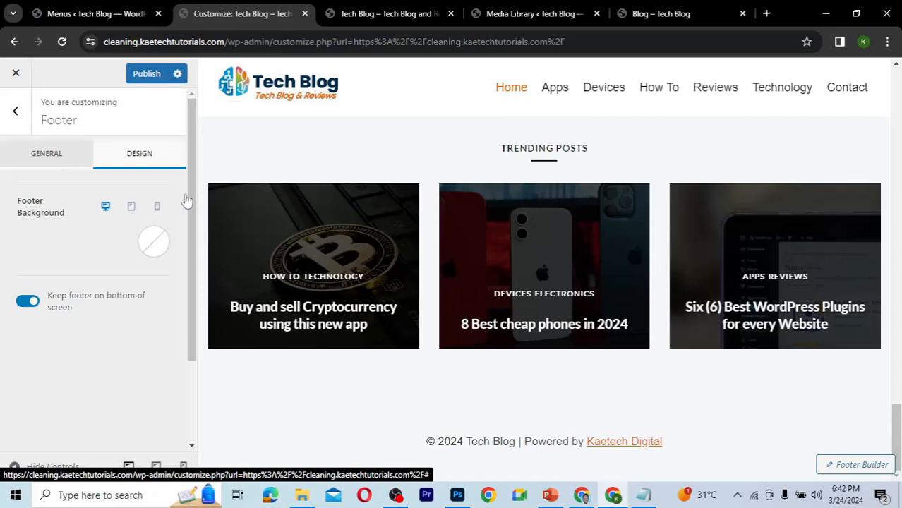
{"action": "left_click_drag", "start_coordinate": [189, 162], "coordinate": [182, 272]}
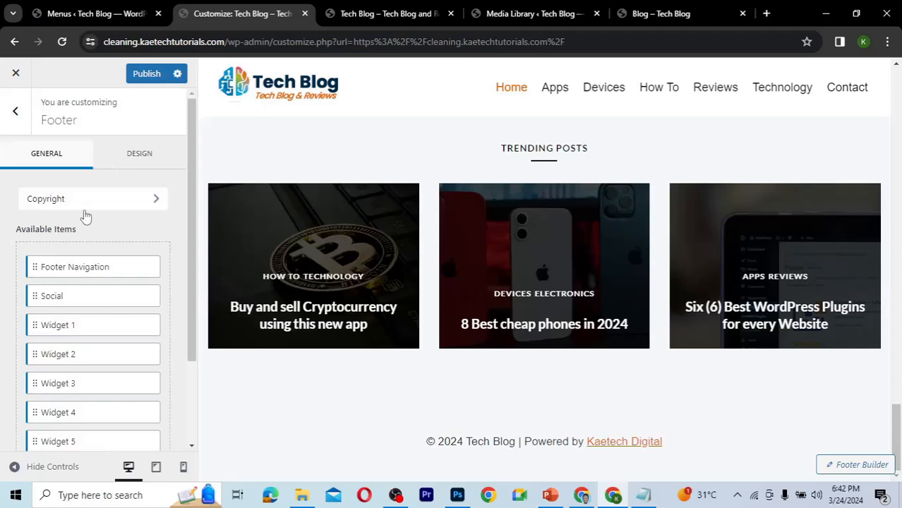
{"action": "left_click", "coordinate": [140, 155]}
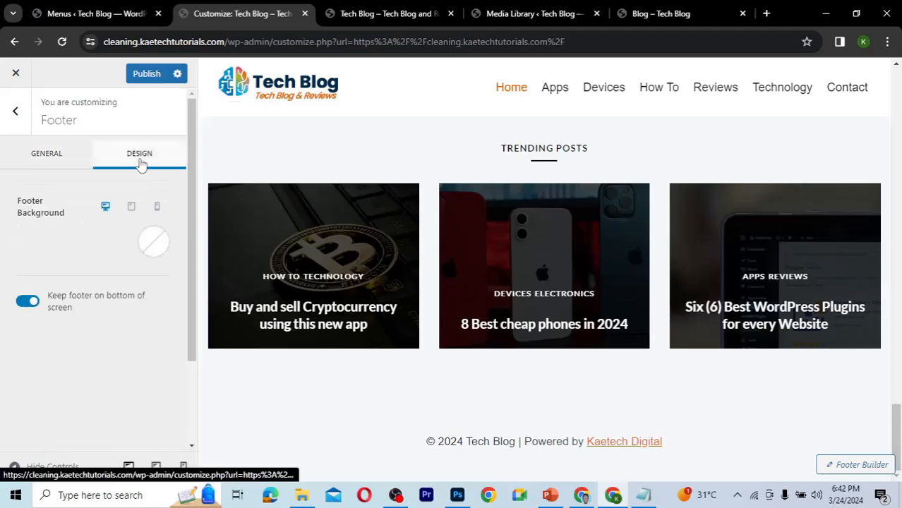
{"action": "left_click", "coordinate": [154, 244]}
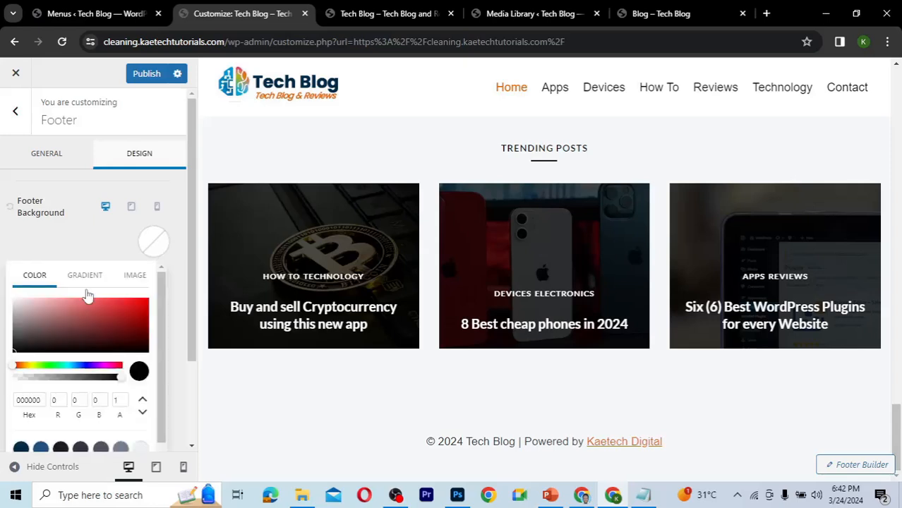
{"action": "left_click", "coordinate": [21, 448]}
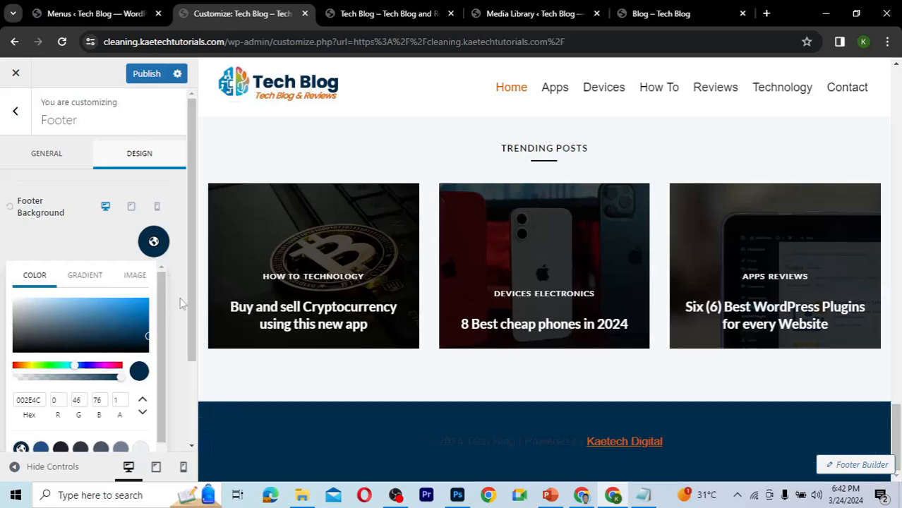
{"action": "left_click", "coordinate": [36, 240]}
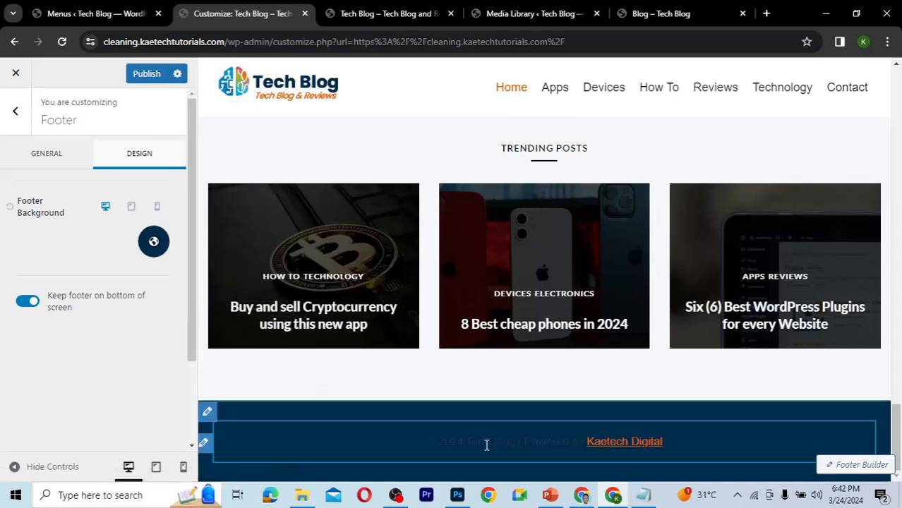
Set the copyright font color to white and change its link style to No Underline.
{"action": "left_click", "coordinate": [204, 443]}
{"action": "left_click", "coordinate": [44, 231]}
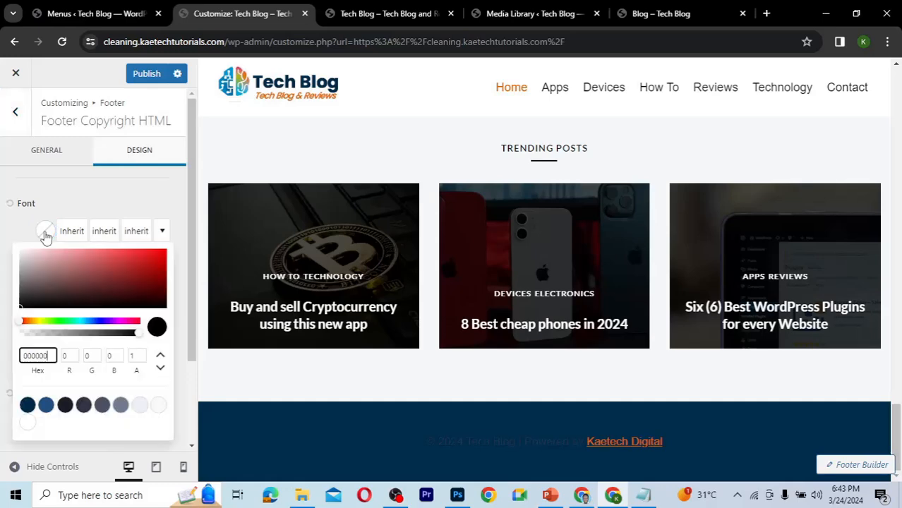
{"action": "left_click_drag", "start_coordinate": [13, 245], "coordinate": [11, 244]}
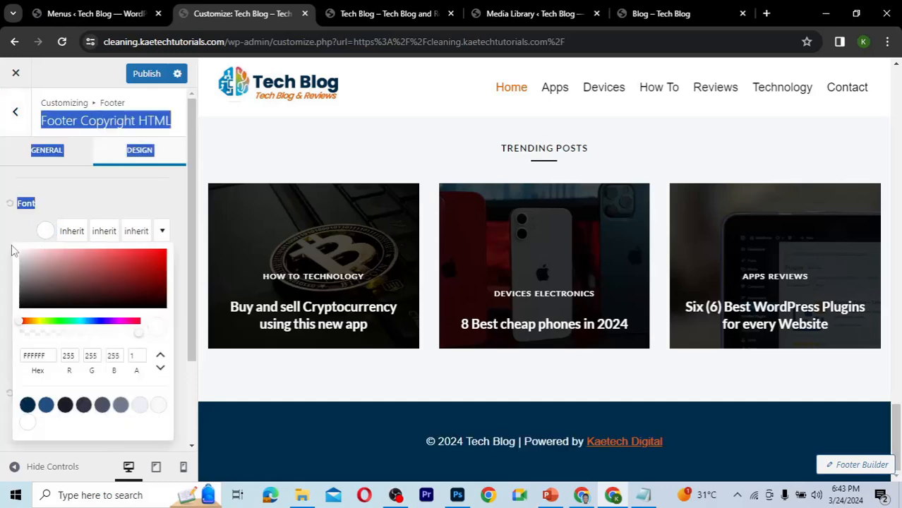
{"action": "left_click", "coordinate": [129, 191]}
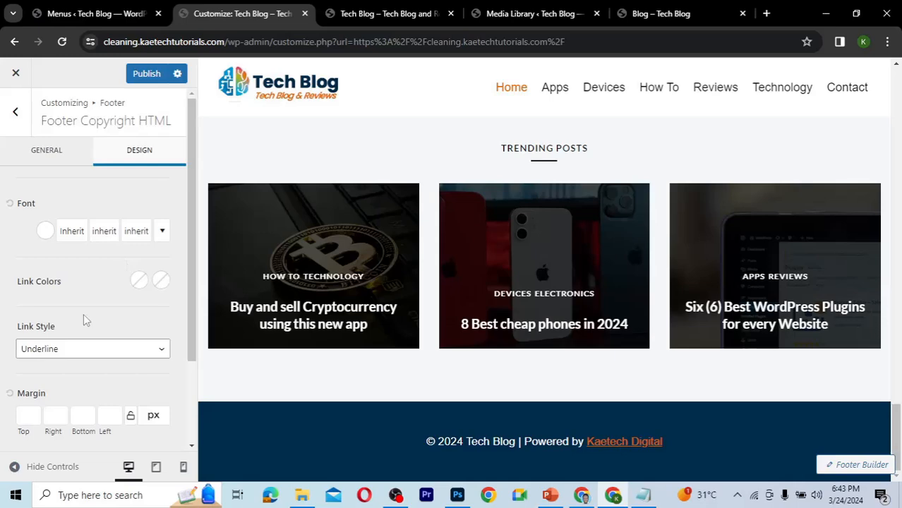
{"action": "left_click", "coordinate": [67, 349]}
{"action": "left_click", "coordinate": [57, 378]}
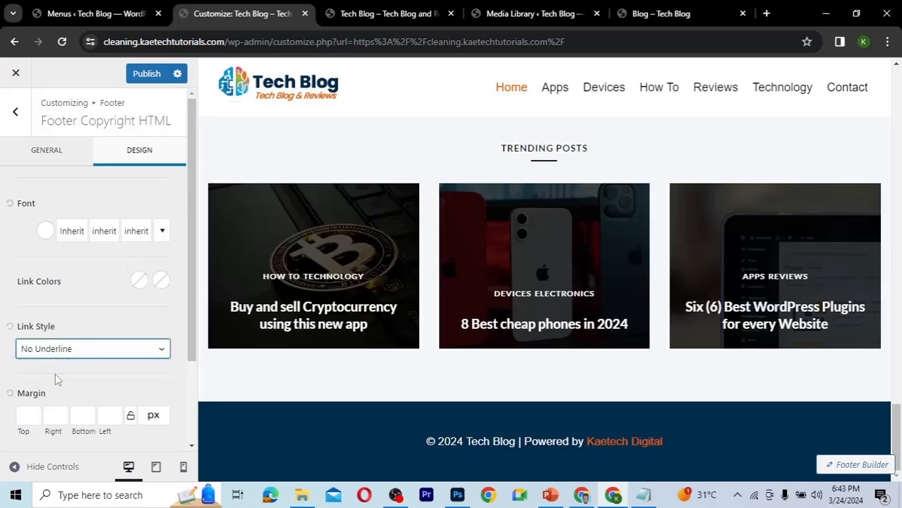
Open the footer bottom row settings and set its minimum height to 80 px.
{"action": "left_click", "coordinate": [111, 322]}
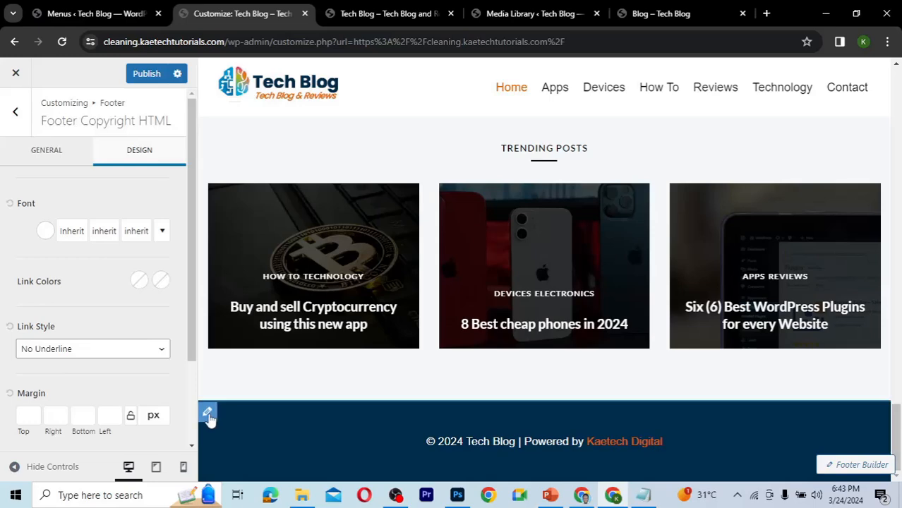
{"action": "left_click", "coordinate": [207, 414]}
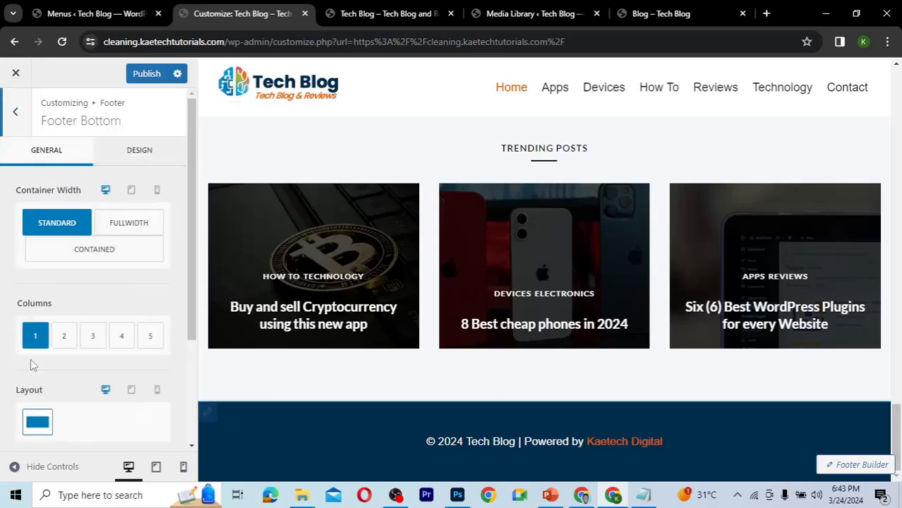
{"action": "scroll", "coordinate": [178, 410], "scroll_direction": "down", "scroll_amount": 3}
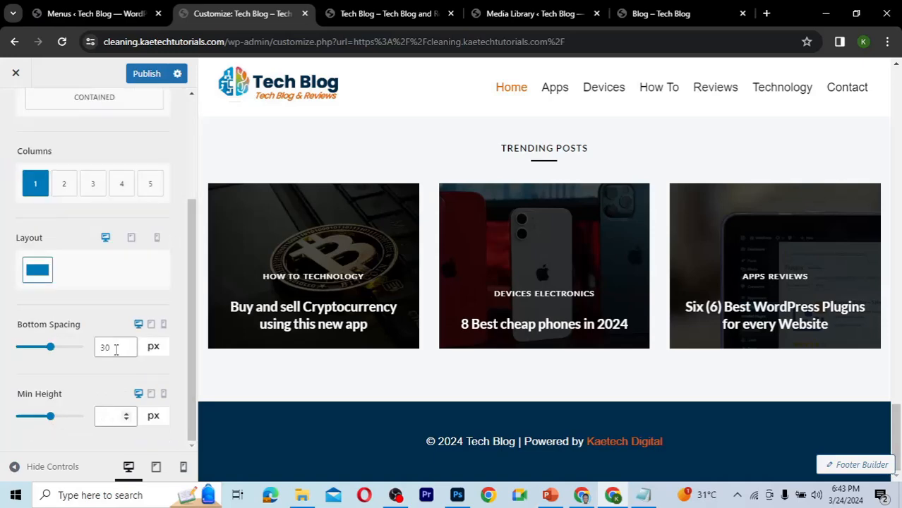
{"action": "left_click_drag", "start_coordinate": [116, 349], "coordinate": [84, 351]}
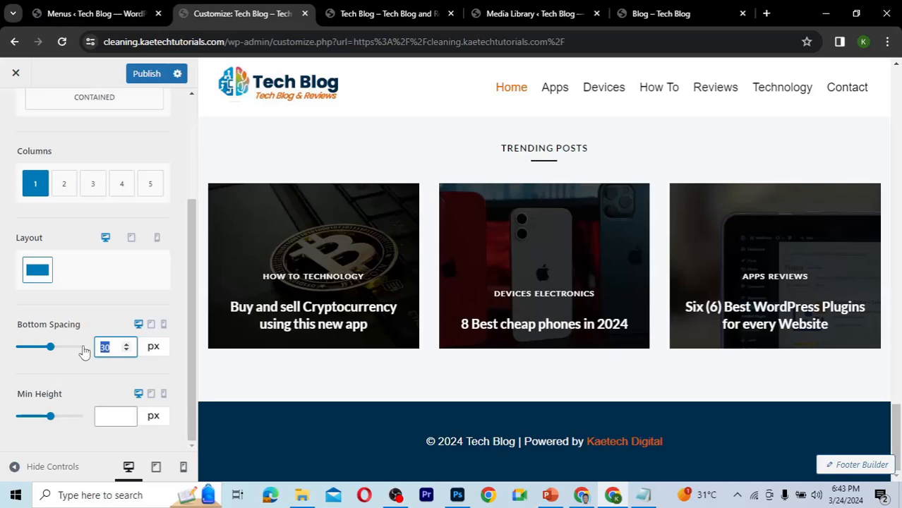
{"action": "type", "text": "0"}
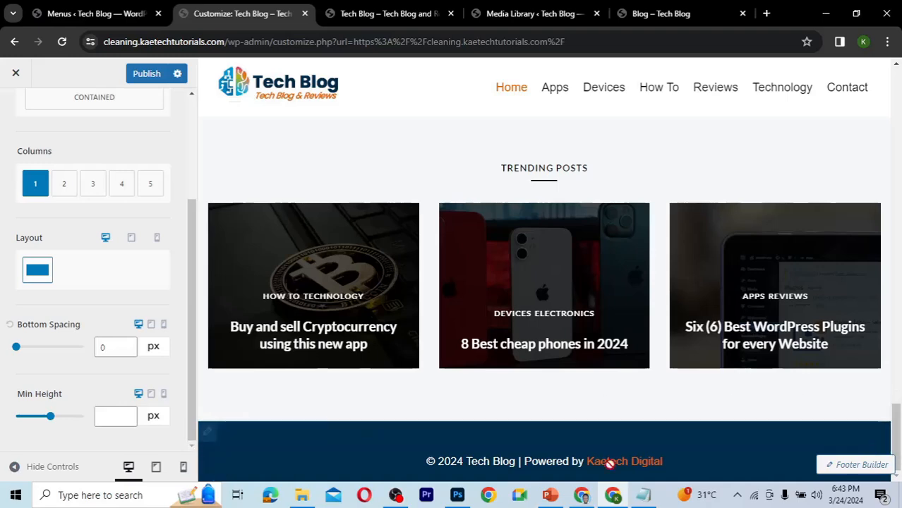
{"action": "left_click", "coordinate": [109, 419]}
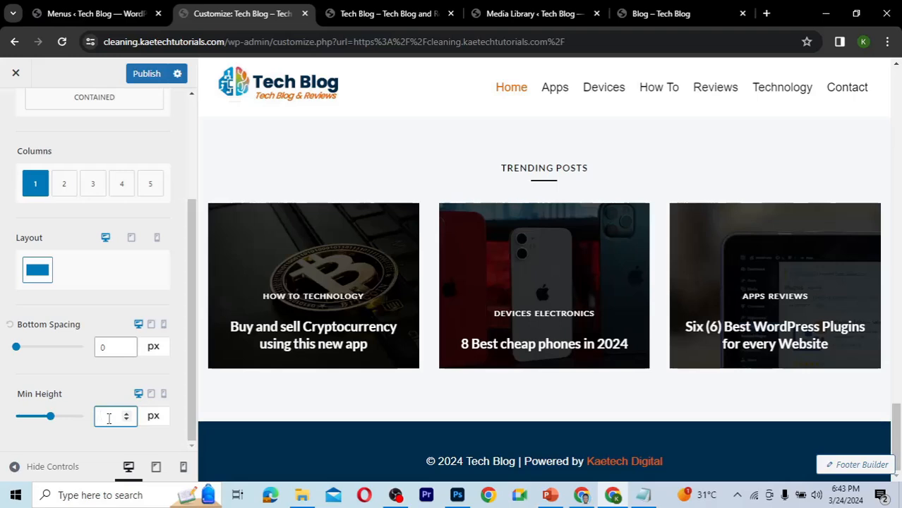
{"action": "type", "text": "80"}
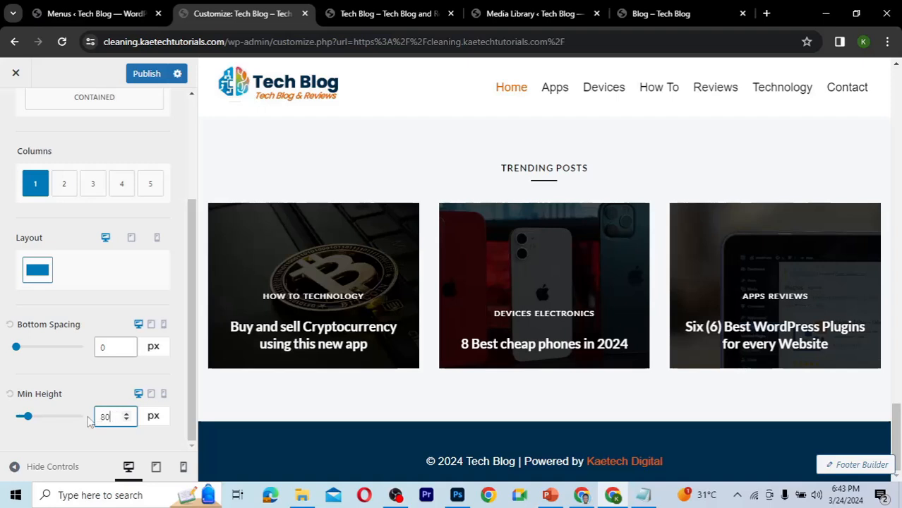
Set the footer bottom row's bottom spacing to 10 px and publish the changes.
{"action": "key", "text": "ctrl+a"}
{"action": "left_click", "coordinate": [101, 348]}
{"action": "type", "text": "1"}
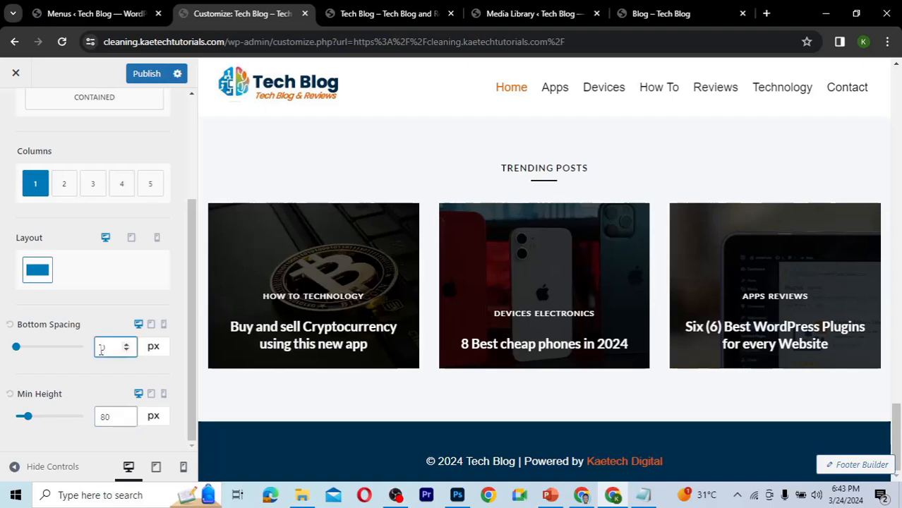
{"action": "type", "text": "0"}
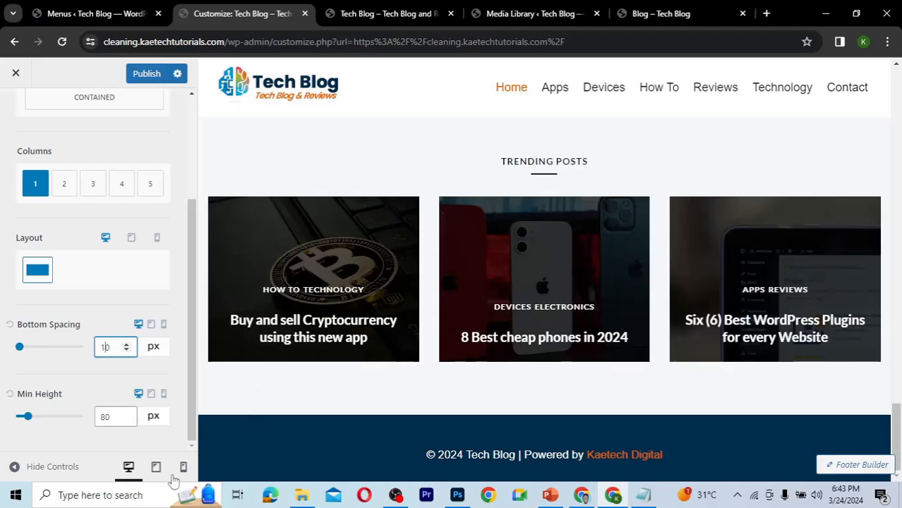
{"action": "left_click", "coordinate": [148, 75]}
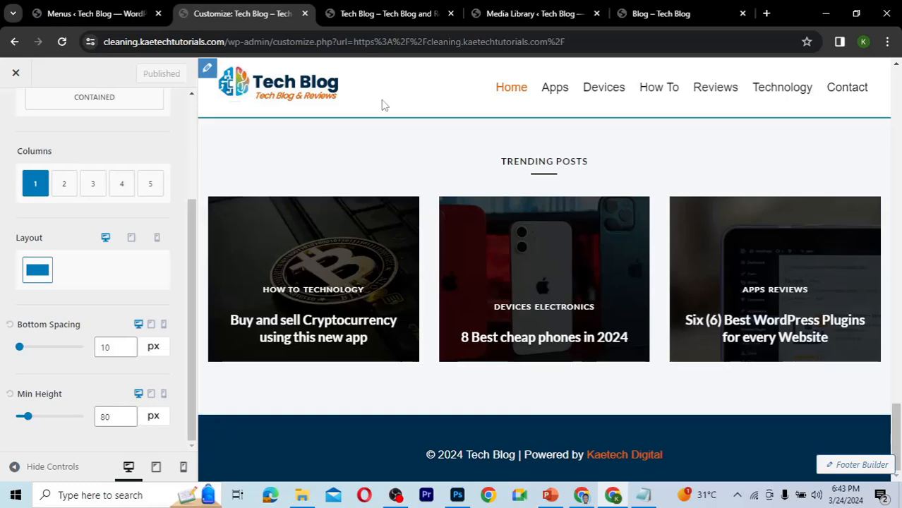
Reload the live site tab and scroll through the homepage to check the new footer.
{"action": "left_click", "coordinate": [372, 10]}
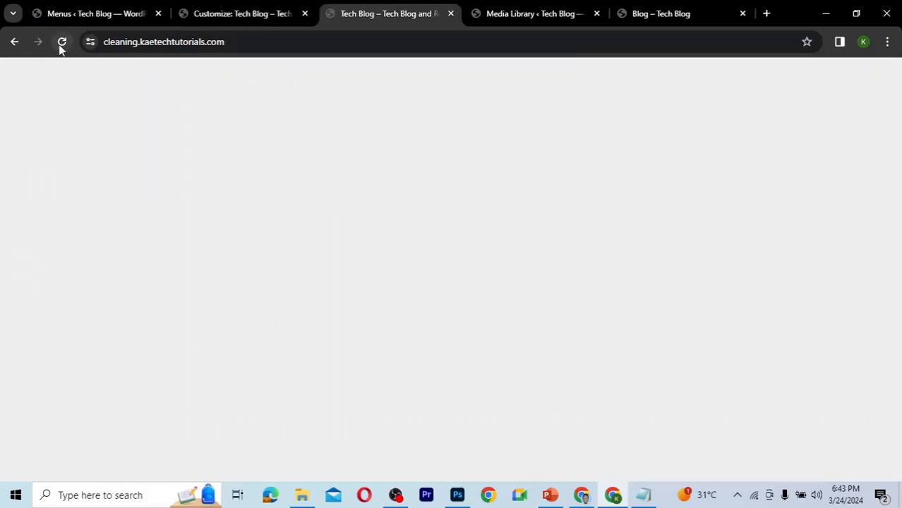
{"action": "left_click", "coordinate": [61, 43]}
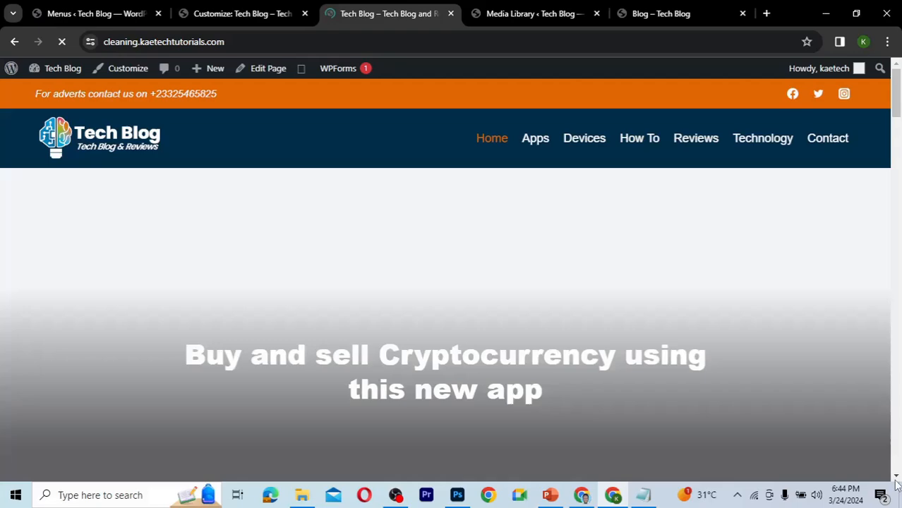
{"action": "scroll", "coordinate": [897, 484], "scroll_direction": "down", "scroll_amount": 20}
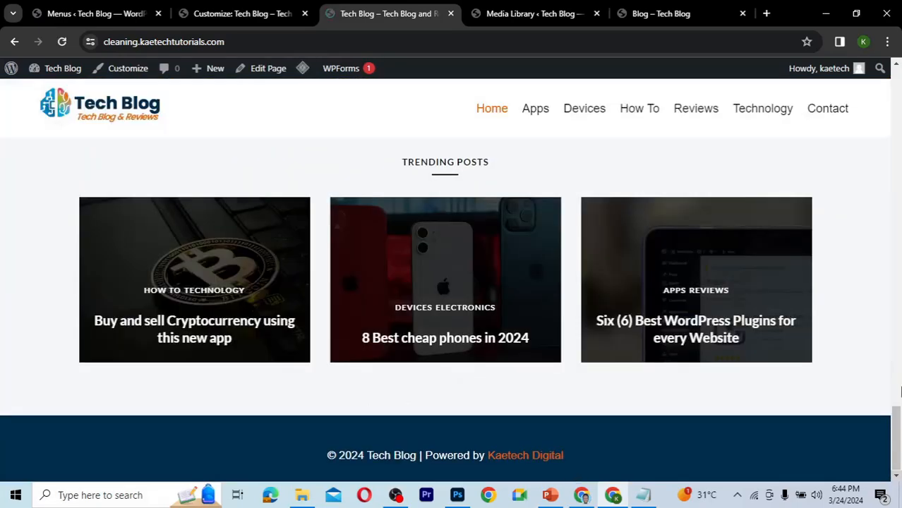
{"action": "left_click_drag", "start_coordinate": [899, 393], "coordinate": [883, 310]}
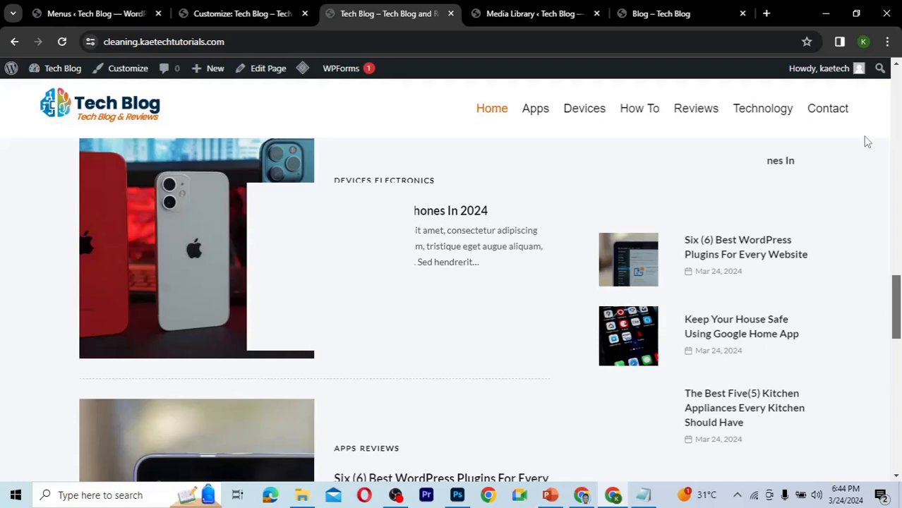
{"action": "left_click_drag", "start_coordinate": [868, 142], "coordinate": [877, 74]}
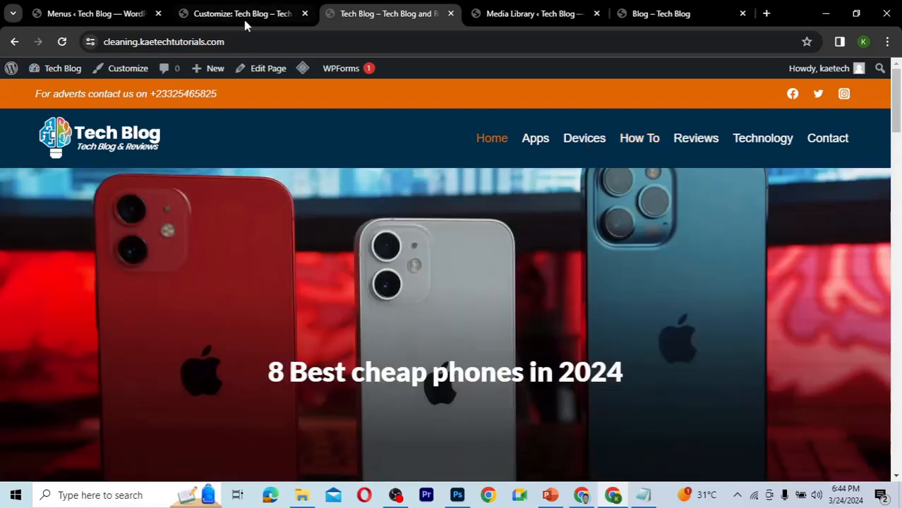
Open the Archive Layout settings under Posts/Pages Layout and look through its options.
{"action": "left_click", "coordinate": [244, 18]}
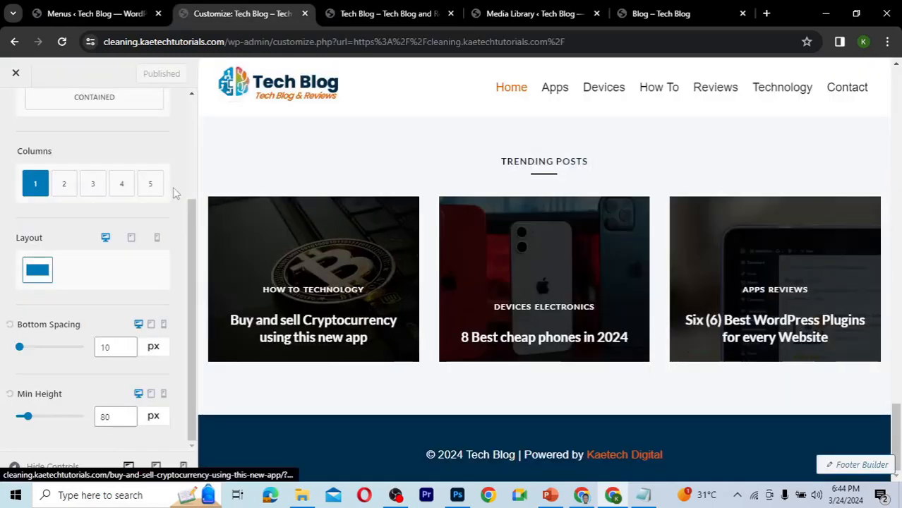
{"action": "left_click", "coordinate": [194, 148]}
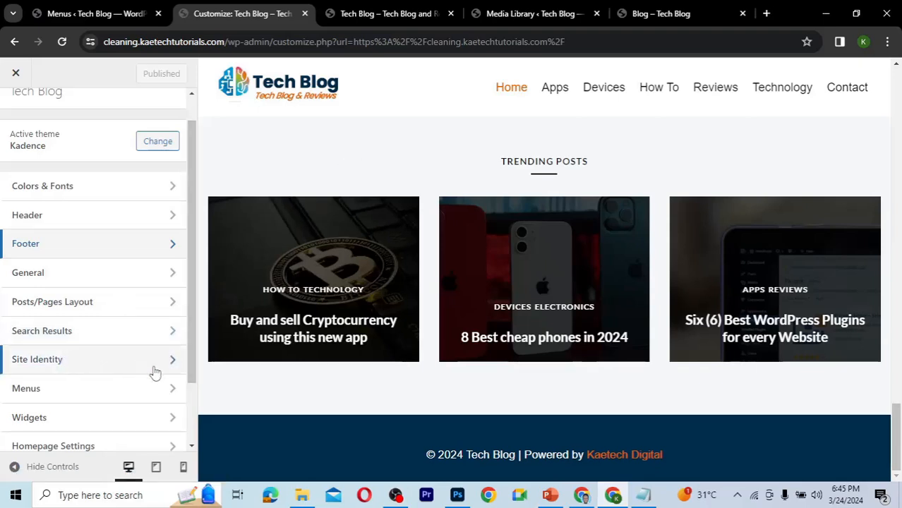
{"action": "left_click_drag", "start_coordinate": [192, 272], "coordinate": [187, 215]}
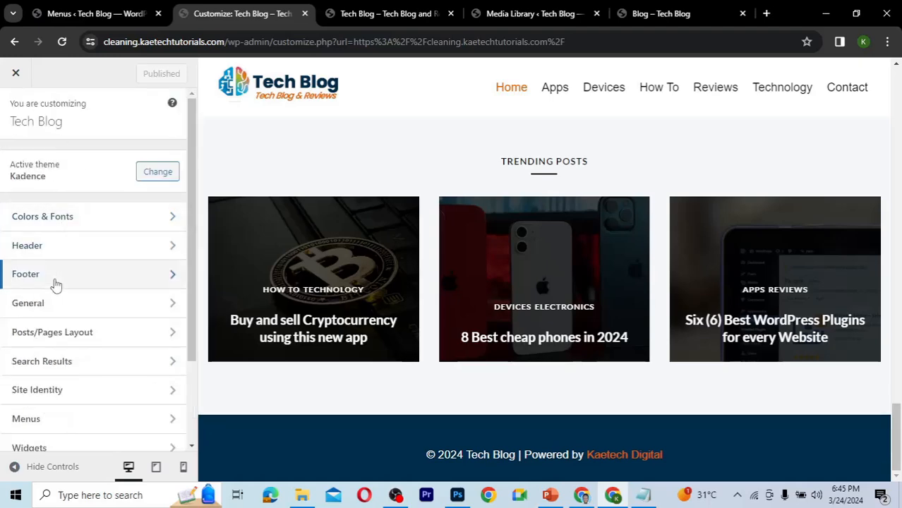
{"action": "left_click", "coordinate": [62, 340]}
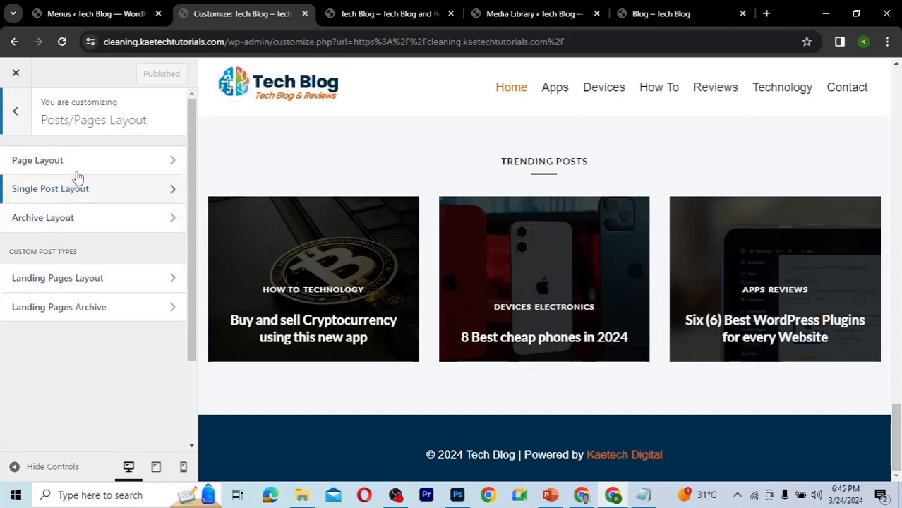
{"action": "left_click", "coordinate": [66, 217]}
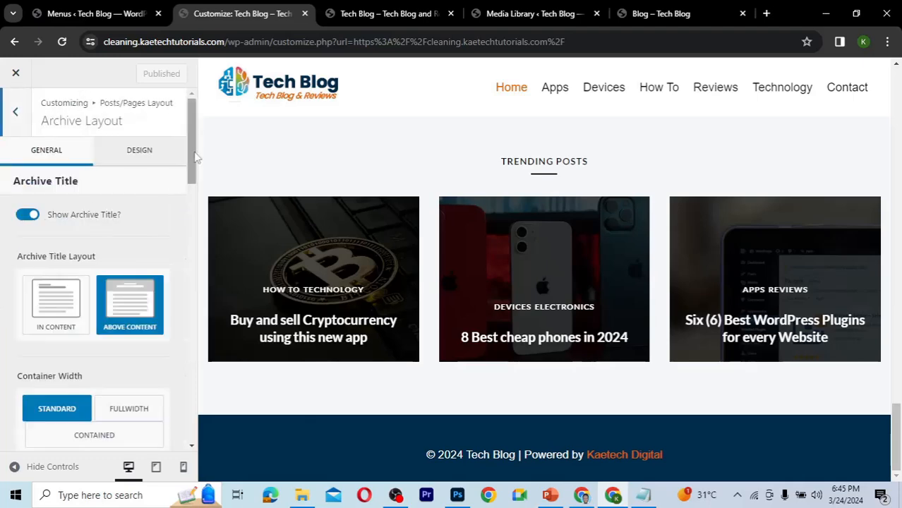
{"action": "scroll", "coordinate": [194, 198], "scroll_direction": "down", "scroll_amount": 5}
{"action": "scroll", "coordinate": [182, 290], "scroll_direction": "down", "scroll_amount": 3}
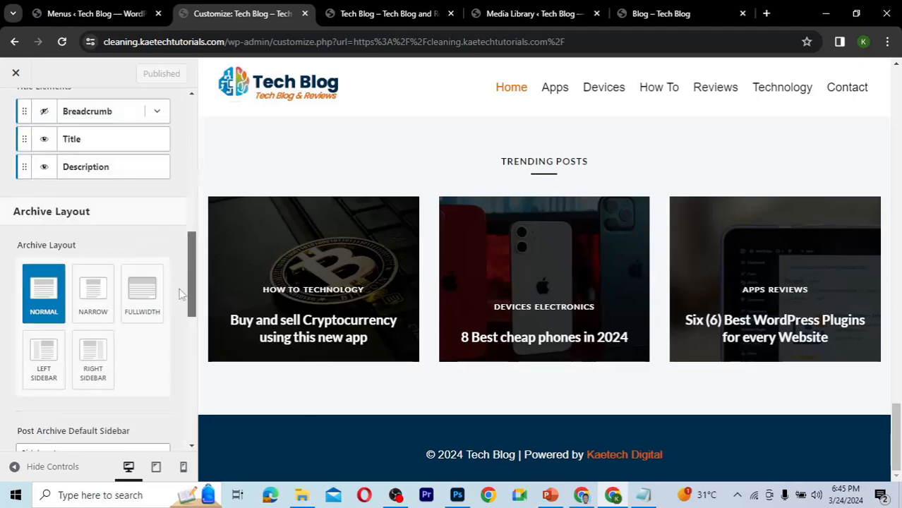
{"action": "scroll", "coordinate": [181, 293], "scroll_direction": "down", "scroll_amount": 6}
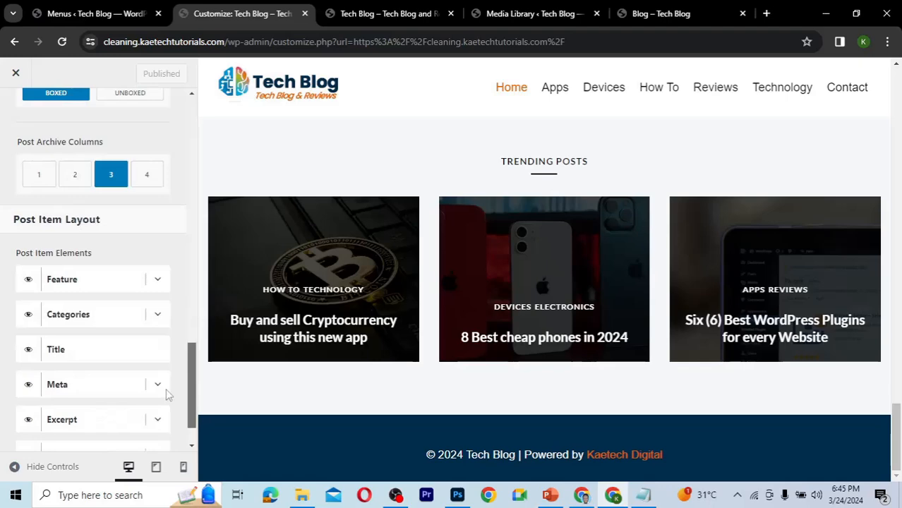
{"action": "scroll", "coordinate": [171, 279], "scroll_direction": "up", "scroll_amount": 7}
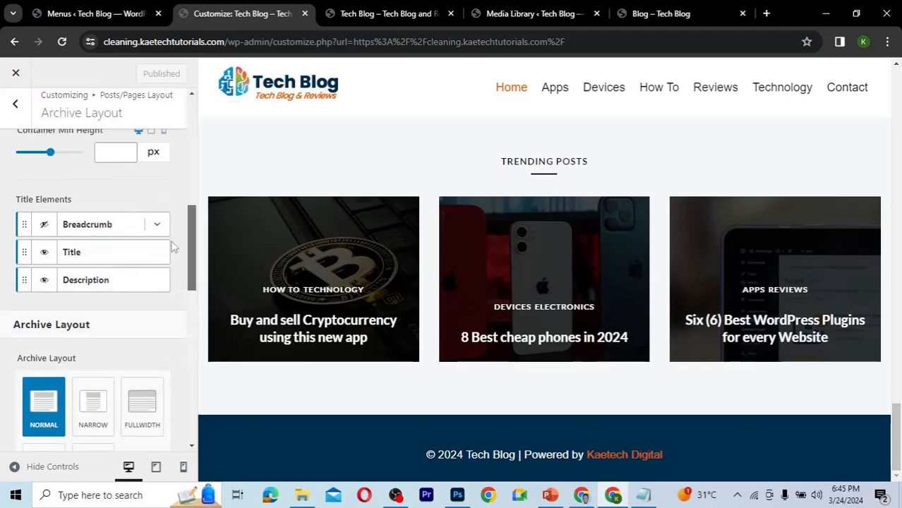
{"action": "scroll", "coordinate": [173, 191], "scroll_direction": "up", "scroll_amount": 3}
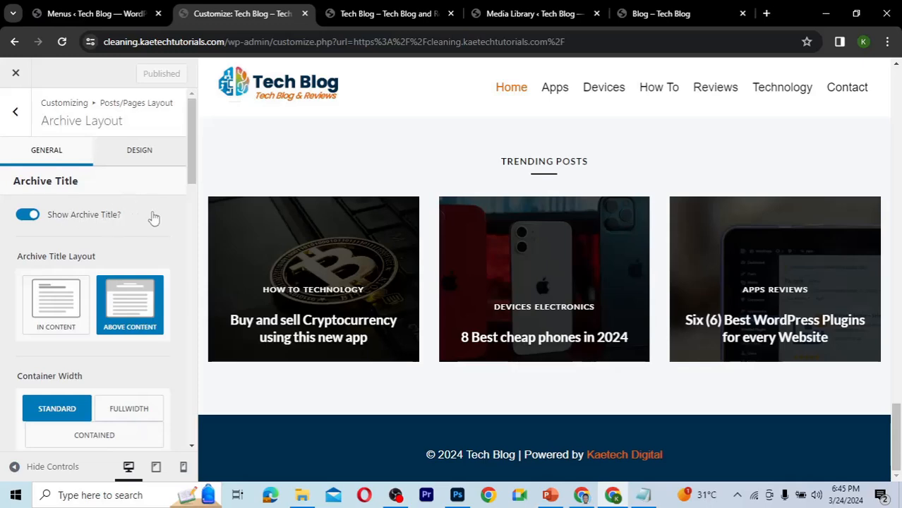
Open the Apps category archive page on the live site and examine its title area.
{"action": "left_click", "coordinate": [388, 13]}
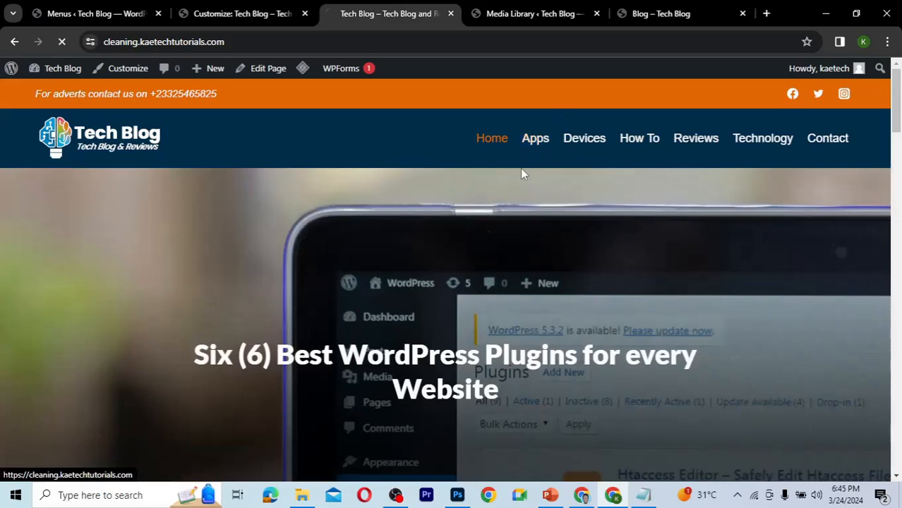
{"action": "left_click", "coordinate": [535, 147]}
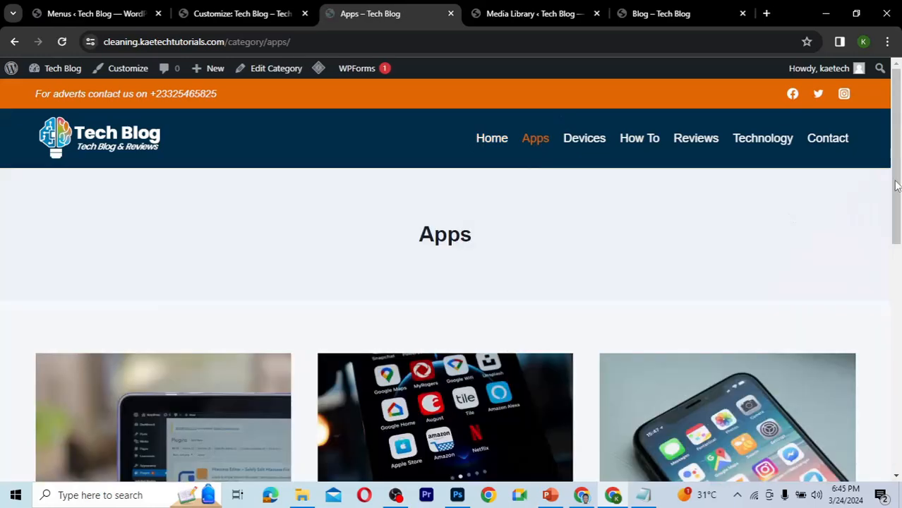
{"action": "scroll", "coordinate": [889, 254], "scroll_direction": "down", "scroll_amount": 5}
{"action": "scroll", "coordinate": [894, 190], "scroll_direction": "up", "scroll_amount": 3}
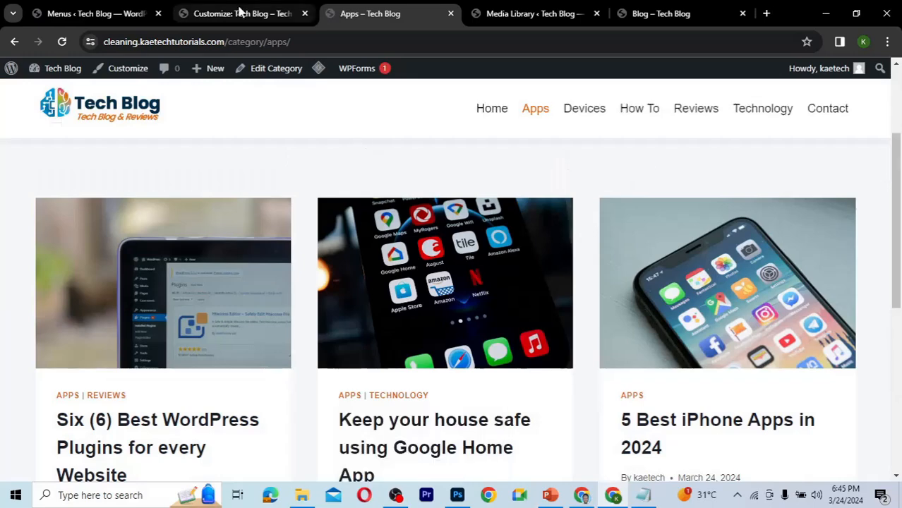
Turn off Show Archive Title in the Archive Layout settings and publish the change.
{"action": "left_click", "coordinate": [238, 14]}
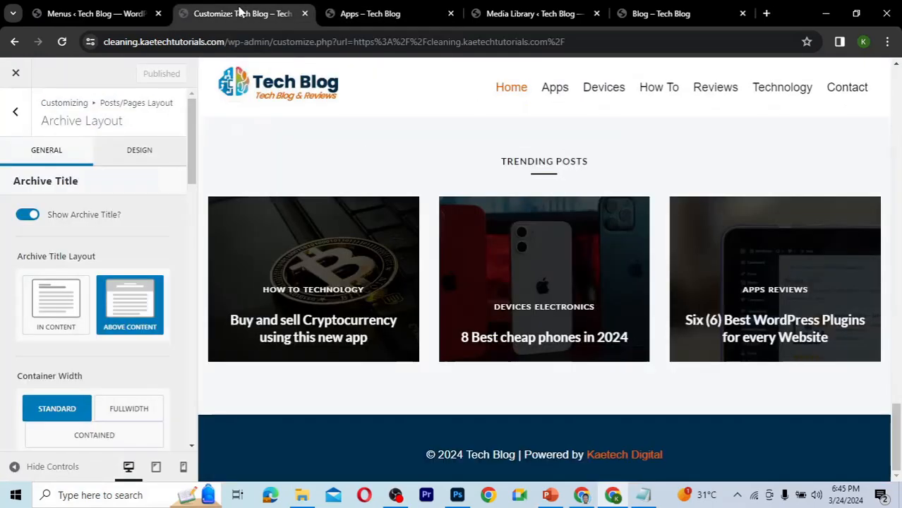
{"action": "left_click", "coordinate": [29, 216]}
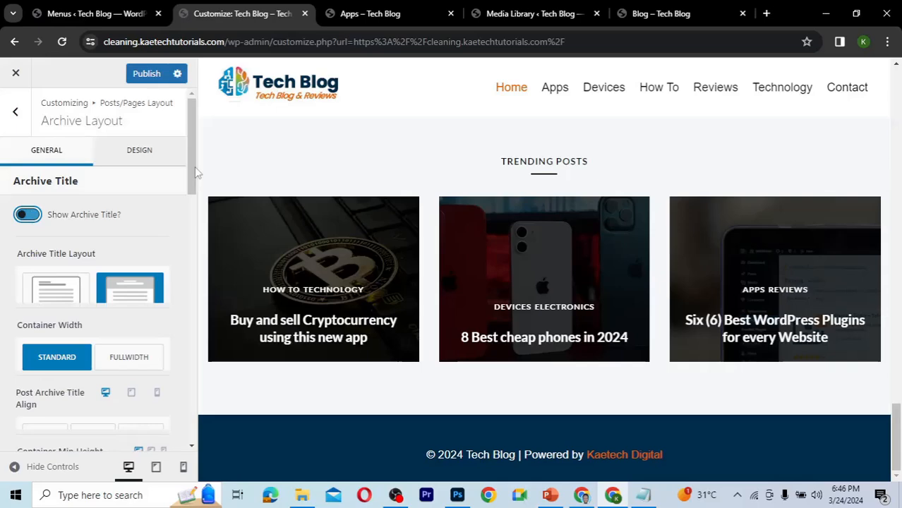
{"action": "left_click", "coordinate": [367, 17]}
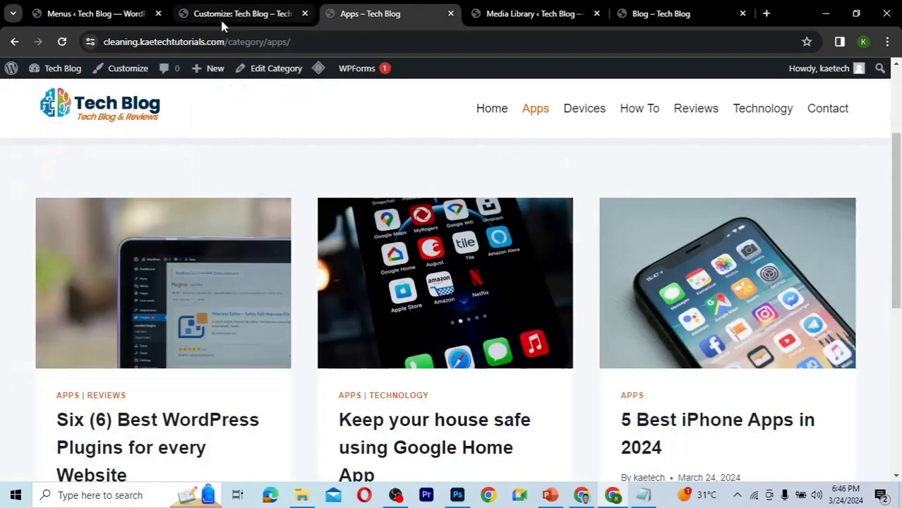
{"action": "left_click", "coordinate": [221, 17]}
{"action": "left_click", "coordinate": [144, 74]}
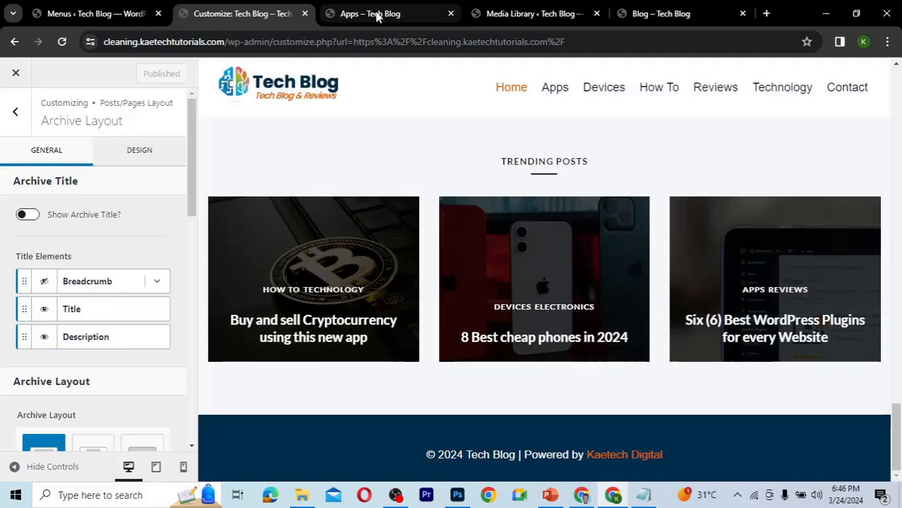
Reload the Apps category page and purge all cached pages with the LiteSpeed cache menu.
{"action": "left_click", "coordinate": [377, 16]}
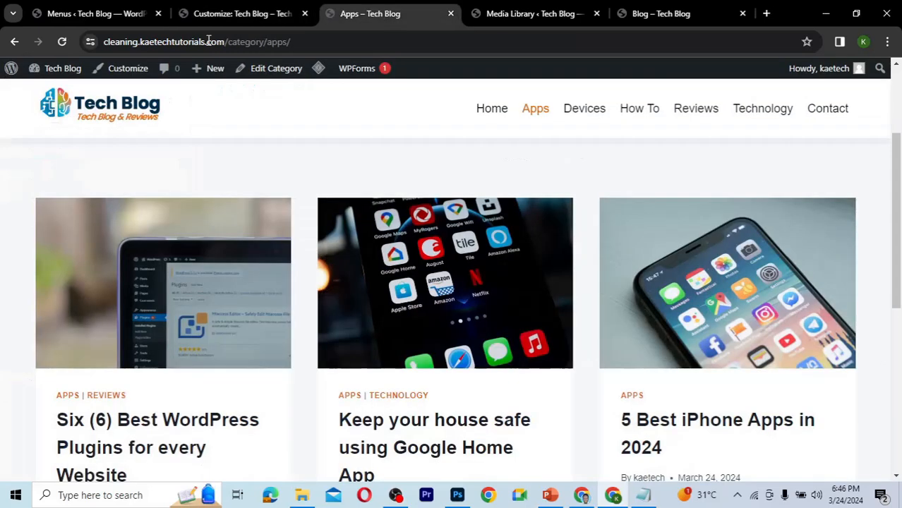
{"action": "left_click", "coordinate": [62, 42]}
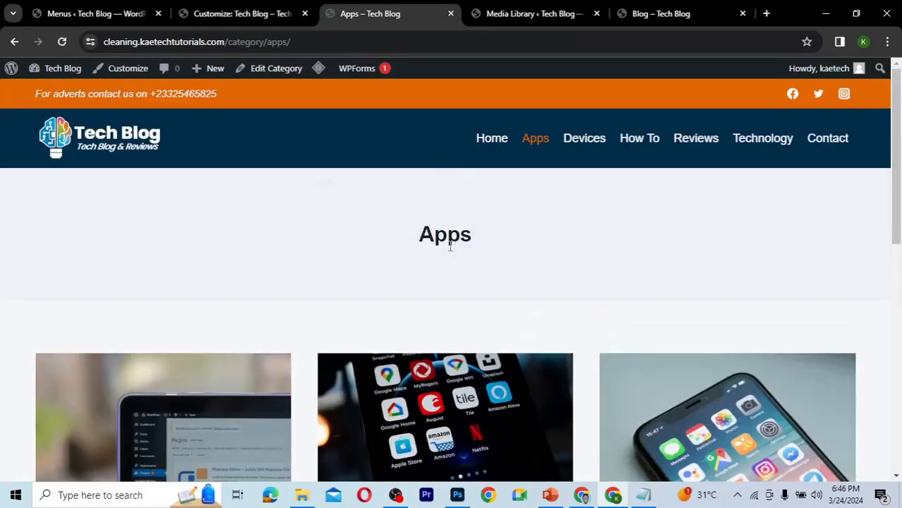
{"action": "mouse_move", "coordinate": [318, 82]}
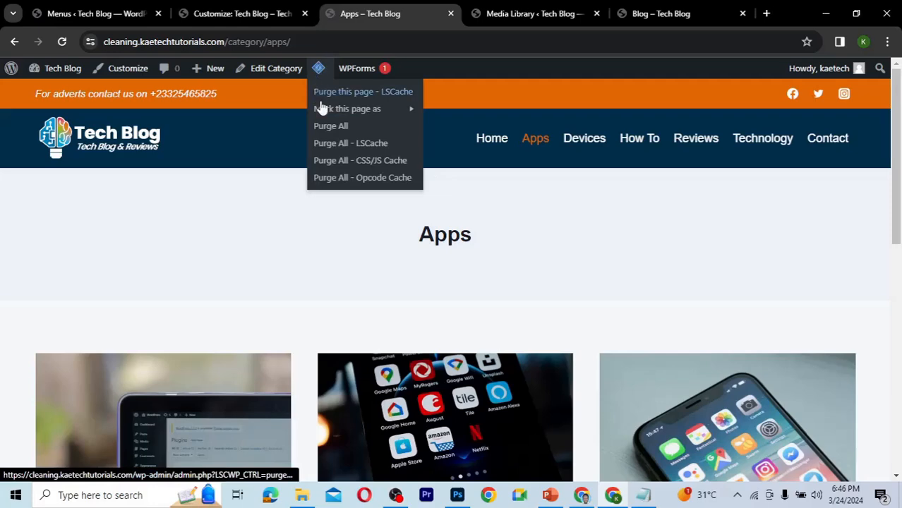
{"action": "left_click", "coordinate": [324, 127]}
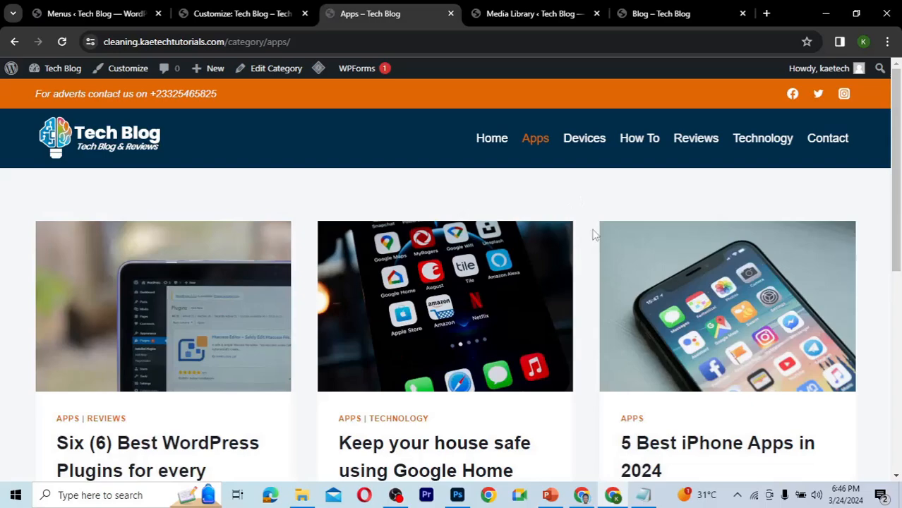
Browse the Devices, How To, Reviews and Technology category archive pages on the live site.
{"action": "left_click_drag", "start_coordinate": [897, 192], "coordinate": [872, 151]}
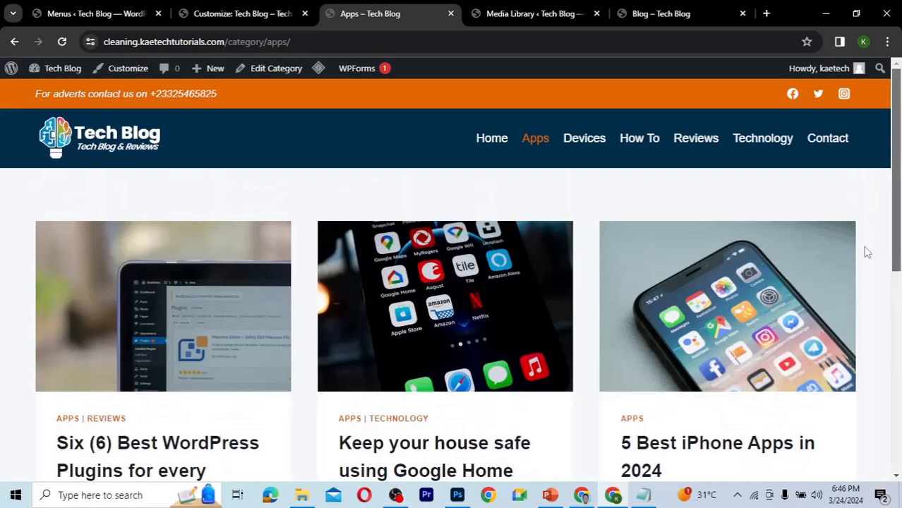
{"action": "scroll", "coordinate": [866, 250], "scroll_direction": "down", "scroll_amount": 8}
{"action": "scroll", "coordinate": [856, 192], "scroll_direction": "up", "scroll_amount": 8}
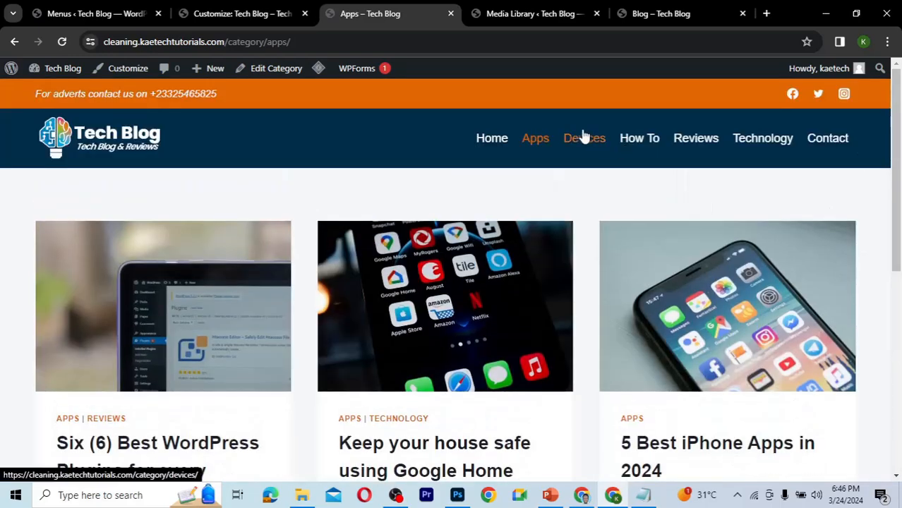
{"action": "left_click", "coordinate": [584, 138]}
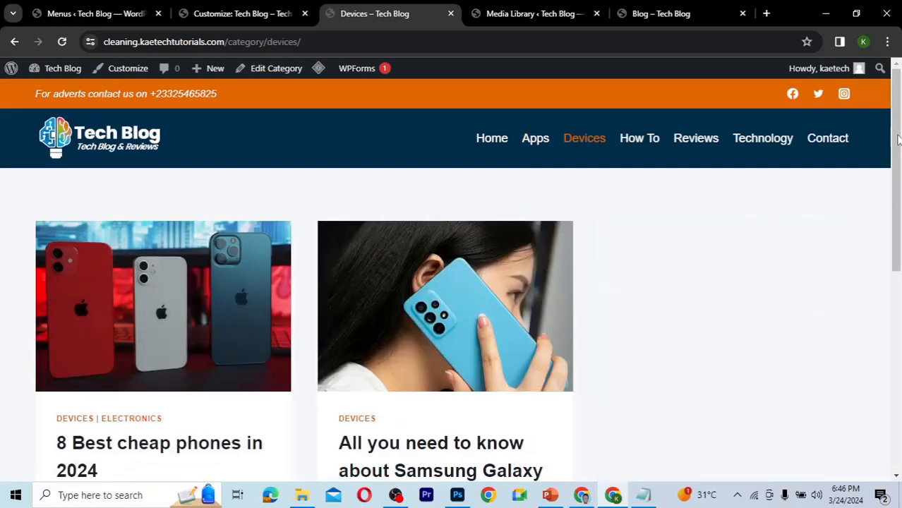
{"action": "left_click_drag", "start_coordinate": [899, 140], "coordinate": [887, 107]}
{"action": "left_click", "coordinate": [696, 138]}
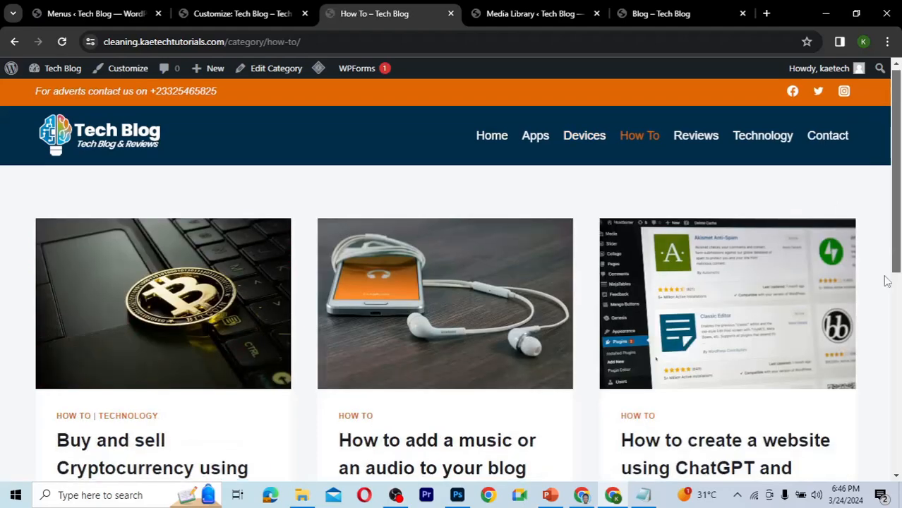
{"action": "scroll", "coordinate": [886, 184], "scroll_direction": "down", "scroll_amount": 3}
{"action": "scroll", "coordinate": [886, 180], "scroll_direction": "up", "scroll_amount": 3}
{"action": "left_click", "coordinate": [698, 123]}
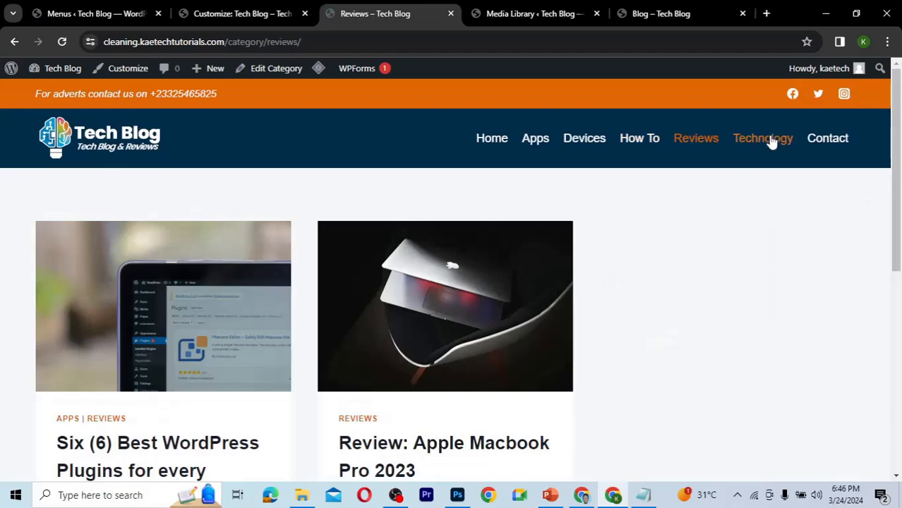
{"action": "left_click", "coordinate": [773, 141]}
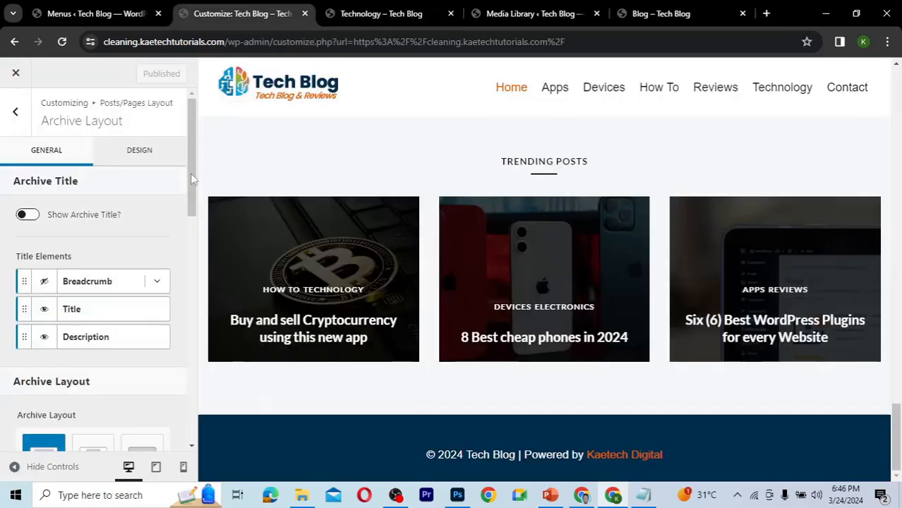
Set the archive's Post Archive Columns to 2 in the Archive Layout settings.
{"action": "left_click_drag", "start_coordinate": [192, 179], "coordinate": [177, 334]}
{"action": "scroll", "coordinate": [176, 333], "scroll_direction": "down", "scroll_amount": 1}
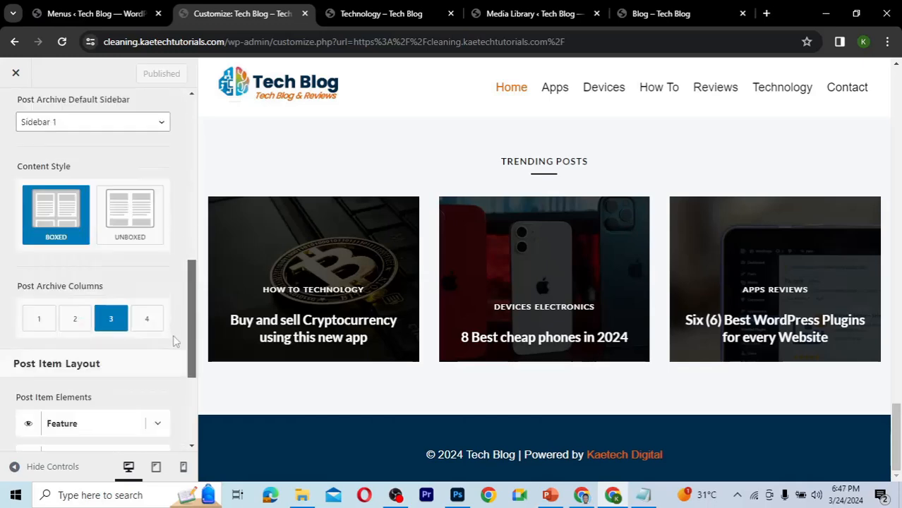
{"action": "scroll", "coordinate": [173, 353], "scroll_direction": "down", "scroll_amount": 3}
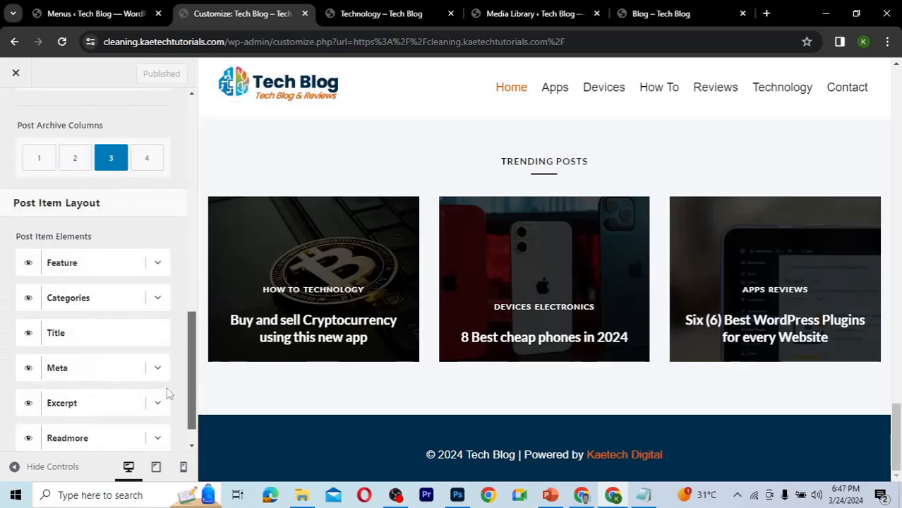
{"action": "scroll", "coordinate": [168, 395], "scroll_direction": "down", "scroll_amount": 1}
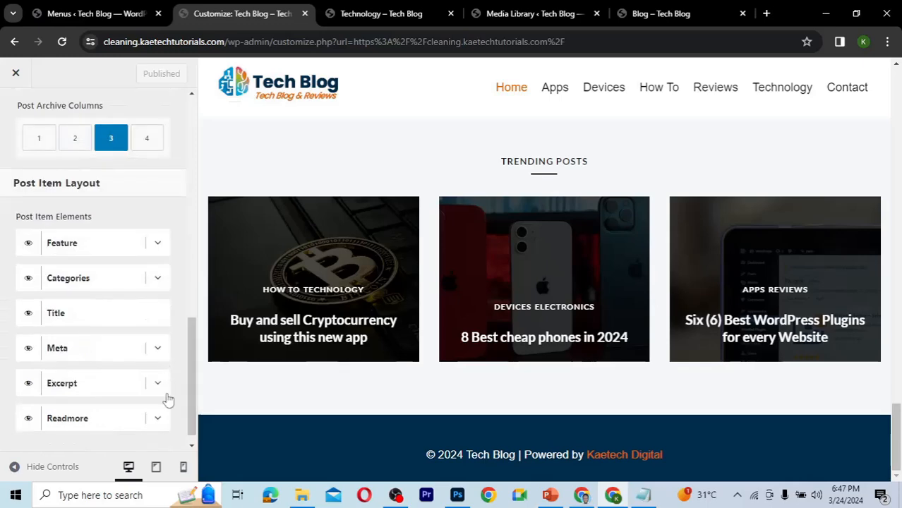
{"action": "left_click", "coordinate": [77, 144]}
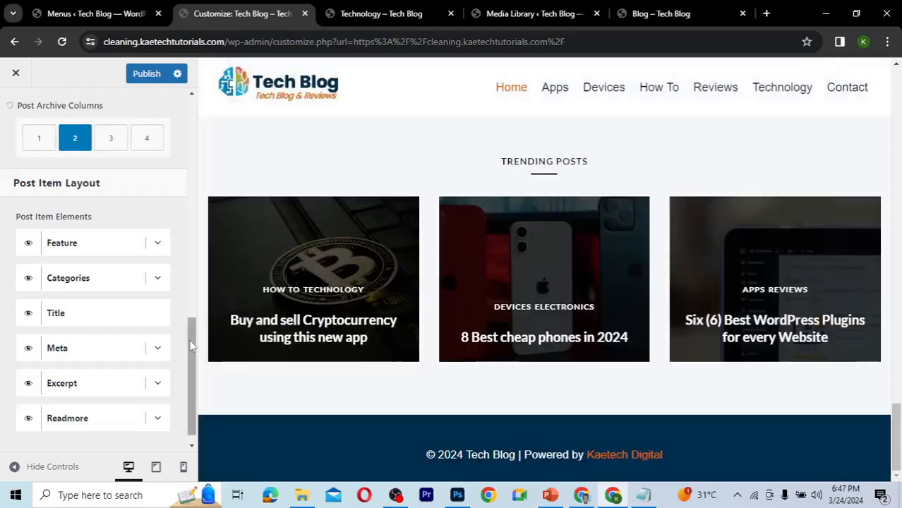
Set the Excerpt word count for archive post items to 35 and publish the changes.
{"action": "mouse_move", "coordinate": [189, 343]}
{"action": "left_mouse_down"}
{"action": "mouse_move", "coordinate": [189, 264]}
{"action": "mouse_move", "coordinate": [185, 360]}
{"action": "left_mouse_up"}
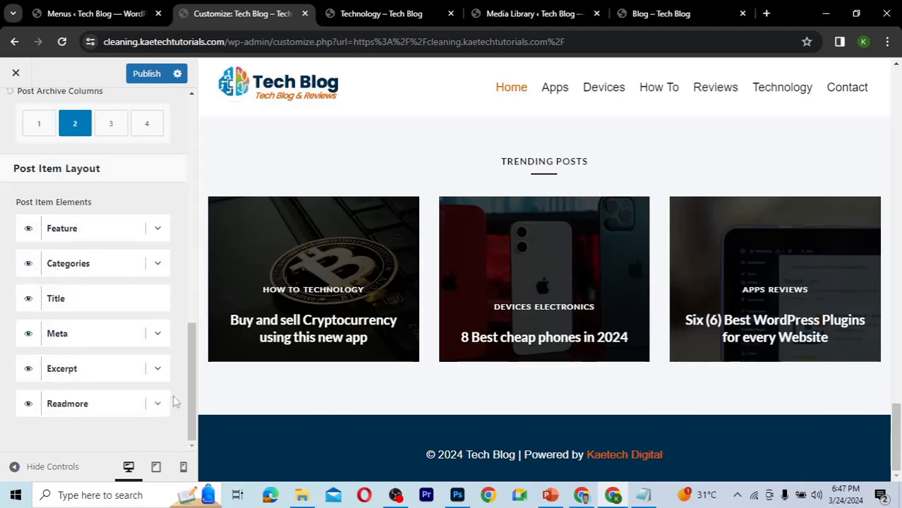
{"action": "left_click", "coordinate": [158, 368]}
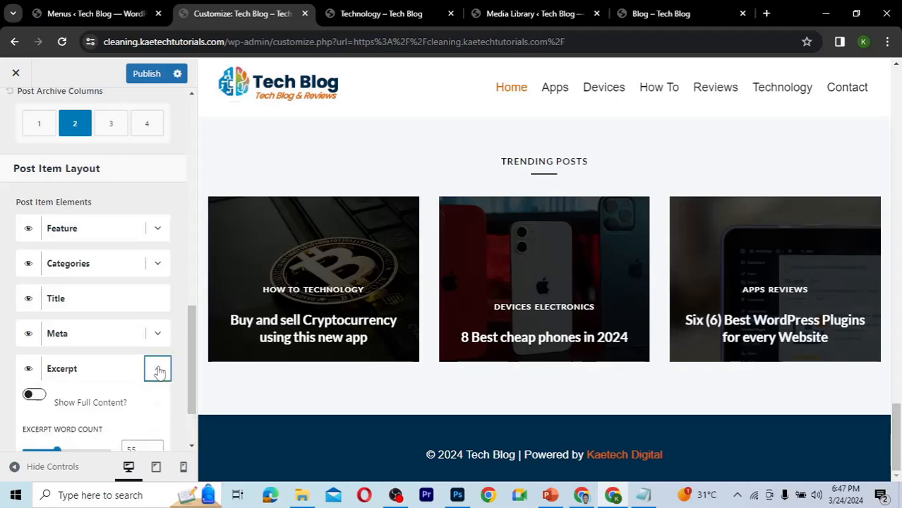
{"action": "scroll", "coordinate": [195, 365], "scroll_direction": "down", "scroll_amount": 2}
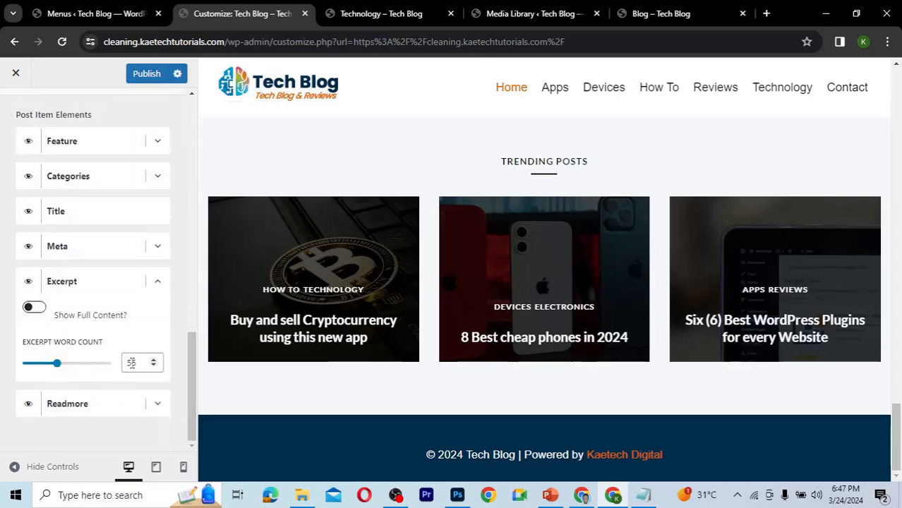
{"action": "left_click_drag", "start_coordinate": [132, 363], "coordinate": [118, 368]}
{"action": "type", "text": "3"}
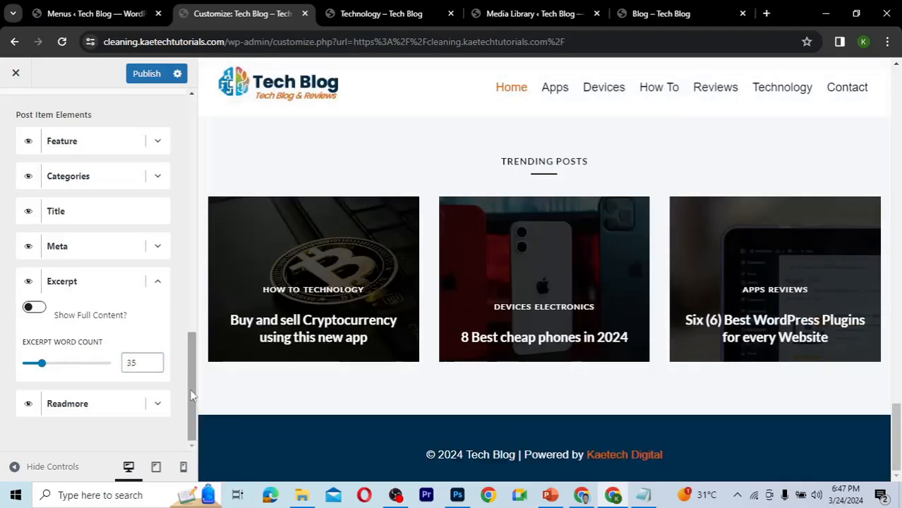
{"action": "left_click", "coordinate": [145, 78]}
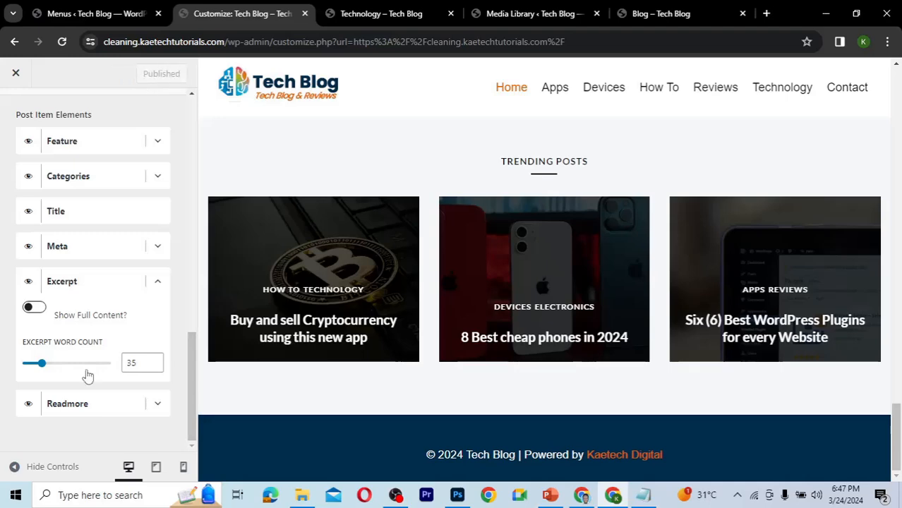
Purge all cached pages from the Technology category page with the LiteSpeed cache menu.
{"action": "left_click", "coordinate": [390, 12]}
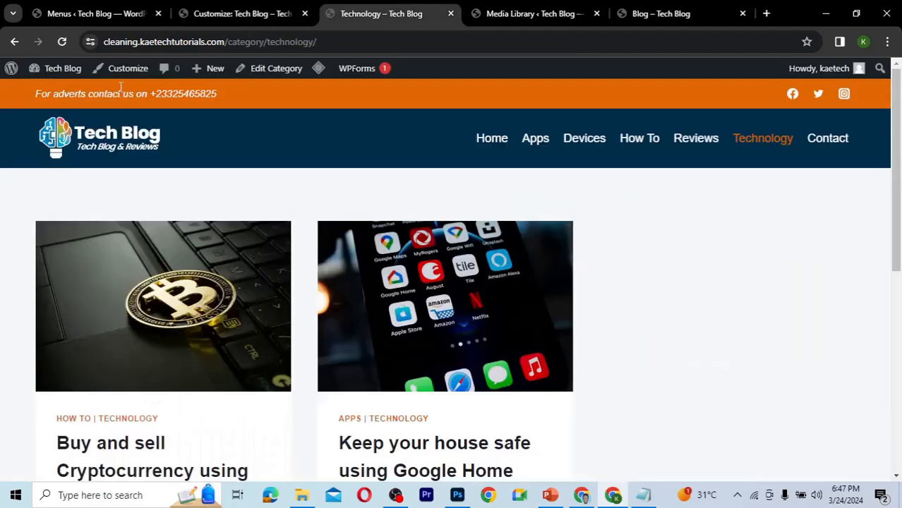
{"action": "mouse_move", "coordinate": [318, 68]}
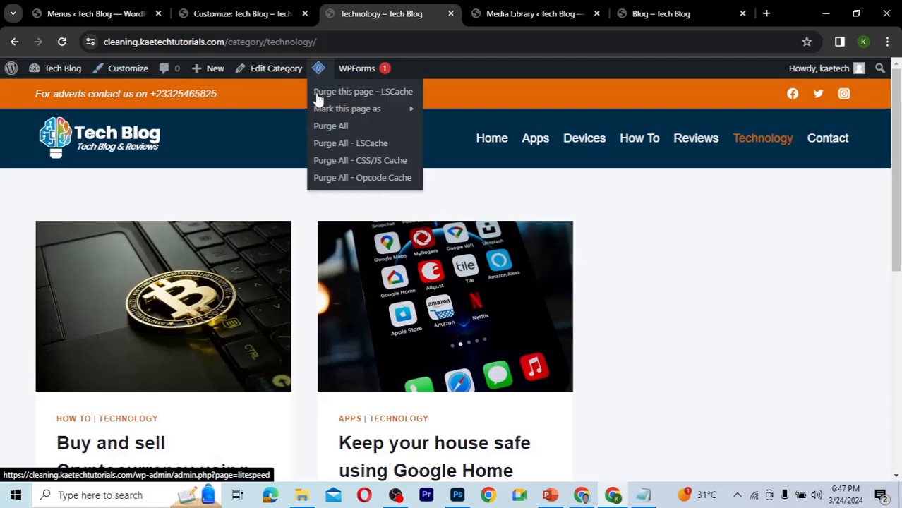
{"action": "left_click", "coordinate": [327, 127]}
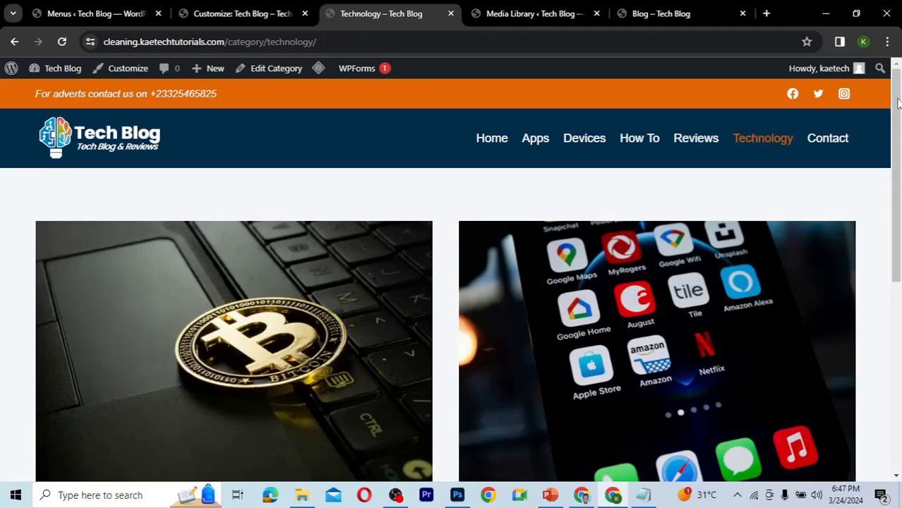
{"action": "left_click_drag", "start_coordinate": [898, 104], "coordinate": [879, 83]}
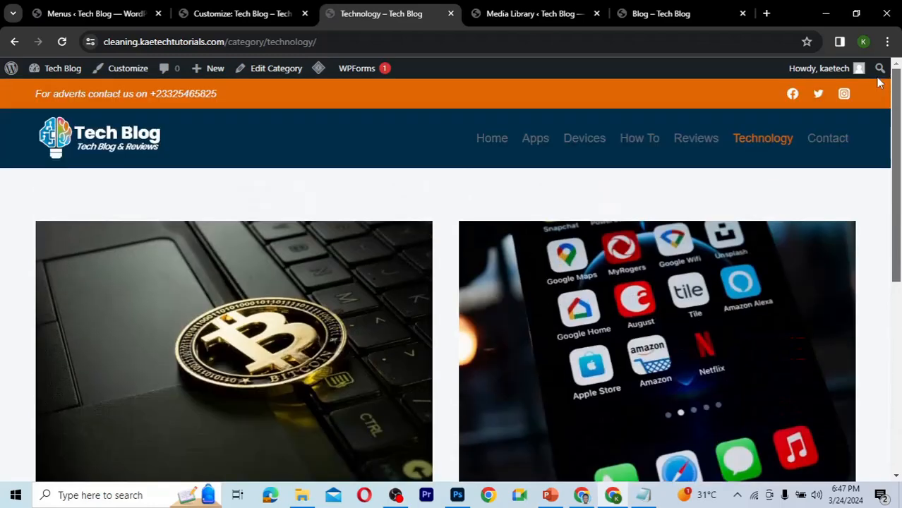
Examine the Archive Layout design options for the archive title and post items.
{"action": "left_click", "coordinate": [247, 16]}
{"action": "left_click_drag", "start_coordinate": [192, 369], "coordinate": [183, 129]}
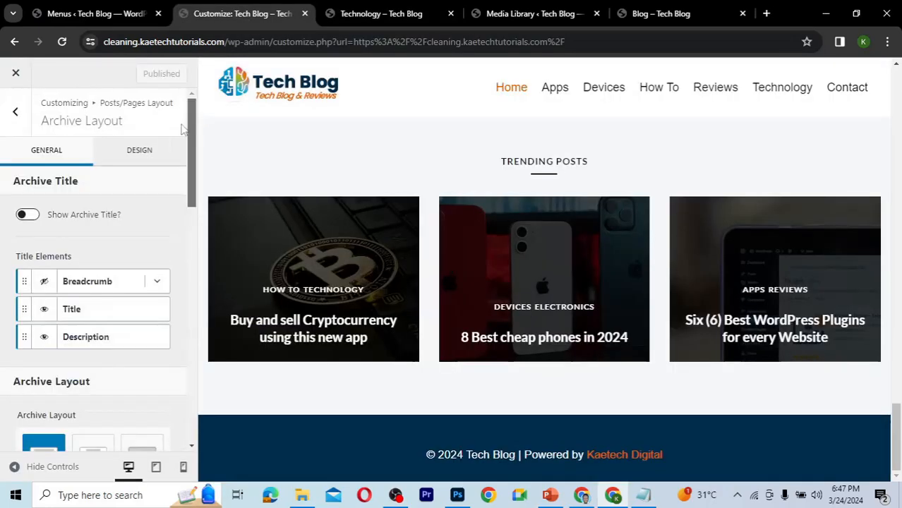
{"action": "left_click", "coordinate": [147, 154]}
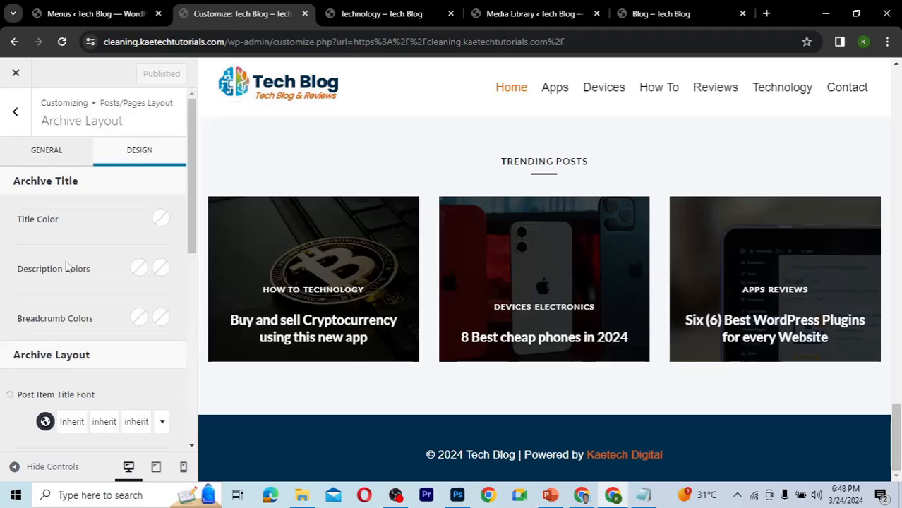
{"action": "left_click_drag", "start_coordinate": [195, 171], "coordinate": [184, 318]}
{"action": "scroll", "coordinate": [187, 148], "scroll_direction": "up", "scroll_amount": 5}
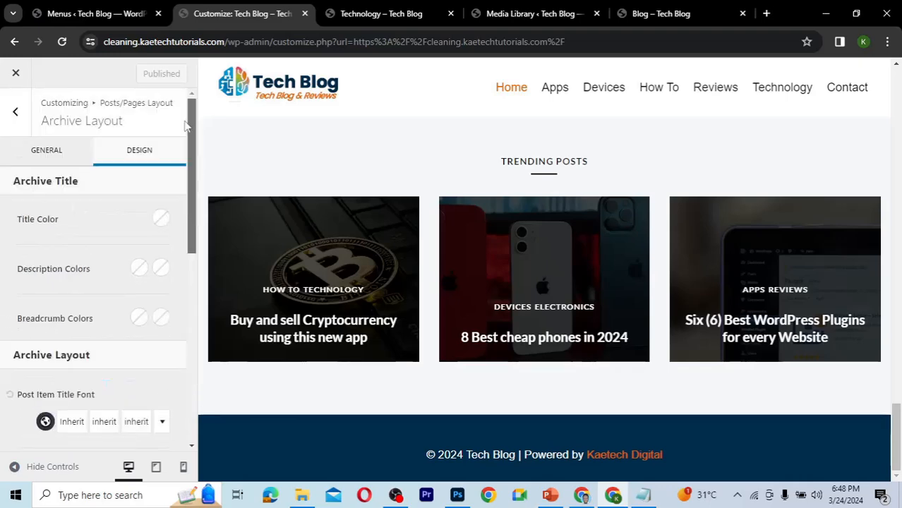
Open the Single Post Layout settings under Posts/Pages Layout and scroll to Default Post Layout.
{"action": "left_click", "coordinate": [15, 113]}
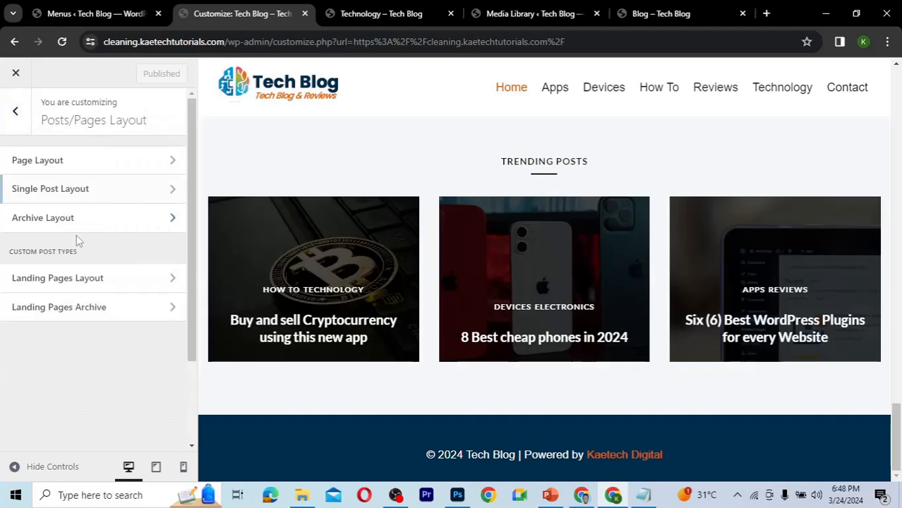
{"action": "left_click", "coordinate": [101, 192]}
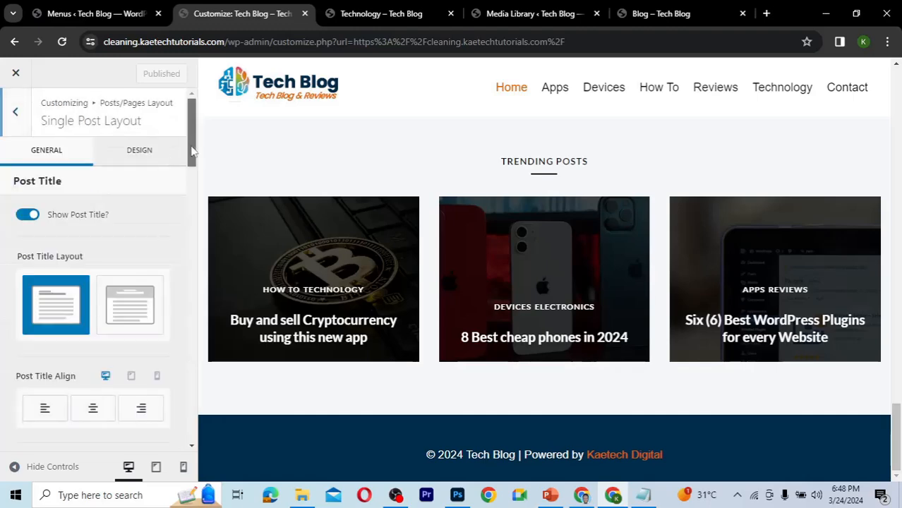
{"action": "left_click_drag", "start_coordinate": [190, 151], "coordinate": [190, 245]}
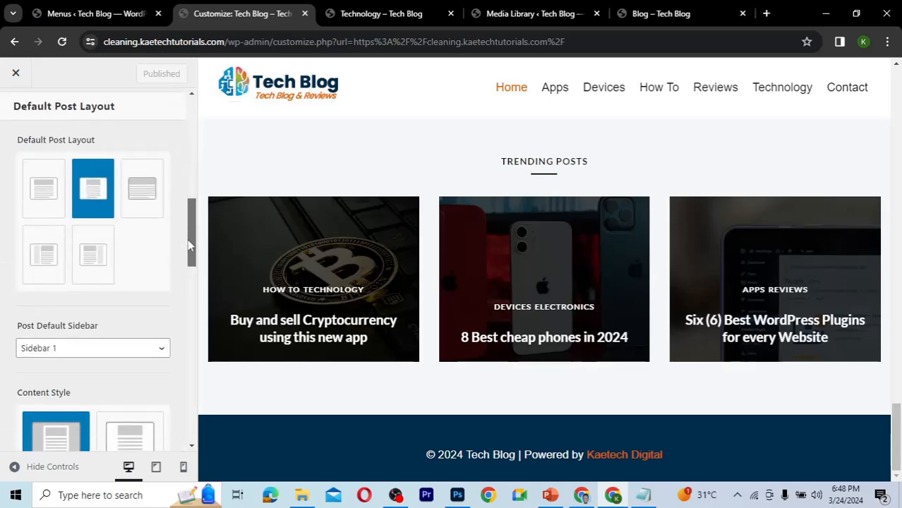
Open the Buy and sell Cryptocurrency post from the Technology page and view its layout.
{"action": "left_click", "coordinate": [372, 10]}
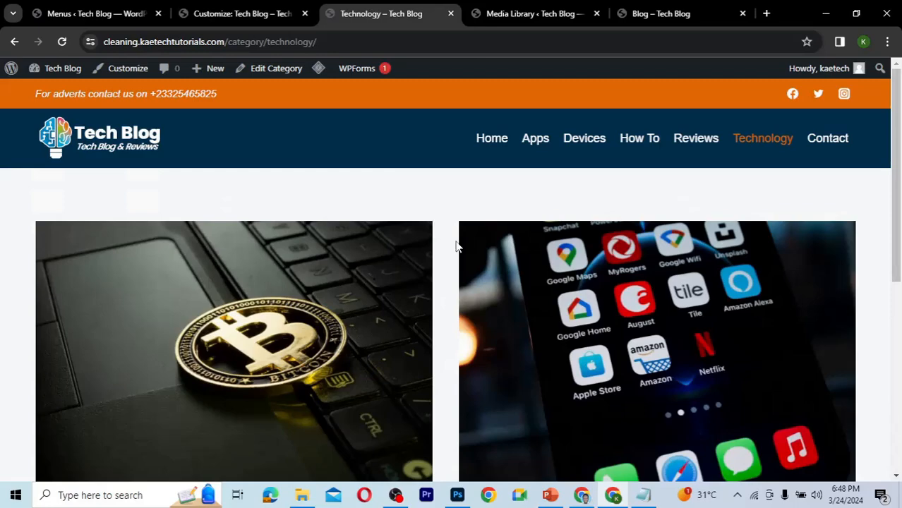
{"action": "scroll", "coordinate": [458, 247], "scroll_direction": "down", "scroll_amount": 3}
{"action": "left_click", "coordinate": [284, 314]}
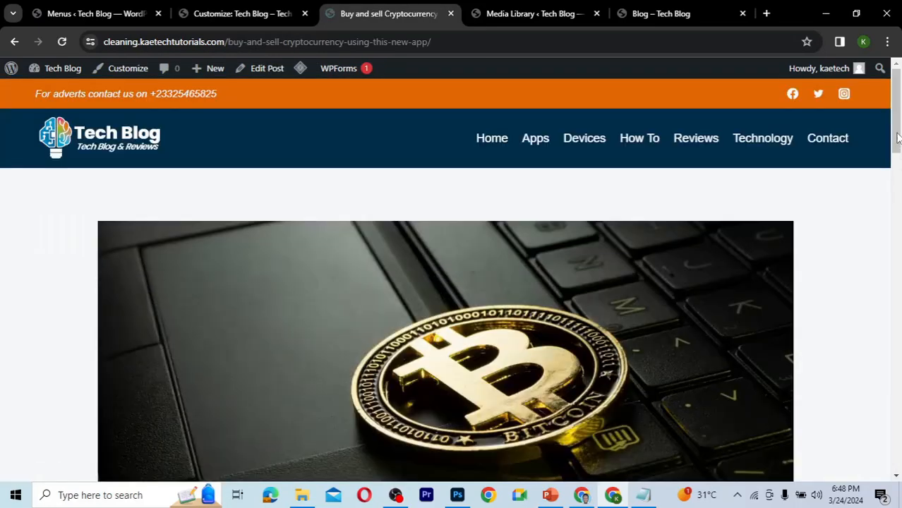
{"action": "left_click_drag", "start_coordinate": [898, 138], "coordinate": [869, 182]}
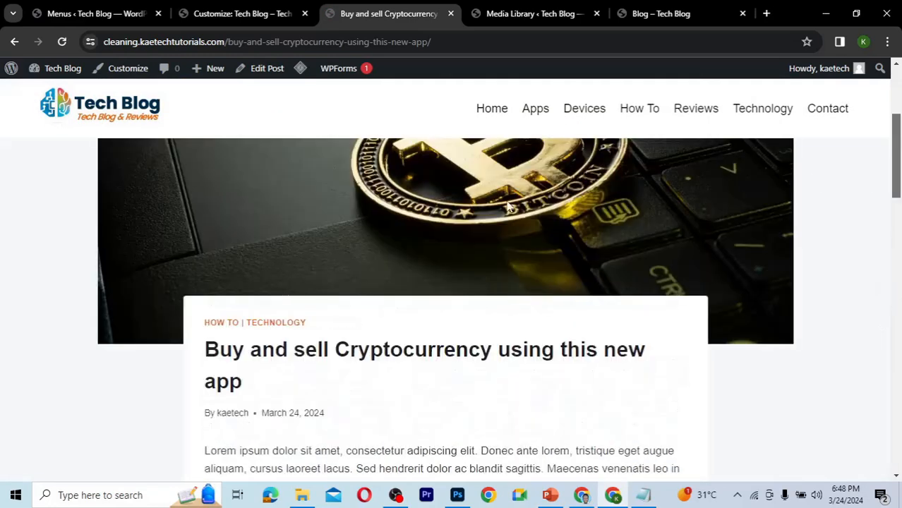
Select the last Default Post Layout option in Single Post Layout and publish the change.
{"action": "left_click", "coordinate": [239, 20]}
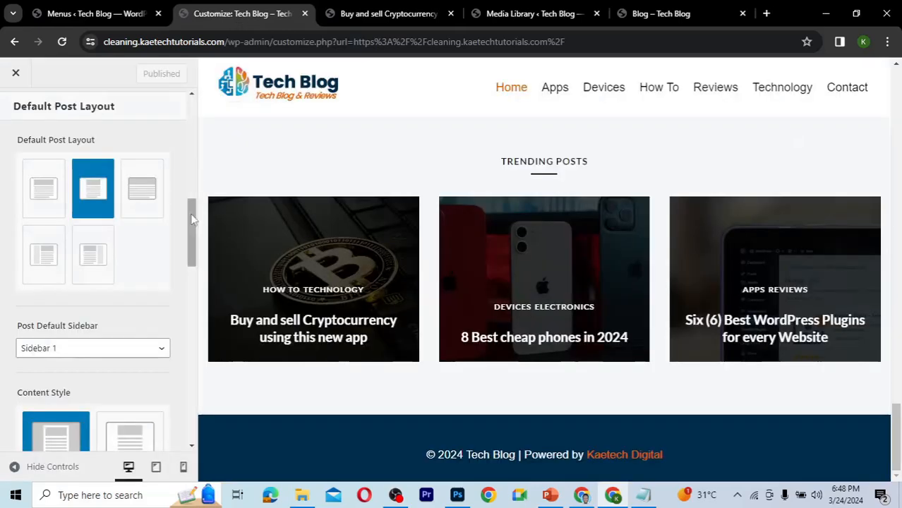
{"action": "left_click_drag", "start_coordinate": [191, 220], "coordinate": [188, 246]}
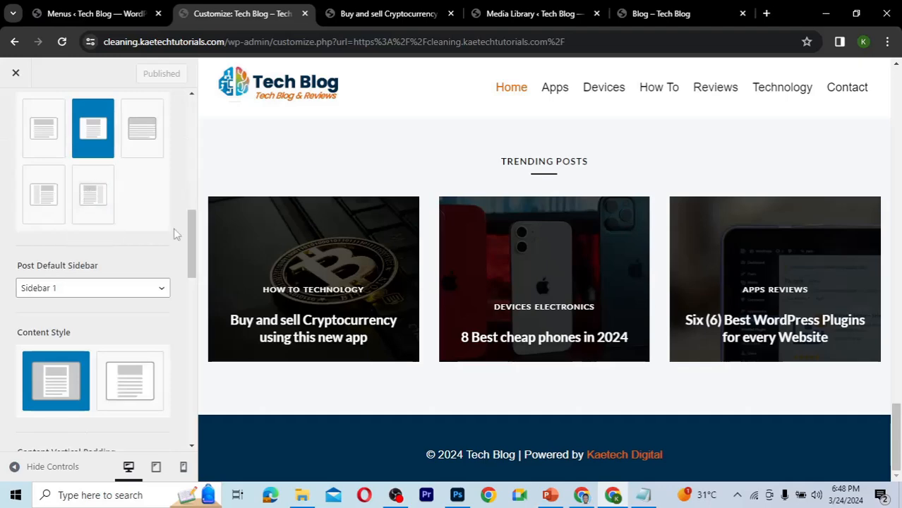
{"action": "left_click_drag", "start_coordinate": [192, 242], "coordinate": [180, 203]}
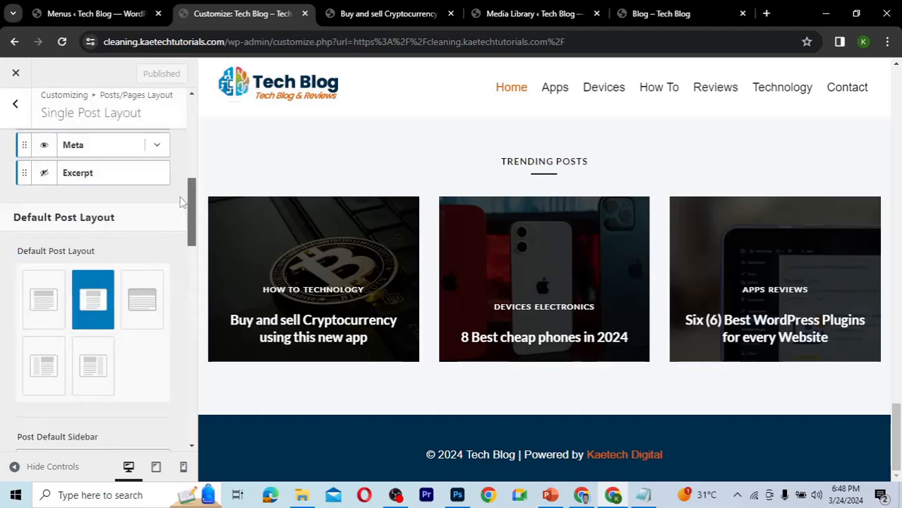
{"action": "left_click", "coordinate": [94, 373]}
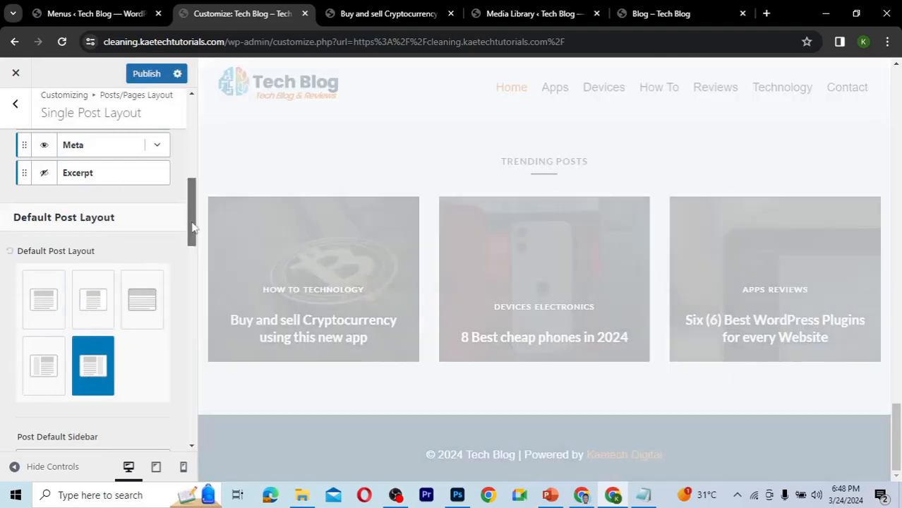
{"action": "left_click_drag", "start_coordinate": [191, 234], "coordinate": [188, 299]}
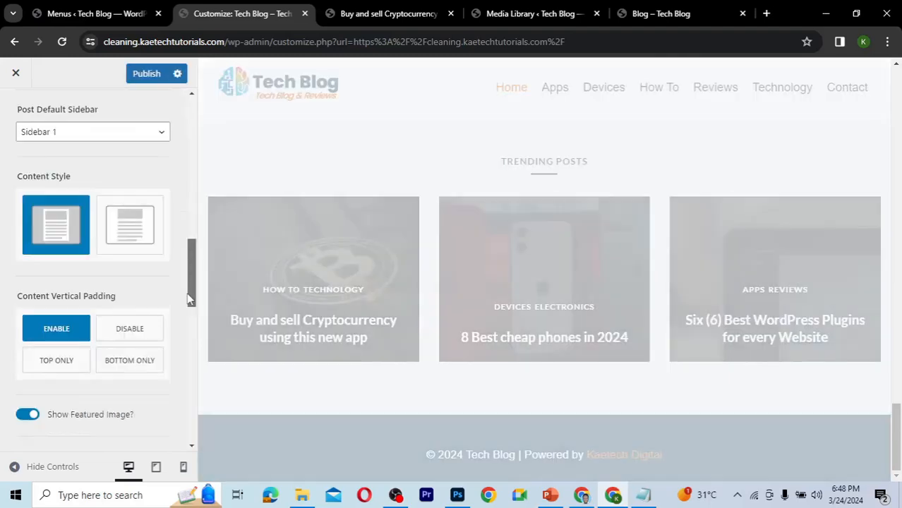
{"action": "scroll", "coordinate": [189, 300], "scroll_direction": "down", "scroll_amount": 1}
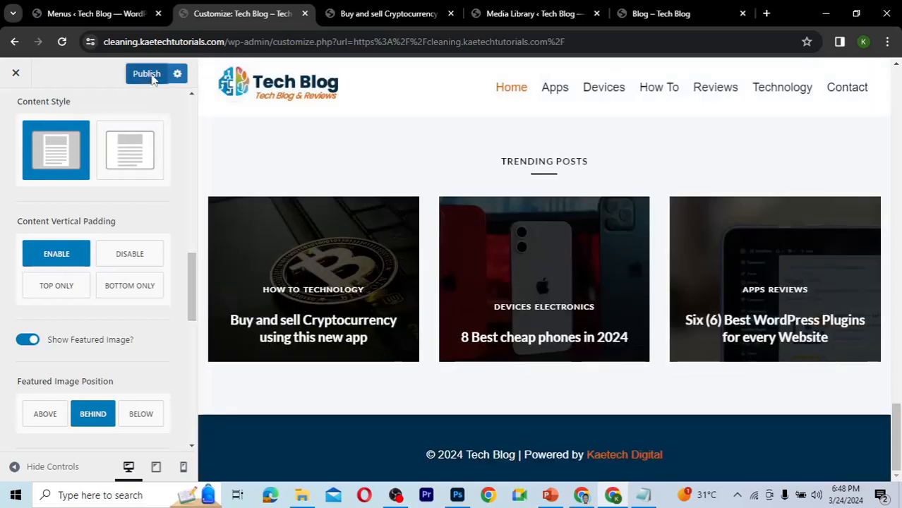
{"action": "left_click", "coordinate": [149, 75]}
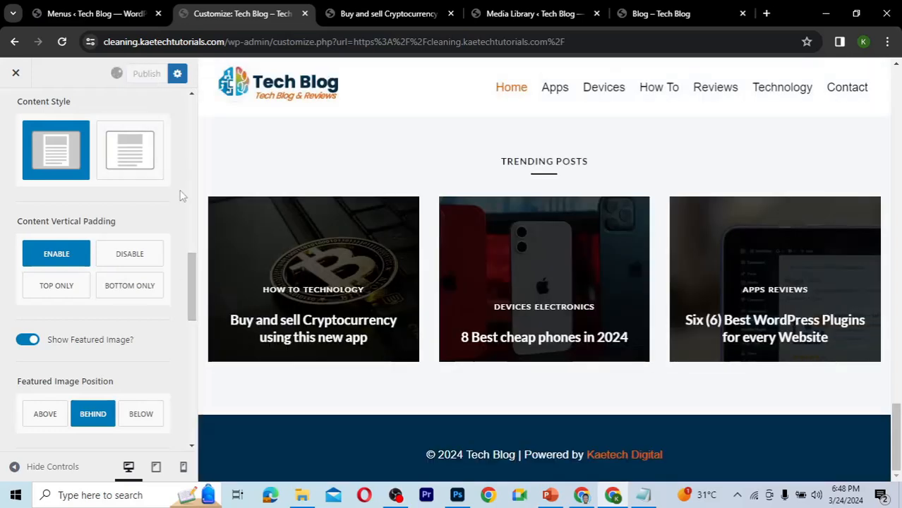
Purge all LiteSpeed cache on the Buy and sell Cryptocurrency post and scroll through its refreshed layout.
{"action": "left_click", "coordinate": [362, 21]}
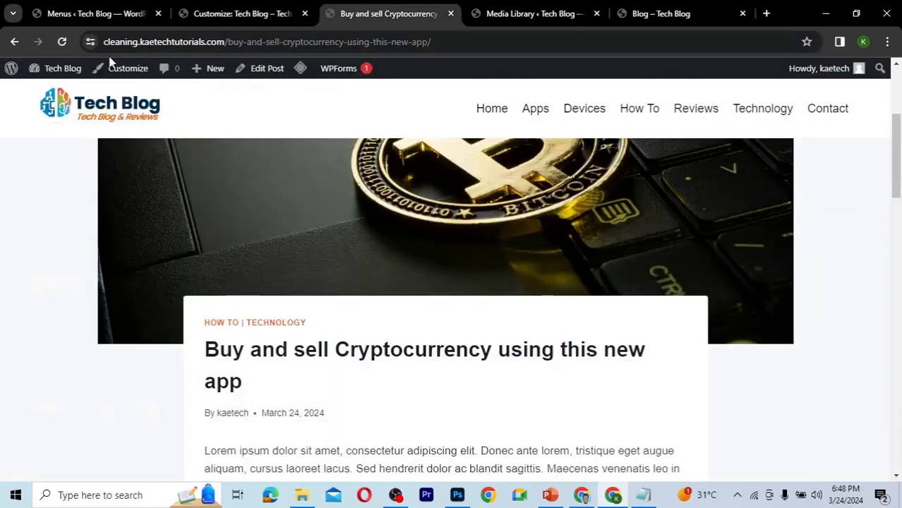
{"action": "left_click", "coordinate": [62, 42]}
{"action": "mouse_move", "coordinate": [300, 68]}
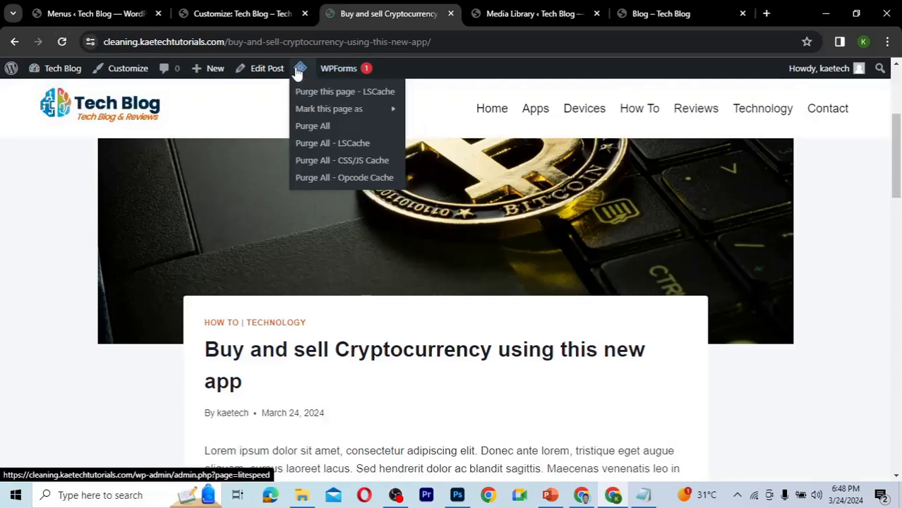
{"action": "left_click", "coordinate": [313, 125]}
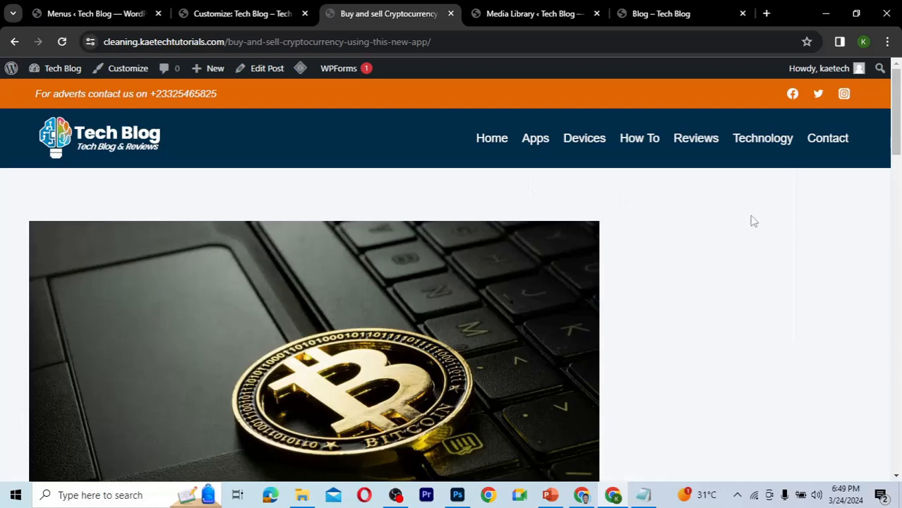
{"action": "left_click_drag", "start_coordinate": [901, 109], "coordinate": [897, 184]}
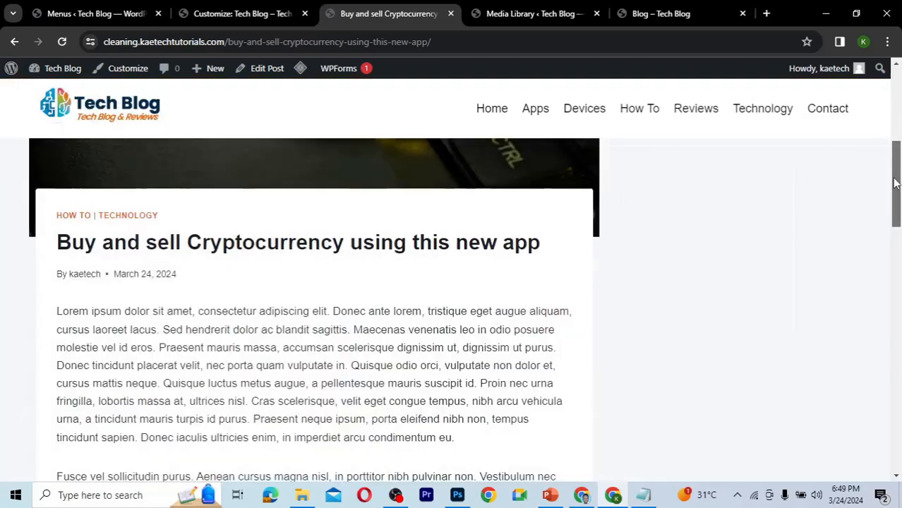
{"action": "left_click_drag", "start_coordinate": [898, 219], "coordinate": [895, 139]}
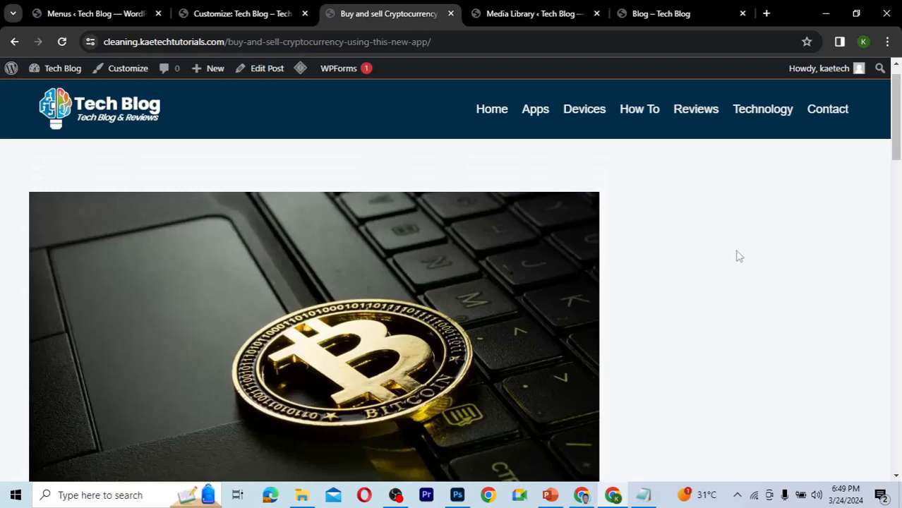
Change the Default Post Layout in Single Post Layout to the second option and publish the change.
{"action": "left_click", "coordinate": [225, 20]}
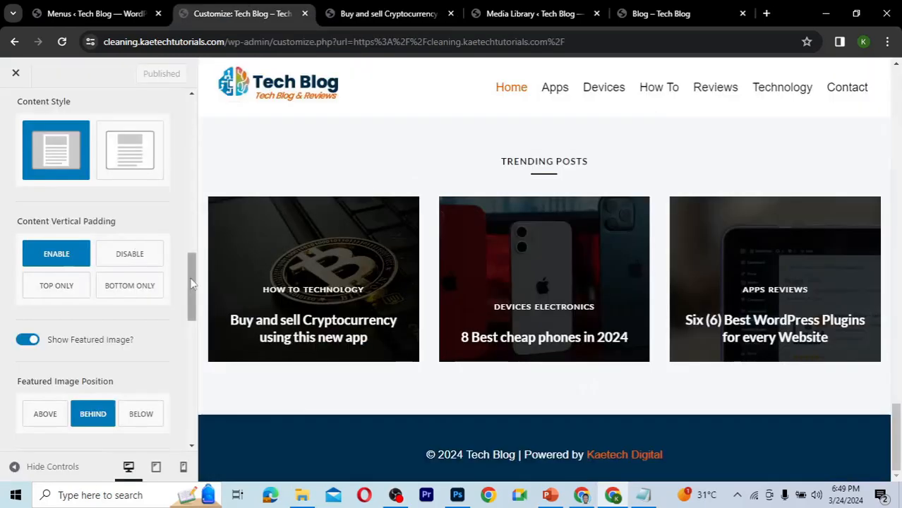
{"action": "scroll", "coordinate": [188, 304], "scroll_direction": "down", "scroll_amount": 3}
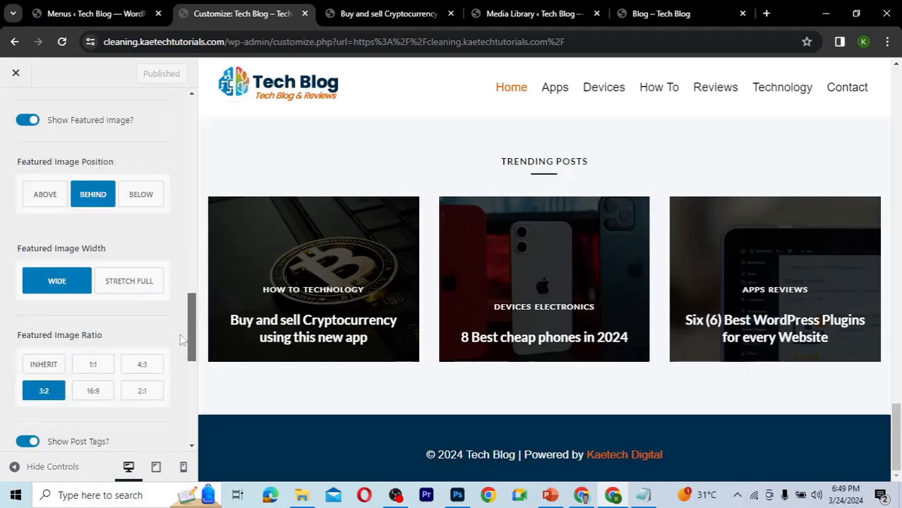
{"action": "scroll", "coordinate": [180, 340], "scroll_direction": "down", "scroll_amount": 4}
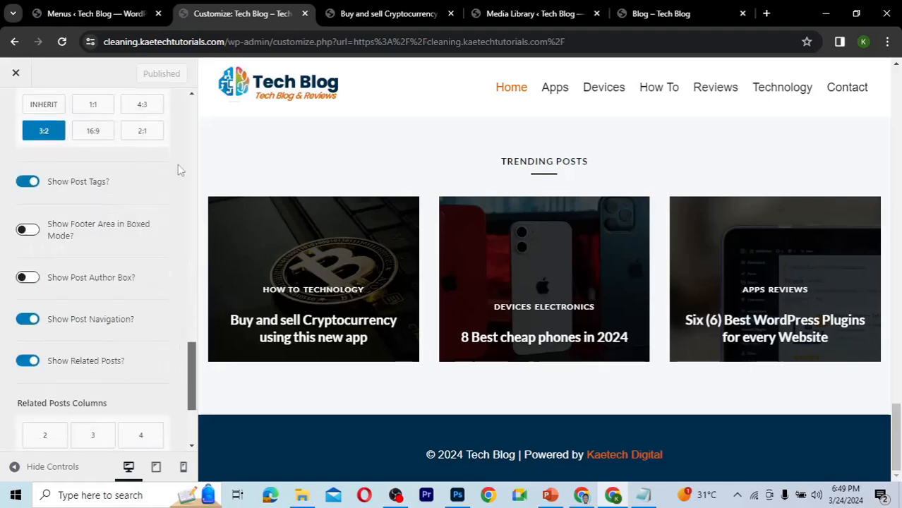
{"action": "scroll", "coordinate": [178, 170], "scroll_direction": "up", "scroll_amount": 10}
{"action": "scroll", "coordinate": [176, 125], "scroll_direction": "down", "scroll_amount": 2}
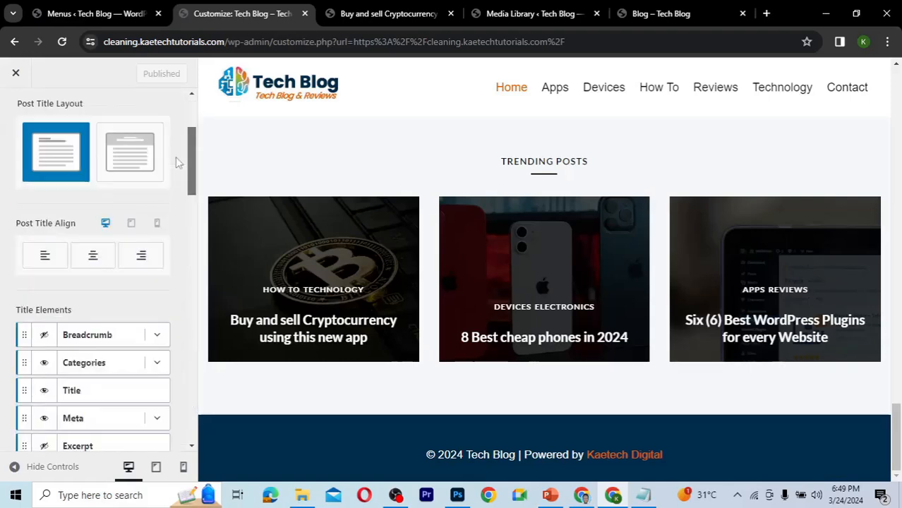
{"action": "scroll", "coordinate": [177, 163], "scroll_direction": "down", "scroll_amount": 4}
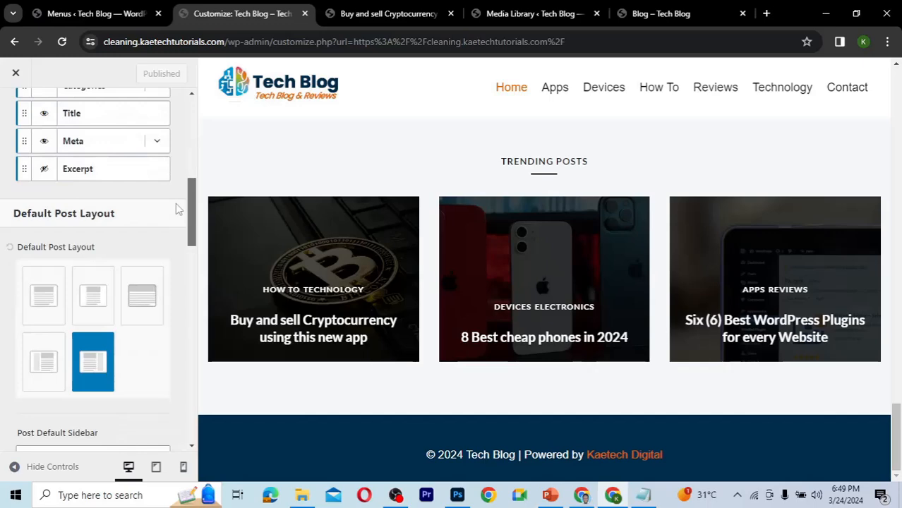
{"action": "scroll", "coordinate": [178, 209], "scroll_direction": "down", "scroll_amount": 1}
{"action": "left_click", "coordinate": [97, 214]}
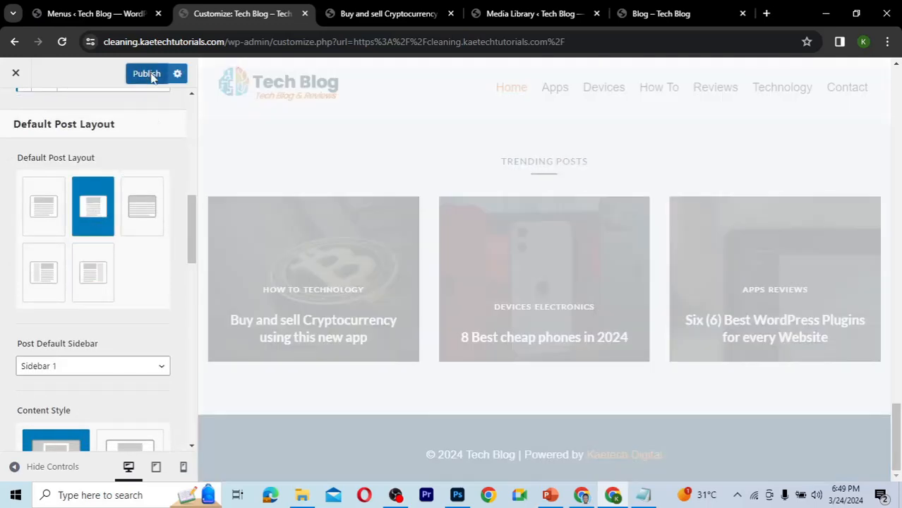
{"action": "left_click", "coordinate": [149, 74]}
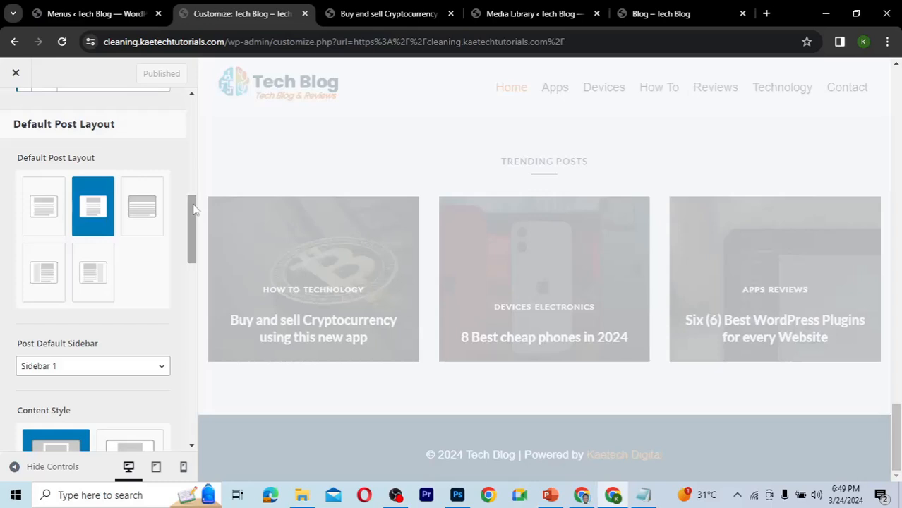
Open the Page Layout settings under Posts/Pages Layout to review them, then go back.
{"action": "left_click_drag", "start_coordinate": [194, 210], "coordinate": [190, 99]}
{"action": "left_click", "coordinate": [16, 112]}
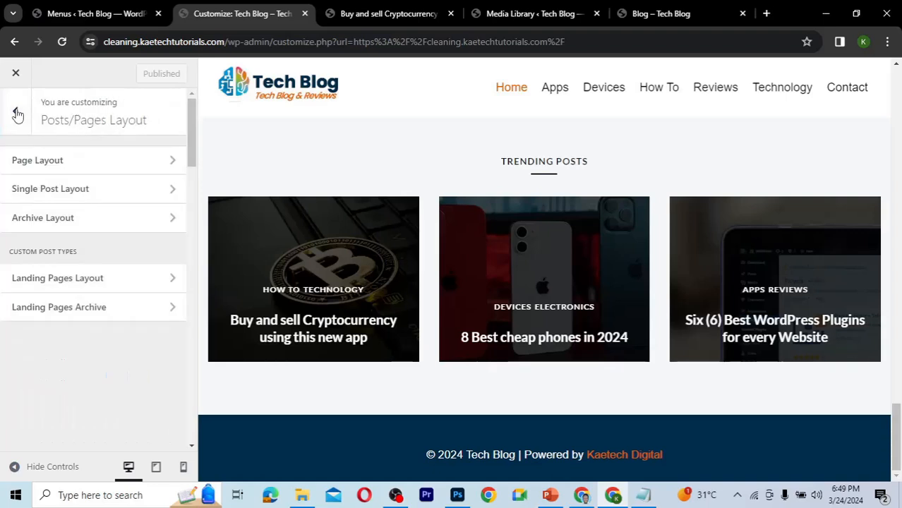
{"action": "left_click", "coordinate": [108, 168]}
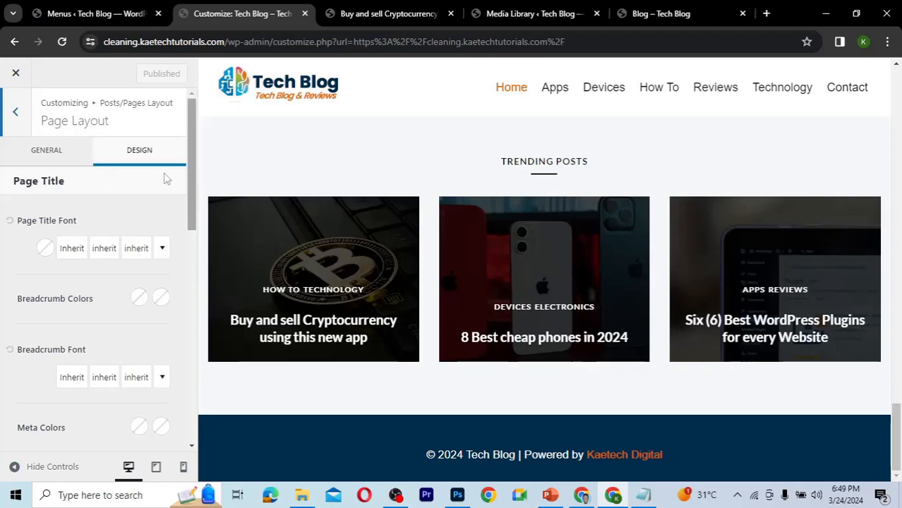
{"action": "left_click", "coordinate": [16, 116]}
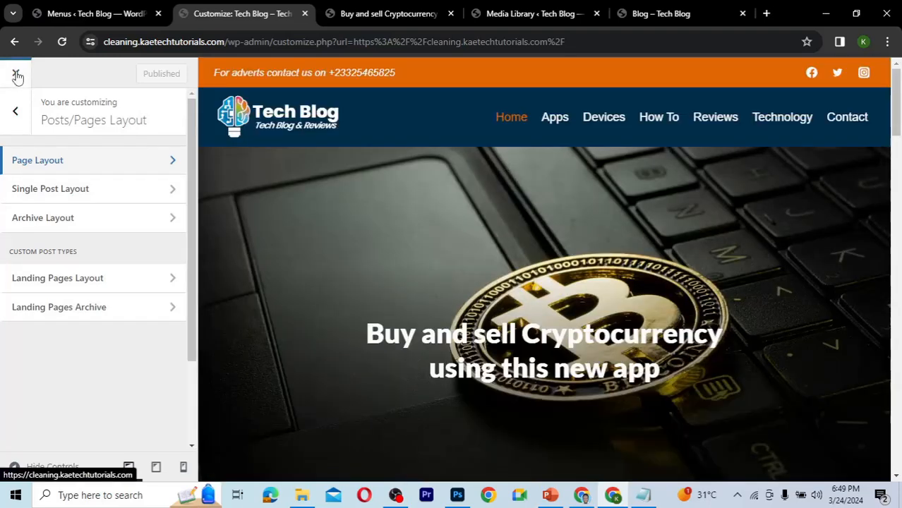
Close the Customizer and scroll through the live homepage to check the result.
{"action": "left_click", "coordinate": [17, 75]}
{"action": "left_click", "coordinate": [17, 75]}
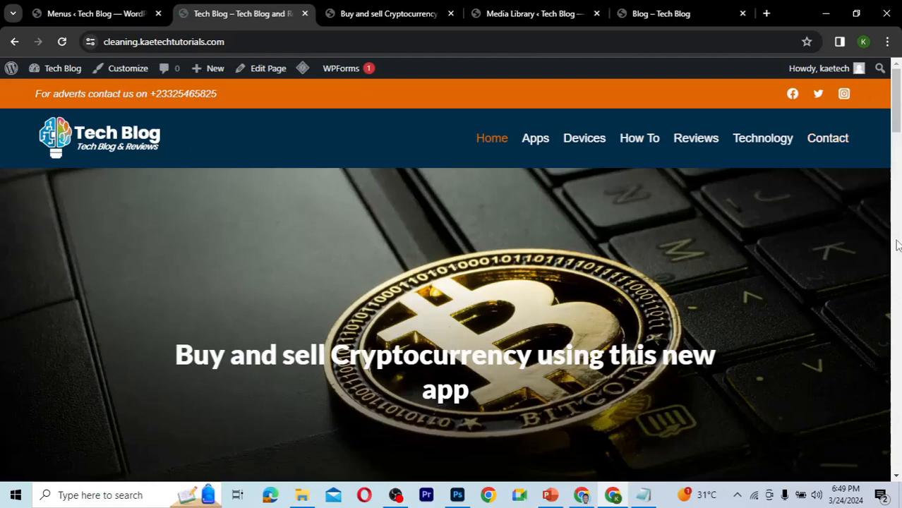
{"action": "scroll", "coordinate": [897, 244], "scroll_direction": "down", "scroll_amount": 20}
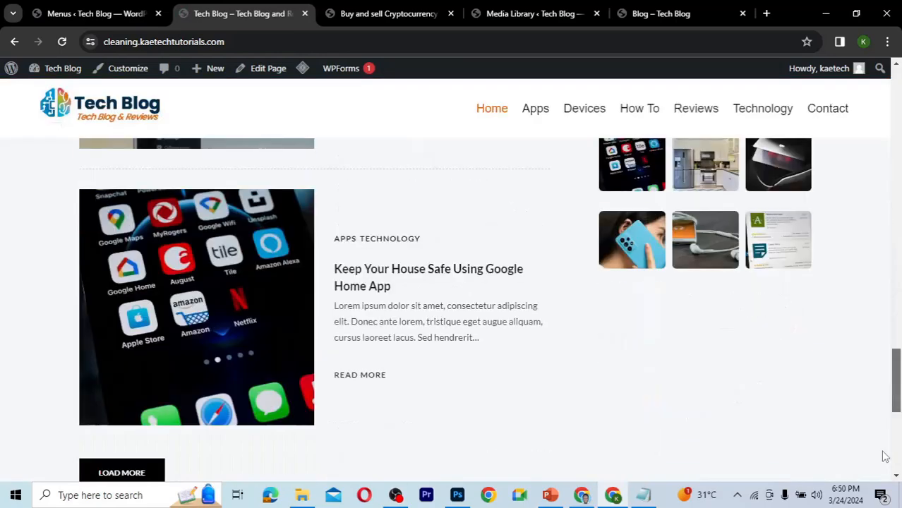
{"action": "left_click_drag", "start_coordinate": [883, 452], "coordinate": [894, 92]}
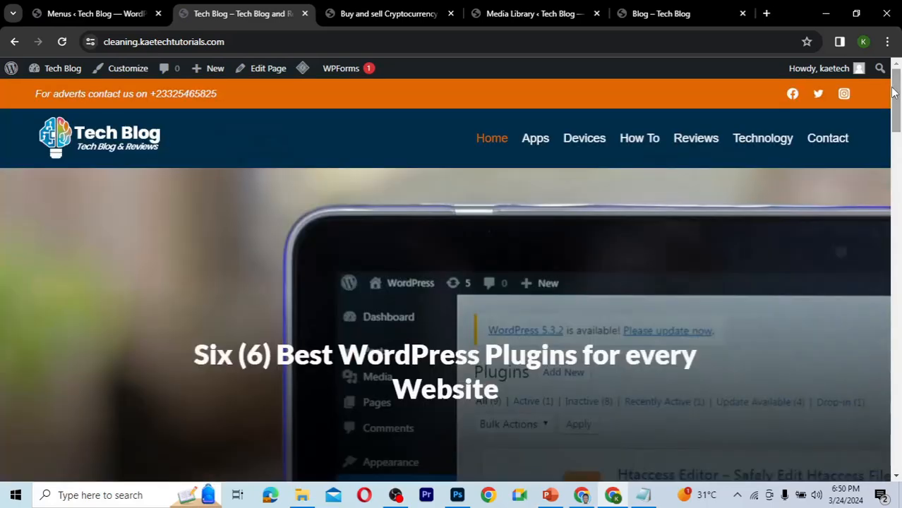